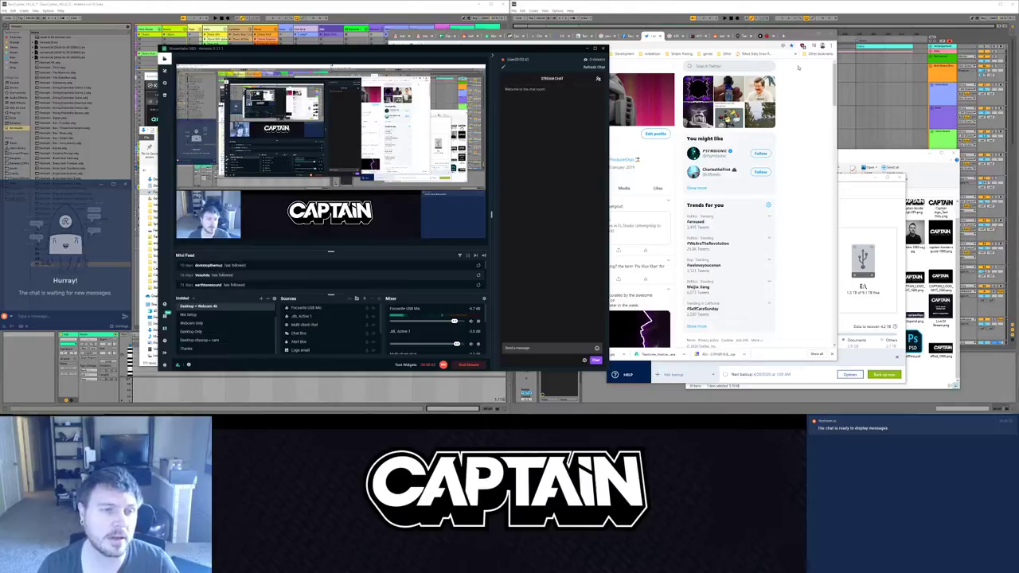
# Step: Check the Restream multistreaming dashboard in the browser and minimize the browser window
pyautogui.click(762, 37)
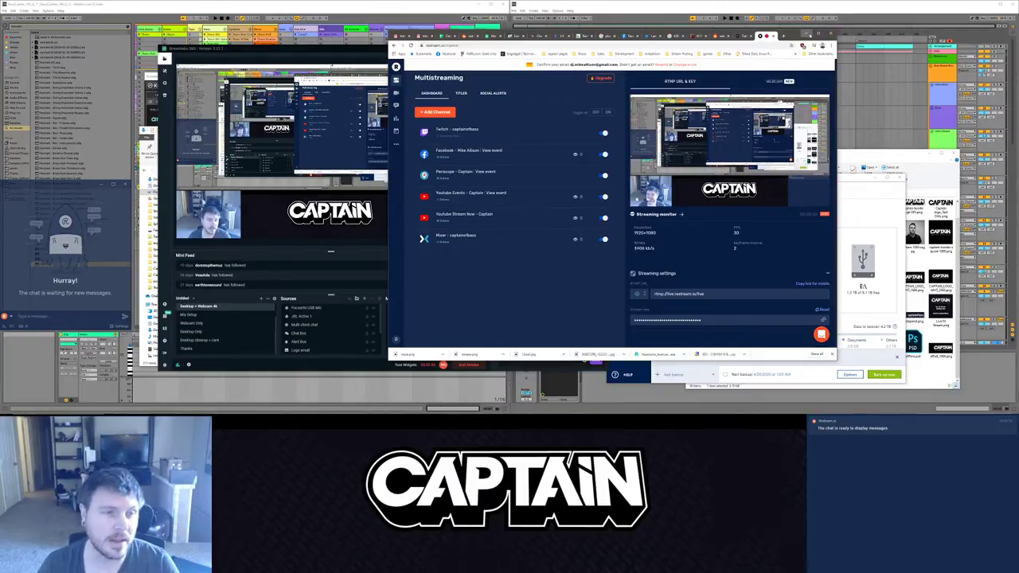
pyautogui.click(806, 35)
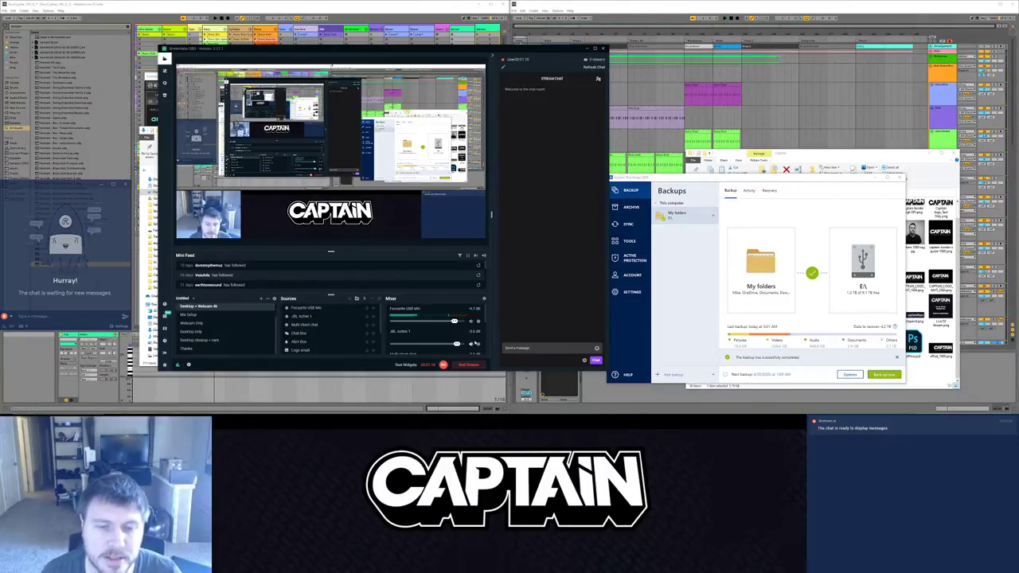
# Step: Set the JBL Active 1 audio input capture's device to the JBL line-in and save its properties
pyautogui.rightClick(478, 347)
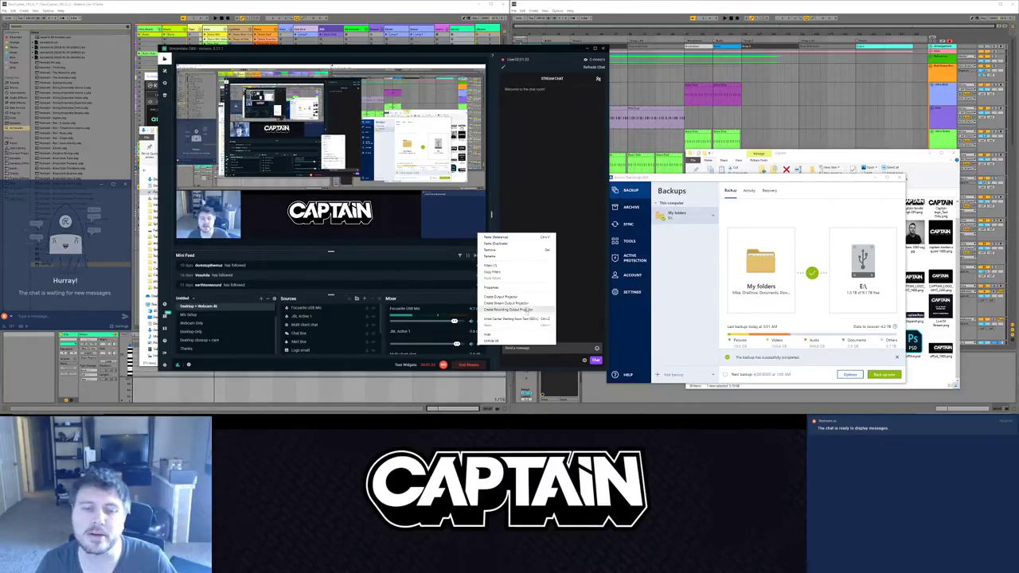
pyautogui.click(523, 288)
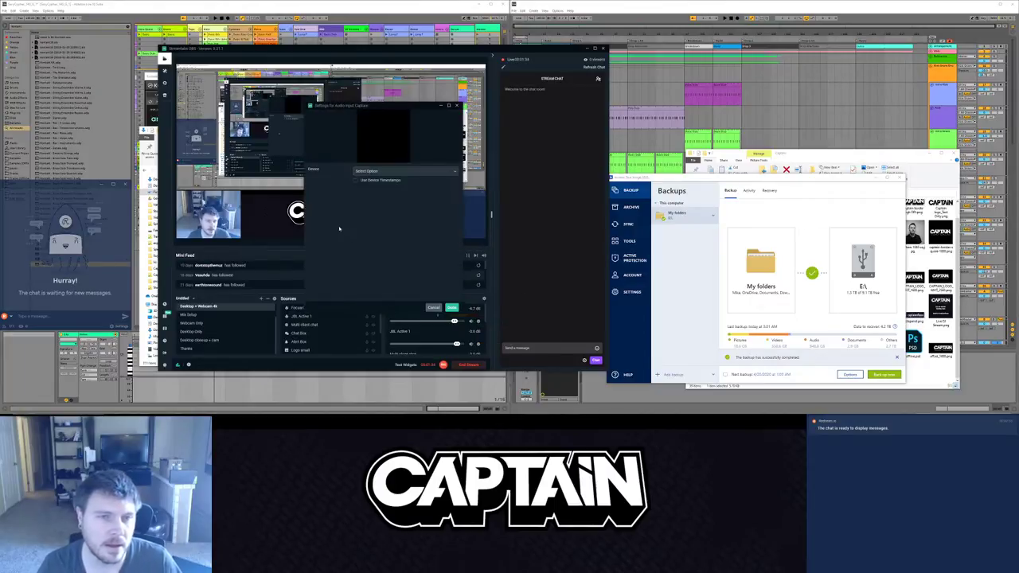
pyautogui.click(379, 172)
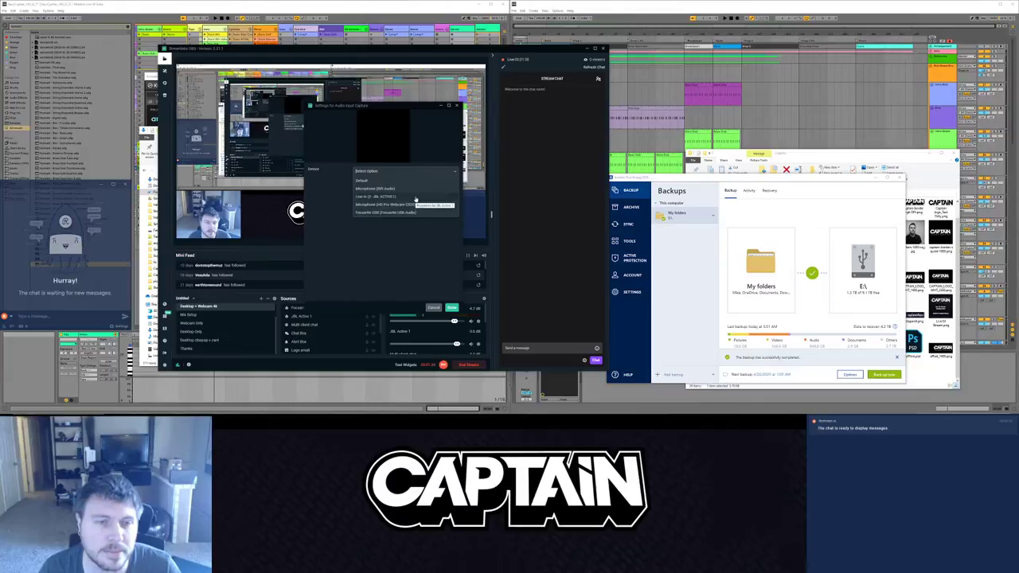
pyautogui.click(415, 197)
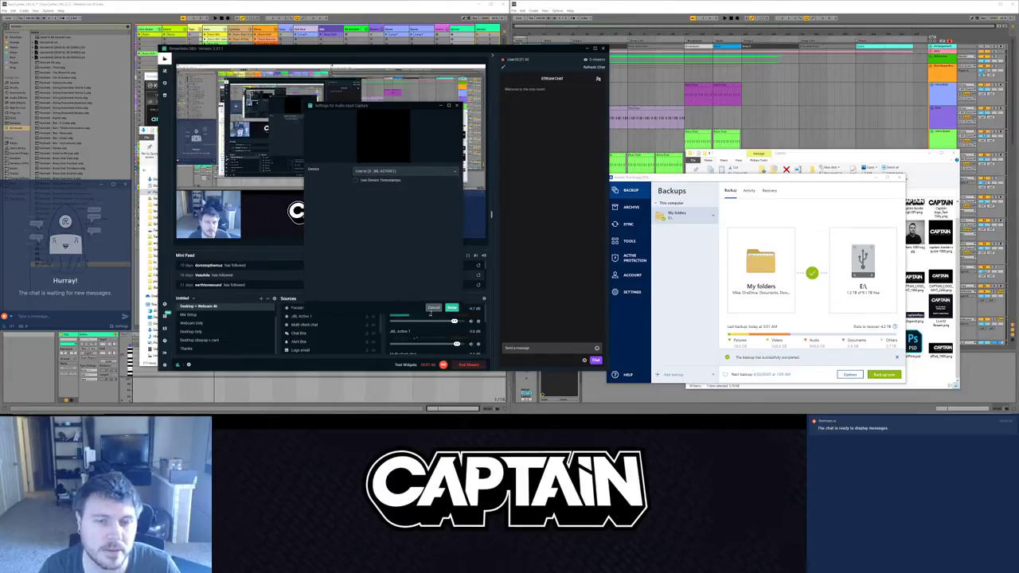
pyautogui.click(451, 307)
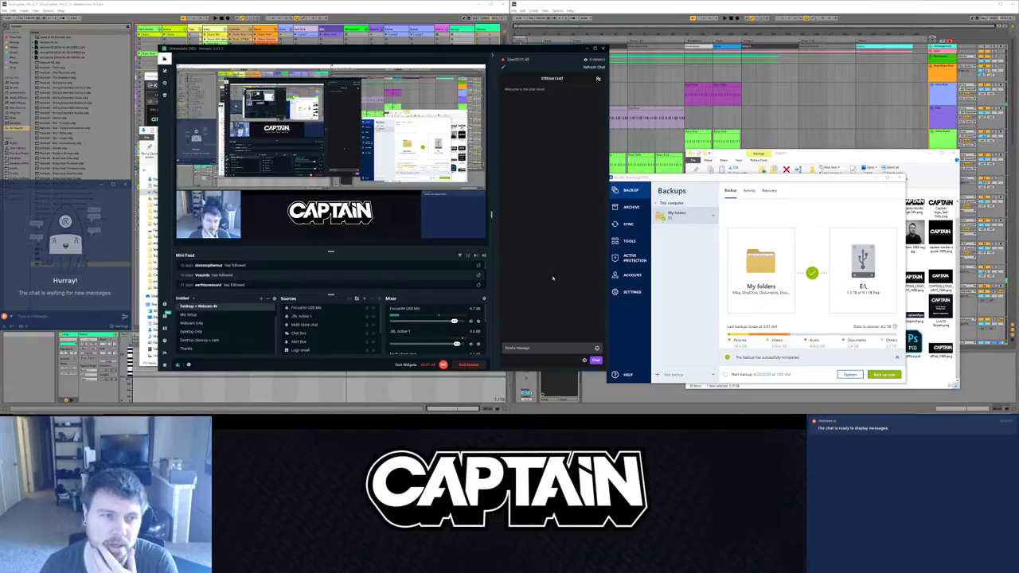
# Step: Minimize Streamlabs OBS and send the chat message "Let me know if you have any issues with audio/video, etc"
pyautogui.click(546, 348)
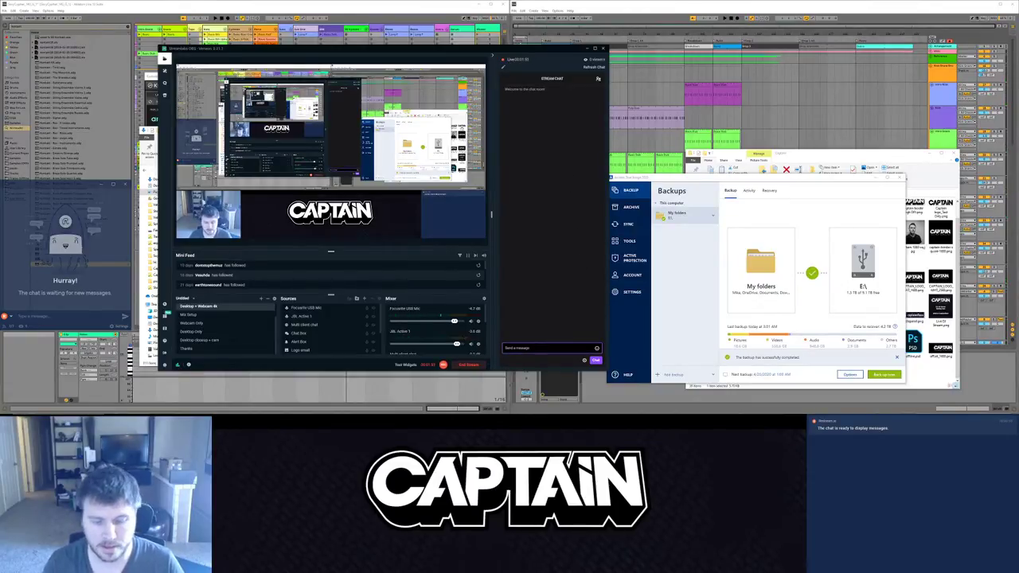
pyautogui.click(585, 50)
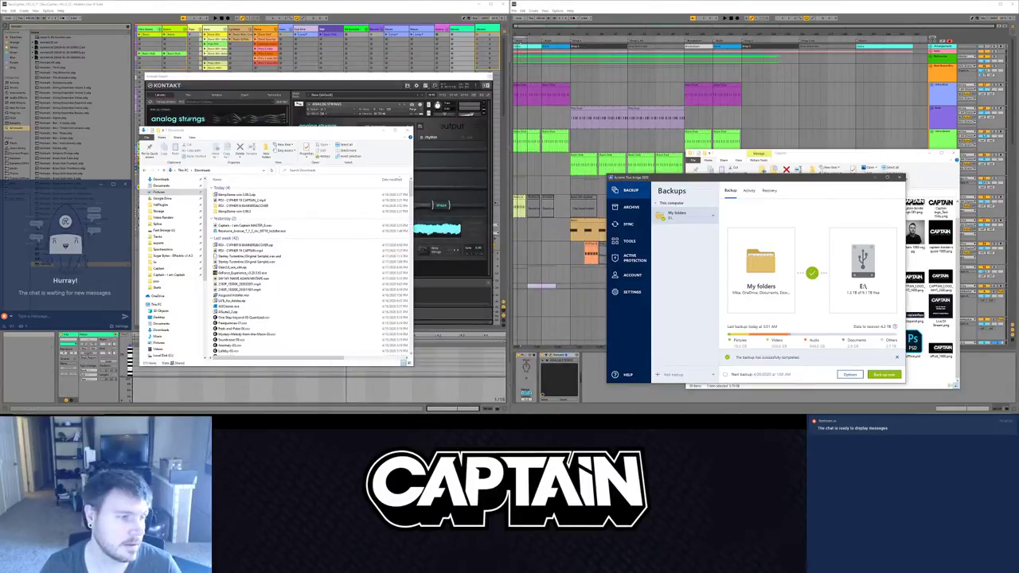
pyautogui.write('Let me know if you have any issues with aud')
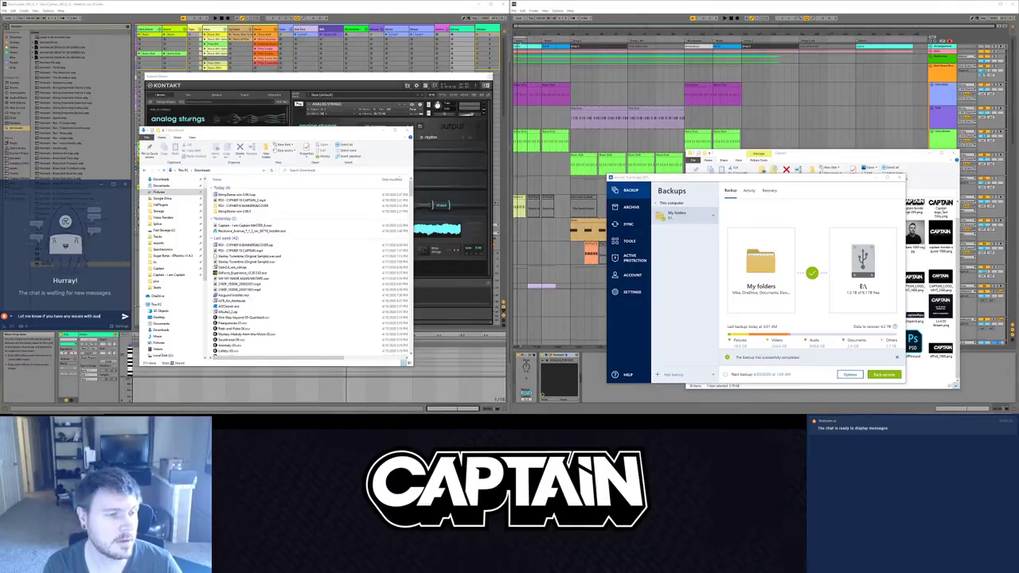
pyautogui.write(', etc')
pyautogui.press('Return')
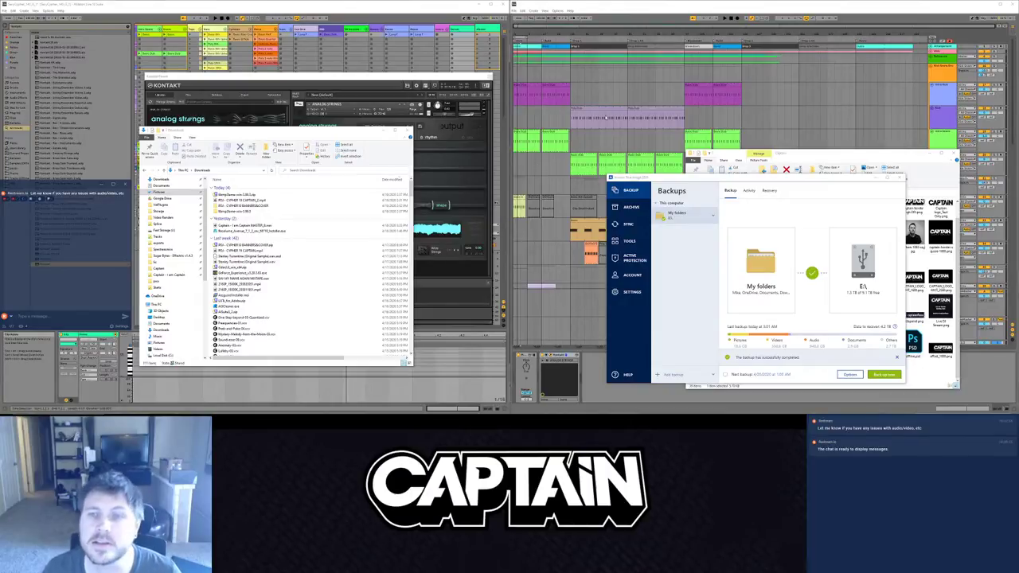
# Step: Switch to Ableton Live, close the Kontakt plugin window and collapse the Bus Routing group at the end of the arrangement's tracks
pyautogui.click(758, 6)
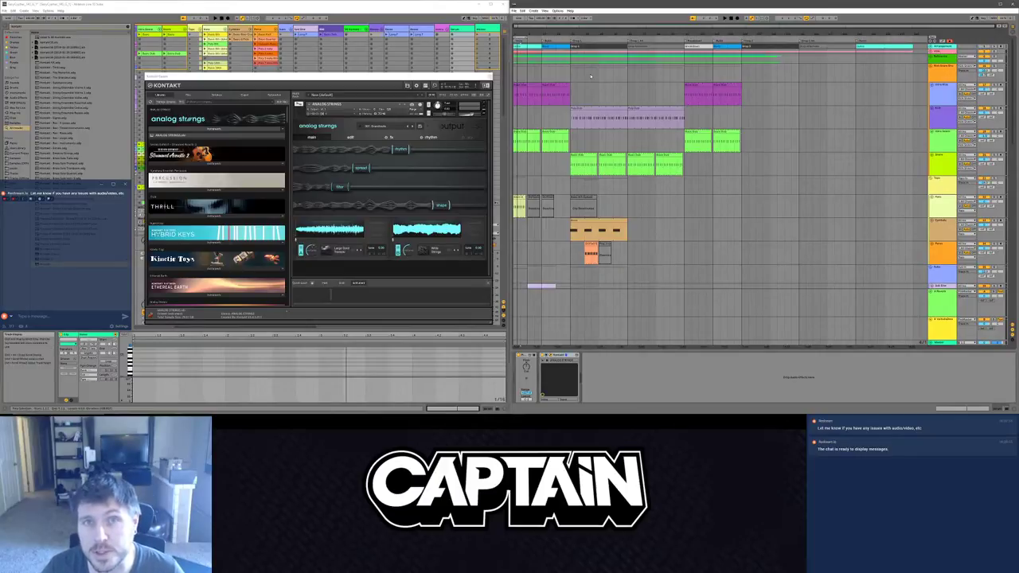
pyautogui.scroll(-2, 669, 120)
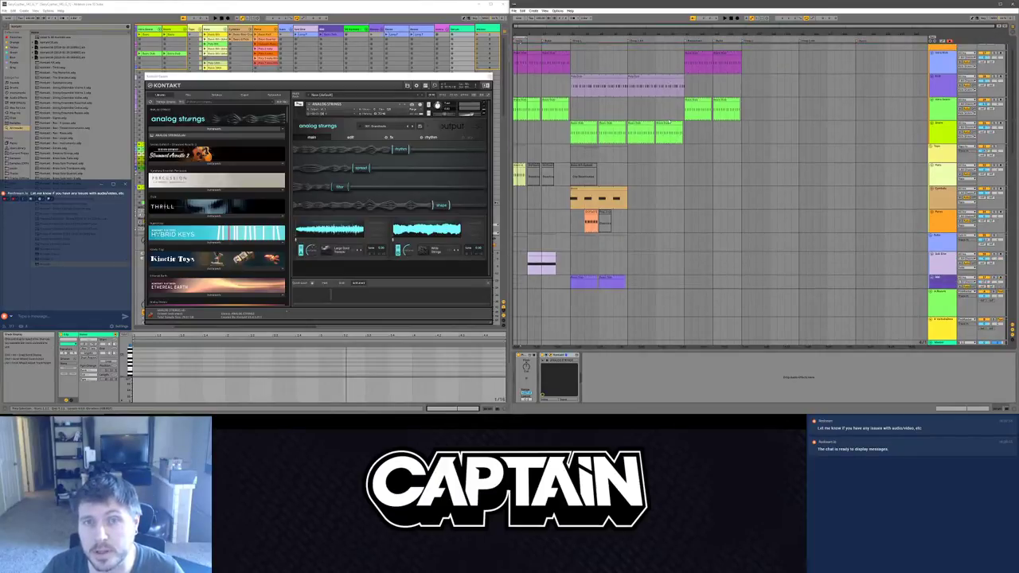
pyautogui.scroll(-2, 645, 85)
pyautogui.scroll(5, 645, 95)
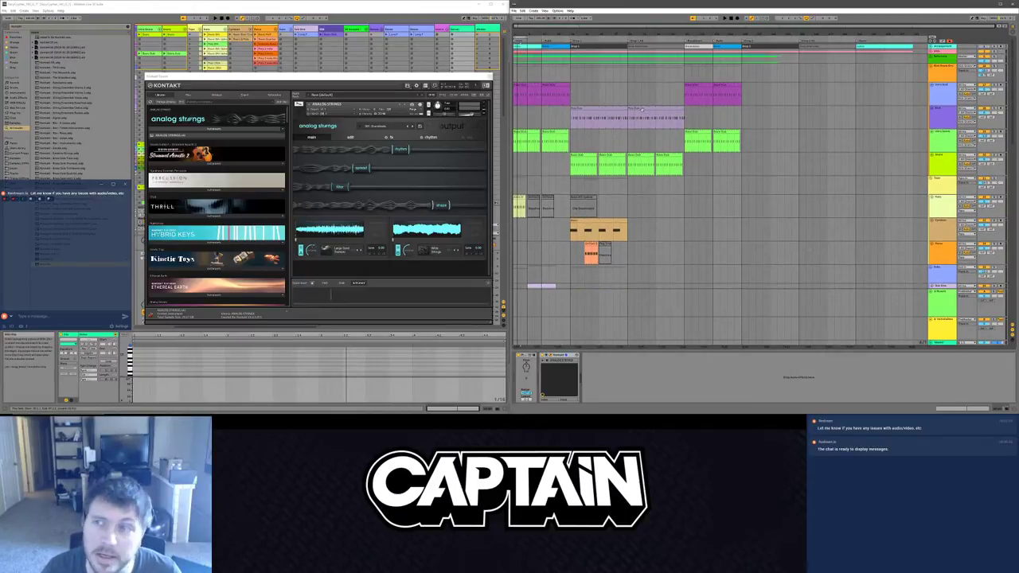
pyautogui.scroll(-10, 901, 173)
pyautogui.scroll(-10, 900, 173)
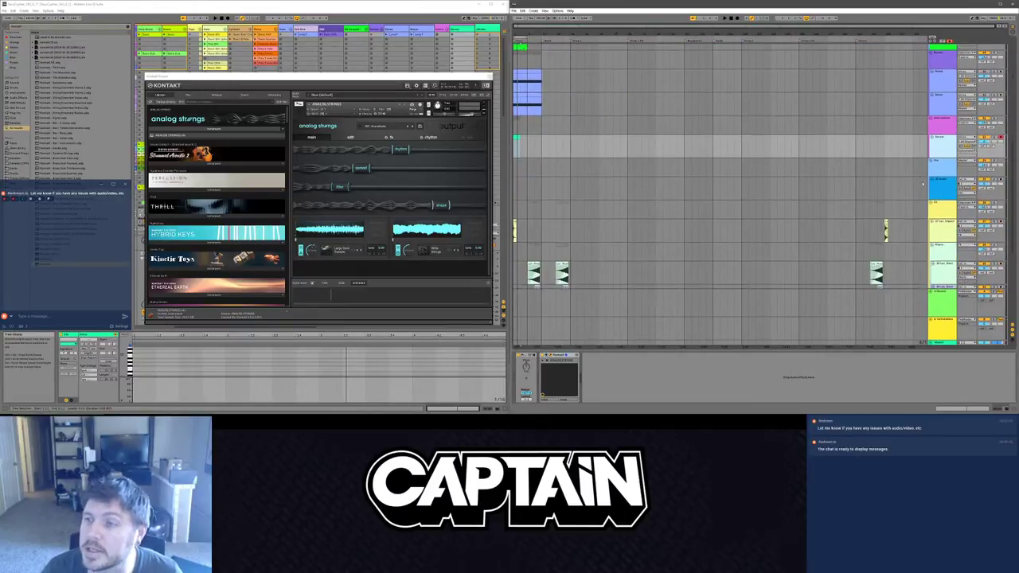
pyautogui.click(937, 217)
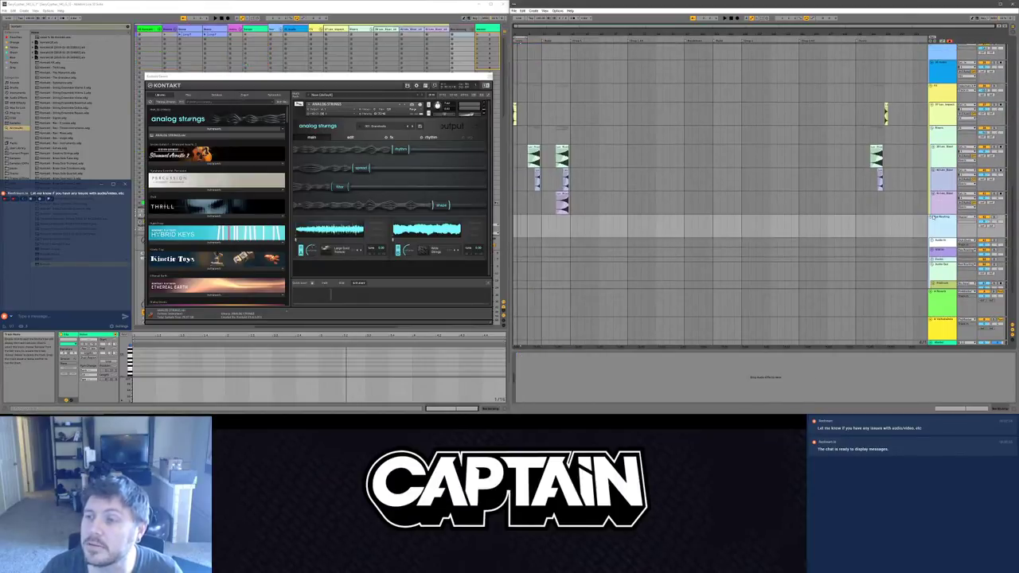
pyautogui.click(490, 78)
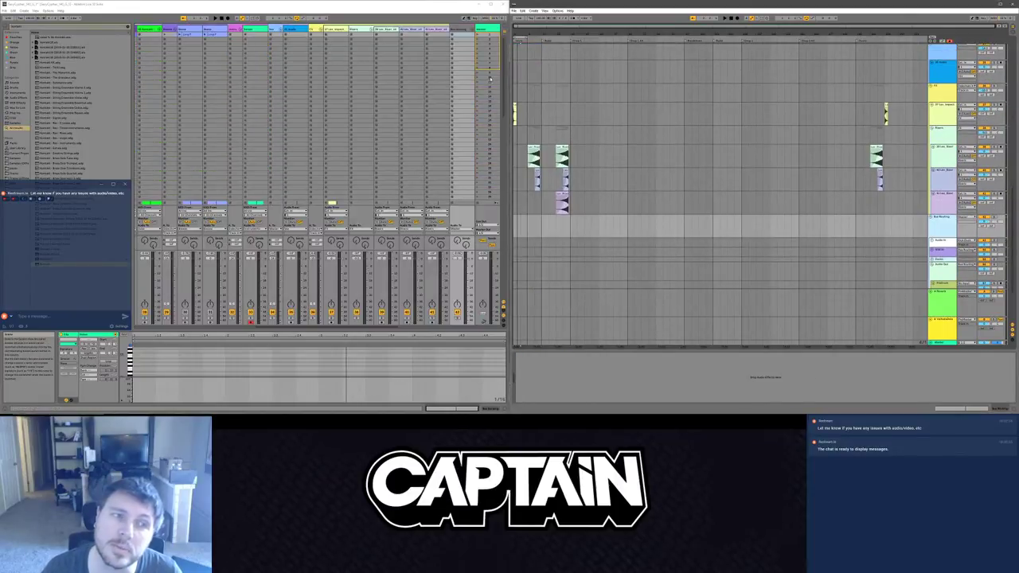
pyautogui.click(930, 218)
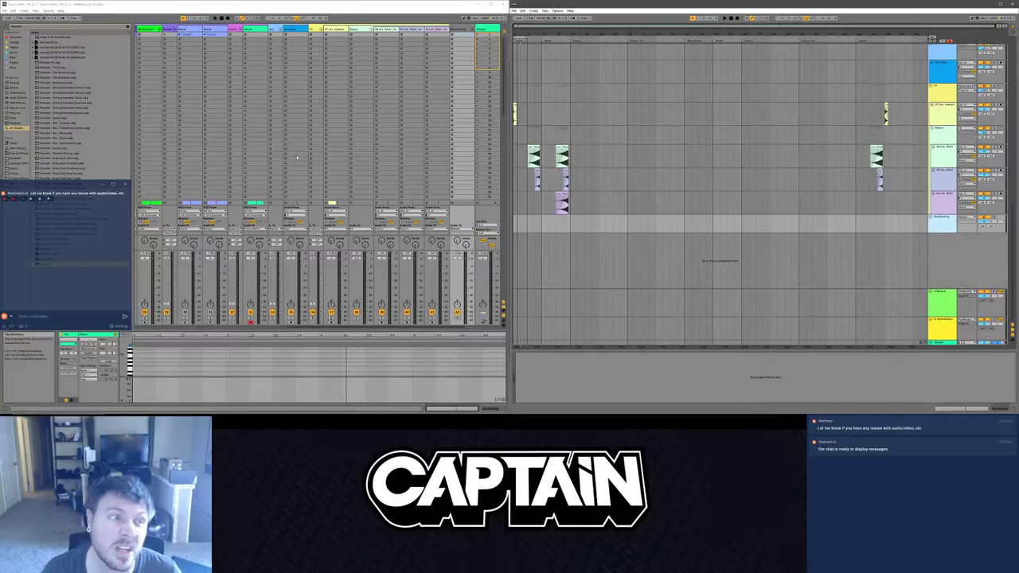
# Step: Move the chat window off the Ableton browser and open the Templates folder among the saved places
pyautogui.moveTo(19, 184); pyautogui.dragTo(149, 238)
pyautogui.click(15, 173)
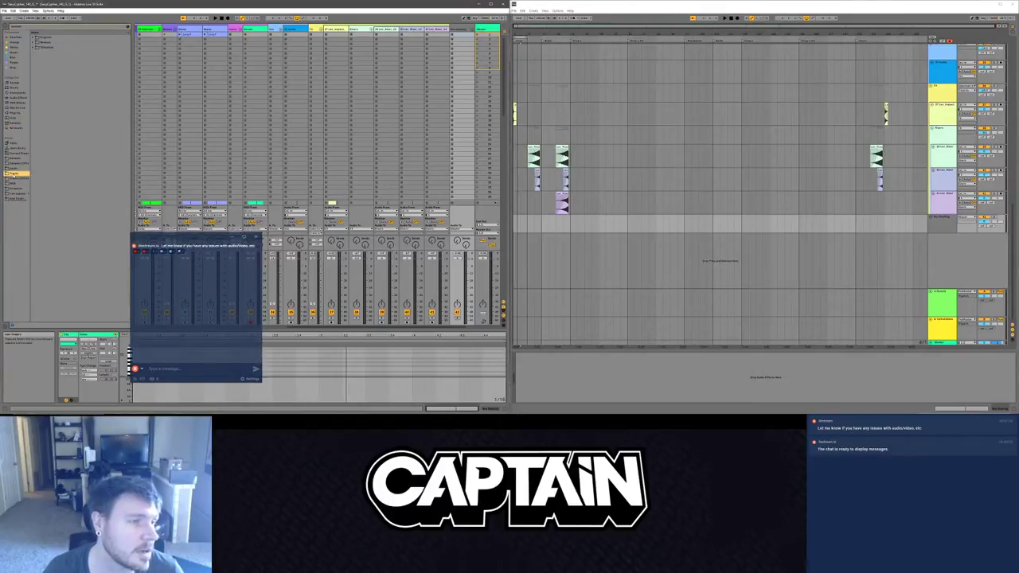
pyautogui.click(36, 48)
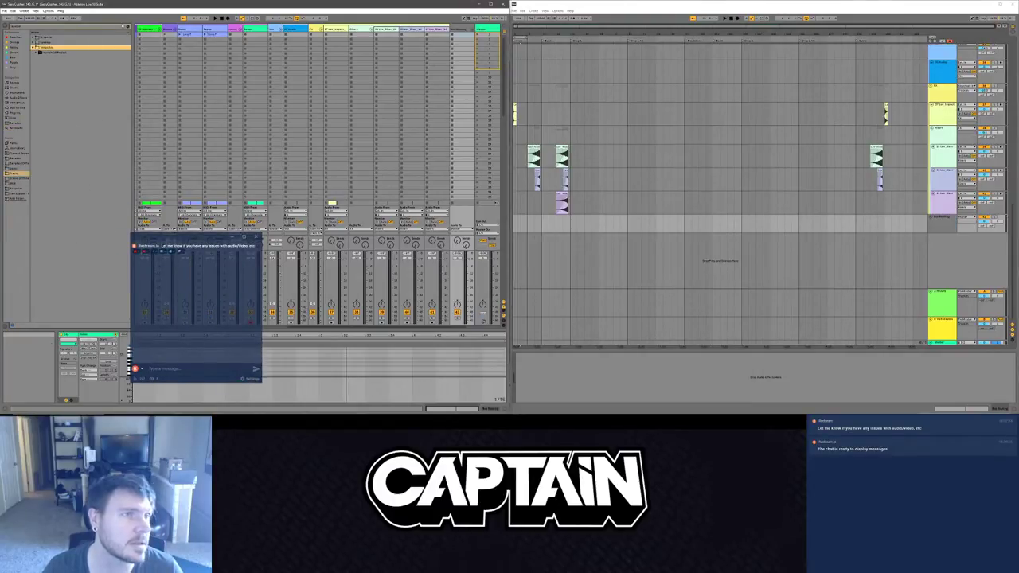
pyautogui.click(127, 26)
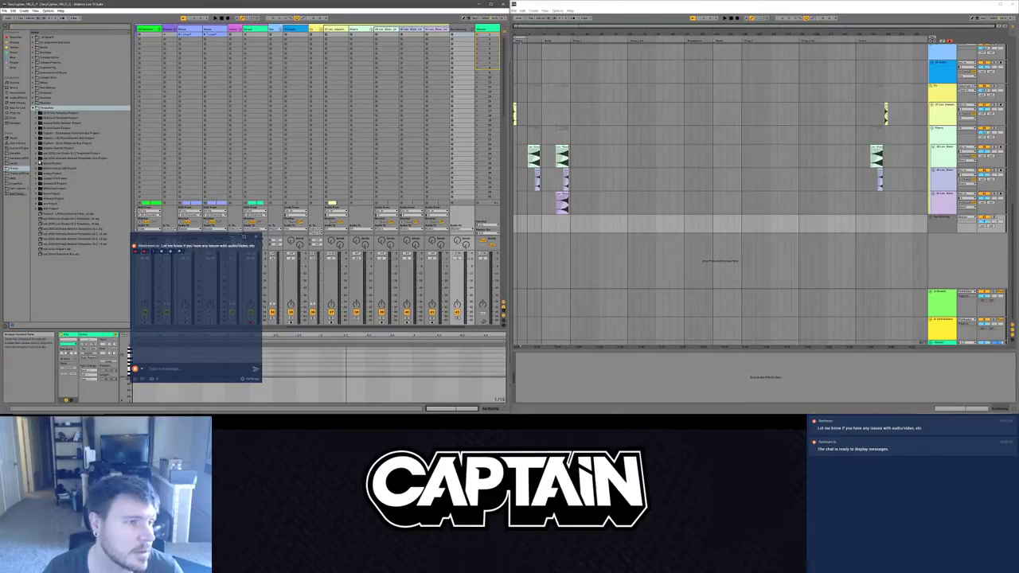
# Step: Expand the Ultimate Ableton Template project and its Suite Premium set to list the set's tracks
pyautogui.click(37, 158)
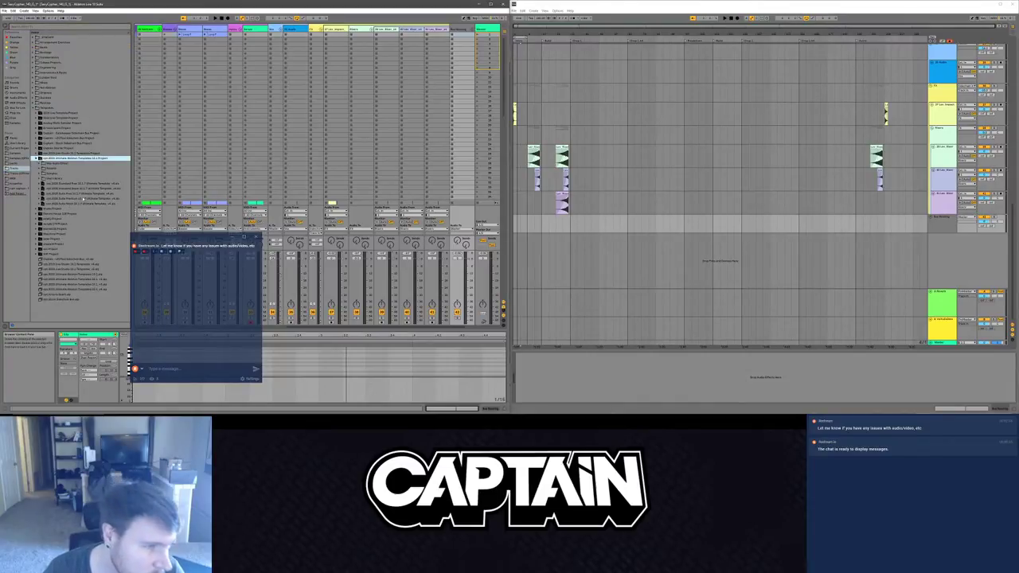
pyautogui.click(48, 198)
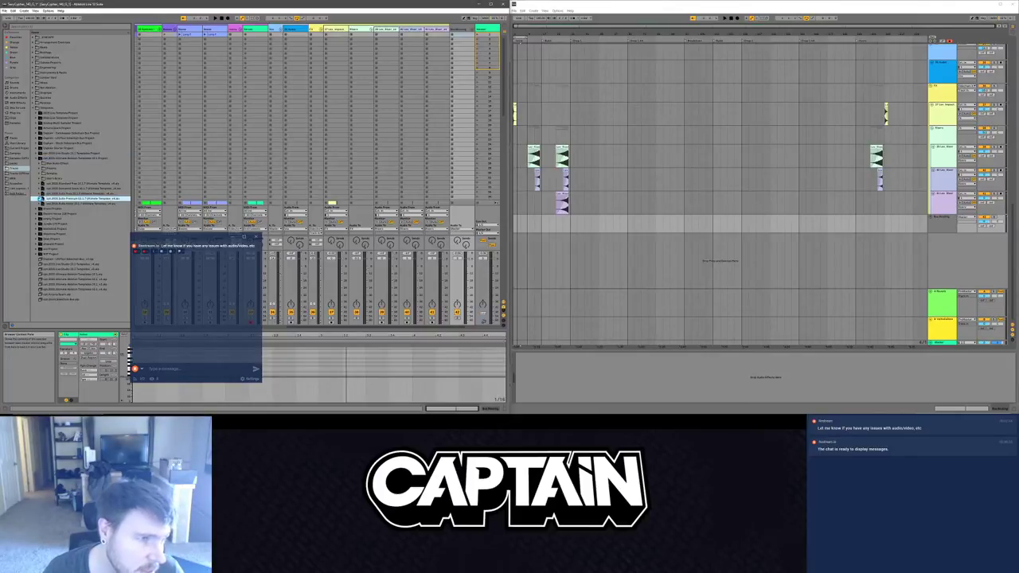
pyautogui.click(43, 198)
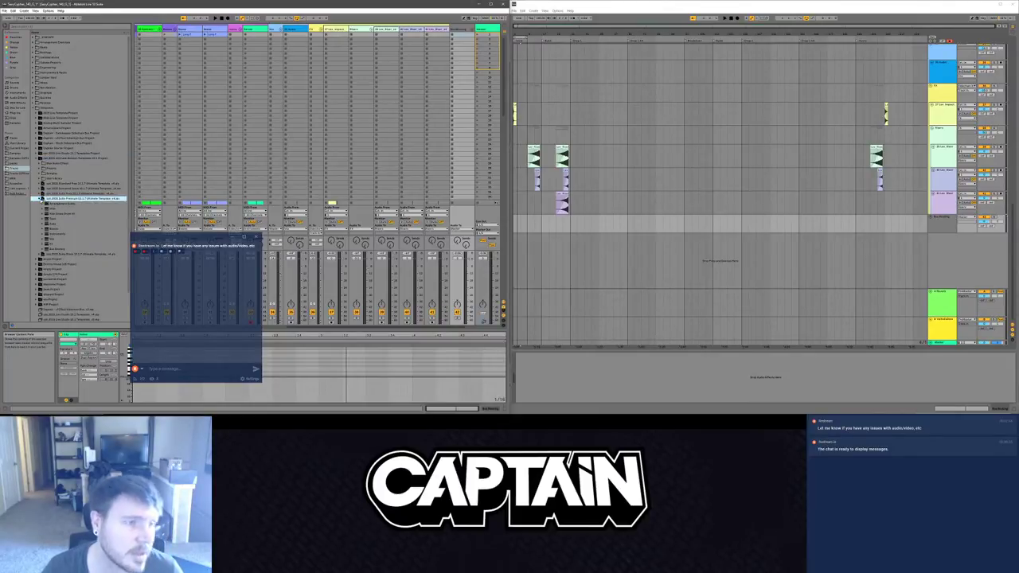
# Step: Import the template's Bus Routing tracks into the arrangement and delete the old Bus Routing group
pyautogui.click(55, 249)
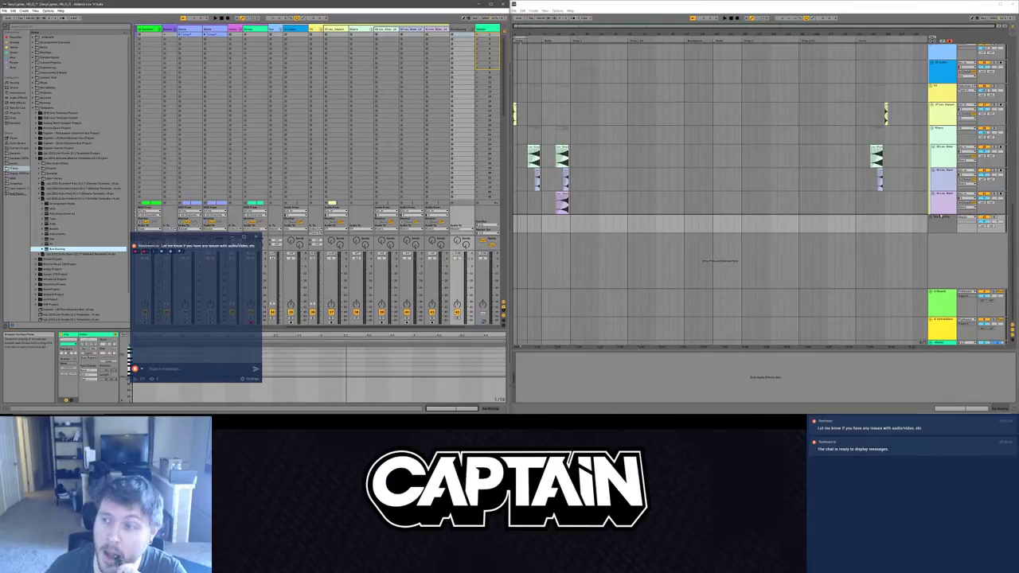
pyautogui.click(812, 222)
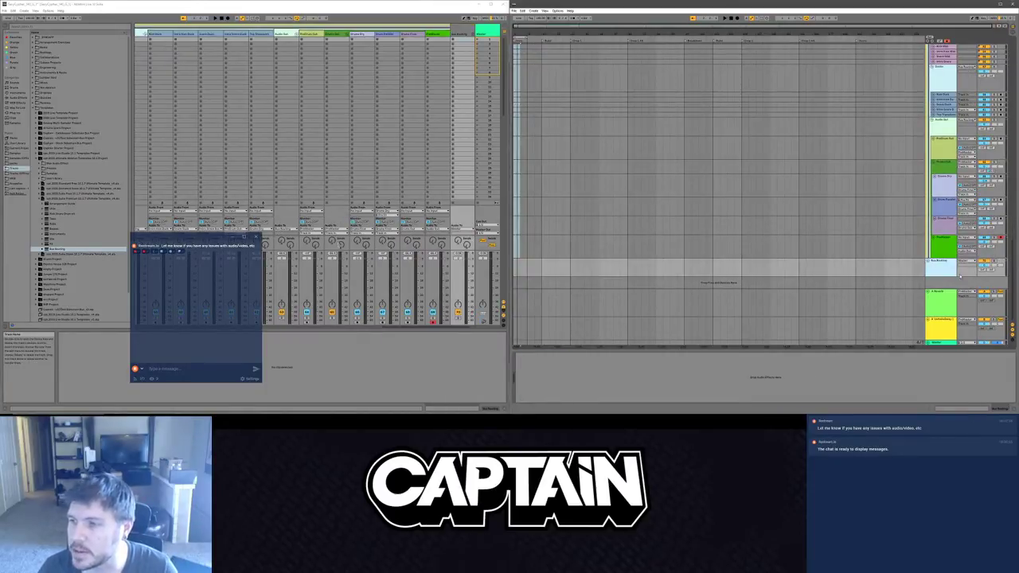
pyautogui.press('Delete')
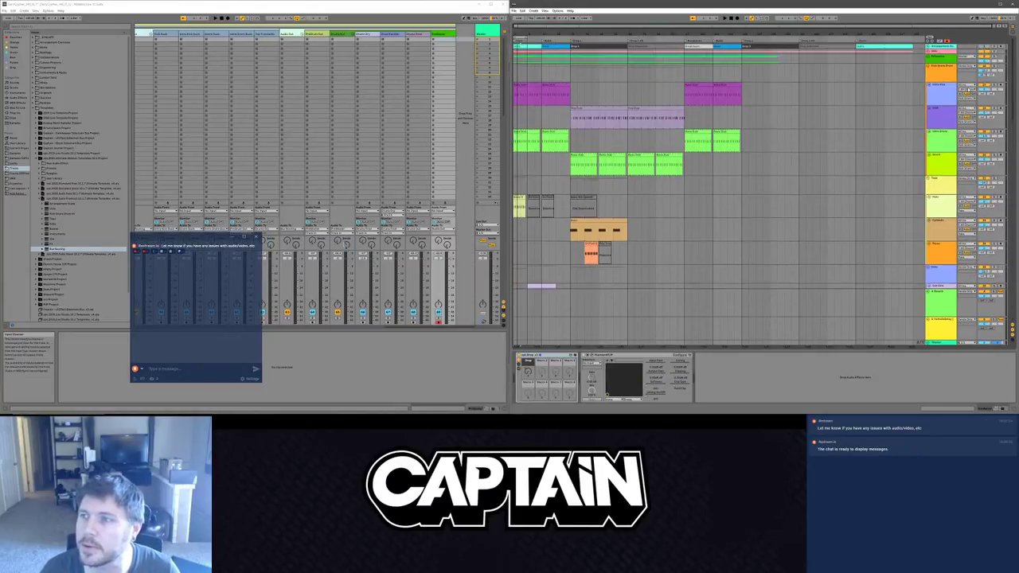
# Step: Route the orange kick and snare group's output to its input track in the imported bus routing
pyautogui.click(967, 66)
pyautogui.click(968, 68)
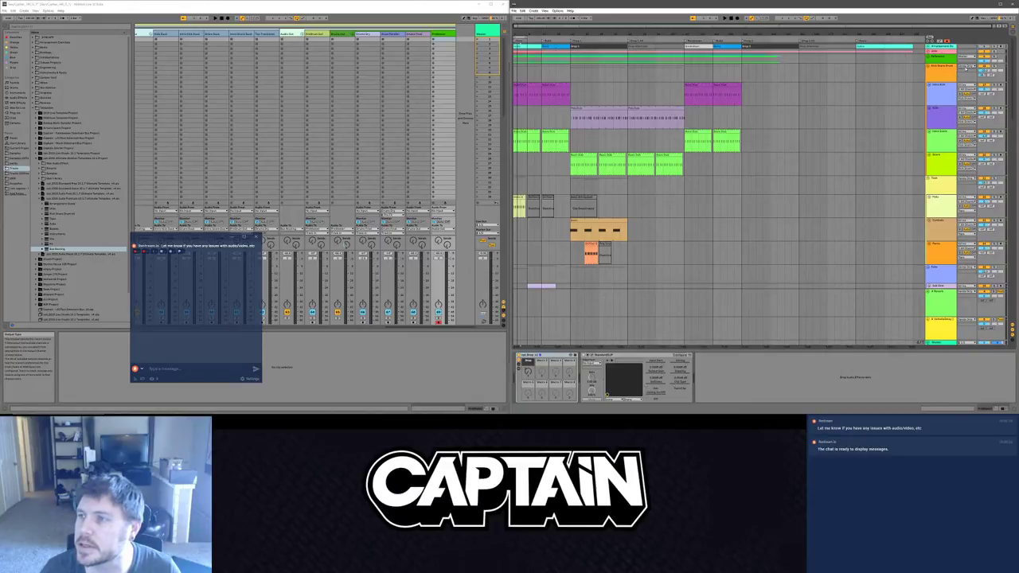
pyautogui.click(965, 70)
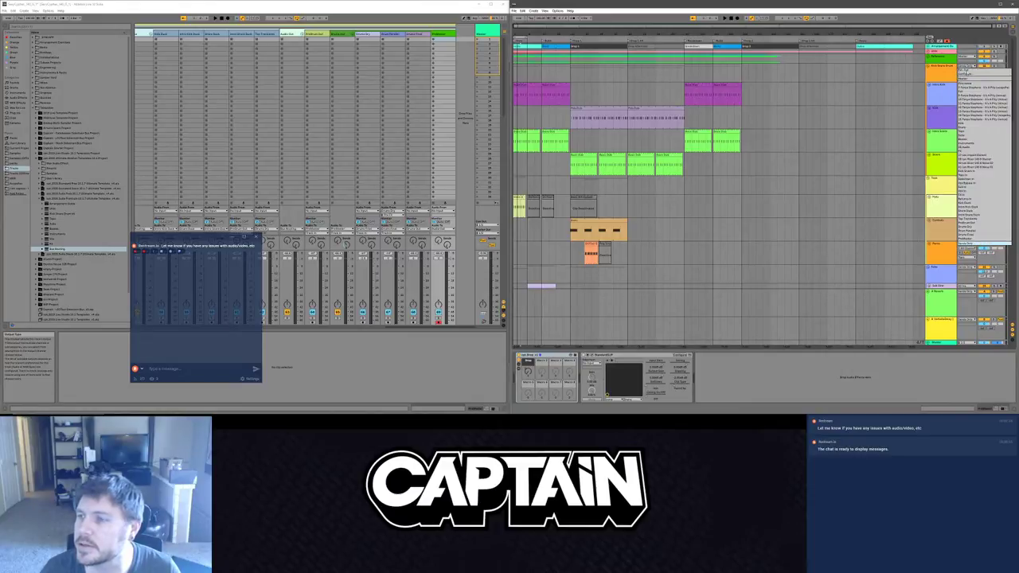
pyautogui.click(978, 176)
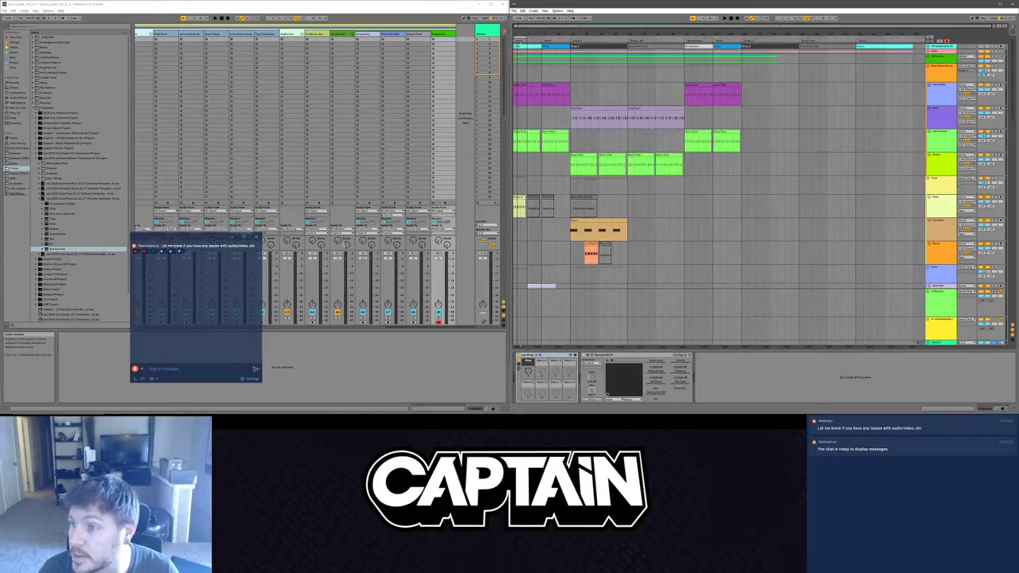
# Step: Route the yellow Tops group's output to its input track in the imported bus routing
pyautogui.click(956, 183)
pyautogui.click(968, 182)
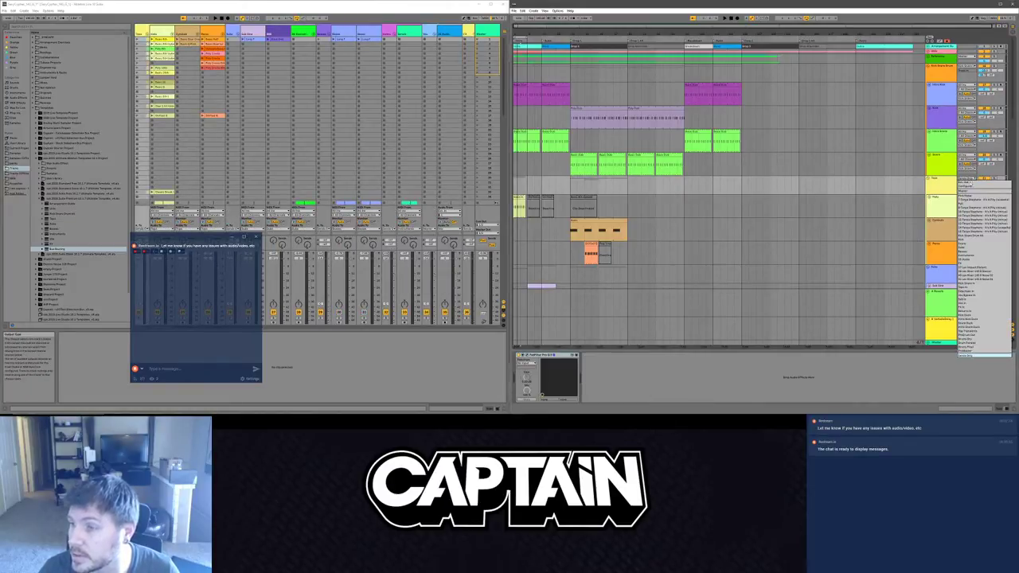
pyautogui.click(984, 286)
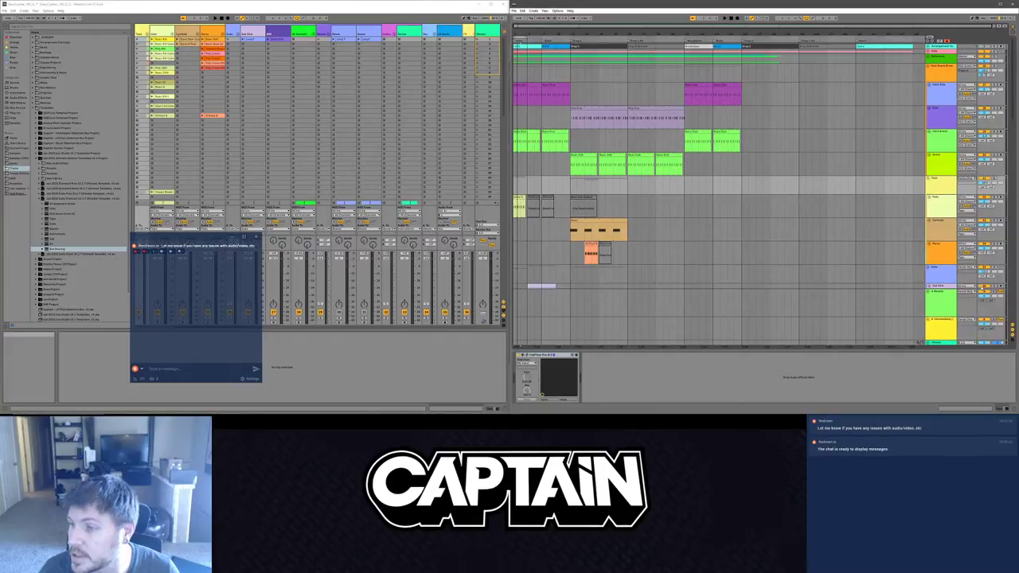
# Step: Route the output of the blue group holding the sub and 808 tracks to its input in the imported bus routing
pyautogui.moveTo(1012, 118); pyautogui.dragTo(997, 159)
pyautogui.press('space')
pyautogui.press('space')
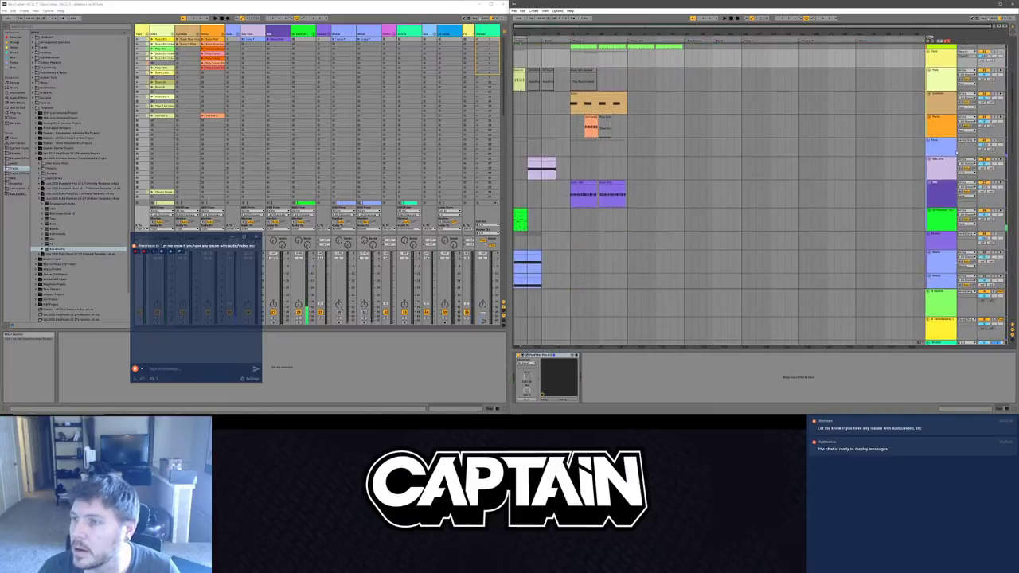
pyautogui.click(970, 142)
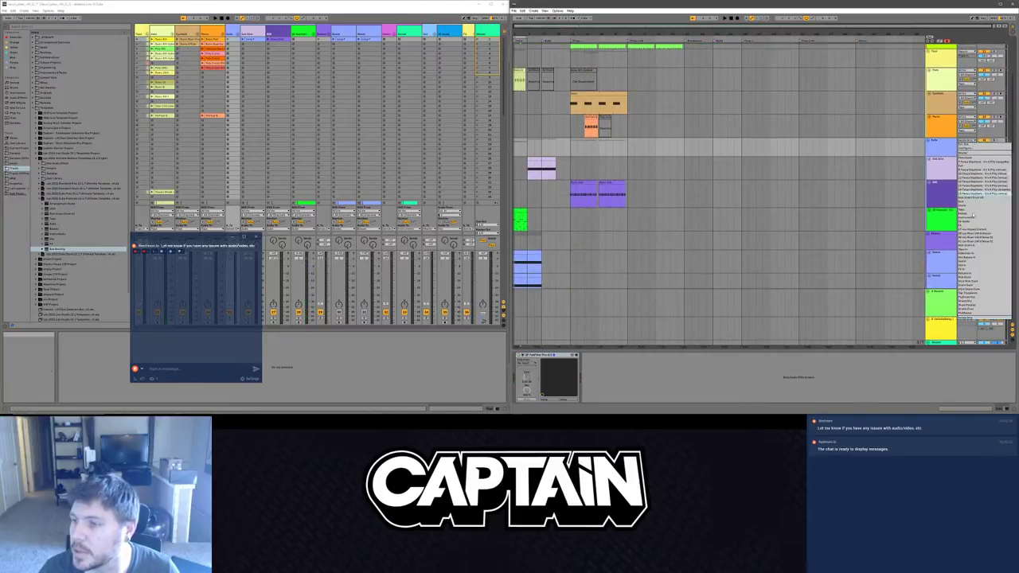
pyautogui.click(984, 262)
pyautogui.scroll(-2, 949, 209)
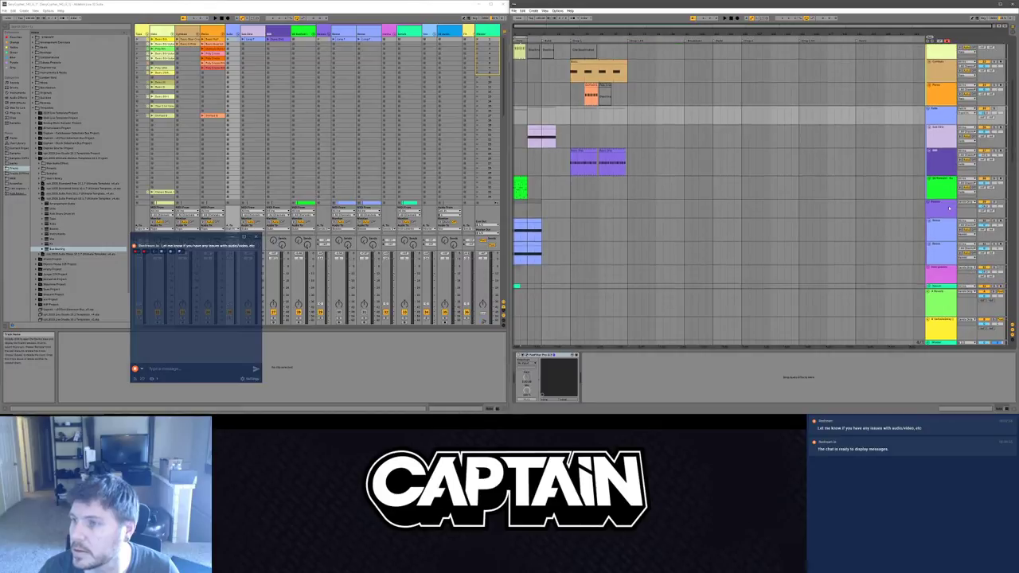
# Step: Route the purple Basses group's output to its input track in the imported bus routing
pyautogui.click(944, 208)
pyautogui.click(968, 206)
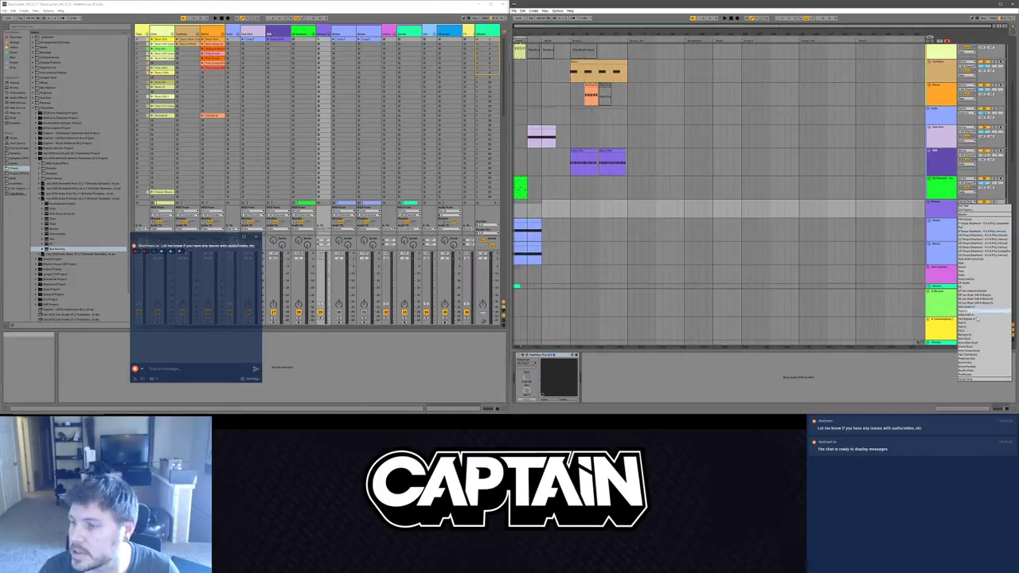
pyautogui.click(926, 199)
# Step: Route the pink Instruments group's output to its input track in the imported bus routing
pyautogui.scroll(-5, 935, 210)
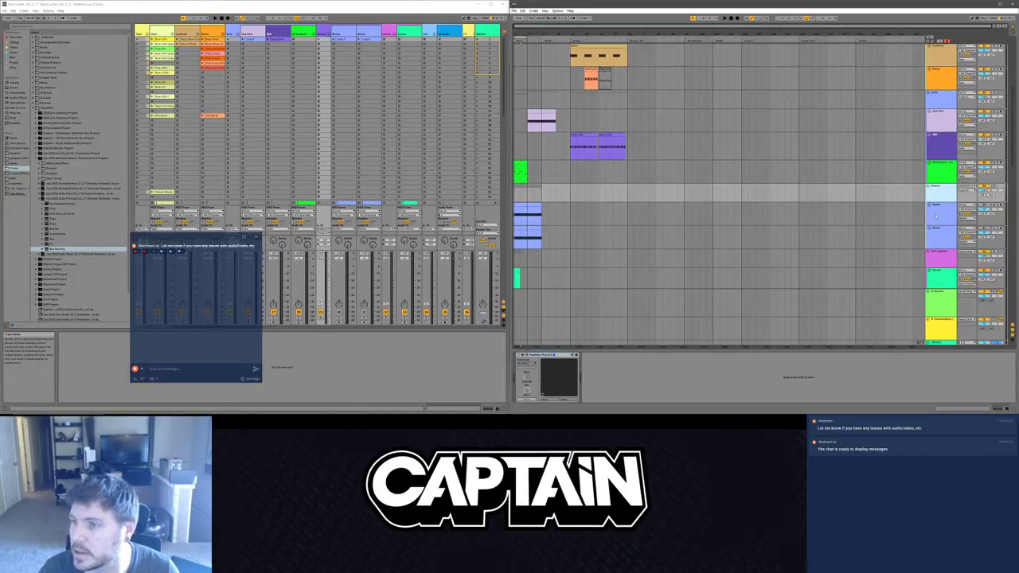
pyautogui.click(984, 215)
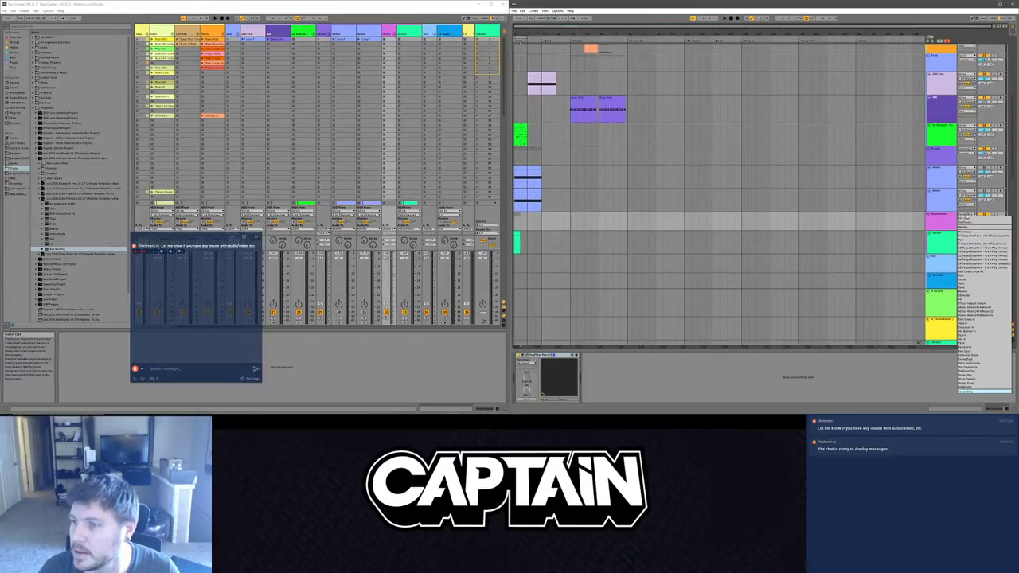
pyautogui.click(981, 330)
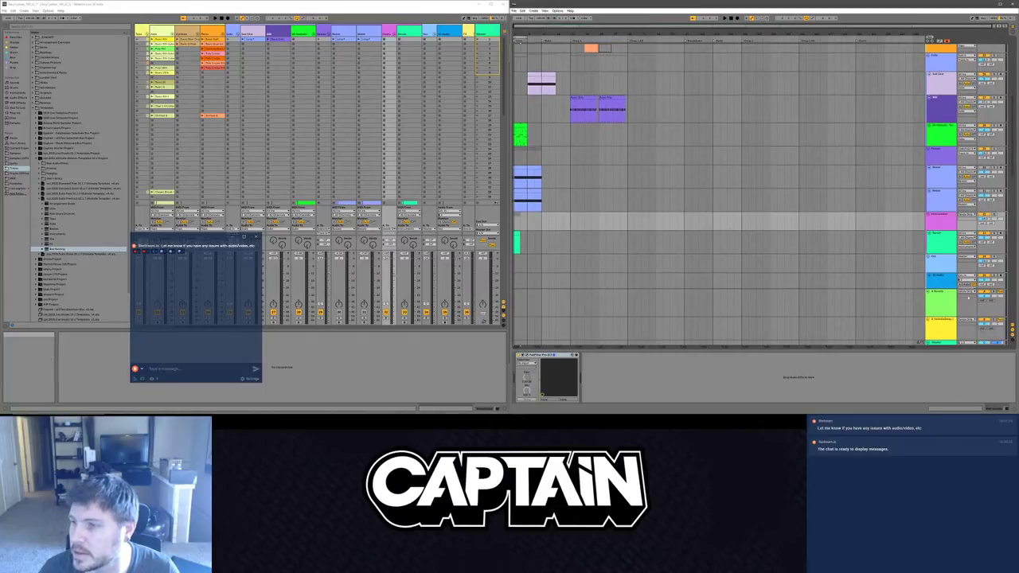
# Step: Route the light blue Vox group's output to its input track in the imported bus routing
pyautogui.scroll(-4, 945, 243)
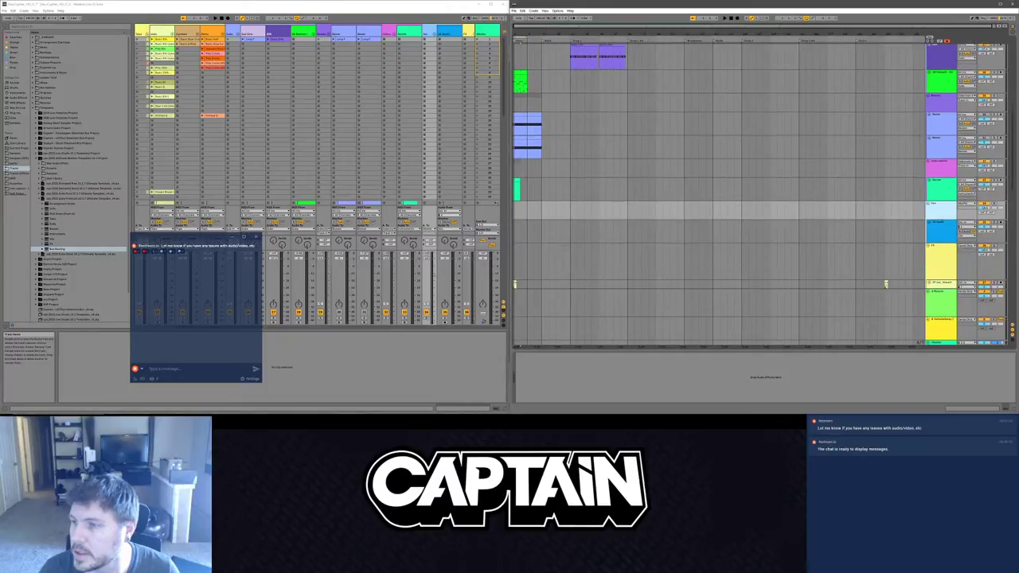
pyautogui.click(941, 188)
pyautogui.click(966, 203)
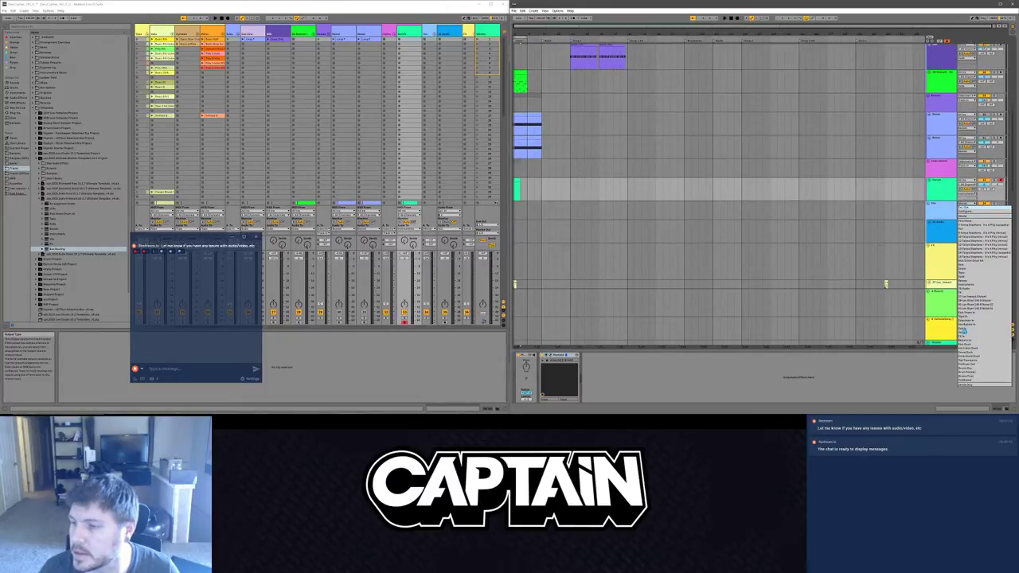
pyautogui.click(964, 331)
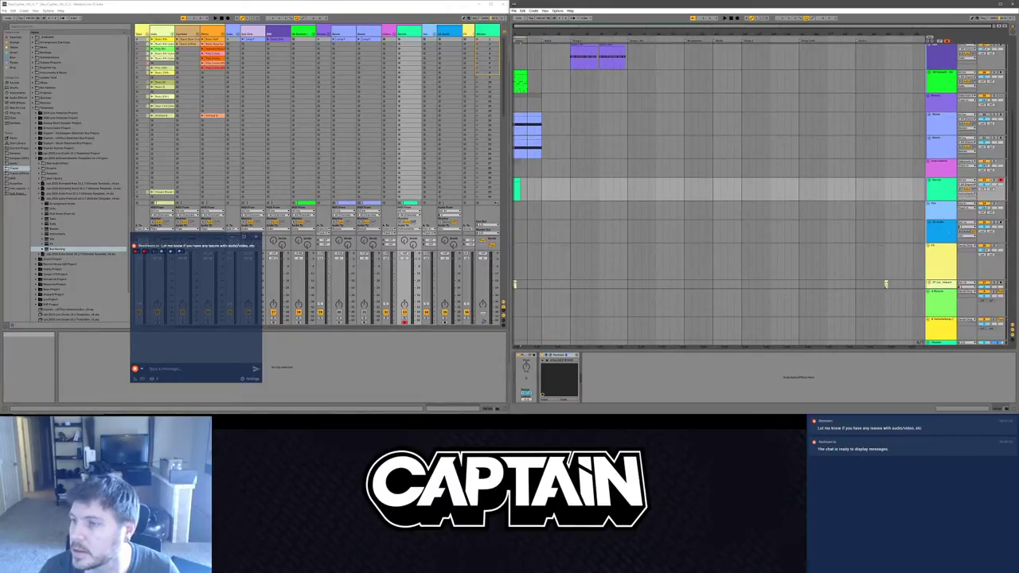
# Step: Route the yellow FX group's output to its input track in the imported bus routing
pyautogui.click(942, 283)
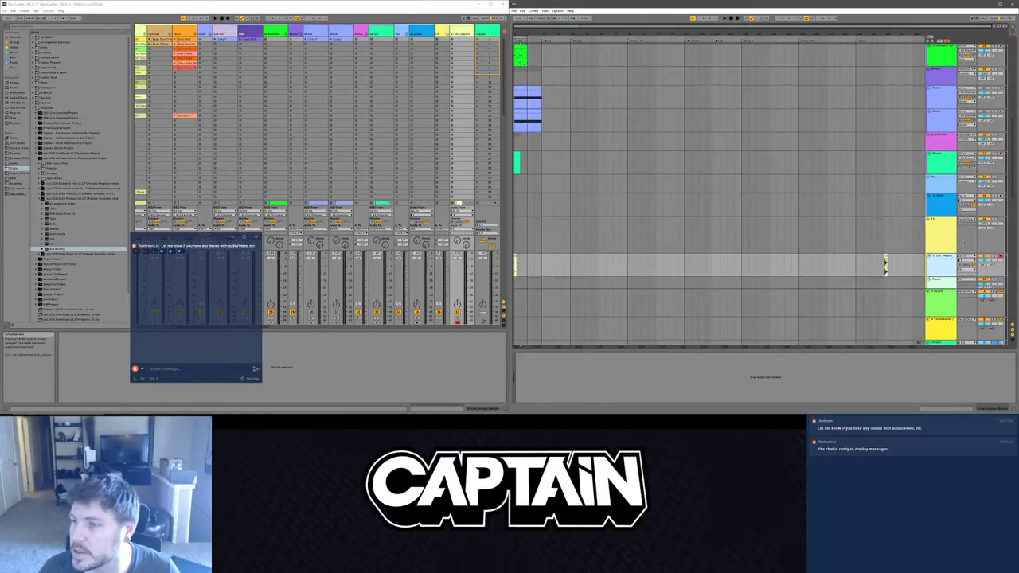
pyautogui.click(965, 219)
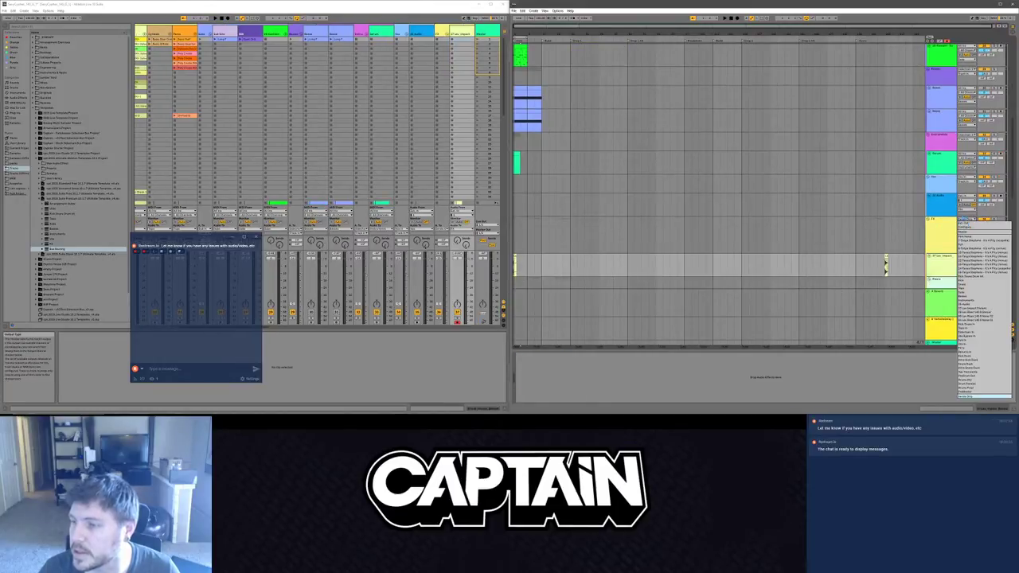
pyautogui.click(968, 350)
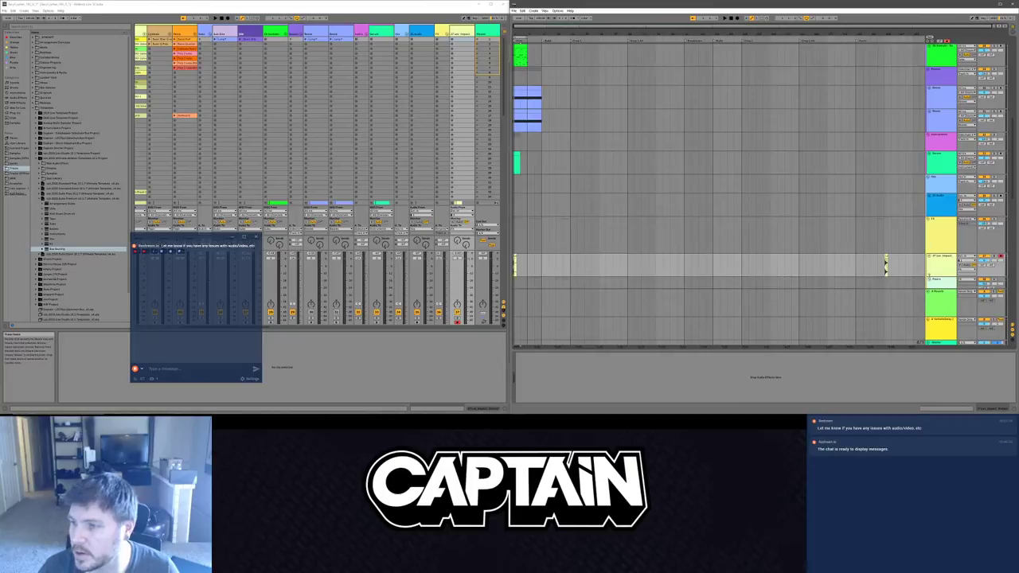
# Step: Fold the green A and yellow B return tracks to give the arrangement more room
pyautogui.scroll(-2, 932, 296)
pyautogui.click(928, 292)
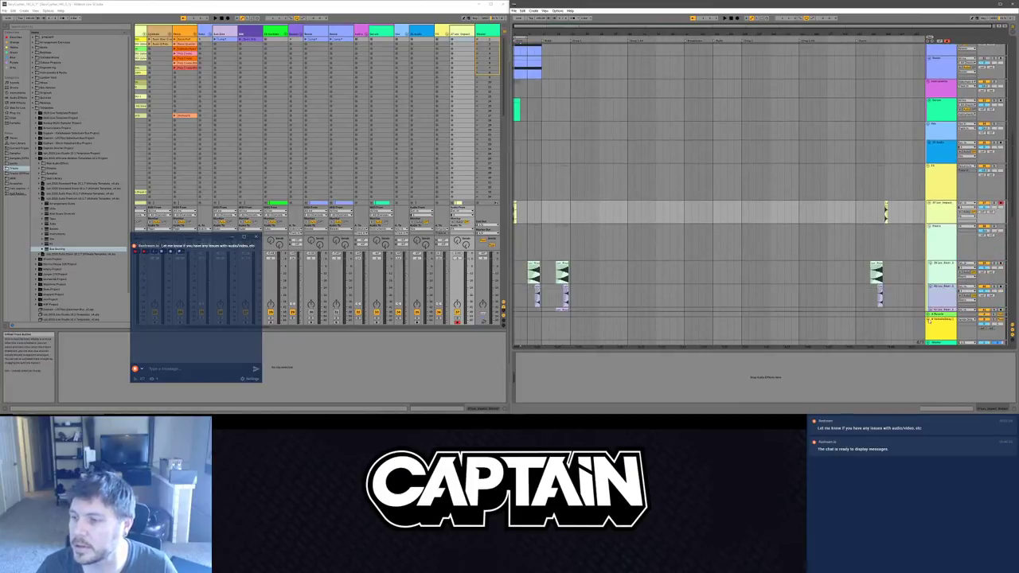
pyautogui.click(928, 319)
# Step: Start playback with the upper tracks of the arrangement in view and move the chat window off the mixer
pyautogui.scroll(1, 940, 281)
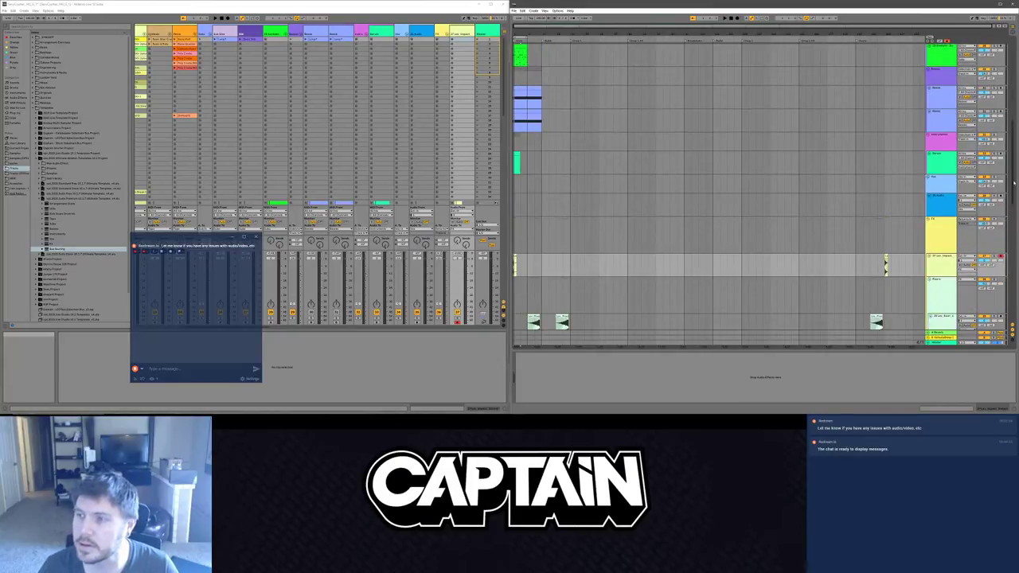
pyautogui.moveTo(1011, 169); pyautogui.dragTo(1011, 112)
pyautogui.scroll(2, 719, 194)
pyautogui.press('space')
pyautogui.moveTo(207, 236); pyautogui.dragTo(75, 177)
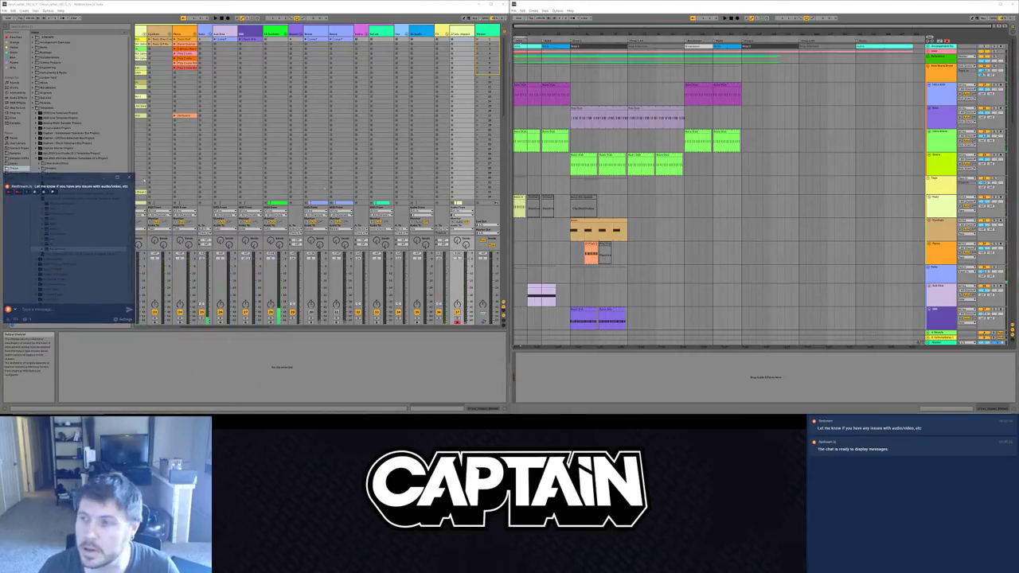
# Step: Check the level meters of the imported Bus Routing tracks and their Audio Out group during playback, and stop it
pyautogui.moveTo(1011, 88); pyautogui.dragTo(1001, 45)
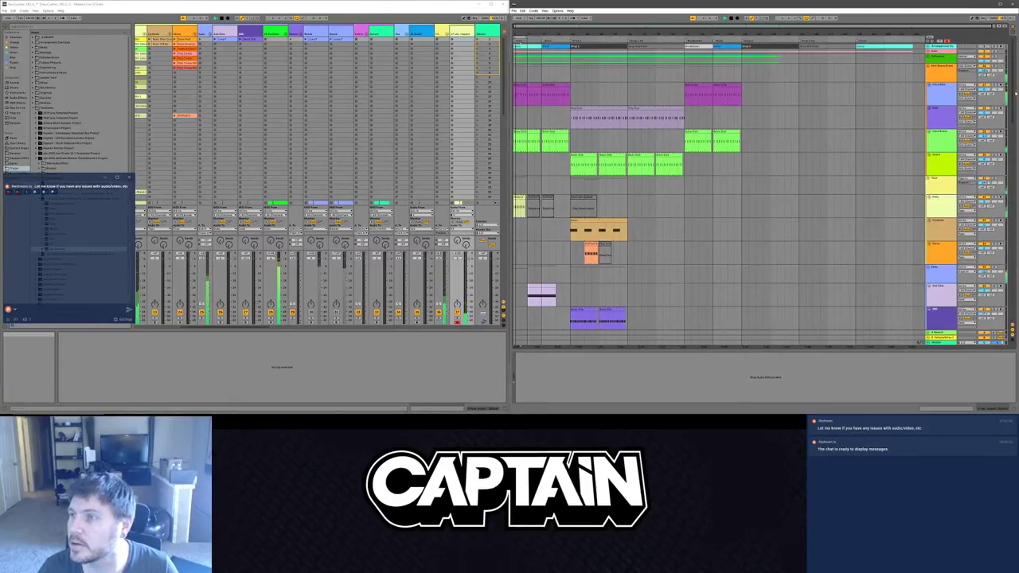
pyautogui.scroll(-2, 760, 193)
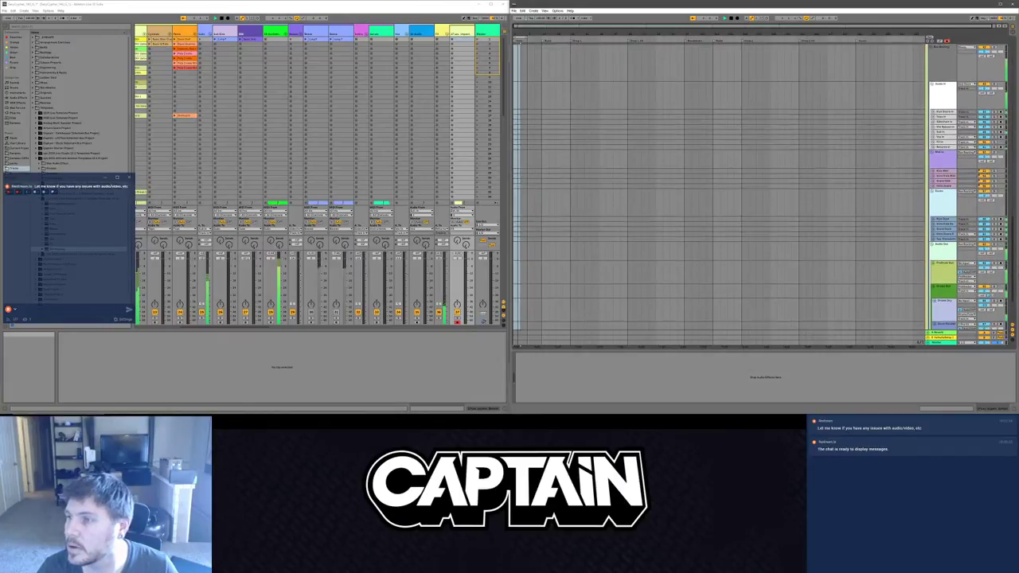
pyautogui.press('s')
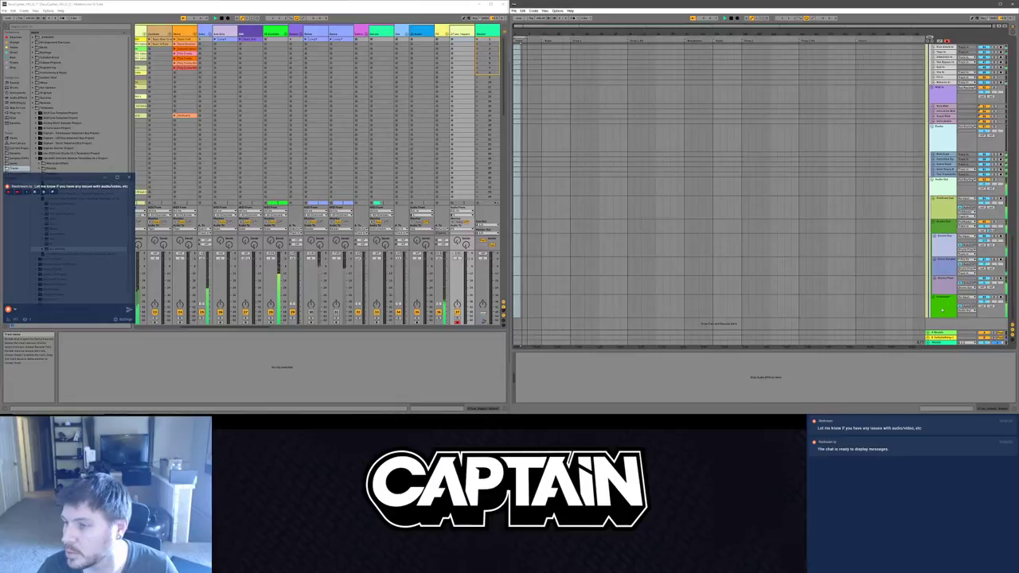
pyautogui.click(1001, 297)
pyautogui.click(941, 191)
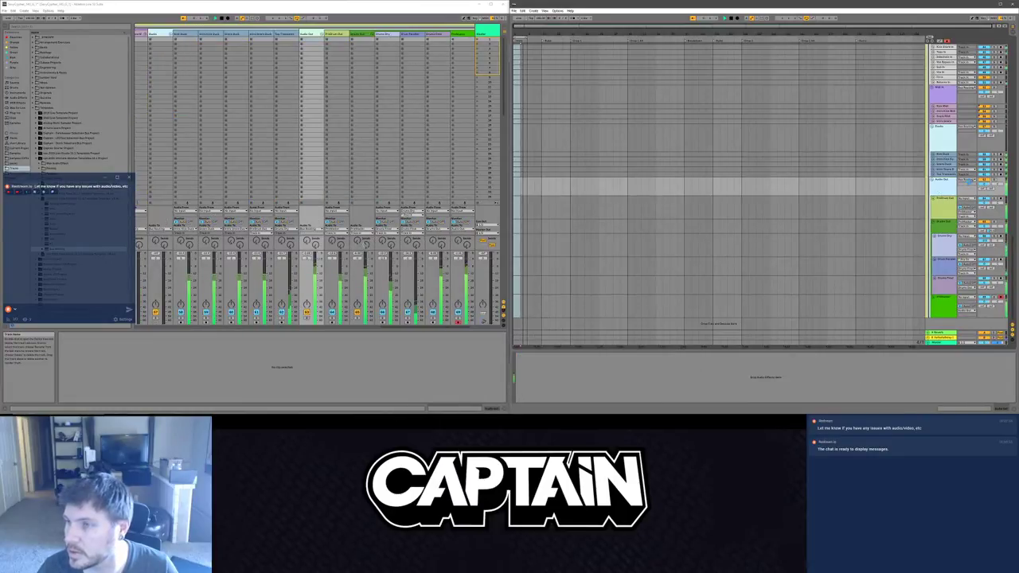
pyautogui.moveTo(1014, 261); pyautogui.dragTo(1008, 218)
pyautogui.press('space')
# Step: Move the Bus Routing group out of the yellow FX group so it stands as its own top-level group
pyautogui.click(941, 206)
pyautogui.scroll(-2, 943, 203)
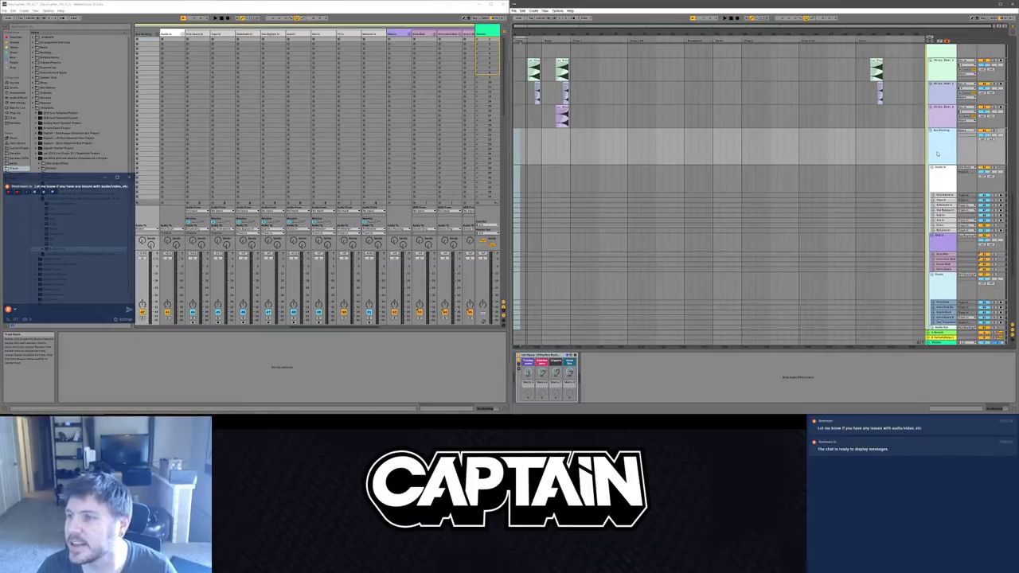
pyautogui.scroll(2, 937, 153)
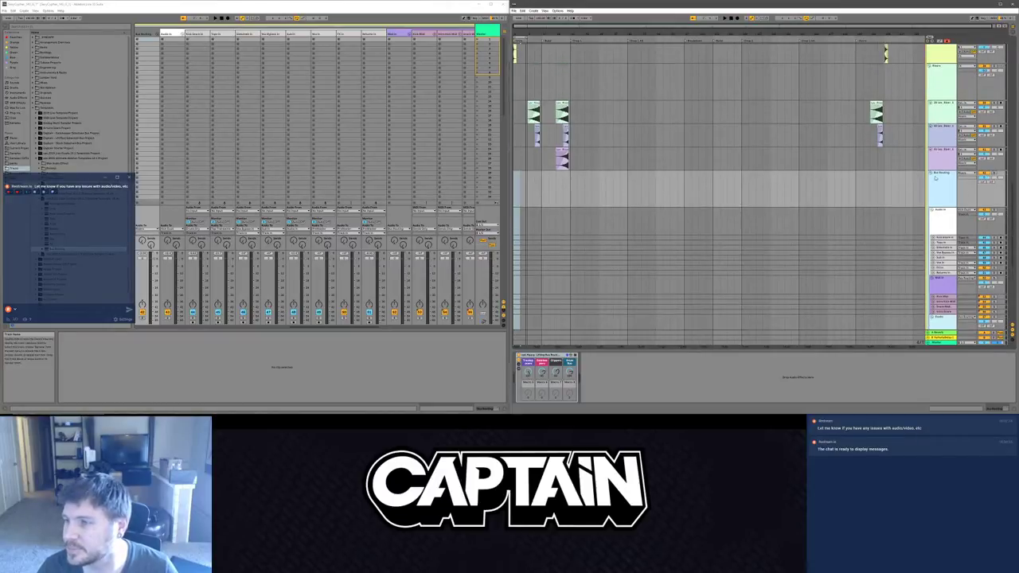
pyautogui.press('Delete')
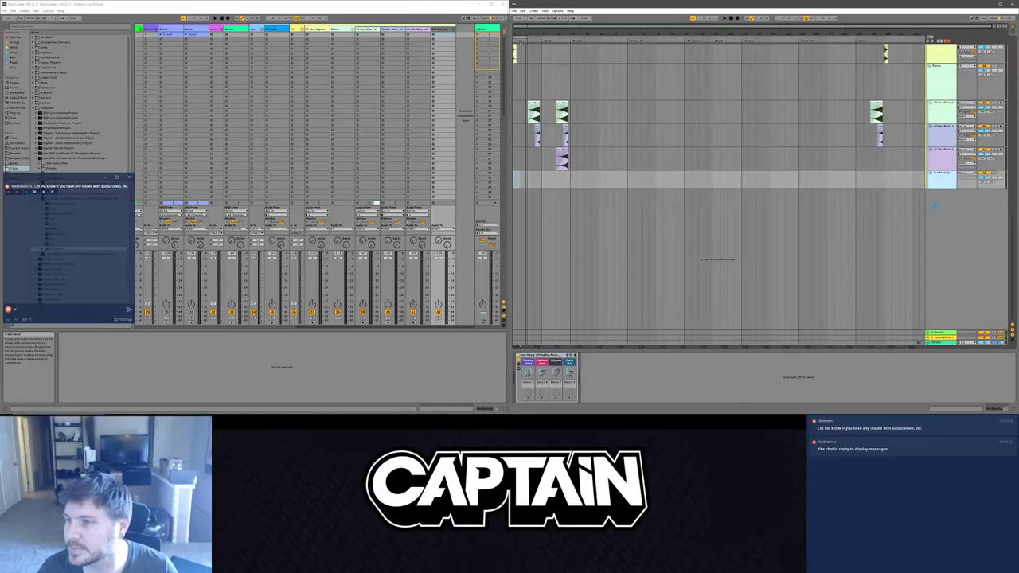
pyautogui.scroll(-2, 934, 205)
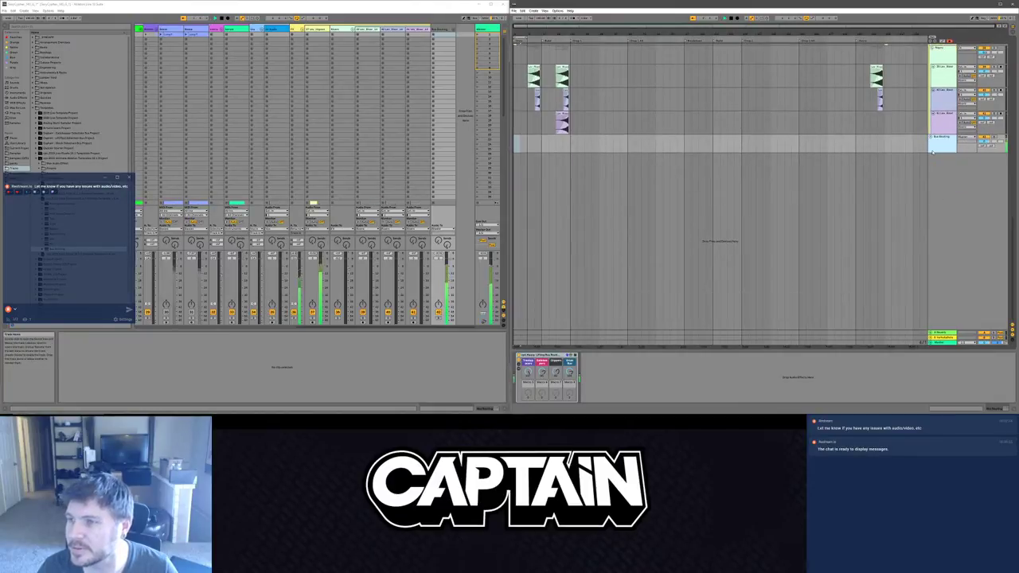
pyautogui.hotkey('ctrl', 'z')
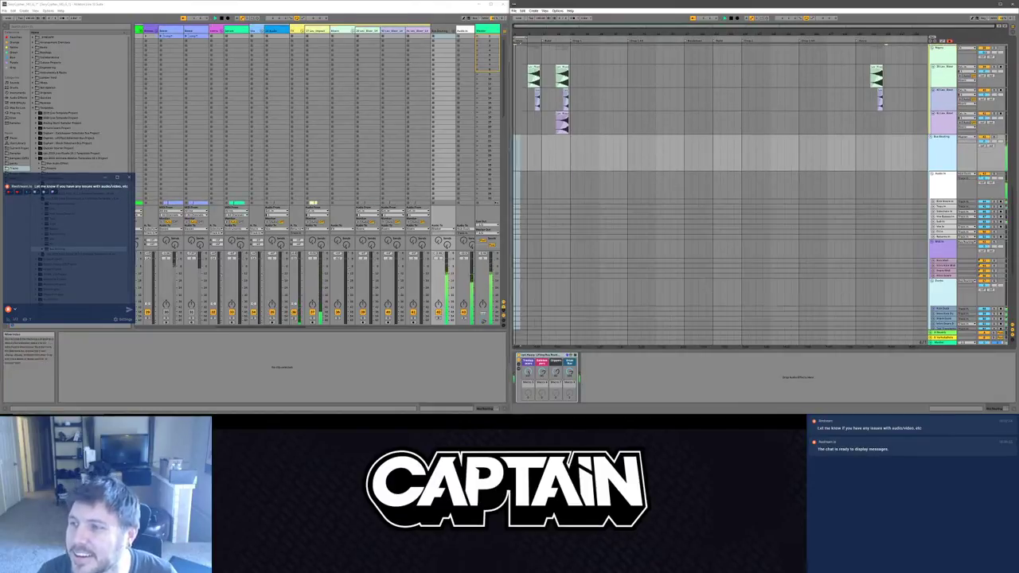
# Step: Fold the orange kick and snare group and the yellow Tops group in the arrangement
pyautogui.scroll(10, 971, 173)
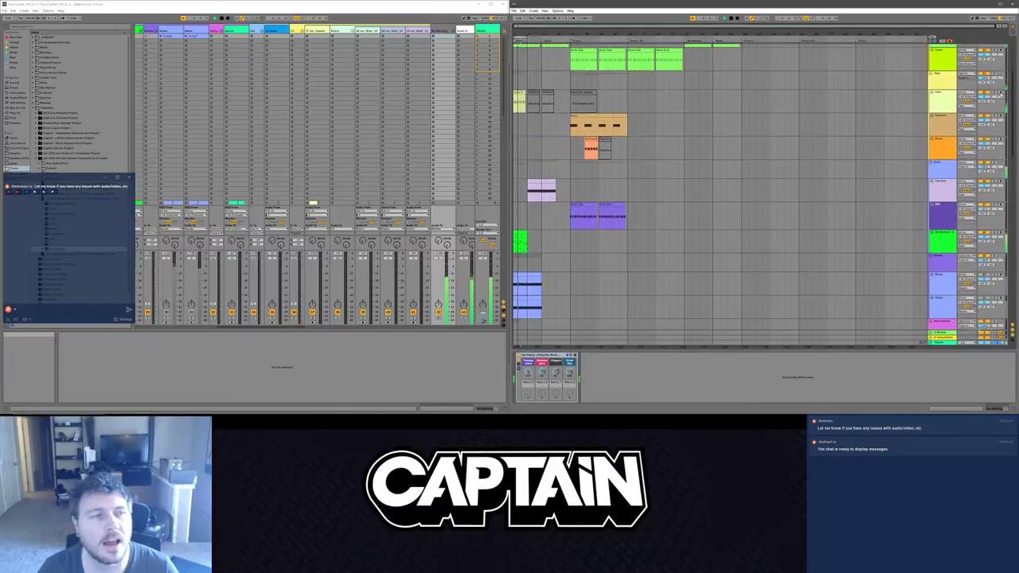
pyautogui.scroll(2, 839, 204)
pyautogui.scroll(4, 839, 205)
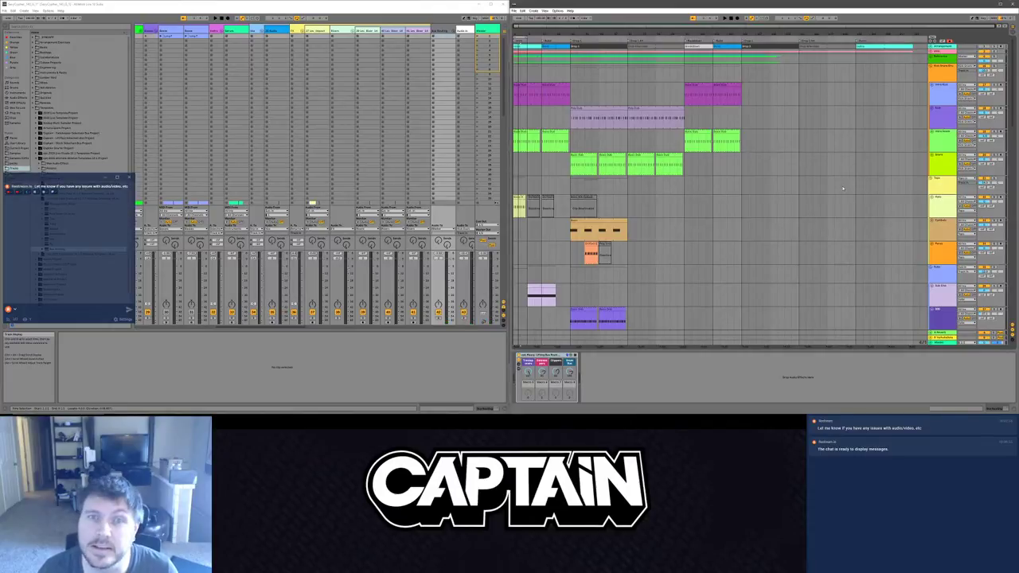
pyautogui.scroll(-6, 842, 189)
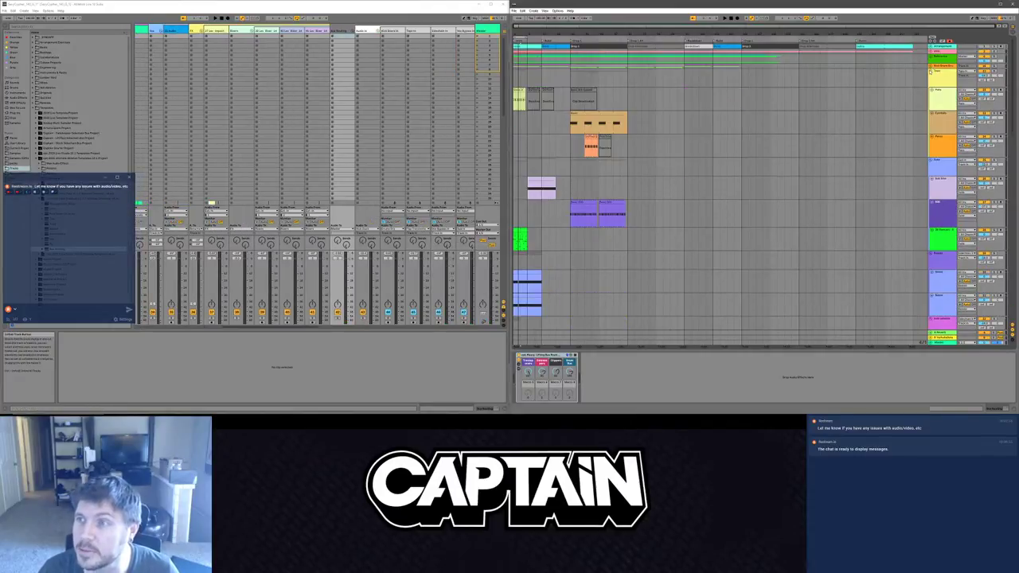
pyautogui.scroll(-5, 839, 199)
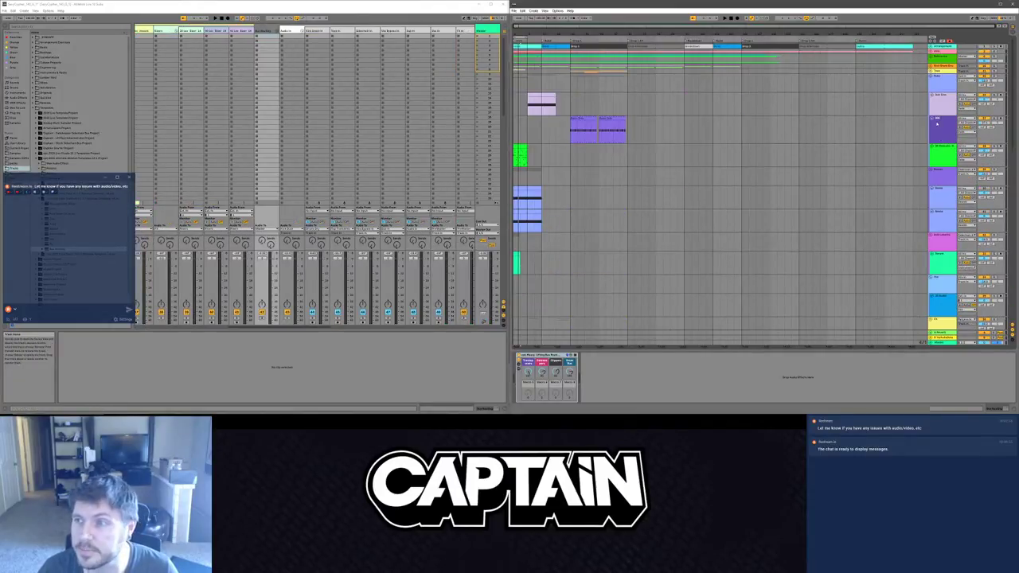
# Step: Fold the Basses, Instruments, Vox, FX and Bus Routing groups in the arrangement and start playback
pyautogui.scroll(-2, 894, 151)
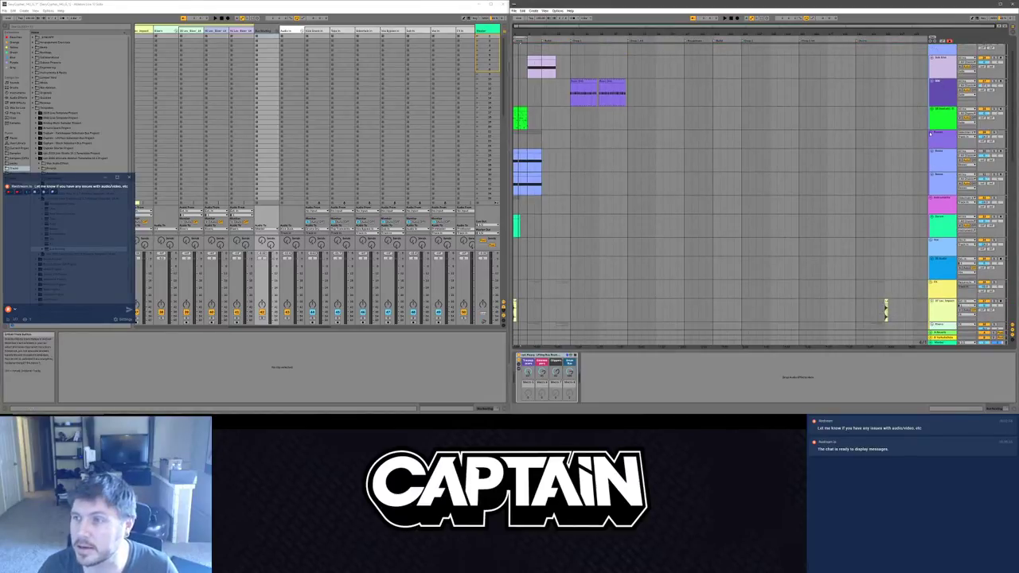
pyautogui.scroll(-4, 931, 134)
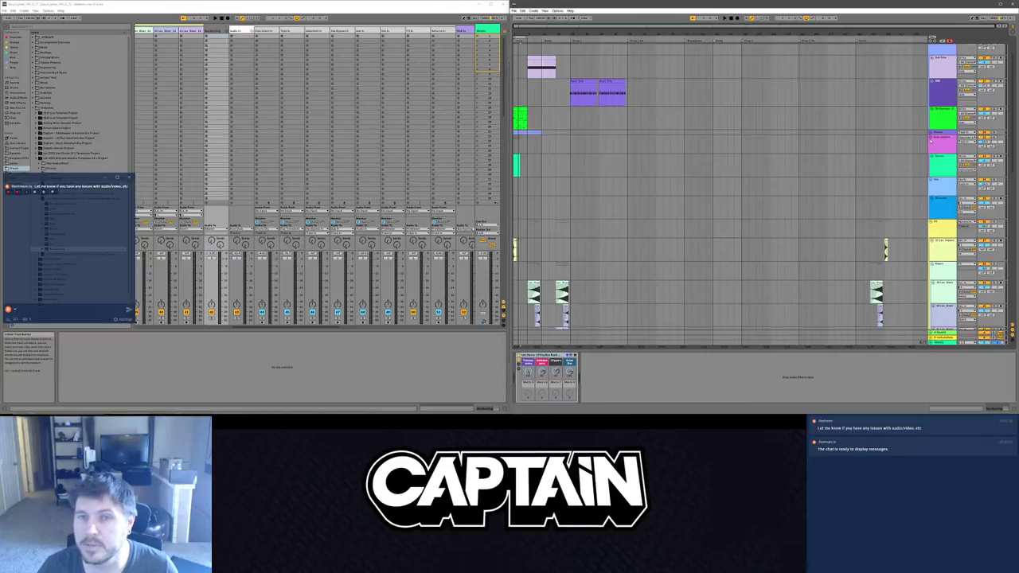
pyautogui.scroll(-2, 932, 142)
pyautogui.click(931, 144)
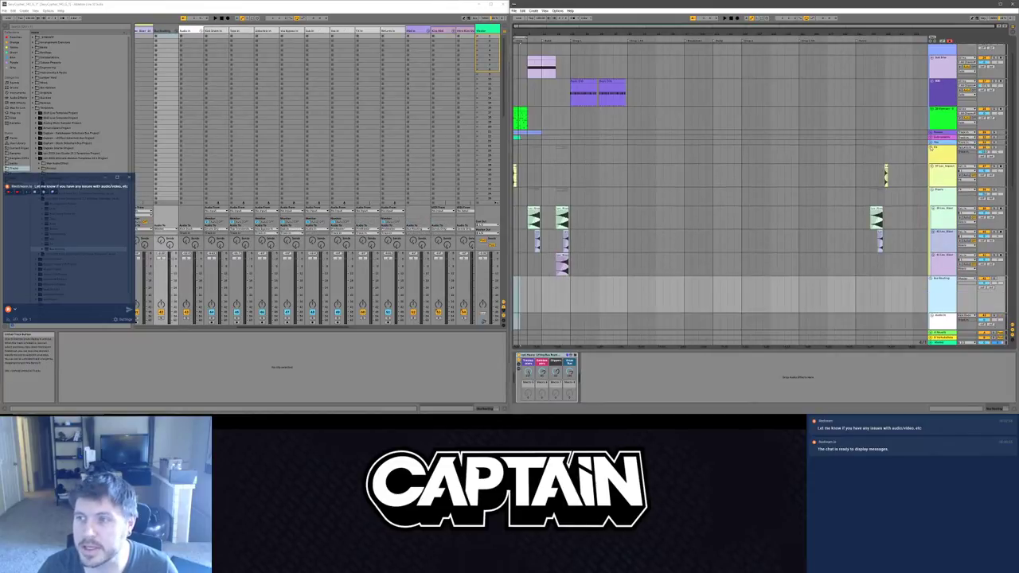
pyautogui.click(930, 149)
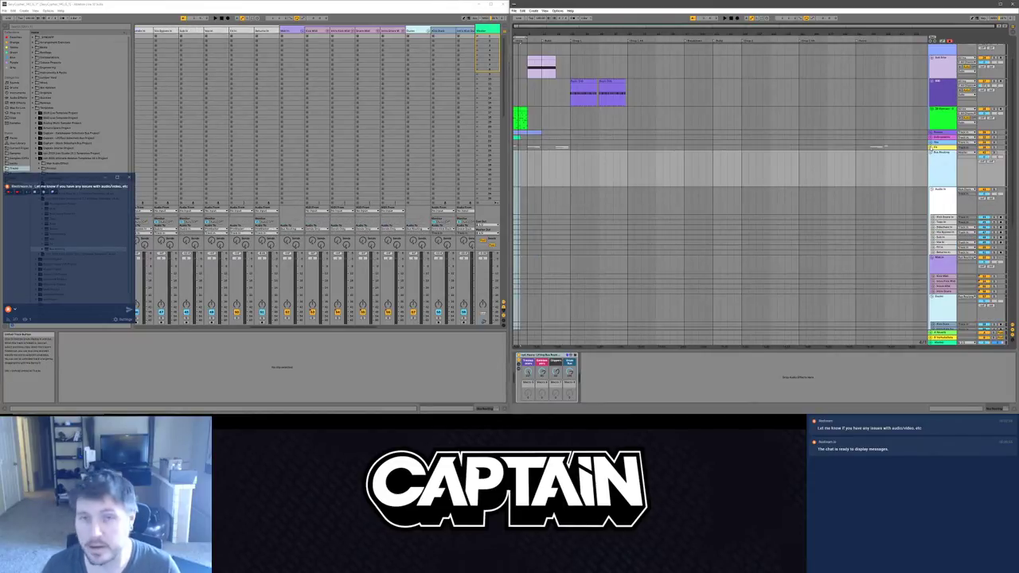
pyautogui.press('space')
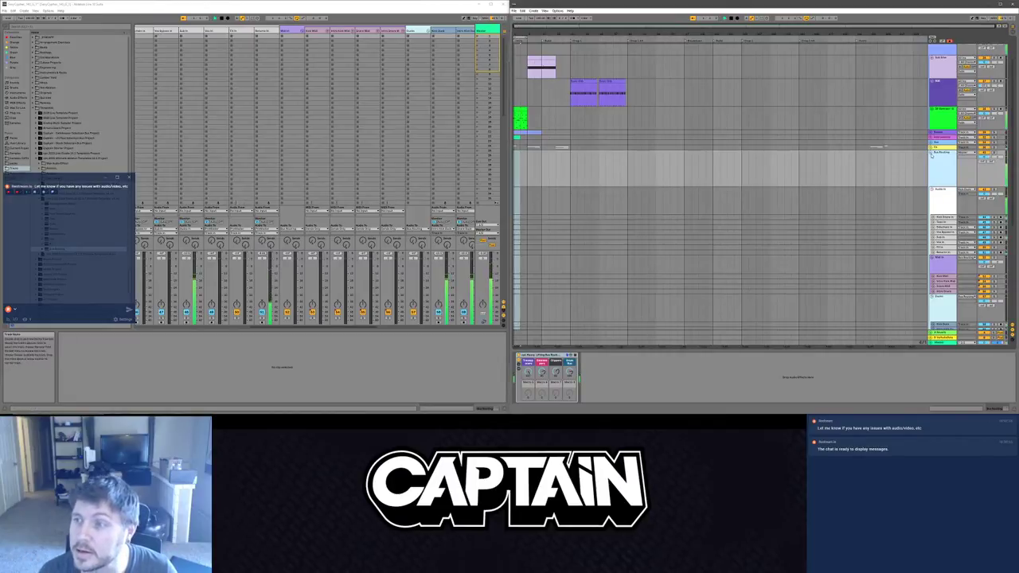
pyautogui.click(931, 152)
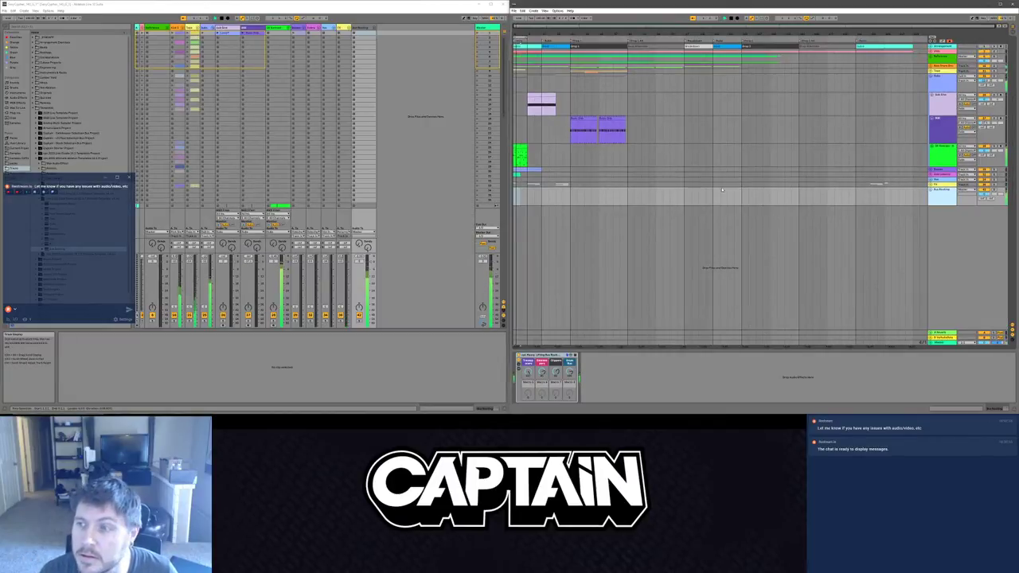
# Step: Recolour the bright green track below the 808 track purple and assign the track colour to its clips
pyautogui.rightClick(939, 154)
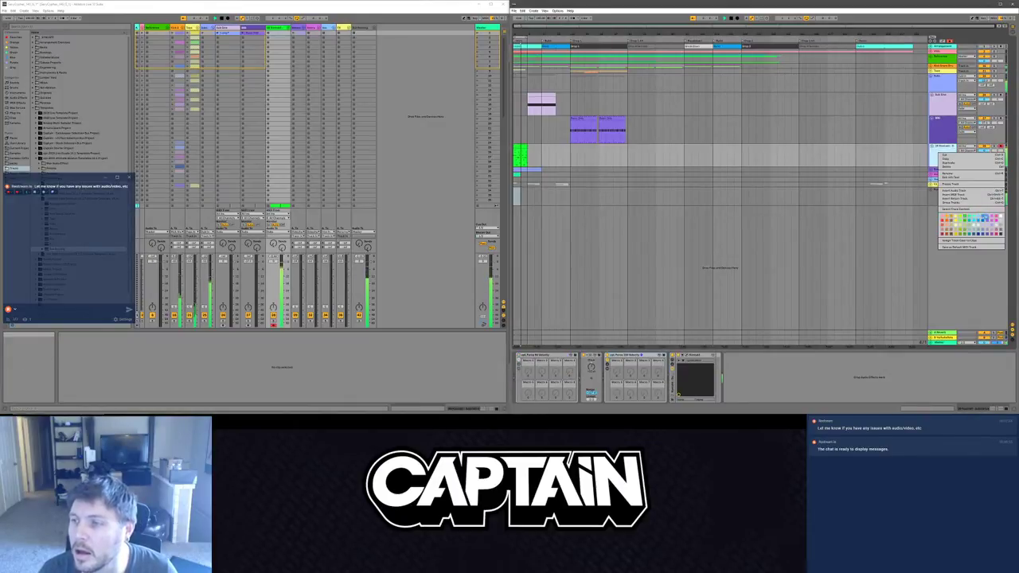
pyautogui.click(942, 132)
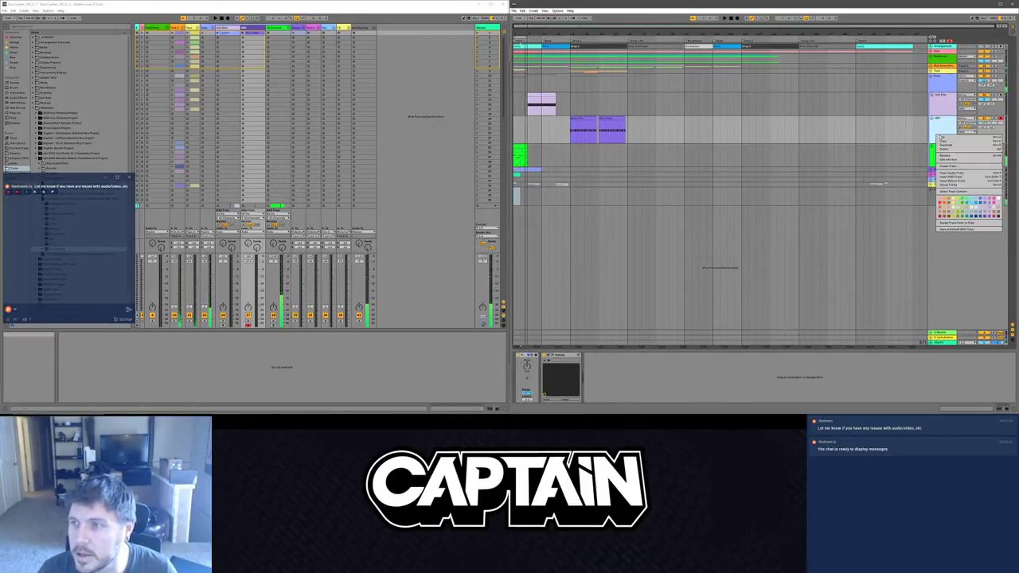
pyautogui.click(939, 154)
pyautogui.rightClick(938, 154)
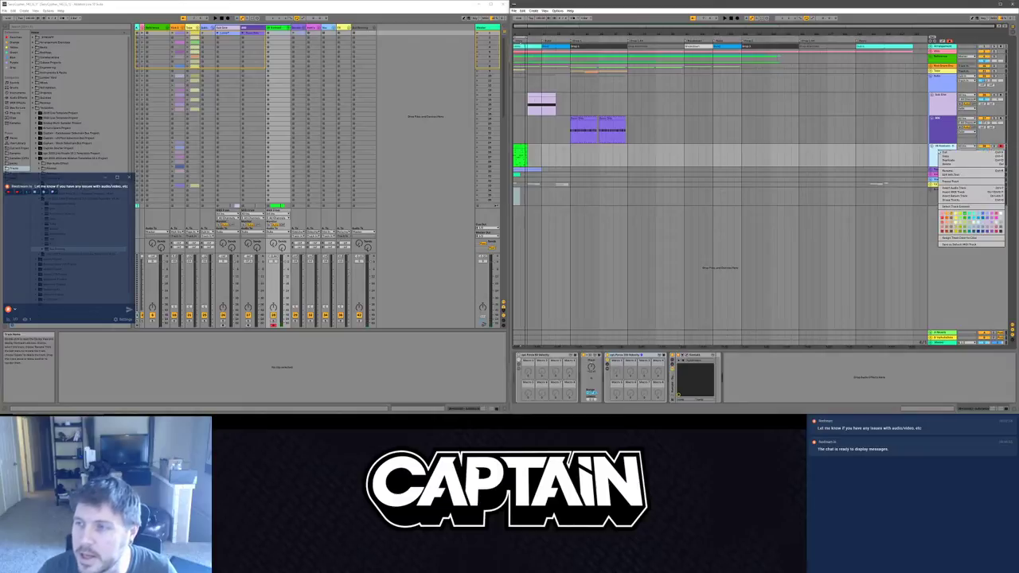
pyautogui.click(952, 238)
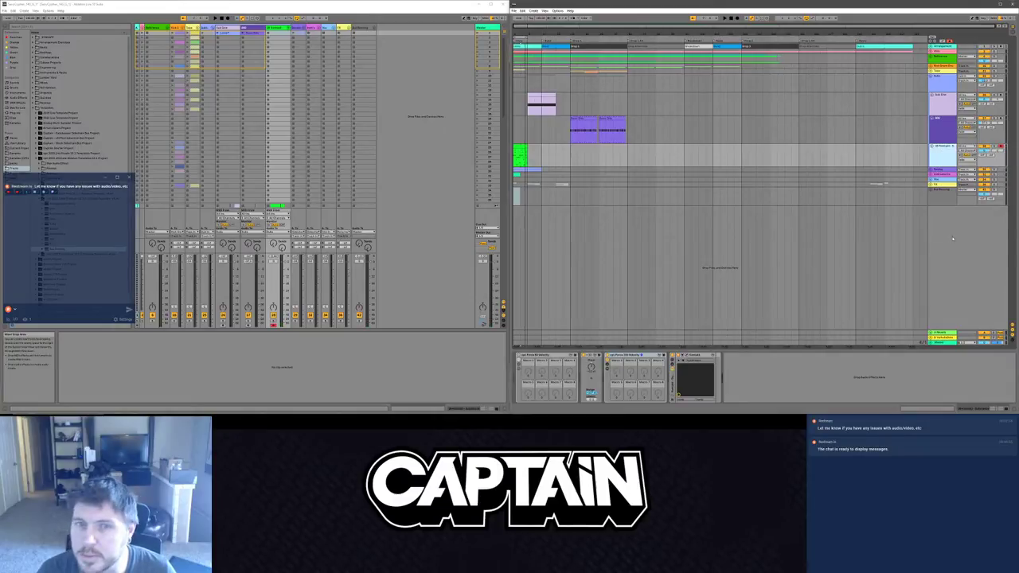
pyautogui.rightClick(932, 152)
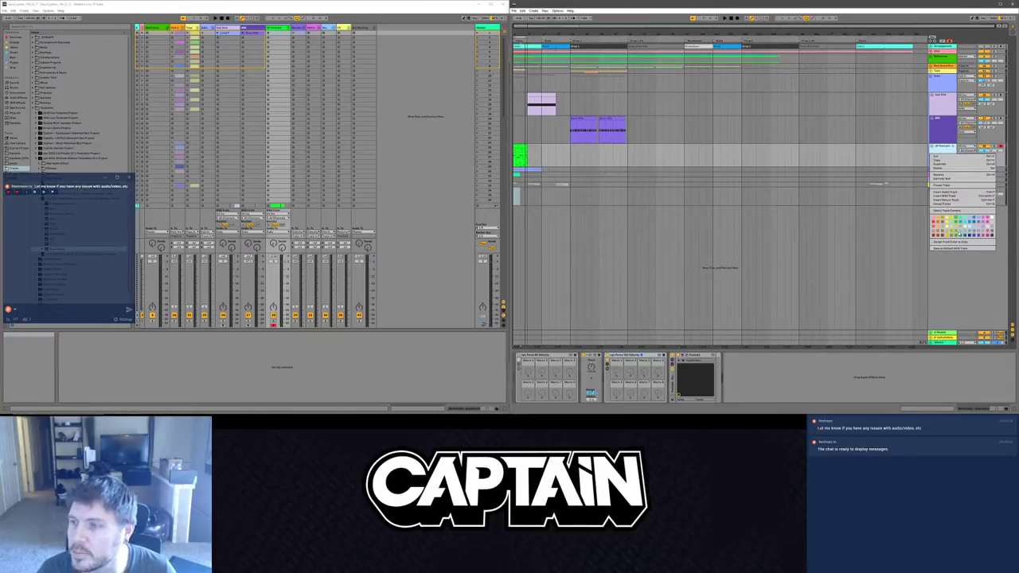
pyautogui.click(962, 244)
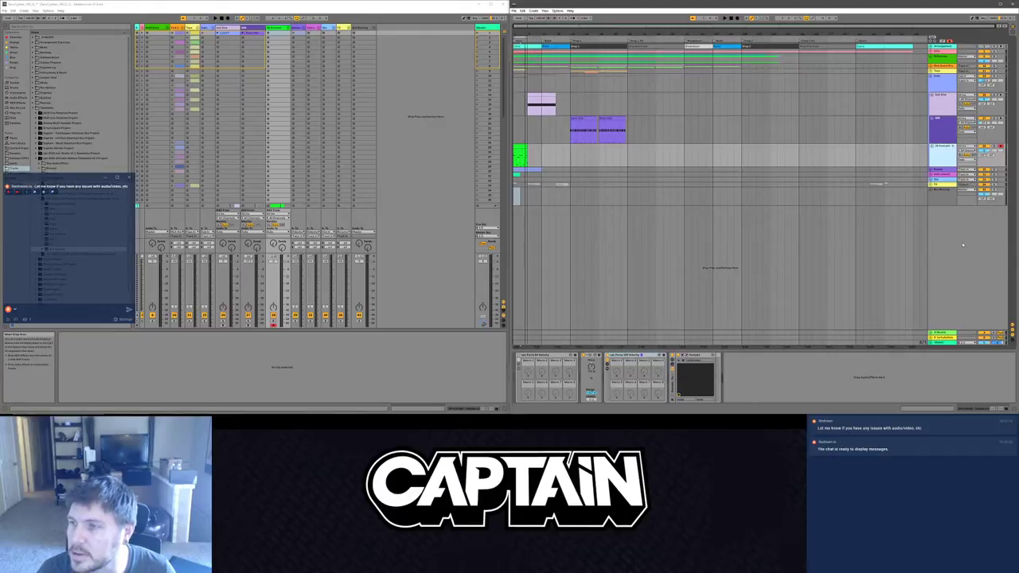
pyautogui.rightClick(937, 159)
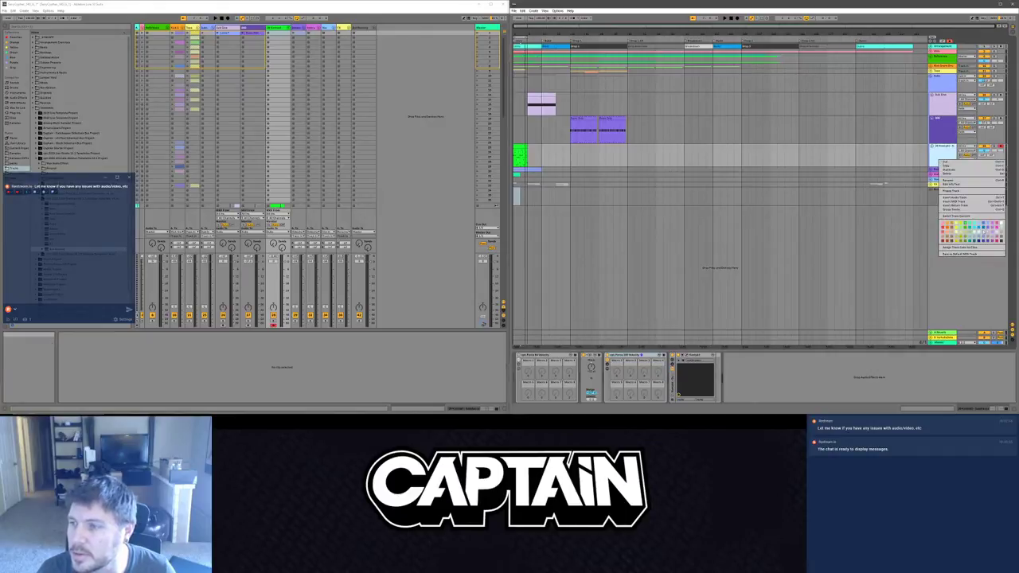
pyautogui.click(987, 232)
pyautogui.rightClick(939, 148)
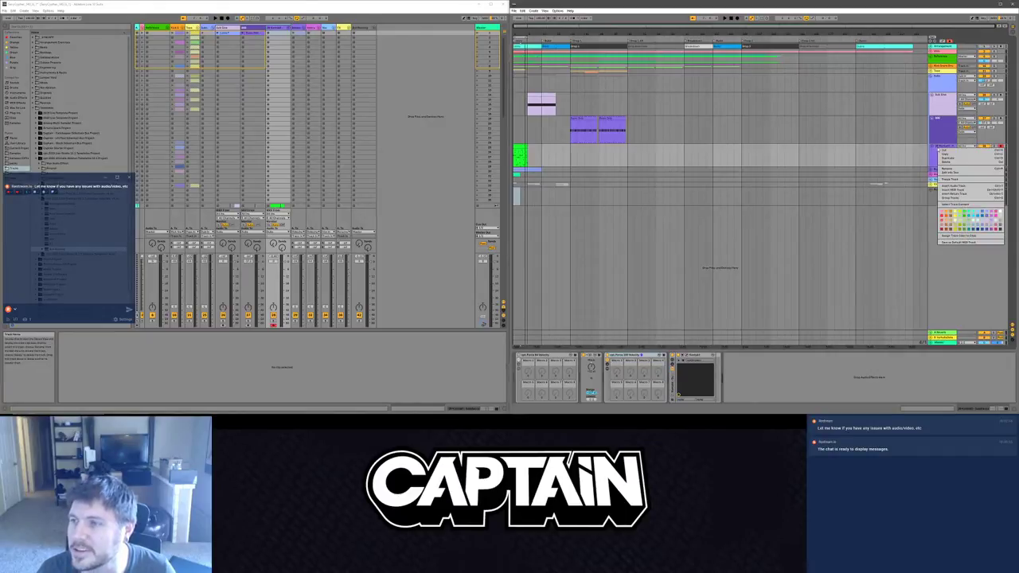
pyautogui.click(960, 236)
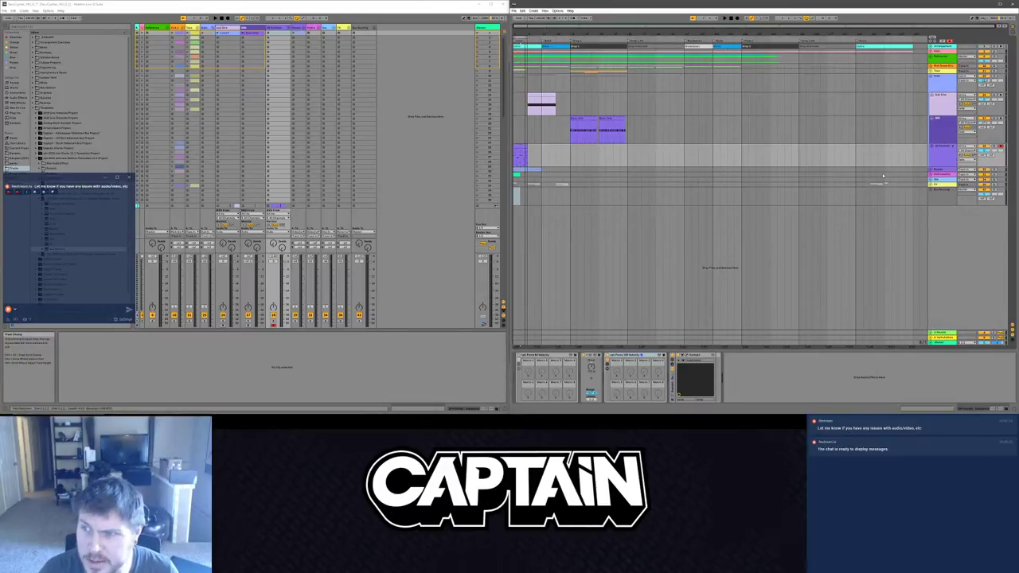
# Step: Open the purple track's MIDI clip, then unfold the pink Instruments group and select its green track
pyautogui.click(520, 147)
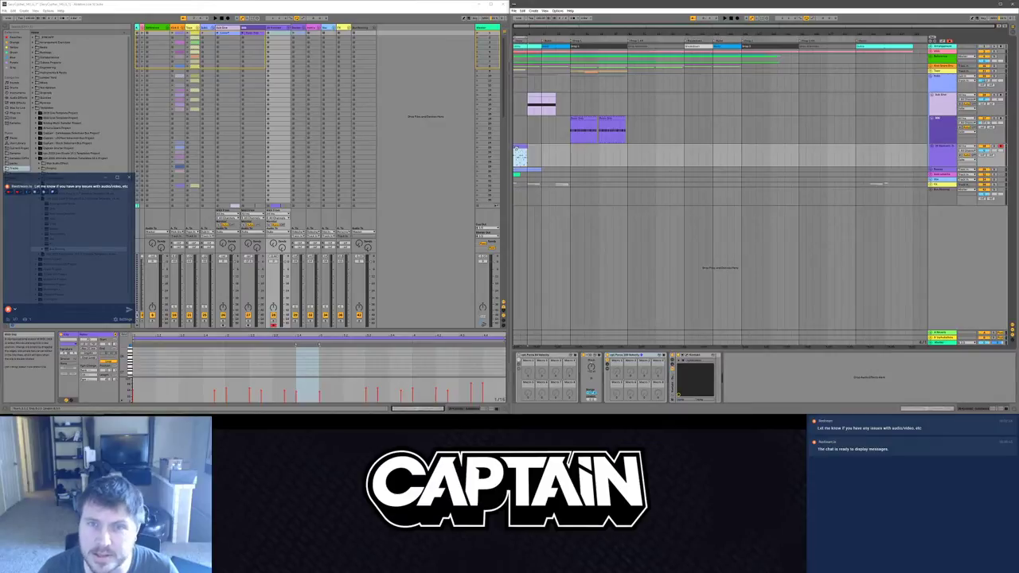
pyautogui.click(932, 174)
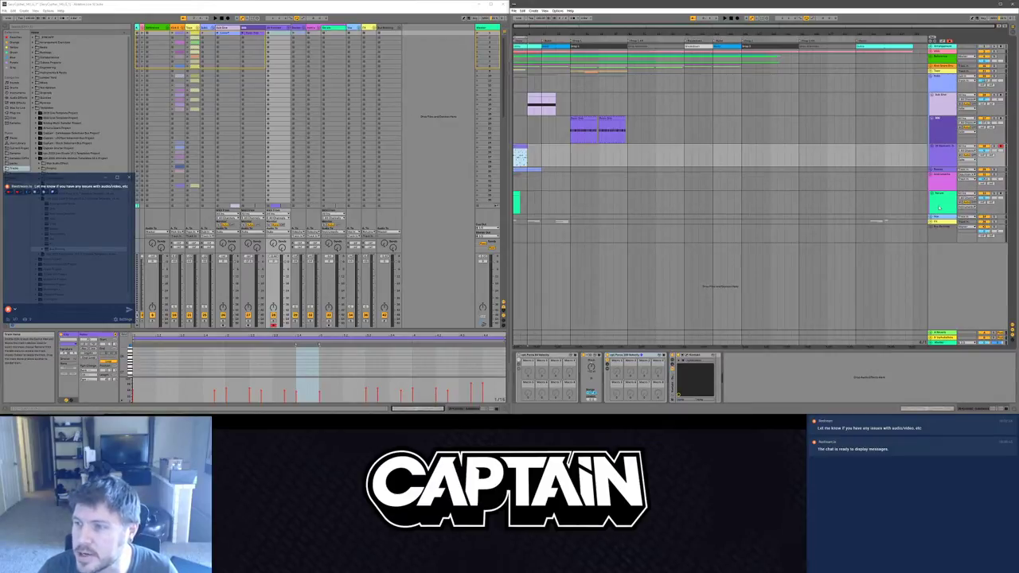
pyautogui.click(940, 201)
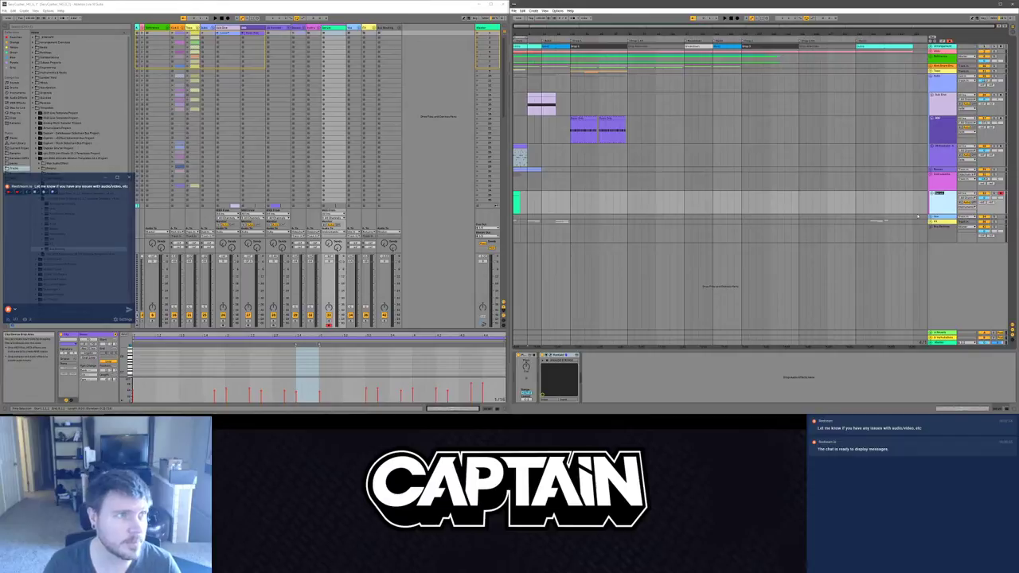
# Step: Search the browser's Instruments category for "piano"
pyautogui.click(33, 45)
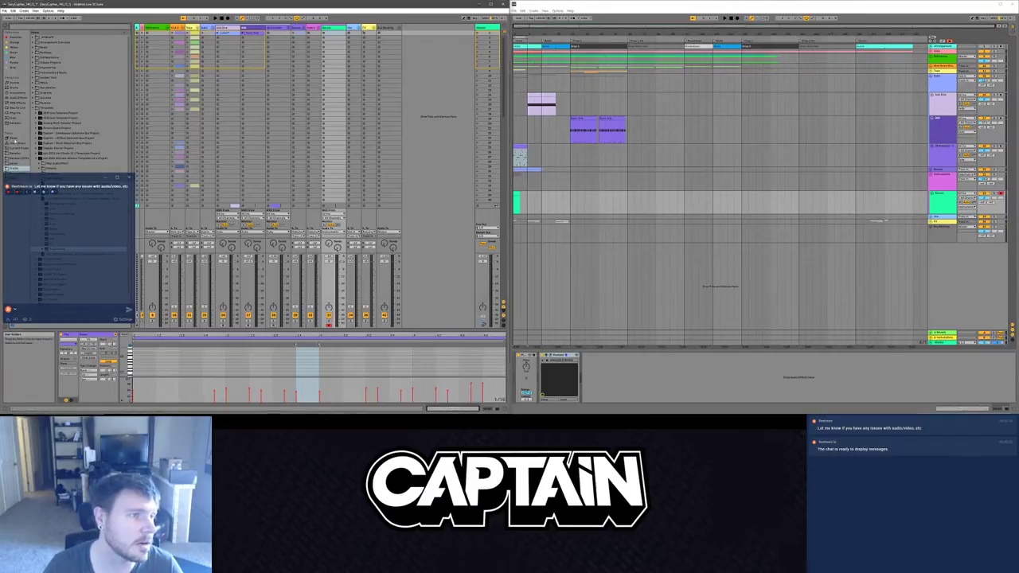
pyautogui.click(17, 93)
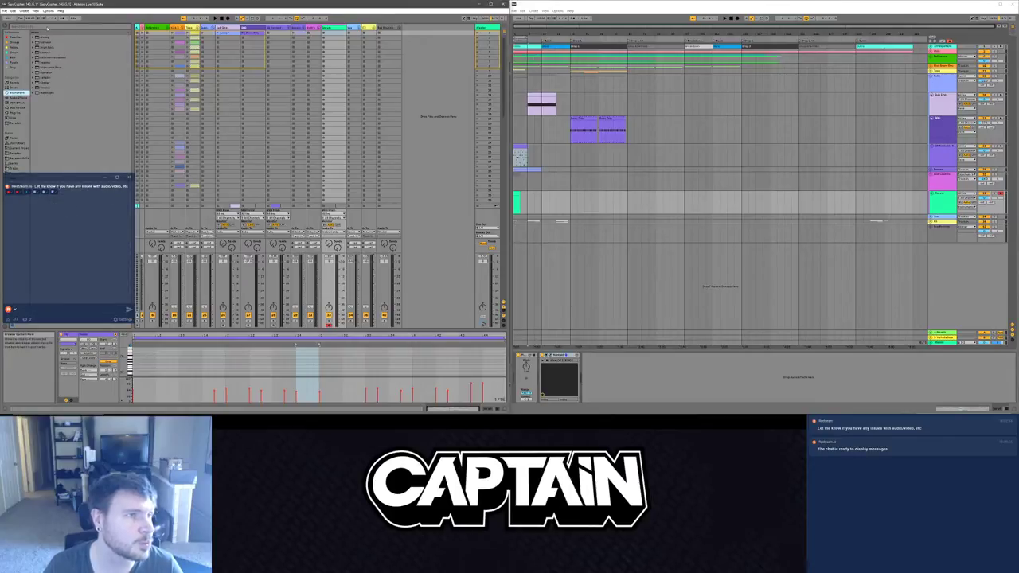
pyautogui.click(29, 27)
pyautogui.write('piano')
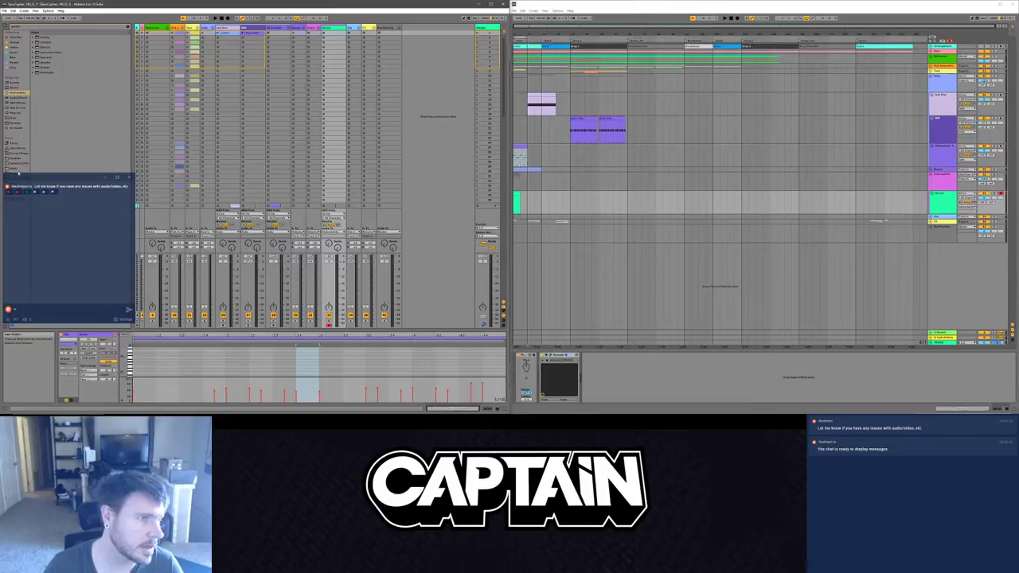
# Step: Browse the installed Packs down to the Grand Piano presets and select the second Grand Piano Equal preset
pyautogui.click(15, 144)
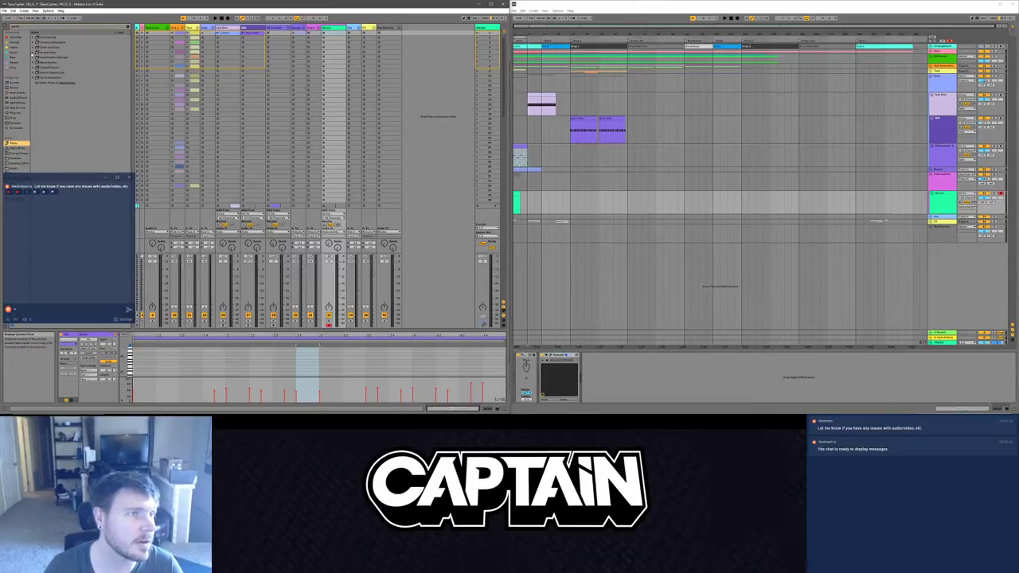
pyautogui.click(32, 53)
pyautogui.click(38, 62)
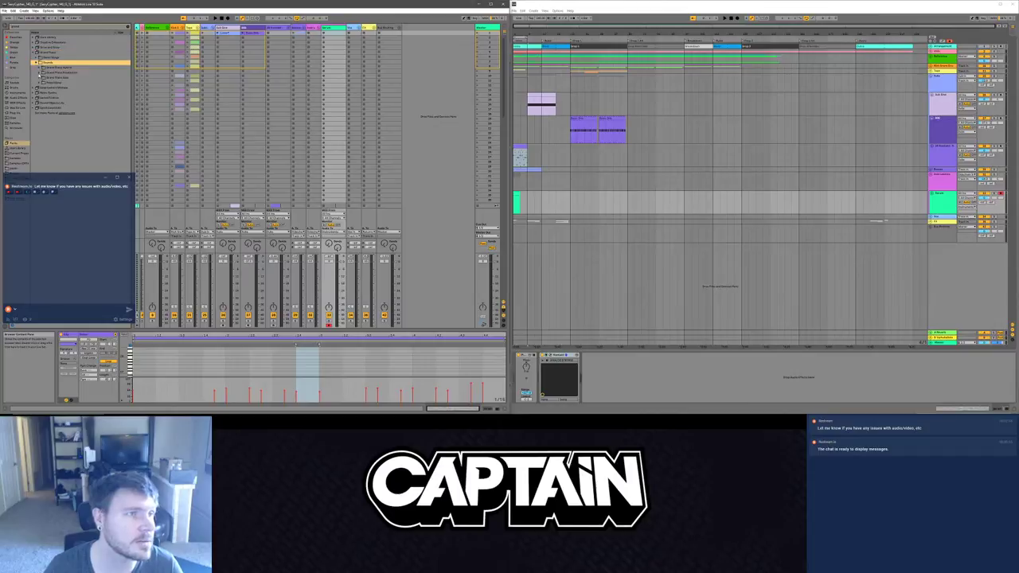
pyautogui.click(37, 77)
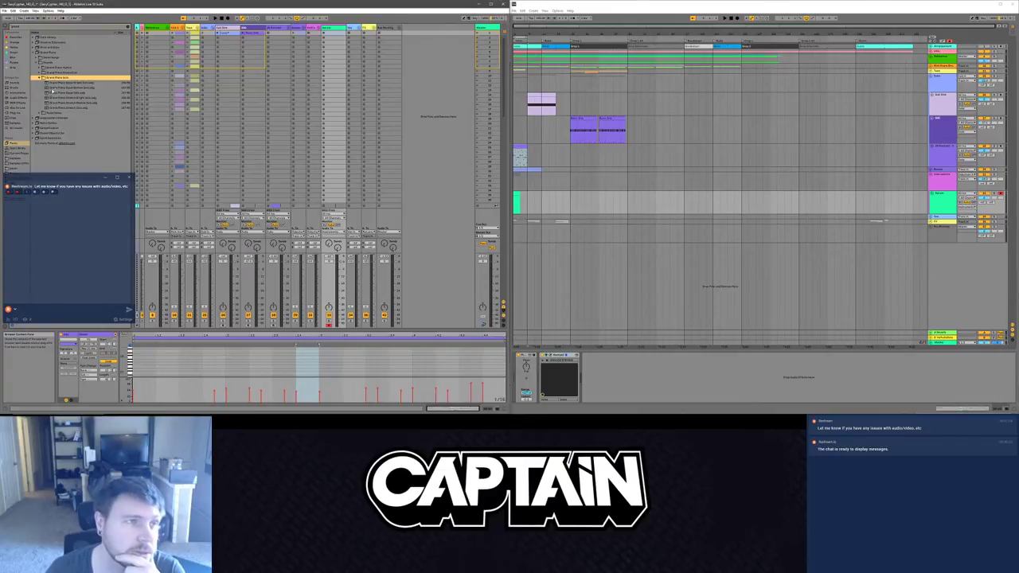
pyautogui.click(60, 89)
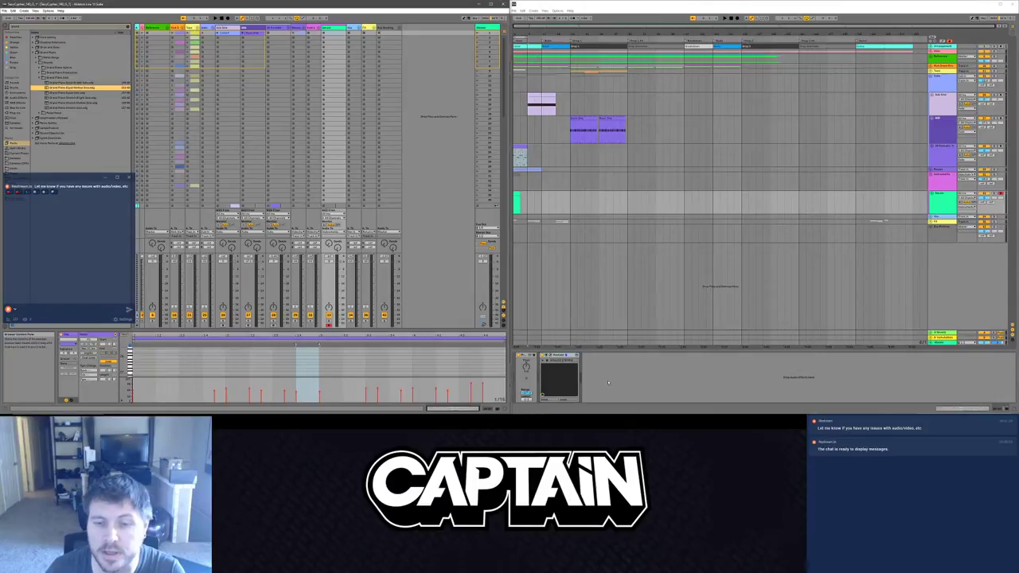
# Step: Insert a MIDI track below the green track in the Instruments group and load the selected Grand Piano Equal preset on it
pyautogui.click(941, 202)
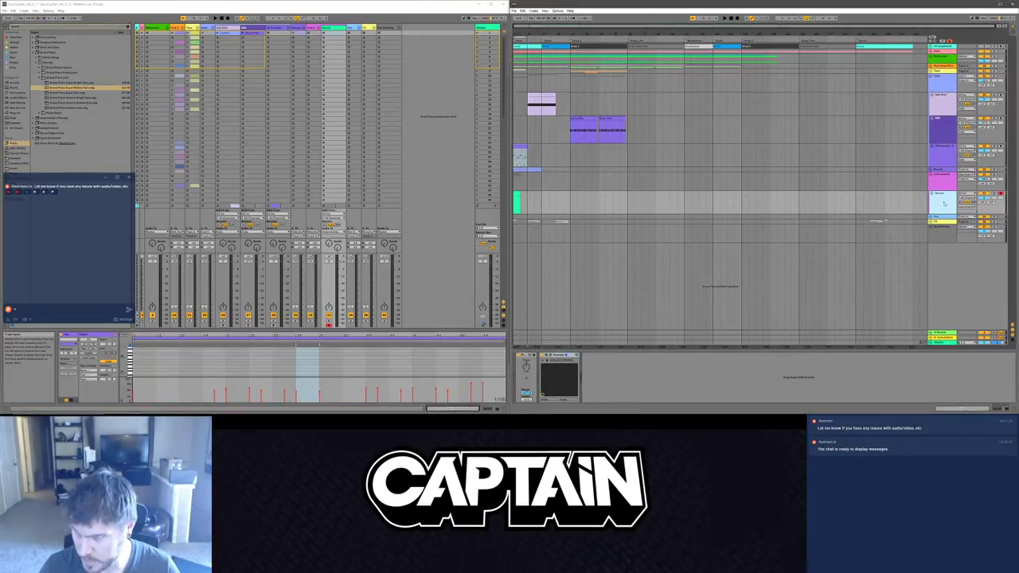
pyautogui.rightClick(943, 202)
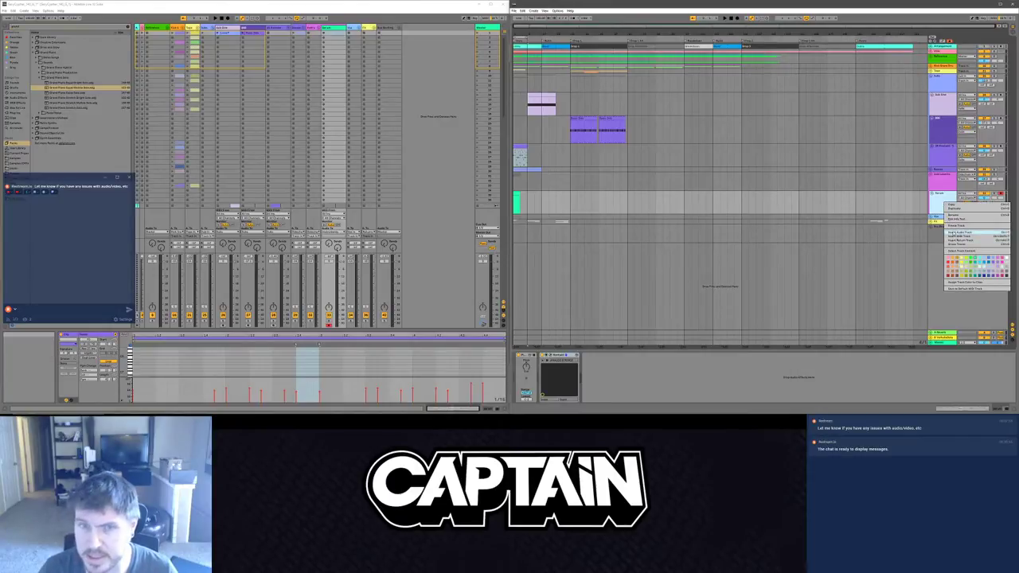
pyautogui.click(957, 235)
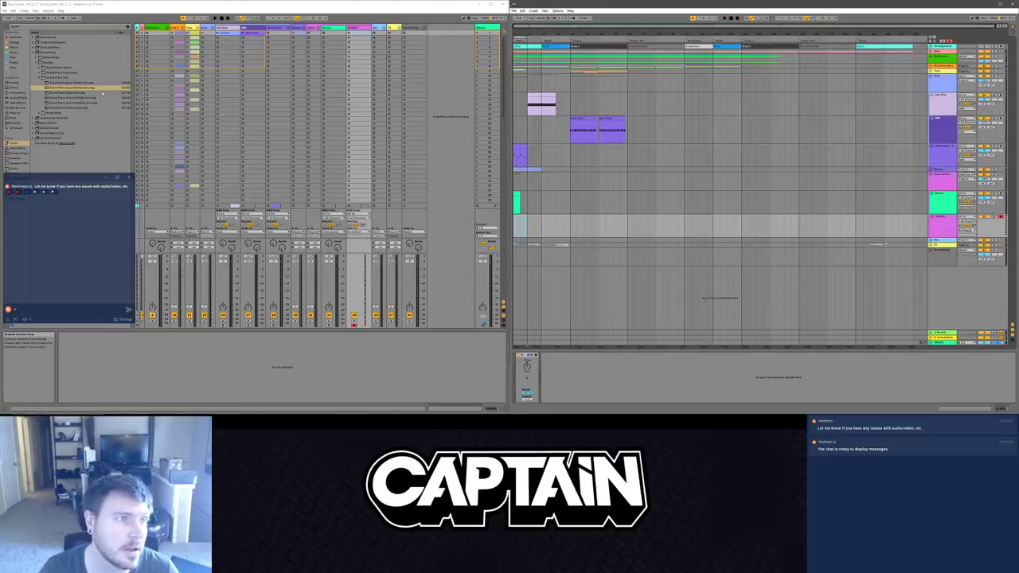
pyautogui.moveTo(68, 87); pyautogui.dragTo(533, 232)
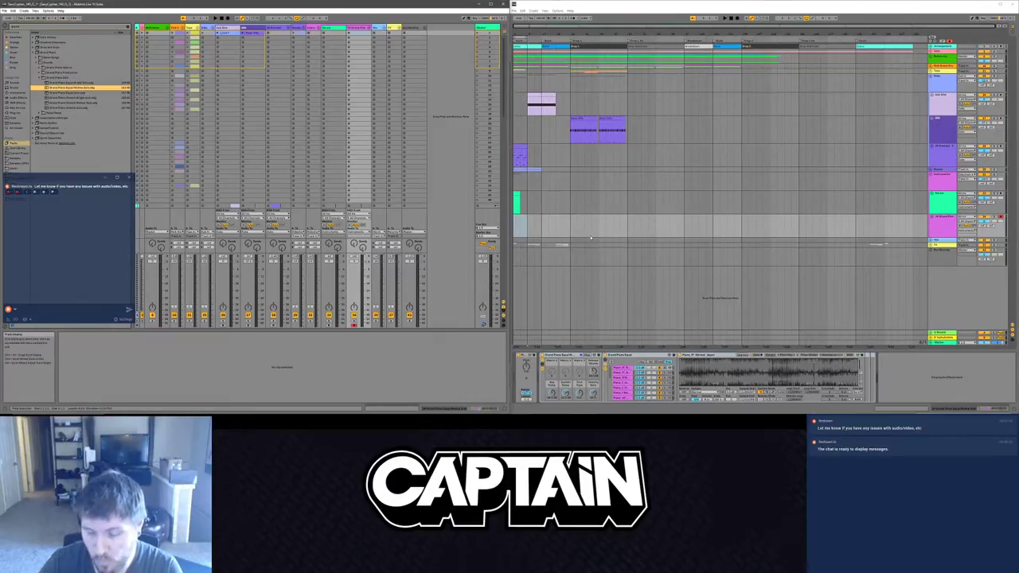
# Step: Copy the purple track's MIDI clip to the start of the new Grand Piano track
pyautogui.click(522, 149)
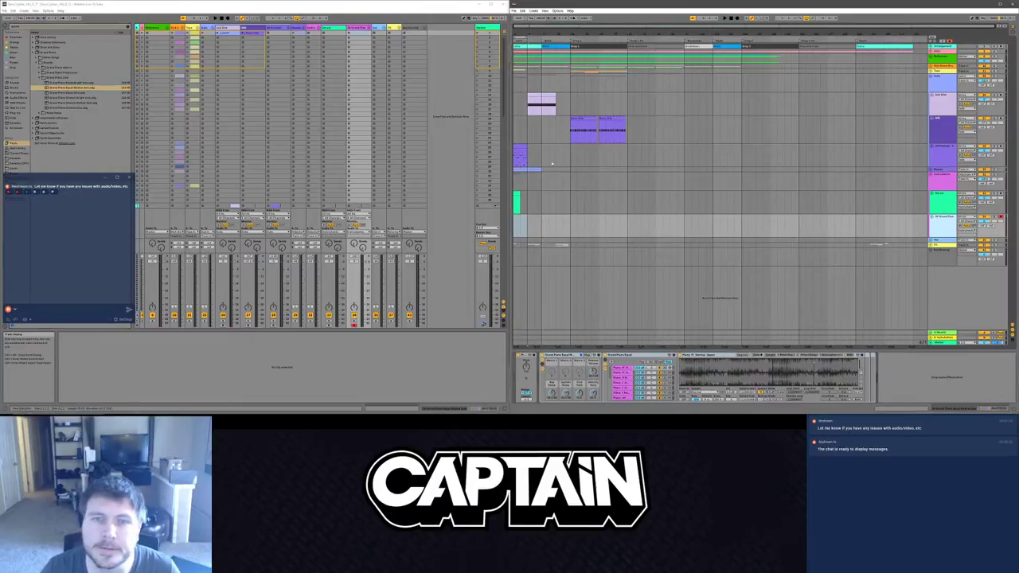
pyautogui.click(523, 158)
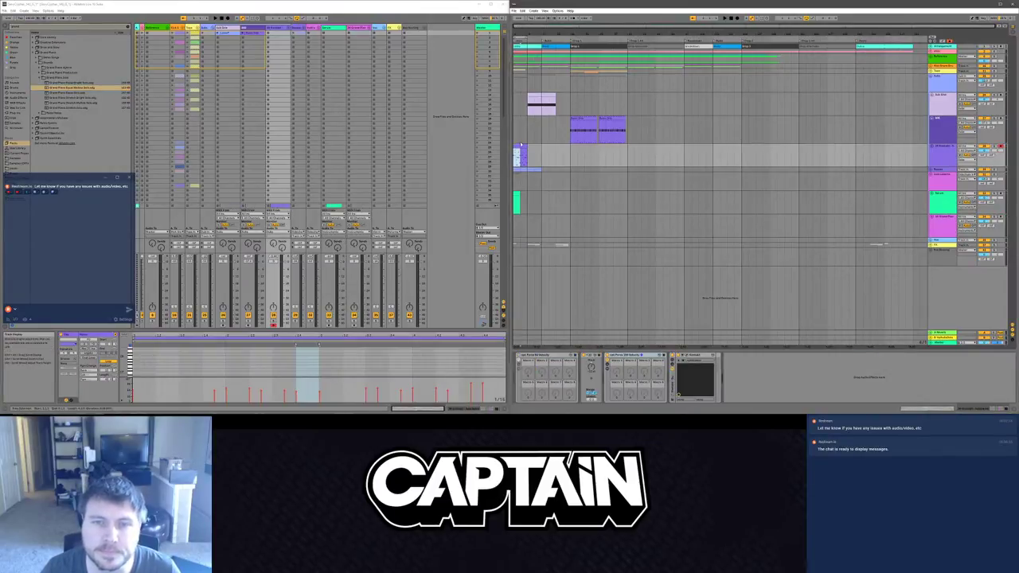
pyautogui.click(517, 224)
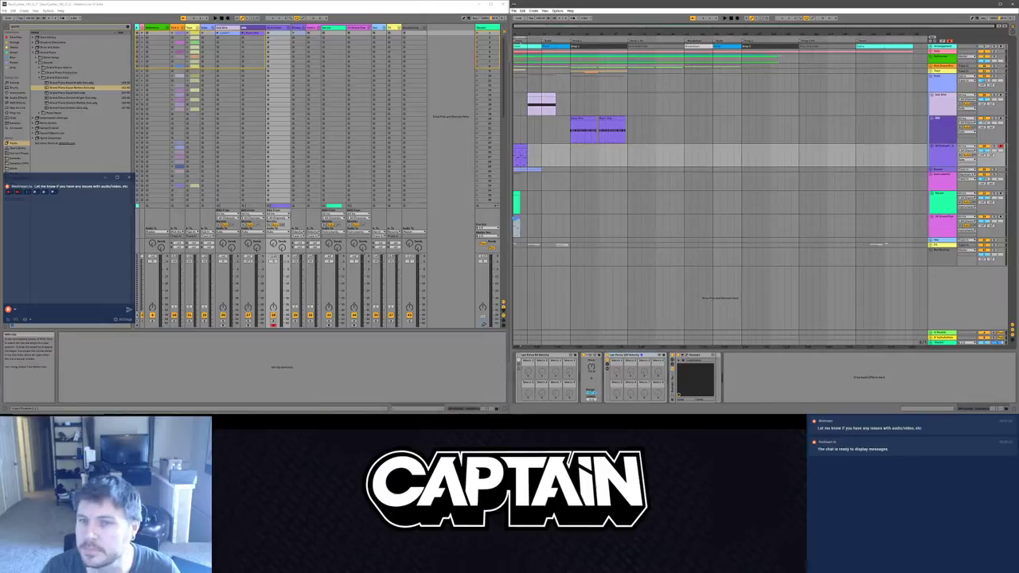
# Step: Recolour the Grand Piano track light green and assign the track colour to its clip
pyautogui.rightClick(938, 221)
pyautogui.click(958, 309)
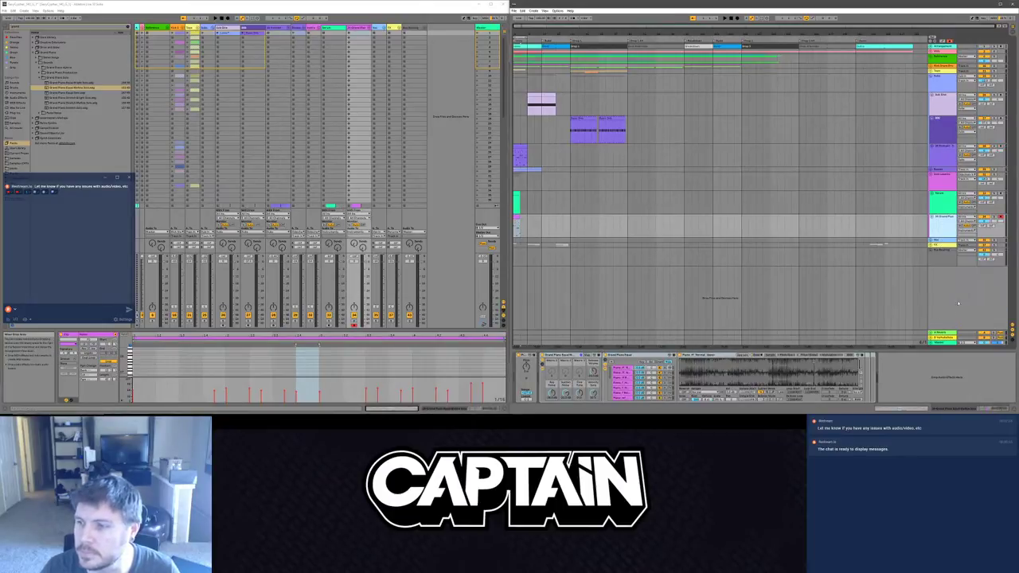
pyautogui.rightClick(944, 227)
pyautogui.click(944, 226)
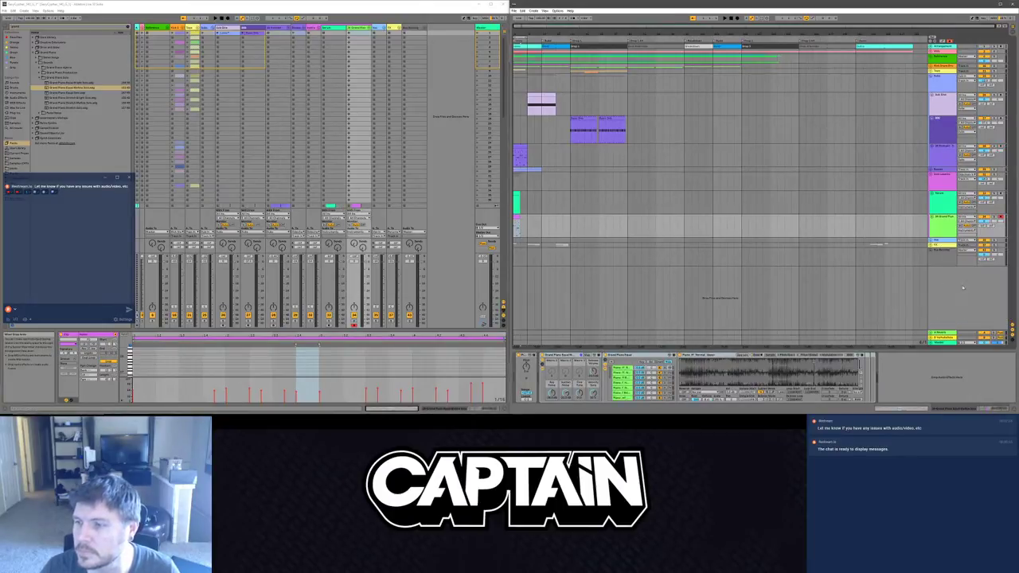
pyautogui.rightClick(944, 226)
pyautogui.click(959, 295)
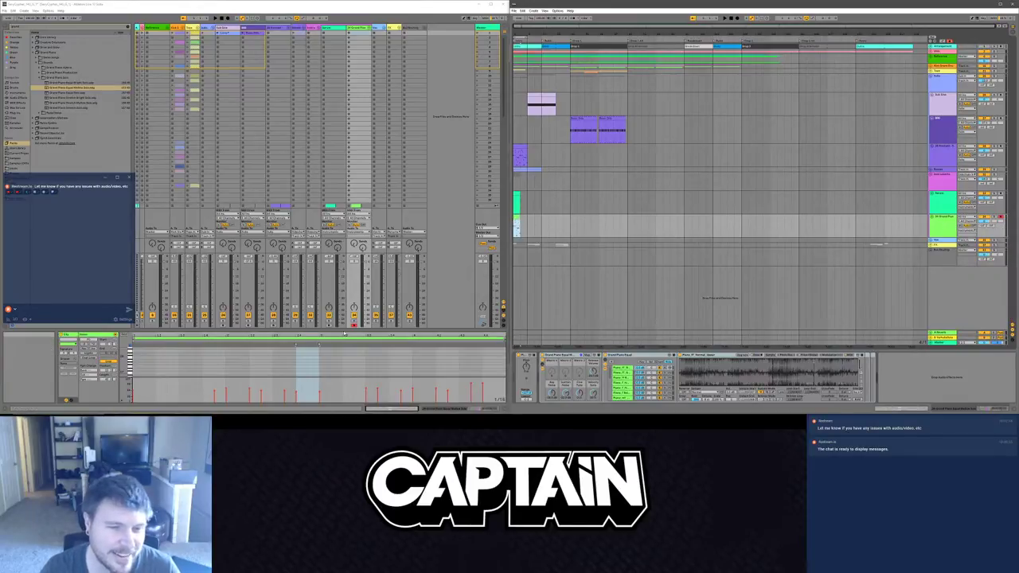
# Step: Enlarge the note editor and stack transposed copies of all the Grand Piano melody notes to form three-note chords
pyautogui.moveTo(345, 333); pyautogui.dragTo(279, 187)
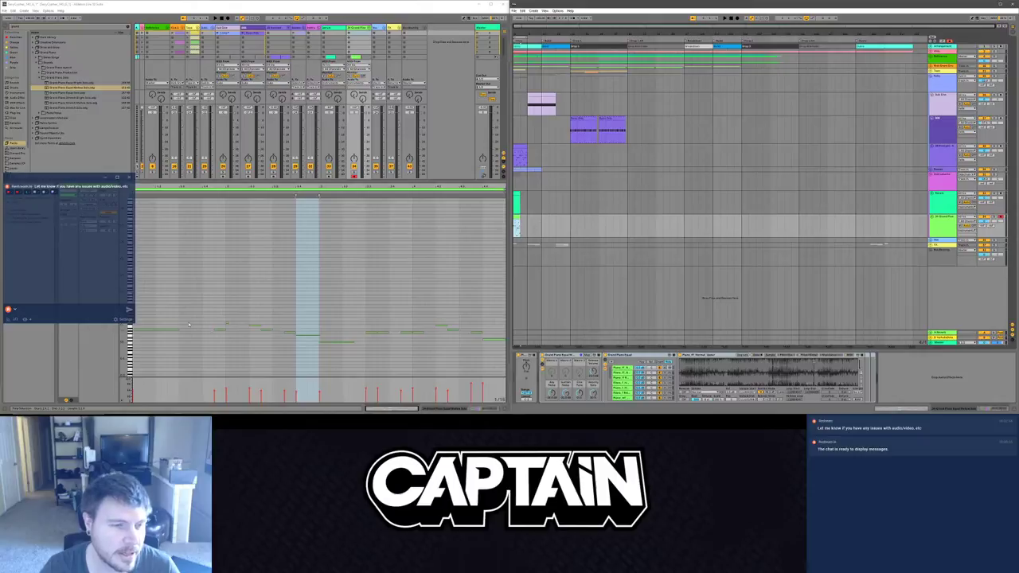
pyautogui.moveTo(154, 288); pyautogui.dragTo(505, 371)
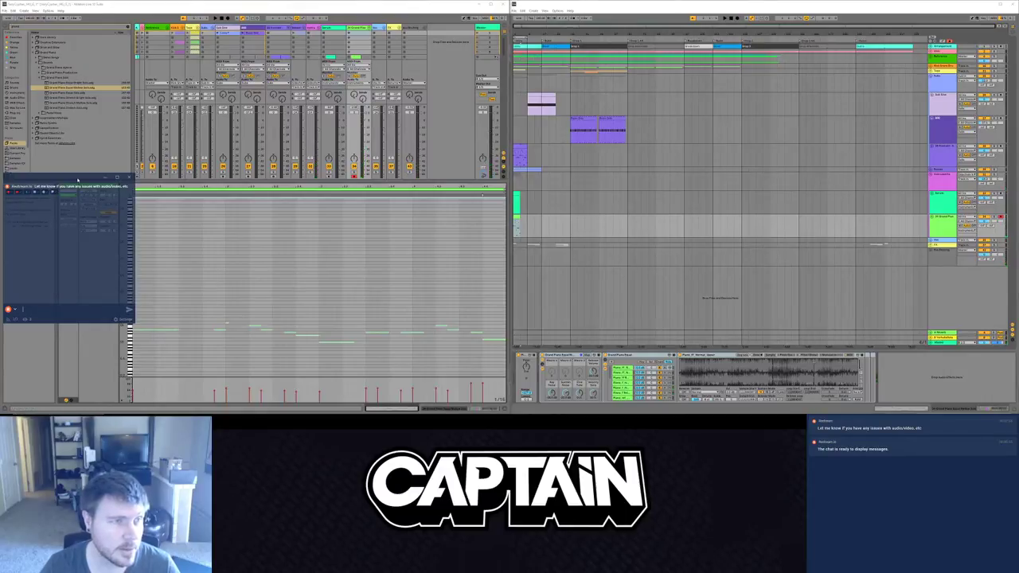
pyautogui.moveTo(110, 202); pyautogui.dragTo(110, 129)
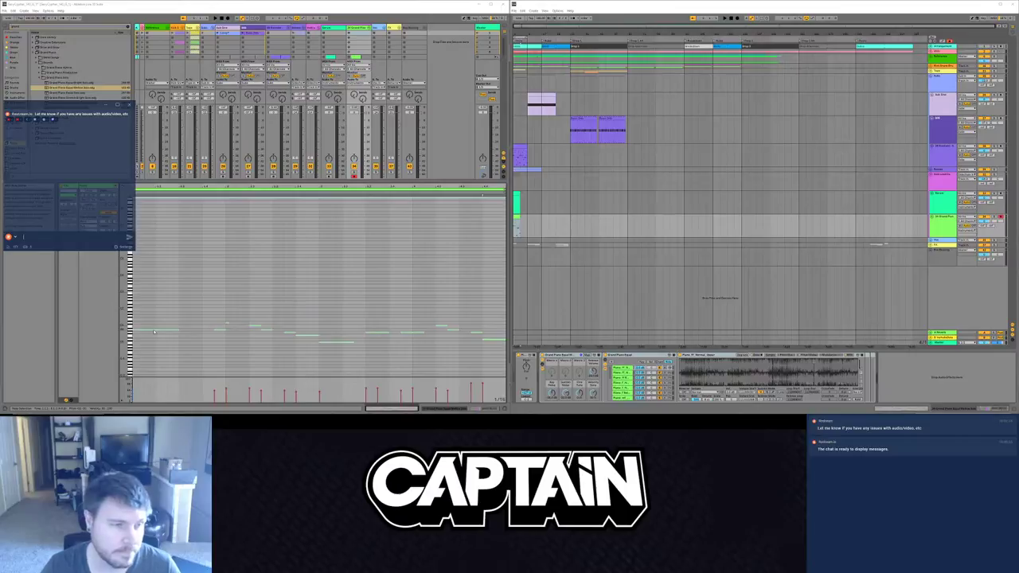
pyautogui.moveTo(155, 332); pyautogui.dragTo(156, 329)
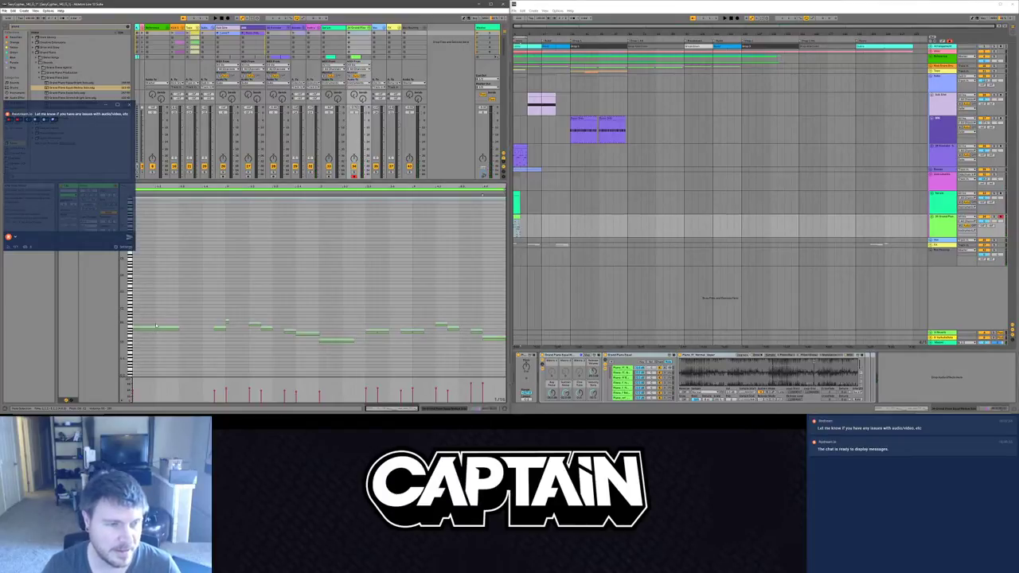
pyautogui.hotkey('alt', 'f')
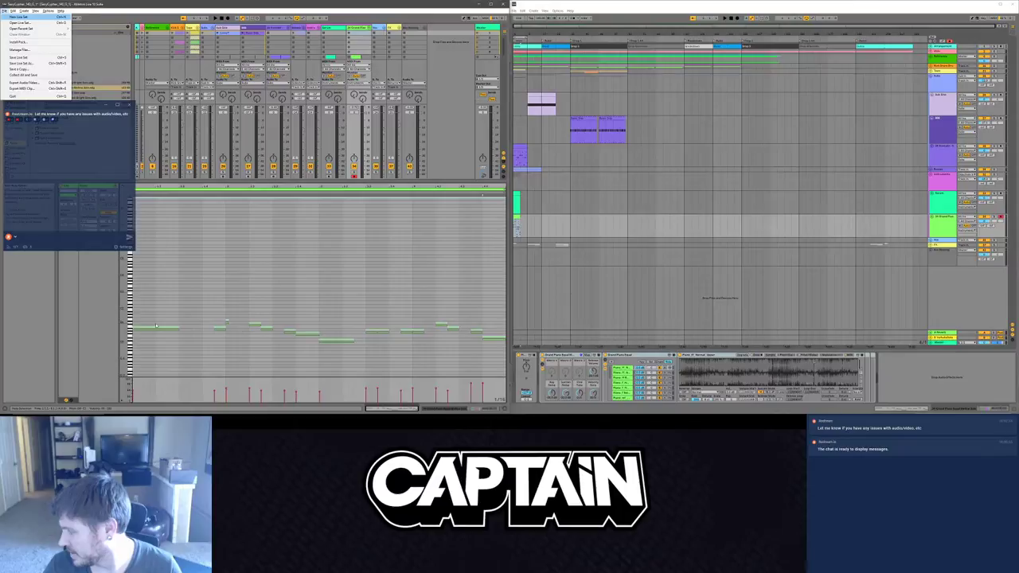
pyautogui.press('Up')
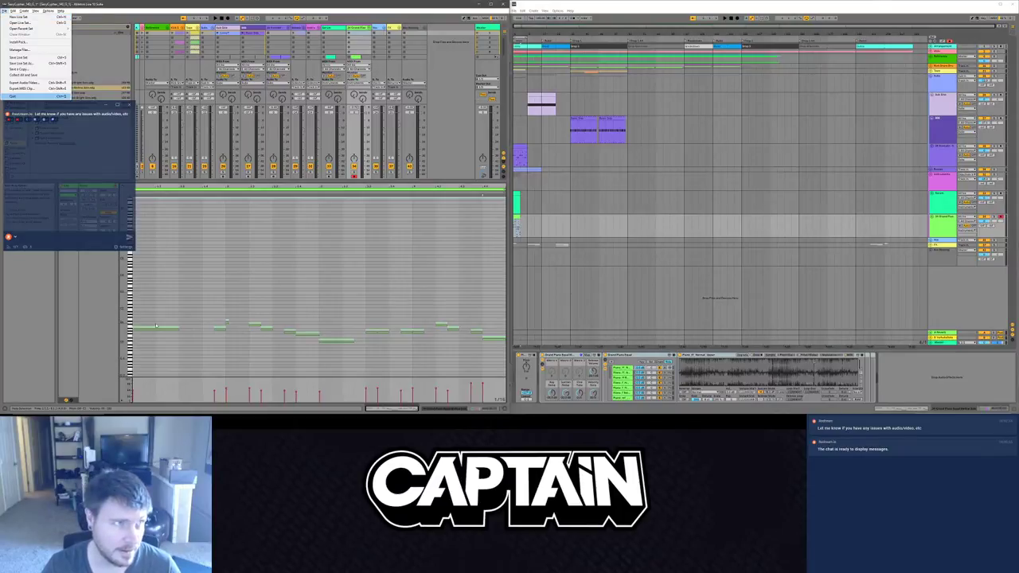
pyautogui.press('Escape')
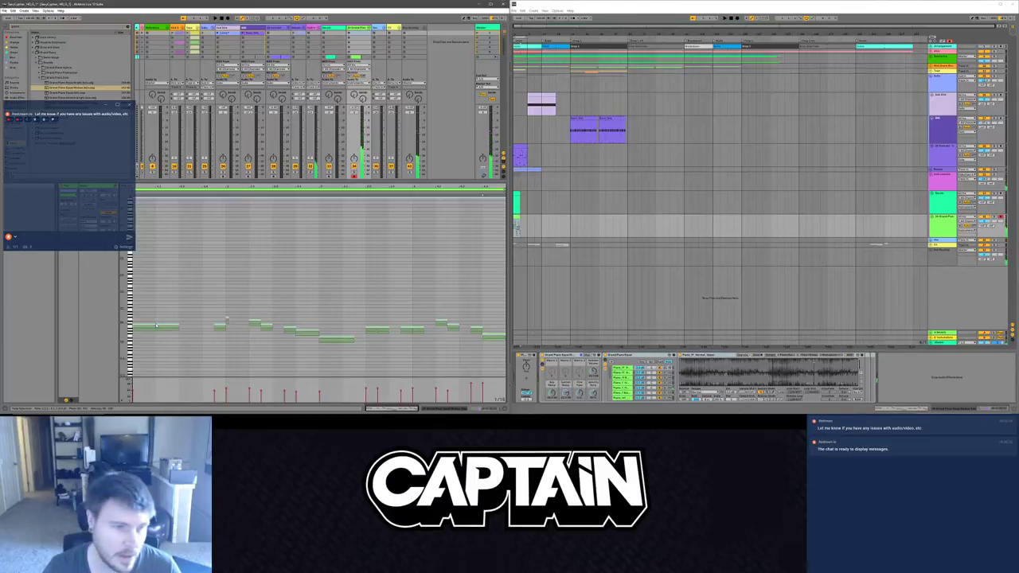
pyautogui.click(178, 313)
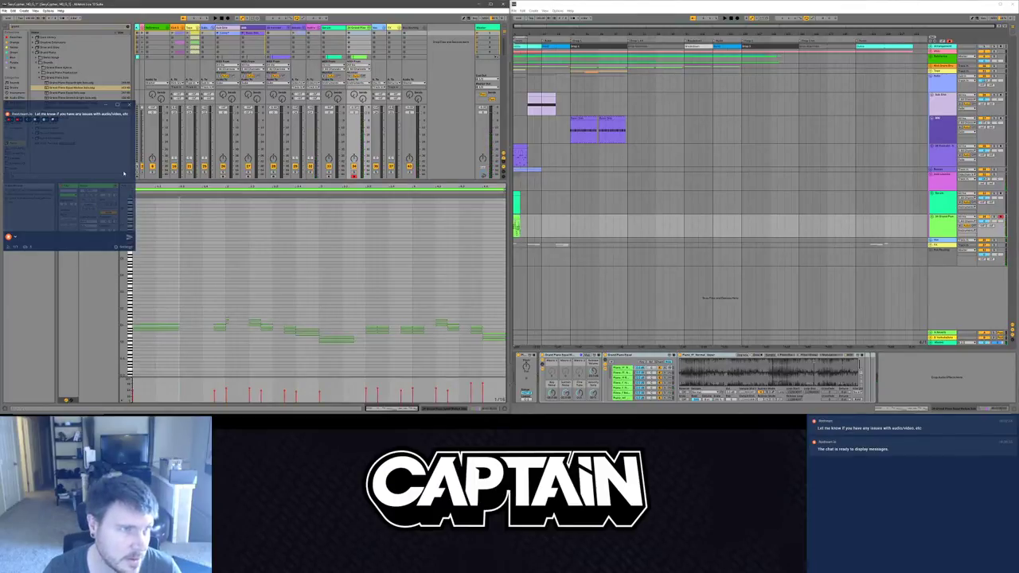
# Step: Fold the note editor to the used keys and raise the top notes of the early sharp-topped chords by one row
pyautogui.click(63, 110)
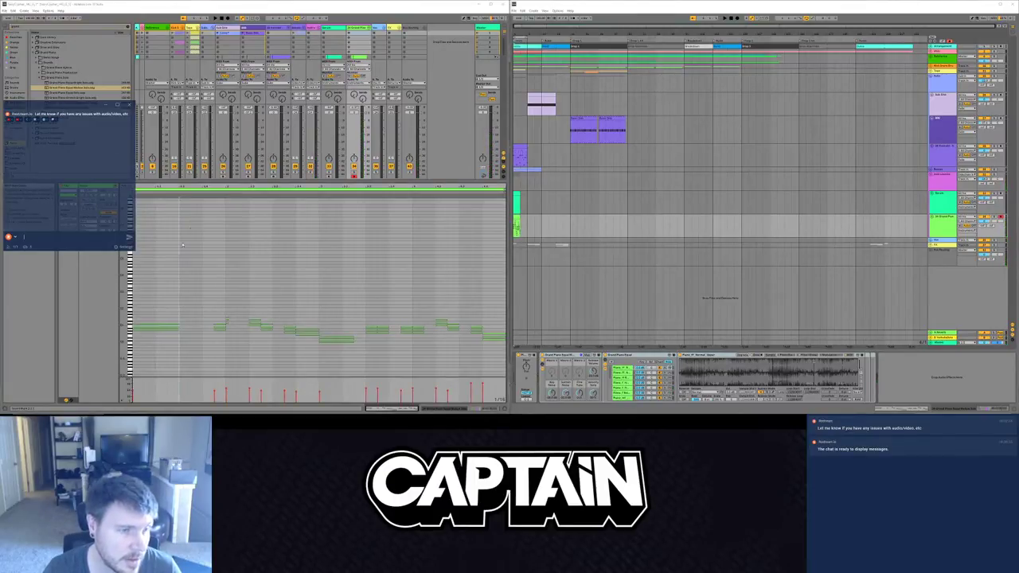
pyautogui.moveTo(82, 109); pyautogui.dragTo(82, 31)
pyautogui.click(125, 187)
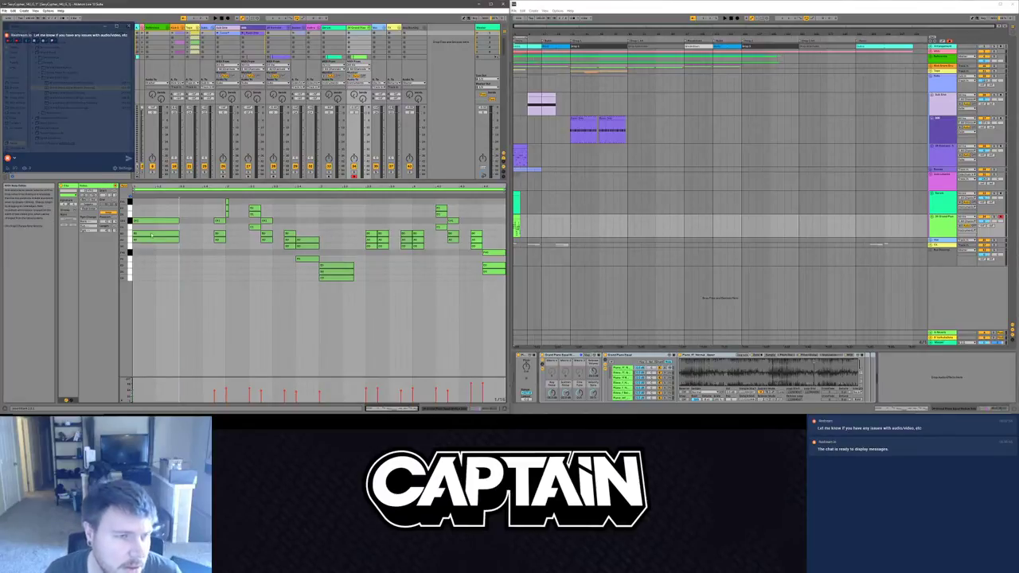
pyautogui.press('space')
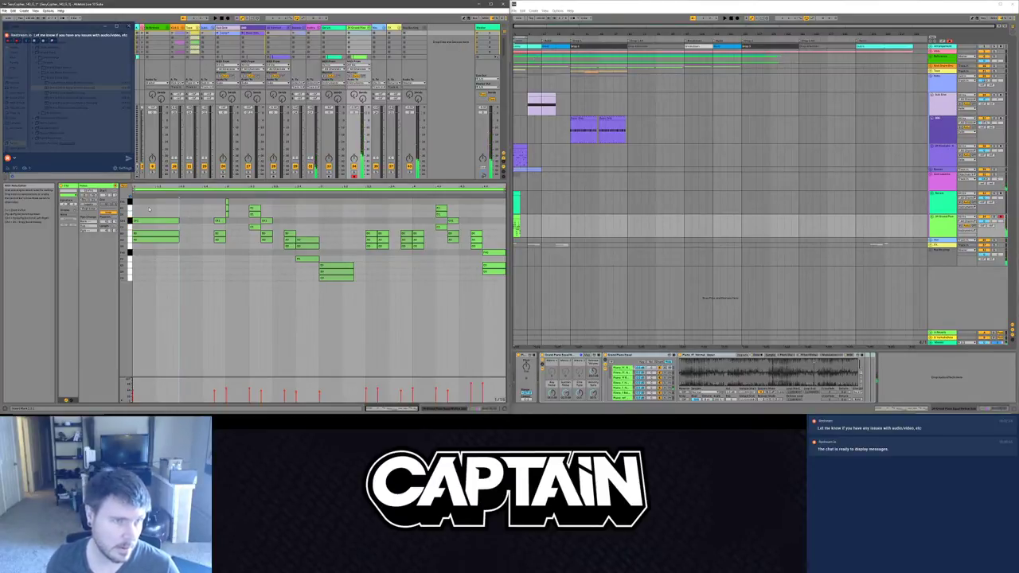
pyautogui.moveTo(148, 208); pyautogui.dragTo(270, 226)
pyautogui.press('Up')
pyautogui.press('Up')
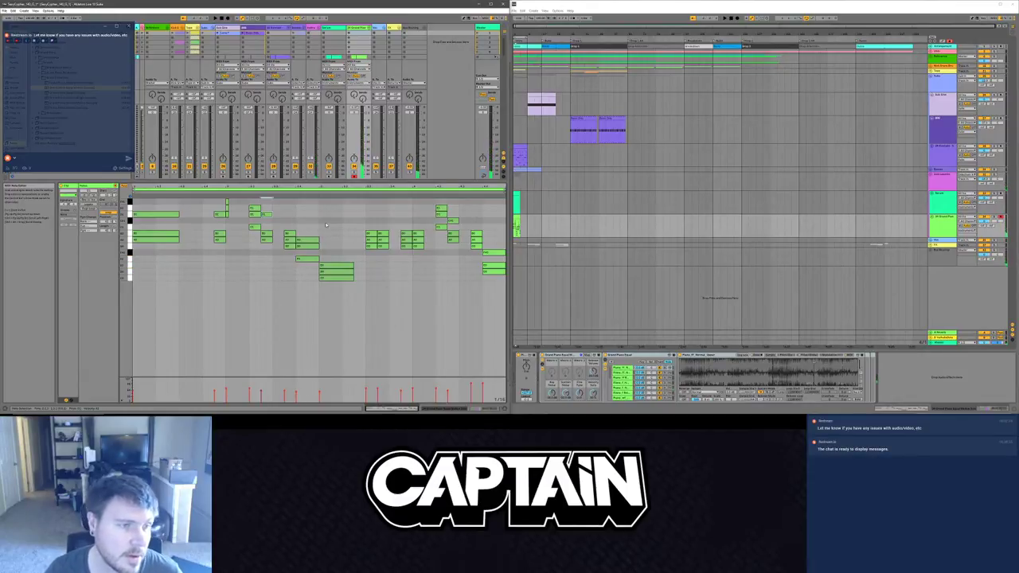
# Step: Lower the bottom note of the long, lowest chord in the middle of the clip and audition it
pyautogui.click(309, 260)
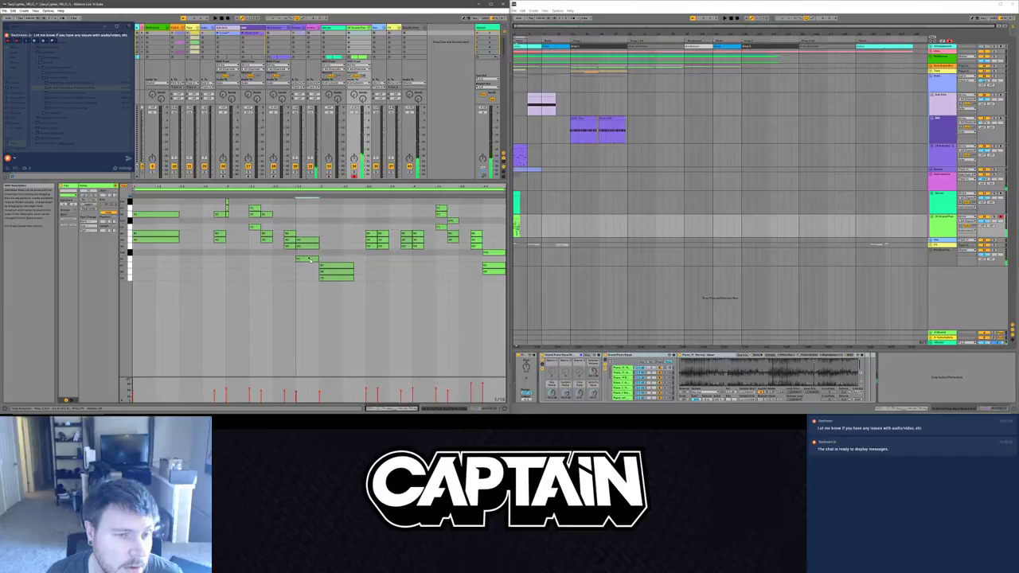
pyautogui.moveTo(310, 259); pyautogui.dragTo(310, 260)
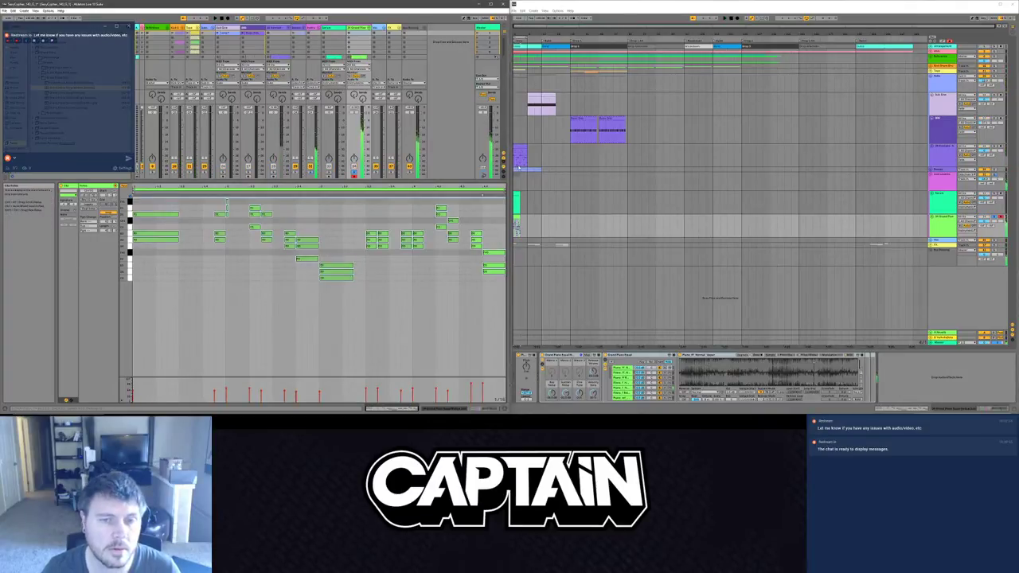
pyautogui.press('Down')
pyautogui.press('space')
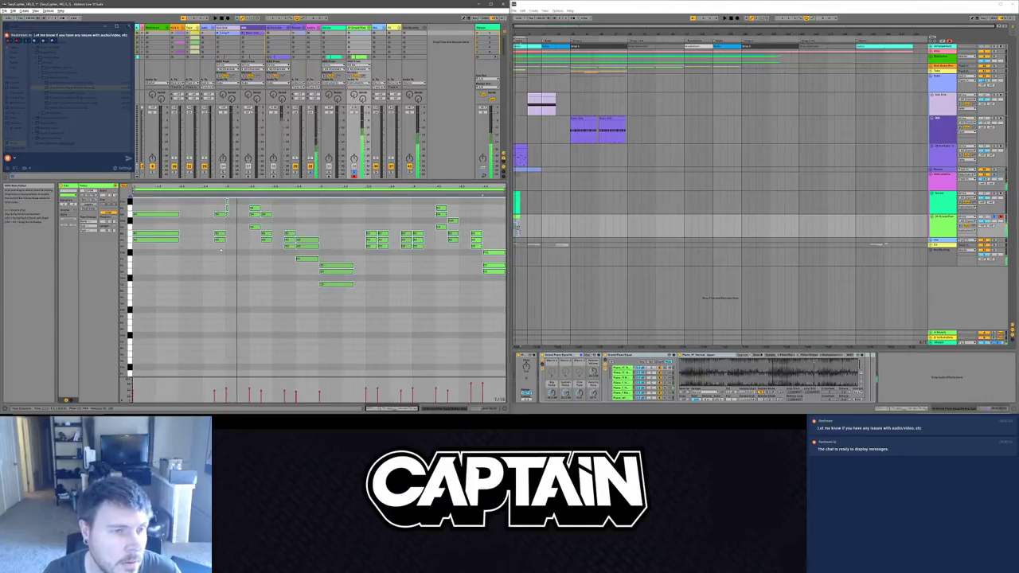
pyautogui.press('space')
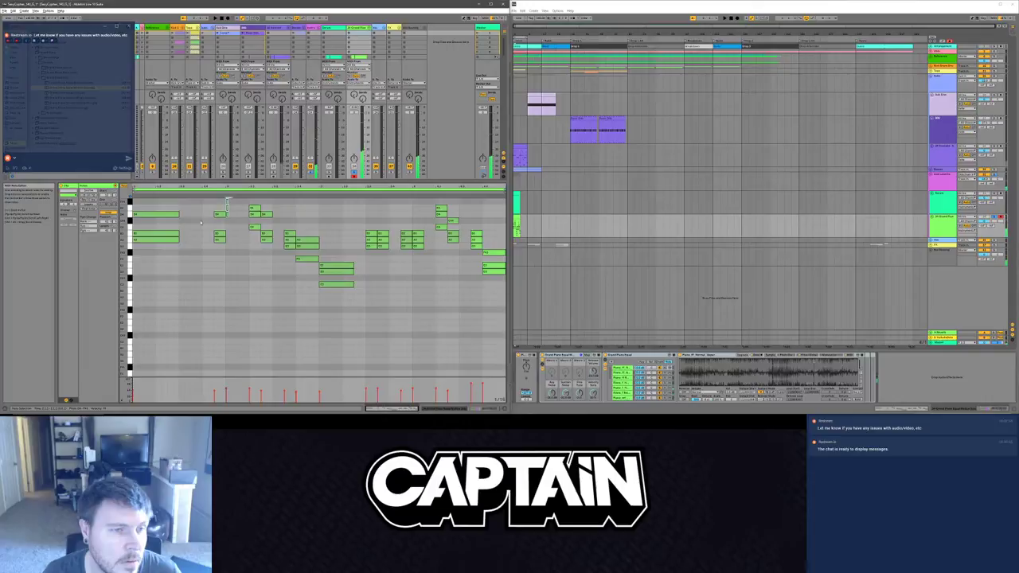
# Step: Remove the short second chord, extend the opening chord to the start of bar 2, and play the clip back
pyautogui.moveTo(174, 205); pyautogui.dragTo(226, 213)
pyautogui.press('space')
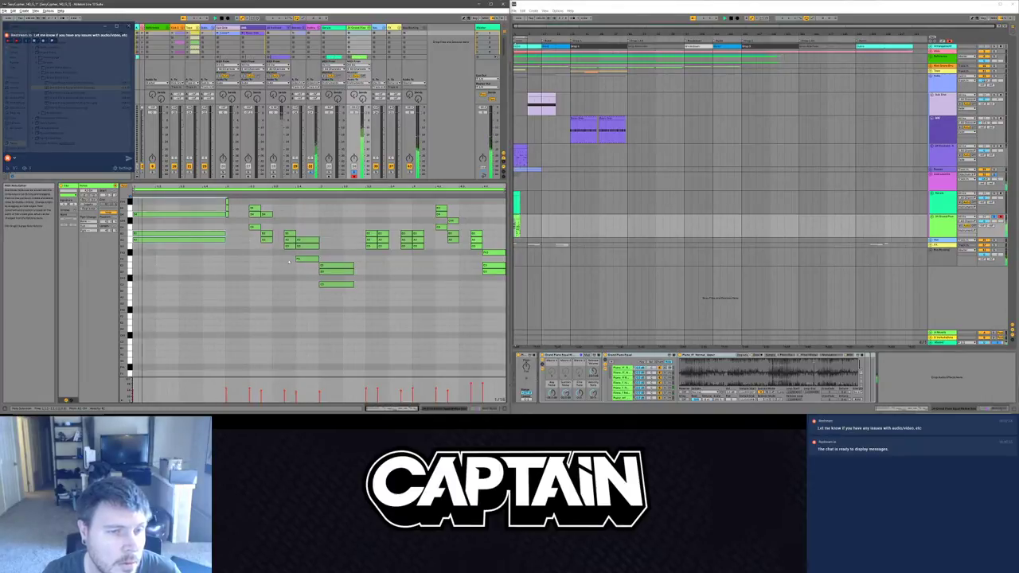
pyautogui.press('space')
pyautogui.press('space')
pyautogui.press('space')
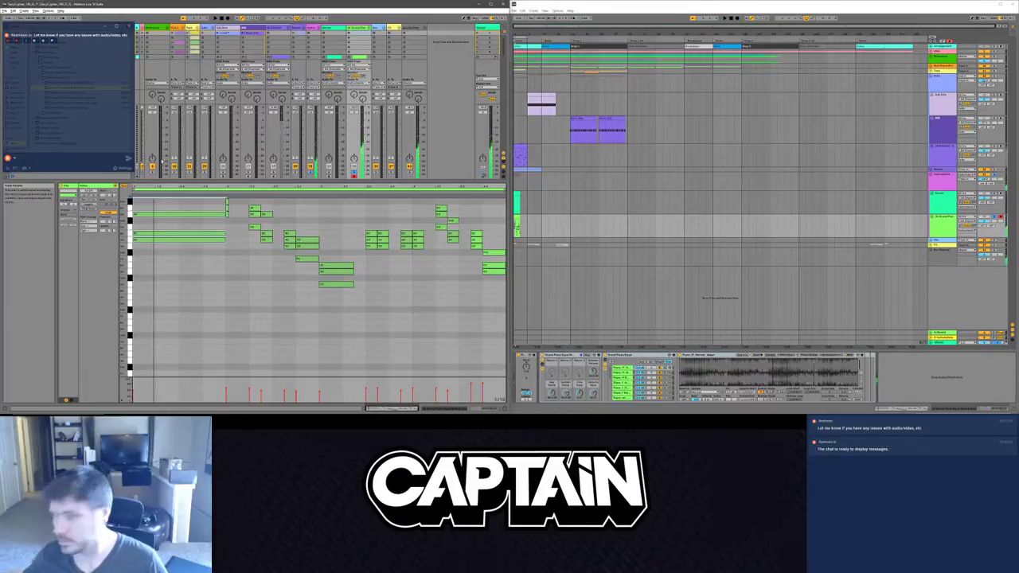
# Step: Play the purple track's original melody clip for comparison and return to the Grand Piano clip
pyautogui.click(520, 148)
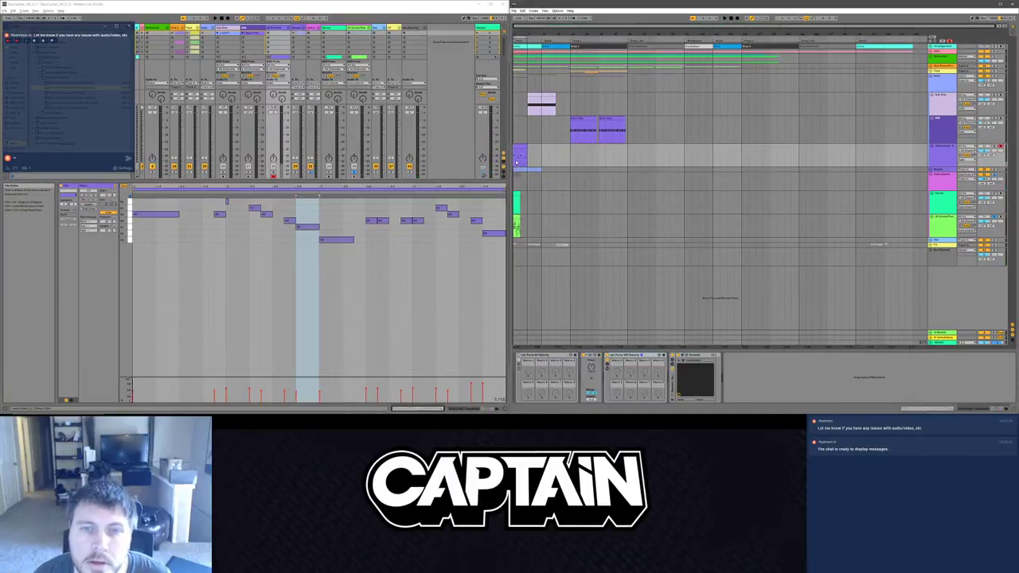
pyautogui.press('space')
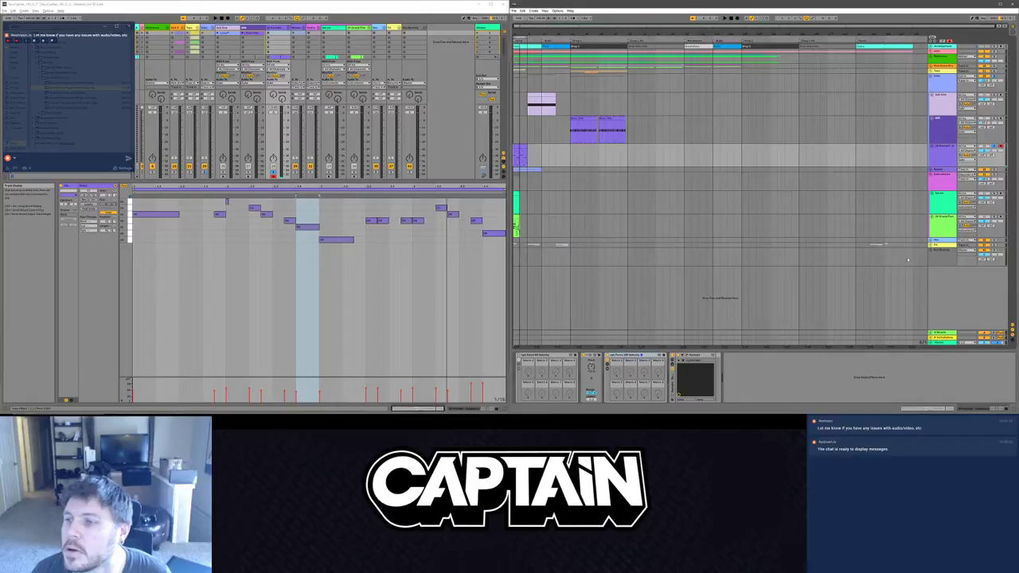
pyautogui.click(516, 219)
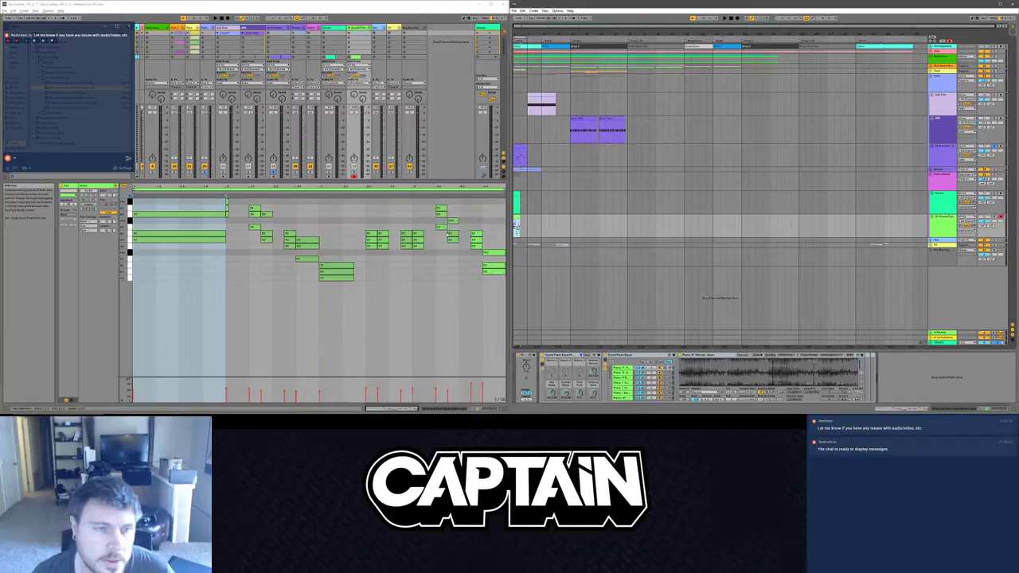
# Step: Delete every note after the opening chord in the Grand Piano clip
pyautogui.click(204, 324)
pyautogui.moveTo(497, 349); pyautogui.dragTo(233, 139)
pyautogui.moveTo(230, 197); pyautogui.dragTo(228, 199)
pyautogui.press('Delete')
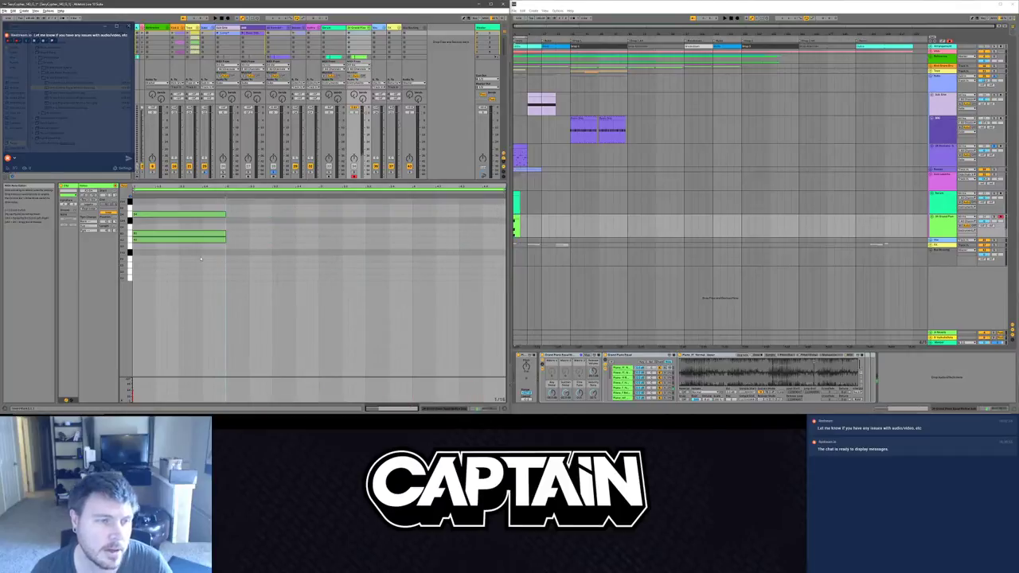
# Step: Unfold the note editor and transpose the remaining chord down one octave
pyautogui.click(123, 186)
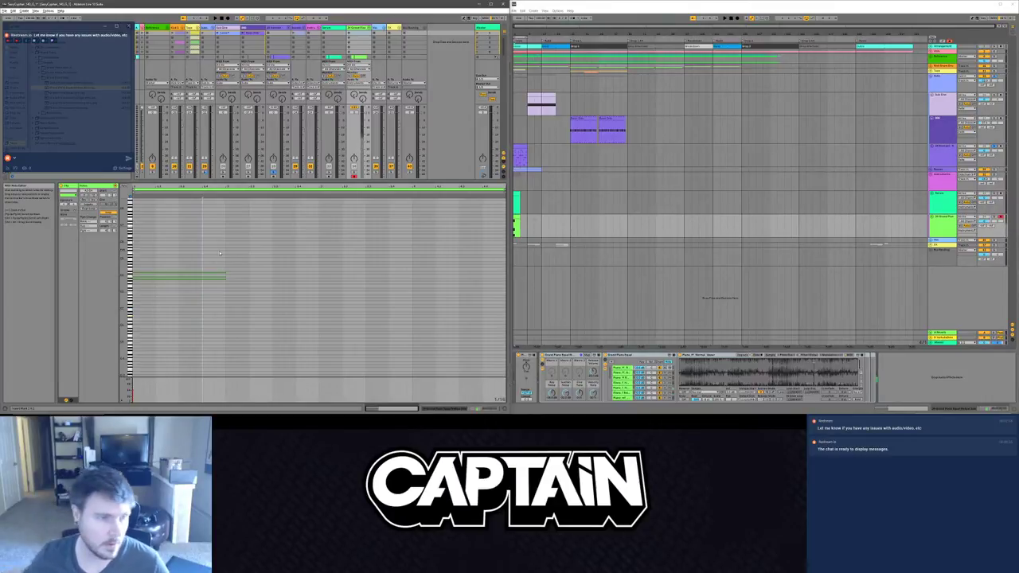
pyautogui.hotkey('ctrl', 'a')
pyautogui.hotkey('shift', 'Down')
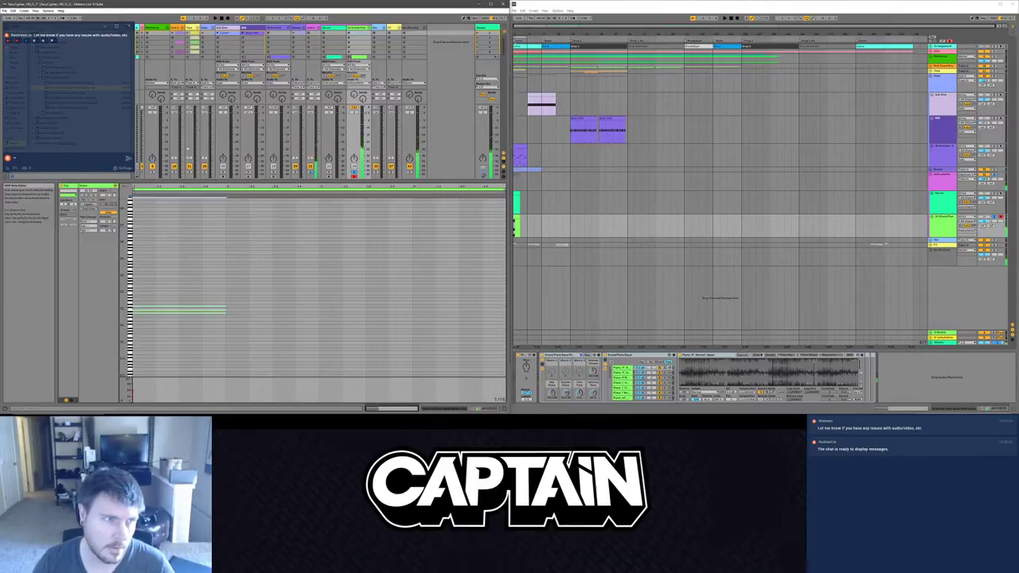
pyautogui.click(124, 187)
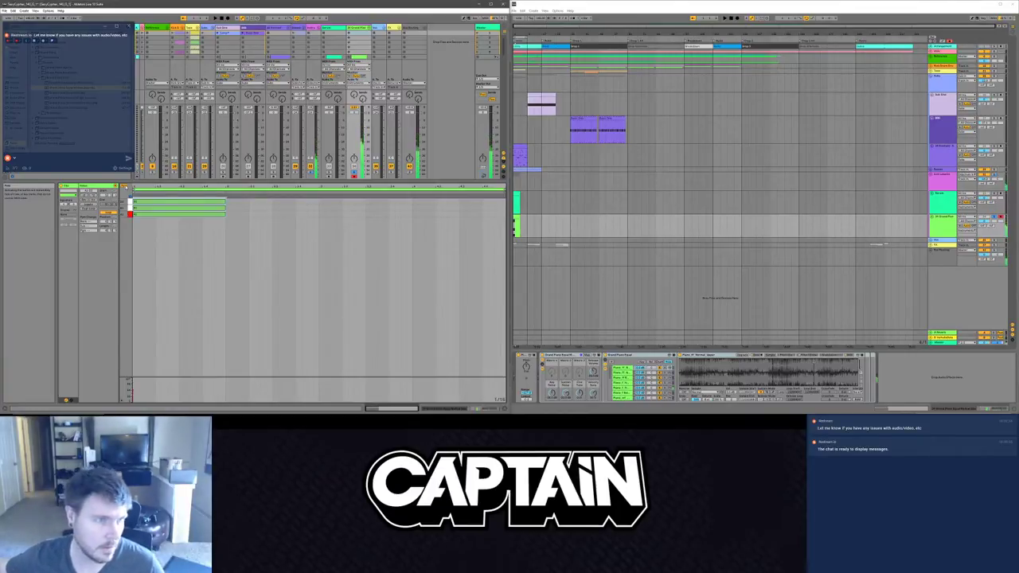
pyautogui.click(124, 186)
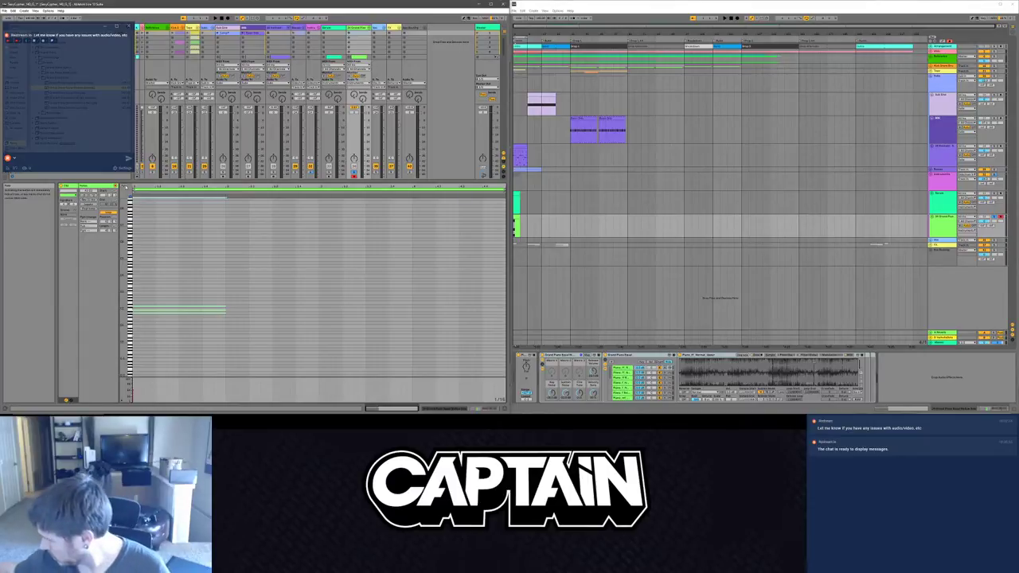
# Step: Audition shifted positions of the remaining chord and raise its middle note by one semitone
pyautogui.scroll(4, 156, 299)
pyautogui.scroll(-4, 156, 300)
pyautogui.scroll(2, 157, 299)
pyautogui.scroll(1, 157, 299)
pyautogui.scroll(-3, 160, 297)
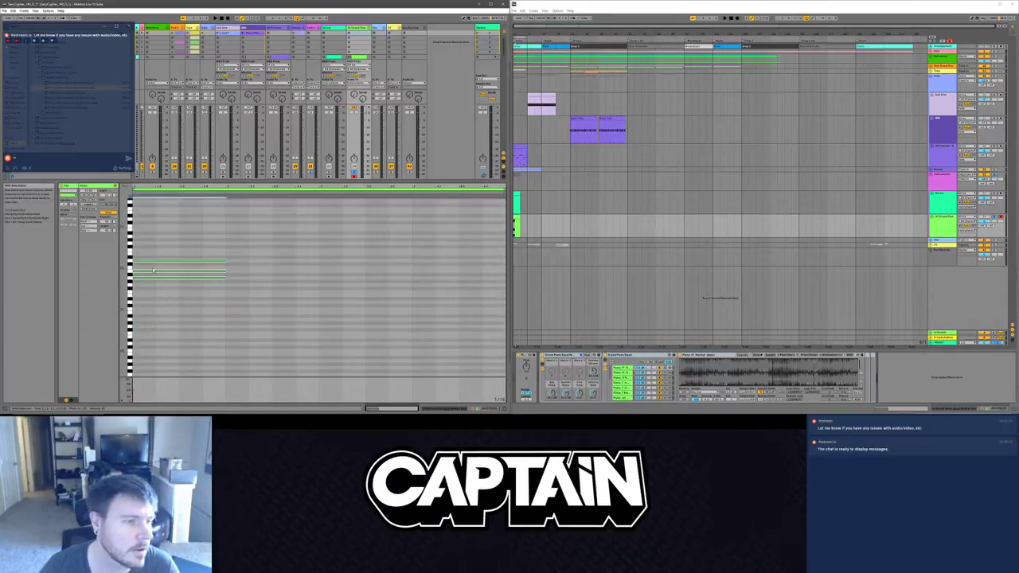
pyautogui.moveTo(152, 273); pyautogui.dragTo(153, 268)
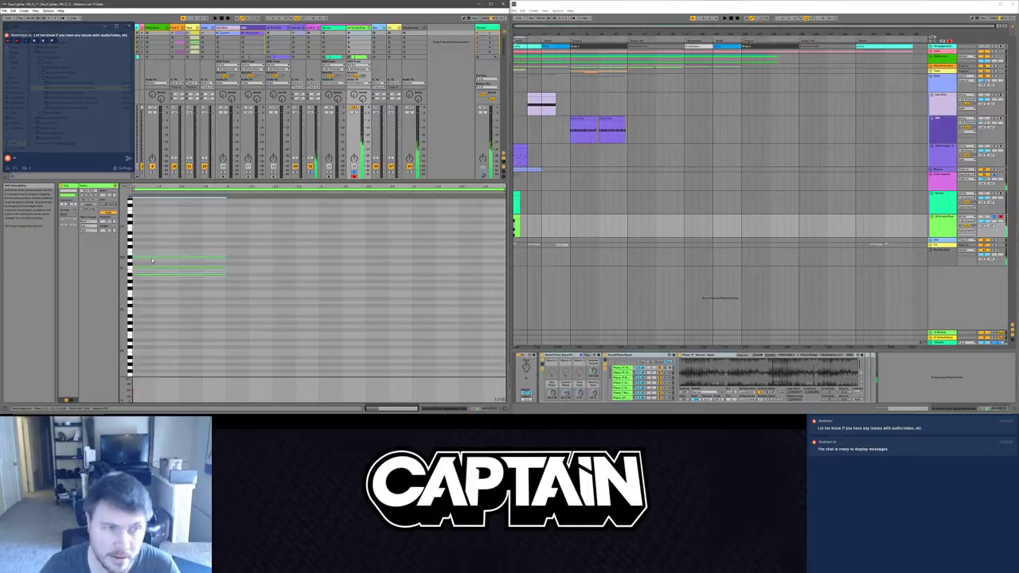
pyautogui.moveTo(152, 259); pyautogui.dragTo(169, 277)
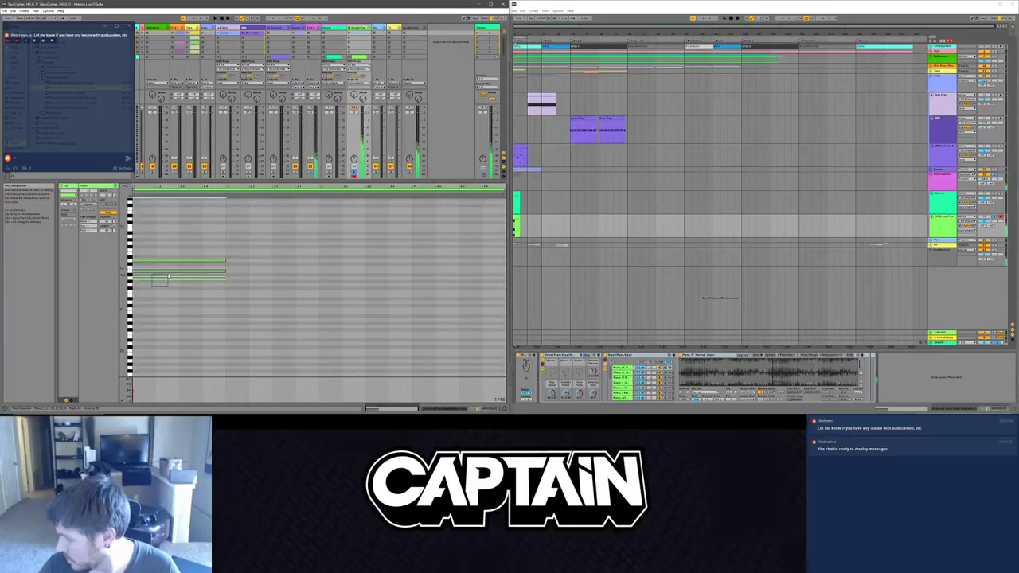
pyautogui.click(168, 276)
pyautogui.click(168, 272)
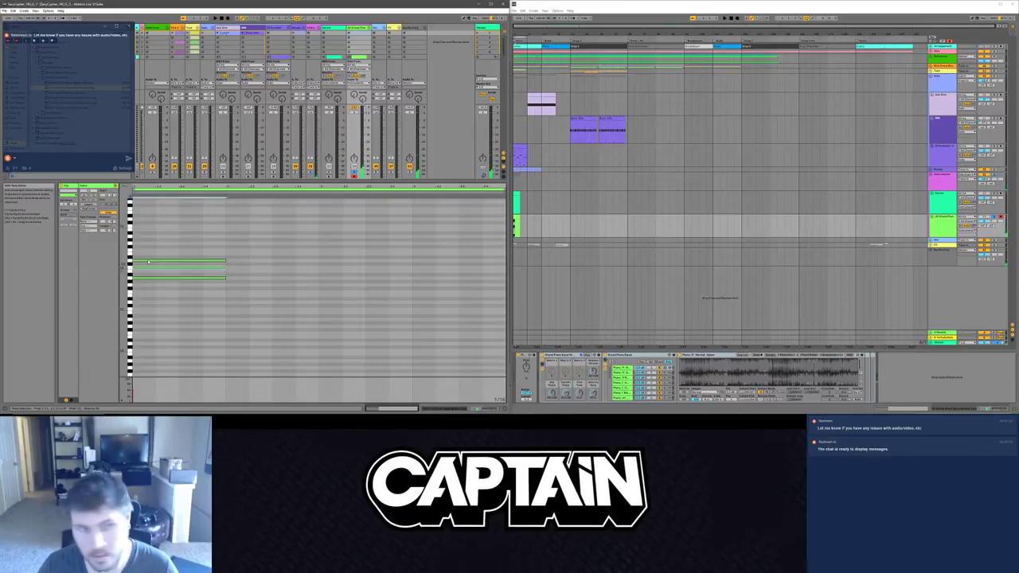
# Step: Raise the chord's top note to widen the voicing and play it back
pyautogui.press('Up')
pyautogui.press('Up')
pyautogui.press('Up')
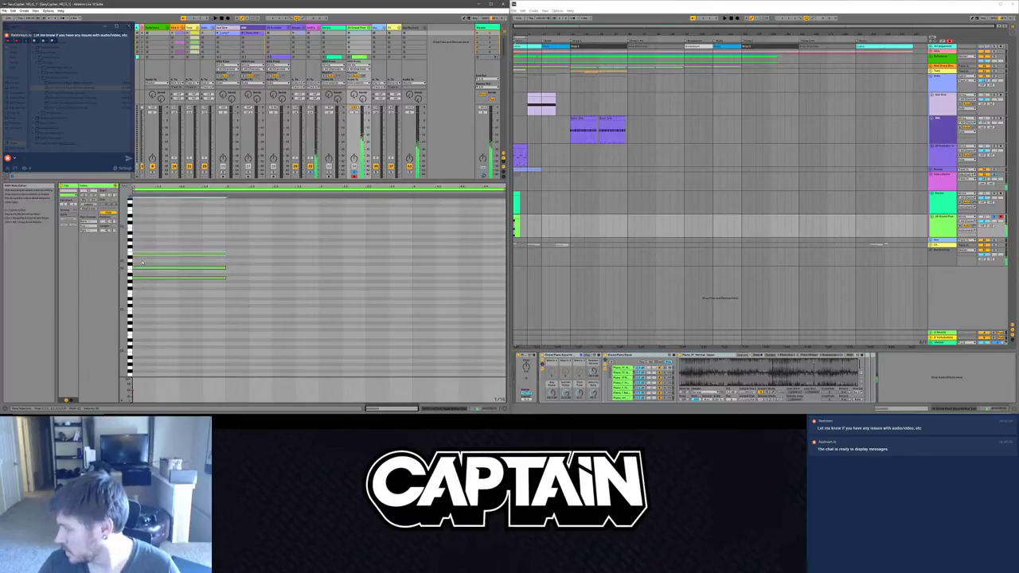
pyautogui.press('space')
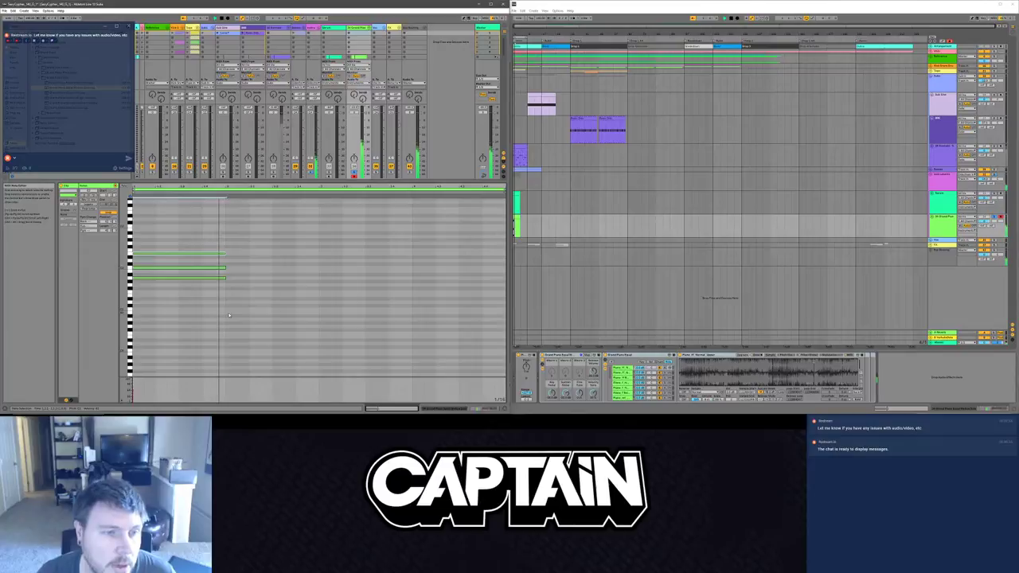
pyautogui.press('space')
# Step: Try to continue the progression with two transposed copies of the chord after the first one, and undo the copies
pyautogui.moveTo(222, 315); pyautogui.dragTo(159, 211)
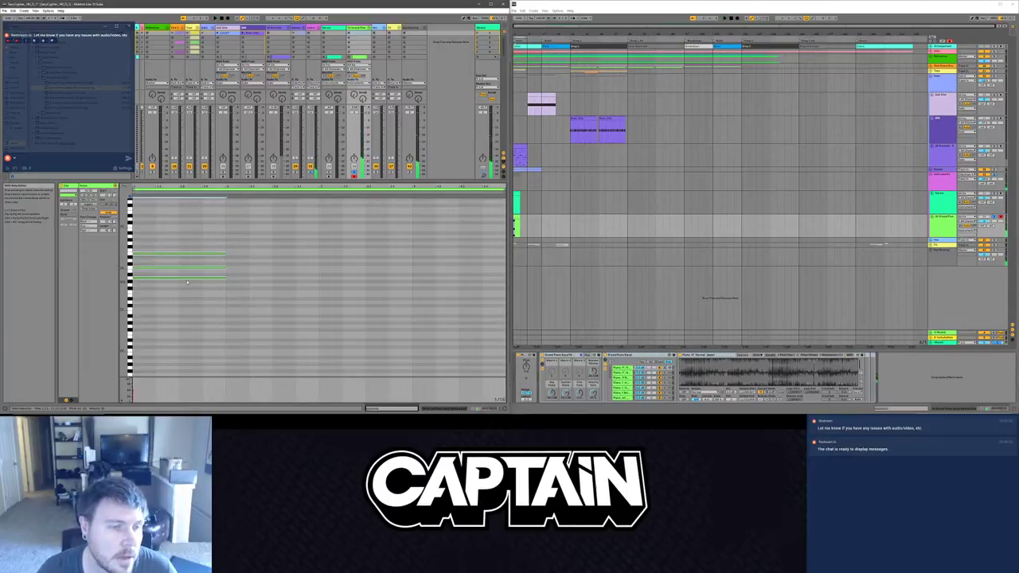
pyautogui.press('space')
pyautogui.moveTo(214, 281); pyautogui.dragTo(437, 284)
pyautogui.hotkey('ctrl', 'Escape')
pyautogui.click(303, 289)
pyautogui.moveTo(256, 296); pyautogui.dragTo(280, 233)
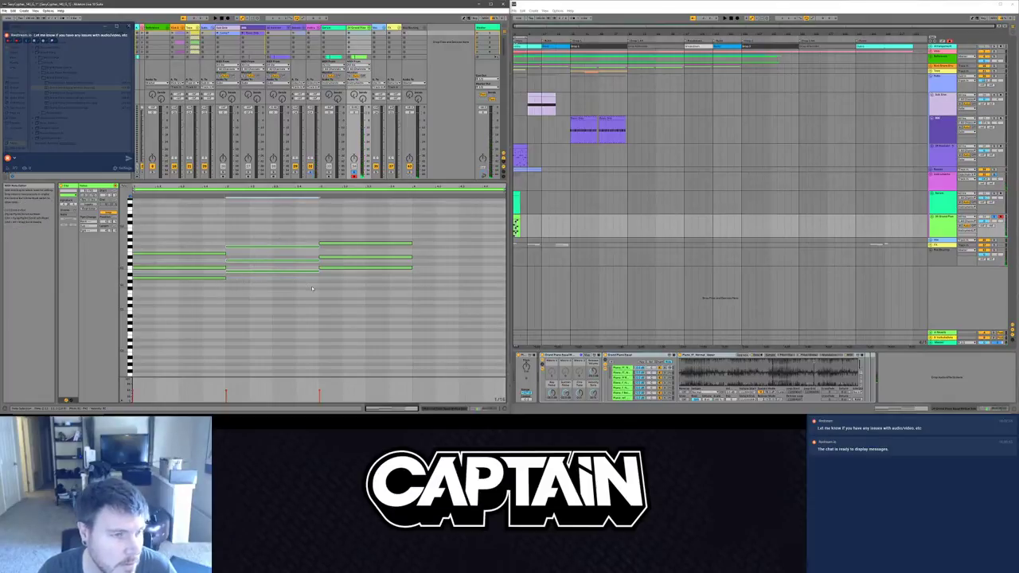
pyautogui.hotkey('ctrl', 'z')
pyautogui.hotkey('ctrl', 'z')
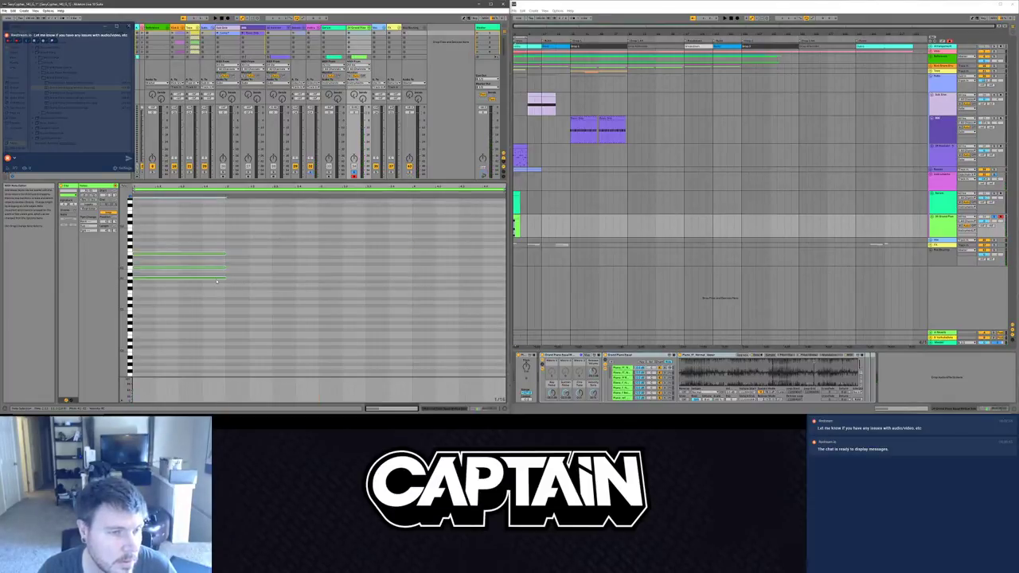
# Step: Extend the piano progression to four chords with copies of the first chord, pitching the second and third higher and the fourth lower
pyautogui.moveTo(216, 280); pyautogui.dragTo(312, 270)
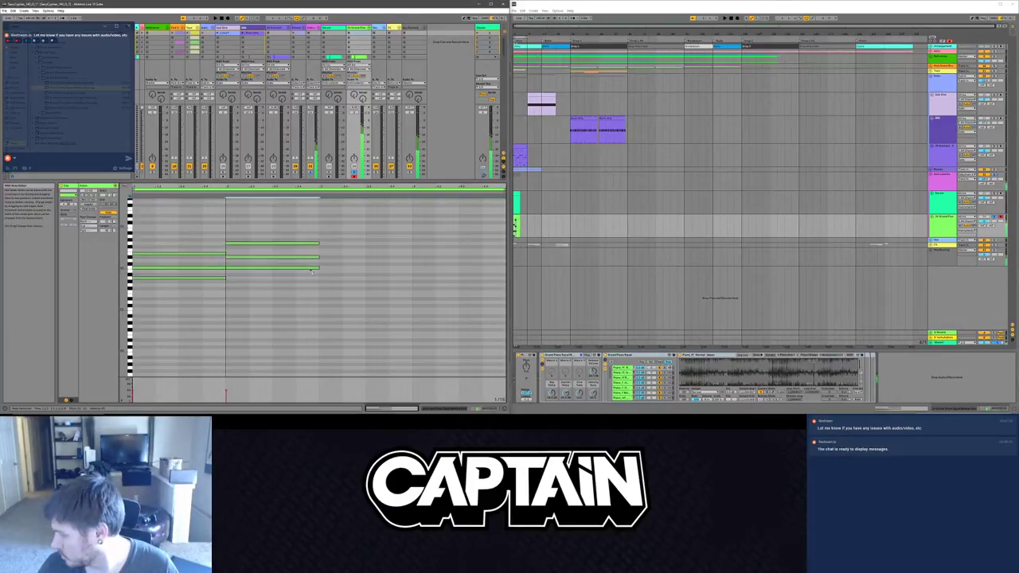
pyautogui.hotkey('ctrl', 'd')
pyautogui.moveTo(390, 267)
pyautogui.mouseDown()
pyautogui.moveTo(490, 288)
pyautogui.moveTo(490, 277)
pyautogui.moveTo(492, 287)
pyautogui.mouseUp()
# Step: Raise the middle note of the fourth chord by one semitone
pyautogui.click(491, 288)
pyautogui.click(492, 287)
pyautogui.click(478, 269)
pyautogui.click(476, 261)
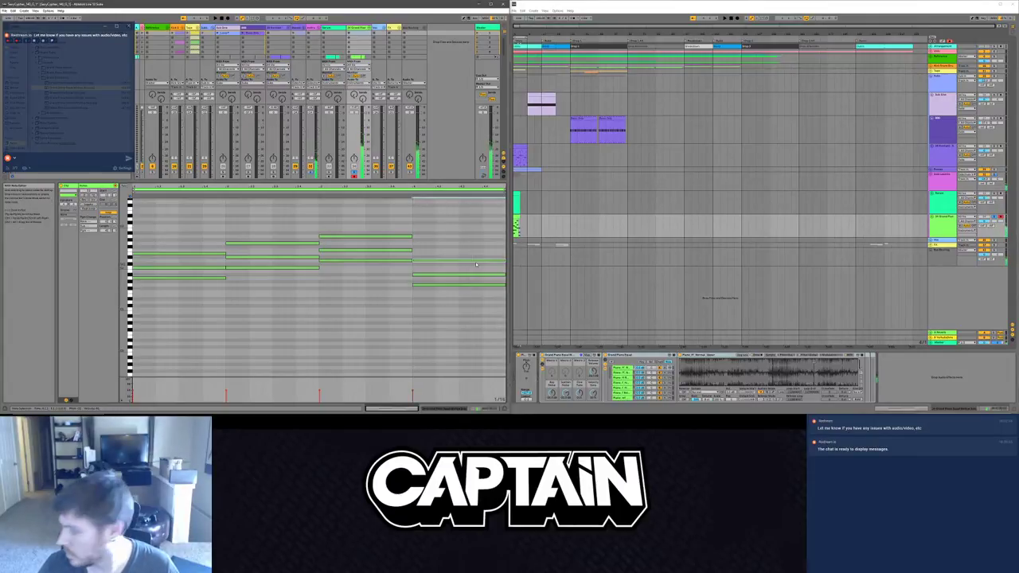
pyautogui.press('Down')
pyautogui.press('Up')
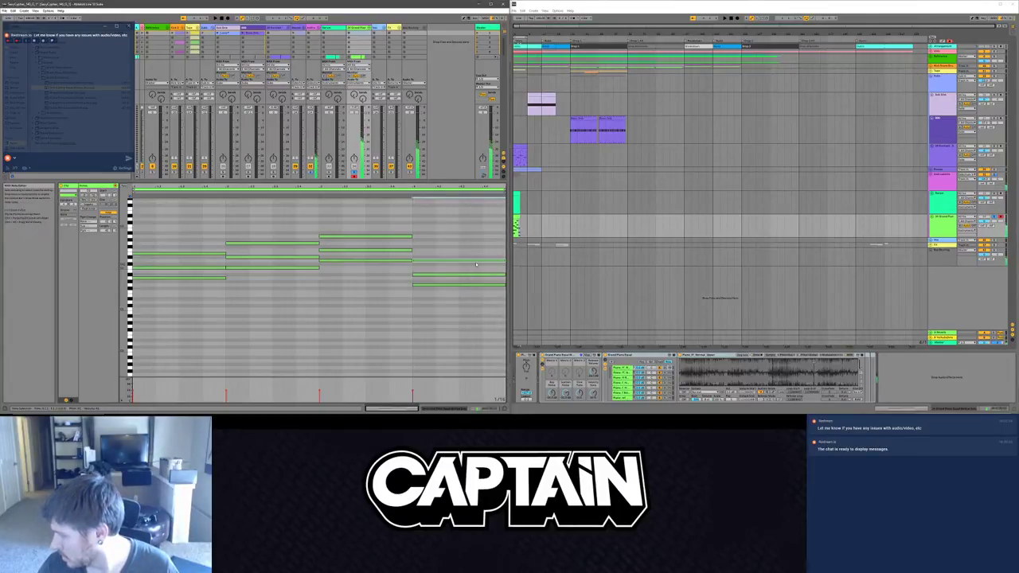
pyautogui.click(471, 268)
pyautogui.click(477, 275)
pyautogui.press('Up')
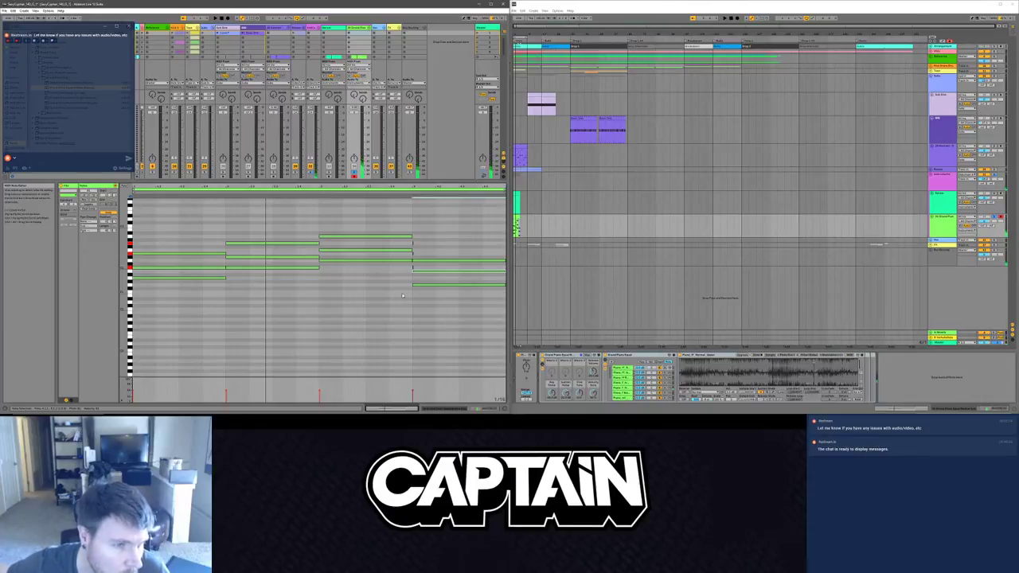
# Step: Raise the middle notes of the second and third chords by one semitone each and play back the progression
pyautogui.click(243, 258)
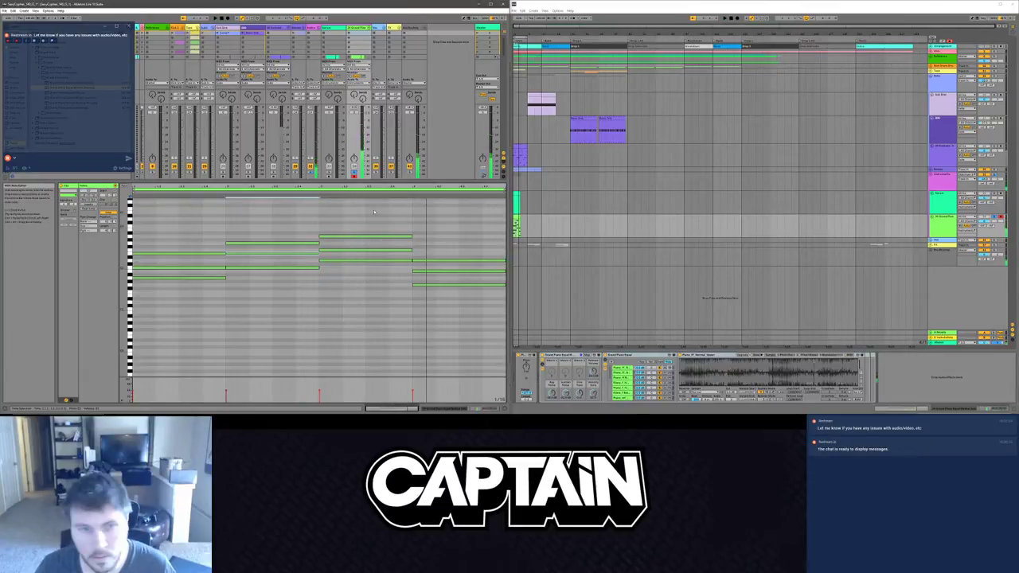
pyautogui.moveTo(359, 217); pyautogui.dragTo(367, 256)
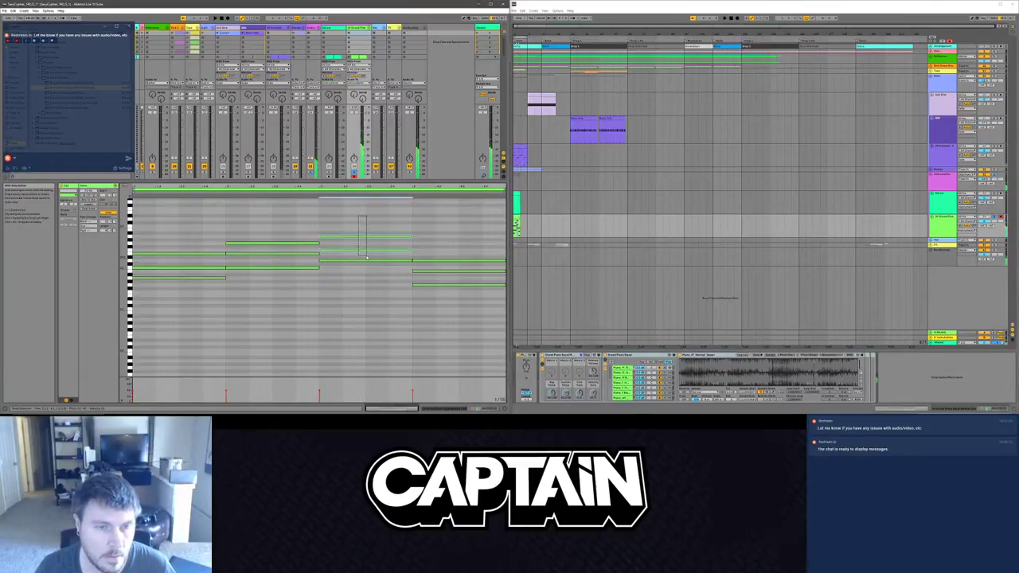
pyautogui.click(367, 254)
pyautogui.click(368, 251)
pyautogui.press('Down')
pyautogui.press('Down')
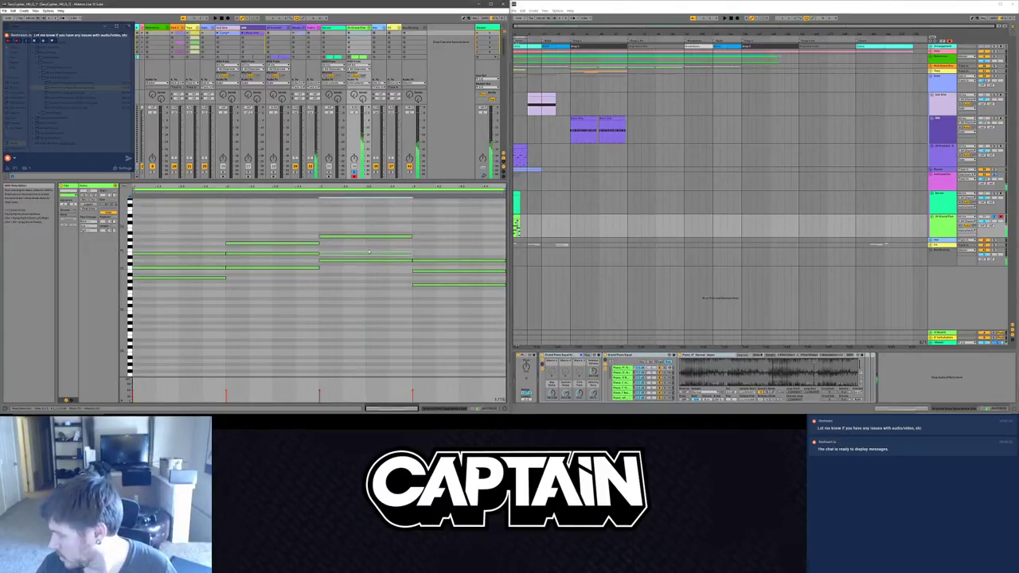
pyautogui.press('Up')
pyautogui.press('Up')
pyautogui.press('Up')
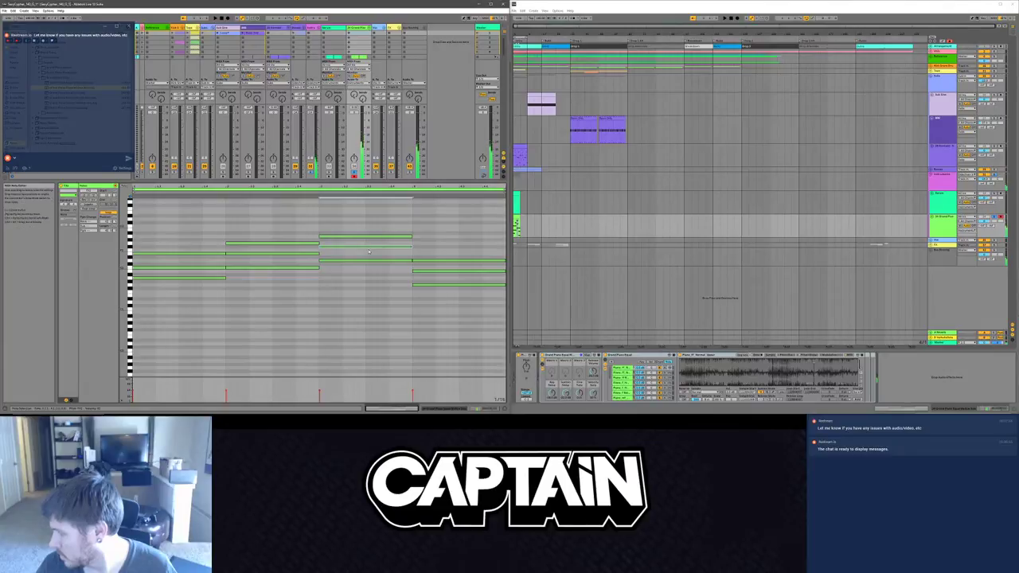
pyautogui.click(369, 238)
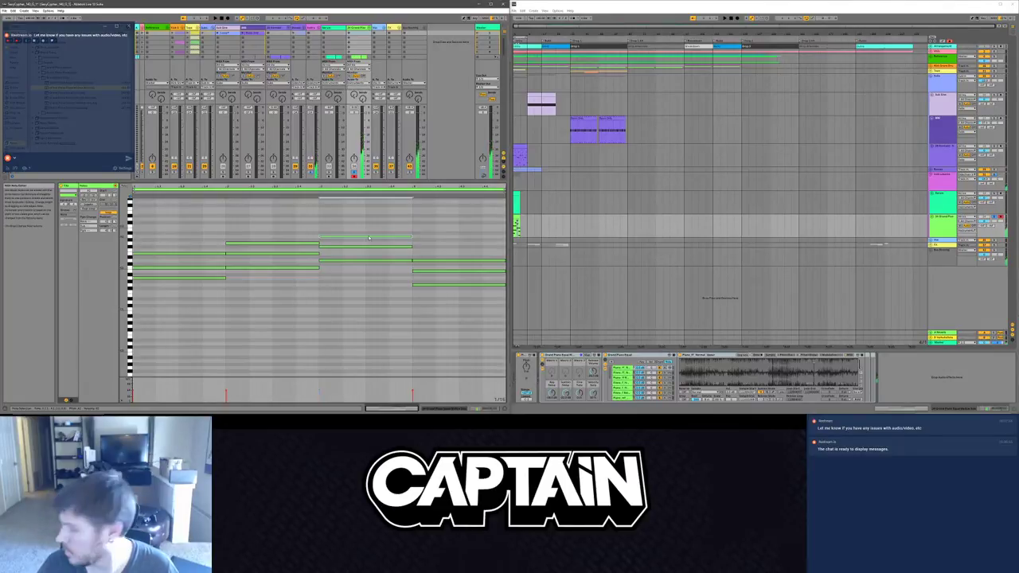
pyautogui.press('space')
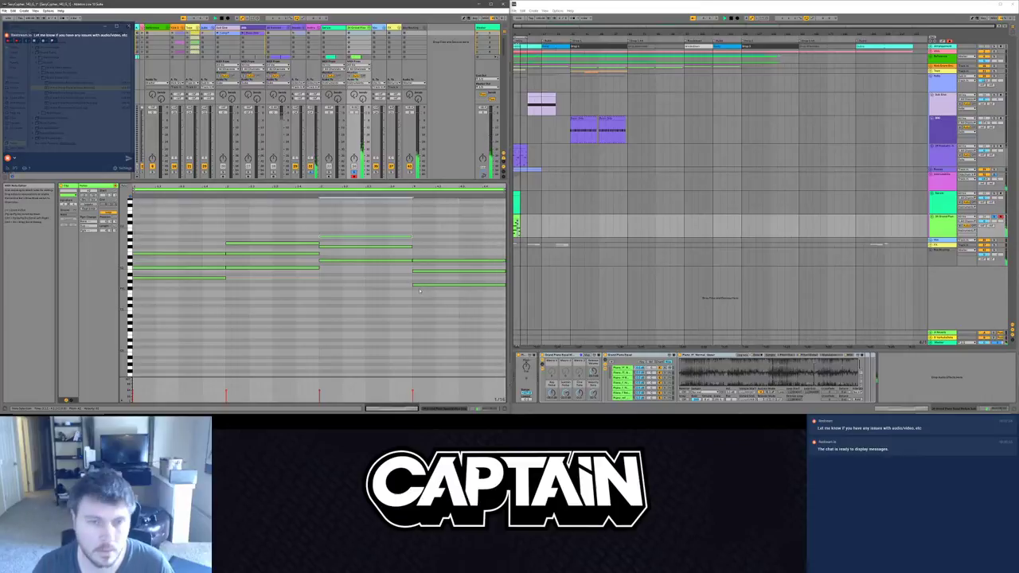
# Step: Add a fourth note on top of the last chord and play the progression back
pyautogui.click(434, 260)
pyautogui.moveTo(435, 258); pyautogui.dragTo(434, 254)
pyautogui.press('space')
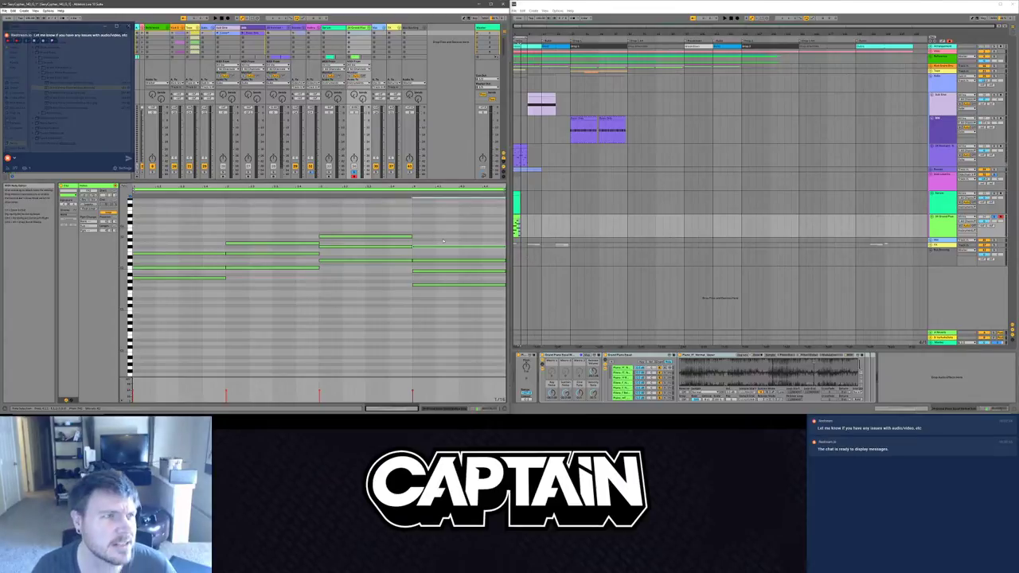
pyautogui.press('space')
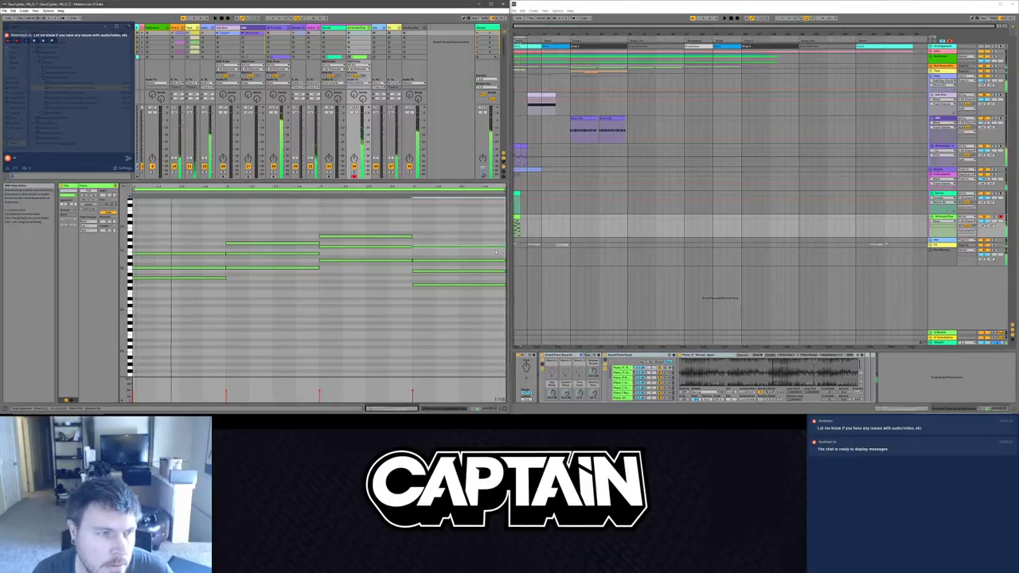
# Step: Transpose all notes of the chord progression up one octave and listen to it with the track
pyautogui.moveTo(176, 293); pyautogui.dragTo(204, 237)
pyautogui.moveTo(188, 284); pyautogui.dragTo(480, 236)
pyautogui.moveTo(469, 340); pyautogui.dragTo(185, 237)
pyautogui.hotkey('shift', 'Up')
pyautogui.press('space')
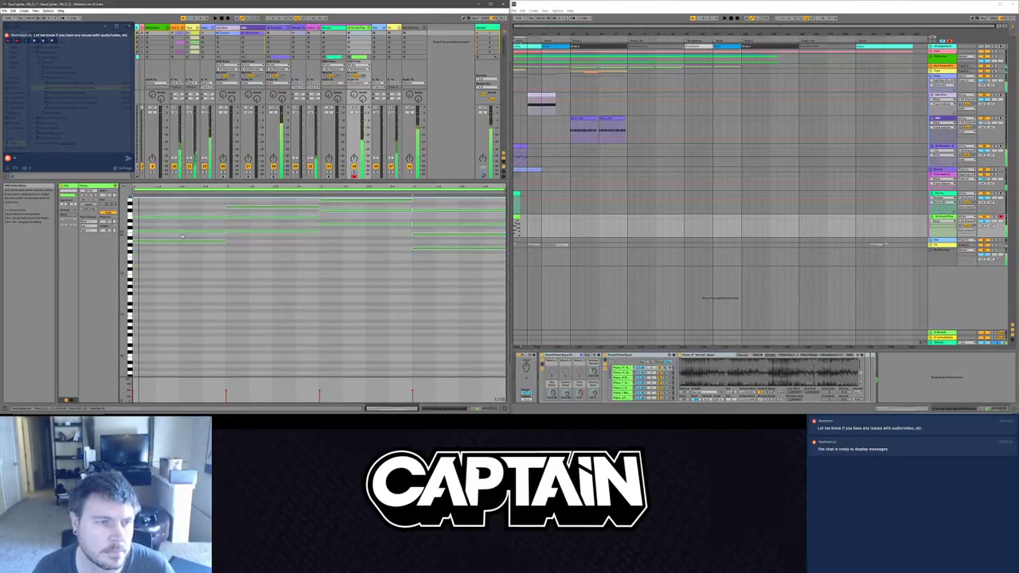
pyautogui.scroll(2, 353, 301)
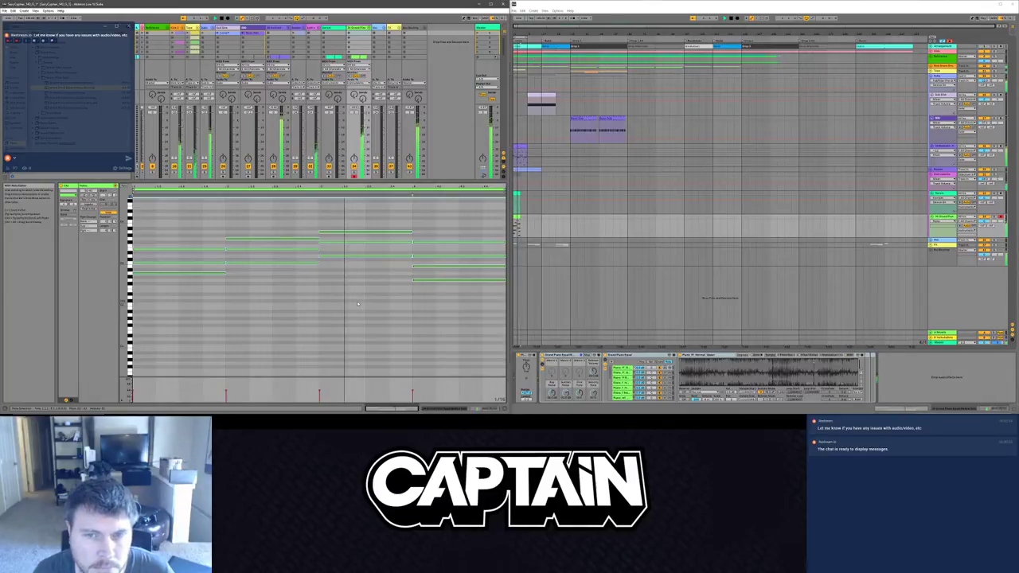
pyautogui.press('space')
# Step: Duplicate the Grand Piano track and switch to the note editor of the copied clip
pyautogui.click(943, 216)
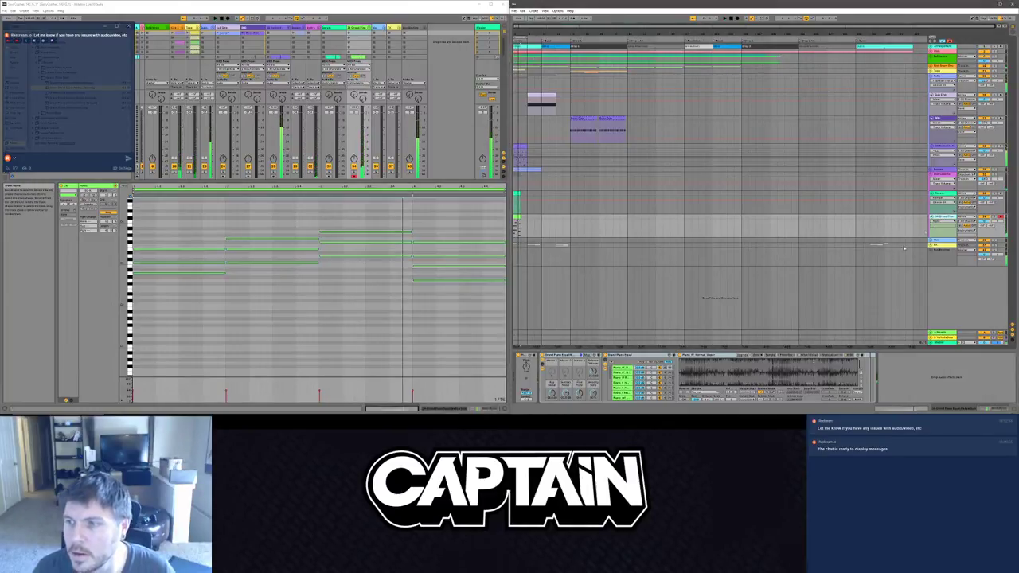
pyautogui.click(188, 309)
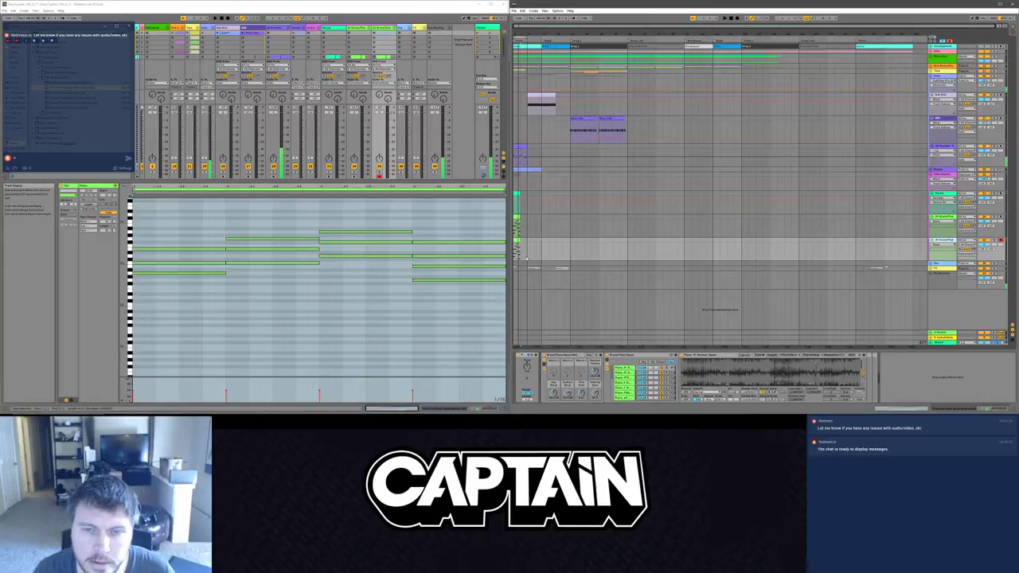
pyautogui.click(174, 316)
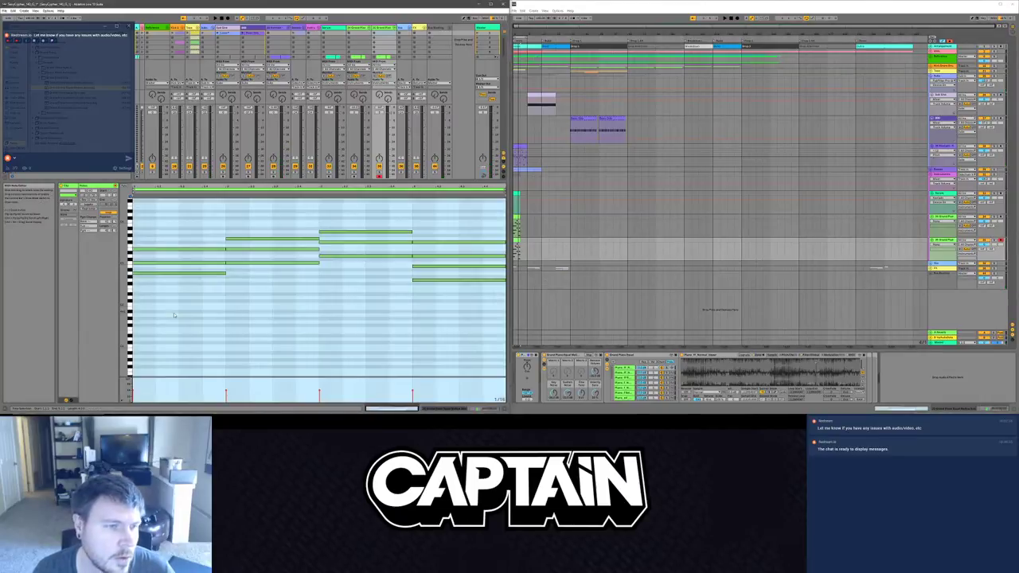
# Step: Delete the upper notes of all four chords in the copied clip, keeping only the two lowest notes of each
pyautogui.moveTo(174, 316); pyautogui.dragTo(216, 262)
pyautogui.click(210, 302)
pyautogui.moveTo(177, 289)
pyautogui.mouseDown()
pyautogui.moveTo(209, 271)
pyautogui.moveTo(206, 227)
pyautogui.moveTo(273, 242)
pyautogui.mouseUp()
pyautogui.click(193, 254)
pyautogui.press('Delete')
pyautogui.press('Delete')
pyautogui.click(352, 228)
pyautogui.doubleClick(459, 241)
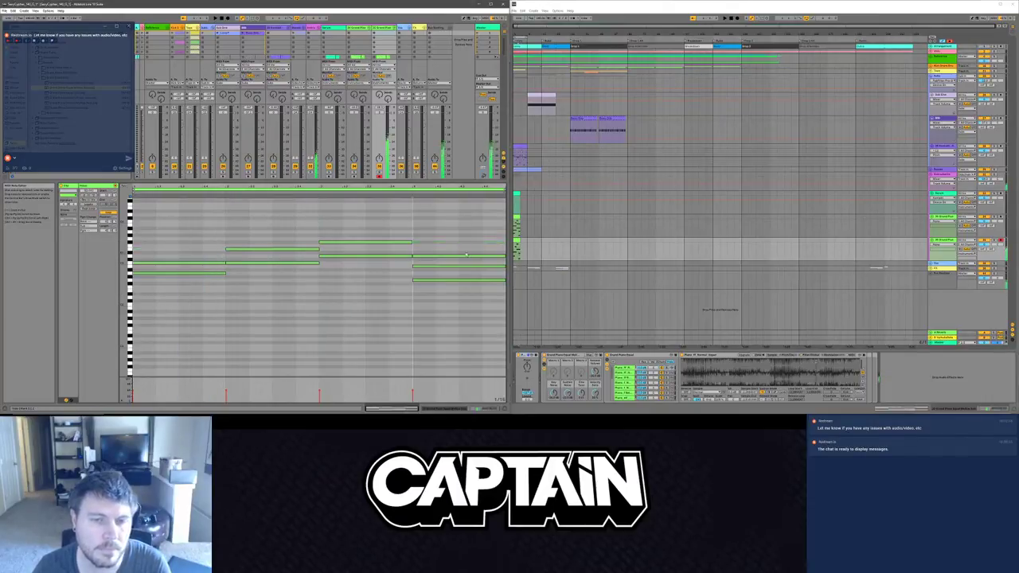
pyautogui.doubleClick(443, 254)
pyautogui.doubleClick(447, 267)
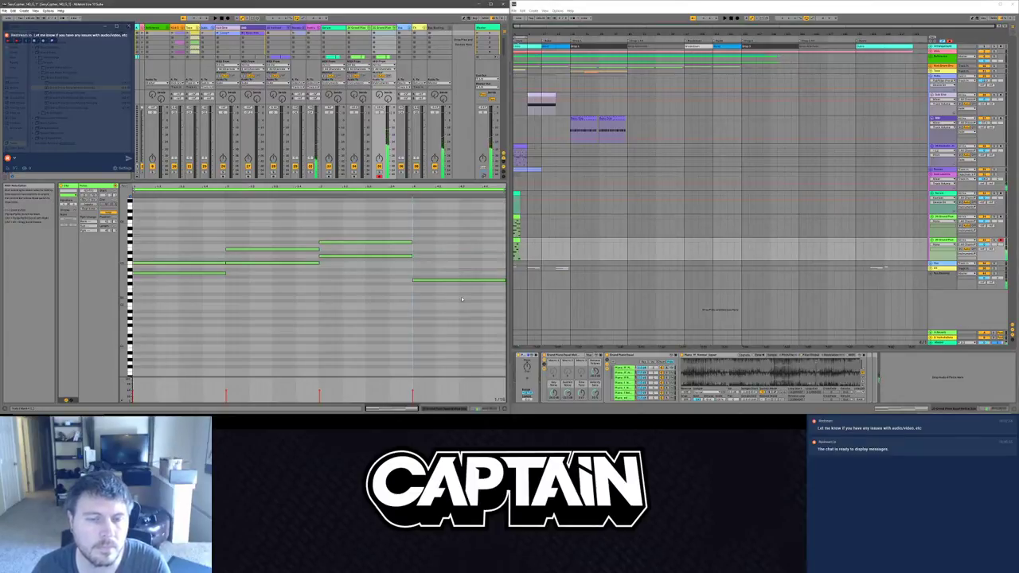
pyautogui.hotkey('ctrl', 'z')
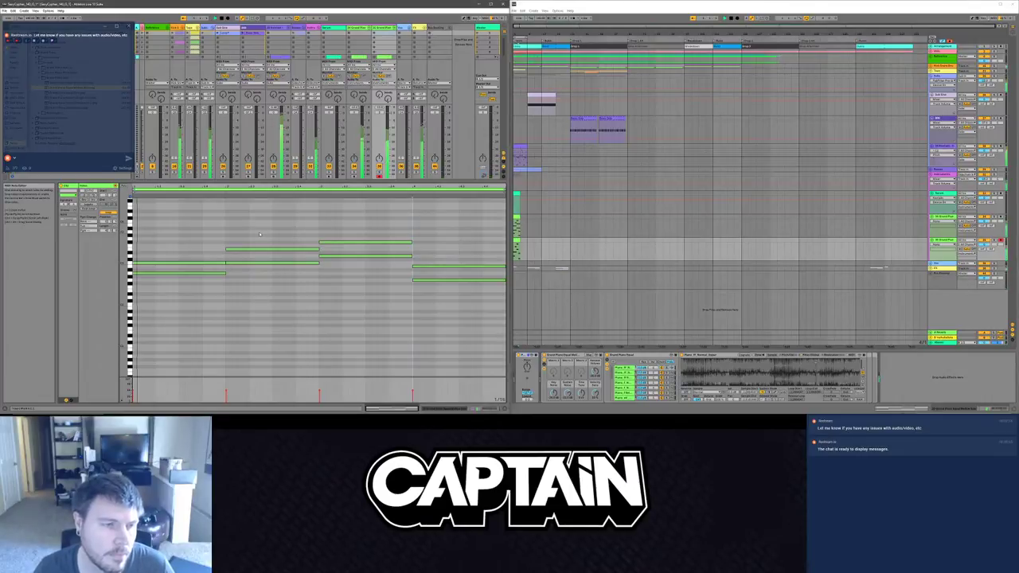
# Step: Deactivate the notes of the first three chords in the copied clip
pyautogui.moveTo(435, 253); pyautogui.dragTo(456, 300)
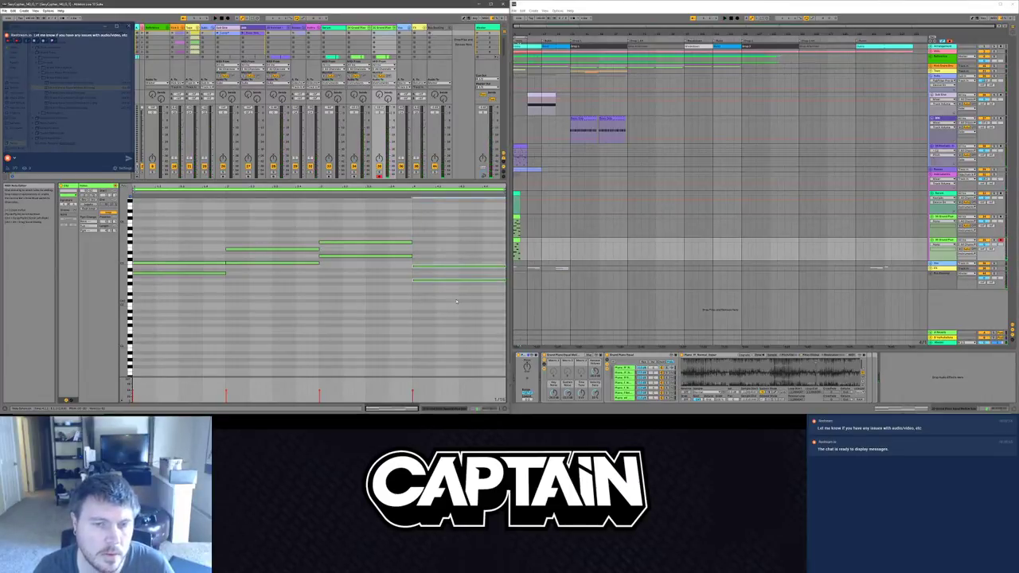
pyautogui.moveTo(386, 317); pyautogui.dragTo(135, 228)
pyautogui.press('0')
# Step: Copy the last chord's two notes to the start of the clip and shorten the copies to one beat
pyautogui.moveTo(425, 266); pyautogui.dragTo(159, 267)
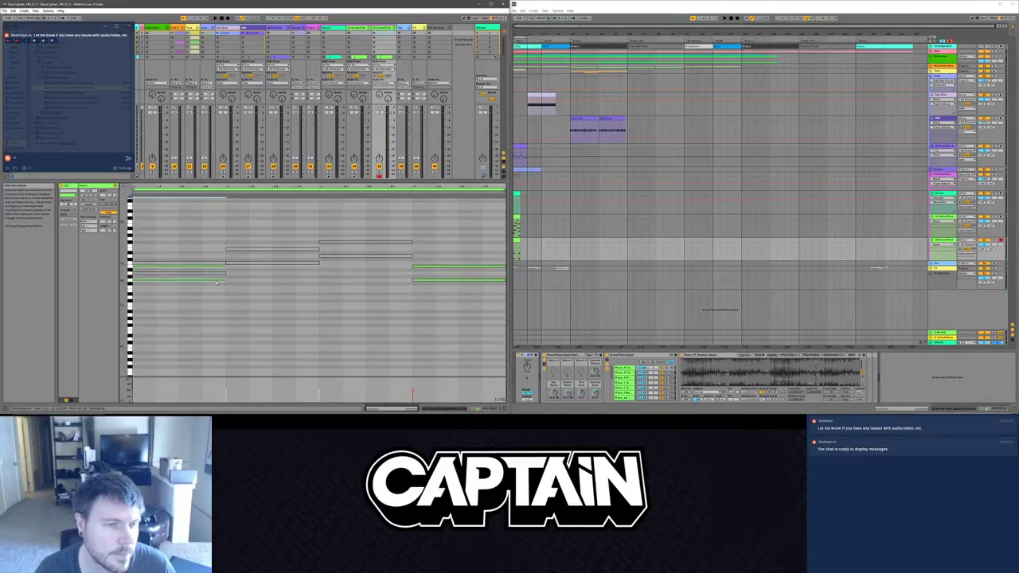
pyautogui.moveTo(222, 284); pyautogui.dragTo(157, 284)
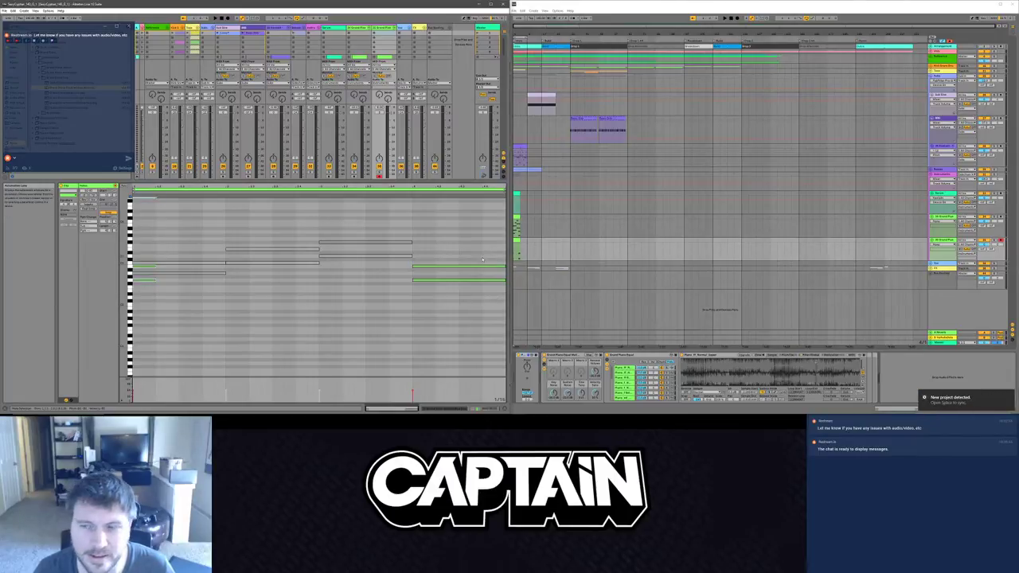
pyautogui.moveTo(141, 289)
pyautogui.mouseDown()
pyautogui.moveTo(151, 246)
pyautogui.moveTo(149, 284)
pyautogui.mouseUp()
pyautogui.click(149, 279)
pyautogui.click(150, 266)
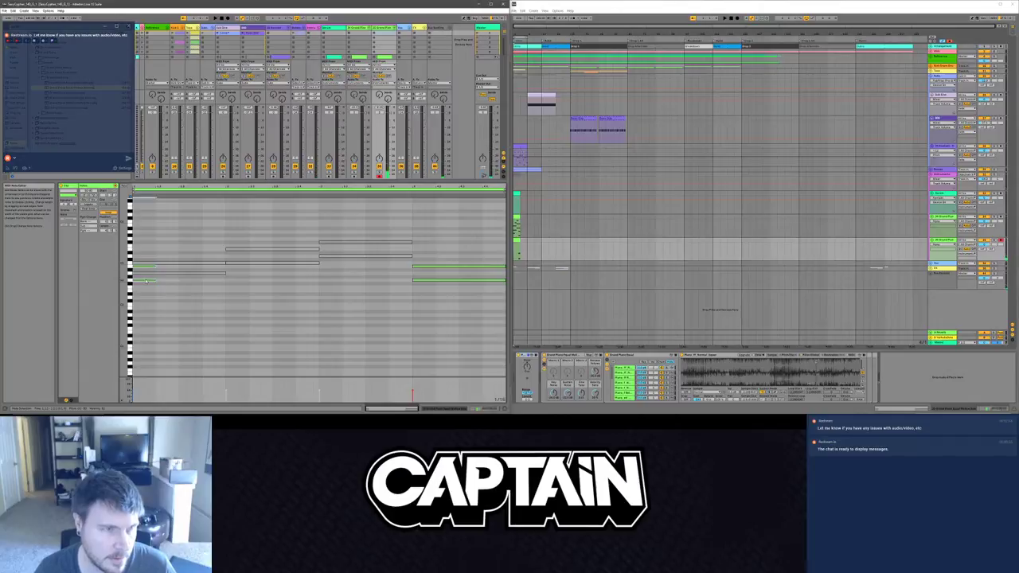
# Step: Try duplicating the one-beat note pair onto the third beat, play it back, and undo the duplicate
pyautogui.hotkey('ctrl', 'd')
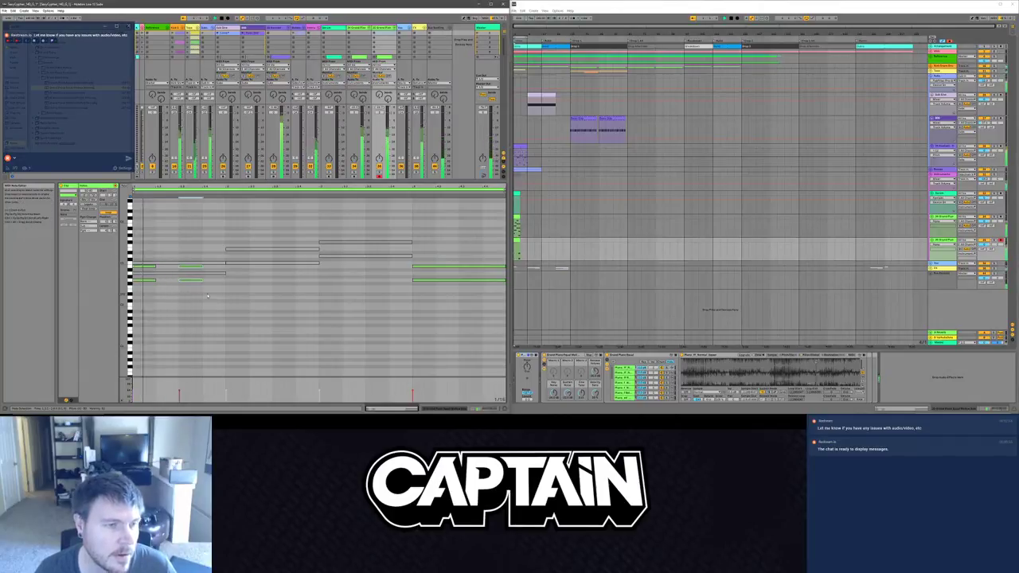
pyautogui.press('space')
pyautogui.hotkey('ctrl', 'z')
# Step: Shorten the note pair to half a beat and repeat it on all four beats of the first bar
pyautogui.click(152, 285)
pyautogui.press('space')
pyautogui.press('space')
pyautogui.moveTo(142, 280); pyautogui.dragTo(189, 282)
pyautogui.hotkey('ctrl', 'd')
pyautogui.hotkey('shift', 'Up')
pyautogui.hotkey('shift', 'Down')
pyautogui.click(225, 256)
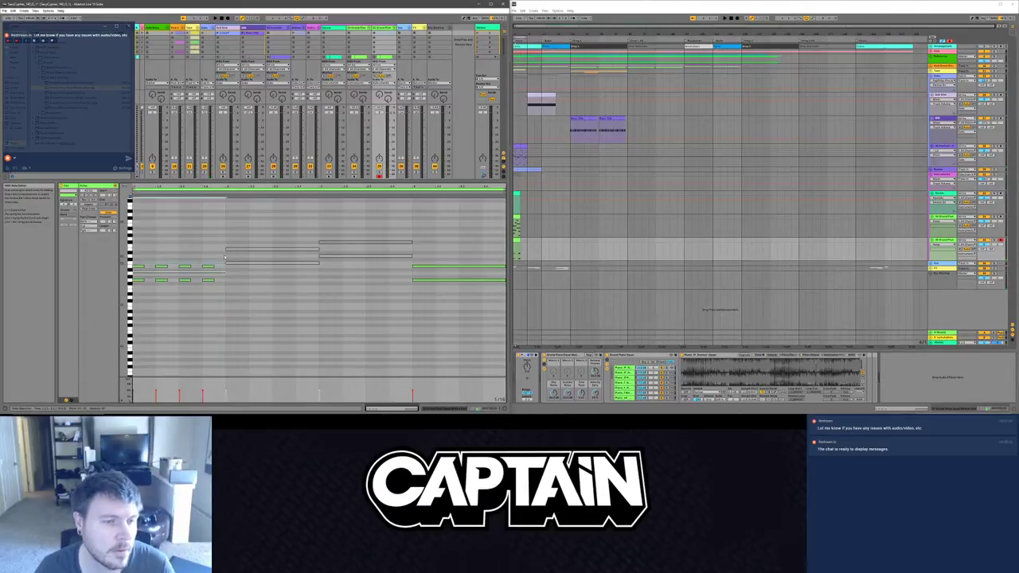
# Step: Transpose the first bar's repeated note pairs up one octave and play them back with the track
pyautogui.moveTo(217, 301); pyautogui.dragTo(134, 256)
pyautogui.hotkey('shift', 'Up')
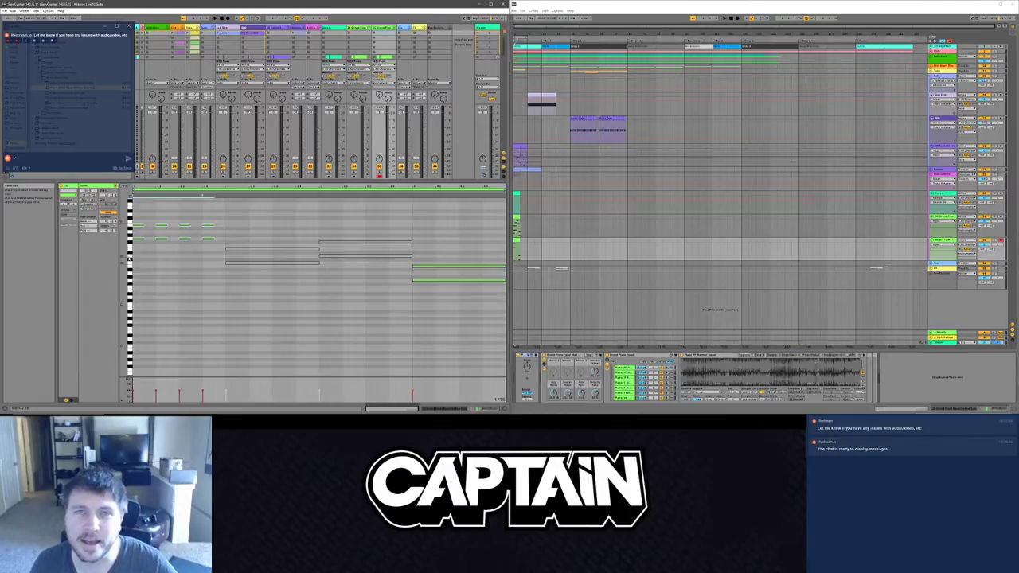
pyautogui.press('space')
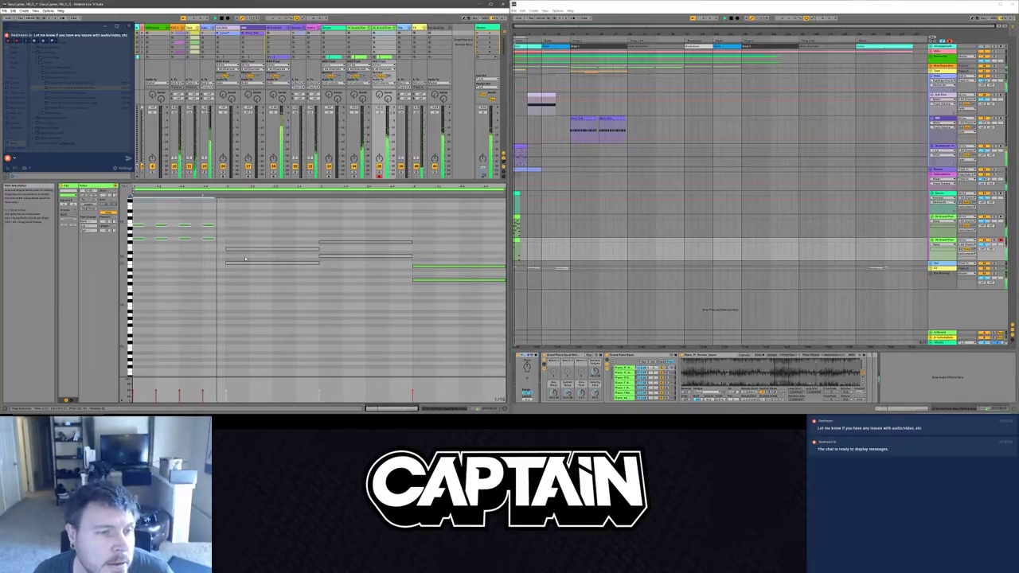
pyautogui.press('space')
# Step: Audition the repeated note pairs two semitones and one semitone higher, and return them to their previous pitch
pyautogui.moveTo(142, 258); pyautogui.dragTo(211, 207)
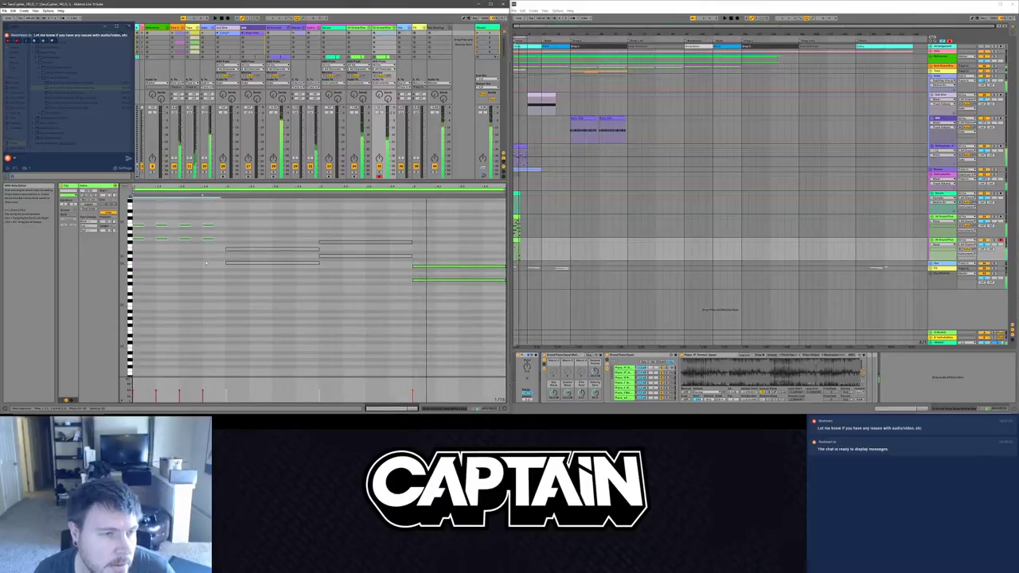
pyautogui.press('Up')
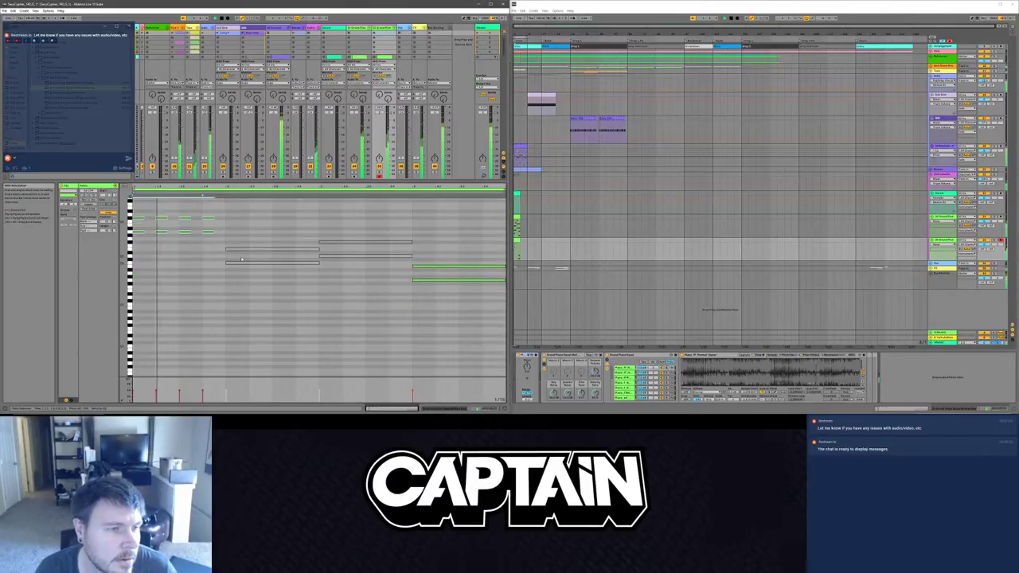
pyautogui.press('Down')
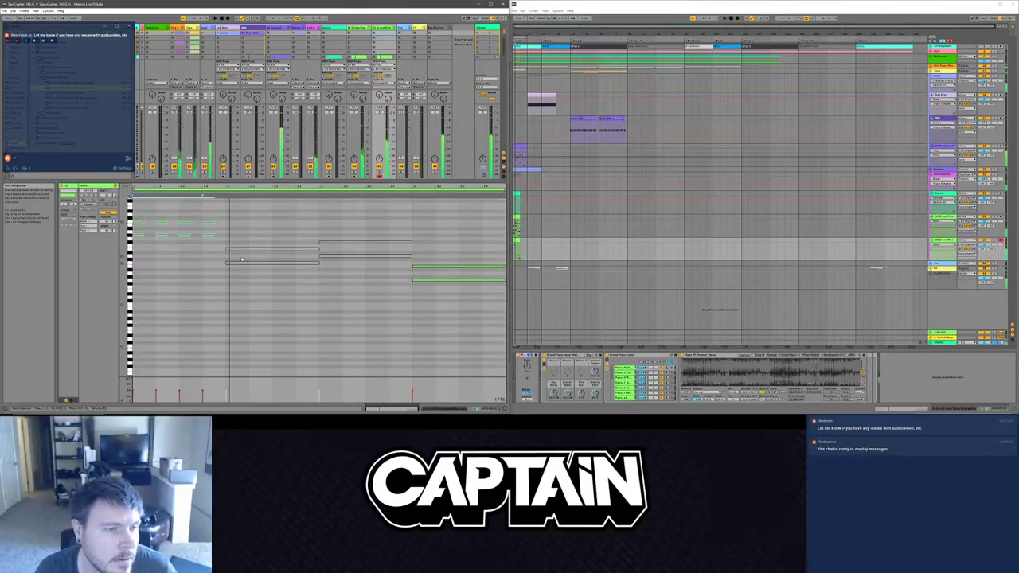
pyautogui.press('Down')
pyautogui.press('space')
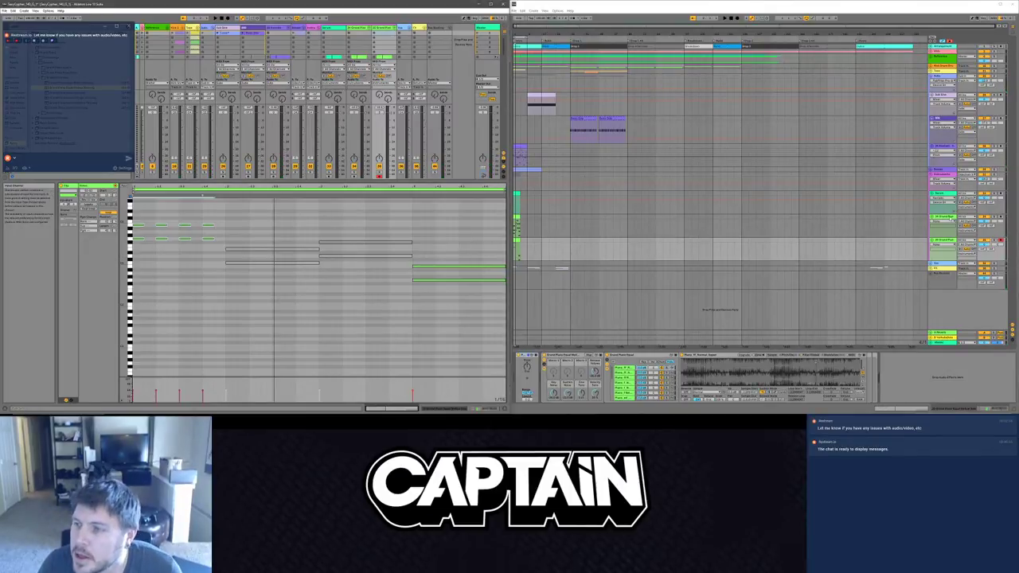
# Step: Insert a new MIDI track after the first Grand Piano track and load the Captain Chords plug-in onto it
pyautogui.click(943, 217)
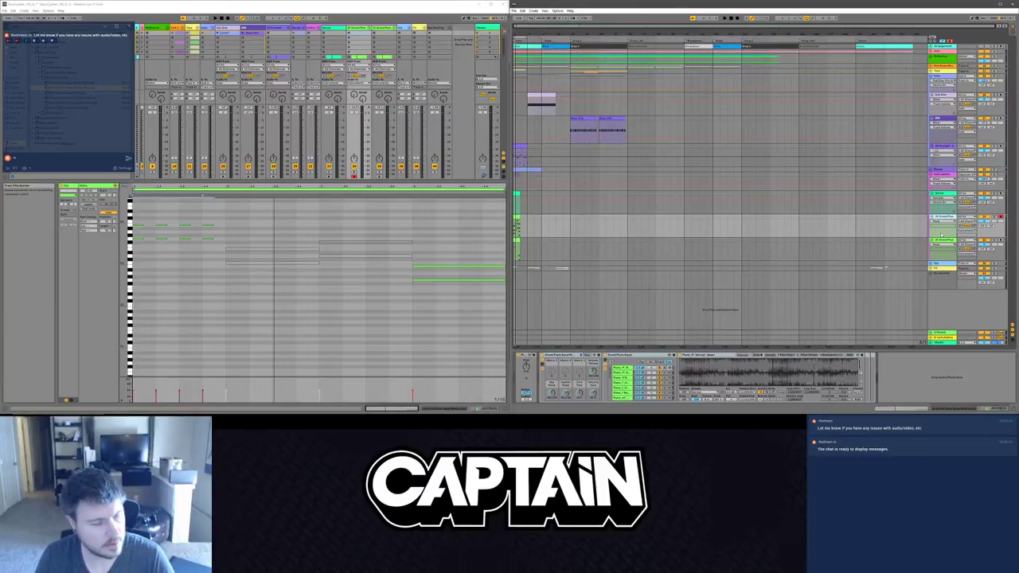
pyautogui.hotkey('ctrl', 'shift', 't')
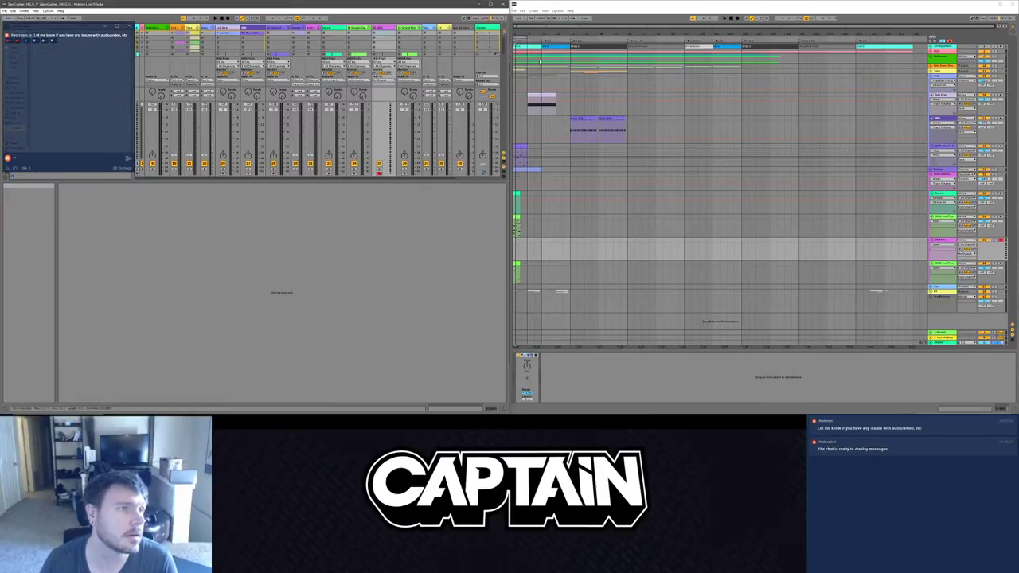
pyautogui.moveTo(74, 28); pyautogui.dragTo(142, 335)
pyautogui.click(58, 38)
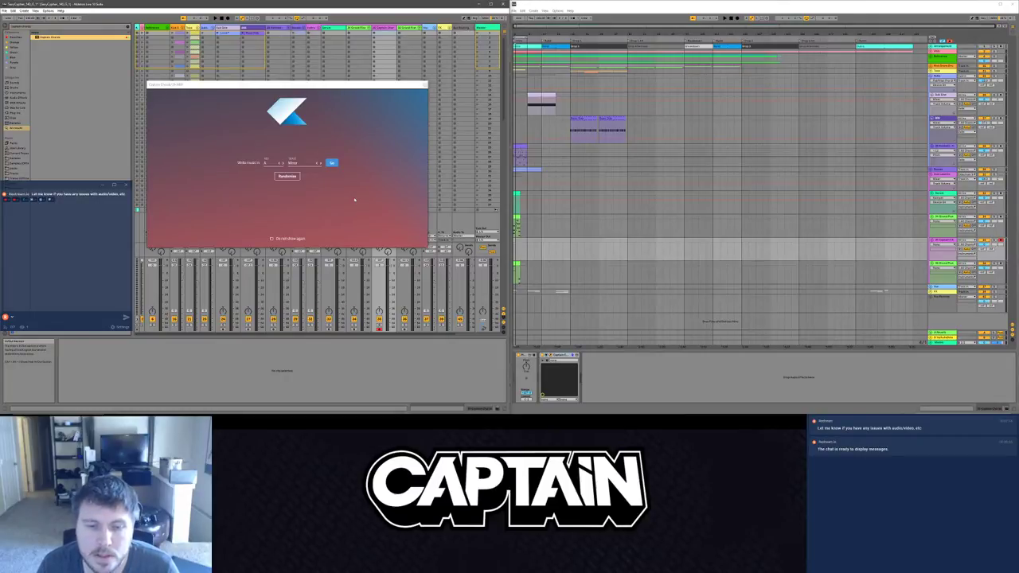
# Step: Switch to the web browser, open a new tab beside the Captain Chords window, and search for "reggae progressions"
pyautogui.moveTo(514, 404)
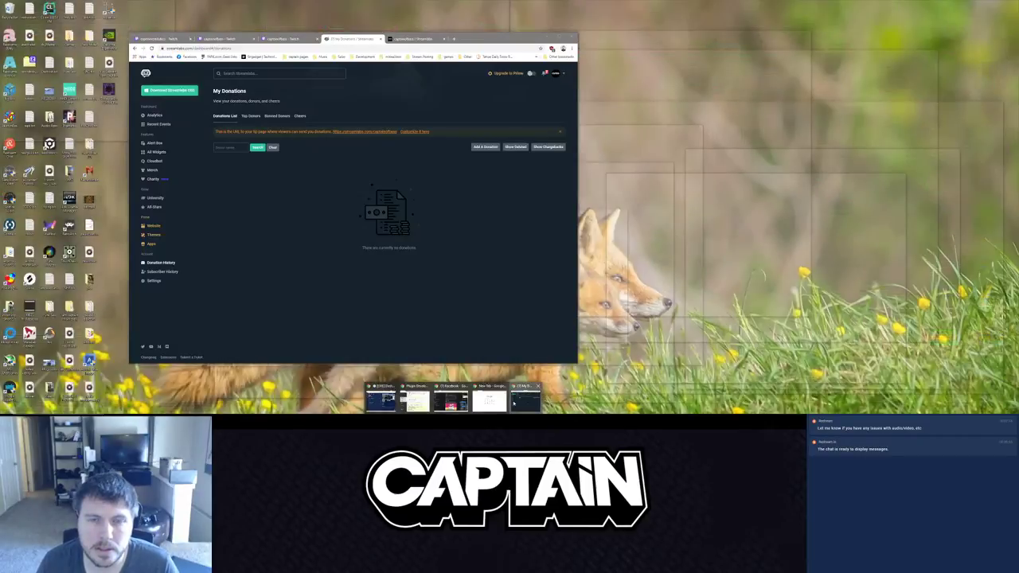
pyautogui.click(516, 402)
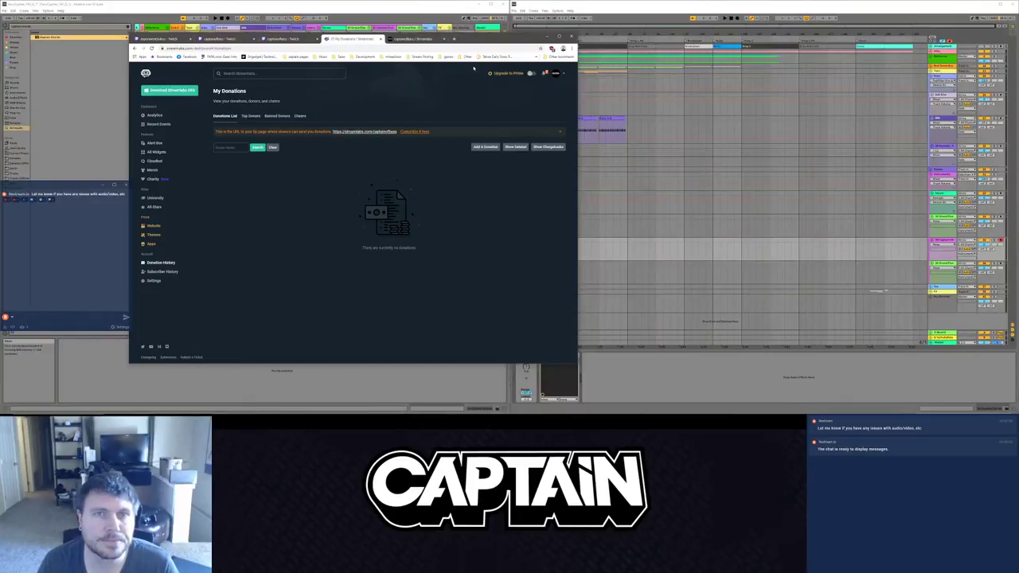
pyautogui.click(454, 39)
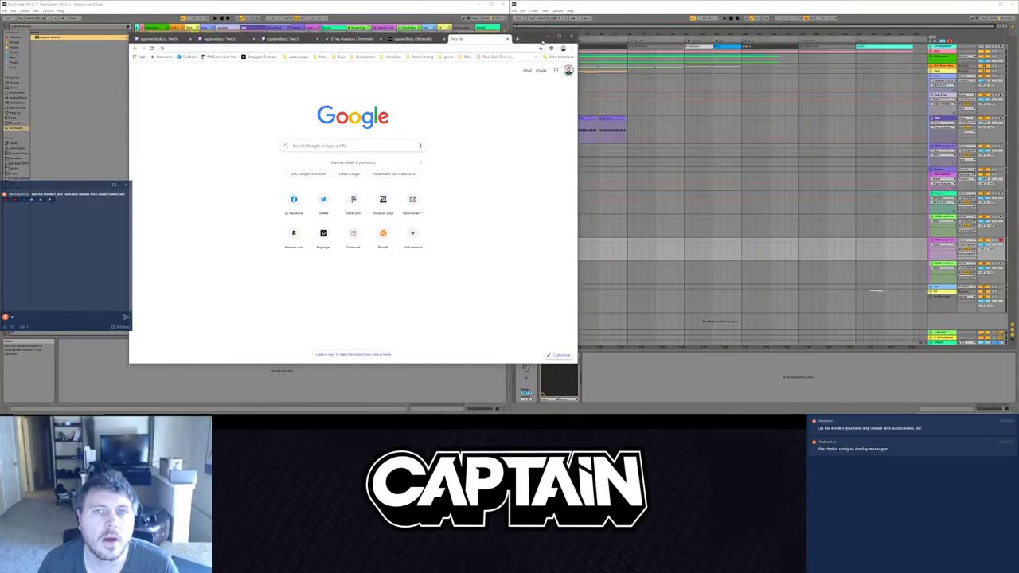
pyautogui.moveTo(478, 36); pyautogui.dragTo(836, 61)
pyautogui.write('re')
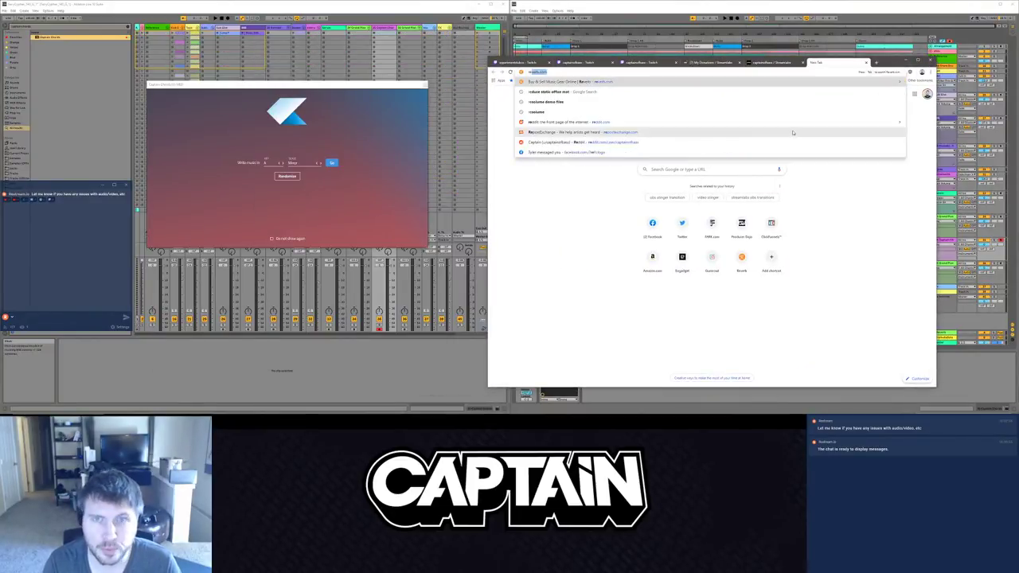
pyautogui.write('ggae')
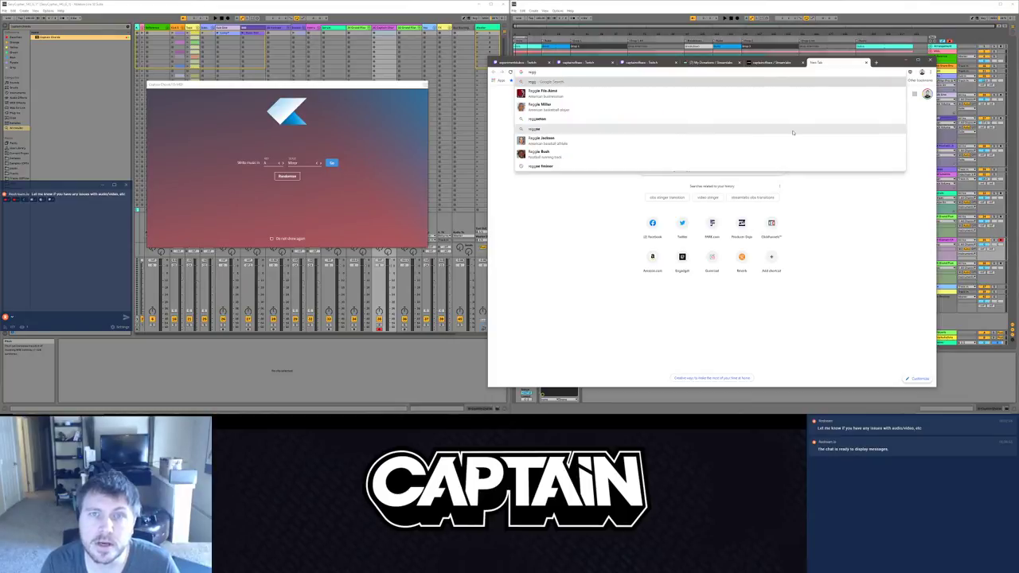
pyautogui.write(' progressions')
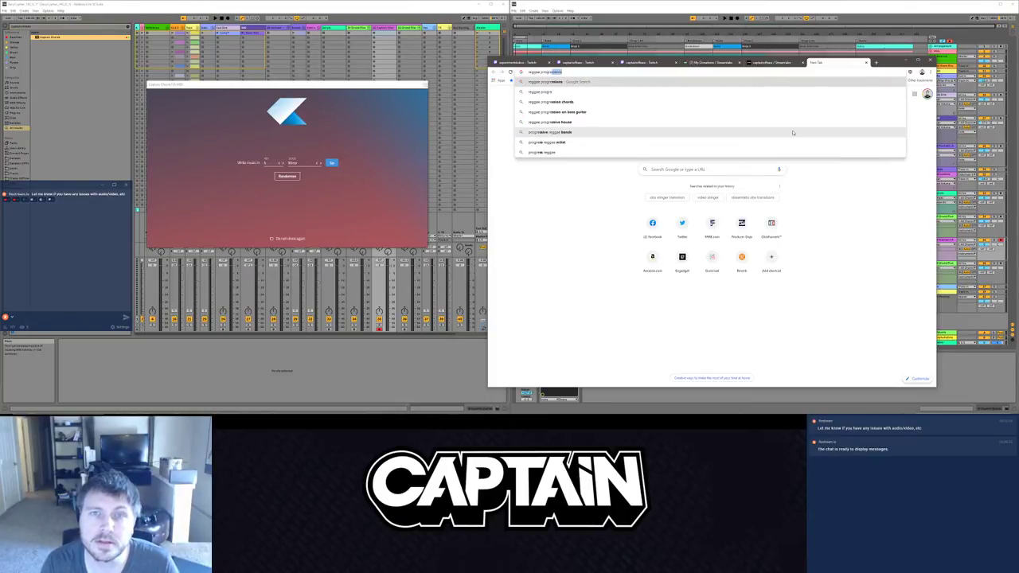
pyautogui.press('Return')
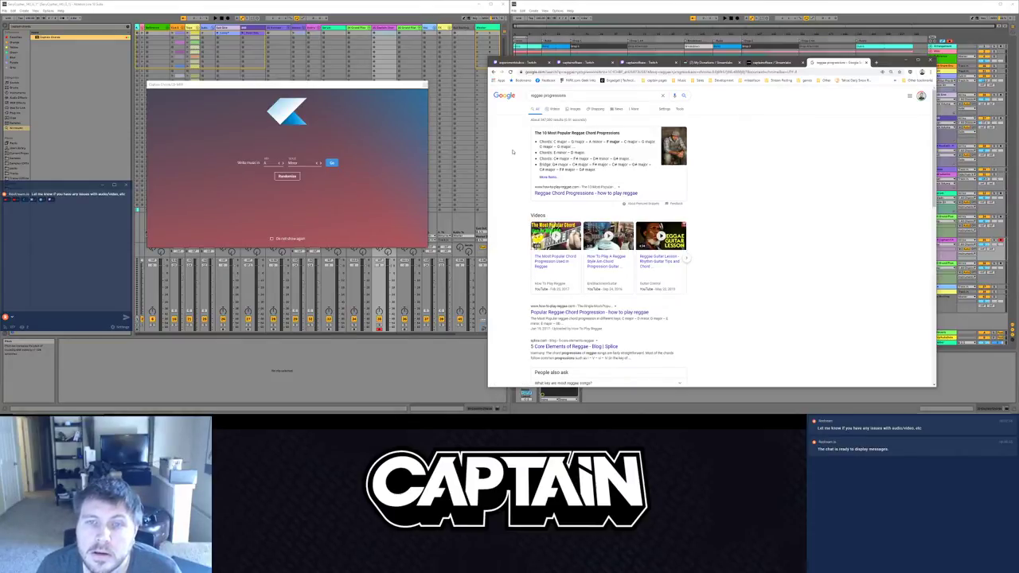
# Step: Read through the article "The 10 Most Popular Reggae Chord Progressions" and return to the search results
pyautogui.click(565, 193)
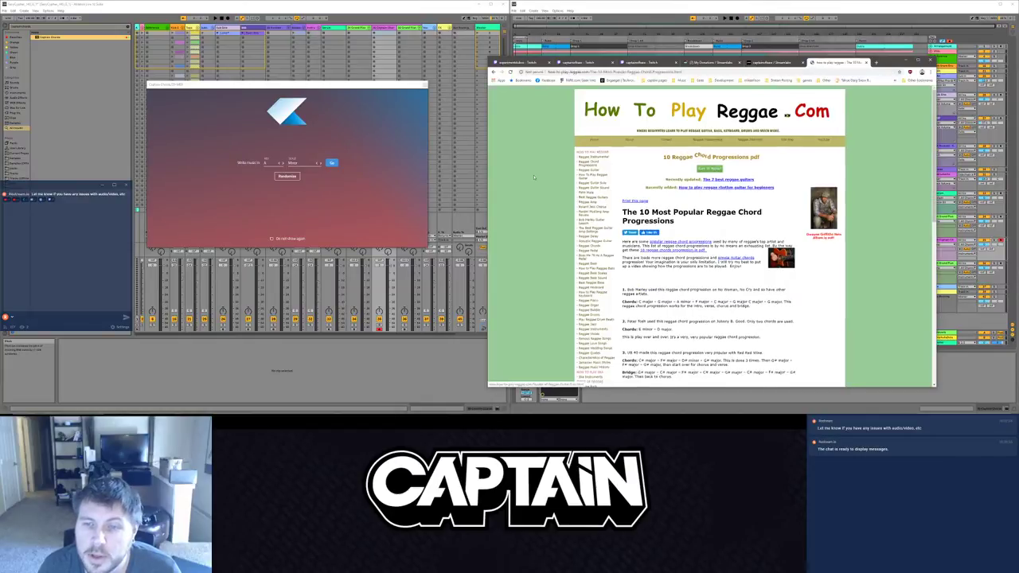
pyautogui.scroll(-3, 531, 176)
pyautogui.scroll(-1, 531, 176)
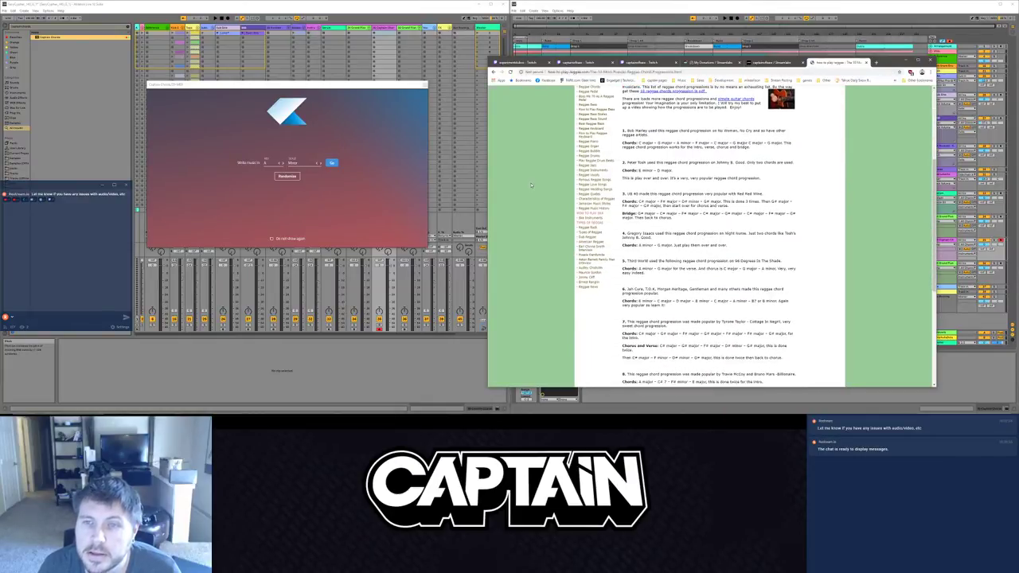
pyautogui.scroll(-5, 533, 185)
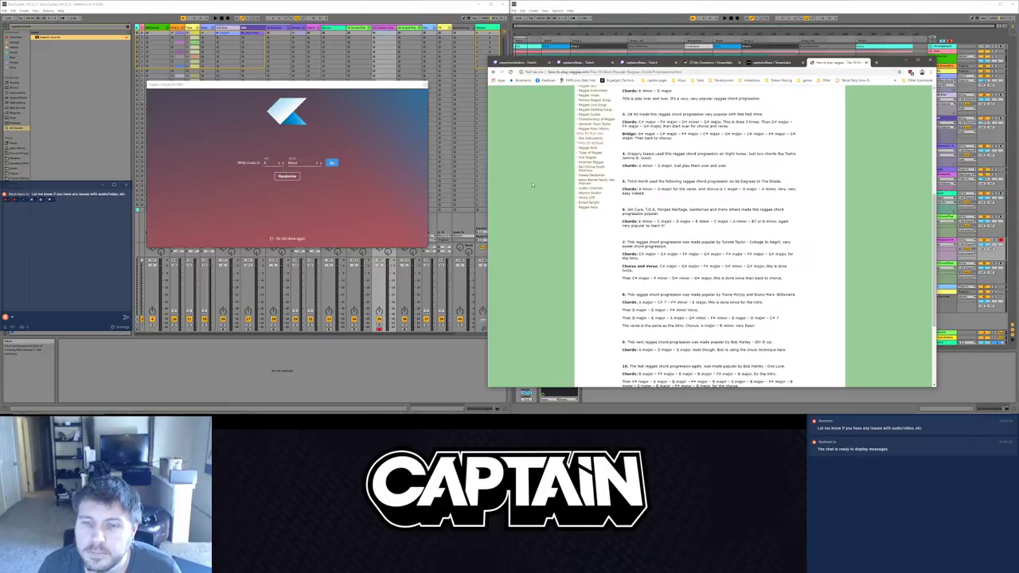
pyautogui.hotkey('alt', 'Left')
# Step: Open Splice's "5 Core Elements of Reggae" article and read its harmony, rhythm and instrumentation sections
pyautogui.scroll(-5, 535, 184)
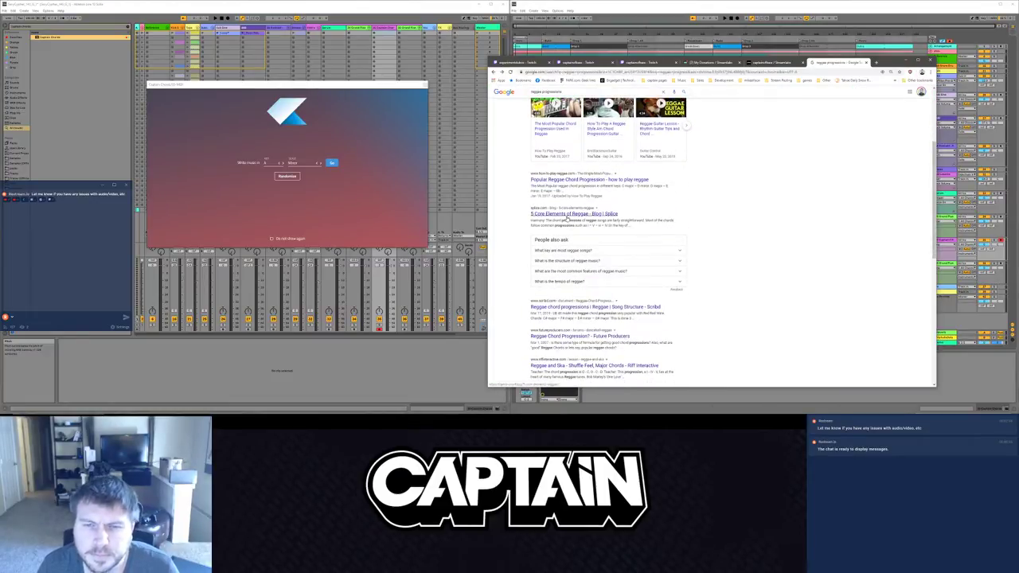
pyautogui.click(585, 215)
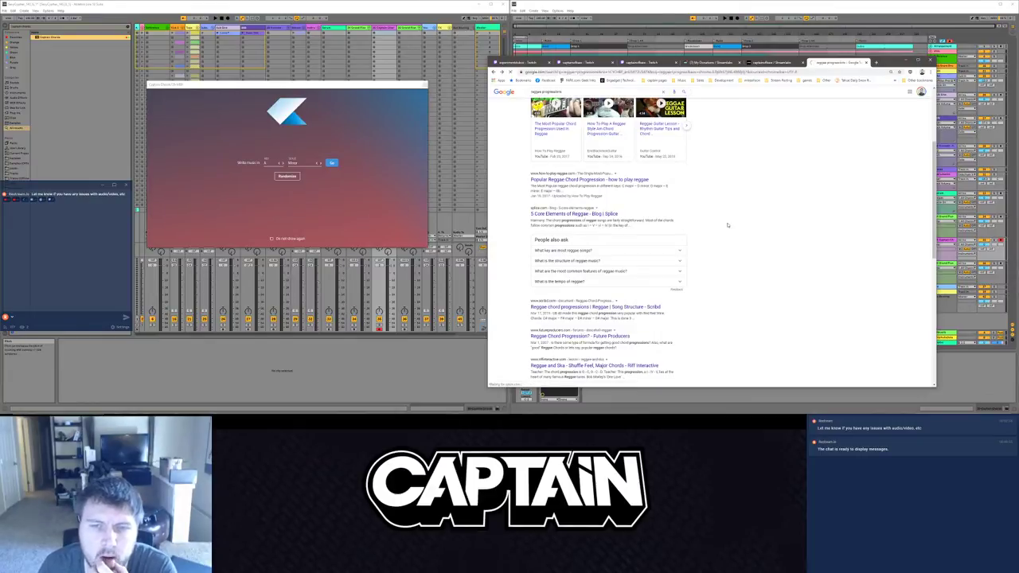
pyautogui.scroll(-15, 535, 197)
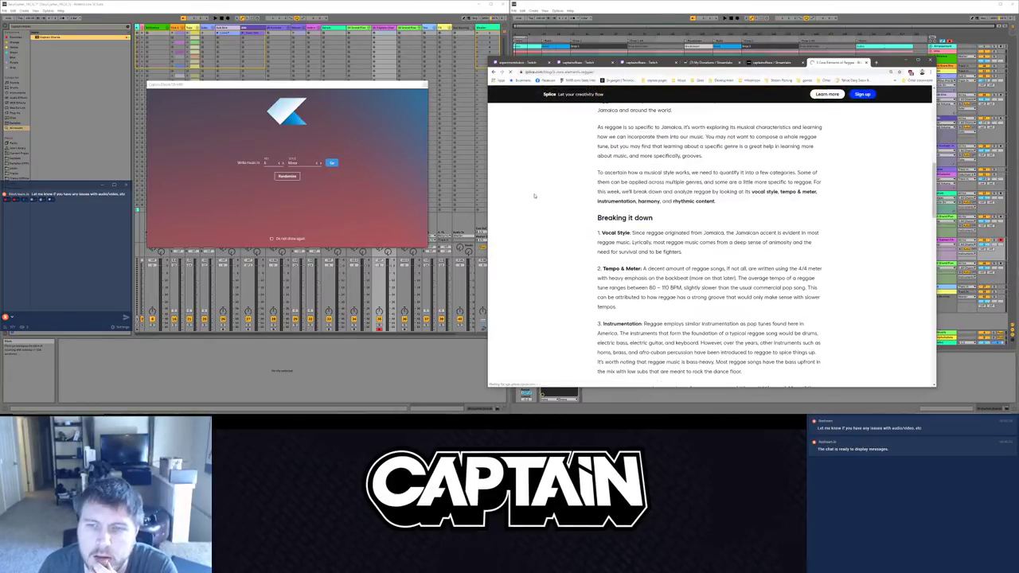
pyautogui.scroll(-3, 536, 195)
pyautogui.scroll(3, 536, 193)
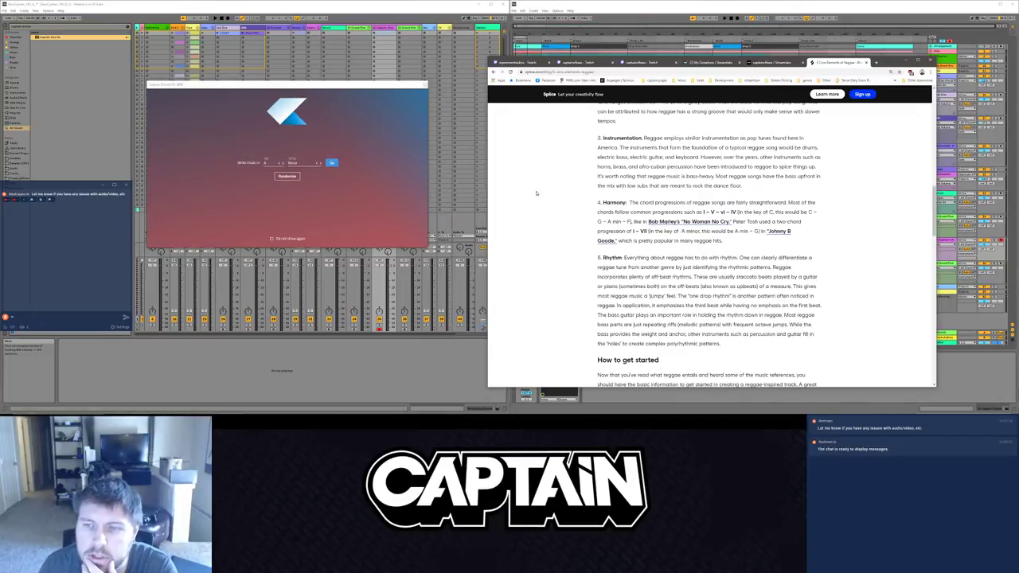
pyautogui.scroll(-15, 536, 194)
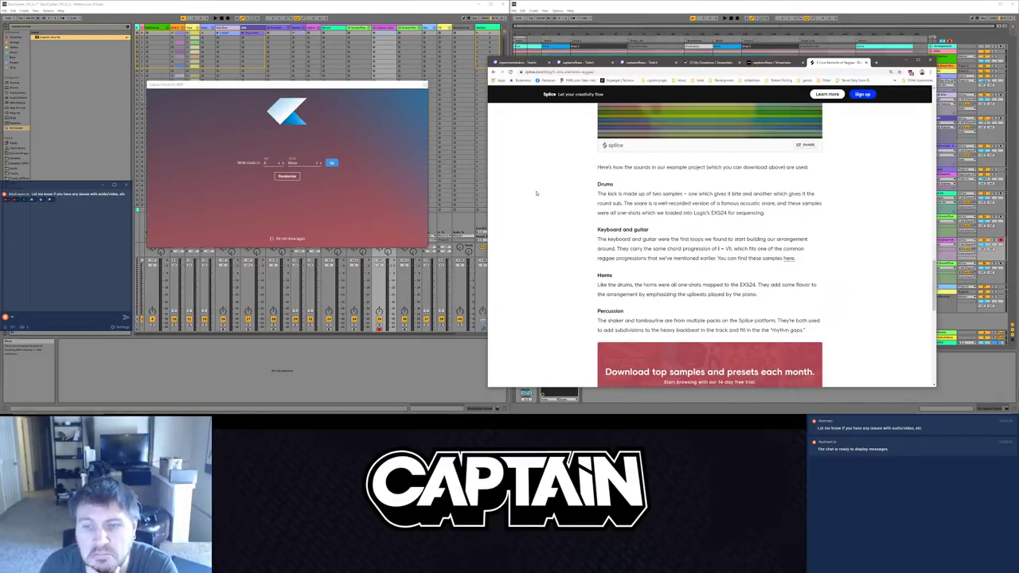
pyautogui.scroll(-10, 536, 192)
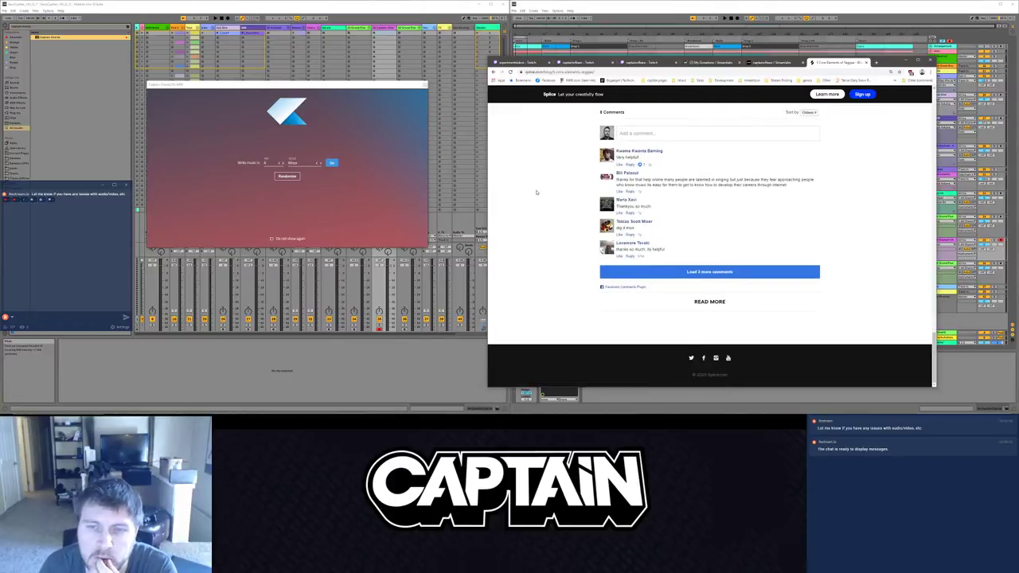
pyautogui.scroll(3, 740, 226)
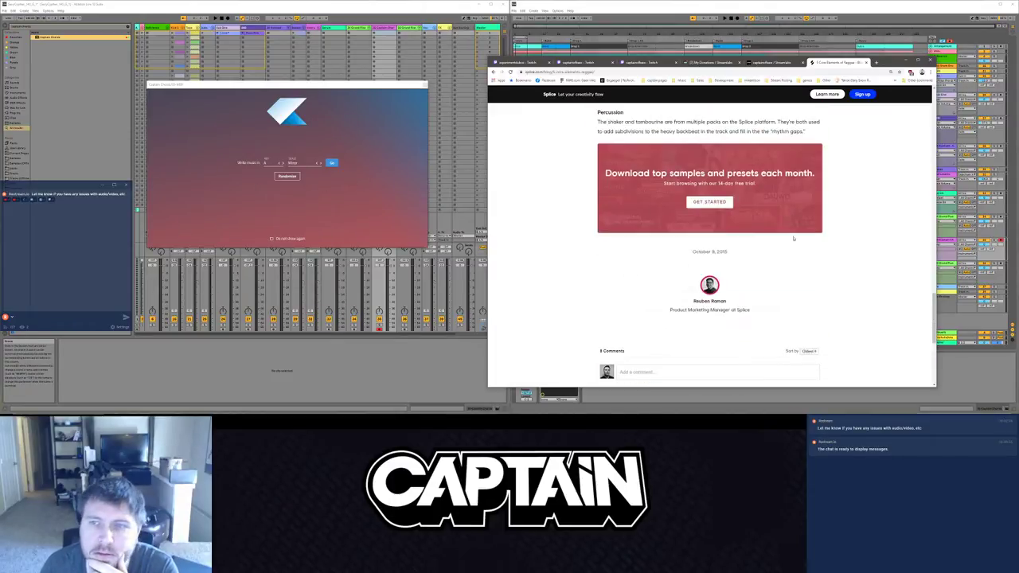
# Step: Try the Major Pentatonic scale in Captain Chords, and search for "scale moods" in a new browser tab
pyautogui.click(283, 165)
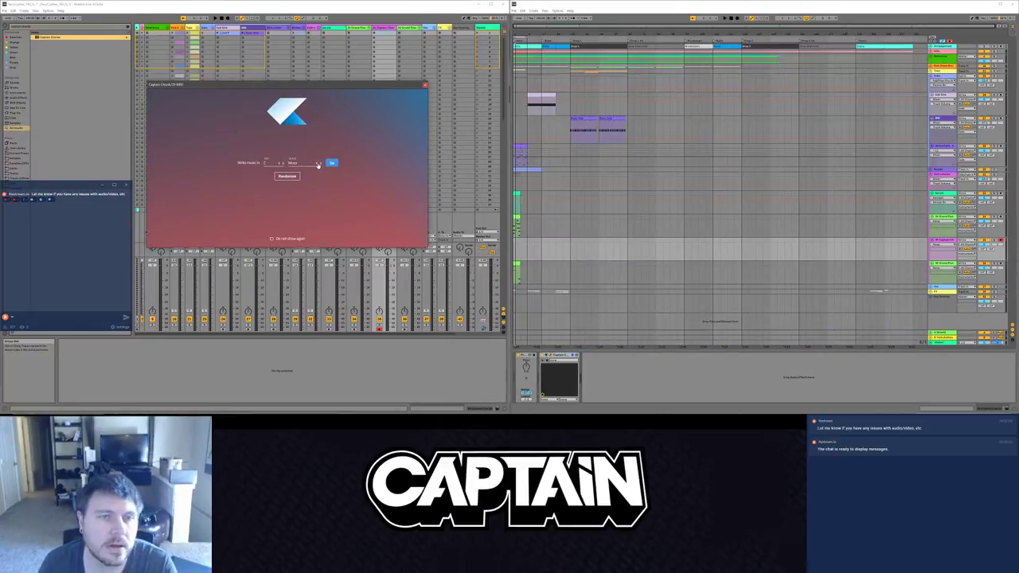
pyautogui.hotkey('alt', 'Tab')
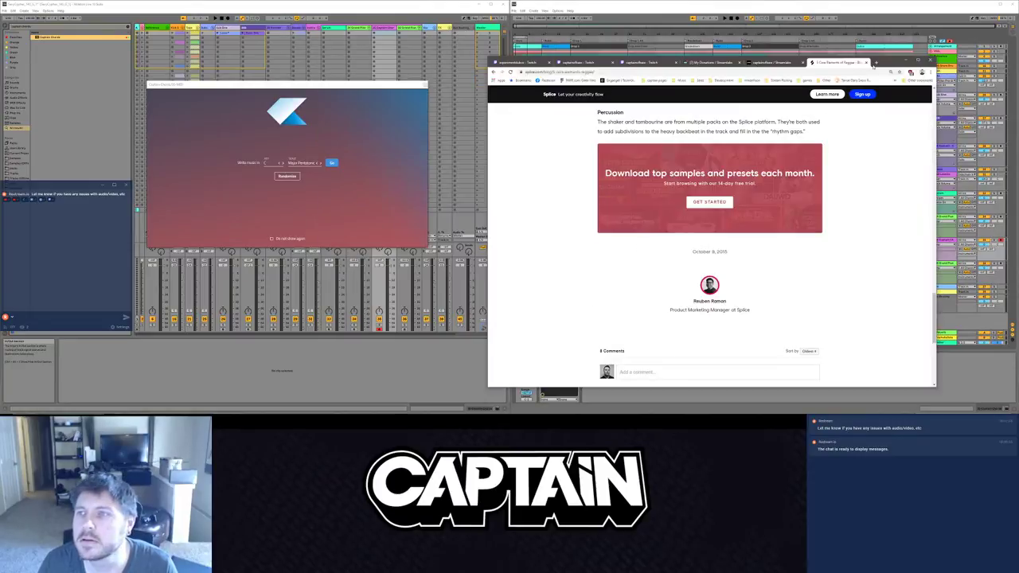
pyautogui.click(876, 63)
pyautogui.write('scale mod')
pyautogui.press('BackSpace')
pyautogui.write('ods')
pyautogui.press('Return')
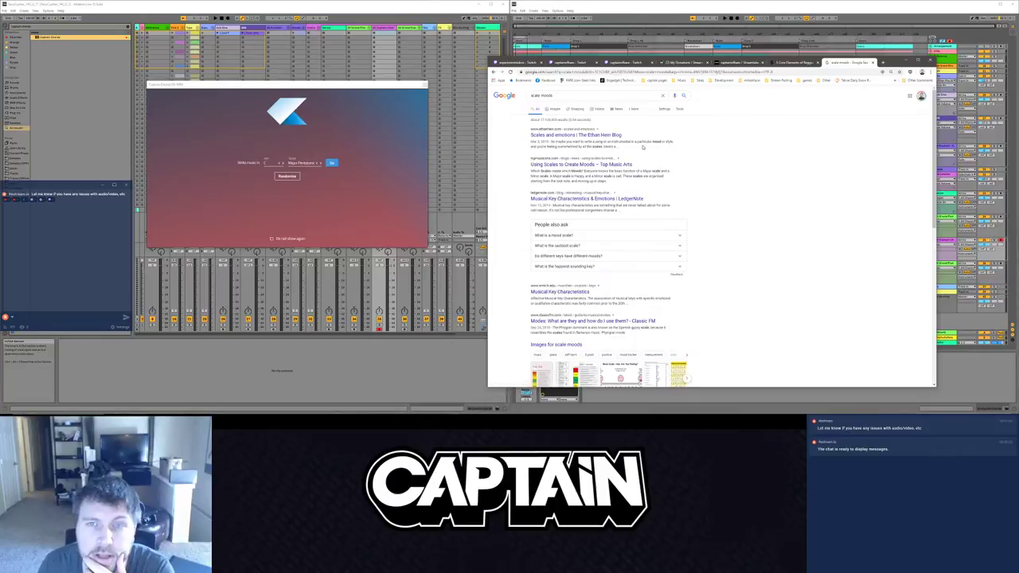
# Step: Open the "Scales and emotions" article and search its text for "pen"
pyautogui.click(607, 137)
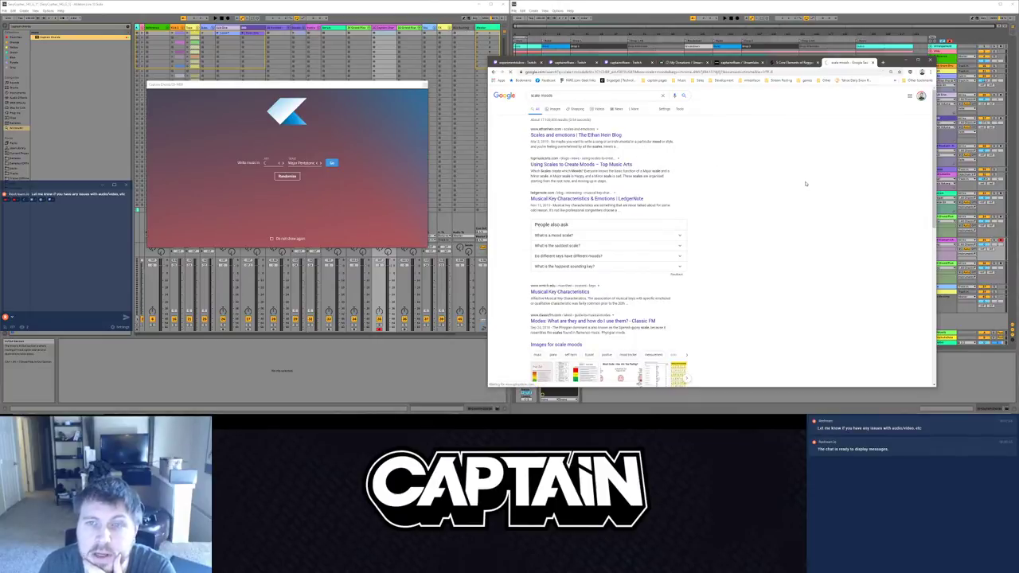
pyautogui.scroll(-5, 735, 213)
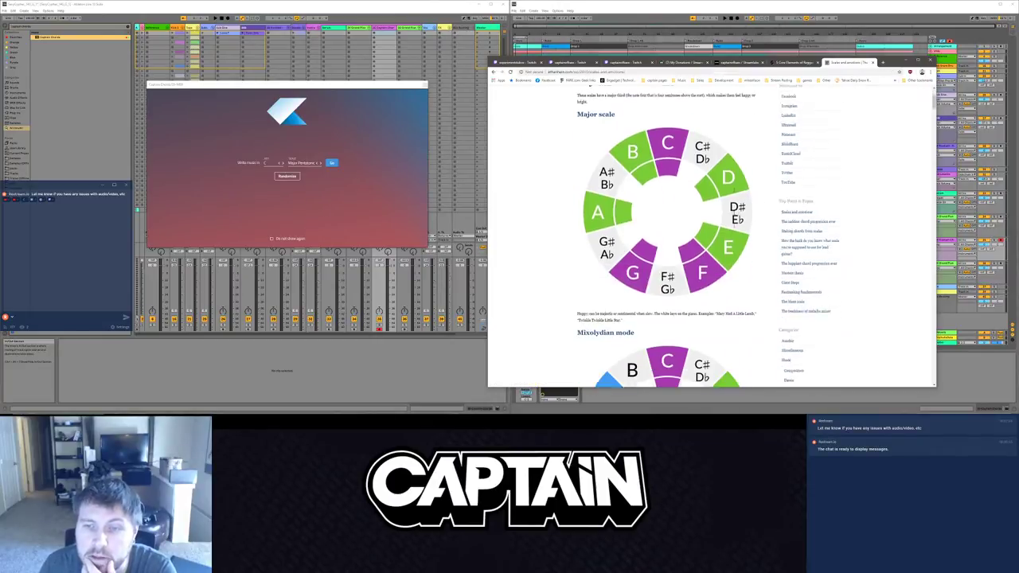
pyautogui.scroll(-3, 736, 213)
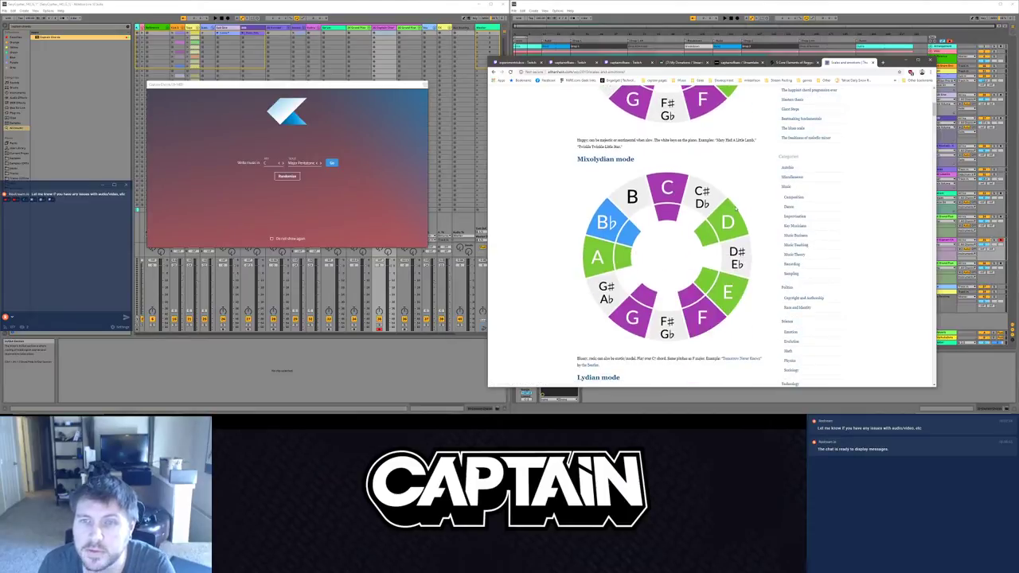
pyautogui.hotkey('ctrl', 'f')
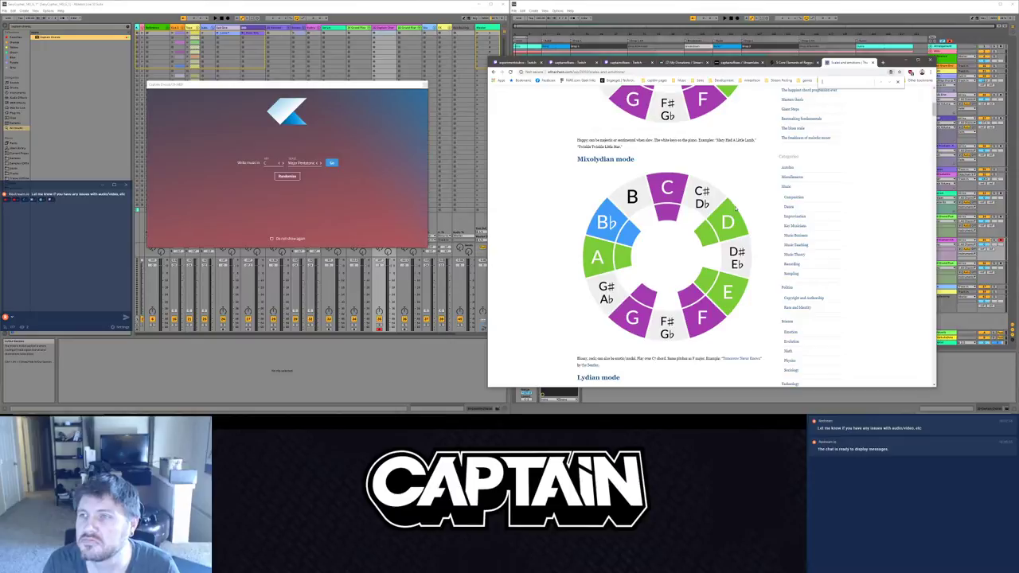
pyautogui.write('pen')
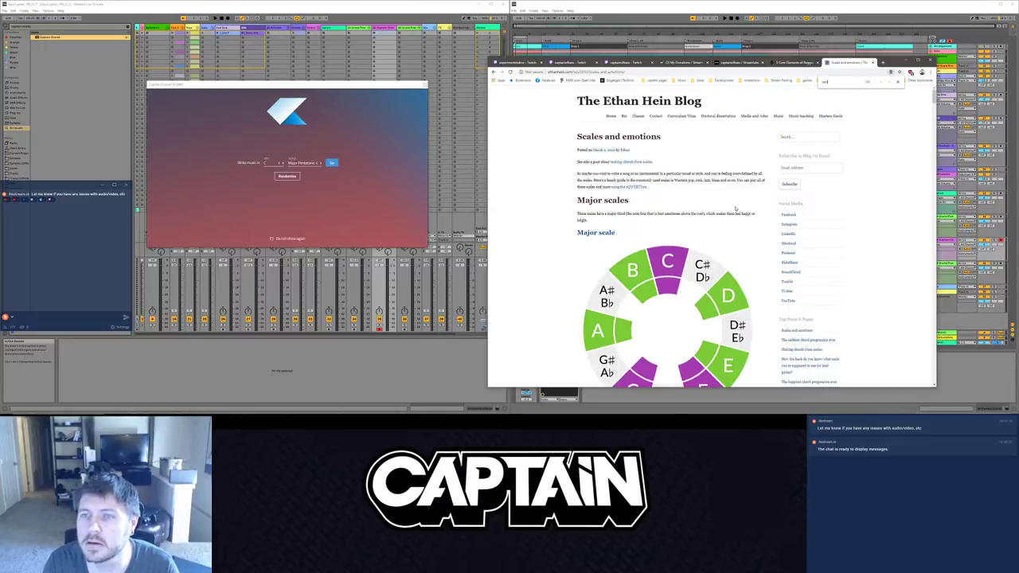
pyautogui.press('BackSpace')
pyautogui.press('BackSpace')
pyautogui.press('BackSpace')
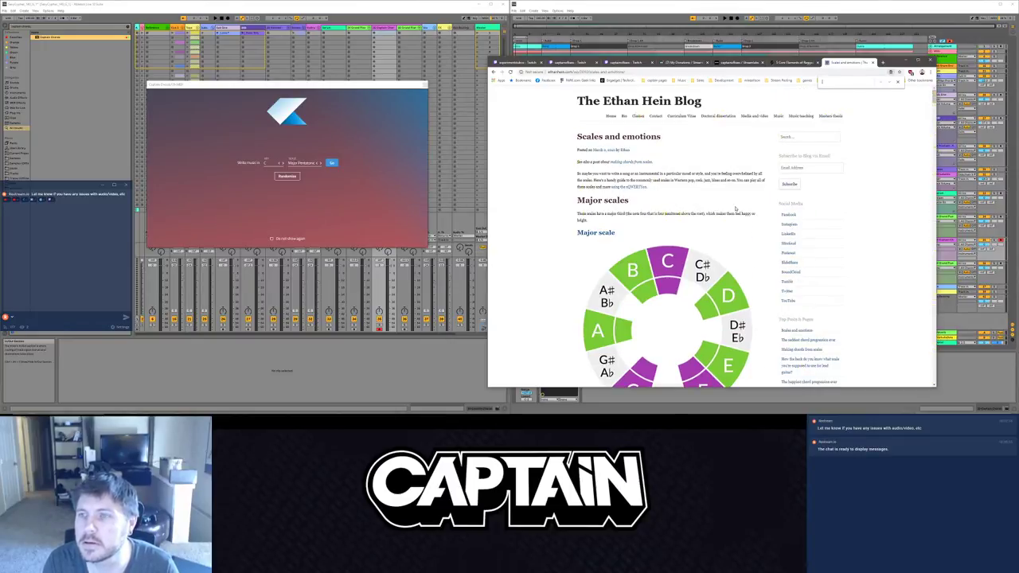
# Step: Look through the major, Mixolydian and Lydian scale descriptions in the article and return to the search results
pyautogui.scroll(-4, 722, 180)
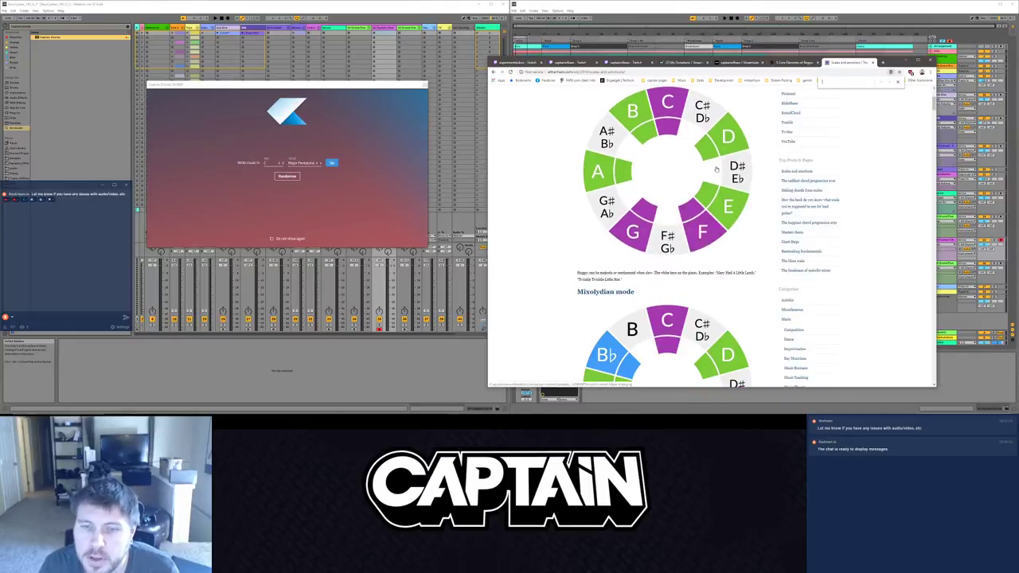
pyautogui.scroll(-15, 716, 169)
pyautogui.scroll(-4, 717, 169)
pyautogui.scroll(3, 722, 159)
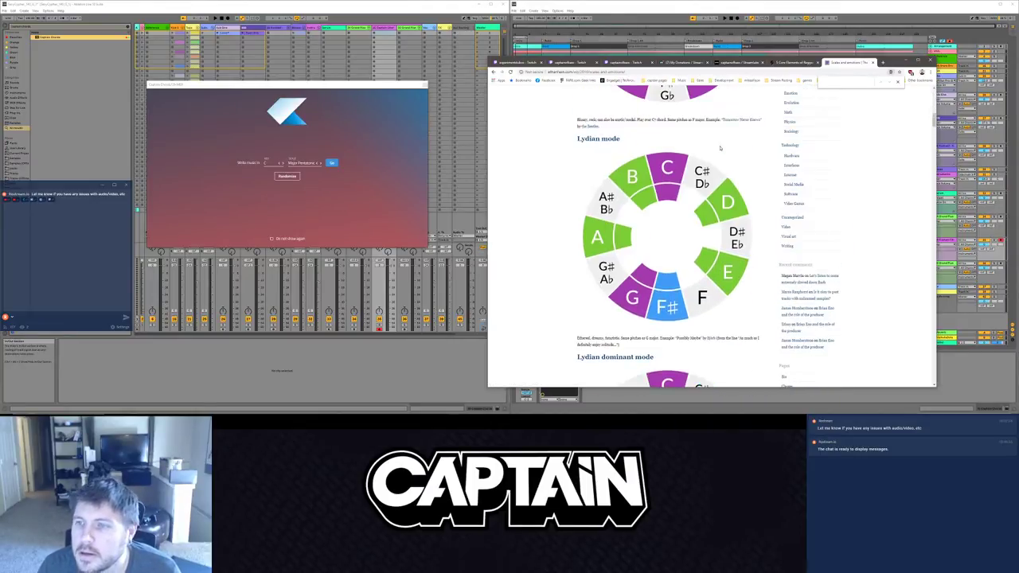
pyautogui.hotkey('alt', 'Left')
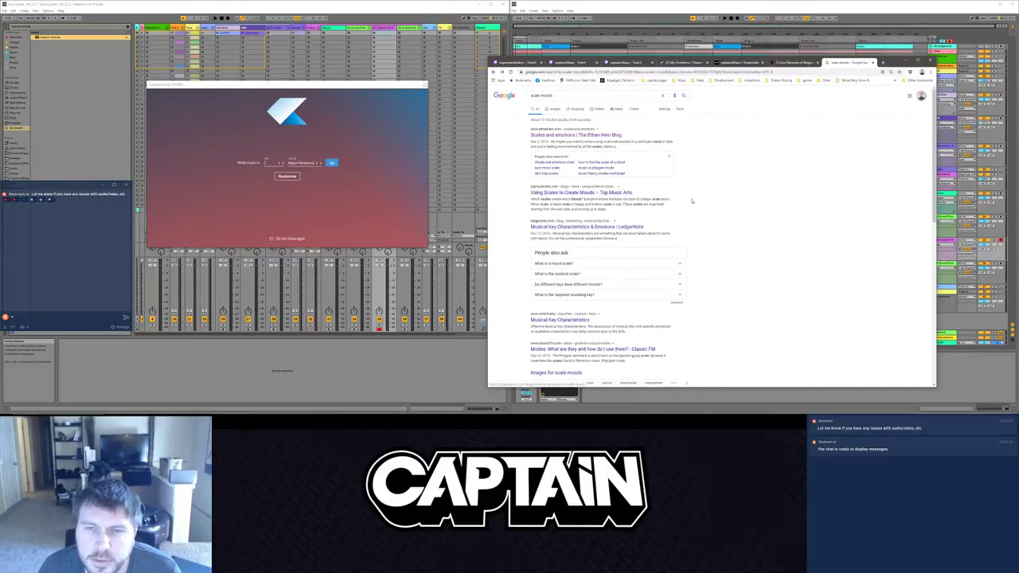
# Step: Check LedgerNote's "Musical Key Characteristics & Emotions" article, and open the "Emotions of the Musical Keys" page from the search results
pyautogui.scroll(-2, 726, 200)
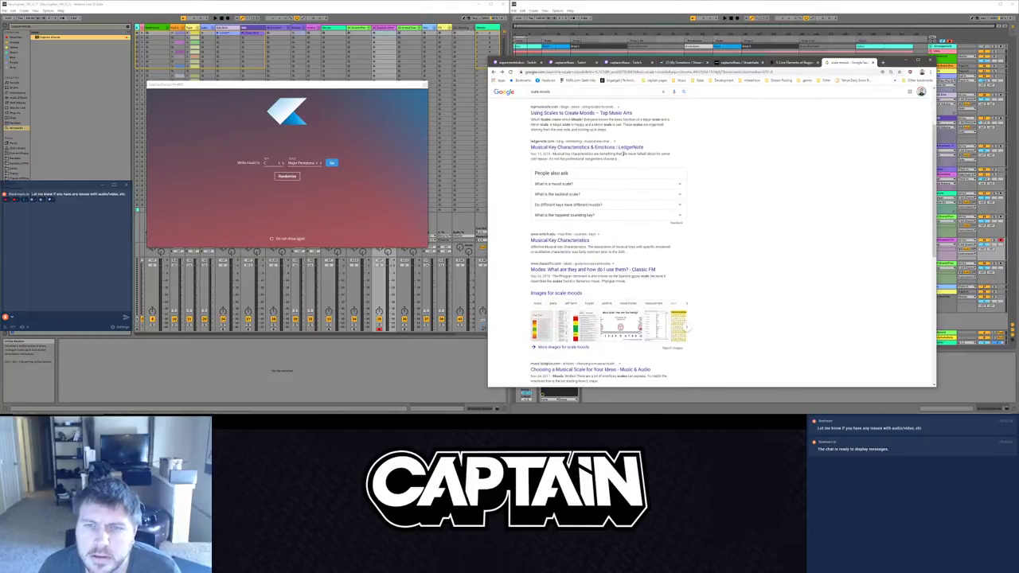
pyautogui.click(623, 150)
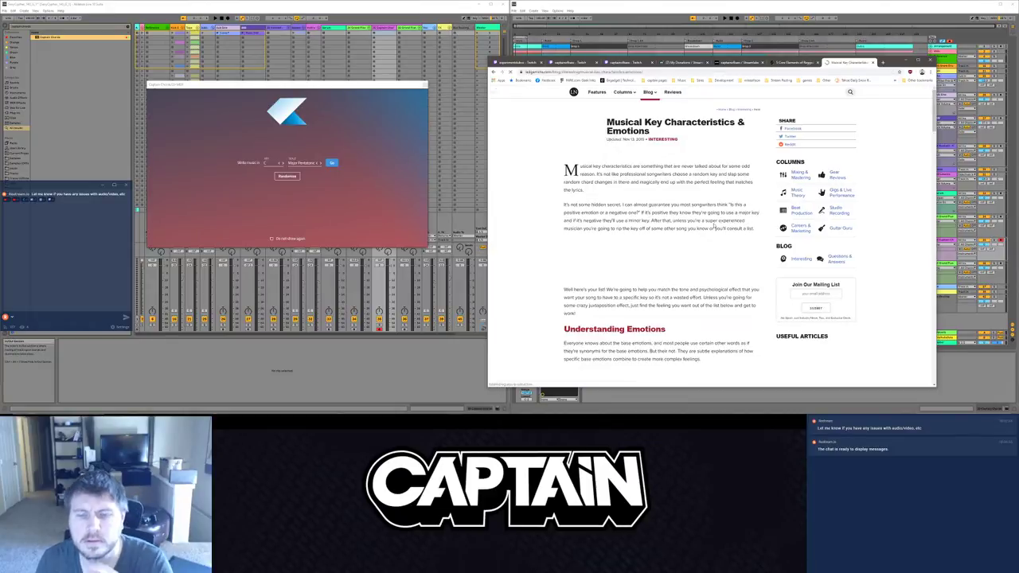
pyautogui.scroll(-3, 714, 227)
pyautogui.hotkey('alt', 'Left')
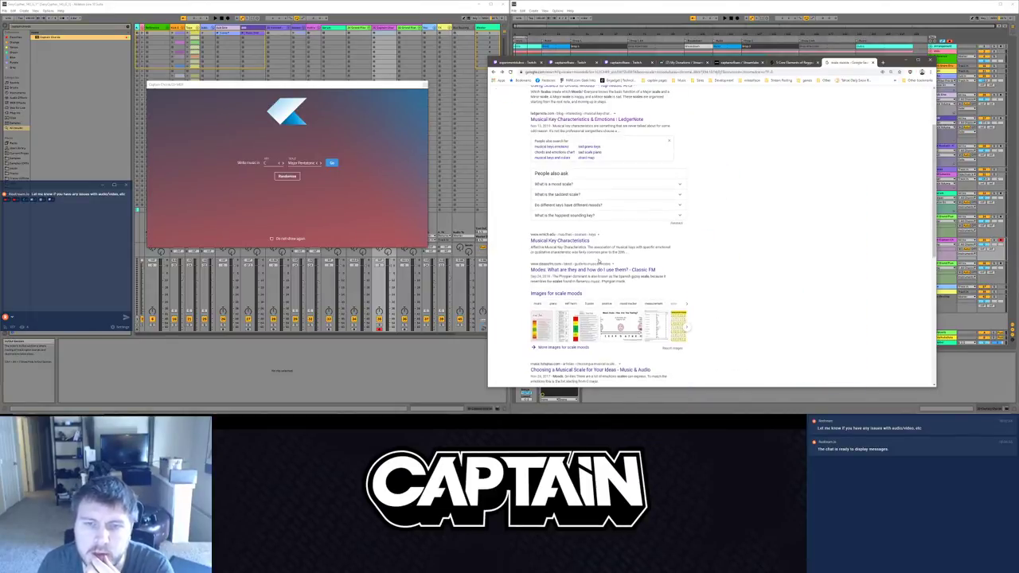
pyautogui.scroll(-5, 613, 261)
pyautogui.click(561, 213)
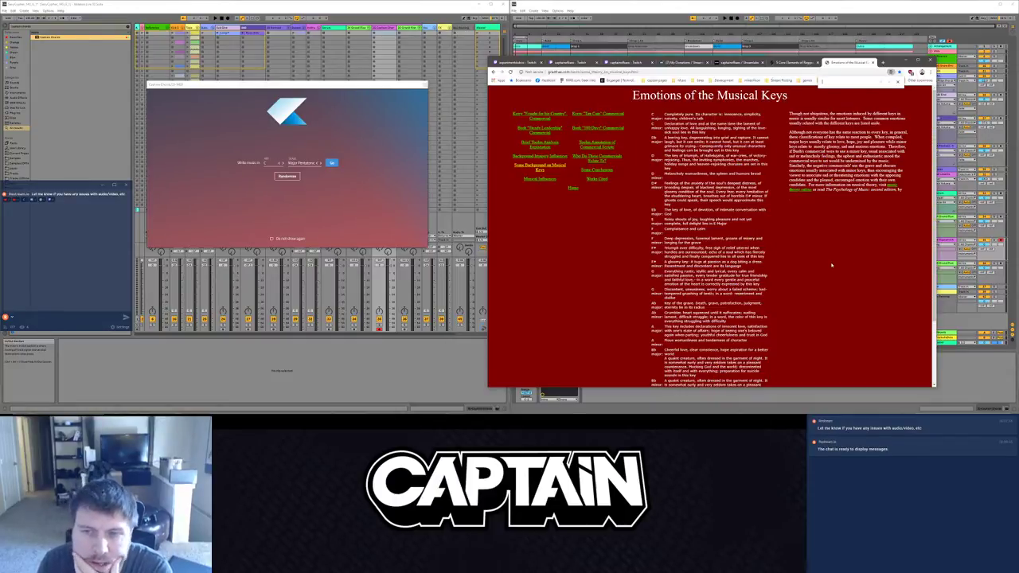
# Step: Set Captain Chords to the key of Eb with the Major scale and start writing in it
pyautogui.click(281, 164)
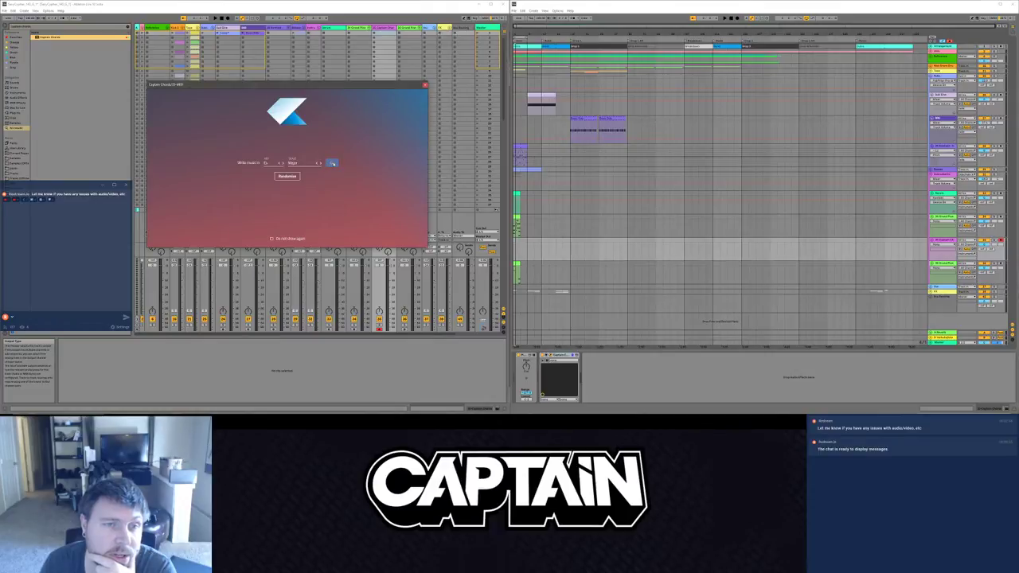
pyautogui.click(331, 163)
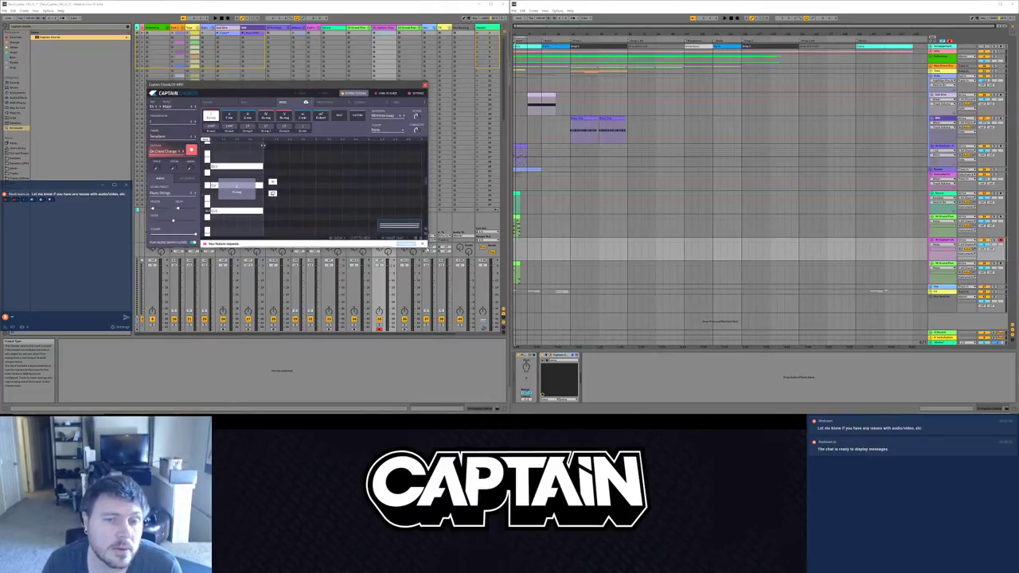
# Step: Enlarge the Captain Chords window and consult the Harmony section of Splice's reggae article for common chord progressions
pyautogui.moveTo(425, 245); pyautogui.dragTo(500, 313)
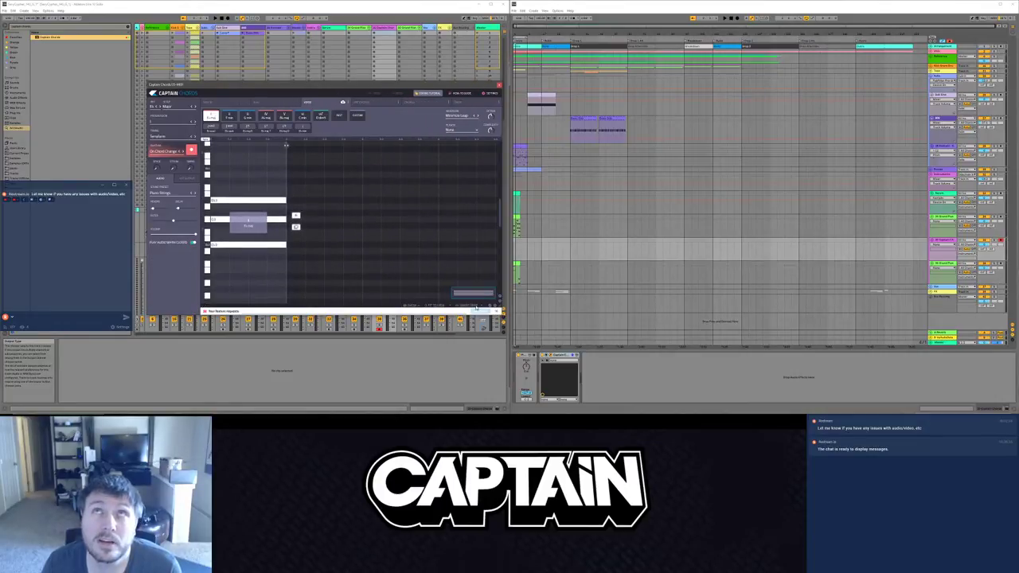
pyautogui.hotkey('alt', 'Tab')
pyautogui.hotkey('alt', 'Tab')
pyautogui.hotkey('alt', 'Tab')
pyautogui.hotkey('alt', 'Tab')
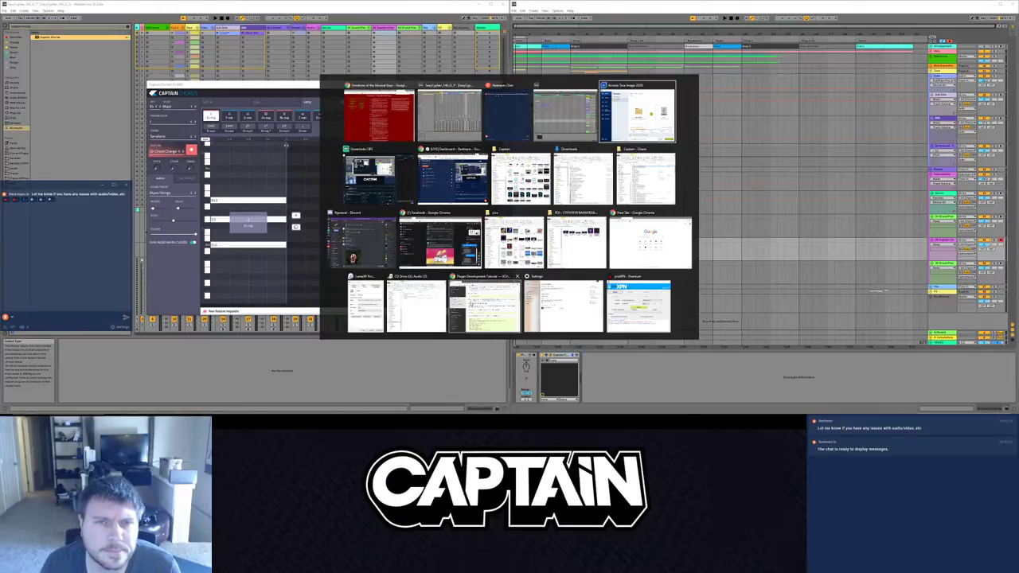
pyautogui.hotkey('alt', 'shift', 'Tab')
pyautogui.hotkey('alt', 'shift', 'Tab')
pyautogui.hotkey('alt', 'shift', 'Tab')
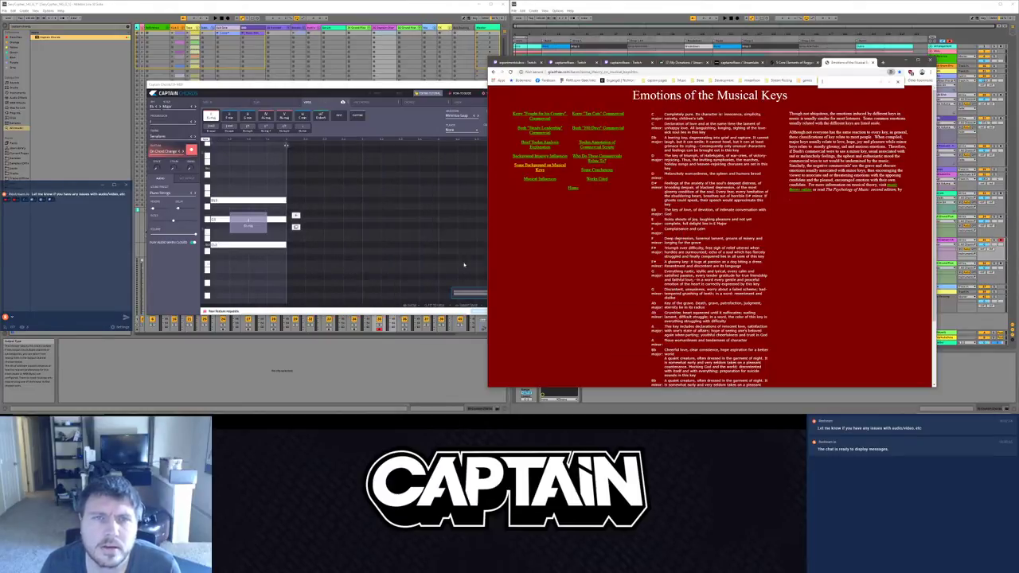
pyautogui.click(797, 63)
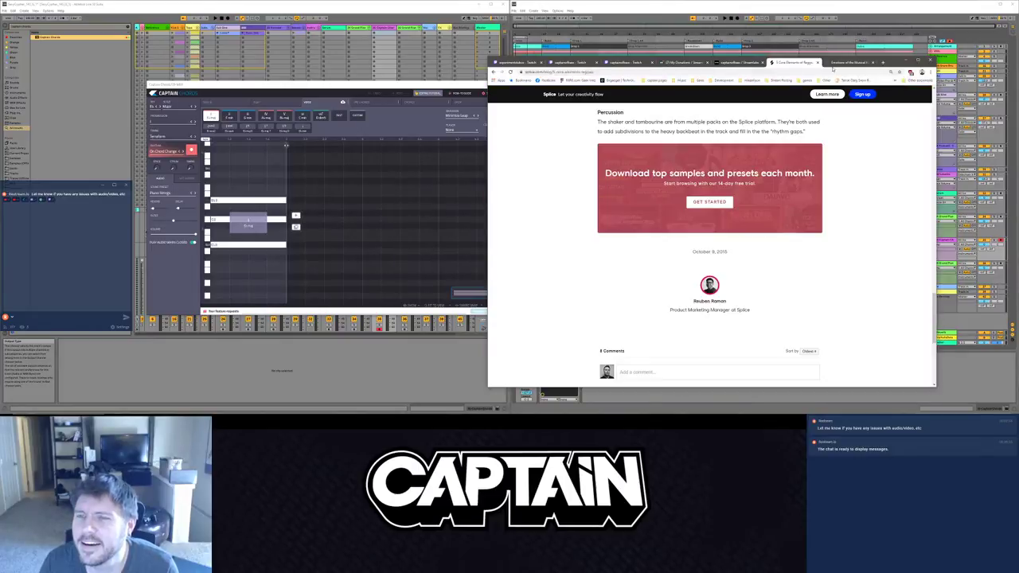
pyautogui.scroll(15, 848, 183)
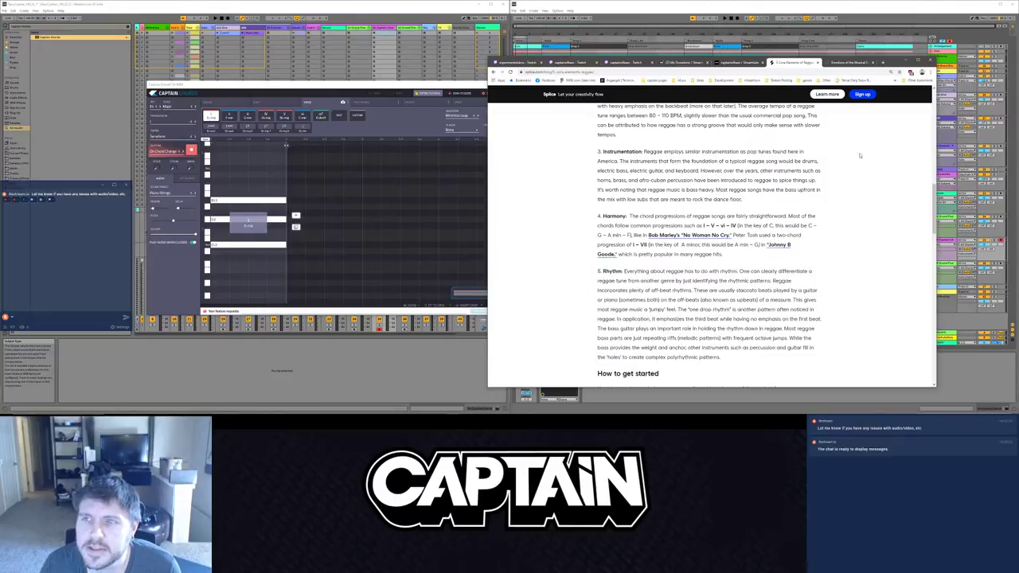
pyautogui.click(398, 93)
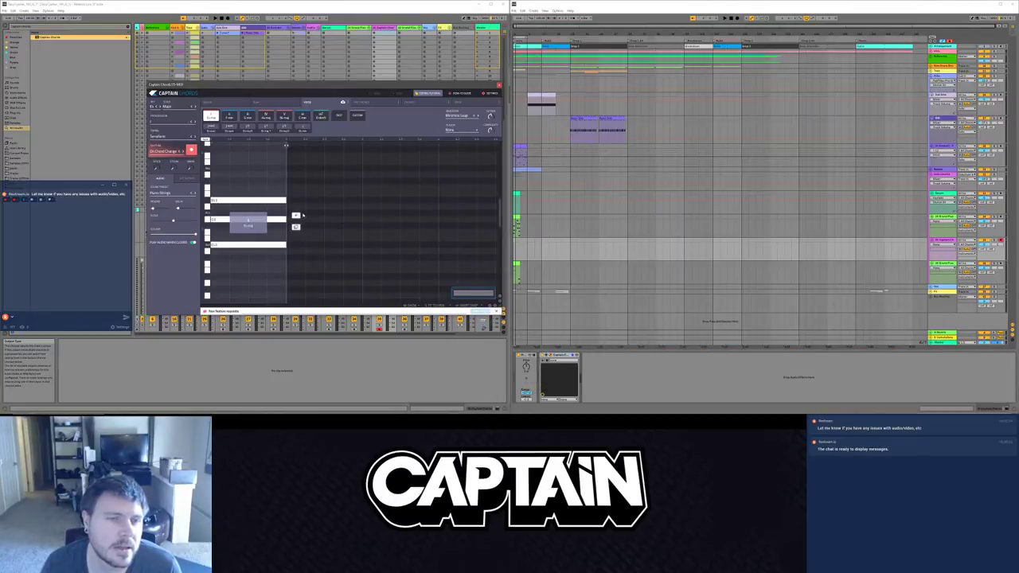
# Step: Add V, vi and IV chords after the I chord in Captain Chords, audition them, and change the fourth chord to ii
pyautogui.click(297, 215)
pyautogui.click(266, 115)
pyautogui.click(284, 116)
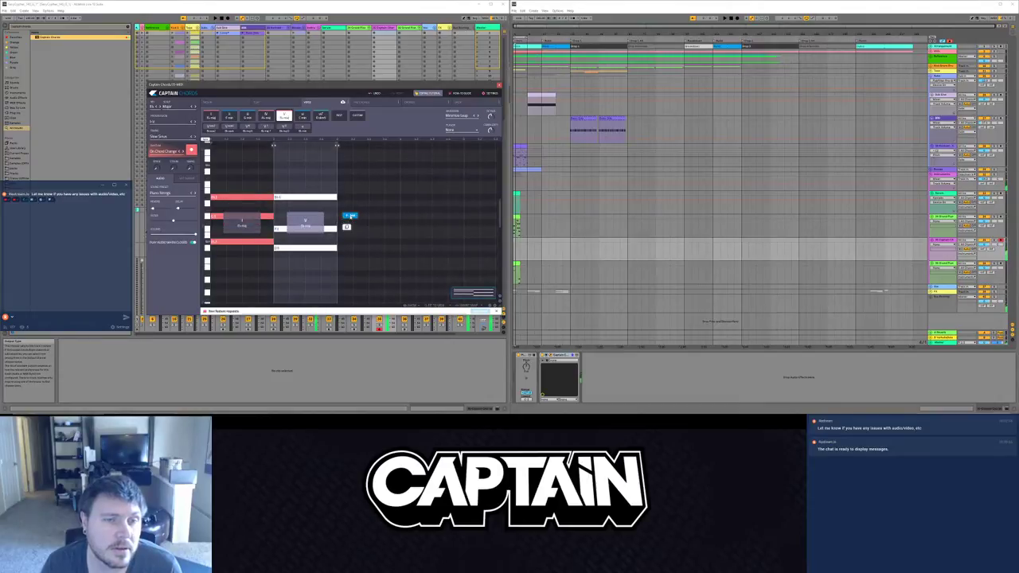
pyautogui.click(350, 215)
pyautogui.click(302, 116)
pyautogui.click(409, 215)
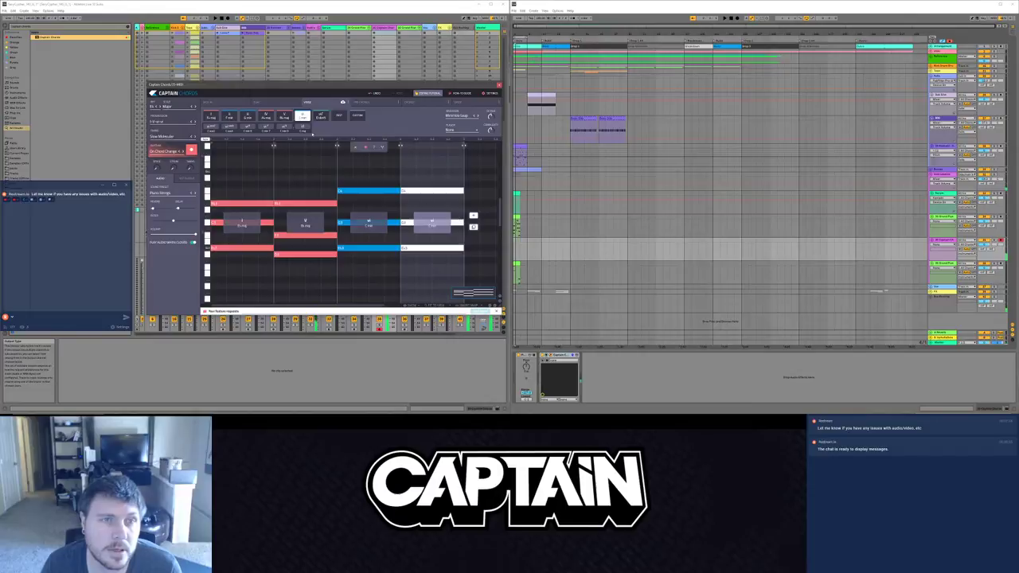
pyautogui.click(266, 116)
pyautogui.press('space')
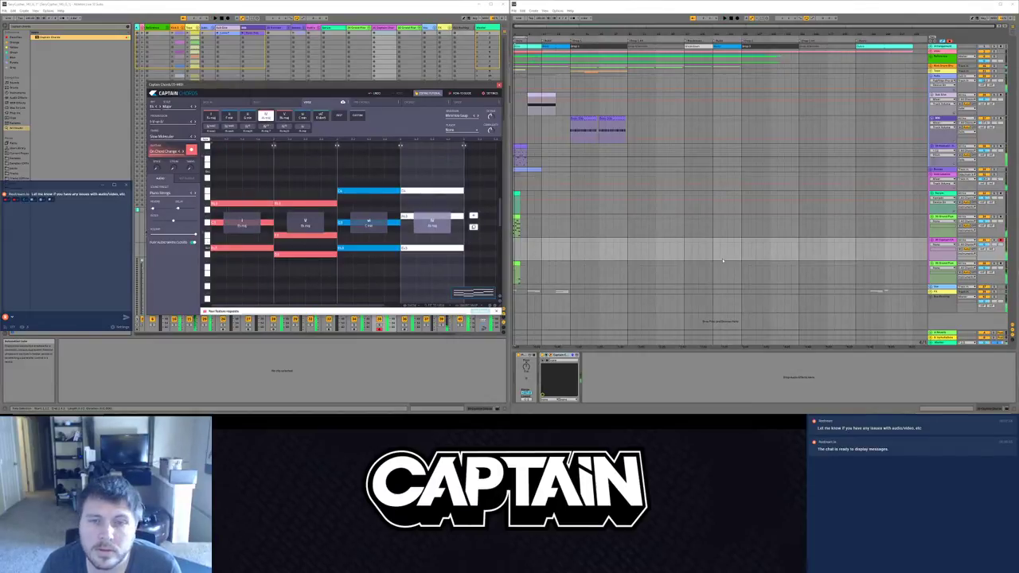
pyautogui.click(229, 117)
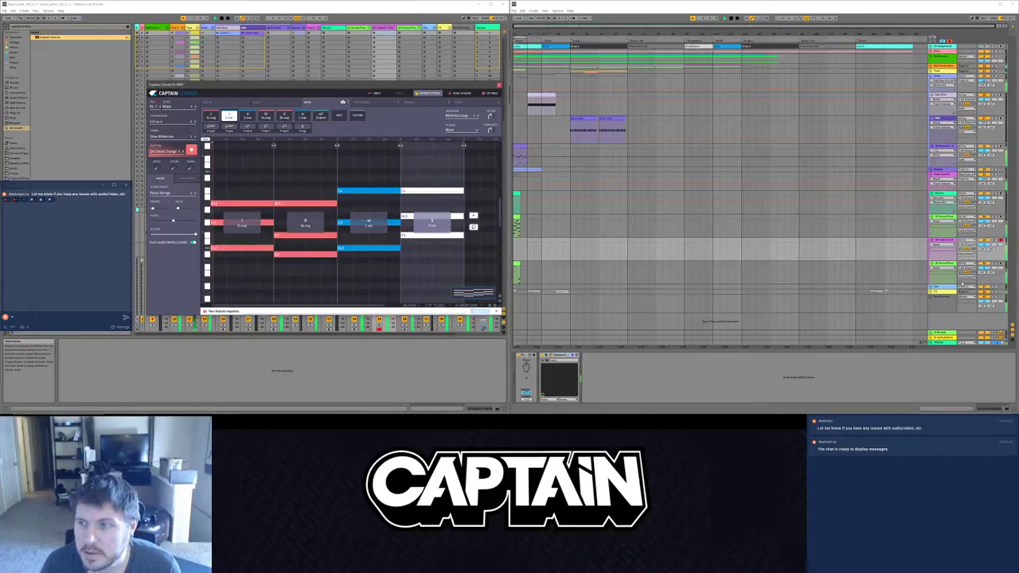
# Step: Export the progression as a MIDI clip without its tempo data and move it onto the lower Grand Piano track
pyautogui.click(936, 243)
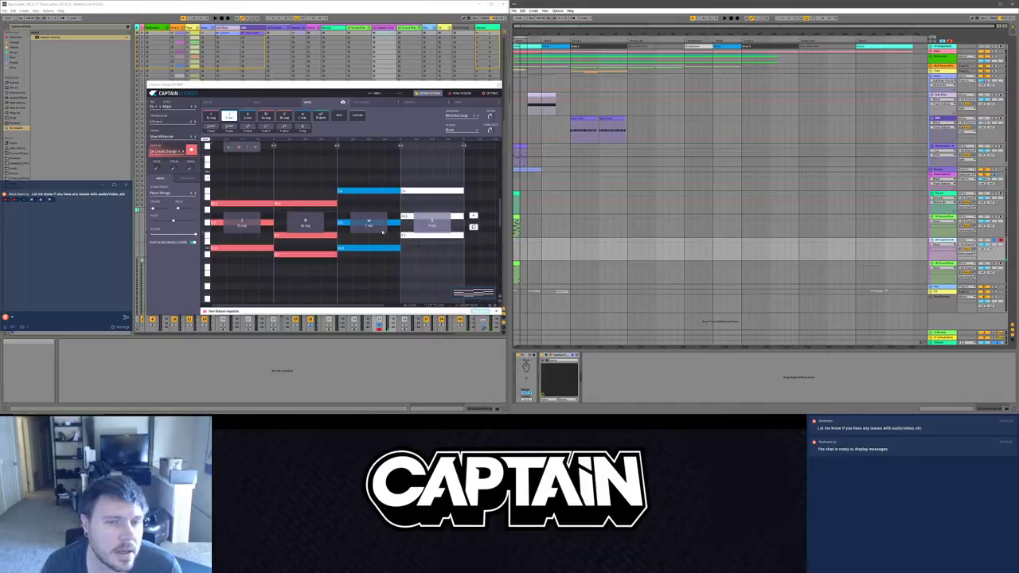
pyautogui.moveTo(474, 295); pyautogui.dragTo(517, 275)
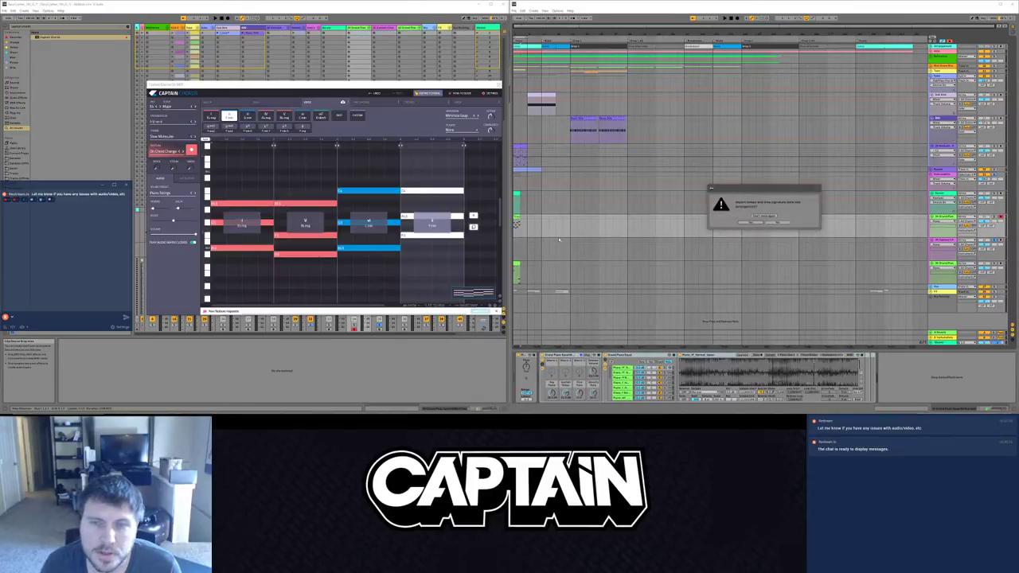
pyautogui.click(779, 224)
pyautogui.press('space')
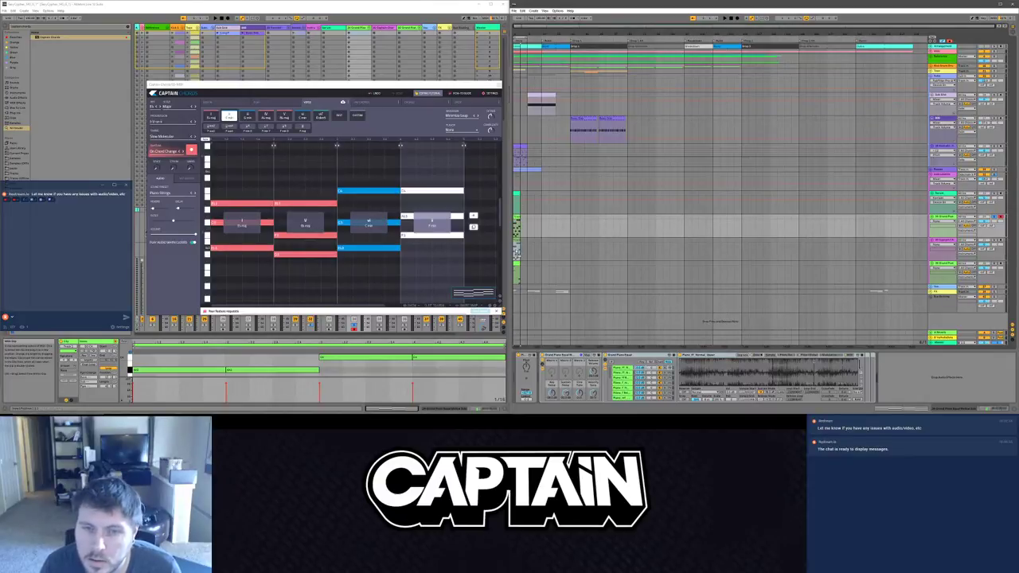
pyautogui.moveTo(516, 254); pyautogui.dragTo(516, 273)
# Step: Enlarge the clip's note editor, move the Captain Chords window clear of it, and play the clip
pyautogui.moveTo(349, 336); pyautogui.dragTo(347, 218)
pyautogui.moveTo(343, 84); pyautogui.dragTo(788, 128)
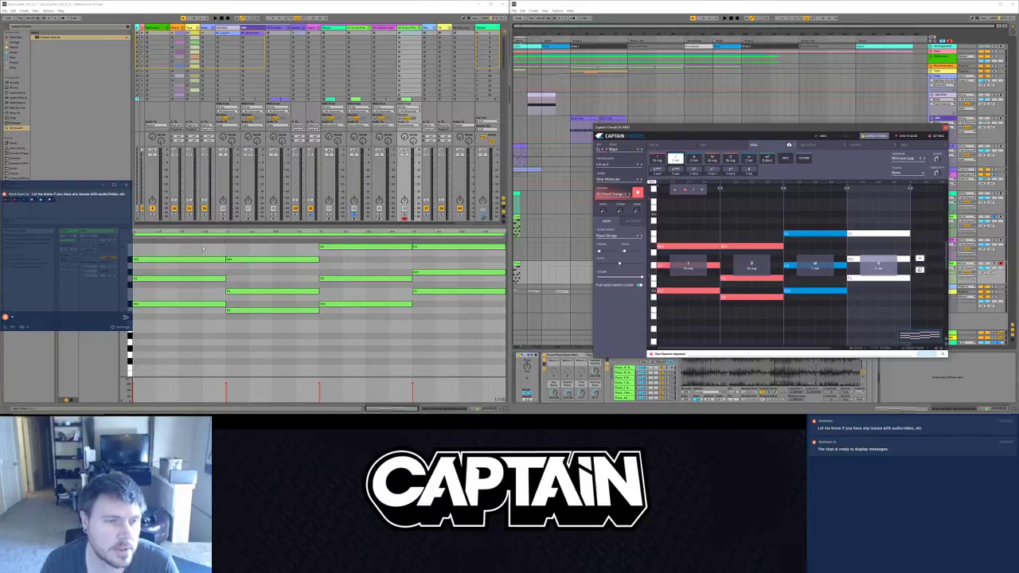
pyautogui.click(204, 252)
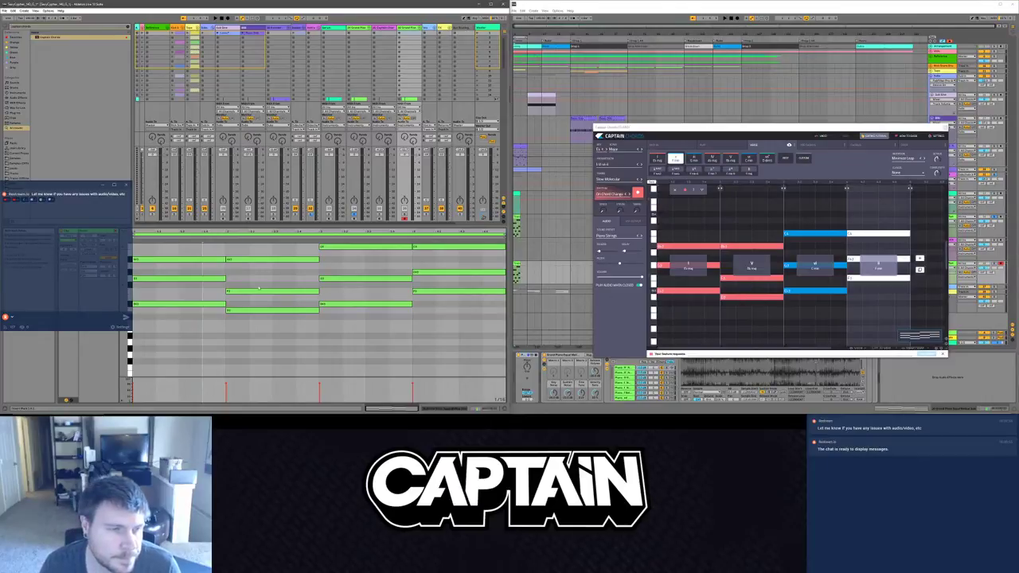
pyautogui.press('space')
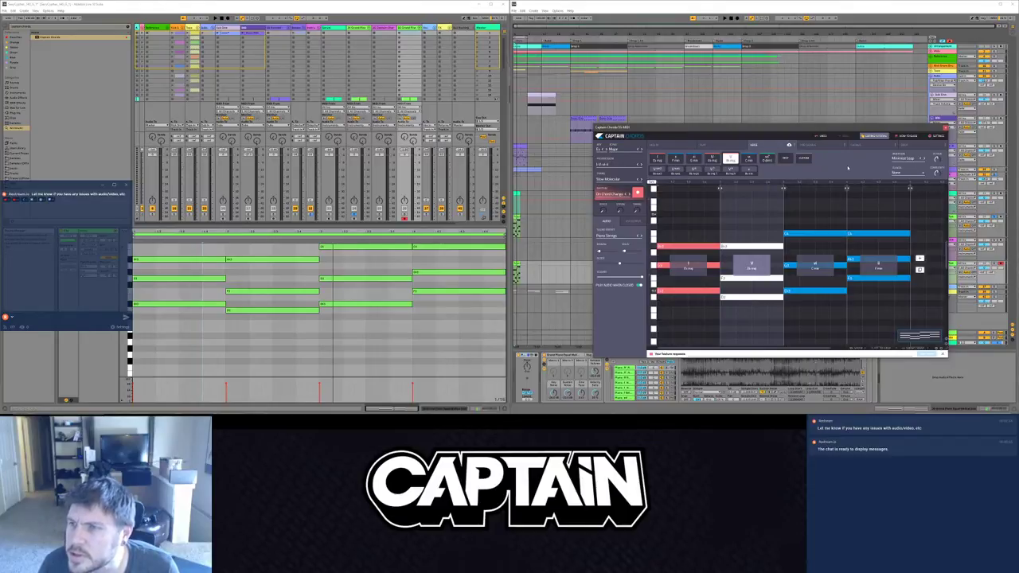
# Step: Set all the progression's chords to the Default Triad voicing and change the fourth chord to IV
pyautogui.click(905, 159)
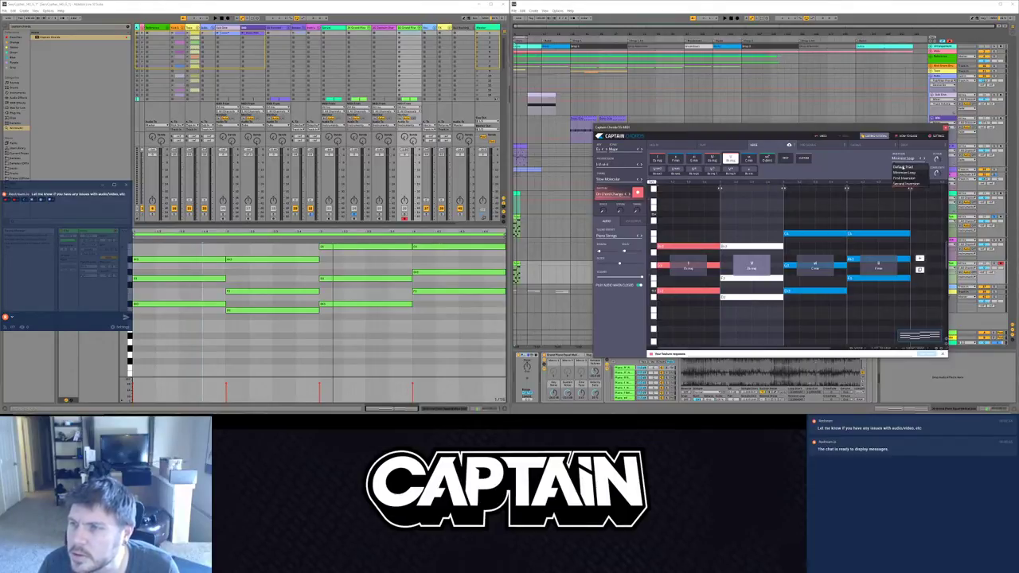
pyautogui.click(902, 168)
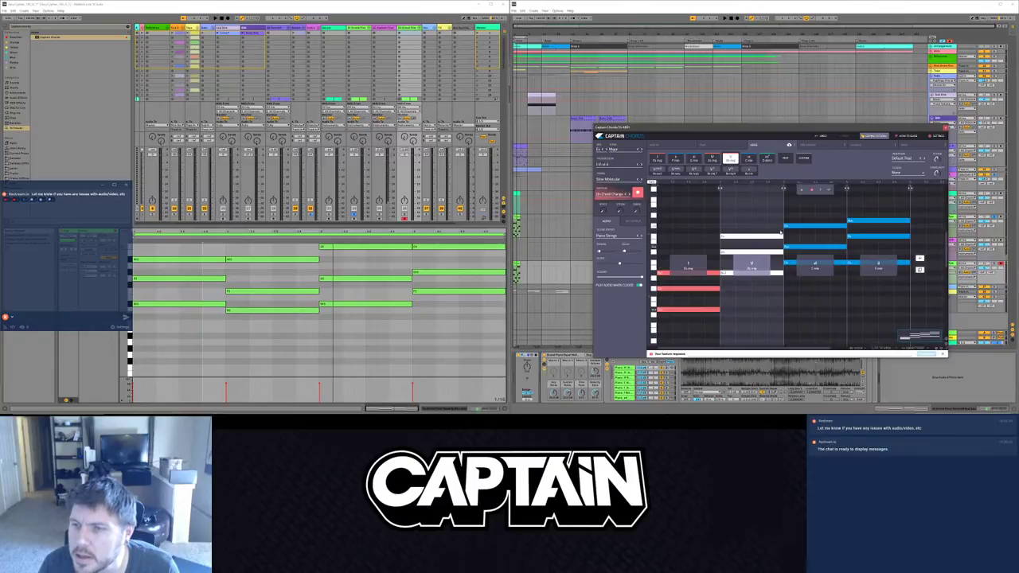
pyautogui.click(802, 213)
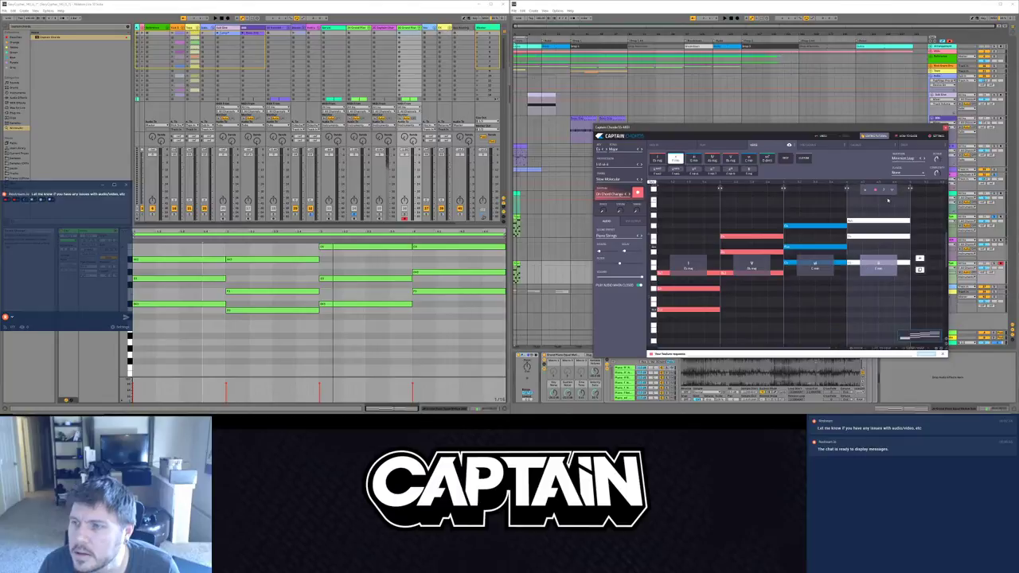
pyautogui.click(908, 159)
pyautogui.click(909, 170)
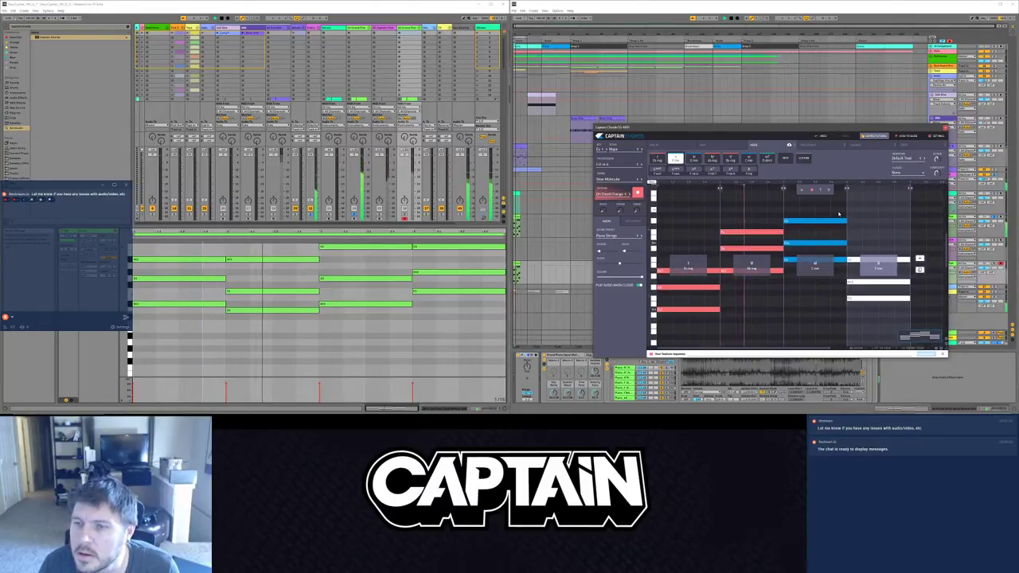
pyautogui.moveTo(822, 139); pyautogui.dragTo(328, 97)
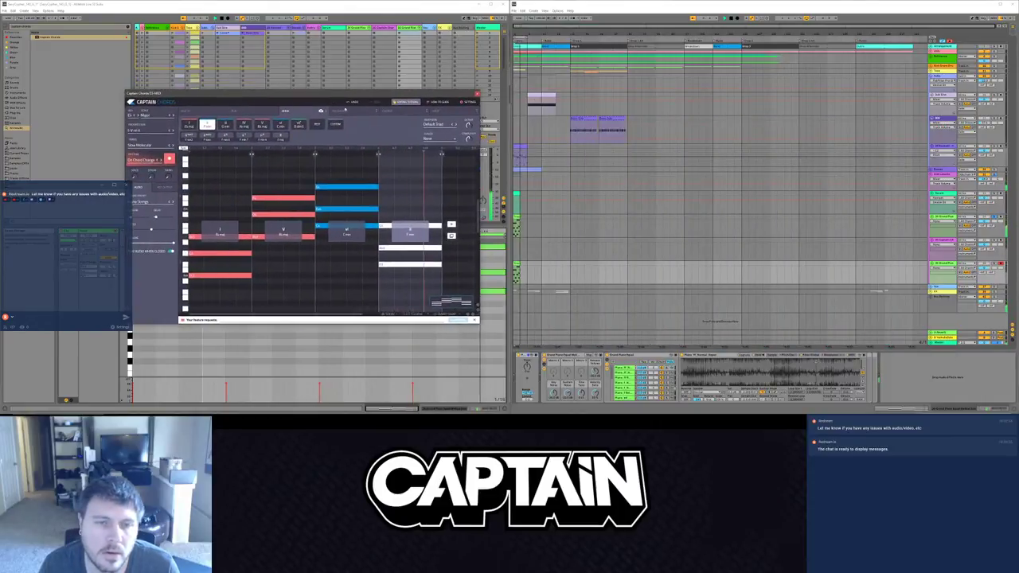
pyautogui.moveTo(410, 244)
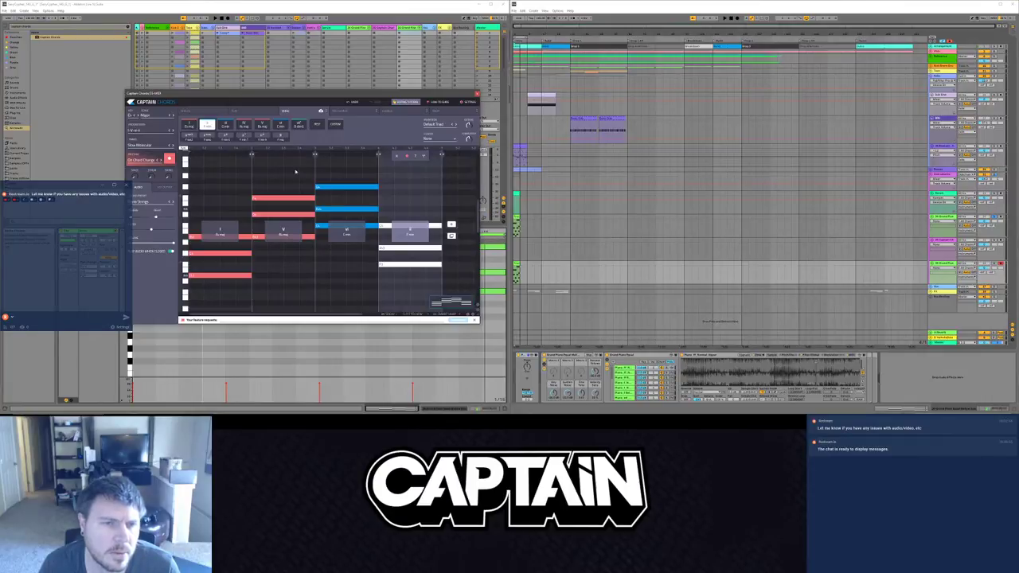
pyautogui.click(244, 125)
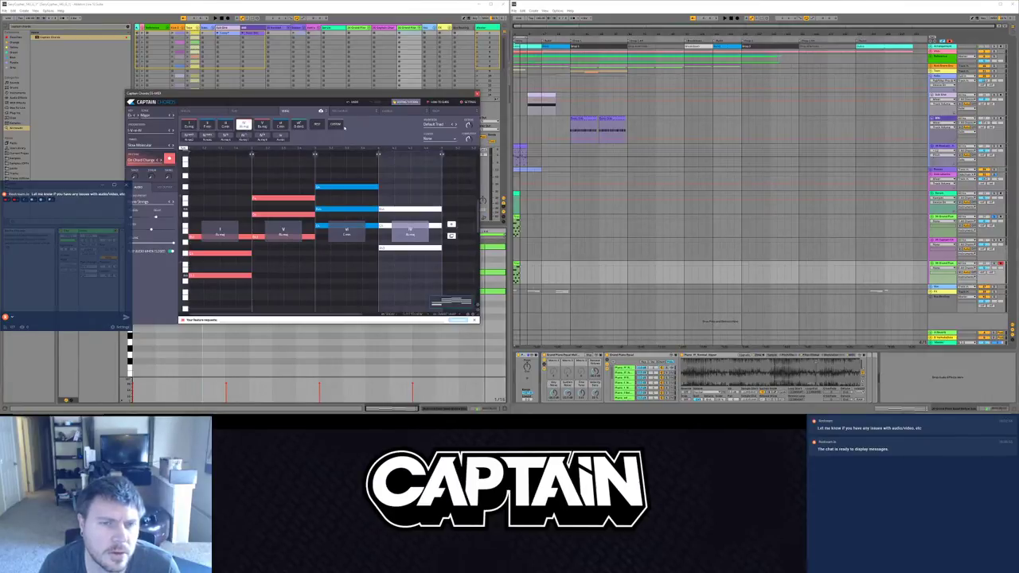
# Step: Replace the lower Grand Piano track's clip with the revised progression without importing tempo data, and hide the plug-in window
pyautogui.moveTo(391, 202)
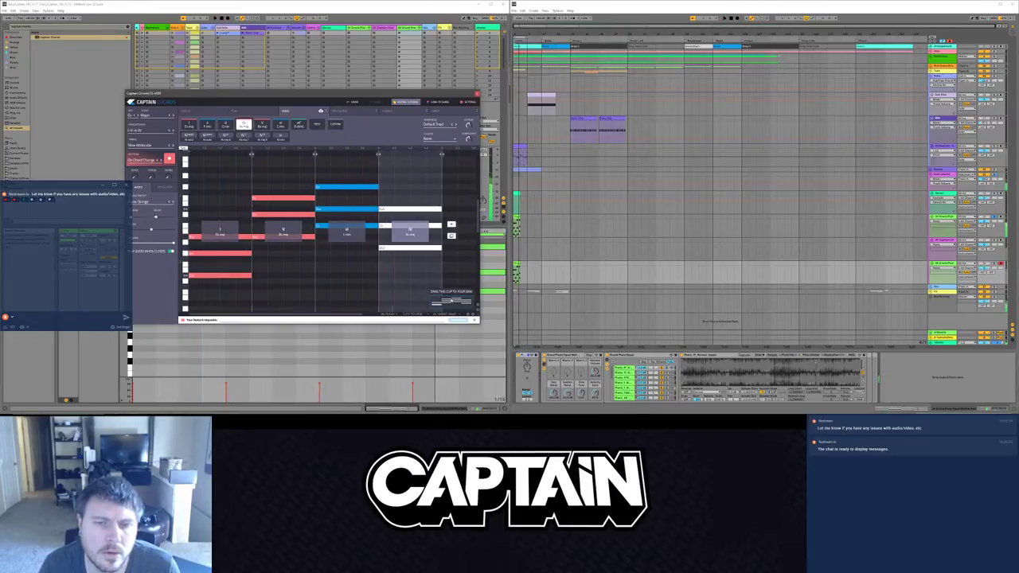
pyautogui.click(476, 94)
pyautogui.press('space')
pyautogui.moveTo(516, 275); pyautogui.dragTo(516, 274)
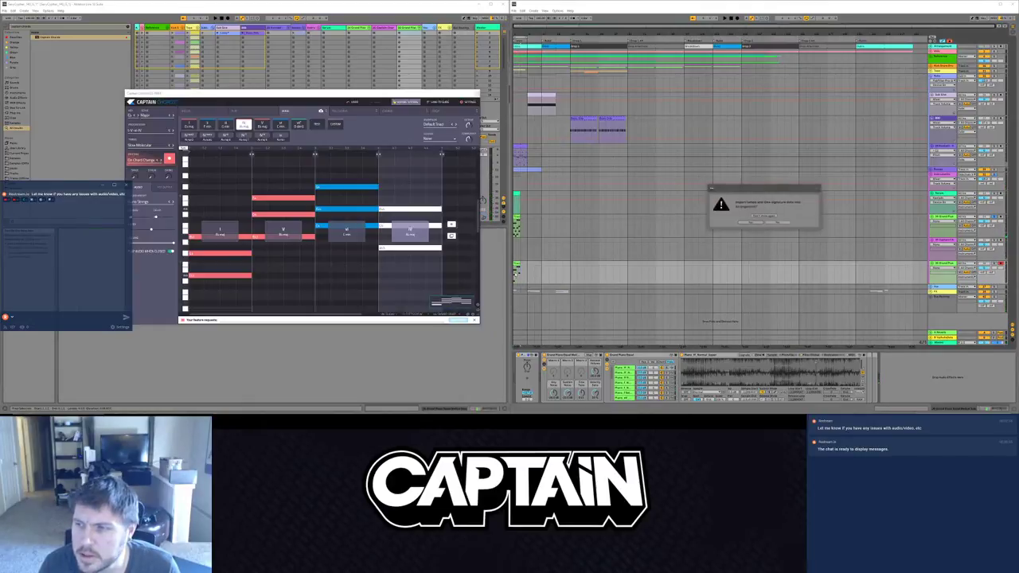
pyautogui.click(783, 223)
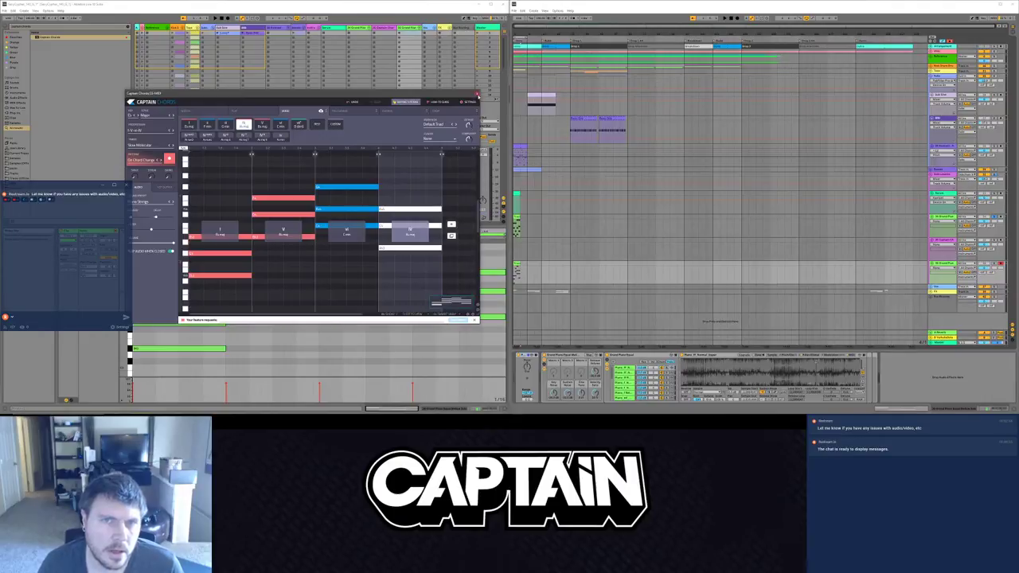
pyautogui.hotkey('ctrl', 'alt', 'p')
# Step: Delete the top note of each of the four chords in the Grand Piano clip
pyautogui.moveTo(173, 281); pyautogui.dragTo(194, 303)
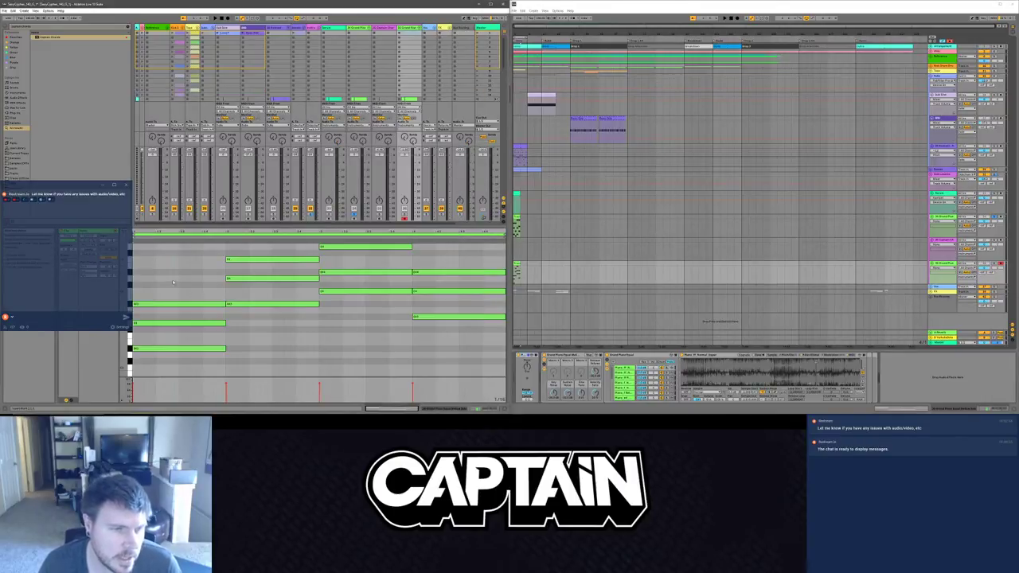
pyautogui.press('Delete')
pyautogui.click(272, 260)
pyautogui.press('Delete')
pyautogui.click(321, 255)
pyautogui.doubleClick(327, 248)
pyautogui.doubleClick(460, 272)
# Step: Transpose all remaining notes in the clip up one octave and play the result
pyautogui.moveTo(460, 361); pyautogui.dragTo(70, 249)
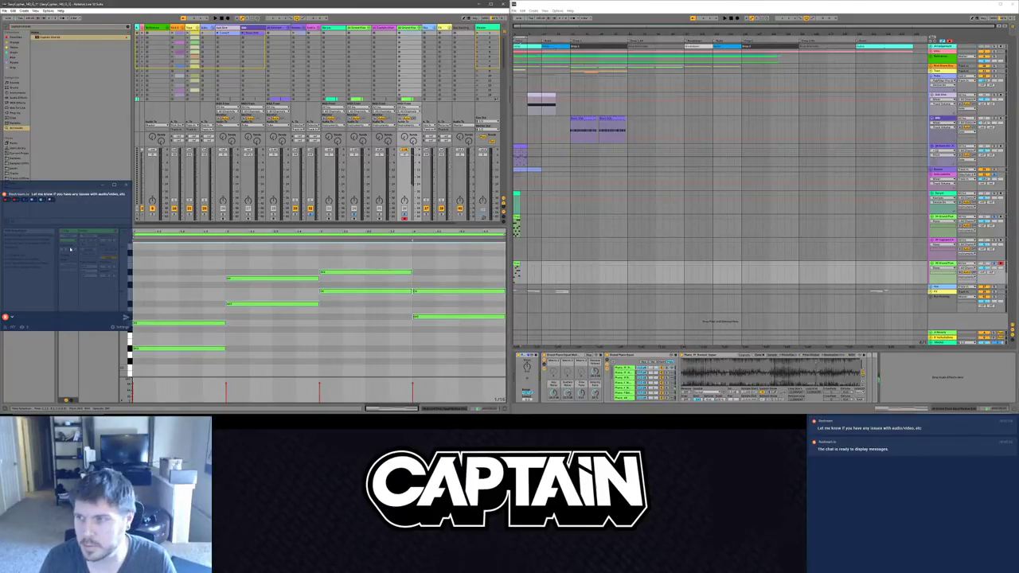
pyautogui.hotkey('shift', 'Up')
pyautogui.press('space')
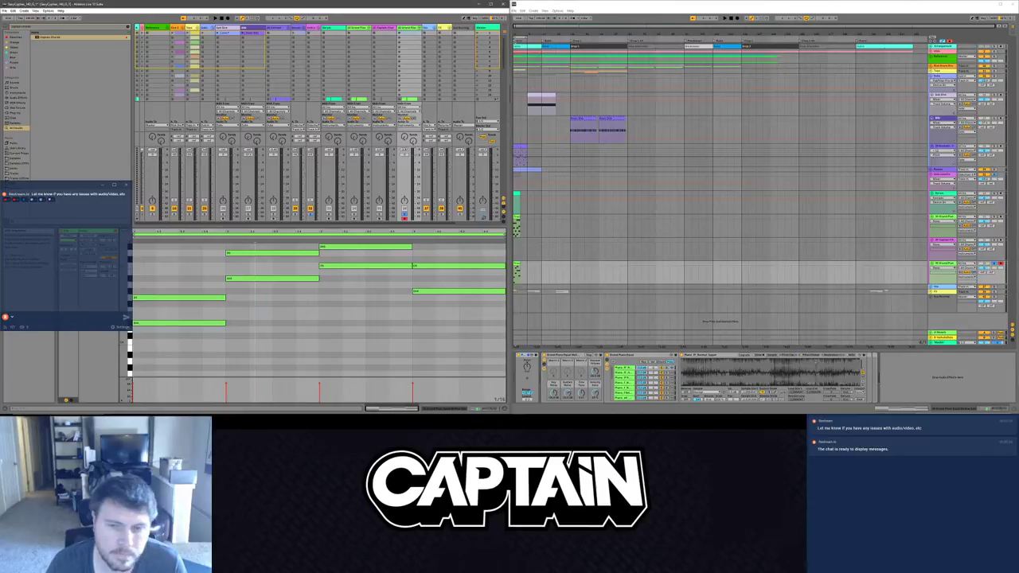
# Step: Find the Arpeggiator, add it before the instrument on the lower Grand Piano track, and change its style during playback
pyautogui.write('arp')
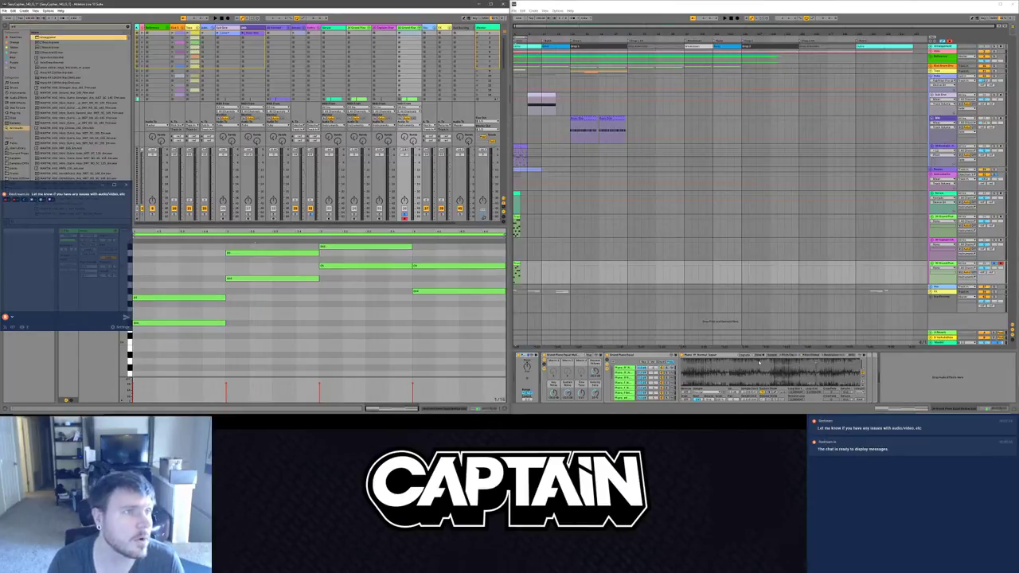
pyautogui.click(633, 318)
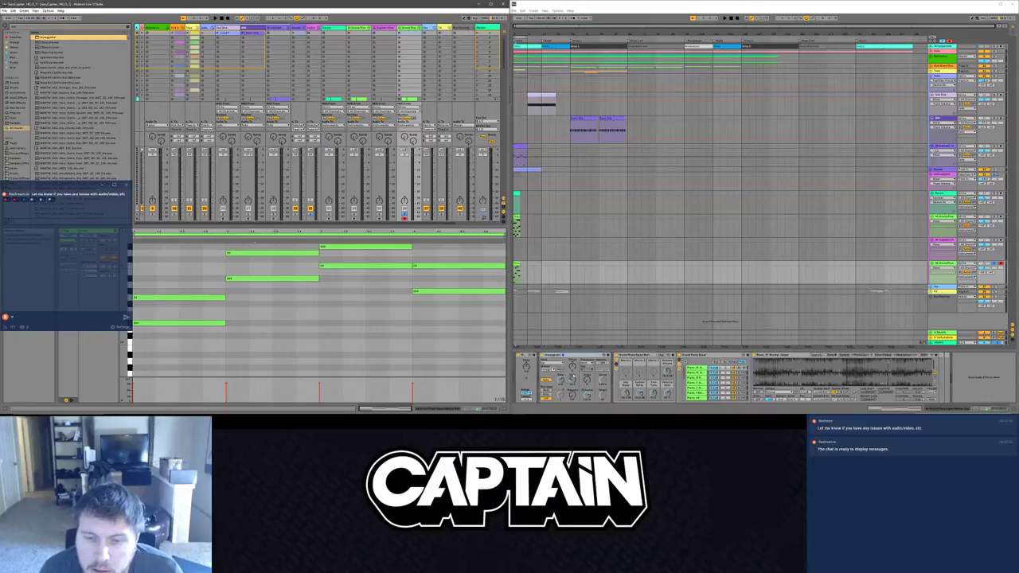
pyautogui.press('space')
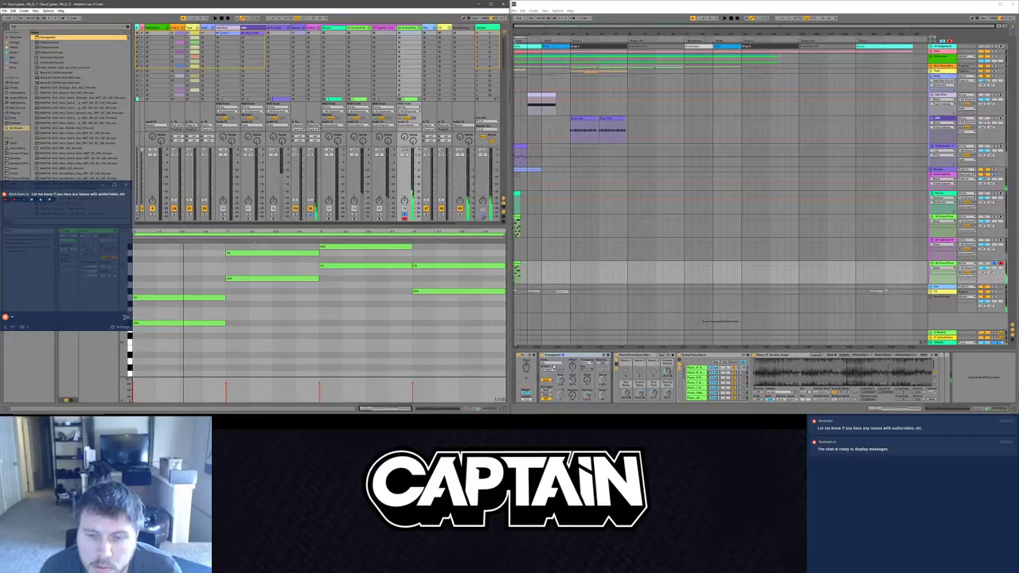
pyautogui.click(550, 367)
pyautogui.click(551, 347)
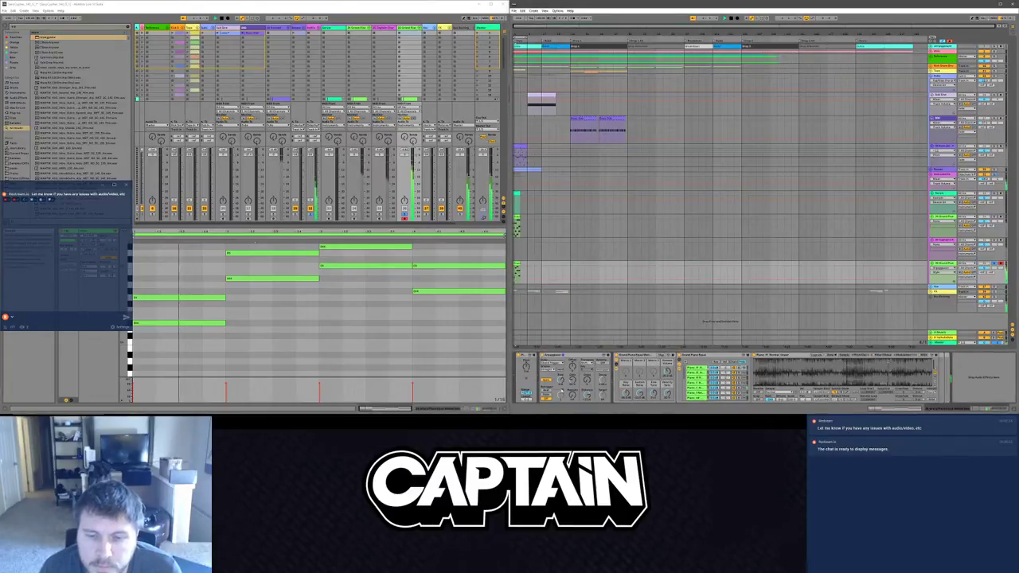
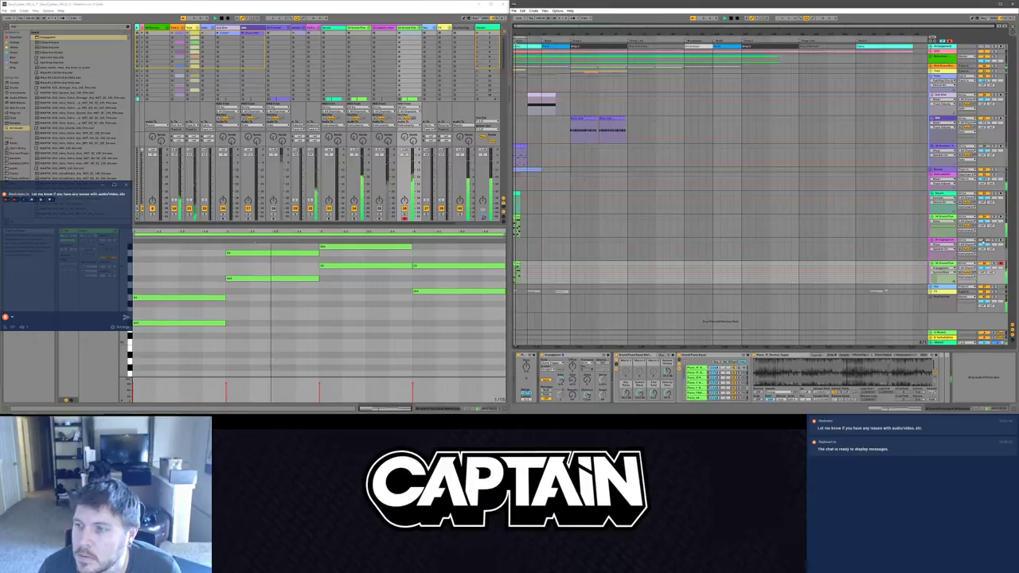
pyautogui.click(965, 241)
pyautogui.click(964, 241)
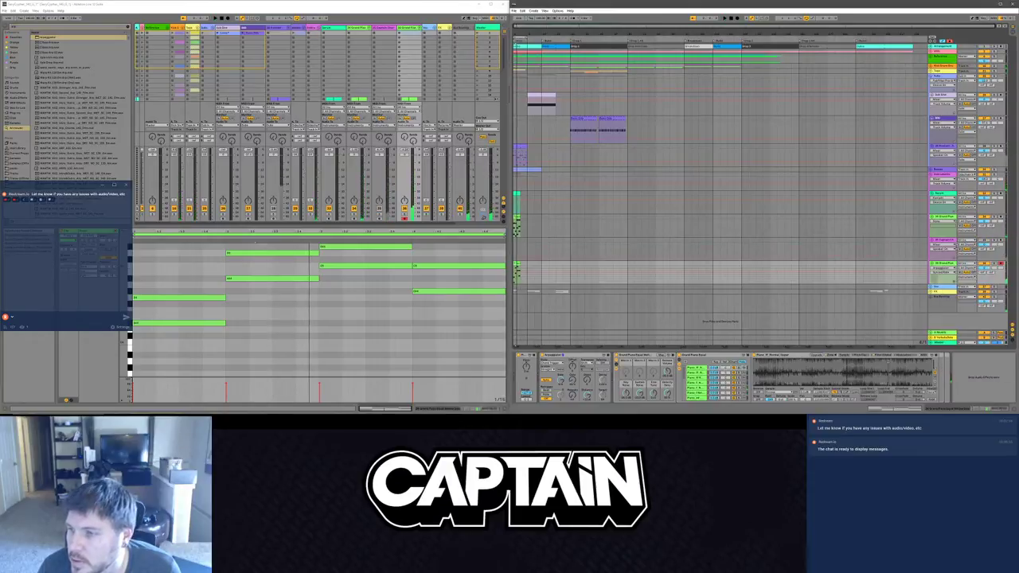
# Step: Change the Captain Chords track's output routing and play the project
pyautogui.click(964, 254)
pyautogui.click(967, 250)
pyautogui.press('space')
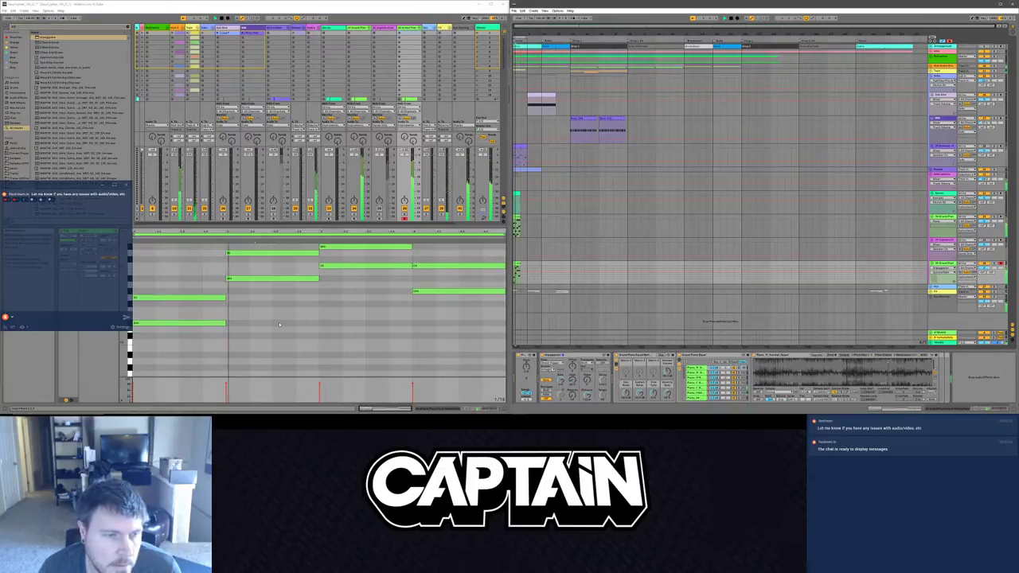
# Step: Try the second chord of the Grand Piano clip one octave lower, and then seven semitones below its original pitch, during playback
pyautogui.click(302, 253)
pyautogui.press('Down')
pyautogui.press('Down')
pyautogui.press('Down')
pyautogui.press('Down')
pyautogui.press('Down')
pyautogui.press('Down')
pyautogui.press('Down')
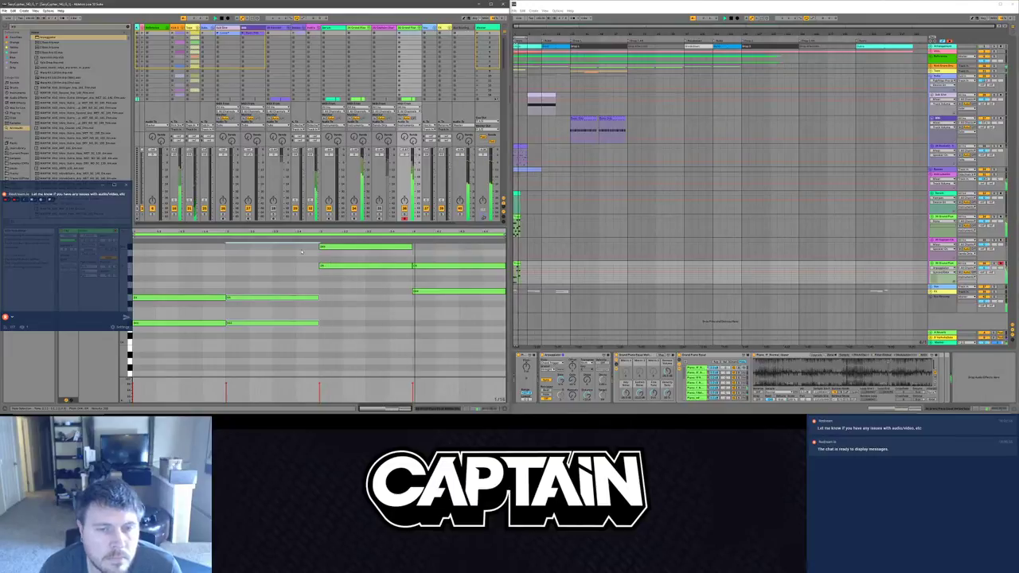
pyautogui.press('Down')
pyautogui.press('Down')
pyautogui.press('Down')
pyautogui.press('Down')
pyautogui.press('Down')
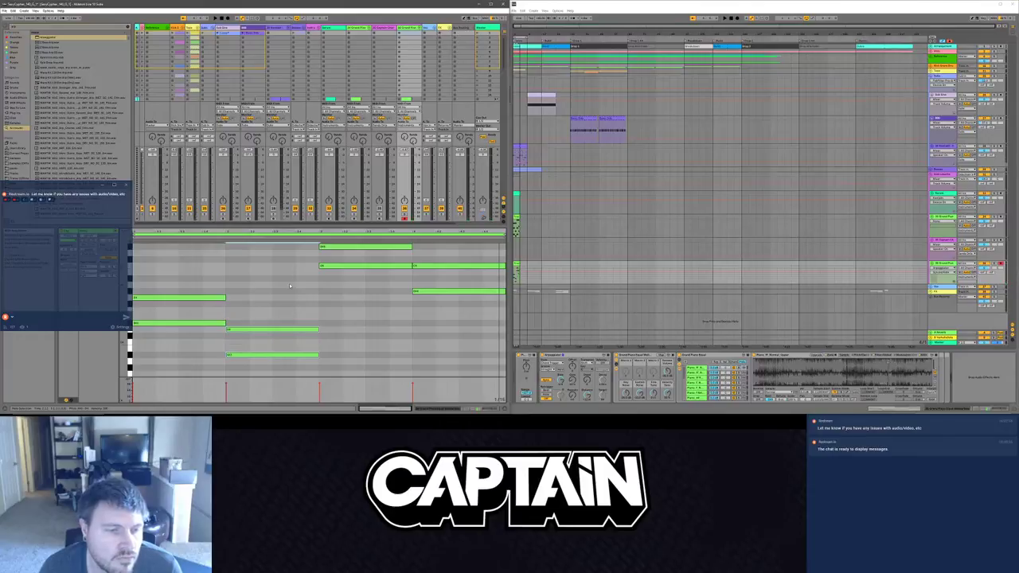
pyautogui.press('Up')
pyautogui.press('Up')
pyautogui.press('Up')
pyautogui.press('Up')
pyautogui.press('Up')
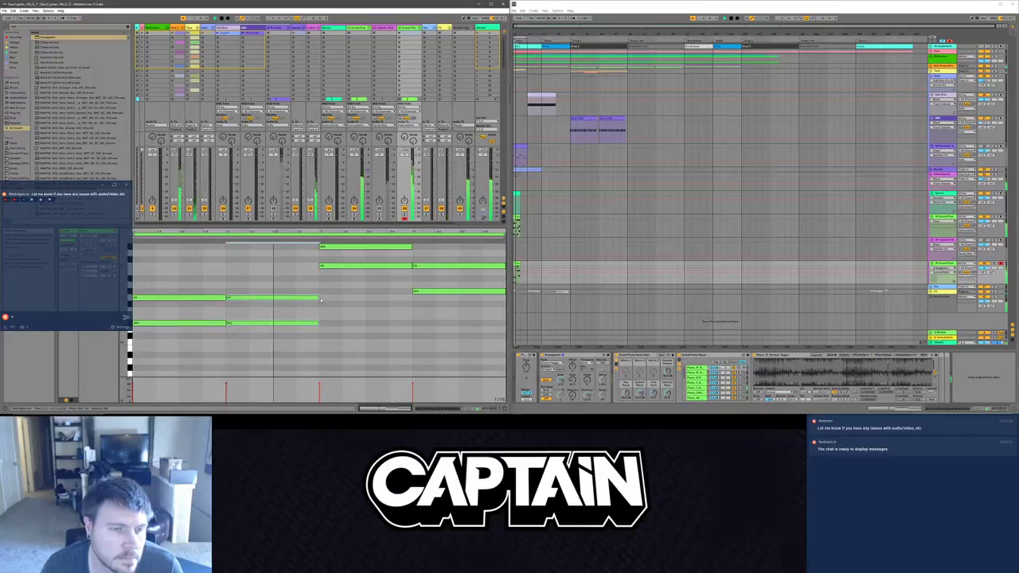
# Step: Try raising the first two chords one octave and shortening their notes by one beat
pyautogui.moveTo(164, 273); pyautogui.dragTo(306, 339)
pyautogui.hotkey('shift', 'Up')
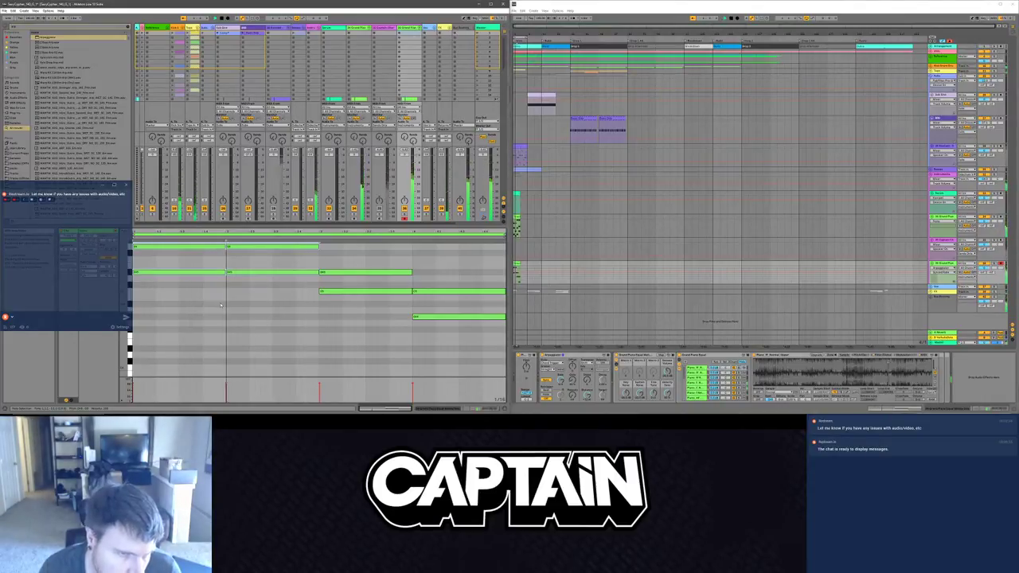
pyautogui.moveTo(225, 272); pyautogui.dragTo(202, 272)
pyautogui.press('space')
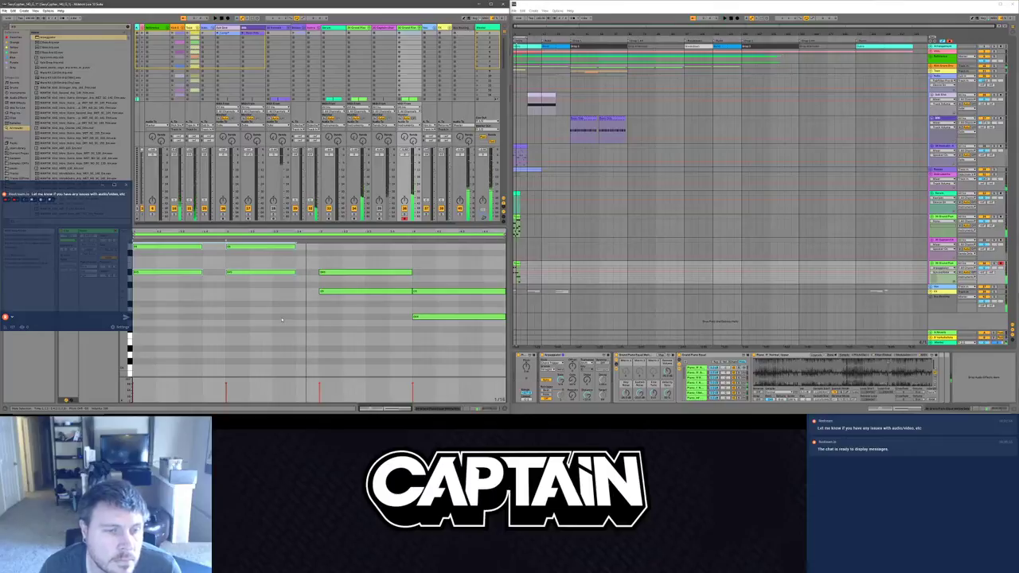
pyautogui.scroll(2, 320, 317)
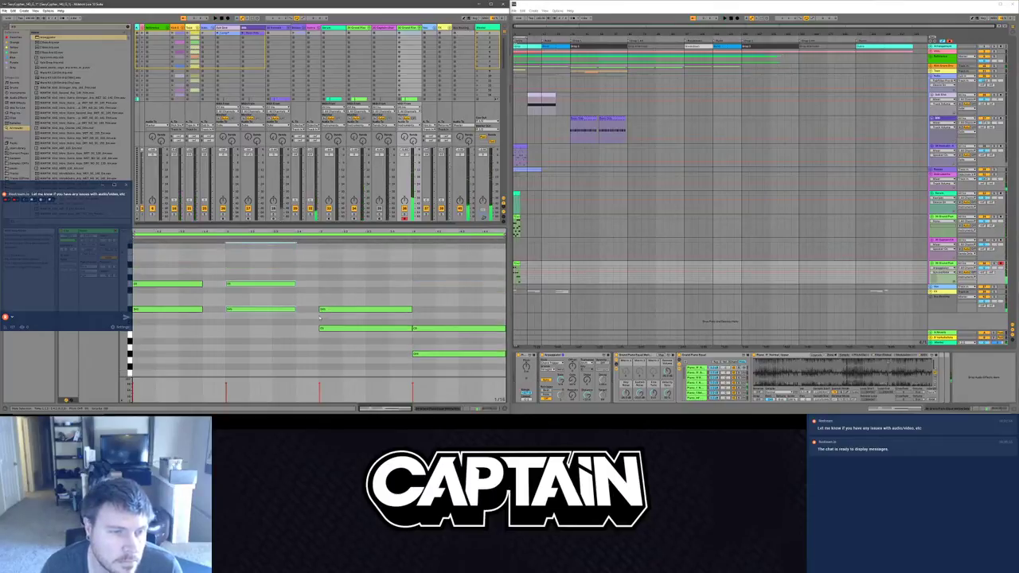
pyautogui.press('Up')
pyautogui.press('Up')
# Step: Undo the pitch and length changes made to the first two chords
pyautogui.hotkey('ctrl', 'z')
pyautogui.hotkey('ctrl', 'z')
pyautogui.hotkey('ctrl', 'z')
pyautogui.hotkey('ctrl', 'z')
pyautogui.hotkey('ctrl', 'z')
pyautogui.hotkey('ctrl', 'z')
pyautogui.hotkey('ctrl', 'z')
pyautogui.scroll(-1, 309, 316)
pyautogui.hotkey('ctrl', 'z')
pyautogui.hotkey('ctrl', 'z')
pyautogui.hotkey('ctrl', 'z')
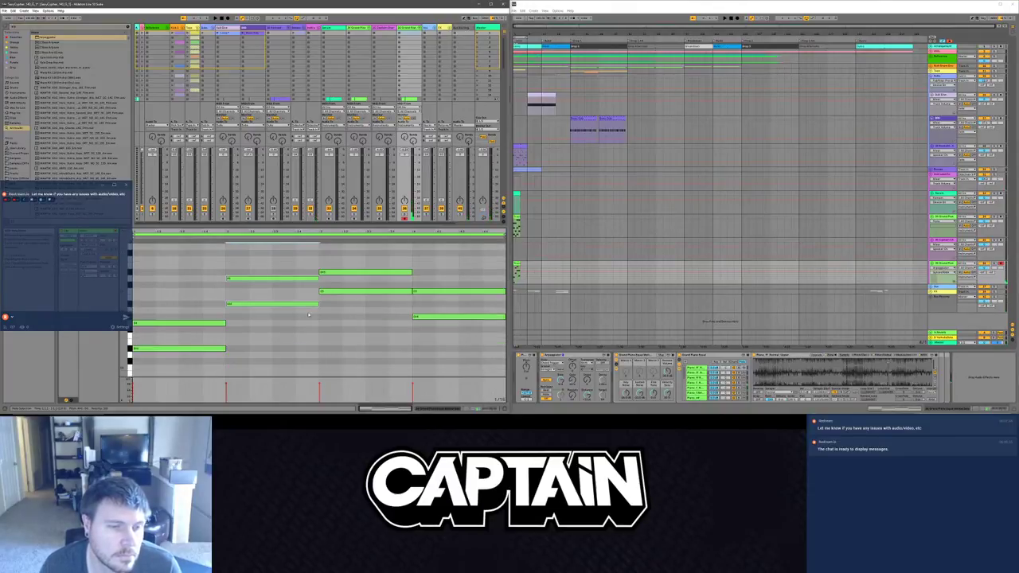
pyautogui.hotkey('ctrl', 'z')
pyautogui.hotkey('ctrl', 'y')
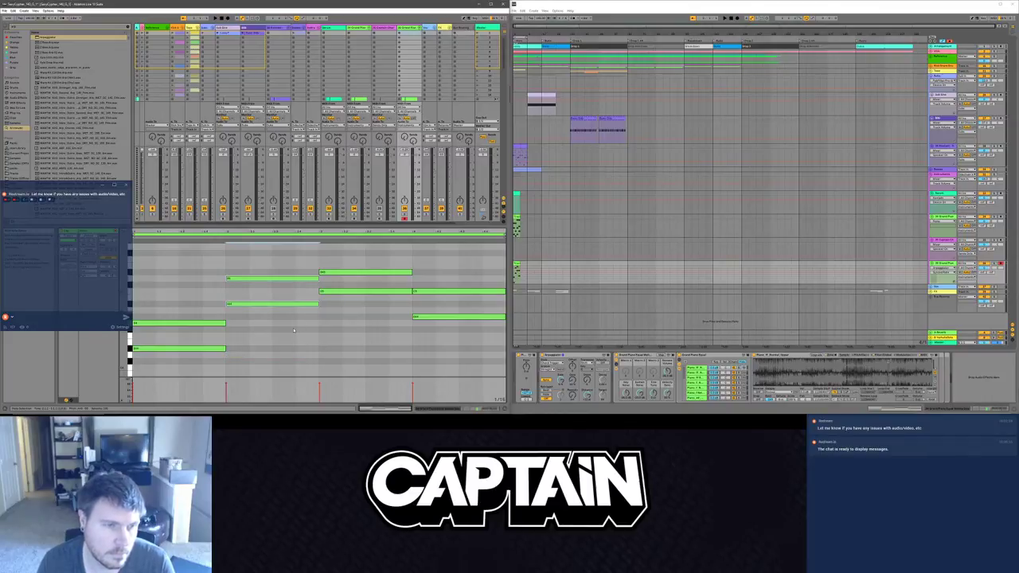
# Step: Shorten the notes of all four chords in the Grand Piano clip by one beat and listen to the result
pyautogui.scroll(-1, 293, 329)
pyautogui.press('space')
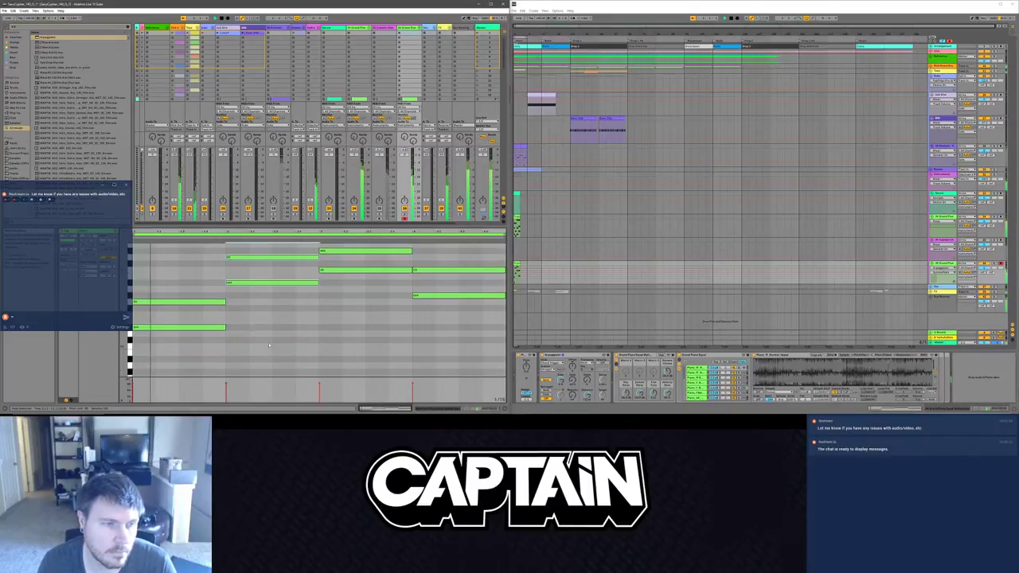
pyautogui.moveTo(196, 361); pyautogui.dragTo(440, 264)
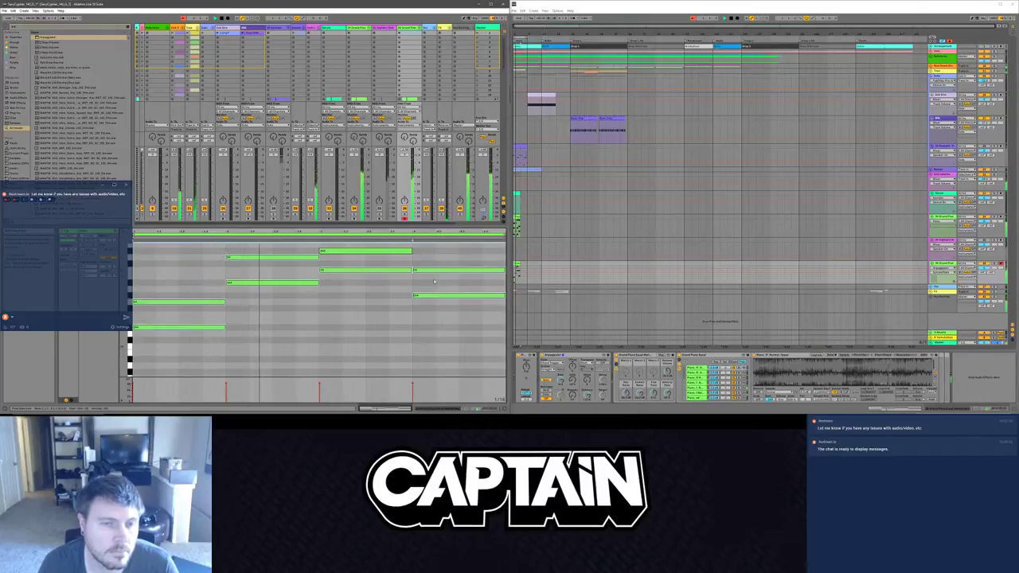
pyautogui.press('space')
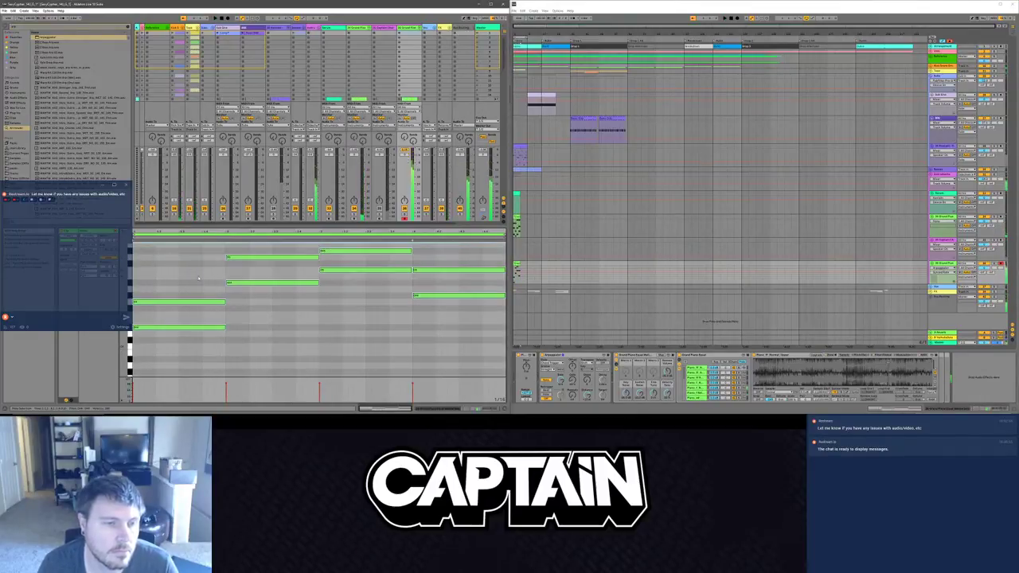
pyautogui.moveTo(225, 302); pyautogui.dragTo(201, 302)
pyautogui.press('space')
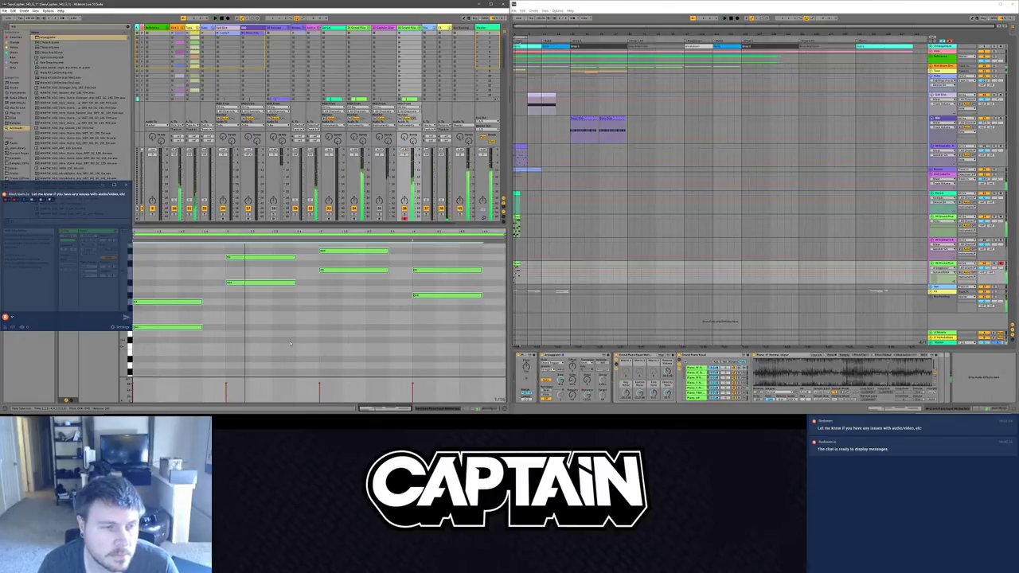
# Step: Lengthen the first chord to fill three bars and deactivate the notes of the second and third chords
pyautogui.press('Up')
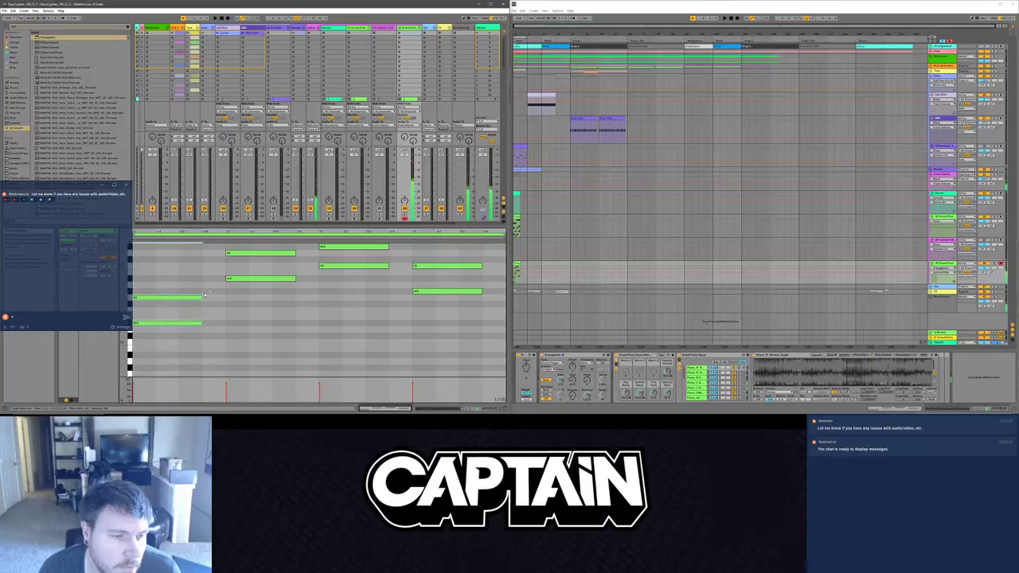
pyautogui.moveTo(203, 297); pyautogui.dragTo(213, 242)
pyautogui.press('0')
pyautogui.press('space')
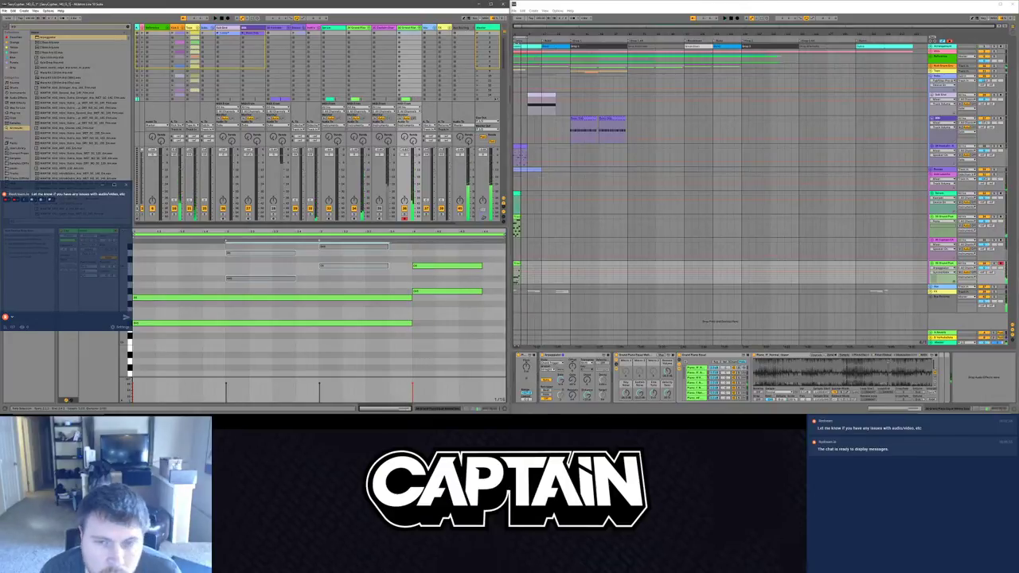
# Step: Extend the lower Grand Piano clip to the end of the intro section and open the Captain Chords plug-in window
pyautogui.moveTo(518, 263); pyautogui.dragTo(541, 262)
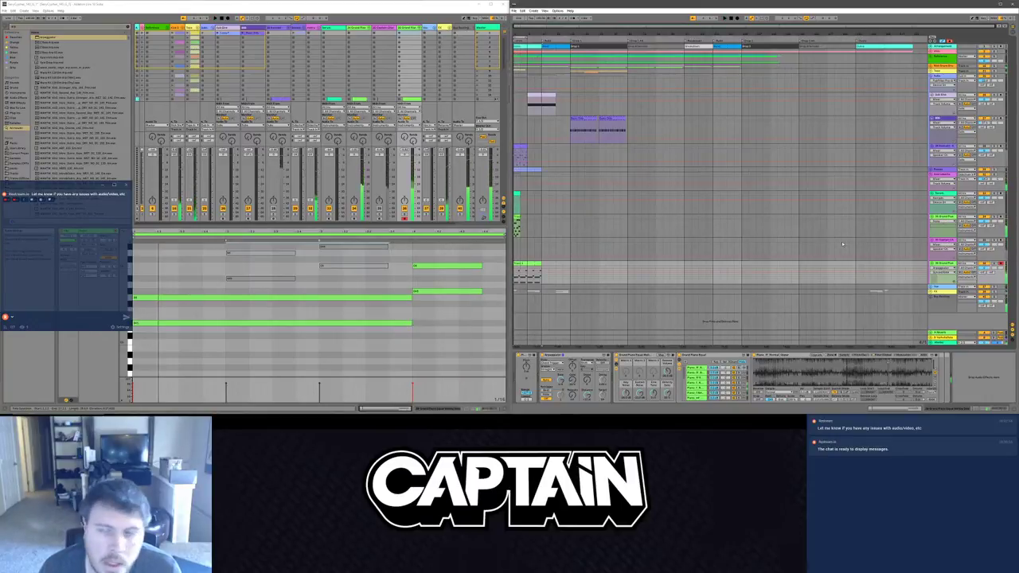
pyautogui.click(922, 246)
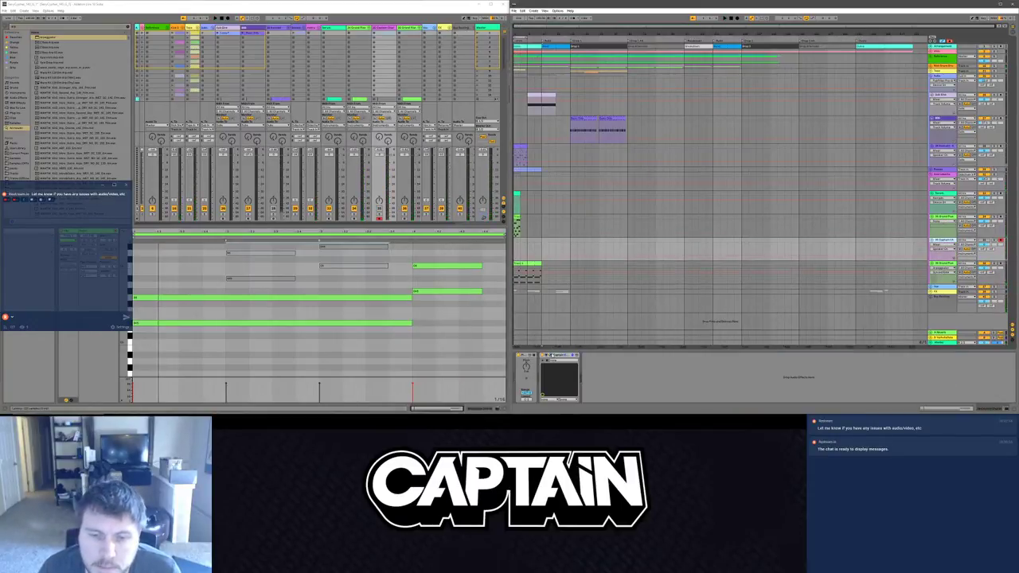
pyautogui.click(552, 355)
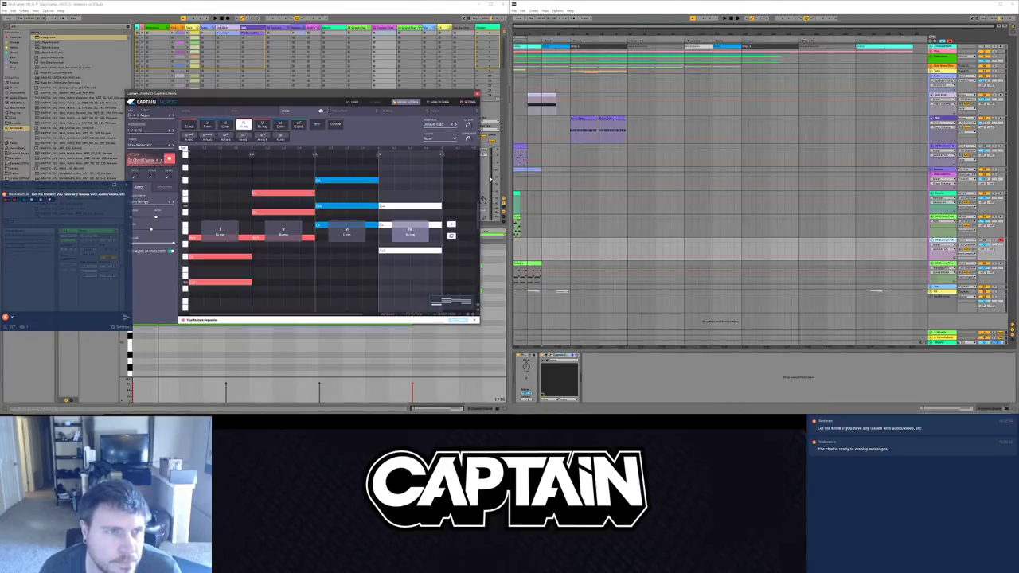
# Step: Switch to the web browser and read the Emotions of the Musical Keys page for the moods of the different keys
pyautogui.hotkey('alt', 'Tab')
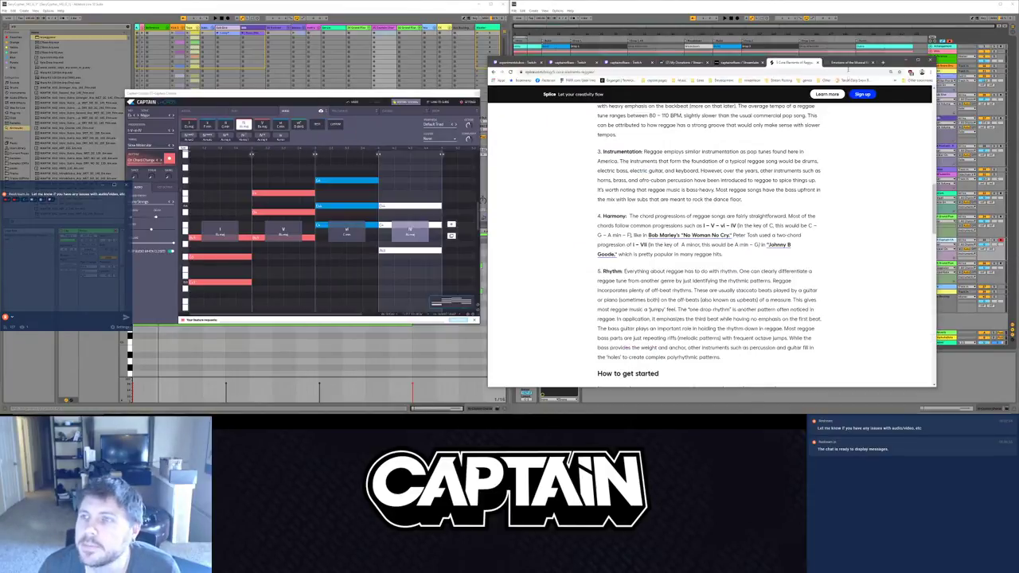
pyautogui.click(849, 63)
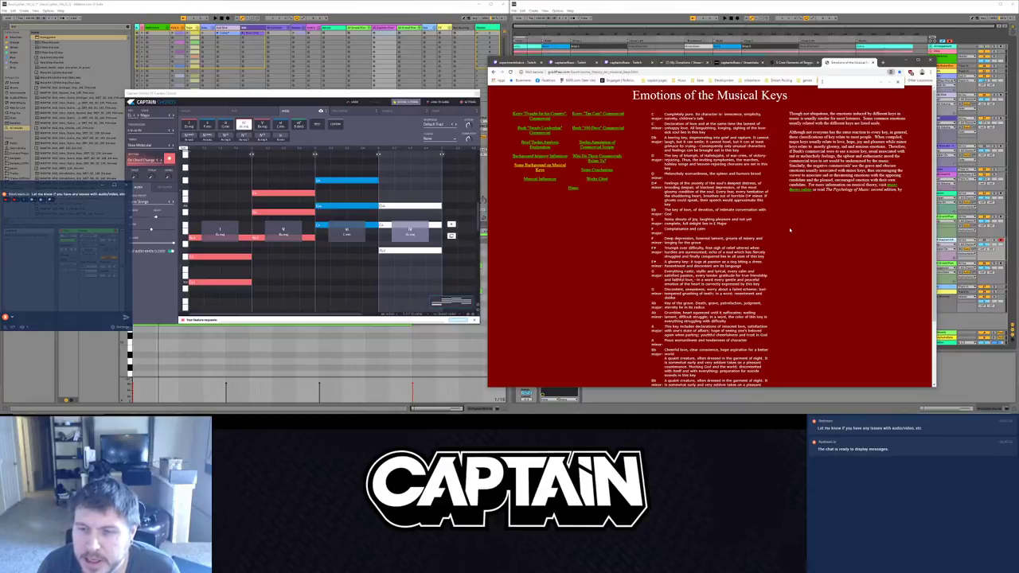
pyautogui.scroll(-1, 790, 231)
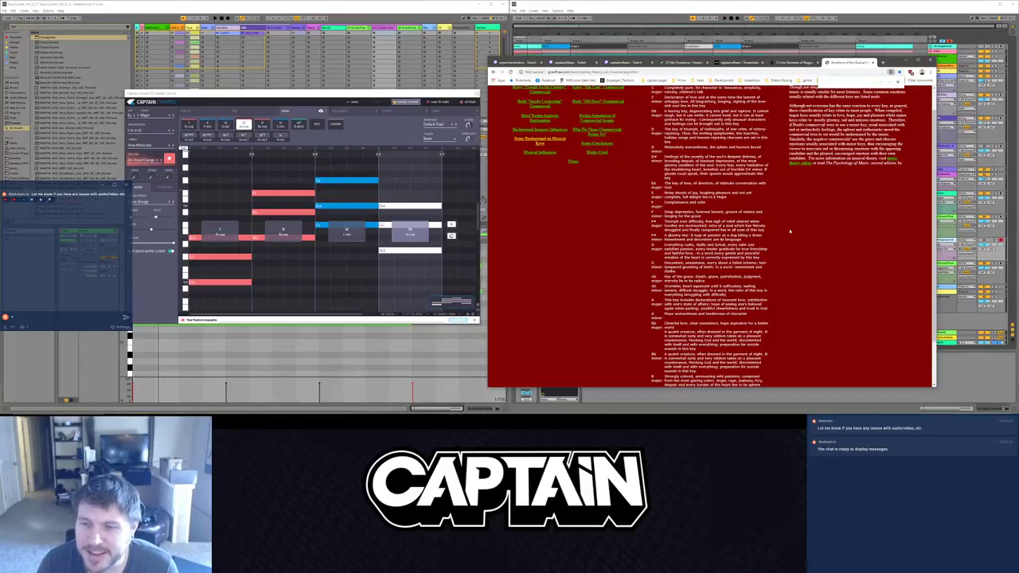
pyautogui.scroll(-1, 790, 231)
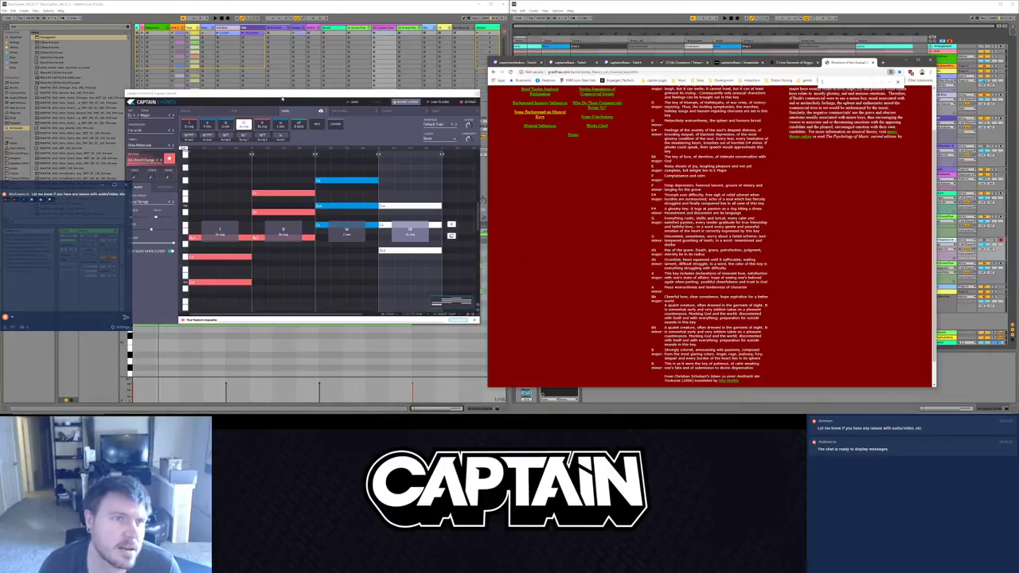
# Step: Return to Ableton Live and choose a different output destination for the Captain Chords track
pyautogui.click(347, 103)
pyautogui.click(972, 253)
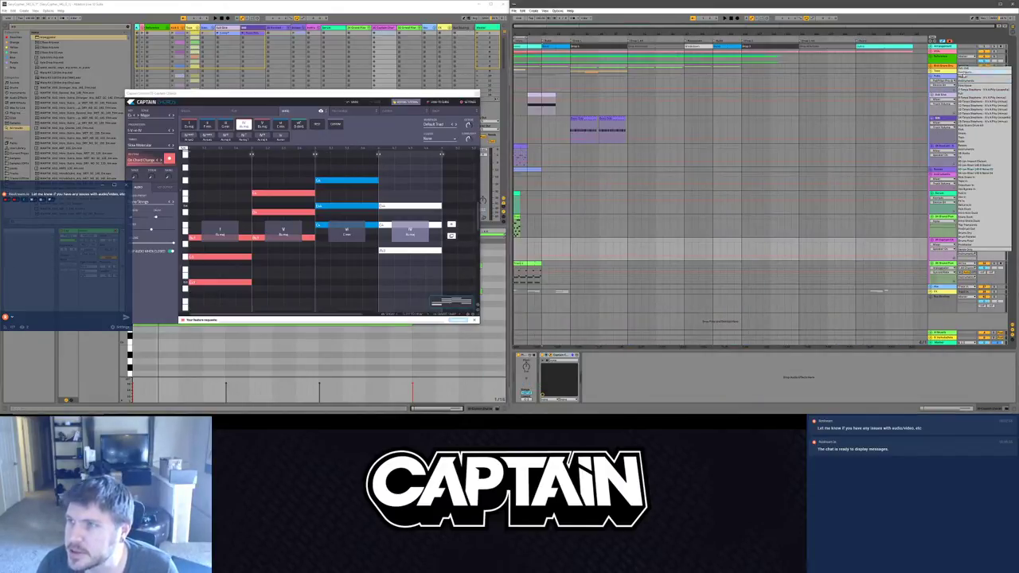
pyautogui.click(965, 80)
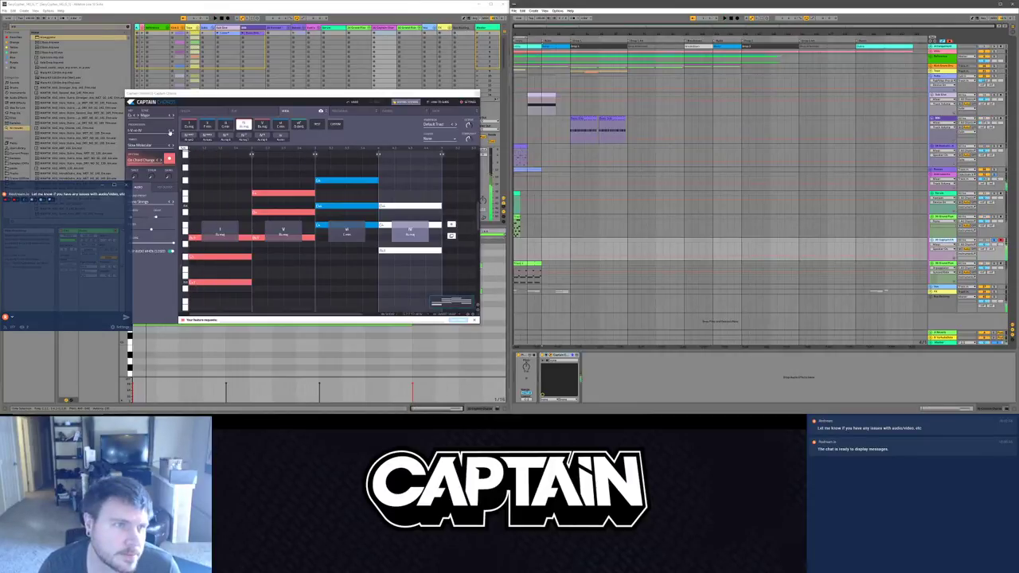
# Step: Move the Captain Chords window clear of the session tracks, change its key to Bb major and play the progression
pyautogui.moveTo(199, 94); pyautogui.dragTo(368, 128)
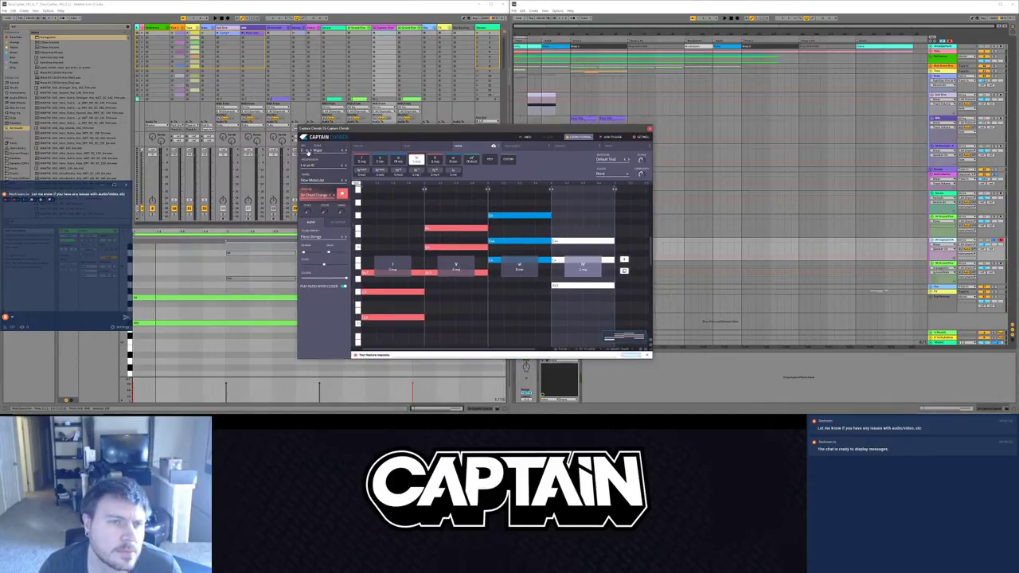
pyautogui.click(309, 152)
pyautogui.click(308, 151)
pyautogui.click(308, 152)
pyautogui.click(308, 151)
pyautogui.press('space')
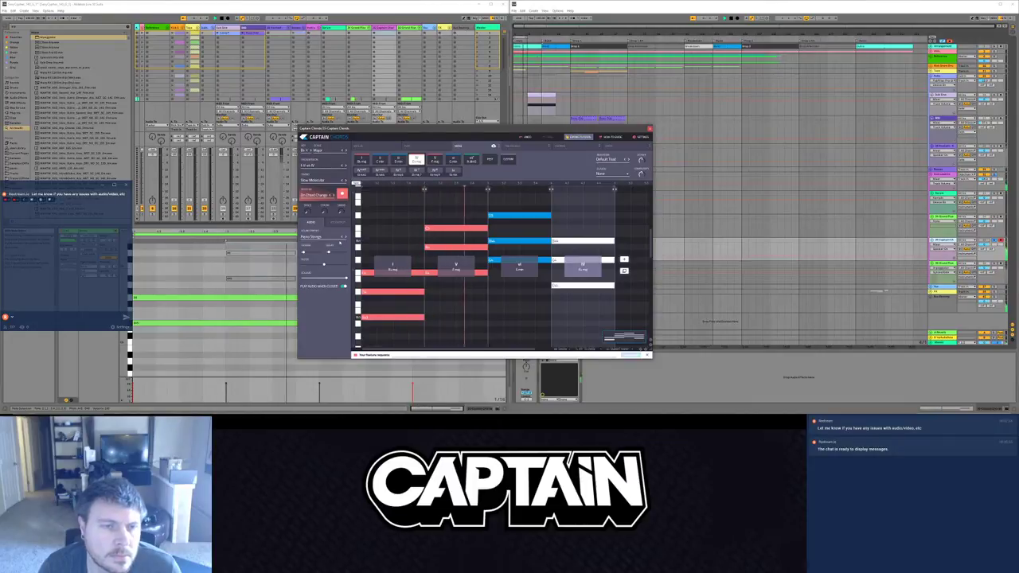
# Step: Set the Captain Chords sound preset to Piano and step through the slow chord-timing presets during playback
pyautogui.click(342, 238)
pyautogui.moveTo(372, 199)
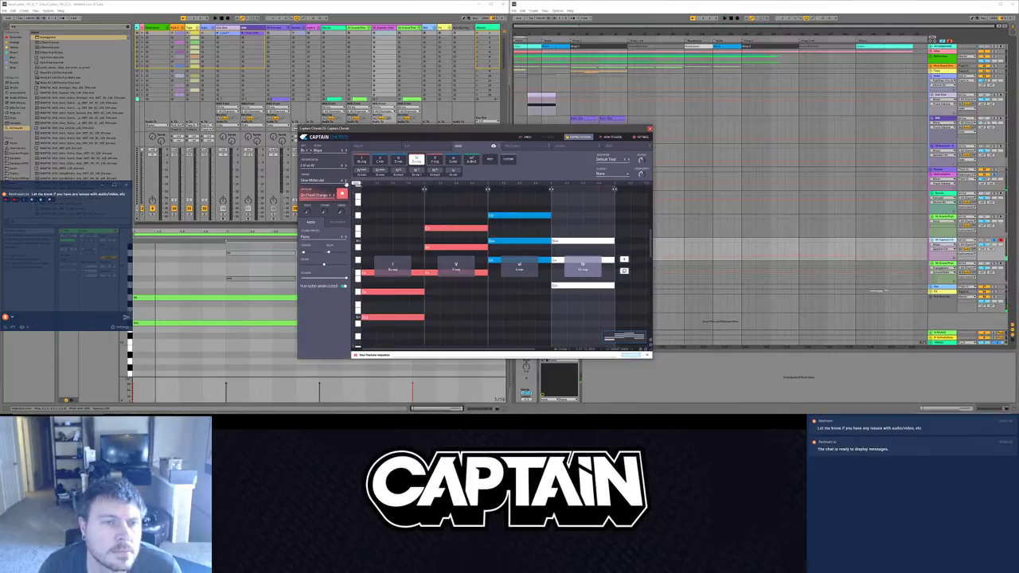
pyautogui.click(345, 181)
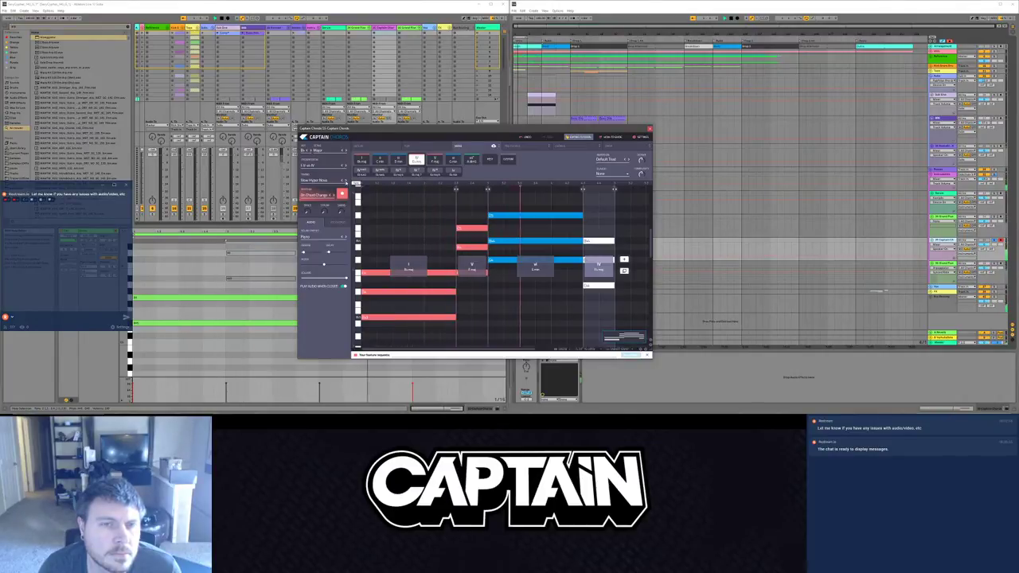
pyautogui.click(345, 180)
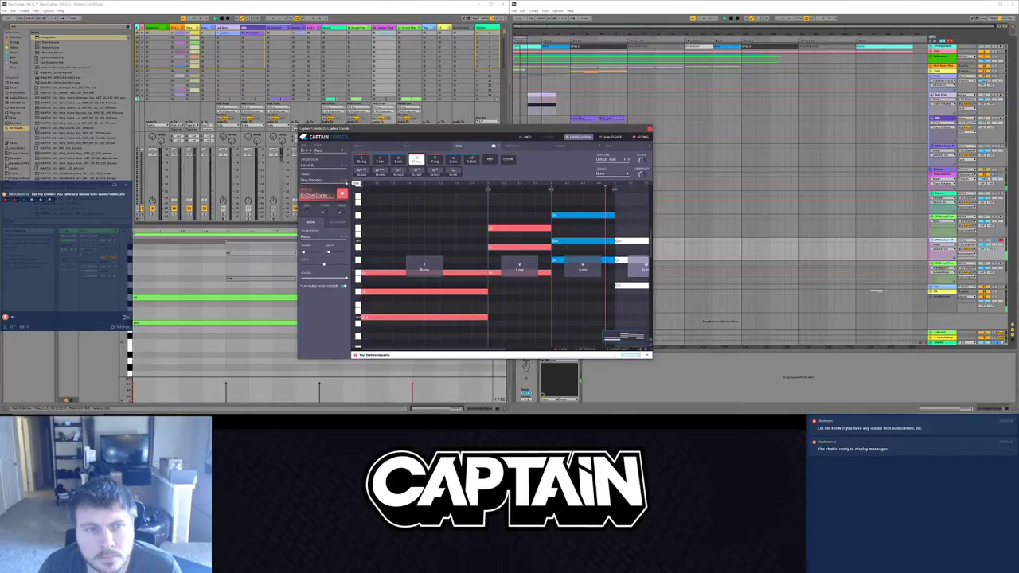
pyautogui.click(345, 182)
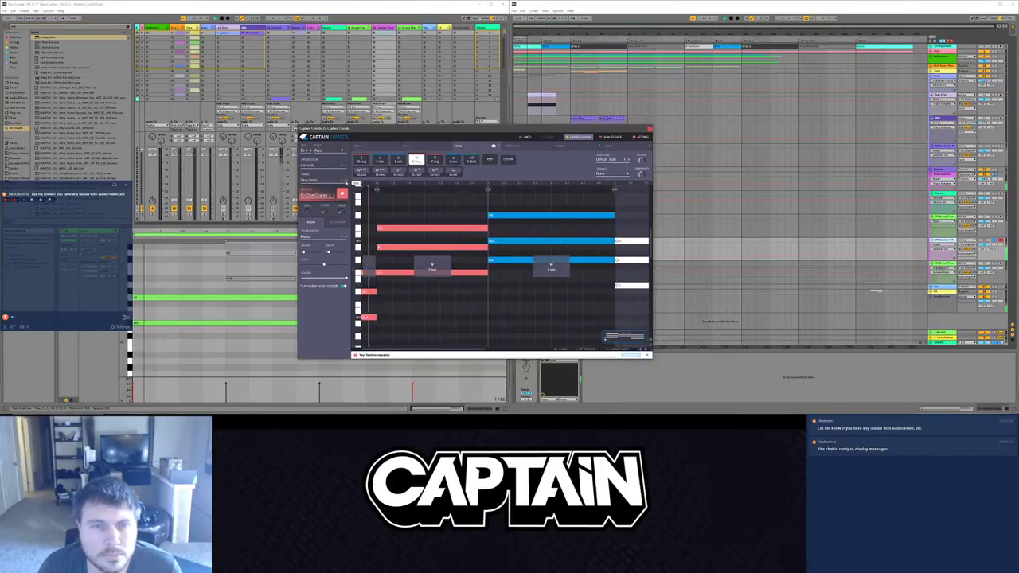
pyautogui.click(345, 182)
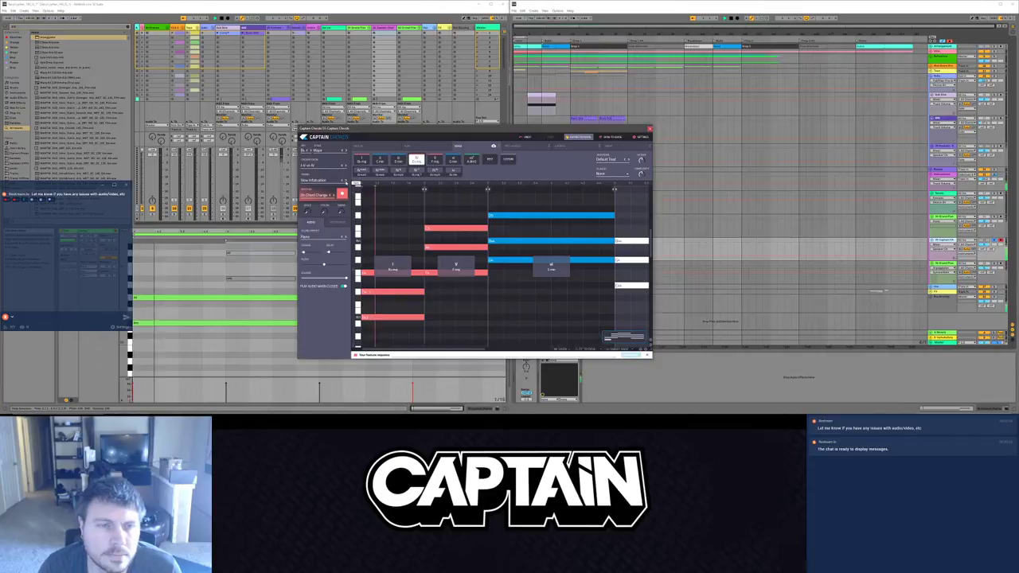
# Step: Audition successive rhythm presets on the chord progression, stepping past 1/2 Notes and 1/8 Notes
pyautogui.press('space')
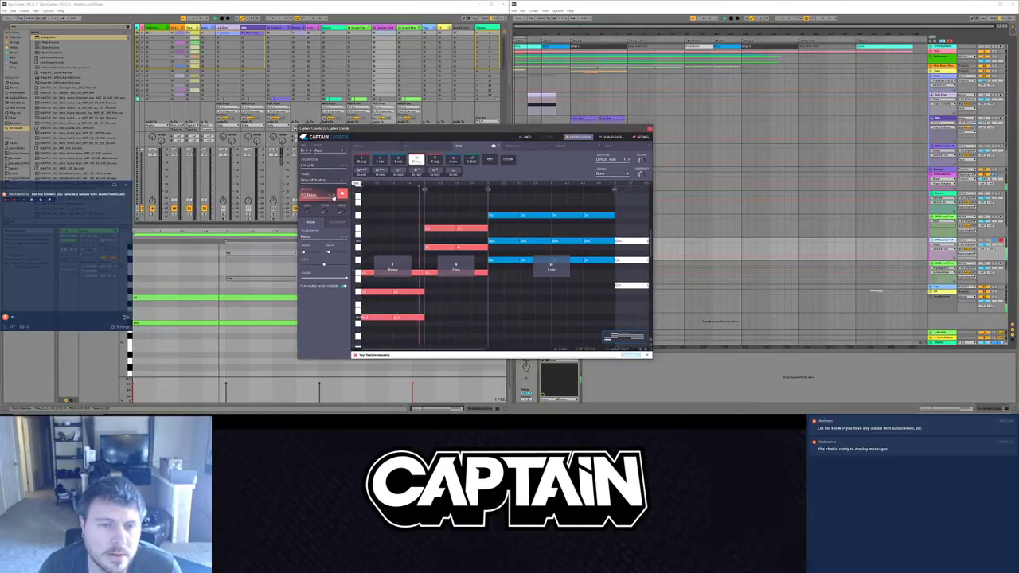
pyautogui.click(334, 197)
pyautogui.click(334, 197)
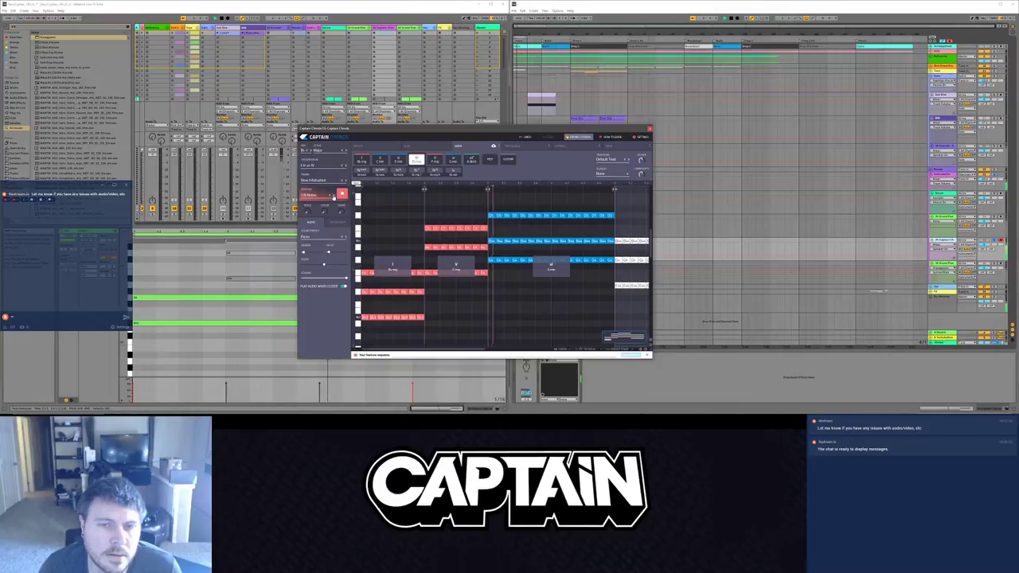
pyautogui.click(332, 195)
pyautogui.click(333, 196)
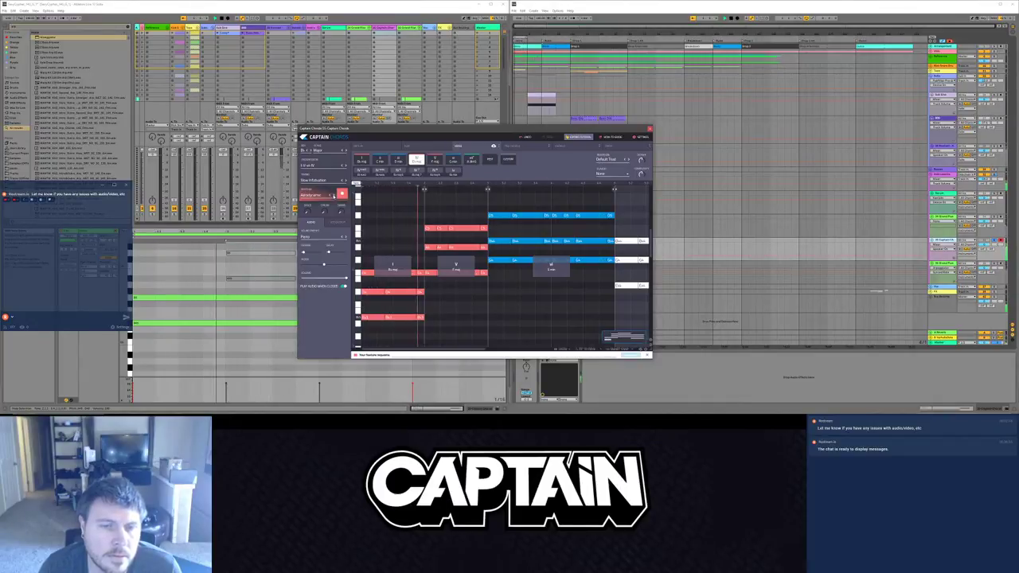
pyautogui.click(334, 195)
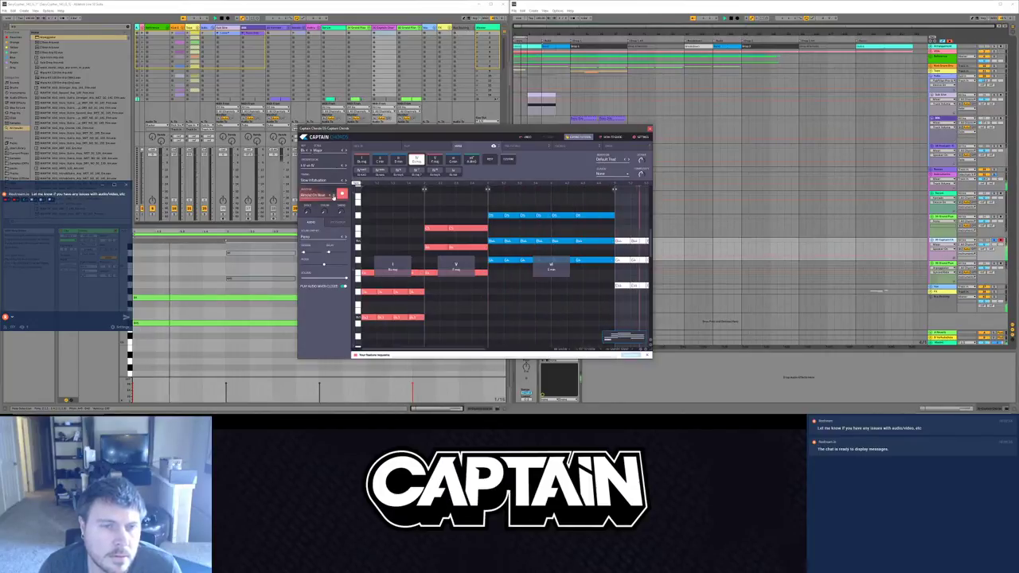
# Step: Advance the chord timing to Slow Quantum during playback and apply the On Every Beat rhythm preset
pyautogui.click(344, 181)
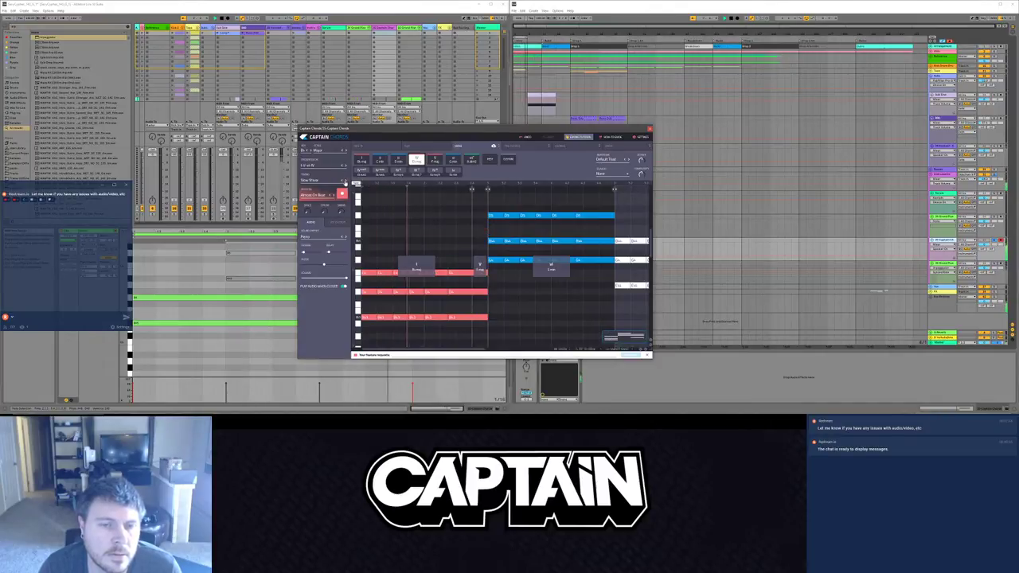
pyautogui.click(344, 181)
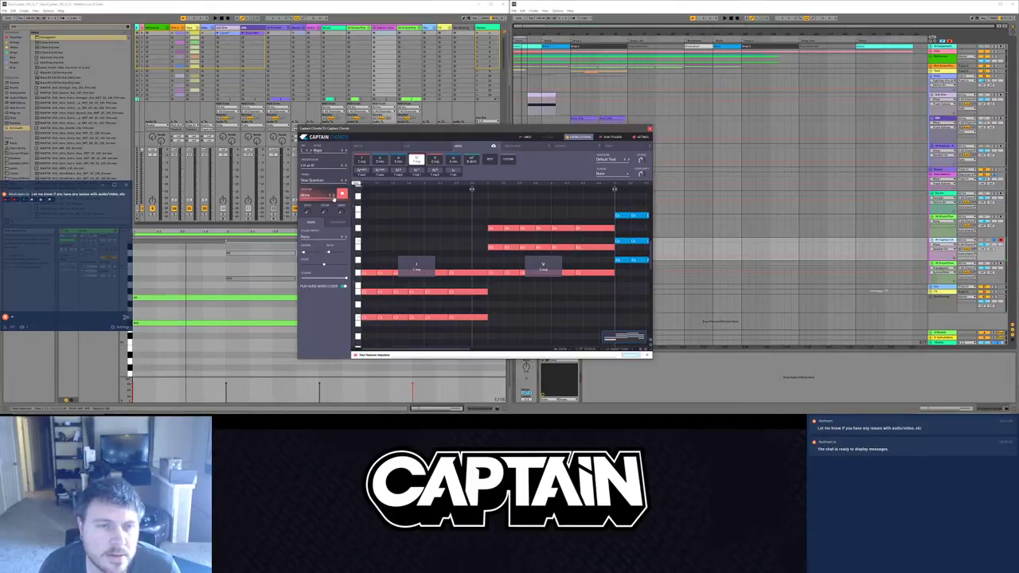
pyautogui.click(333, 197)
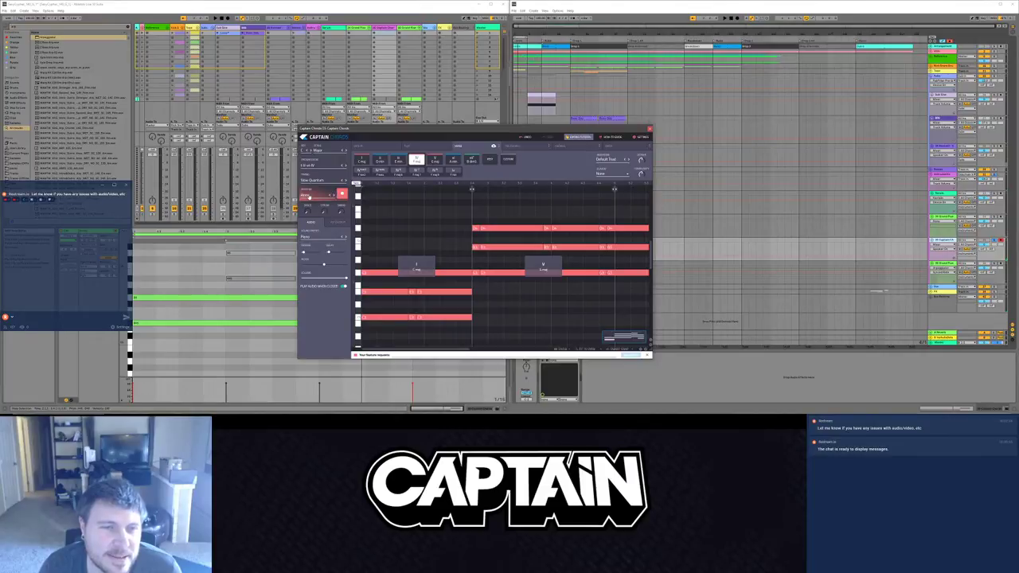
pyautogui.click(311, 196)
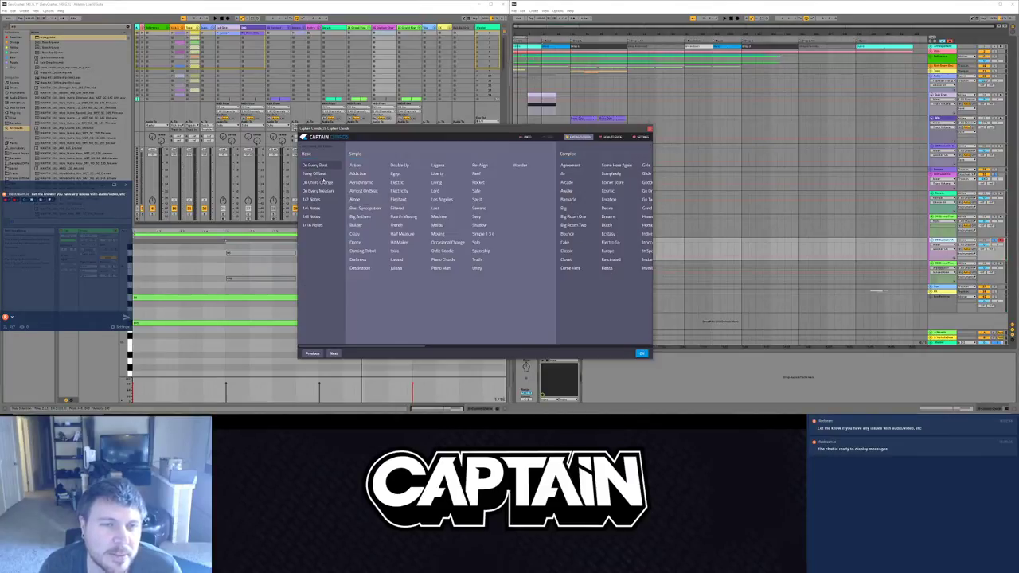
pyautogui.click(641, 352)
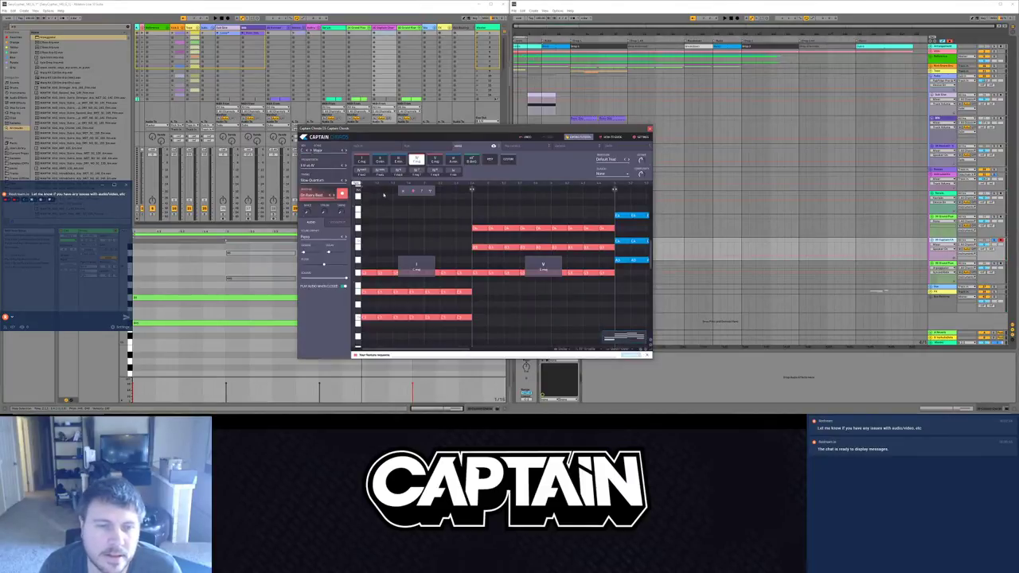
# Step: Compare further rhythm presets on the progression with playback and settle on the basic On Every Measure rhythm
pyautogui.click(331, 197)
pyautogui.click(331, 197)
pyautogui.click(332, 196)
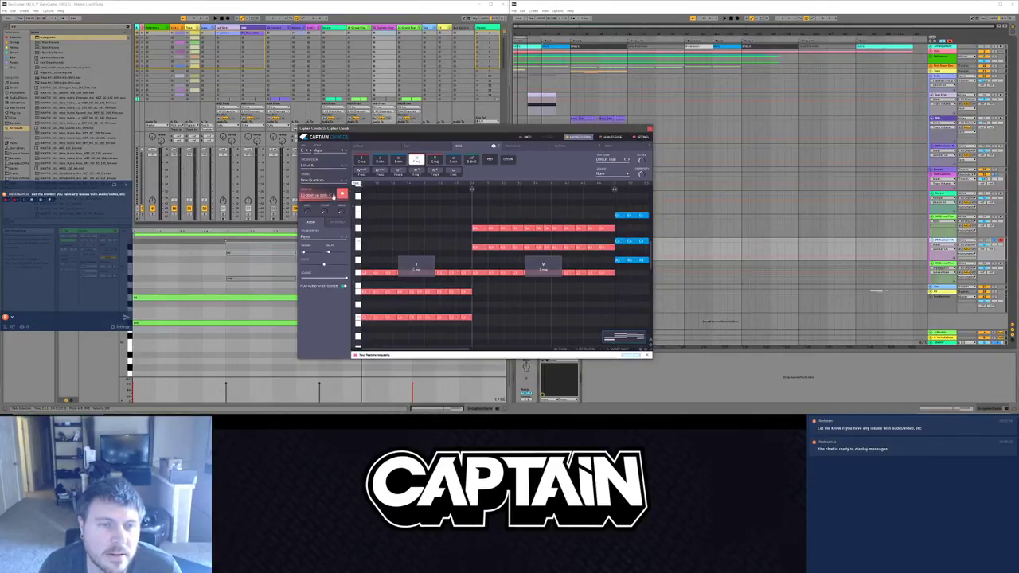
pyautogui.click(306, 197)
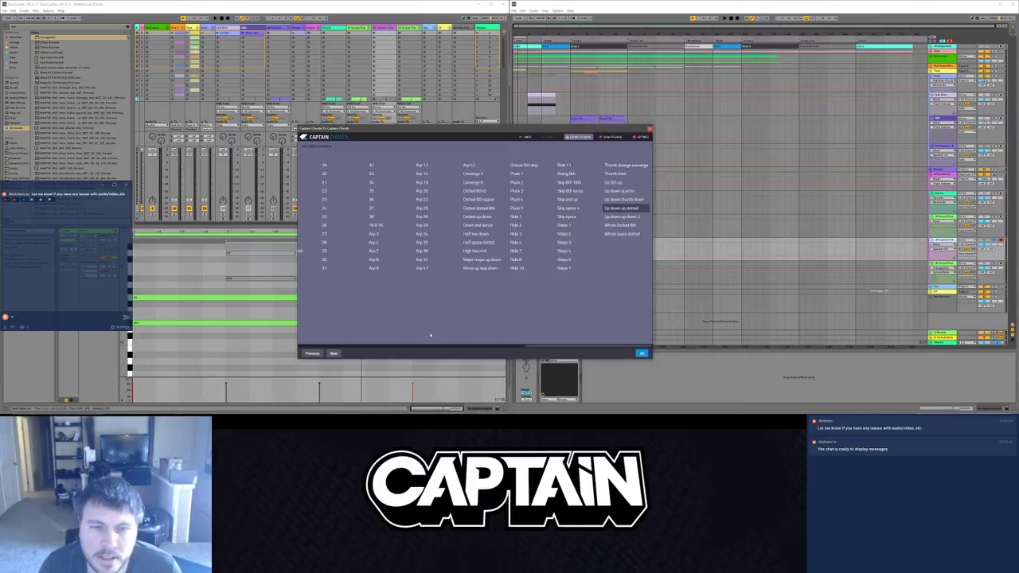
pyautogui.moveTo(549, 348); pyautogui.dragTo(223, 340)
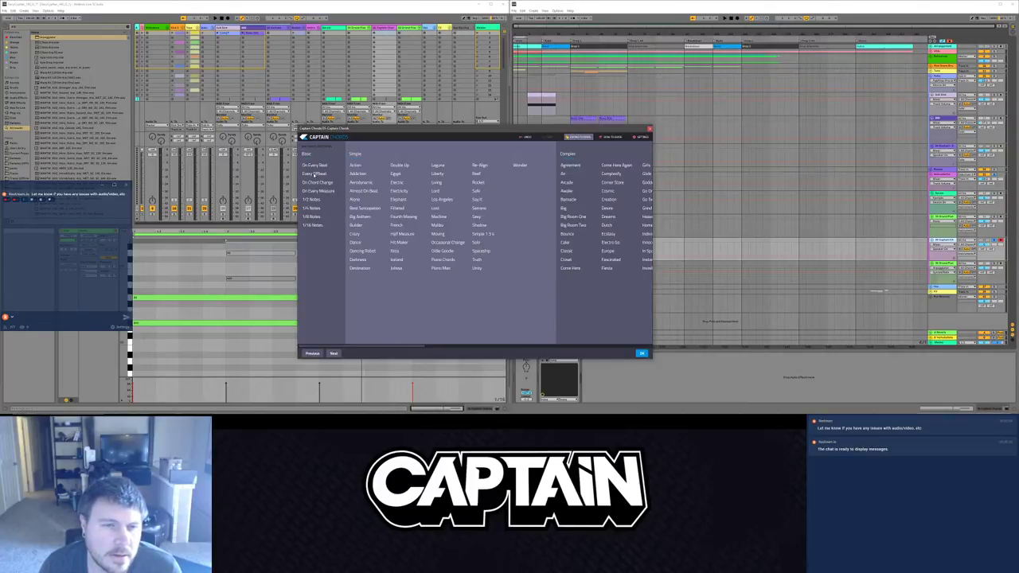
pyautogui.click(641, 352)
pyautogui.press('space')
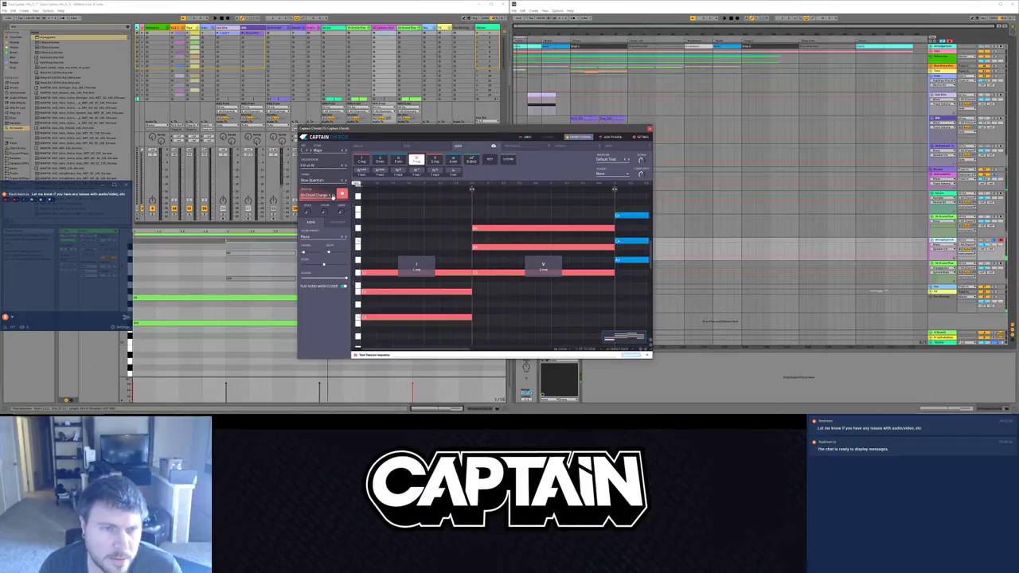
pyautogui.press('space')
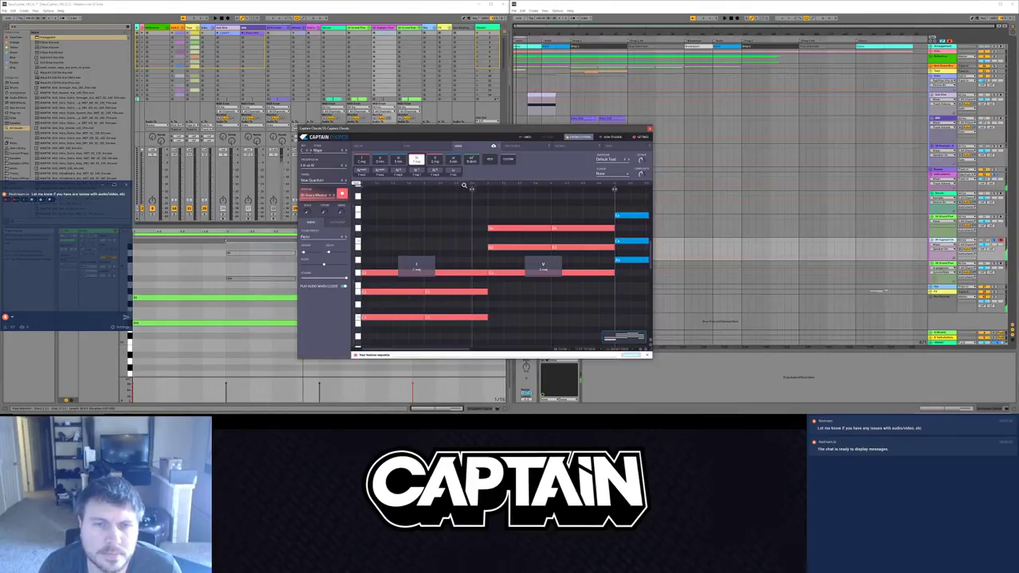
# Step: Shorten the first chord to one measure and try the Two measures timing preset
pyautogui.moveTo(425, 189); pyautogui.dragTo(424, 189)
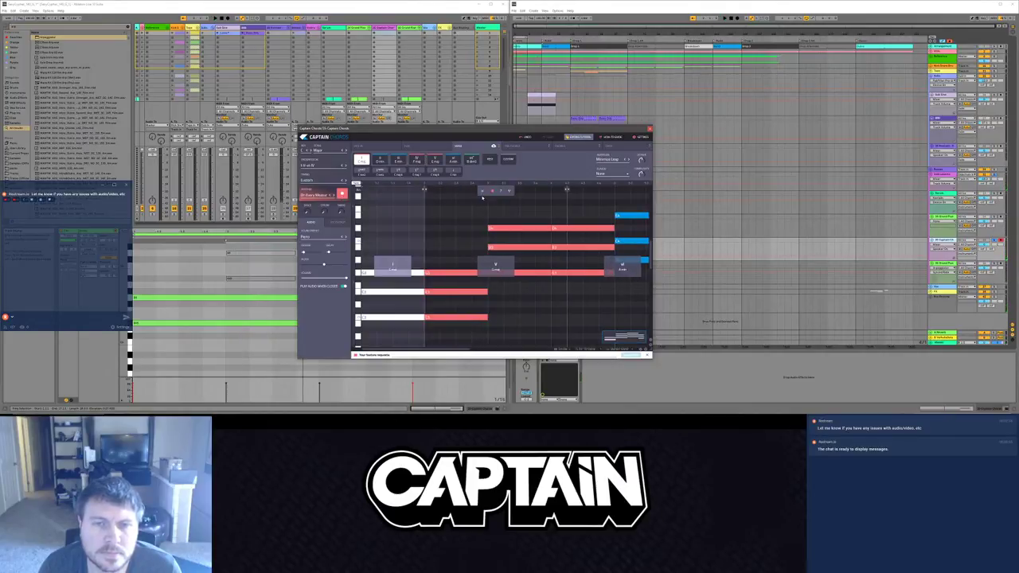
pyautogui.click(307, 182)
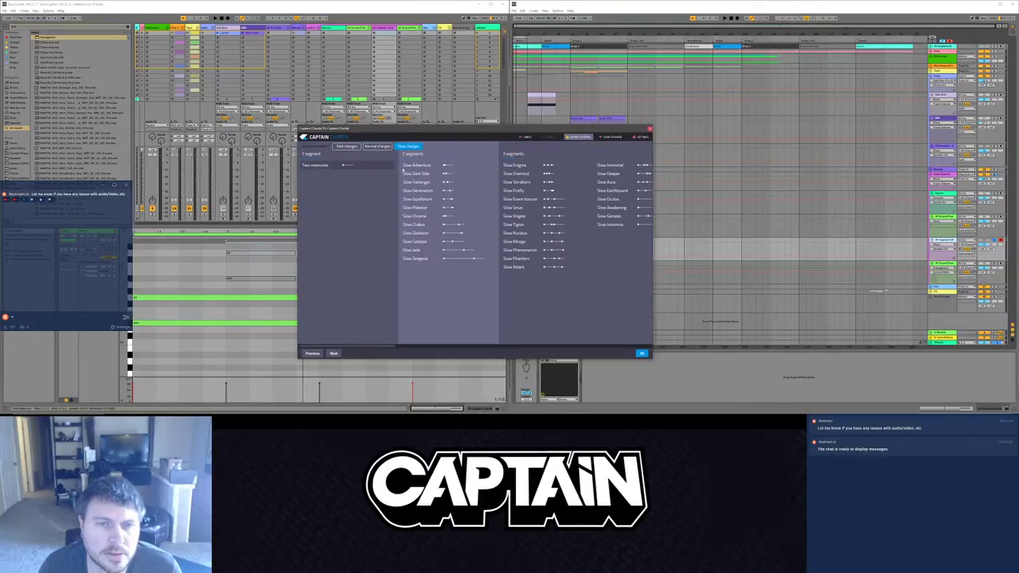
pyautogui.doubleClick(320, 166)
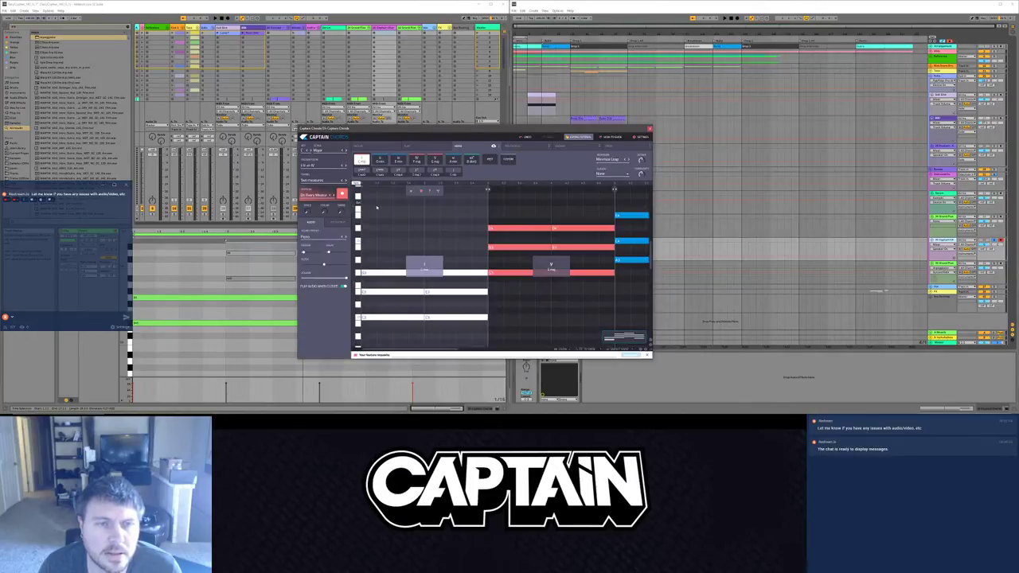
# Step: Set the chord timing to the One Measure preset from the normal changes
pyautogui.click(313, 181)
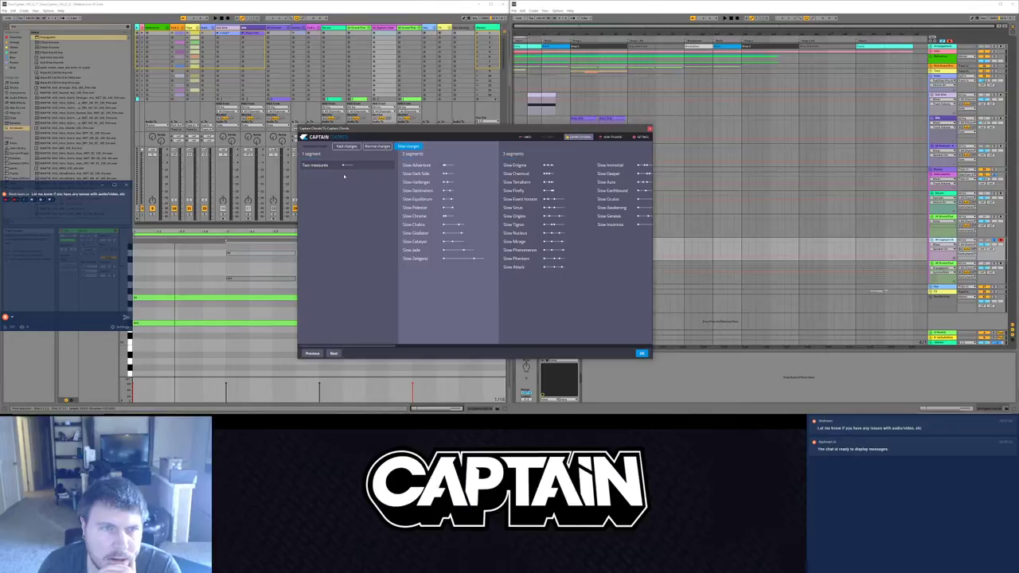
pyautogui.click(378, 148)
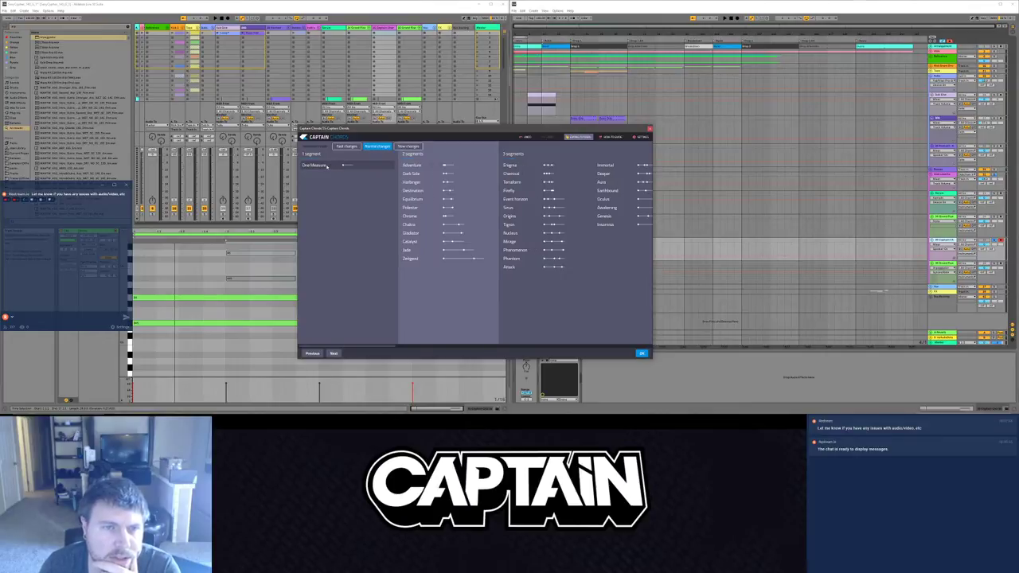
pyautogui.click(643, 355)
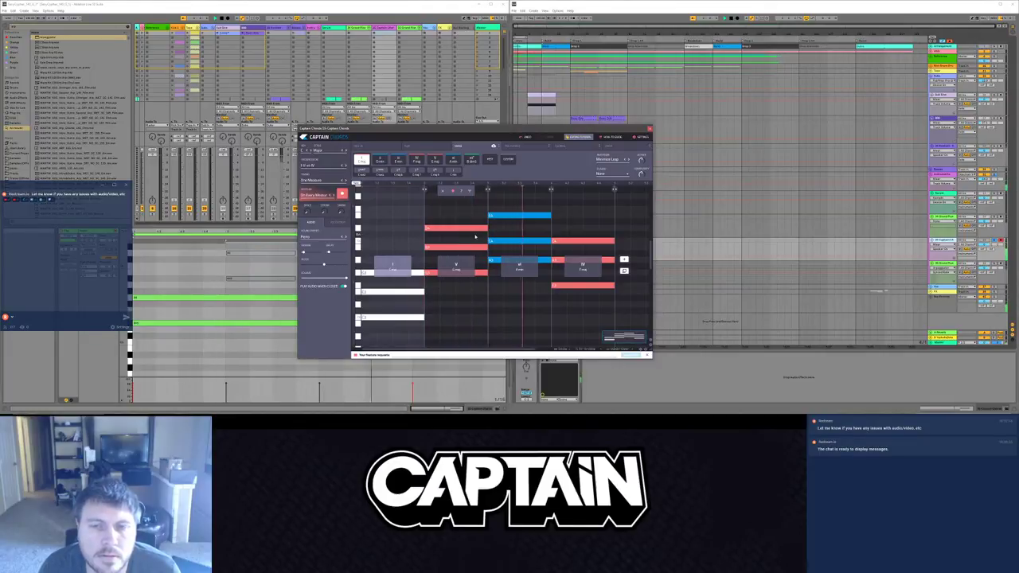
# Step: Try First Inversion on the V chord and the minimum-leap voicing on the vi and IV chords
pyautogui.click(456, 215)
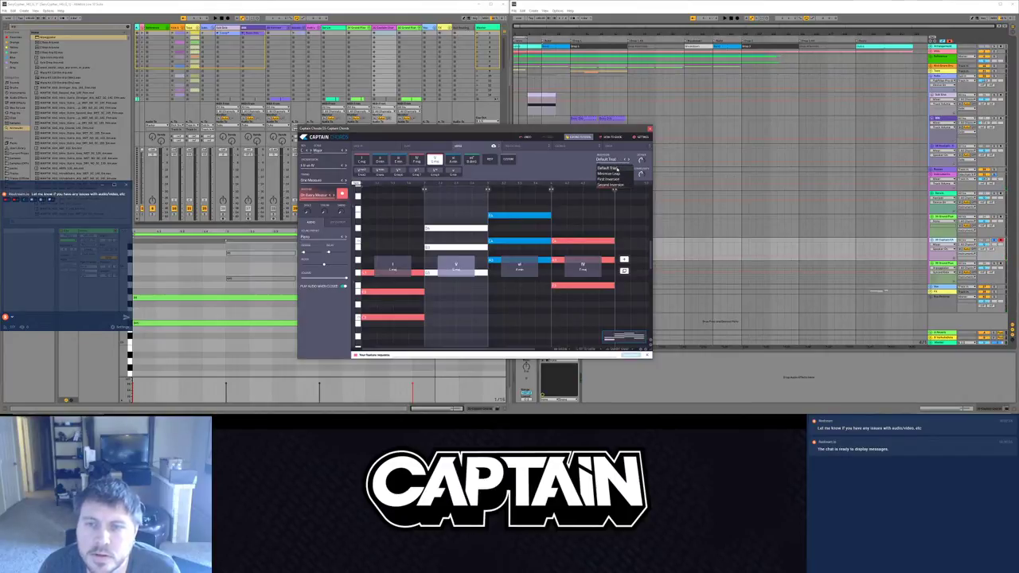
pyautogui.click(616, 180)
pyautogui.click(515, 202)
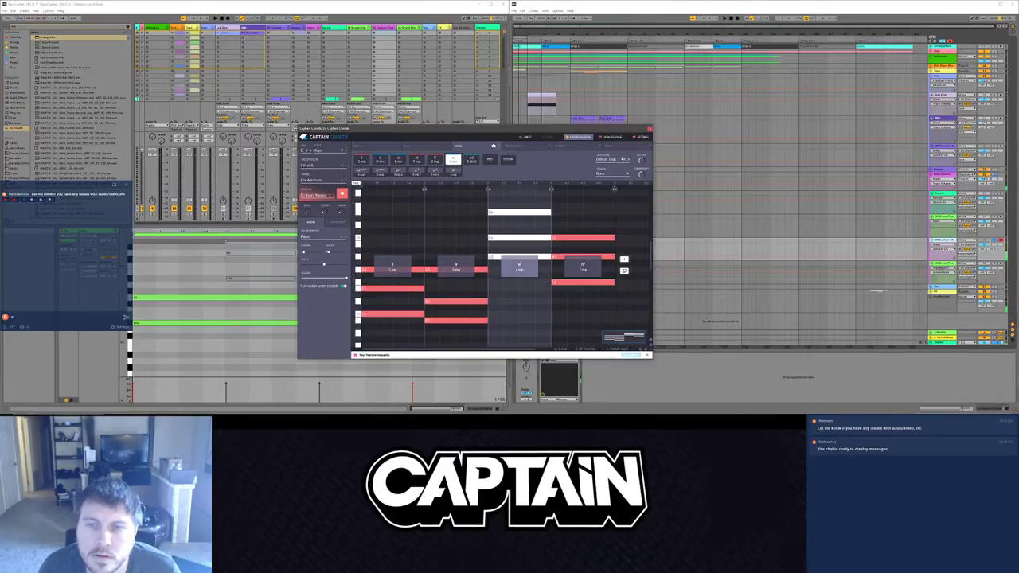
pyautogui.click(617, 161)
pyautogui.click(615, 176)
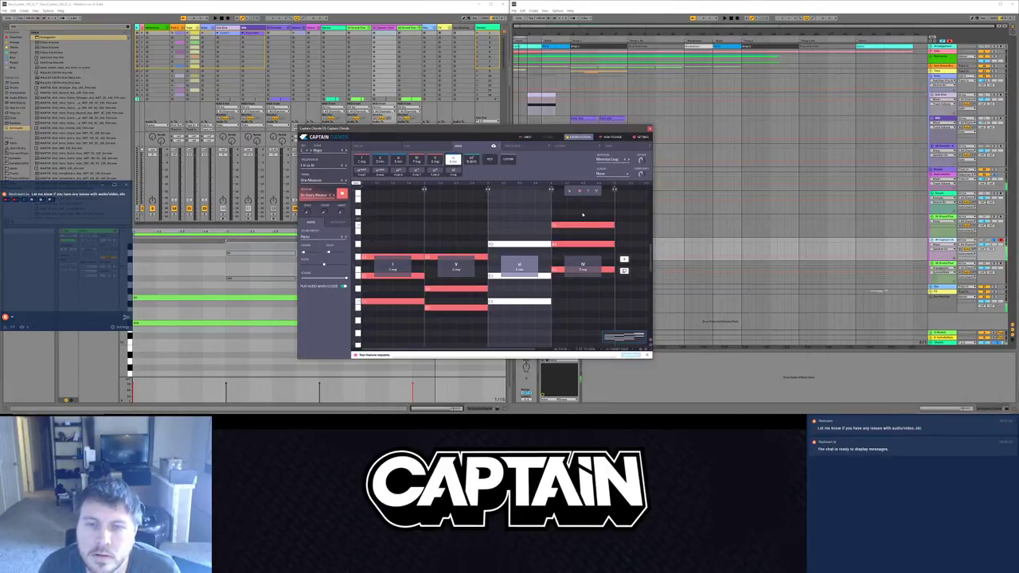
pyautogui.click(612, 183)
pyautogui.click(613, 160)
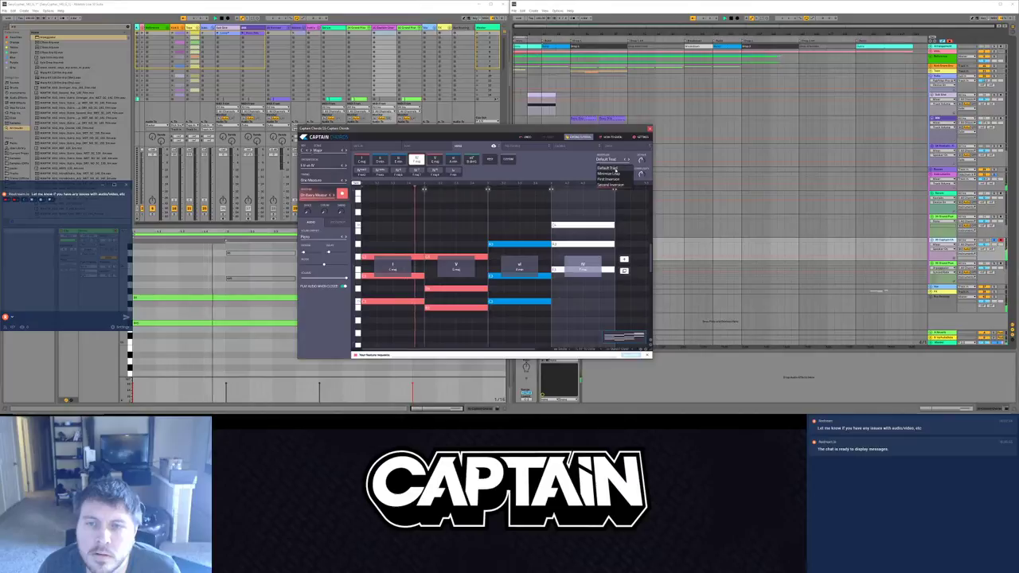
pyautogui.click(616, 175)
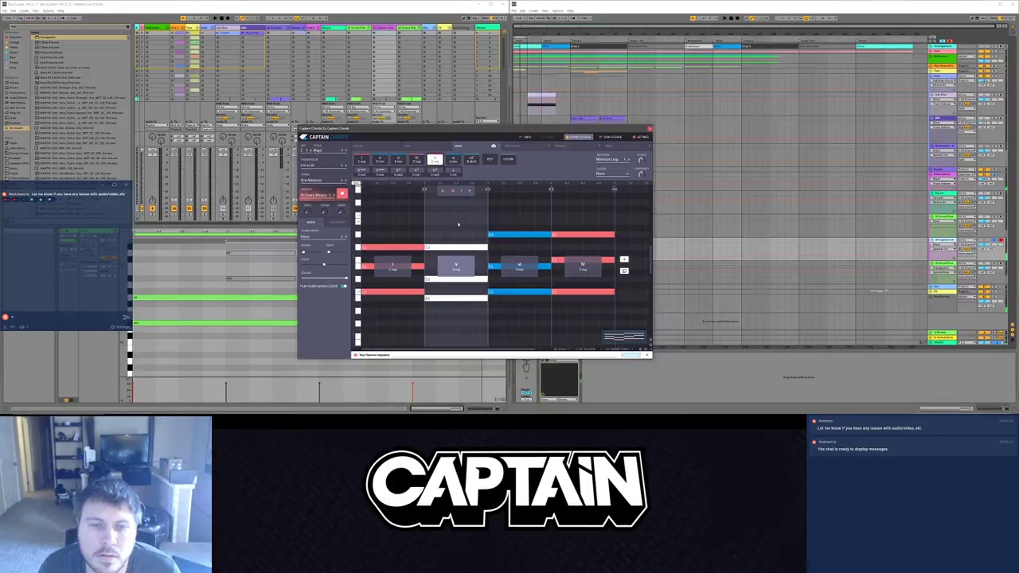
# Step: Return the V and IV chords to the default triad voicing while the progression plays
pyautogui.click(609, 160)
pyautogui.click(605, 167)
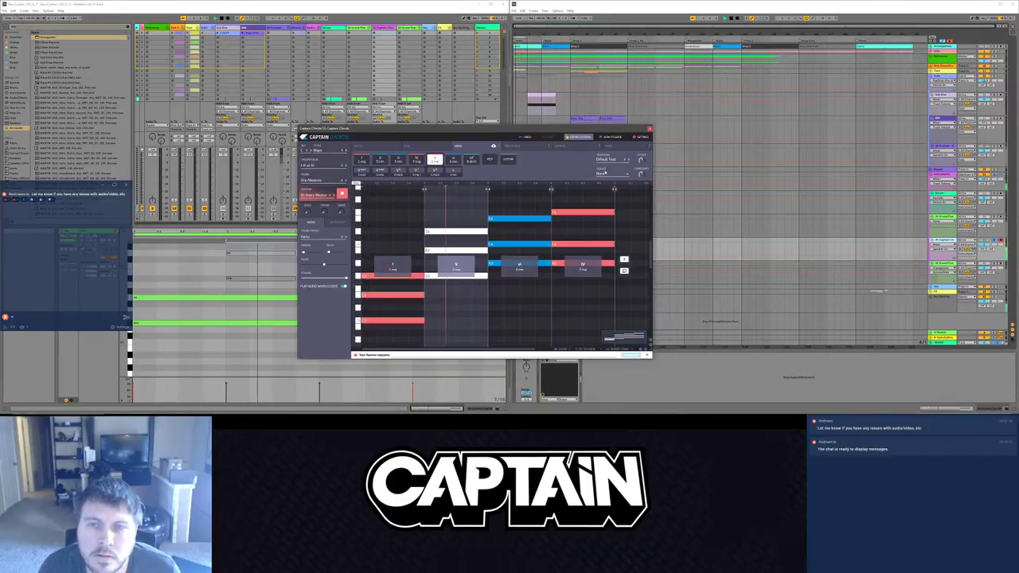
pyautogui.moveTo(531, 218)
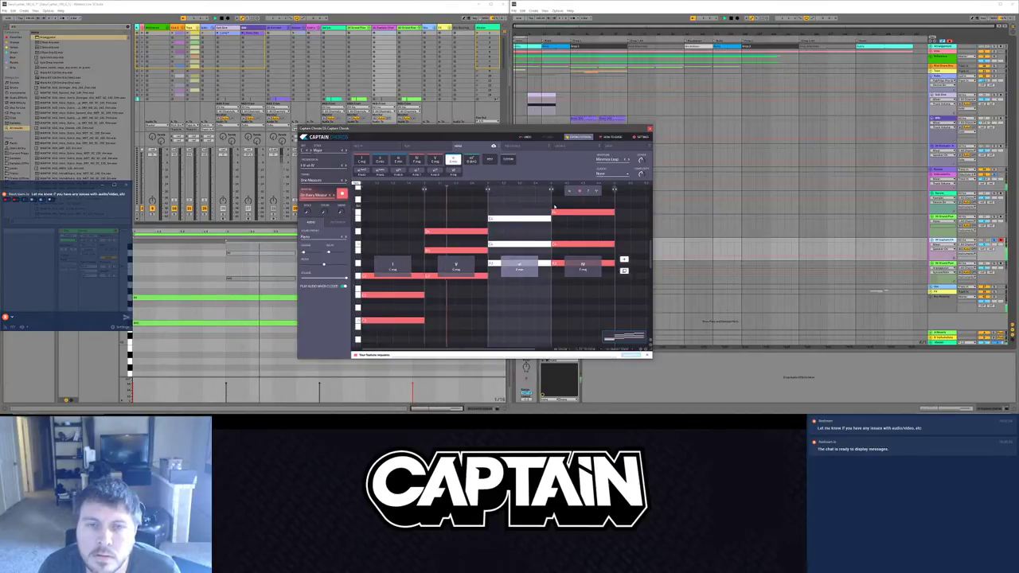
pyautogui.moveTo(578, 210)
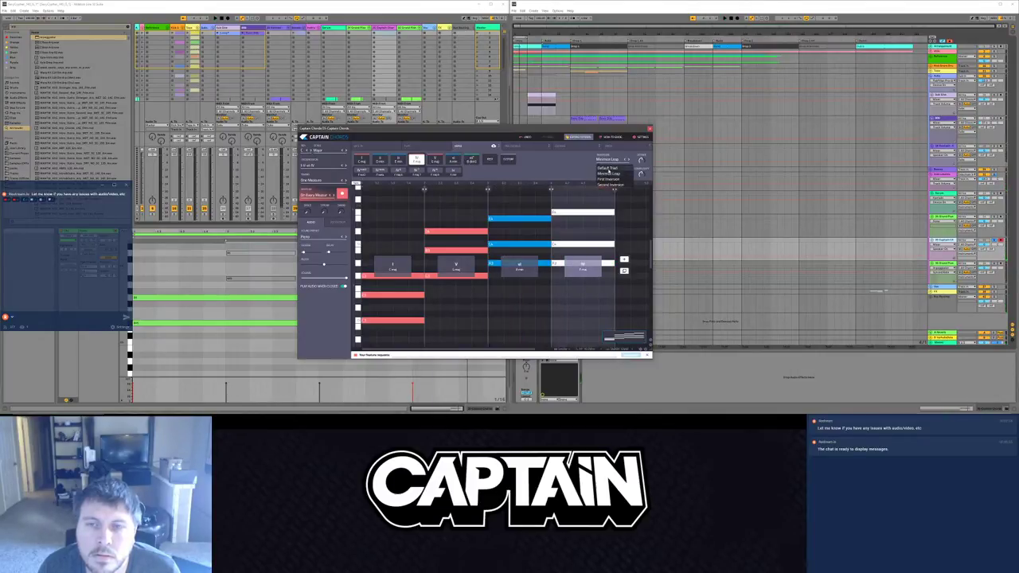
pyautogui.click(607, 164)
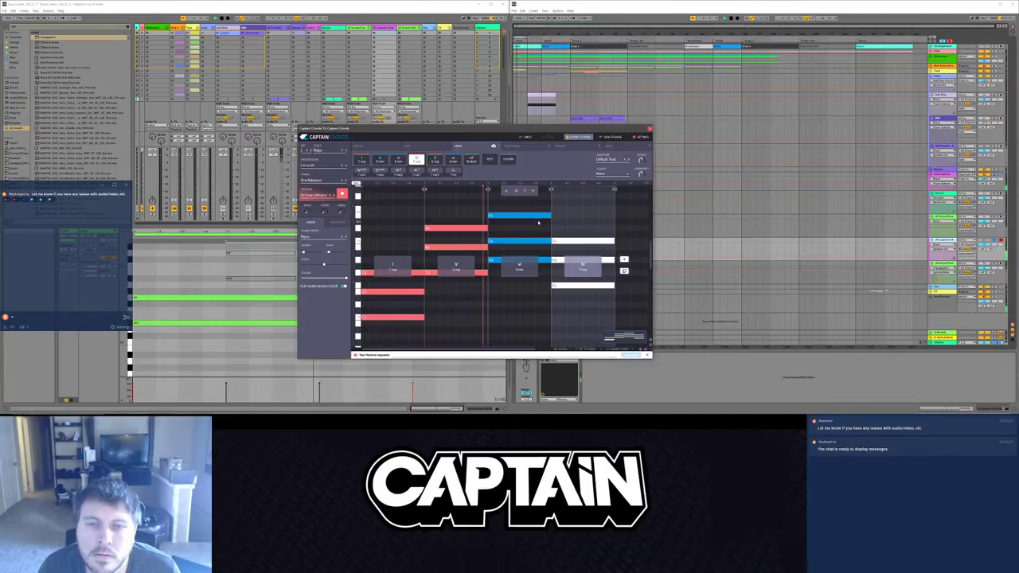
# Step: Stop playback and move the Captain Chords window over the session view, clear of the arrangement
pyautogui.press('space')
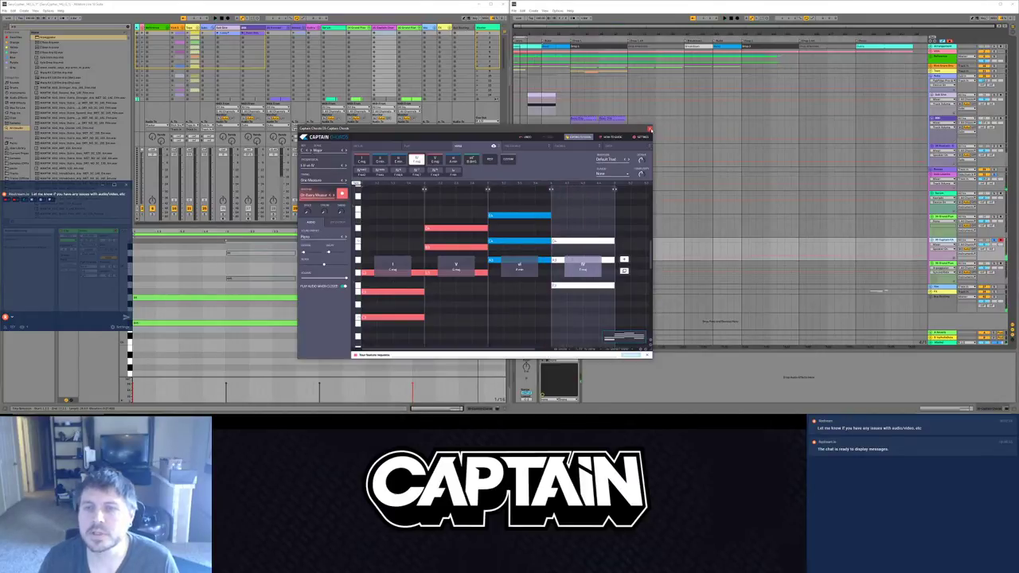
pyautogui.moveTo(640, 129); pyautogui.dragTo(506, 117)
pyautogui.moveTo(496, 101); pyautogui.dragTo(473, 97)
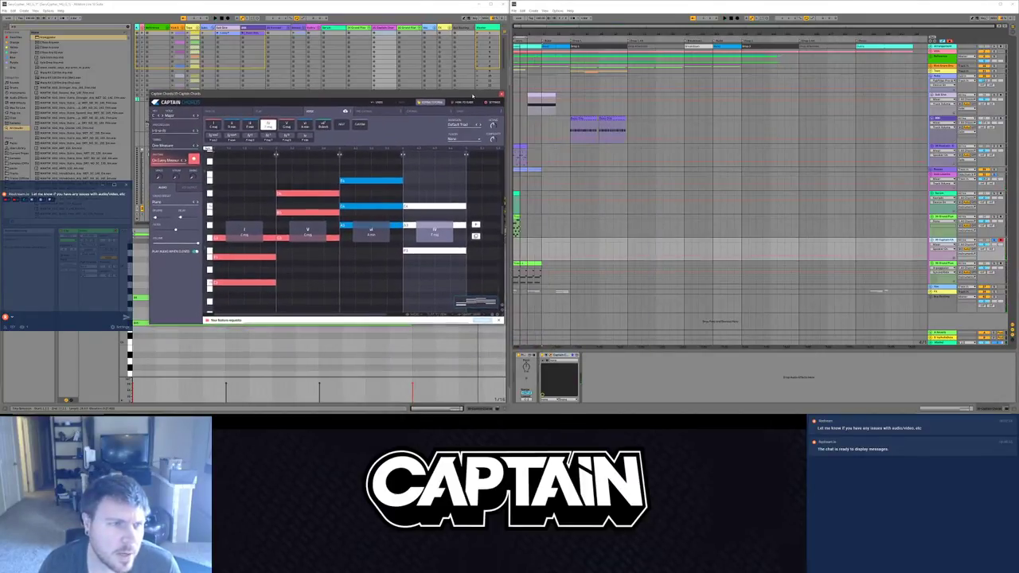
# Step: Place the new chord progression at the start of the Grand Piano track and answer the tempo and time-signature import prompt
pyautogui.click(516, 217)
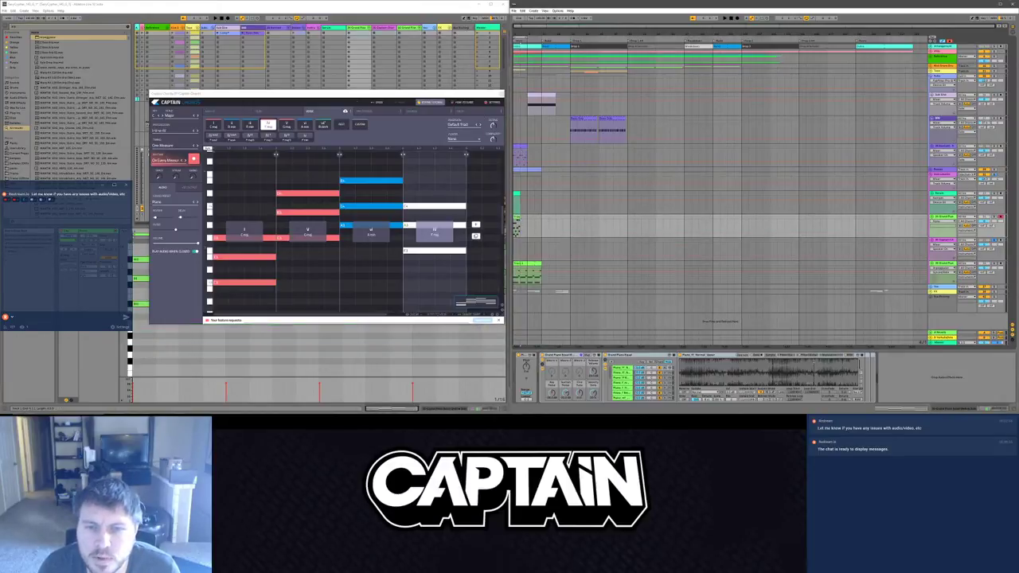
pyautogui.moveTo(516, 219)
pyautogui.mouseDown()
pyautogui.moveTo(530, 222)
pyautogui.moveTo(518, 222)
pyautogui.mouseUp()
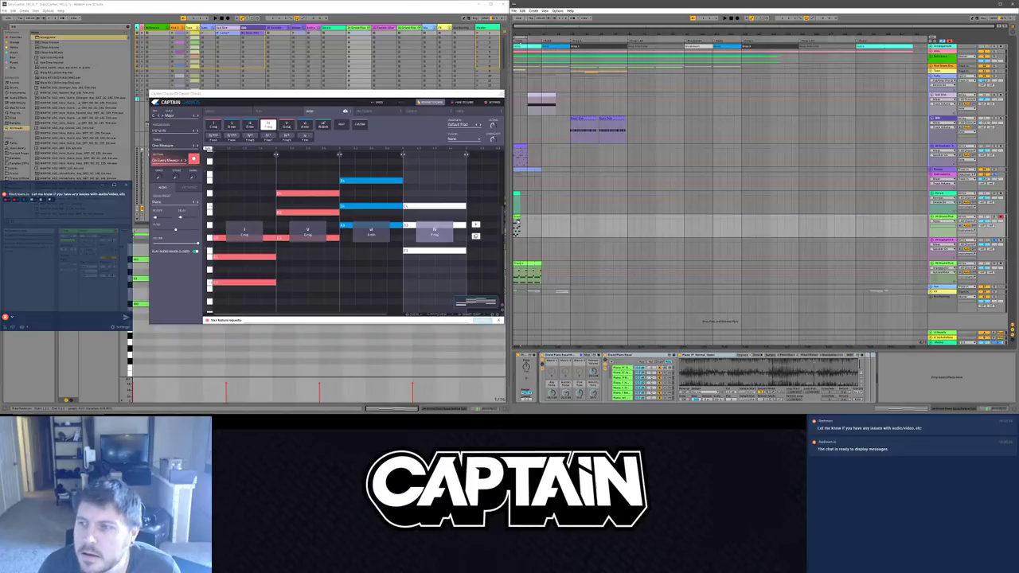
pyautogui.click(500, 93)
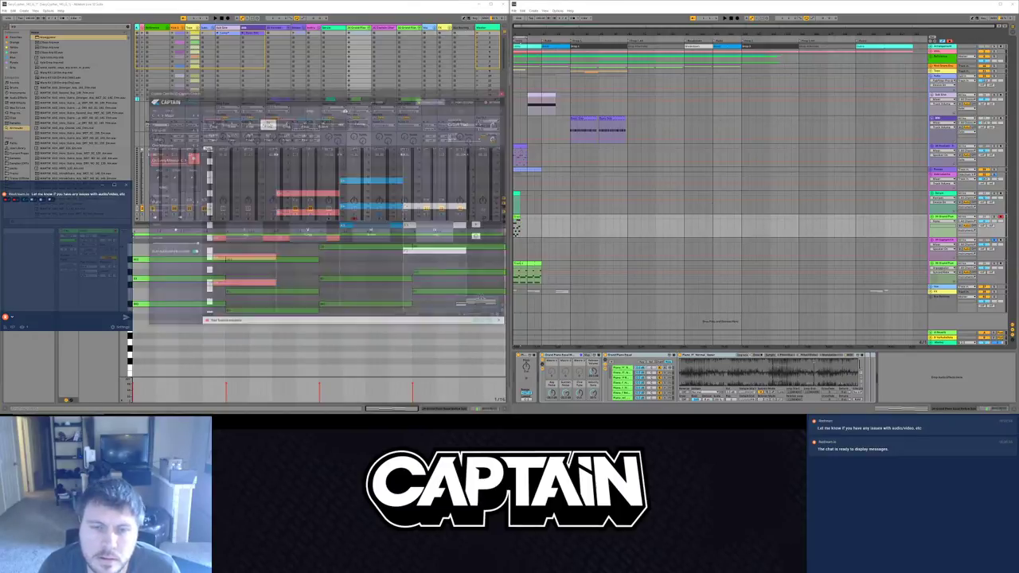
pyautogui.click(521, 227)
pyautogui.moveTo(517, 227); pyautogui.dragTo(518, 226)
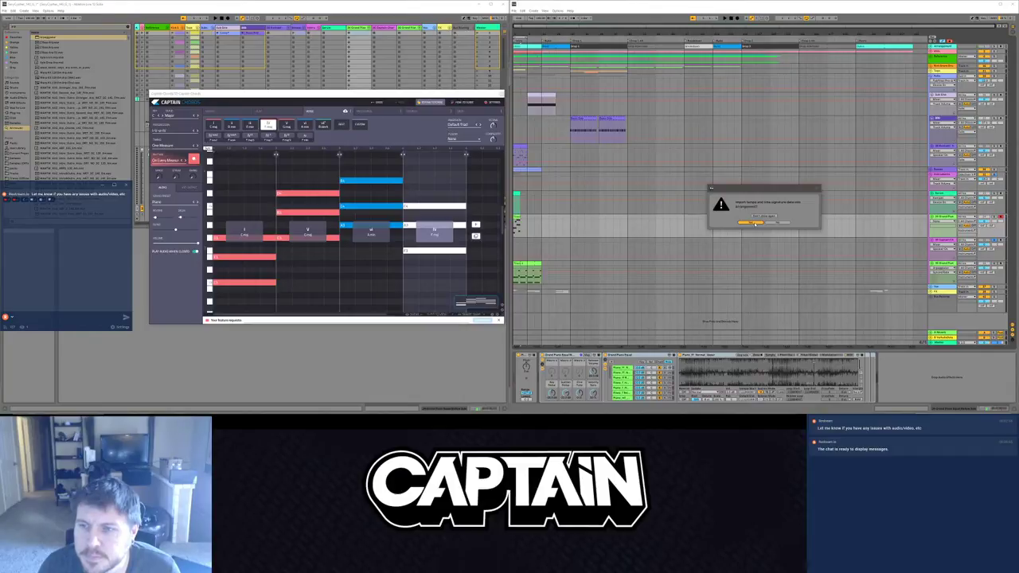
pyautogui.click(768, 225)
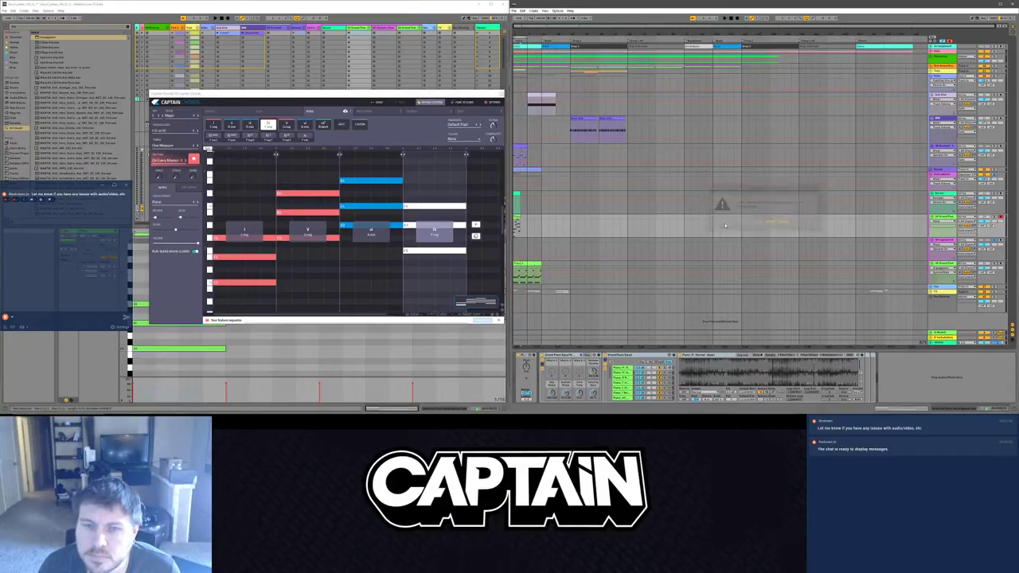
# Step: Select the clip on the arpeggiated Grand Piano track, move the Captain Chords window off the note editor and start playback
pyautogui.click(524, 271)
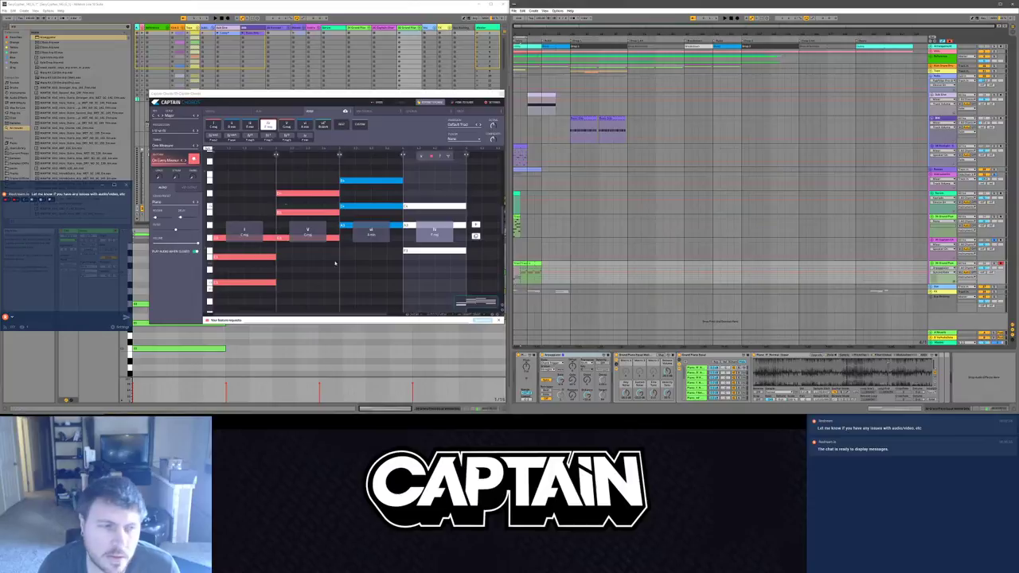
pyautogui.moveTo(311, 93); pyautogui.dragTo(331, 34)
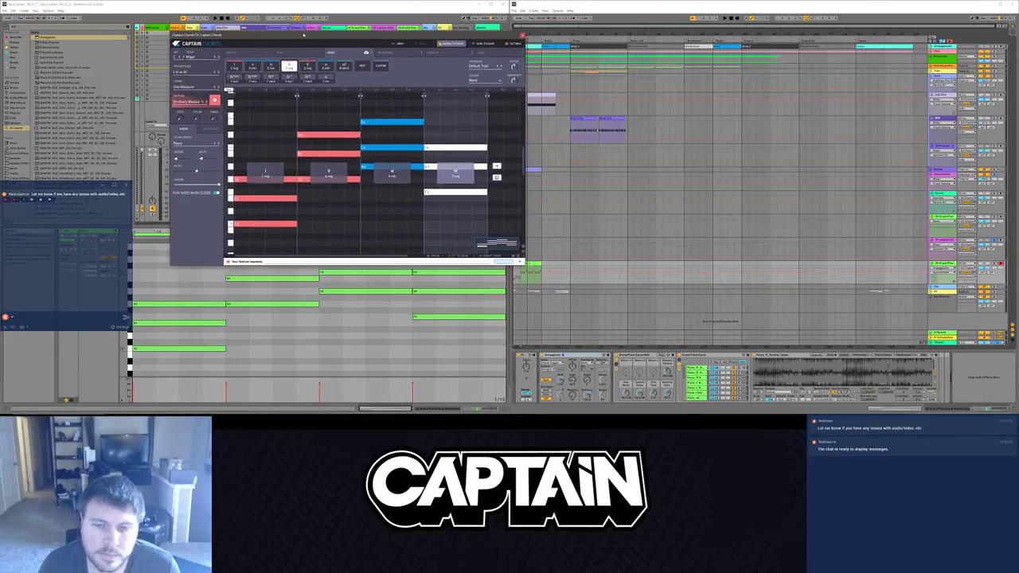
pyautogui.press('space')
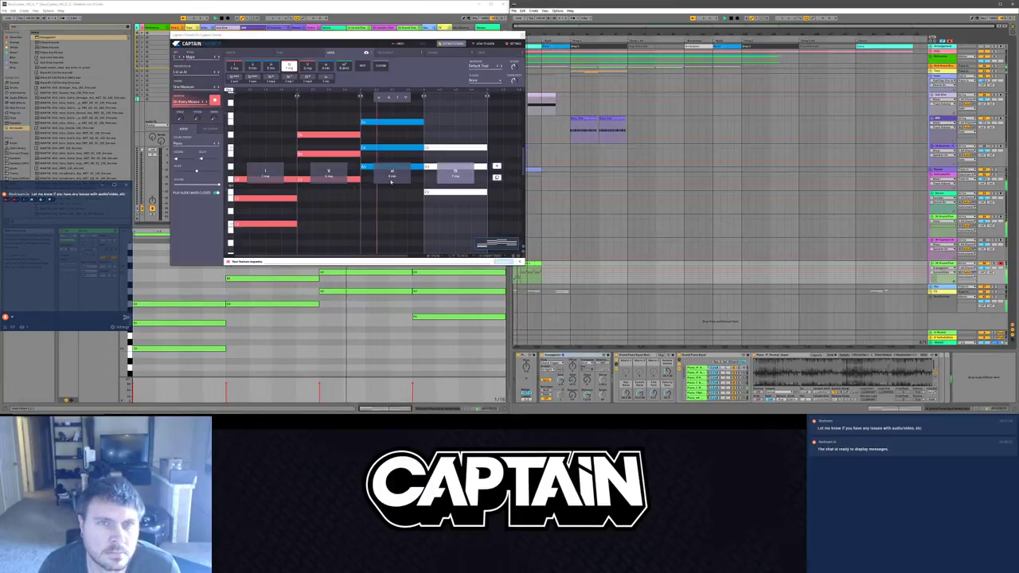
# Step: Close the Captain Chords window and deactivate the lowest note of each of the four chords in the arpeggiated clip
pyautogui.click(519, 35)
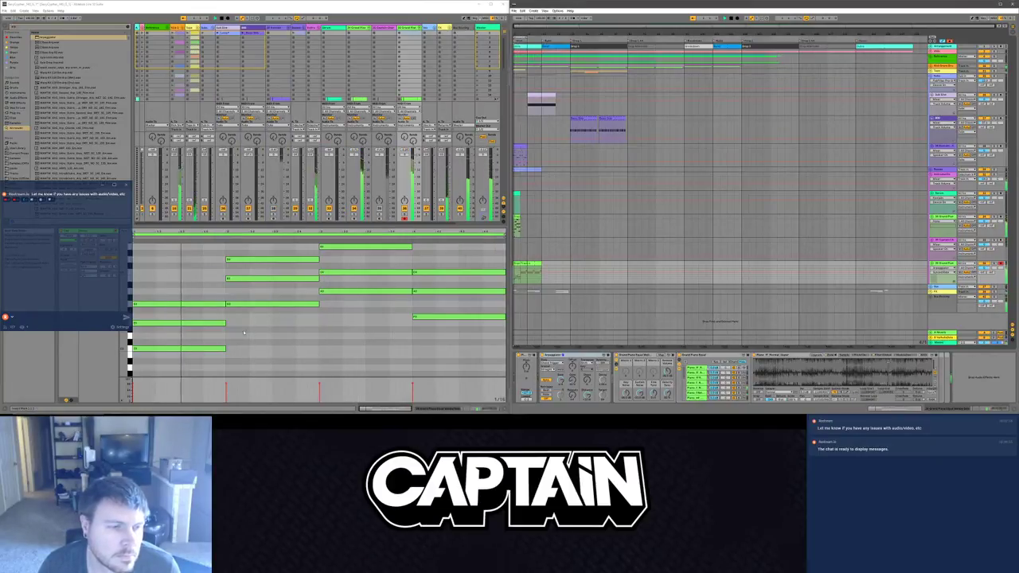
pyautogui.moveTo(177, 333); pyautogui.dragTo(205, 362)
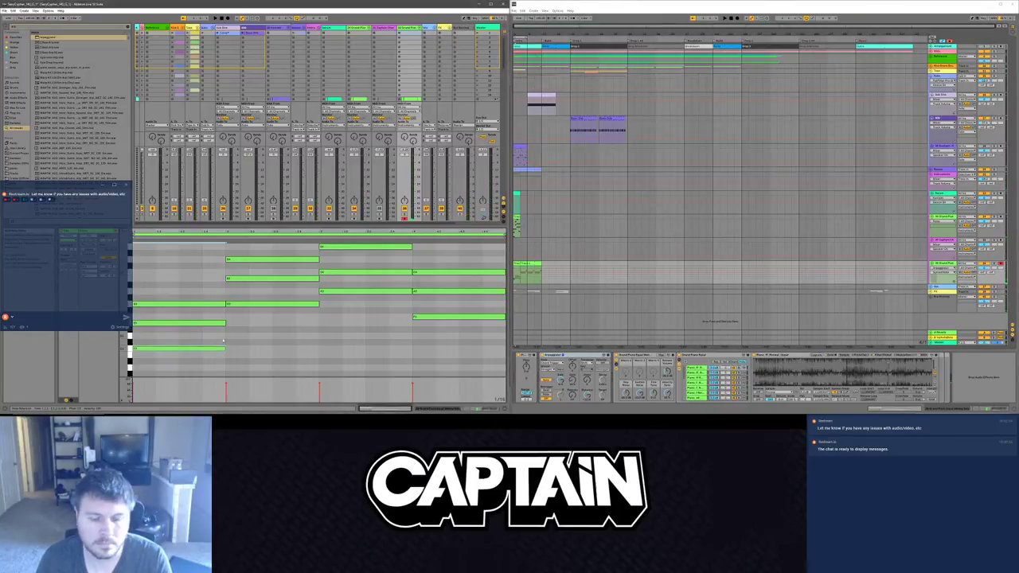
pyautogui.click(271, 304)
pyautogui.press('0')
pyautogui.click(365, 291)
pyautogui.press('0')
pyautogui.click(464, 316)
pyautogui.press('0')
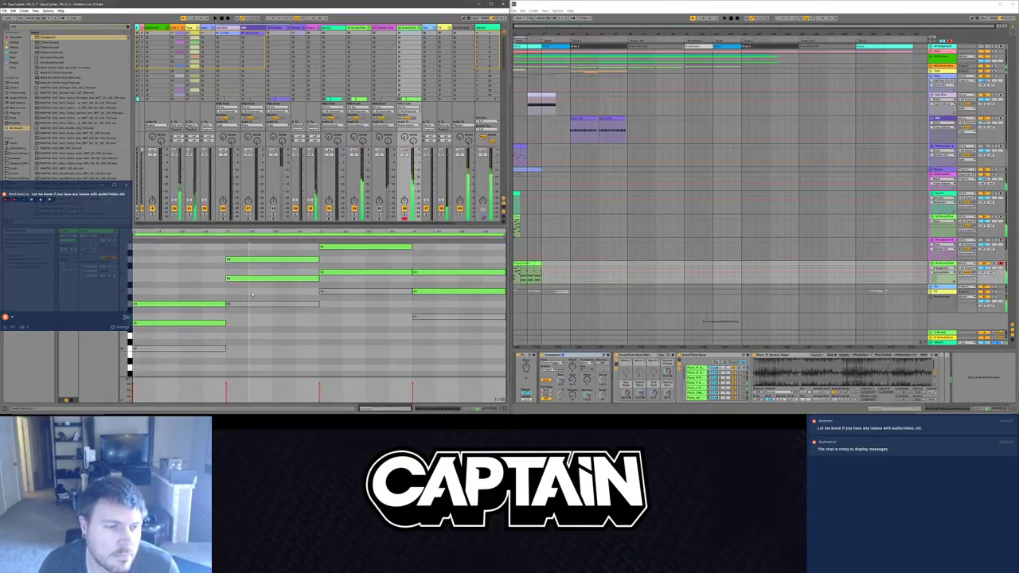
# Step: Replace the second chord's notes with a copy of the first chord's two active upper notes
pyautogui.moveTo(280, 358); pyautogui.dragTo(273, 244)
pyautogui.press('Delete')
pyautogui.moveTo(190, 264); pyautogui.dragTo(221, 343)
pyautogui.hotkey('ctrl', 'd')
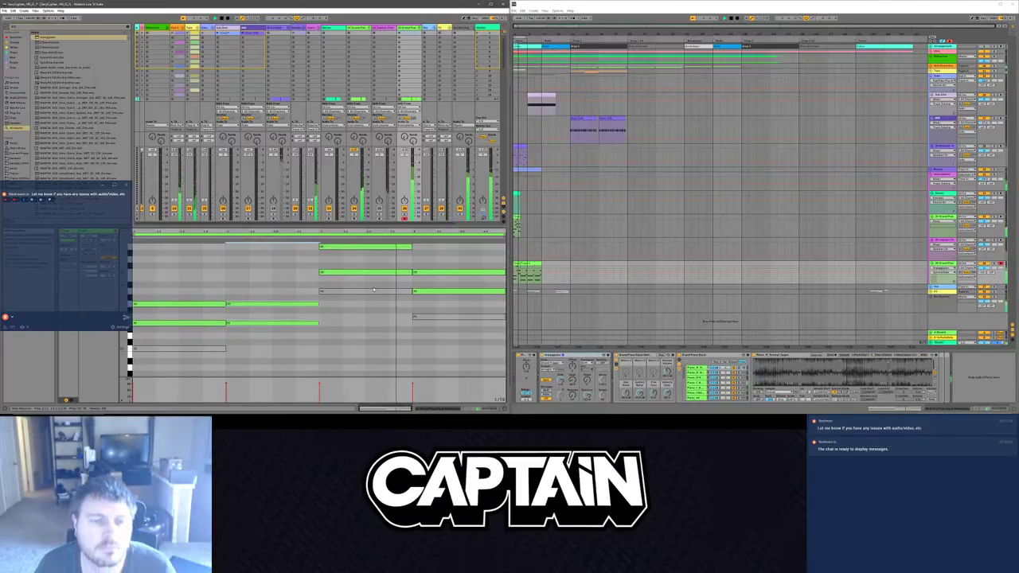
# Step: Move the third chord's top note down an octave and deactivate it, reactivating the chord's root note instead
pyautogui.click(355, 247)
pyautogui.hotkey('shift', 'Down')
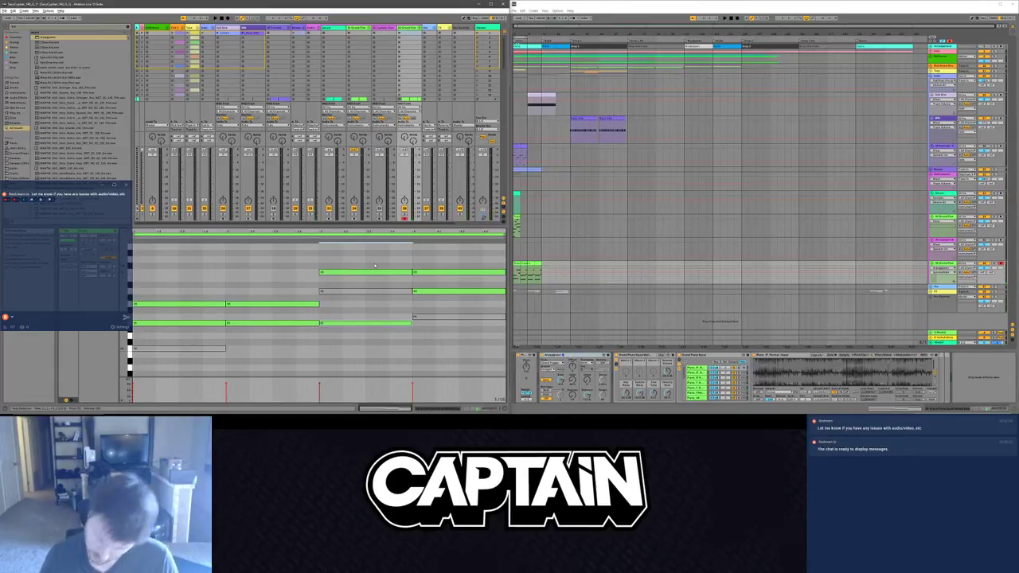
pyautogui.click(345, 293)
pyautogui.press('0')
pyautogui.press('0')
# Step: Deactivate the fourth chord's top note instead of its root and extend the Grand Piano chord clip to the arpeggiated clip's end
pyautogui.press('space')
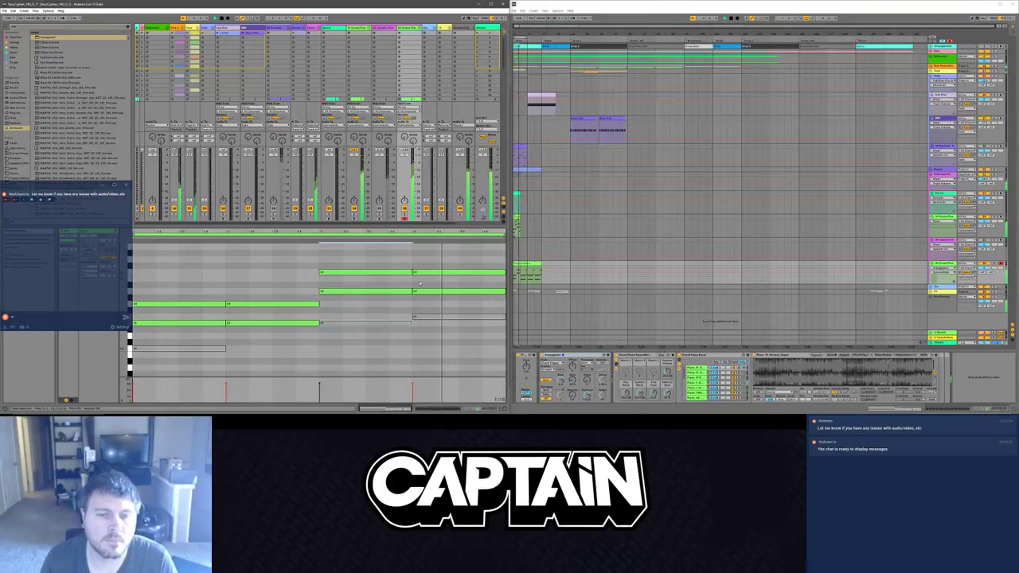
pyautogui.press('0')
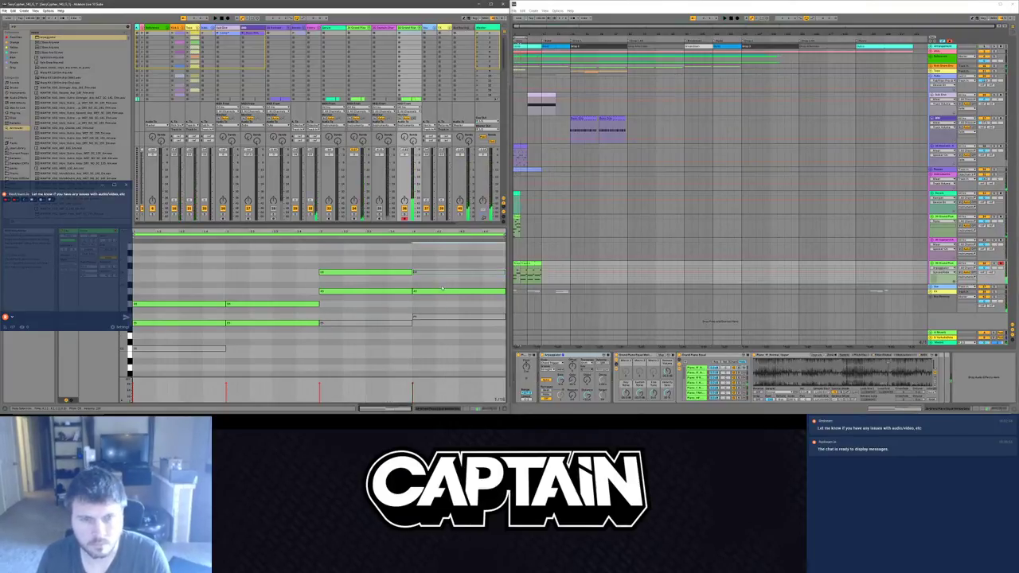
pyautogui.doubleClick(437, 319)
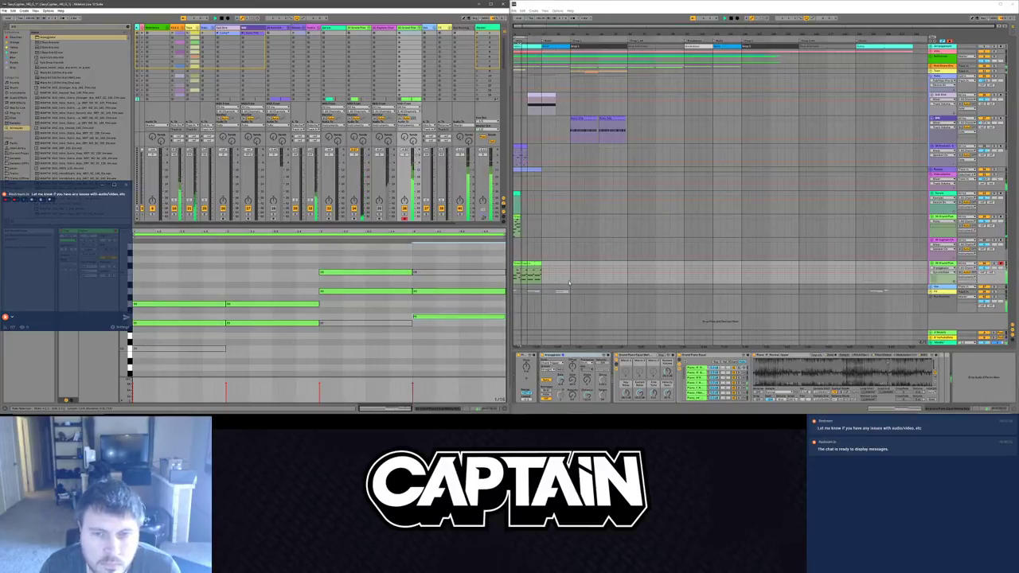
pyautogui.moveTo(520, 218); pyautogui.dragTo(541, 218)
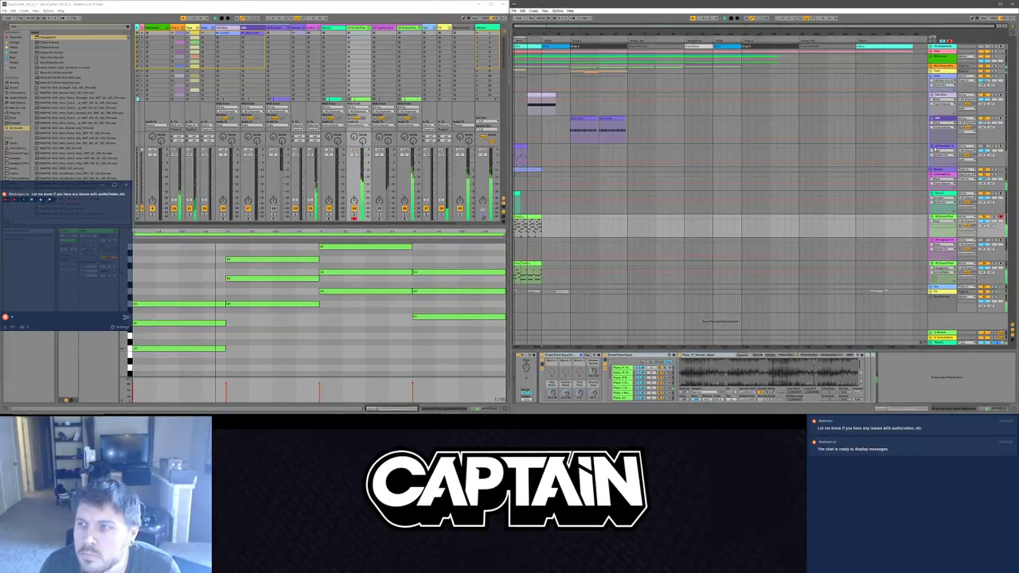
# Step: Copy the first chord's notes from the Grand Piano clip and paste them at the start of the purple track's intro clip
pyautogui.click(535, 151)
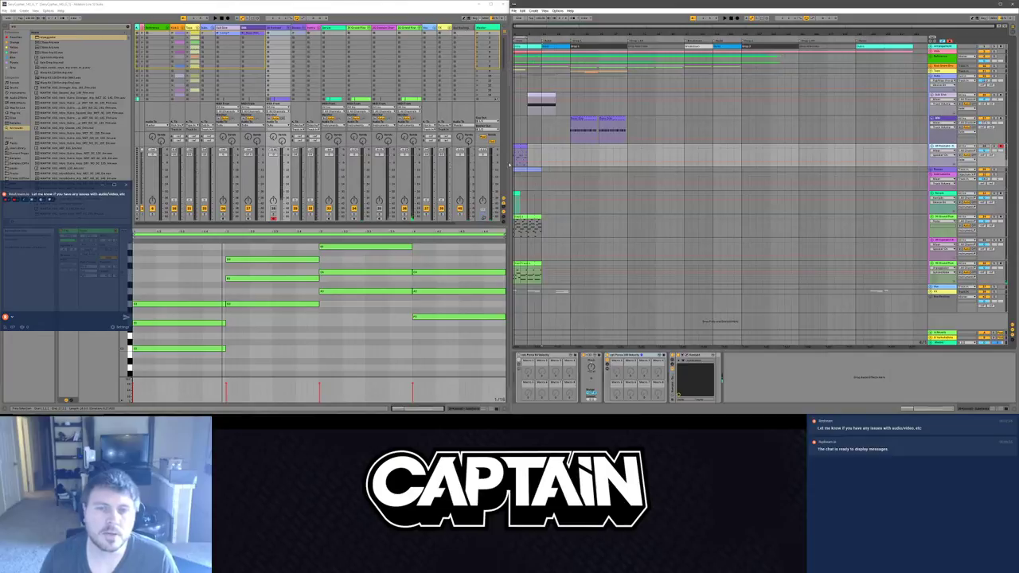
pyautogui.click(523, 219)
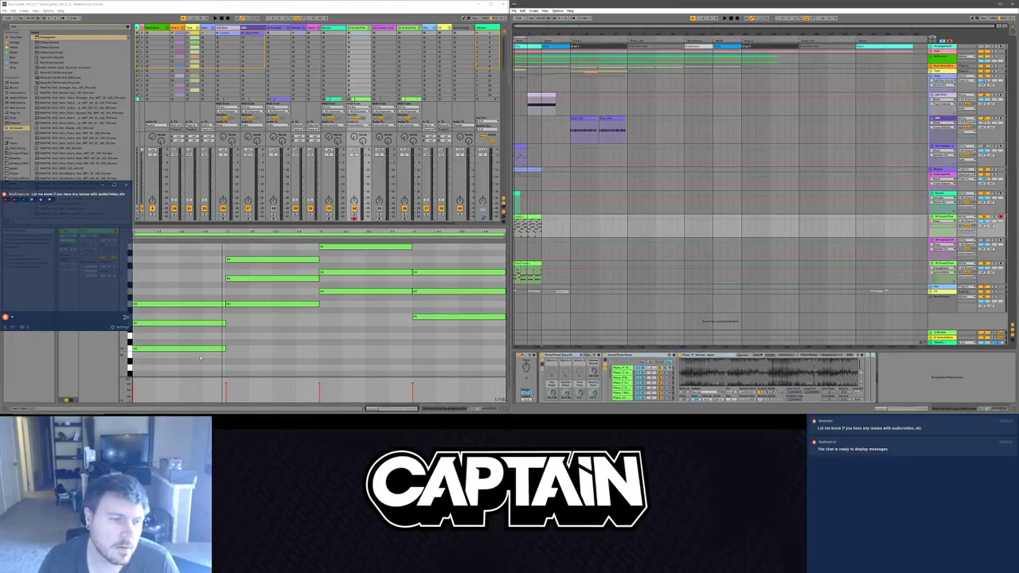
pyautogui.moveTo(200, 358); pyautogui.dragTo(172, 278)
pyautogui.click(561, 132)
pyautogui.click(521, 149)
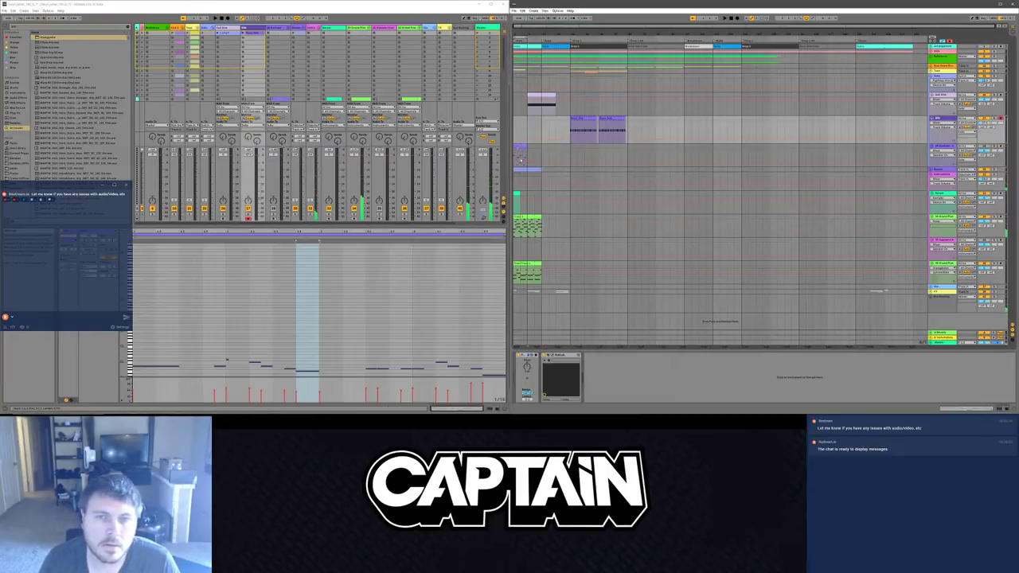
pyautogui.click(145, 294)
pyautogui.hotkey('ctrl', 'v')
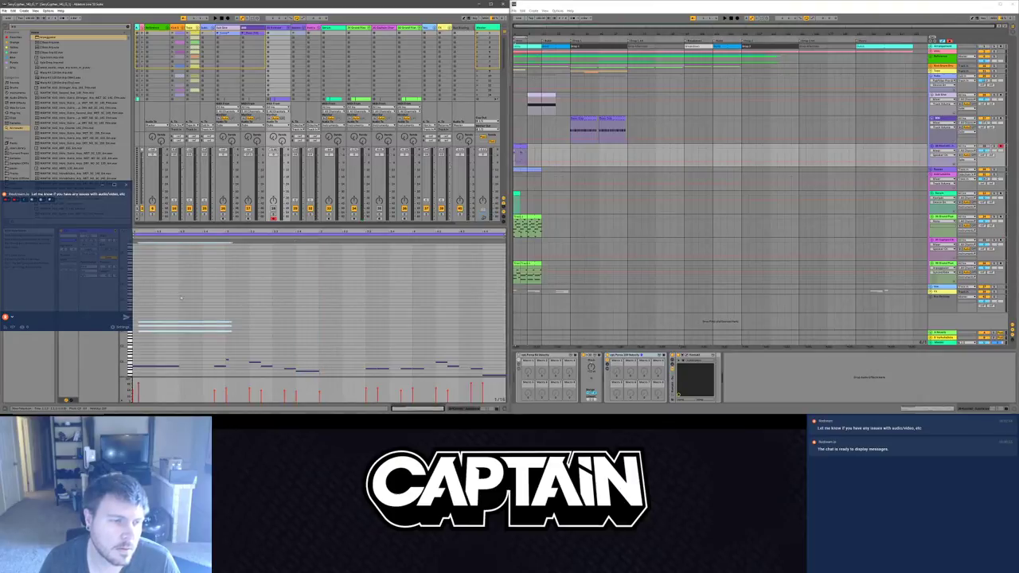
# Step: Narrow the floating chat window and move it slightly upward, clear of the note editor's piano keys
pyautogui.click(75, 189)
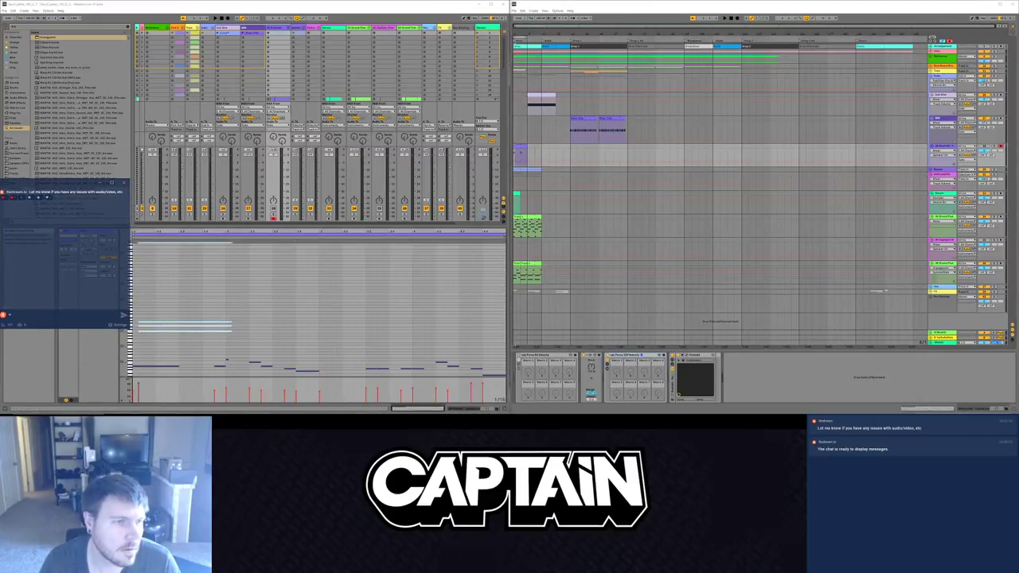
pyautogui.moveTo(128, 264); pyautogui.dragTo(106, 265)
pyautogui.moveTo(33, 188)
pyautogui.mouseDown()
pyautogui.moveTo(50, 171)
pyautogui.moveTo(35, 171)
pyautogui.mouseUp()
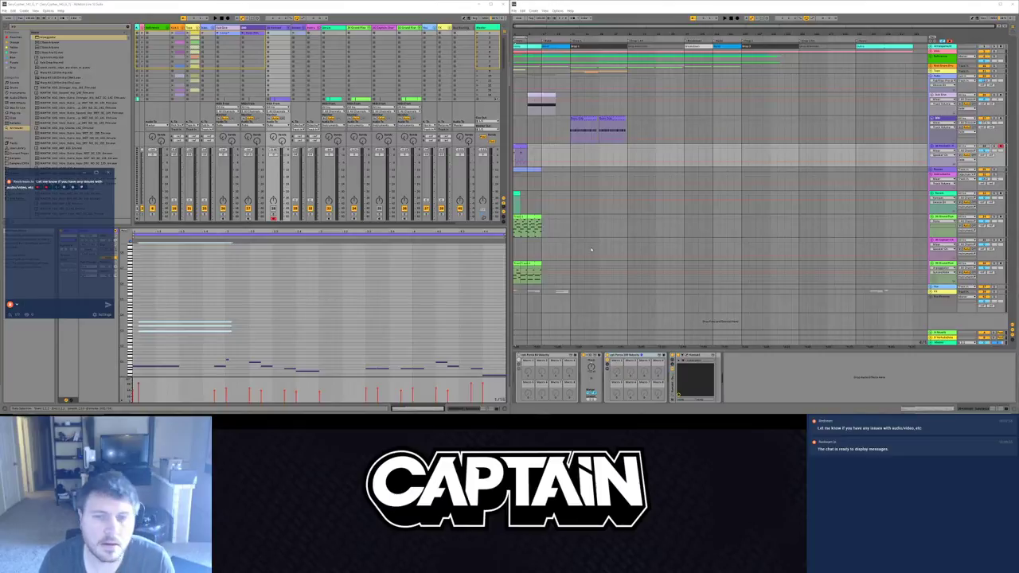
# Step: Clear the first half of the purple track's intro clip, place a copy of the Grand Piano chord clip there and audition it
pyautogui.click(527, 263)
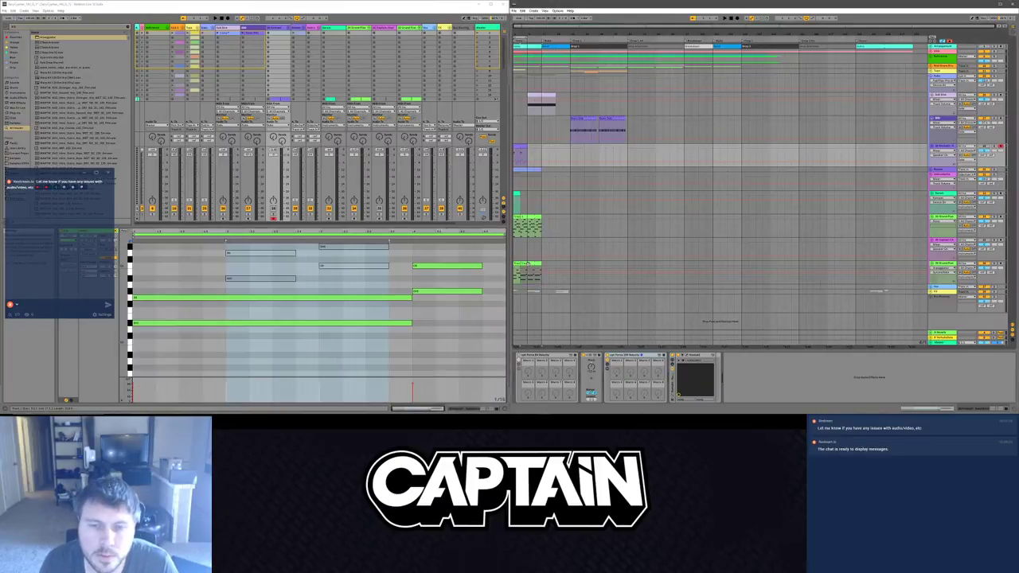
pyautogui.click(517, 264)
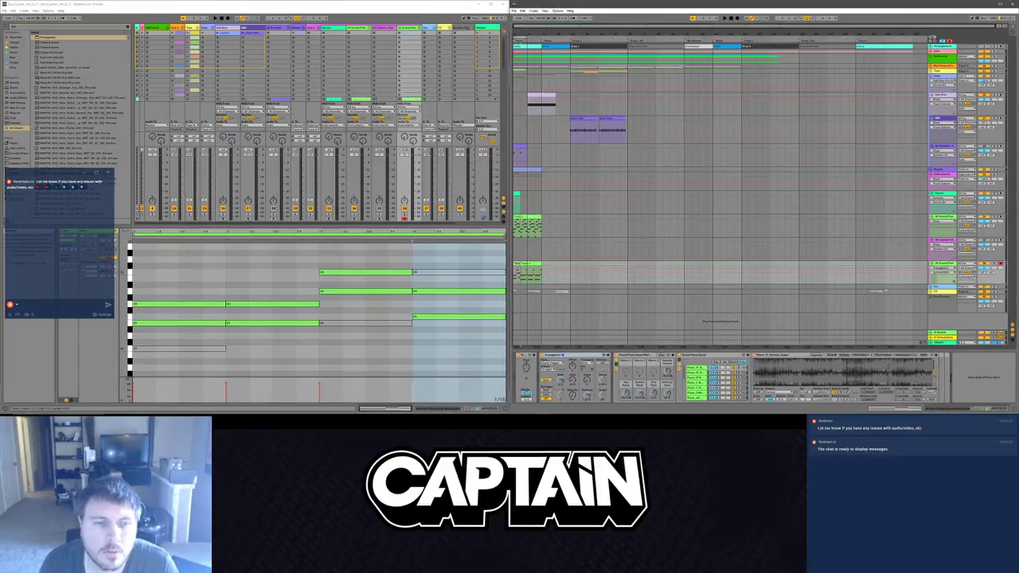
pyautogui.click(517, 147)
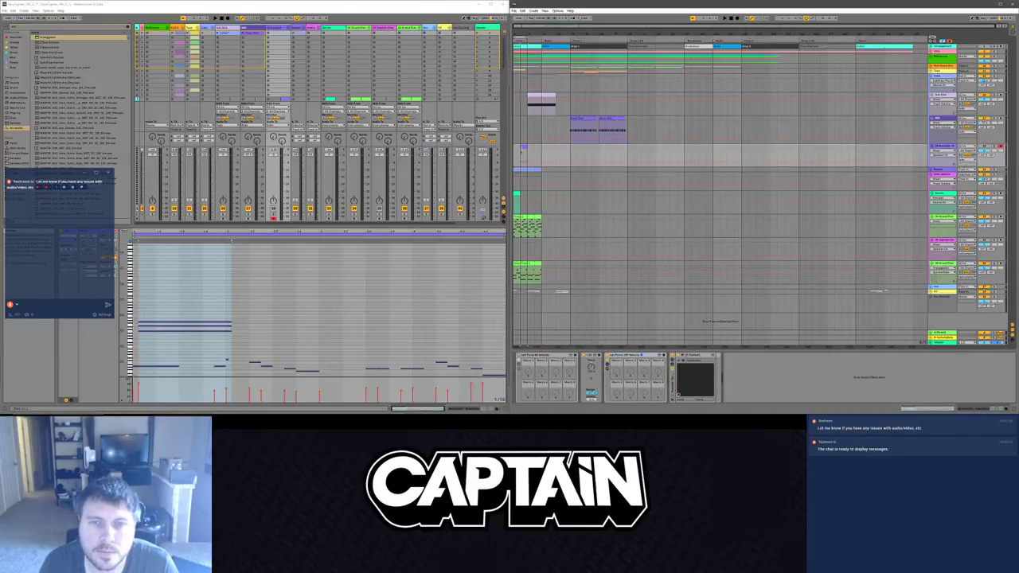
pyautogui.click(515, 264)
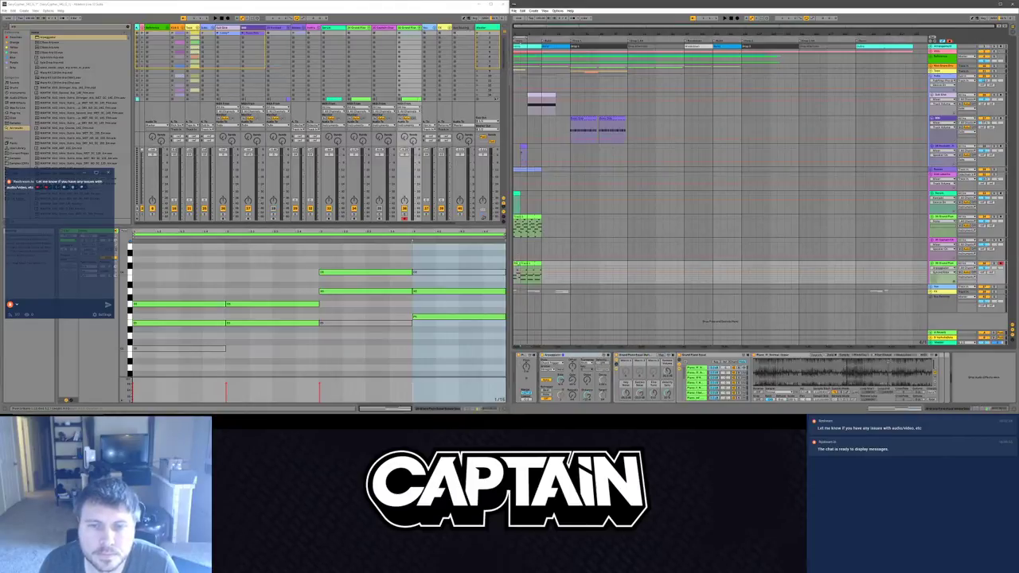
pyautogui.click(519, 225)
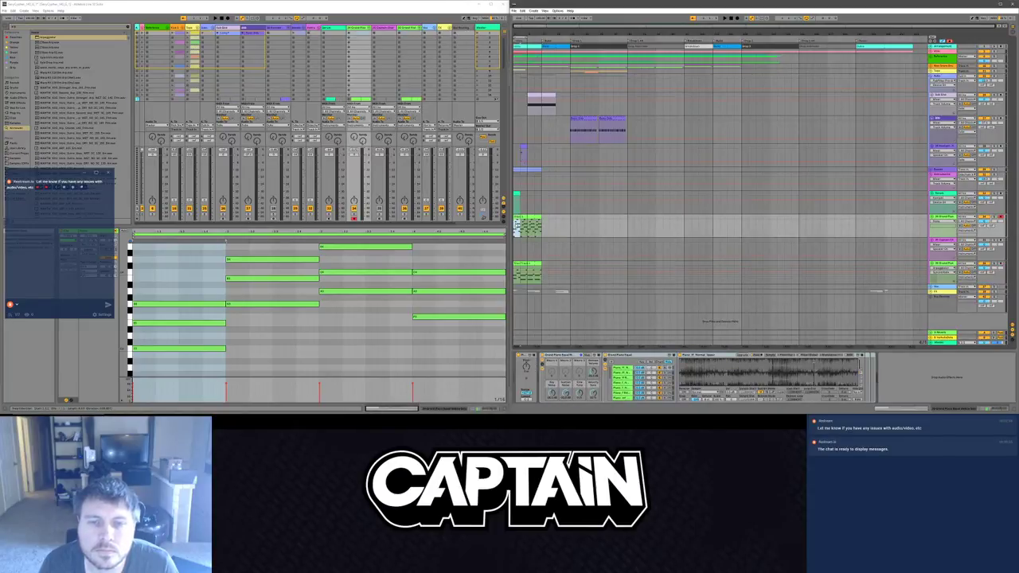
pyautogui.moveTo(517, 158); pyautogui.dragTo(517, 157)
pyautogui.press('space')
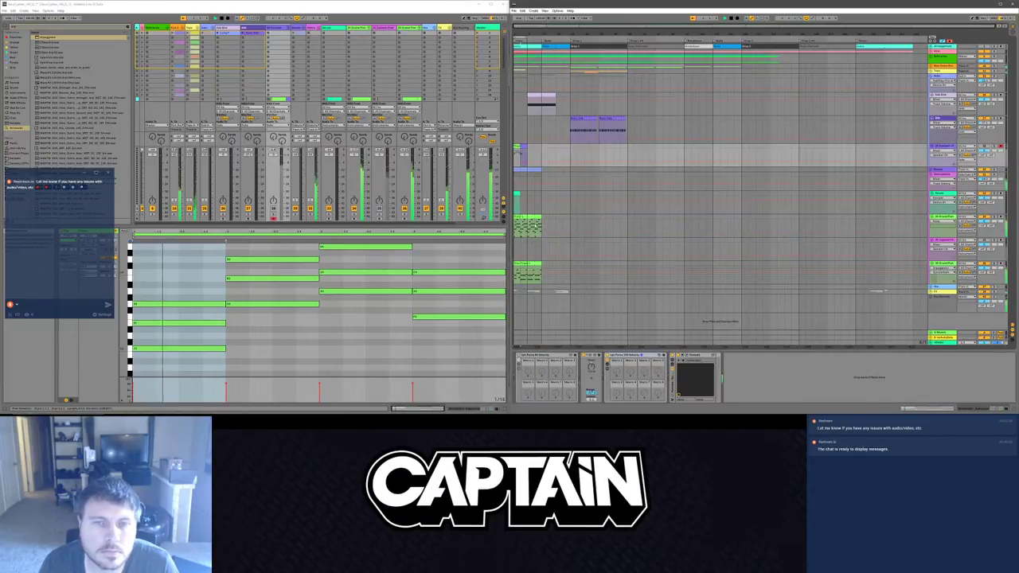
pyautogui.press('space')
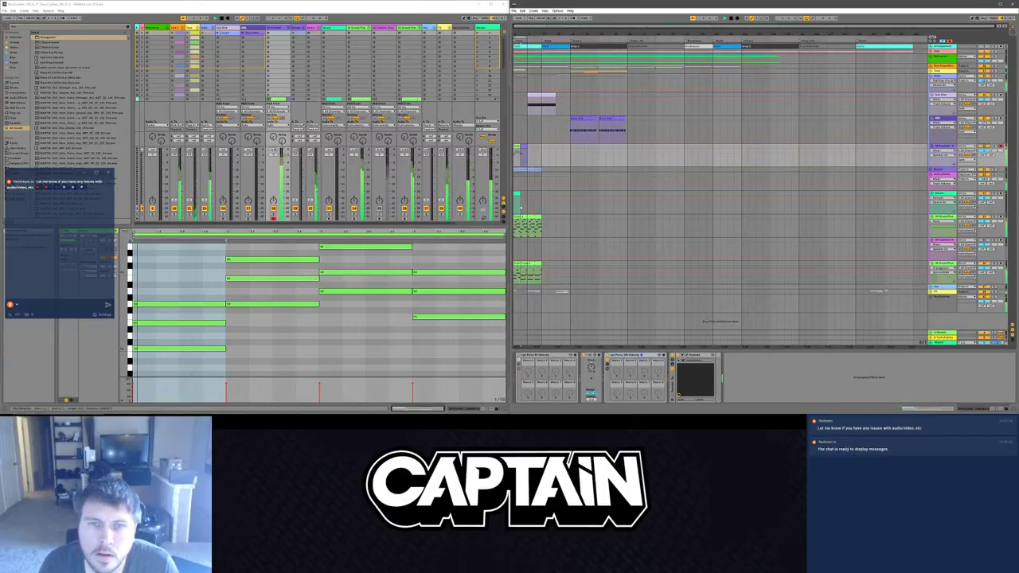
# Step: Delete the upper notes of all four chords in the copied clip, keeping only the root notes
pyautogui.click(195, 281)
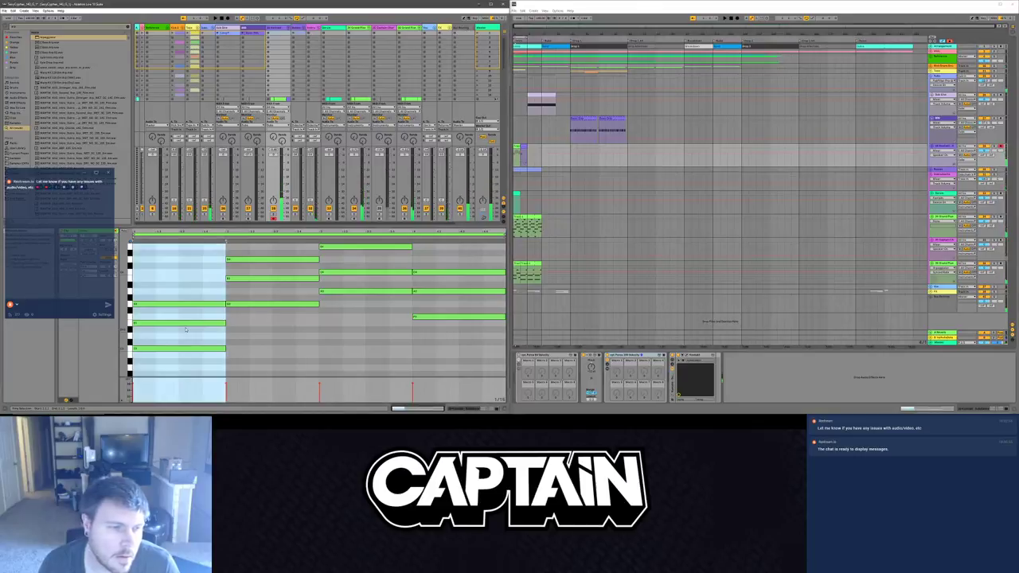
pyautogui.press('Delete')
pyautogui.moveTo(265, 285); pyautogui.dragTo(294, 253)
pyautogui.press('Delete')
pyautogui.moveTo(357, 283); pyautogui.dragTo(406, 244)
pyautogui.press('Delete')
pyautogui.moveTo(463, 297); pyautogui.dragTo(496, 248)
pyautogui.press('Delete')
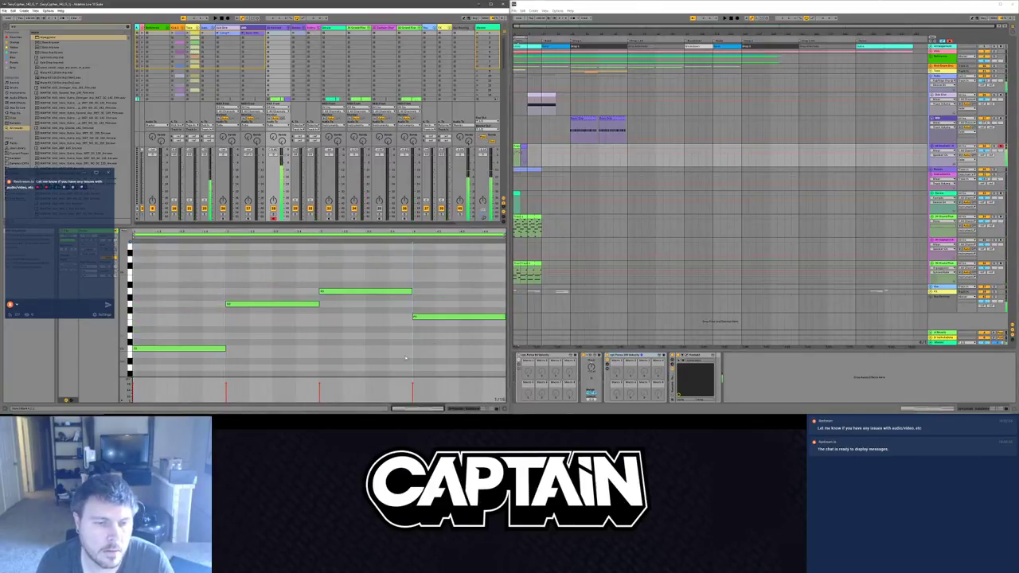
pyautogui.scroll(2, 132, 290)
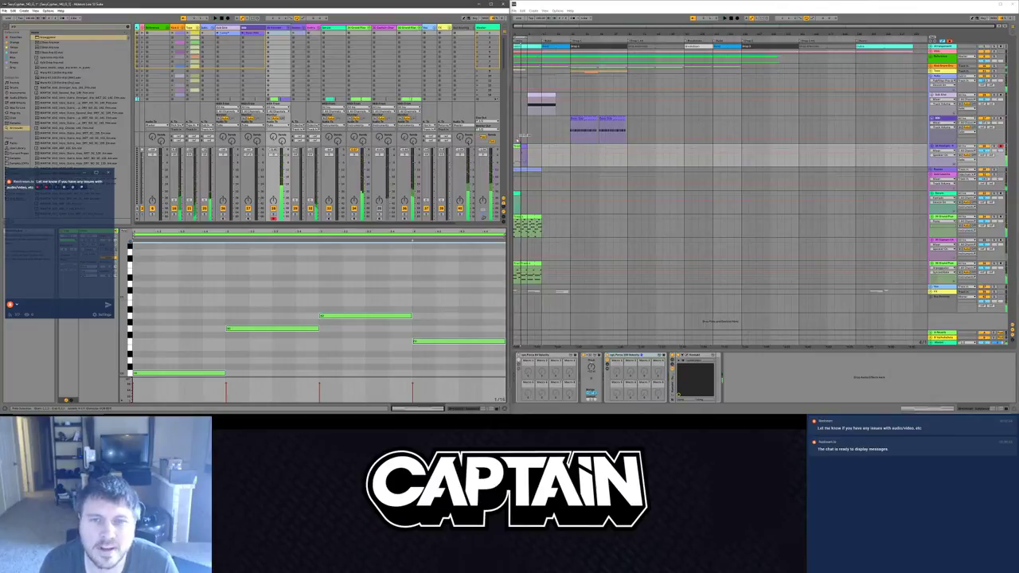
# Step: Undo the last three changes and delete the pasted chord notes from the start of the purple clip
pyautogui.hotkey('ctrl', 'z')
pyautogui.hotkey('ctrl', 'z')
pyautogui.hotkey('ctrl', 'z')
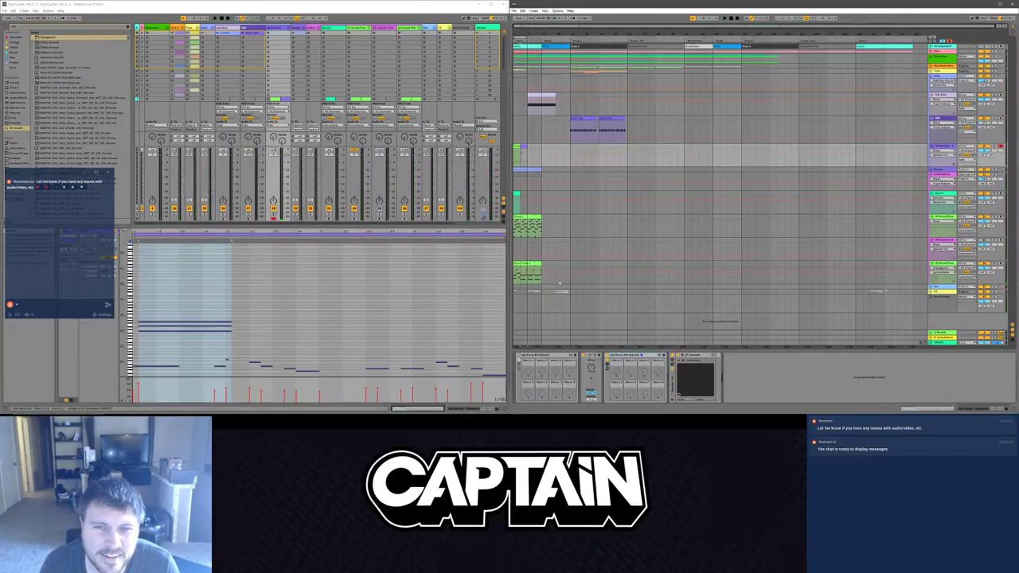
pyautogui.click(437, 276)
pyautogui.moveTo(246, 284); pyautogui.dragTo(137, 346)
pyautogui.press('Delete')
pyautogui.click(523, 147)
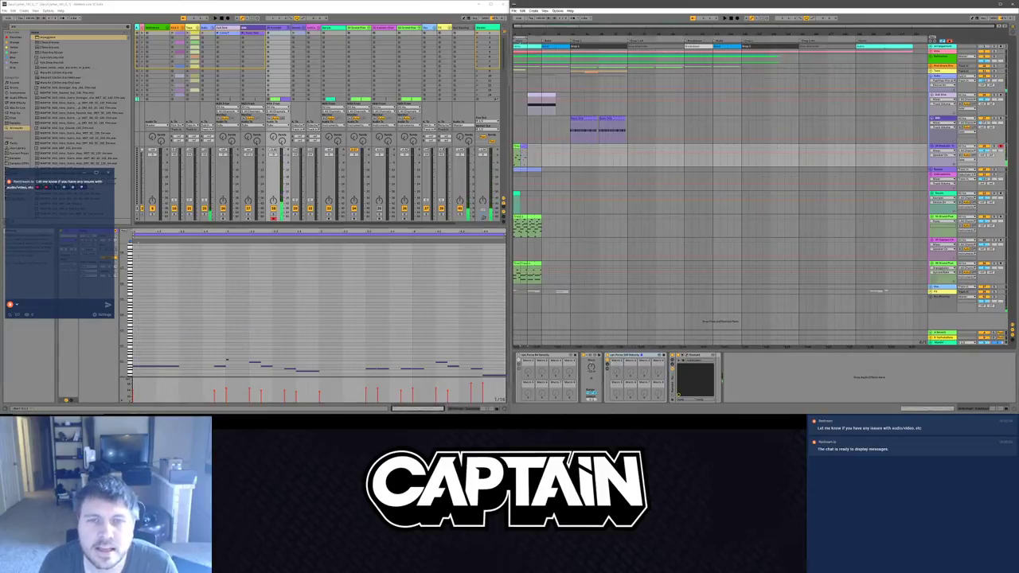
# Step: Play the root-note clip, shorten its first note to three beats and add a short sixteenth note just before measure 2
pyautogui.click(517, 148)
pyautogui.press('space')
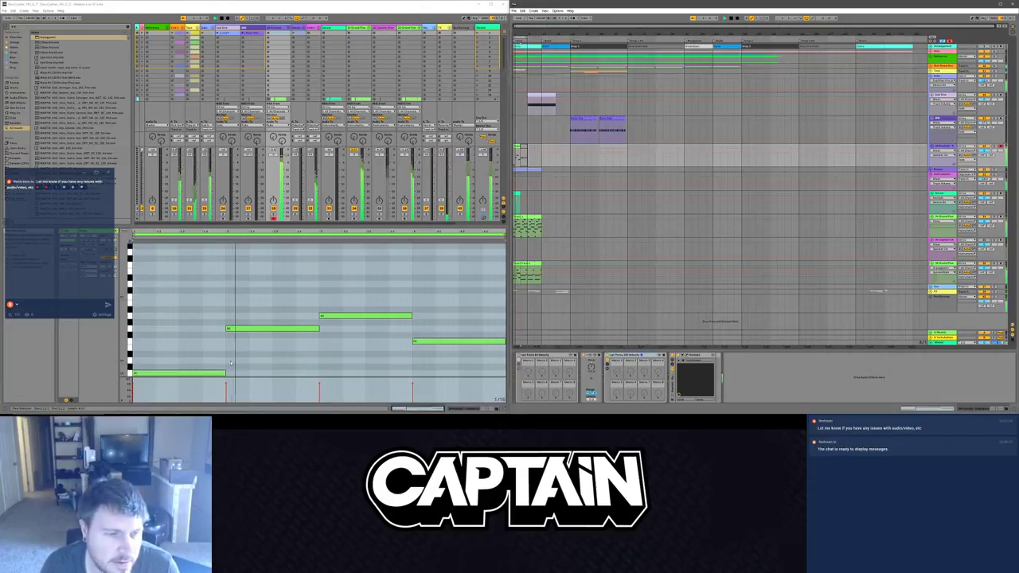
pyautogui.click(225, 375)
pyautogui.moveTo(225, 374); pyautogui.dragTo(202, 374)
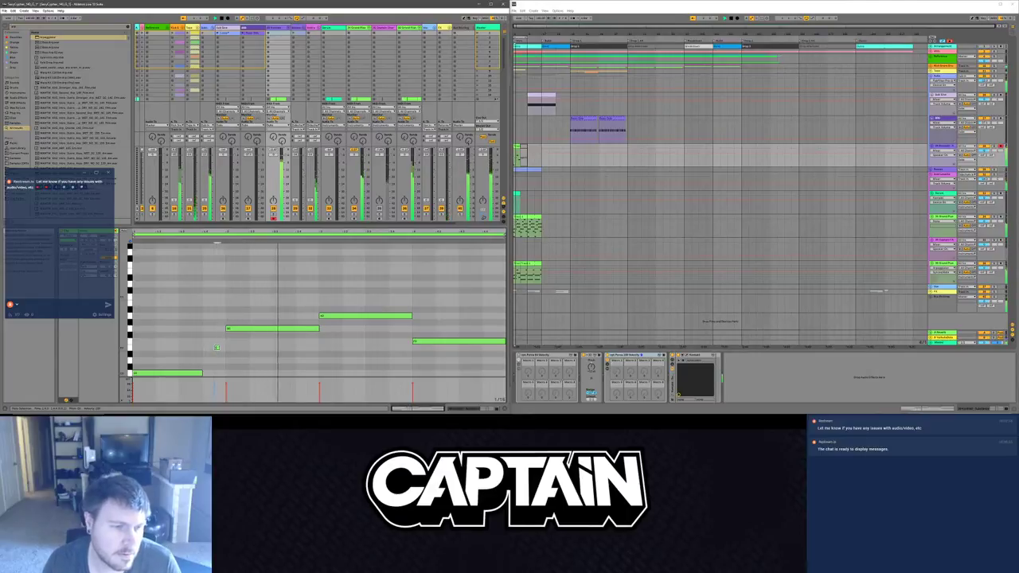
# Step: Copy the short note to the end of measure 2 at the second root note's pitch and play the result
pyautogui.press('space')
pyautogui.moveTo(217, 349); pyautogui.dragTo(311, 330)
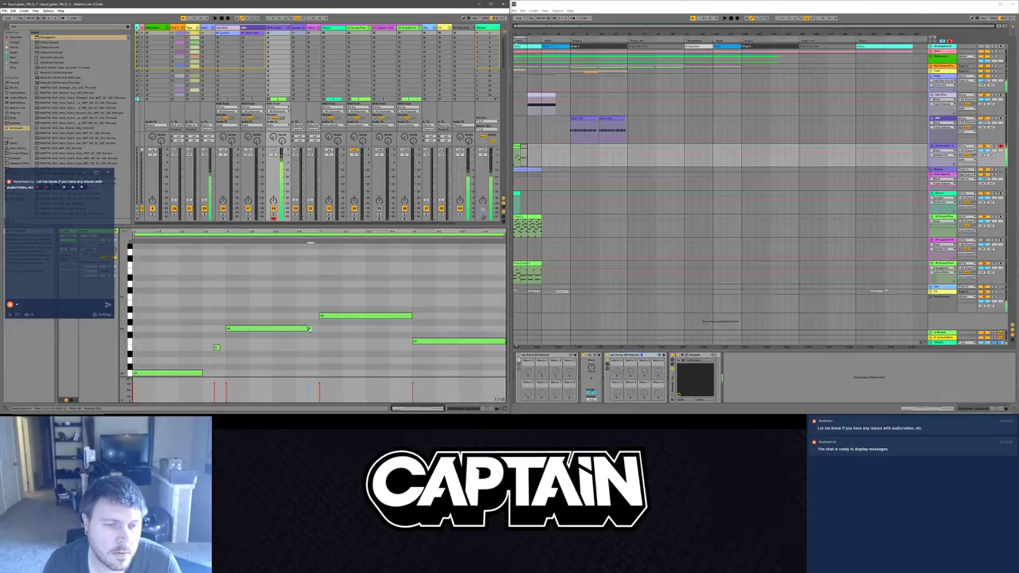
pyautogui.press('space')
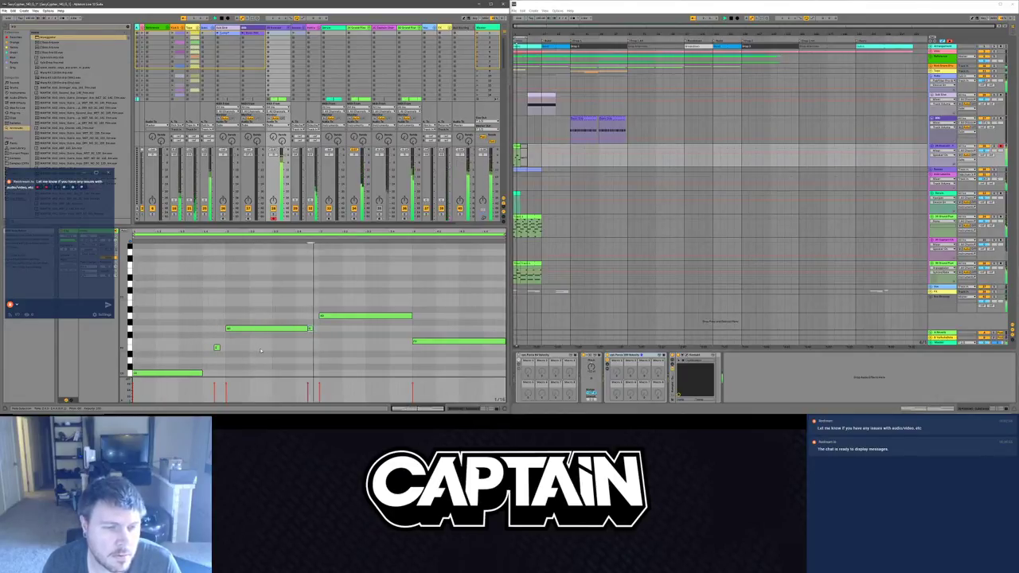
# Step: Lower the short note before measure 2 by two semitones and replay the clip
pyautogui.press('space')
pyautogui.moveTo(205, 340); pyautogui.dragTo(239, 363)
pyautogui.press('Down')
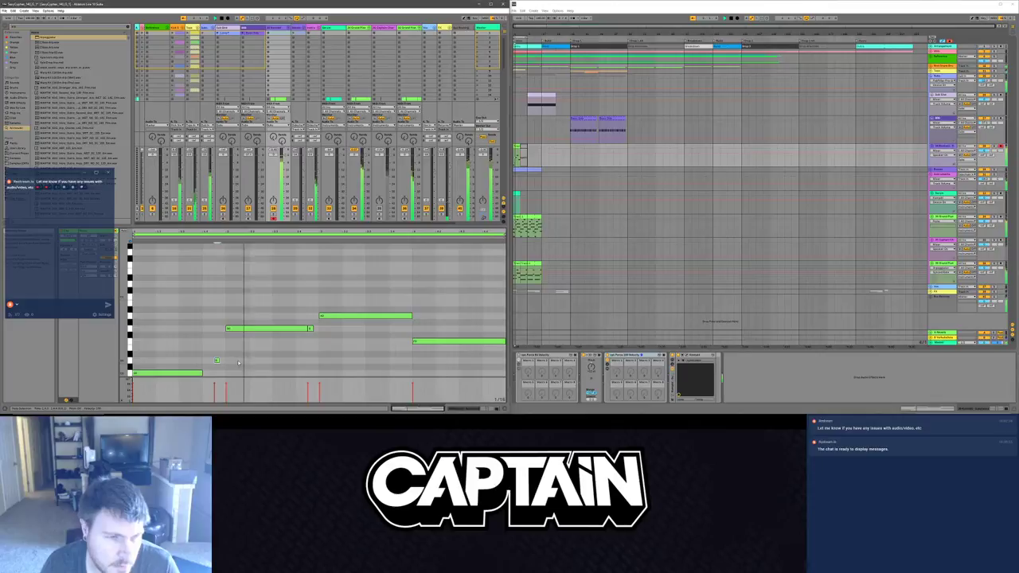
# Step: Move the short note between the first two long notes to one semitone below the second long note, then stop playback
pyautogui.press('Down')
pyautogui.press('Down')
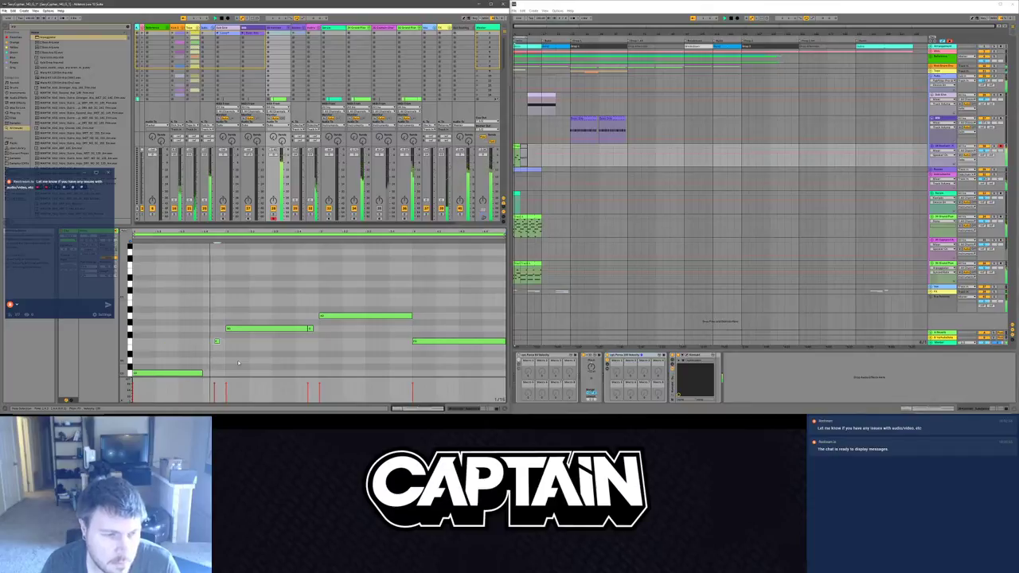
pyautogui.press('Down')
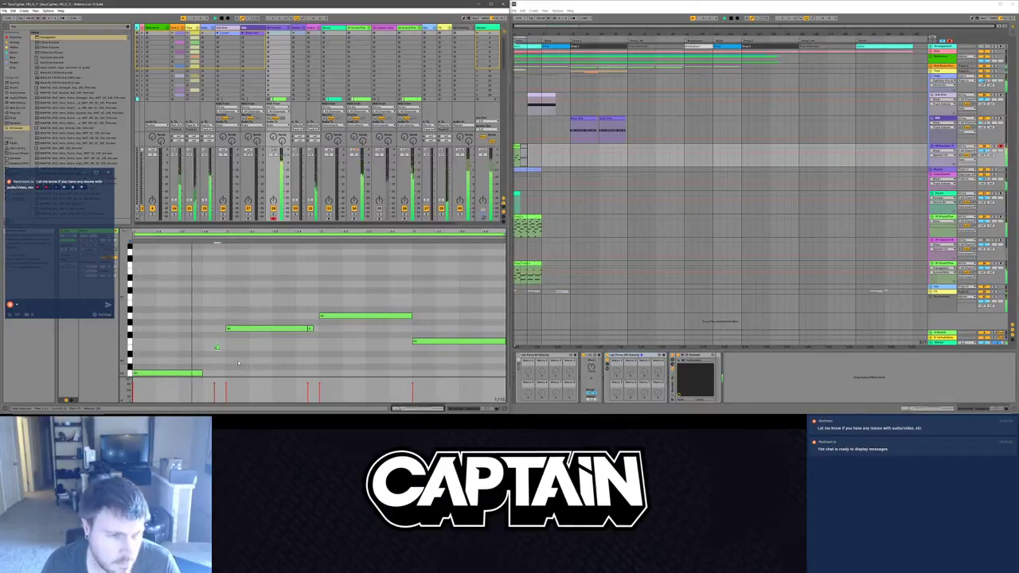
pyautogui.moveTo(200, 341); pyautogui.dragTo(245, 358)
pyautogui.press('Up')
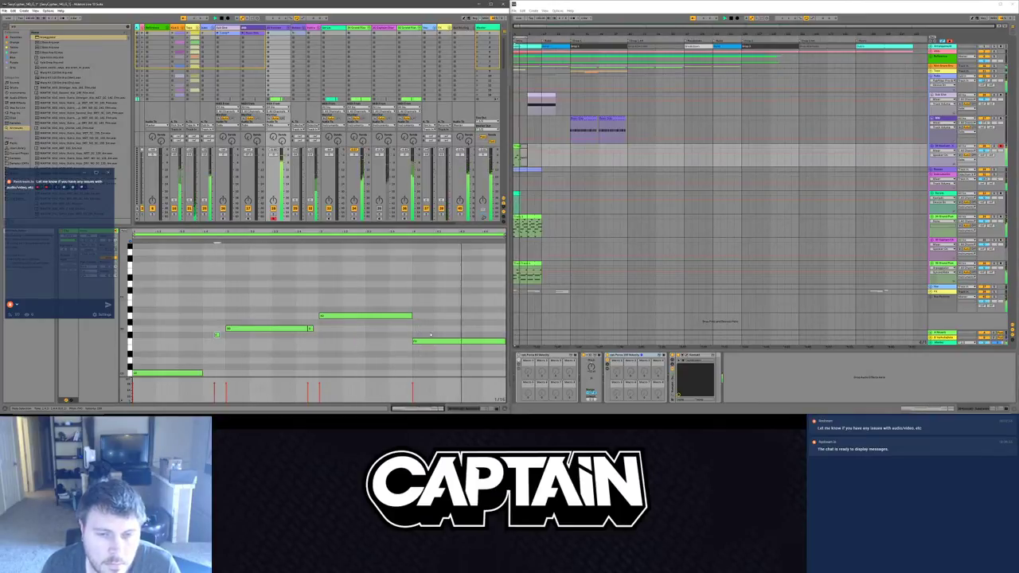
pyautogui.press('space')
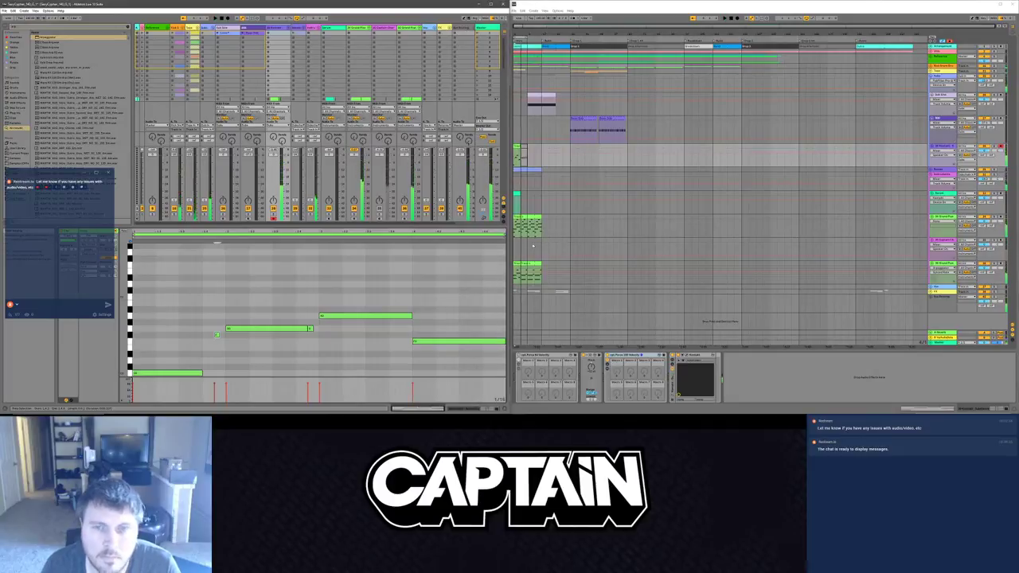
# Step: Assign the purple MIDI track's color to its clip in the arrangement window and play the result
pyautogui.hotkey('alt', 'Tab')
pyautogui.moveTo(523, 157); pyautogui.dragTo(544, 152)
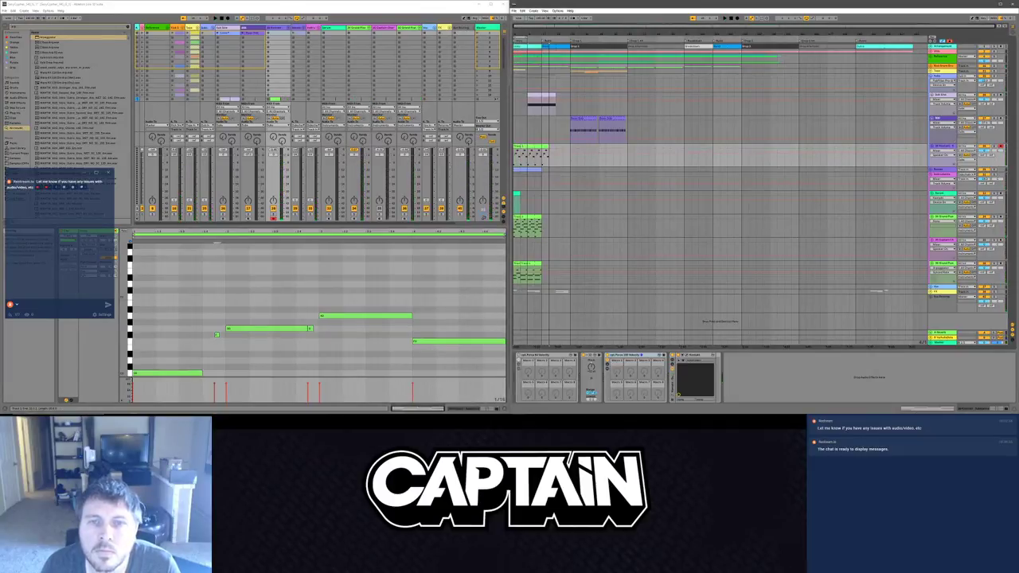
pyautogui.rightClick(943, 147)
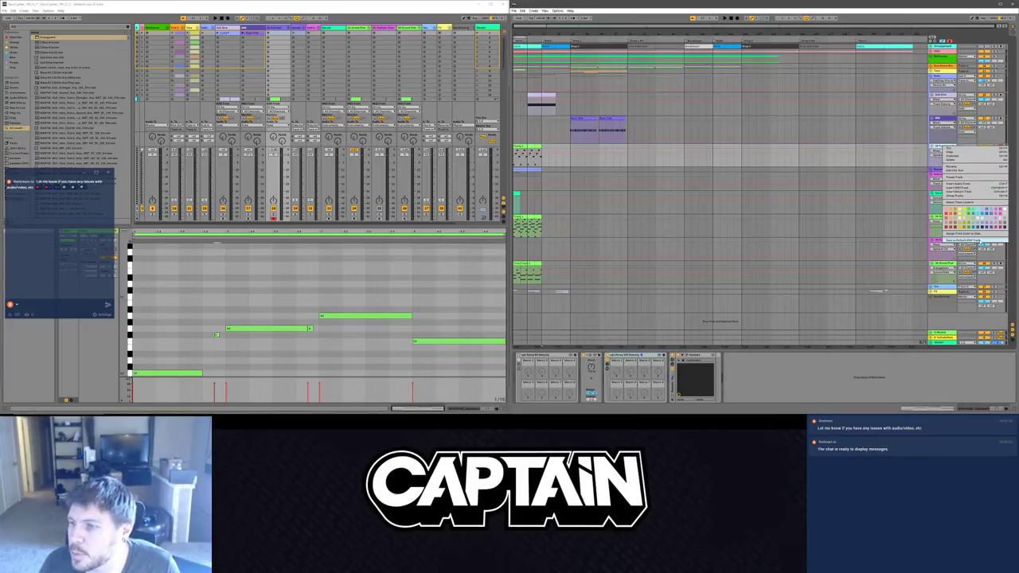
pyautogui.click(979, 234)
pyautogui.press('space')
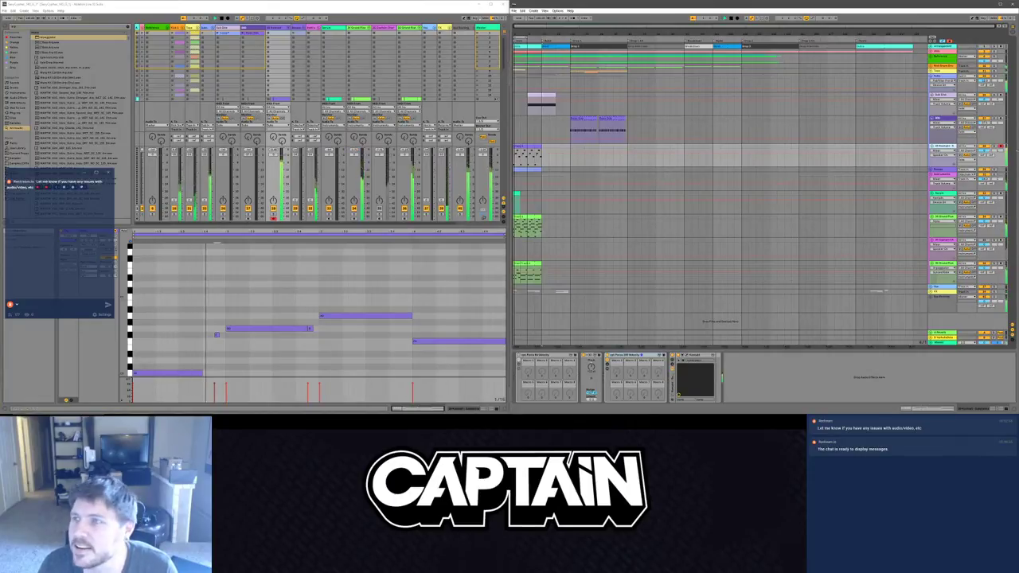
# Step: Check the intro kick's device inside the kick and snare bus group and hide the automation in the arrangement
pyautogui.click(931, 65)
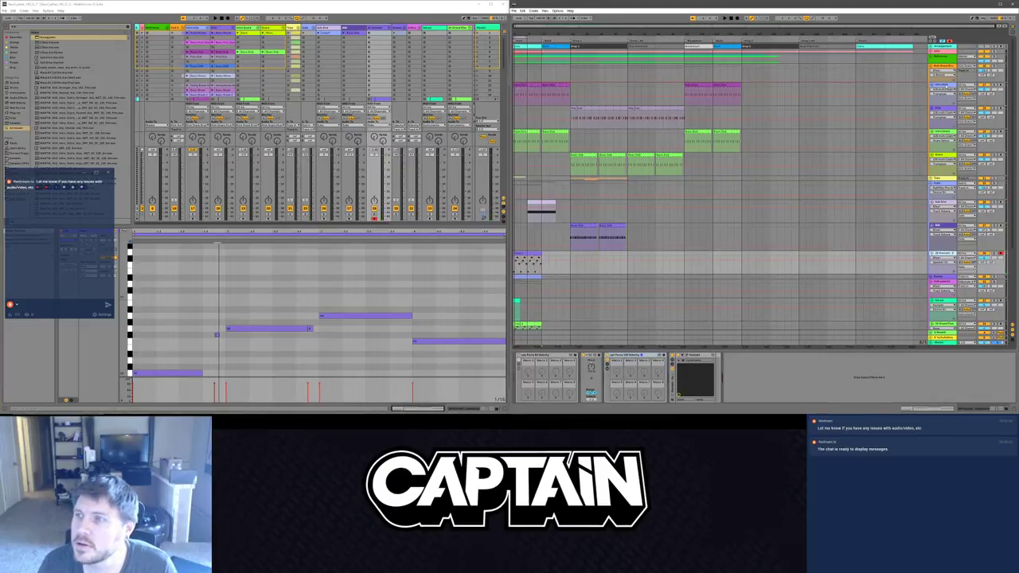
pyautogui.click(944, 85)
pyautogui.click(555, 356)
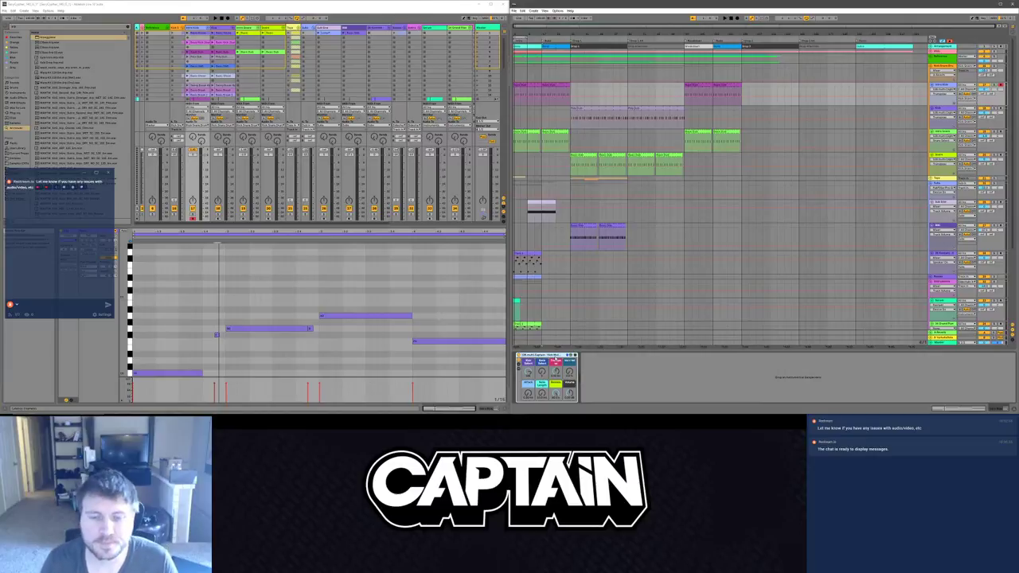
pyautogui.press('a')
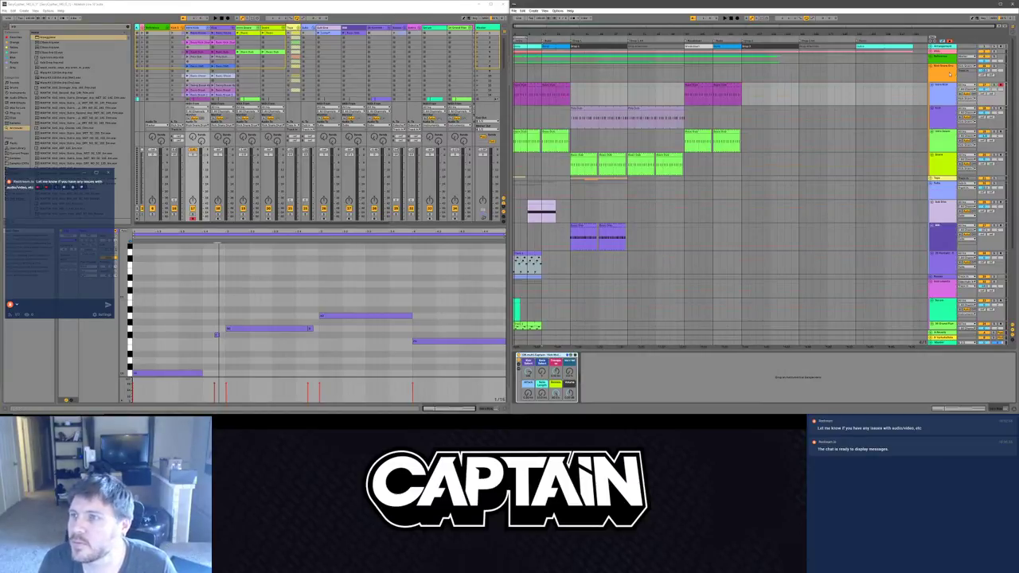
pyautogui.click(930, 66)
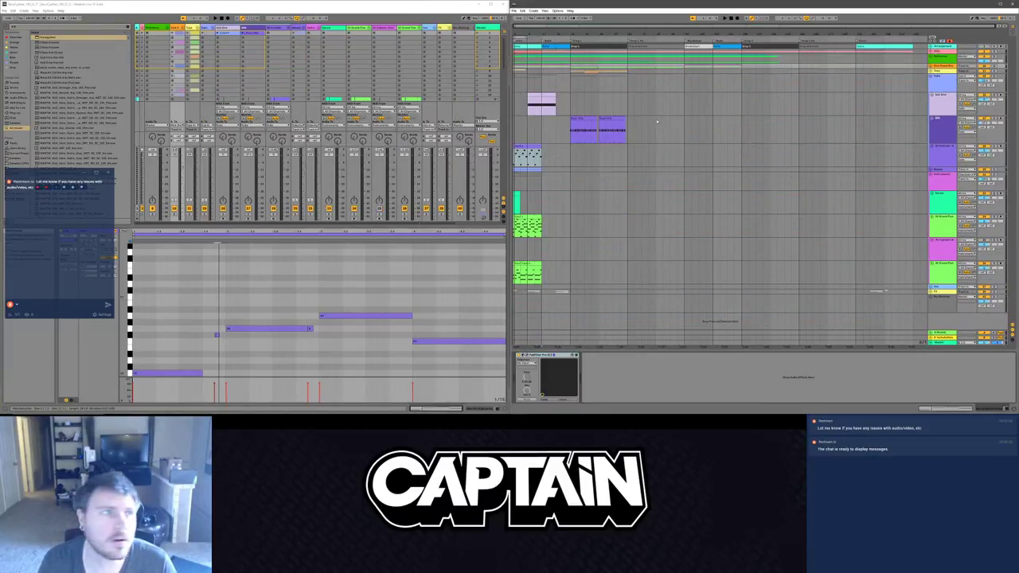
# Step: Move the chat overlay clear of the browser's file list and search the browser for sd3
pyautogui.hotkey('alt', 'Tab')
pyautogui.hotkey('ctrl', 'f')
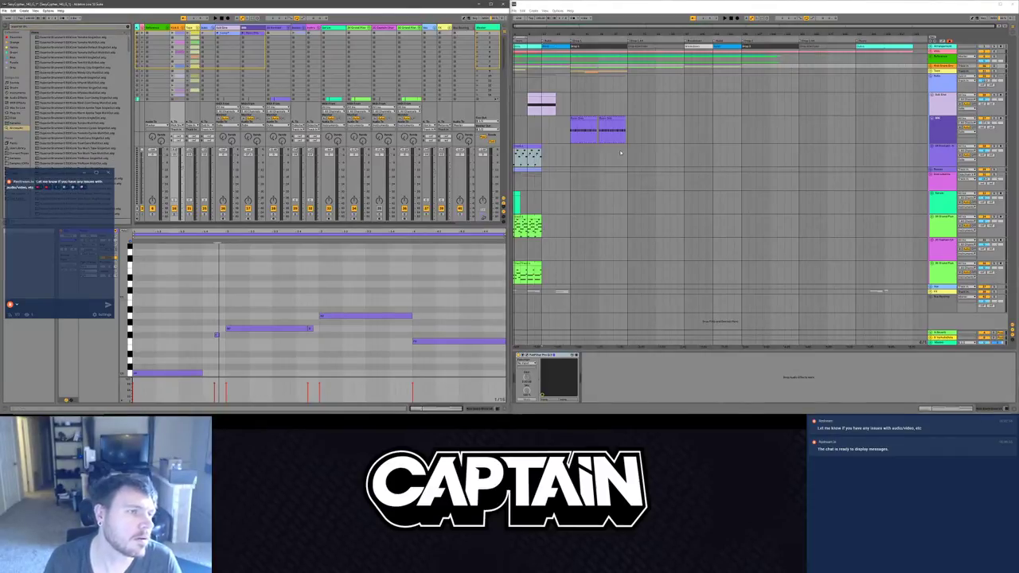
pyautogui.moveTo(38, 180); pyautogui.dragTo(44, 242)
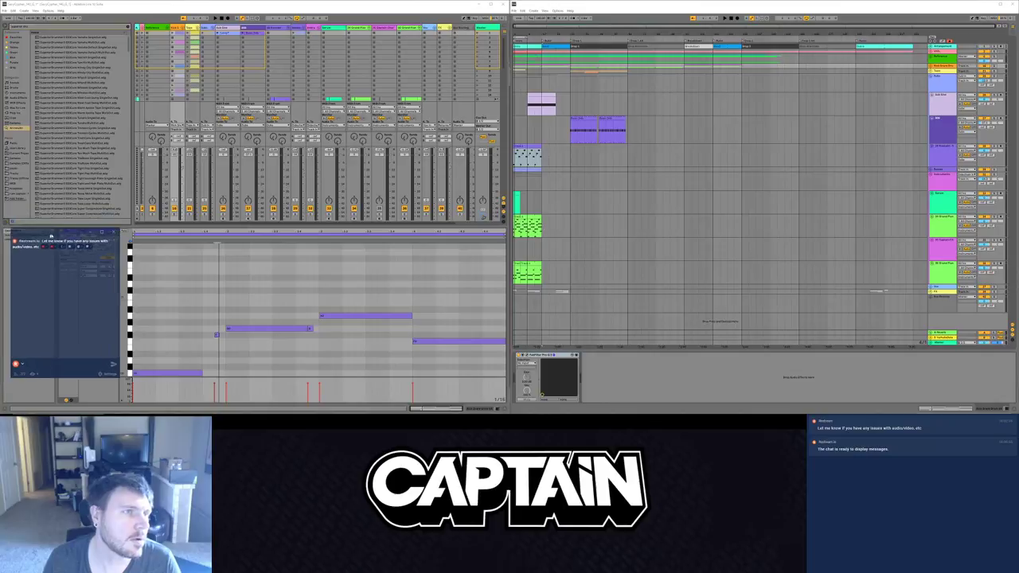
pyautogui.click(43, 28)
pyautogui.write('mmer')
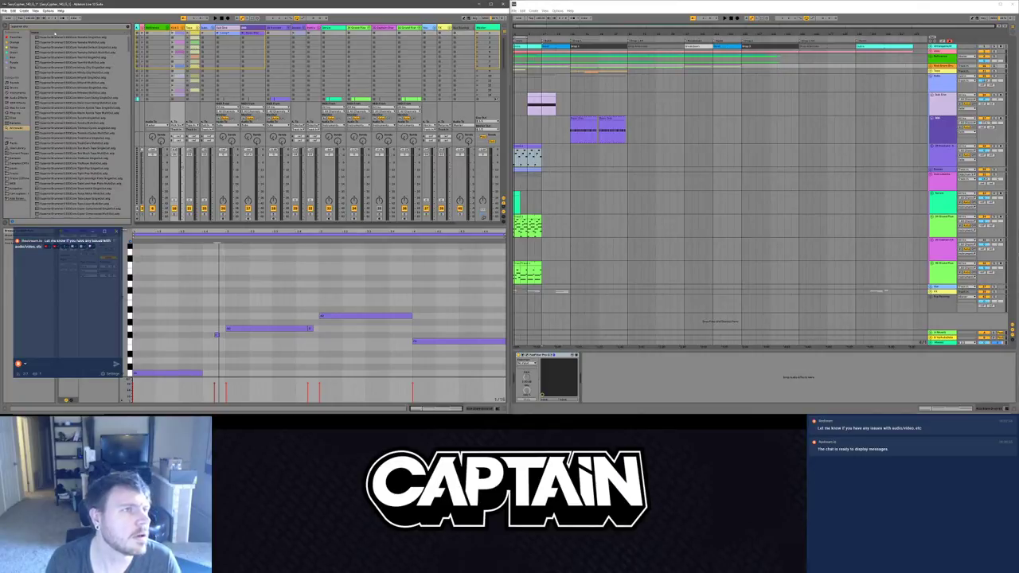
pyautogui.hotkey('ctrl', 'a')
pyautogui.write('sd3')
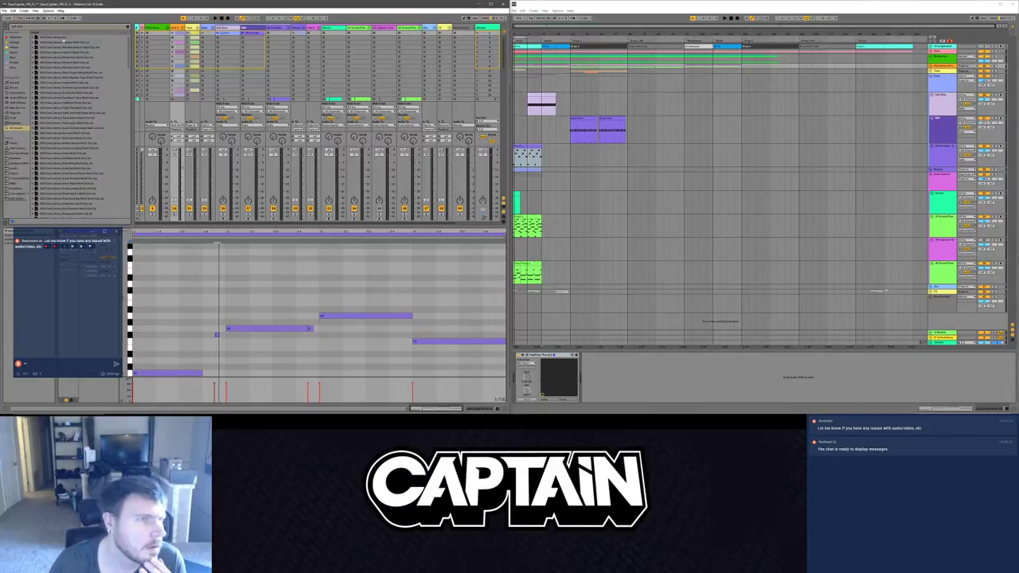
# Step: Unfold the first SD3 Core Library set in the results and load its drum tracks into the arrangement
pyautogui.click(35, 36)
pyautogui.click(34, 37)
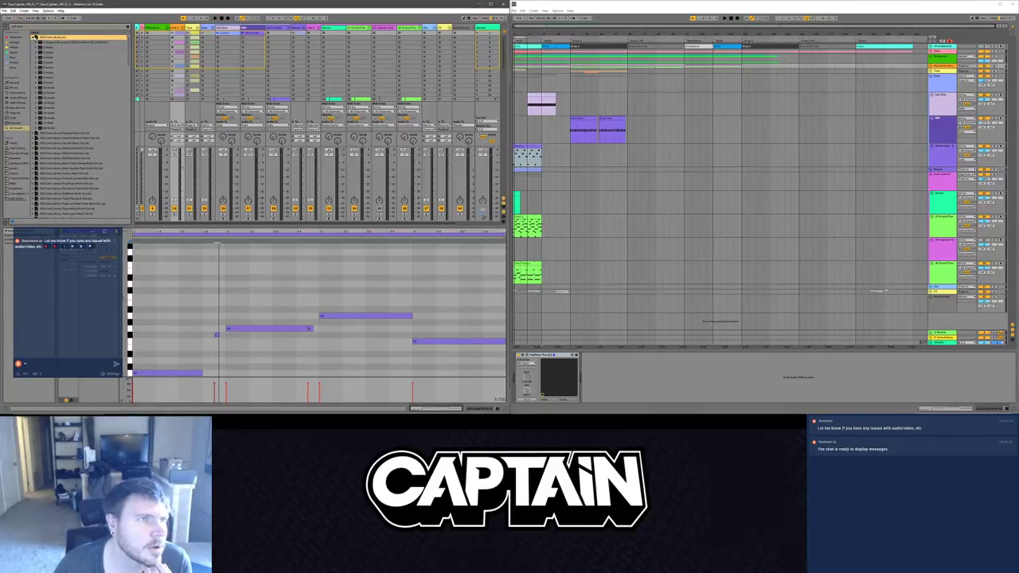
pyautogui.click(43, 41)
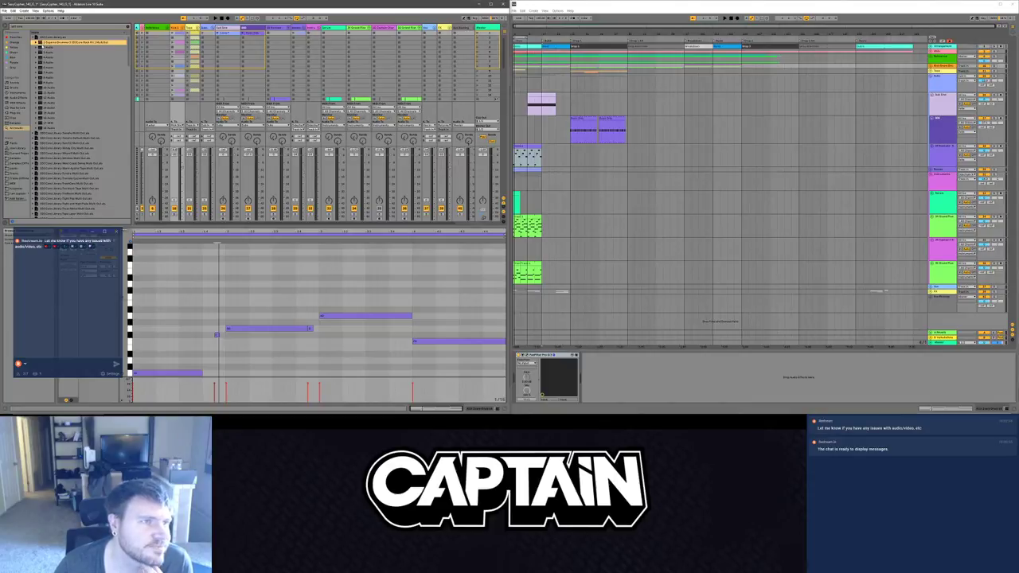
pyautogui.press('Up')
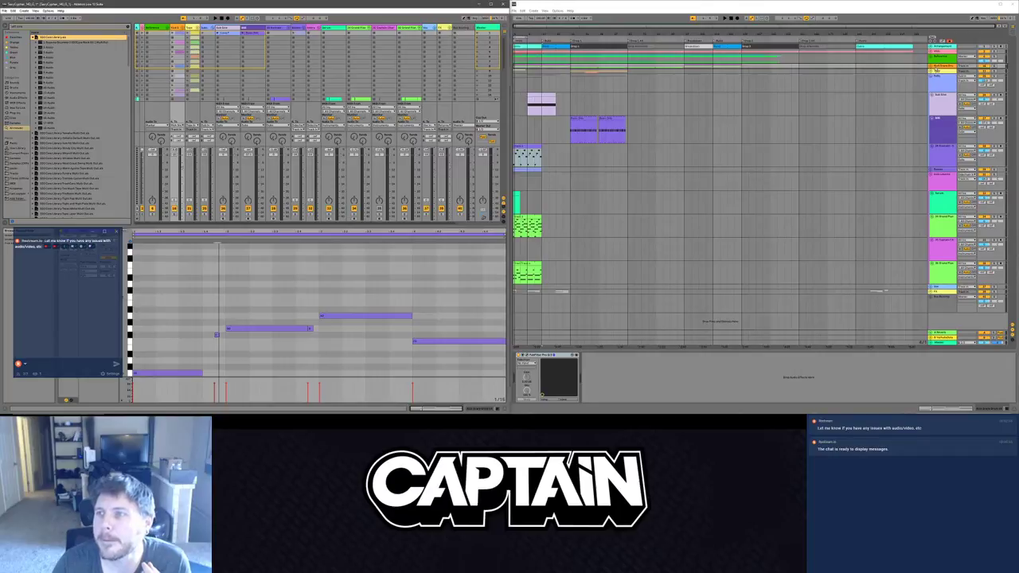
pyautogui.click(936, 65)
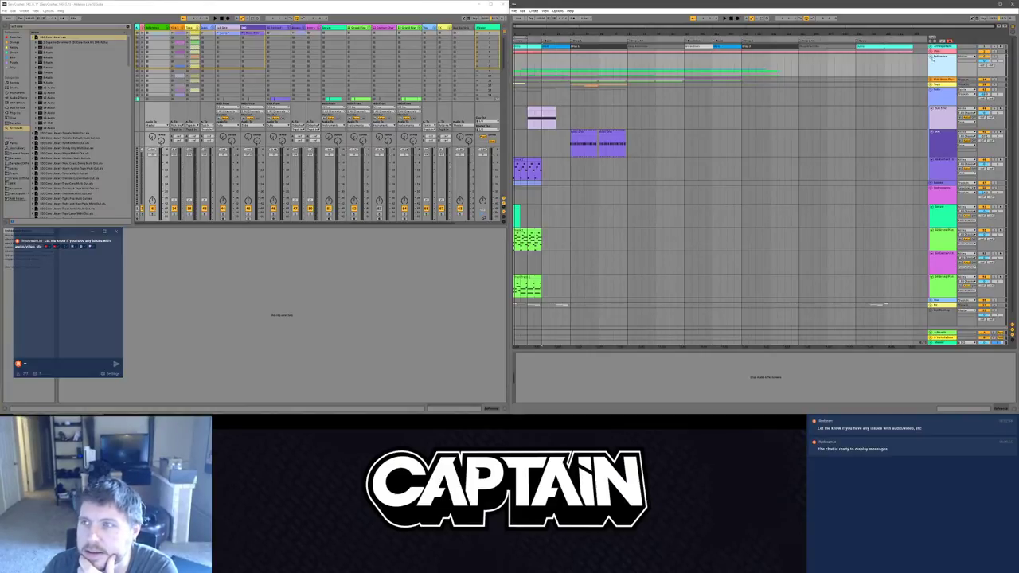
# Step: Move all imported Superior Drummer tracks from the reference group into the kick and snare bus group
pyautogui.click(931, 57)
pyautogui.scroll(-1, 933, 112)
pyautogui.click(940, 100)
pyautogui.scroll(-5, 939, 105)
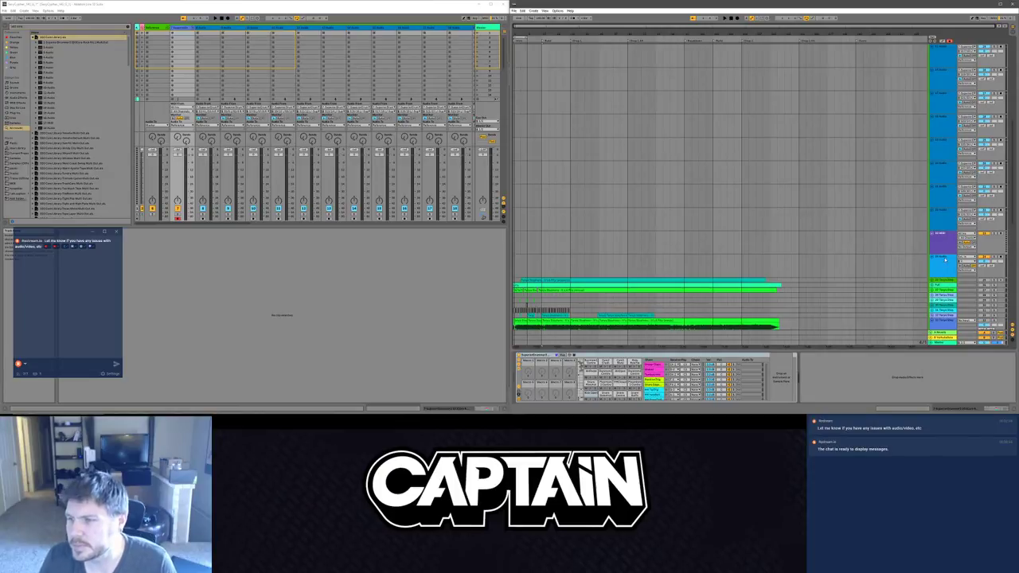
pyautogui.keyDown('shift'); pyautogui.click(944, 261); pyautogui.keyUp('shift')
pyautogui.scroll(6, 928, 128)
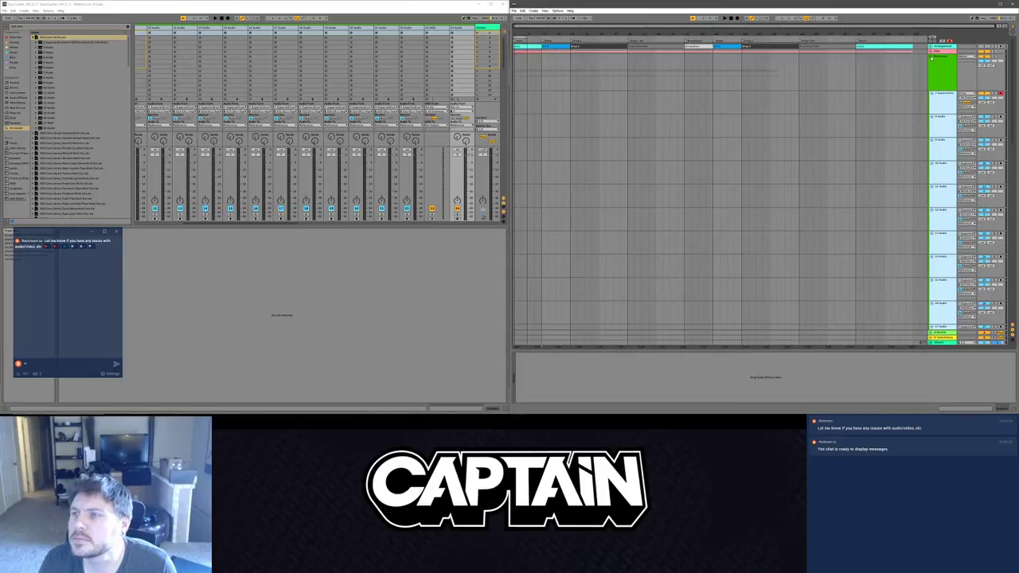
pyautogui.click(931, 57)
pyautogui.click(934, 68)
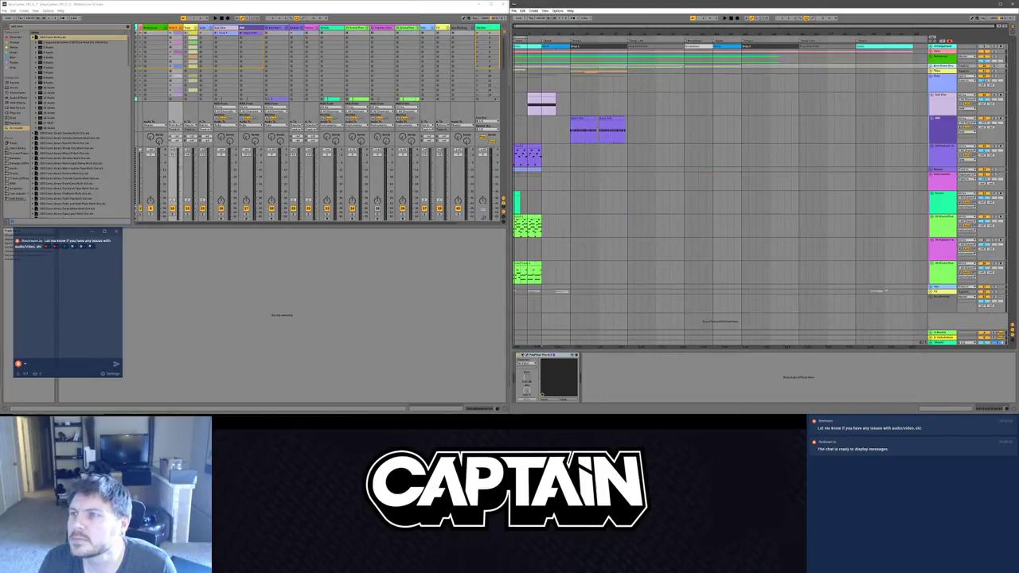
pyautogui.hotkey('ctrl', 'z')
pyautogui.hotkey('ctrl', 'z')
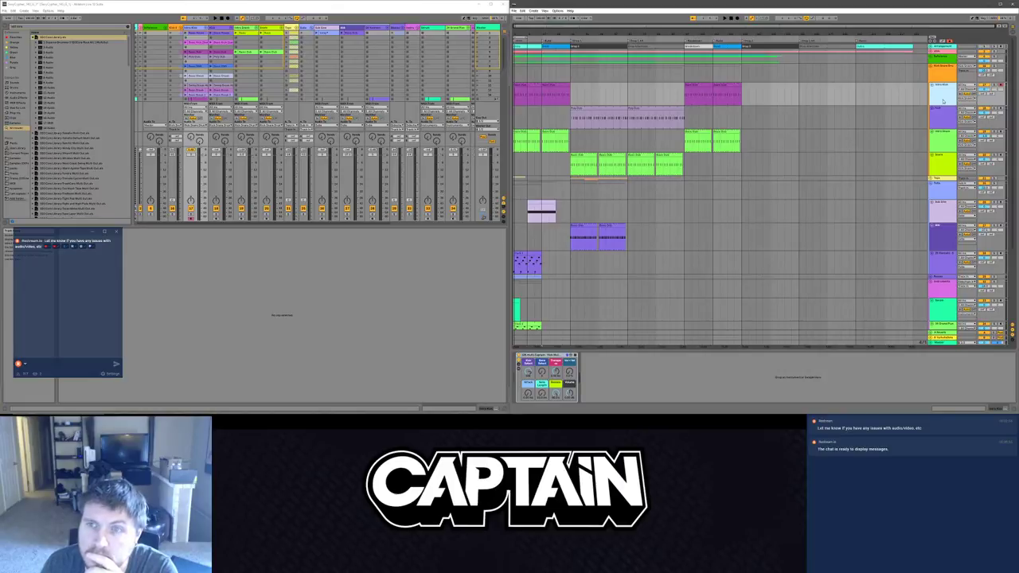
pyautogui.hotkey('ctrl', 'z')
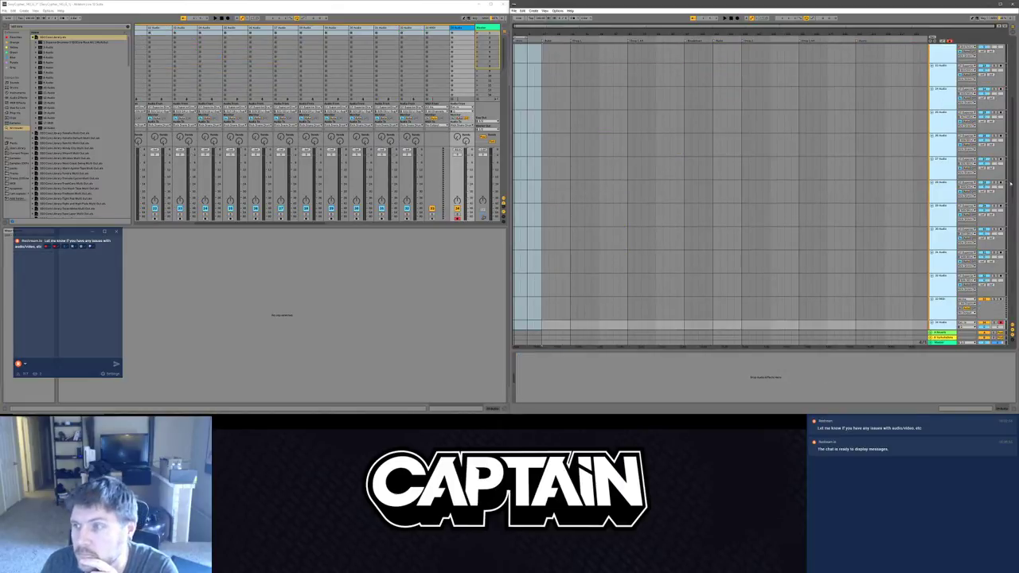
# Step: Select the existing kick and snare tracks below the imported drum tracks and toggle their track activation
pyautogui.moveTo(1010, 183); pyautogui.dragTo(1010, 78)
pyautogui.scroll(-3, 946, 204)
pyautogui.scroll(-6, 946, 205)
pyautogui.click(941, 177)
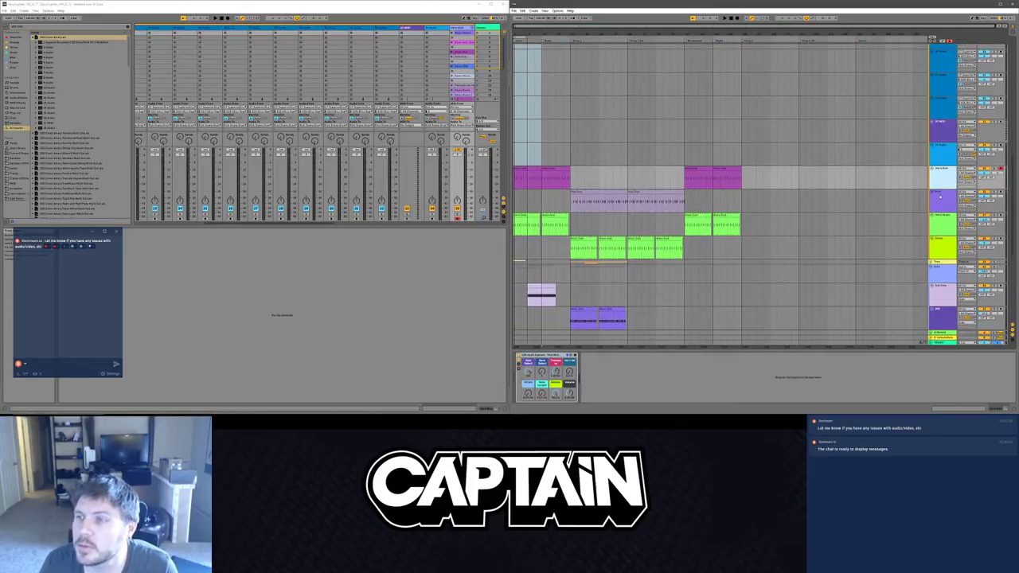
pyautogui.click(944, 205)
pyautogui.click(945, 243)
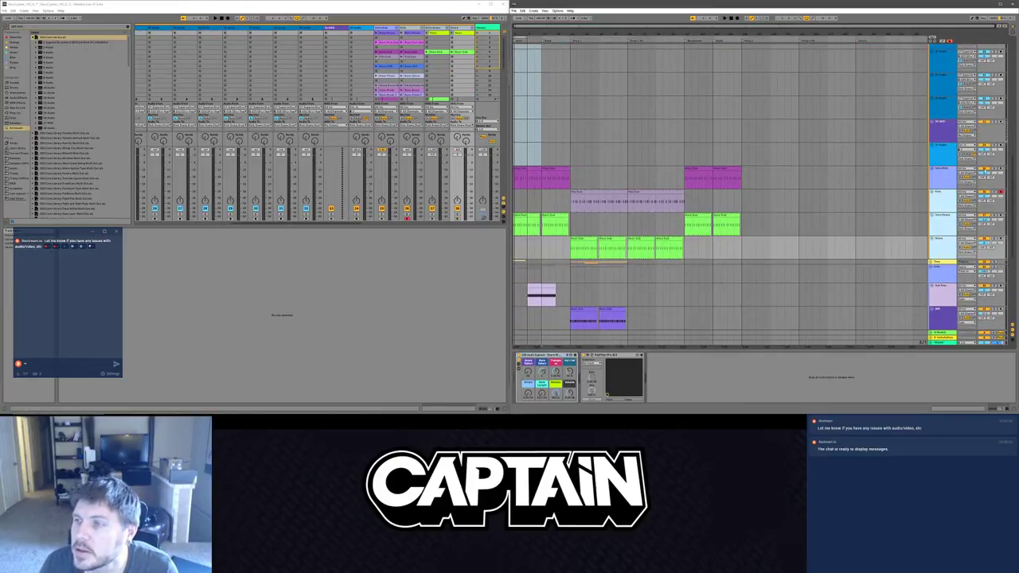
pyautogui.click(984, 170)
pyautogui.click(982, 193)
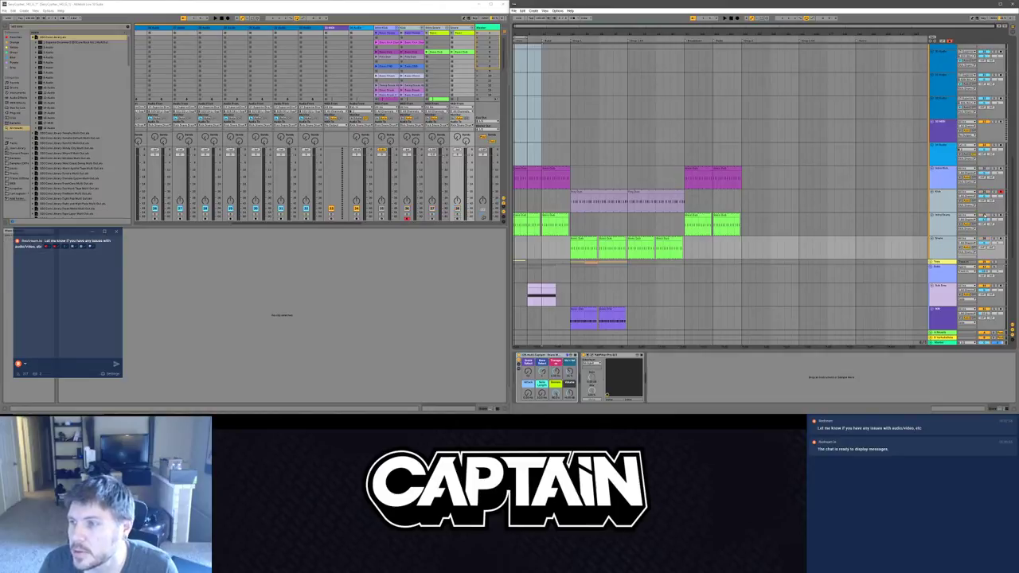
pyautogui.scroll(-2, 945, 251)
pyautogui.click(944, 253)
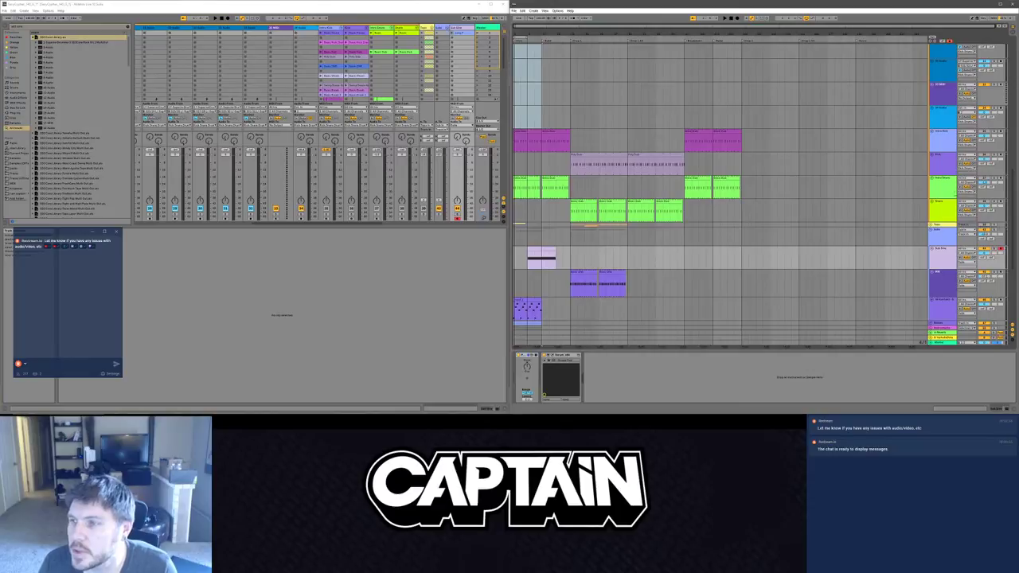
# Step: Insert an empty MIDI clip on the Superior Drummer track over the first half of the intro
pyautogui.scroll(8, 940, 165)
pyautogui.scroll(5, 939, 165)
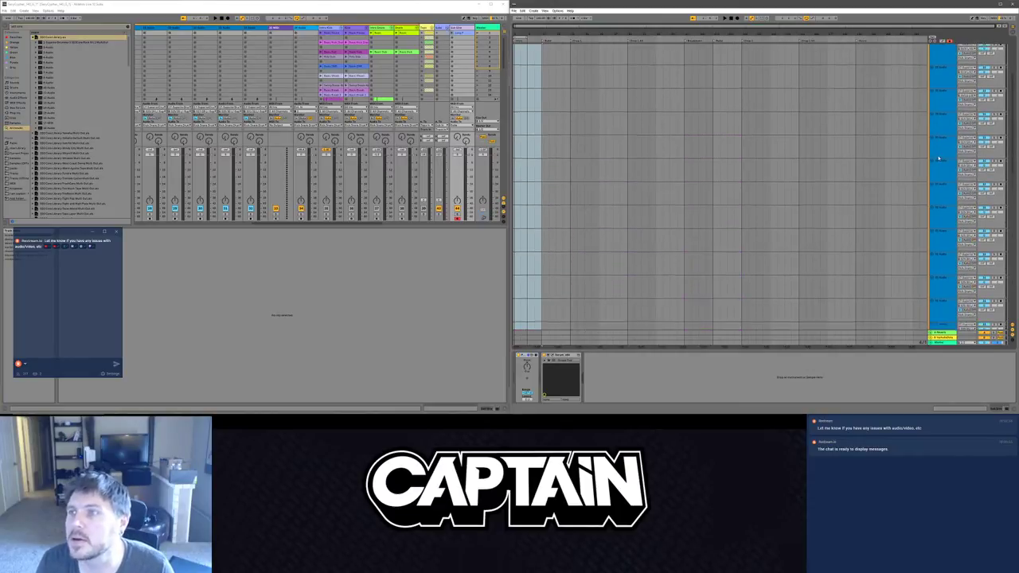
pyautogui.click(939, 118)
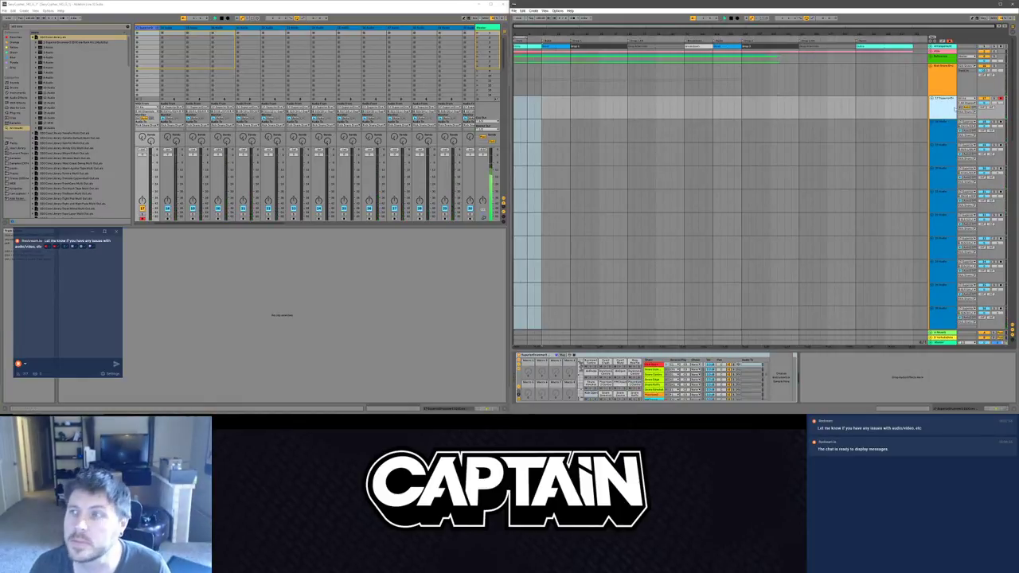
pyautogui.click(527, 111)
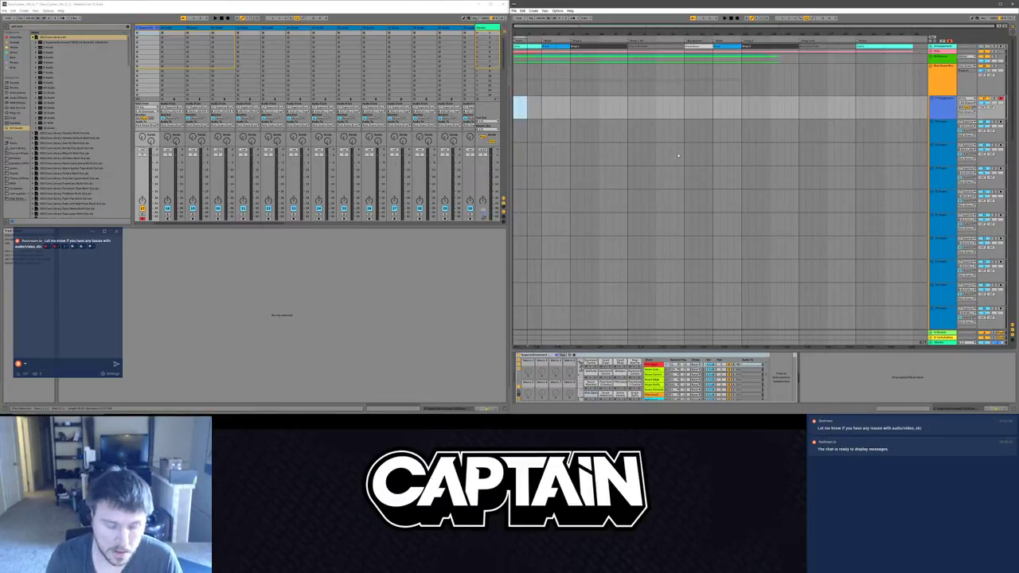
pyautogui.hotkey('ctrl', 'shift', 'm')
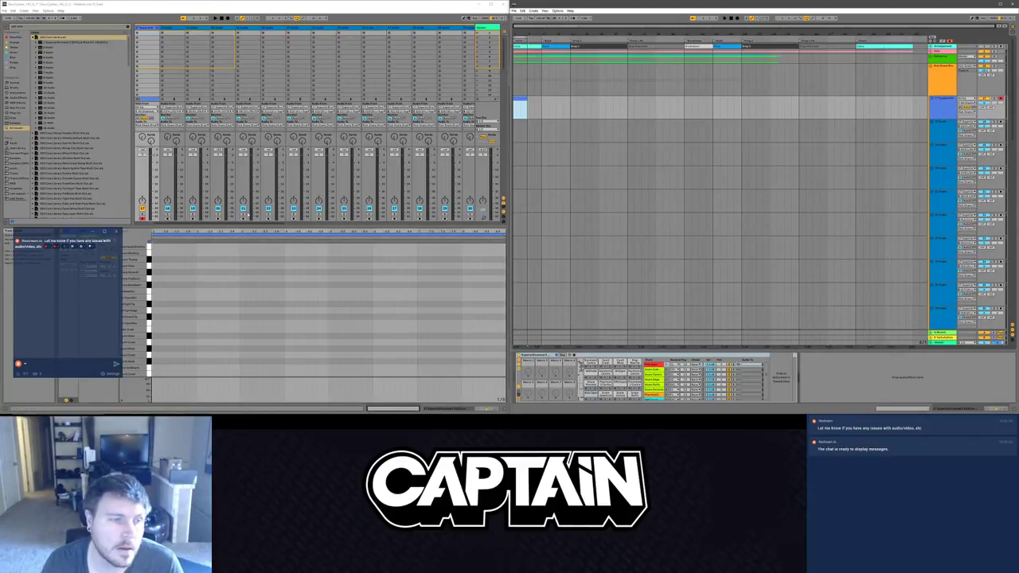
# Step: Move the chat window clear of the note editor and look through the drum clip's note rows for the kick sound
pyautogui.moveTo(57, 234); pyautogui.dragTo(38, 81)
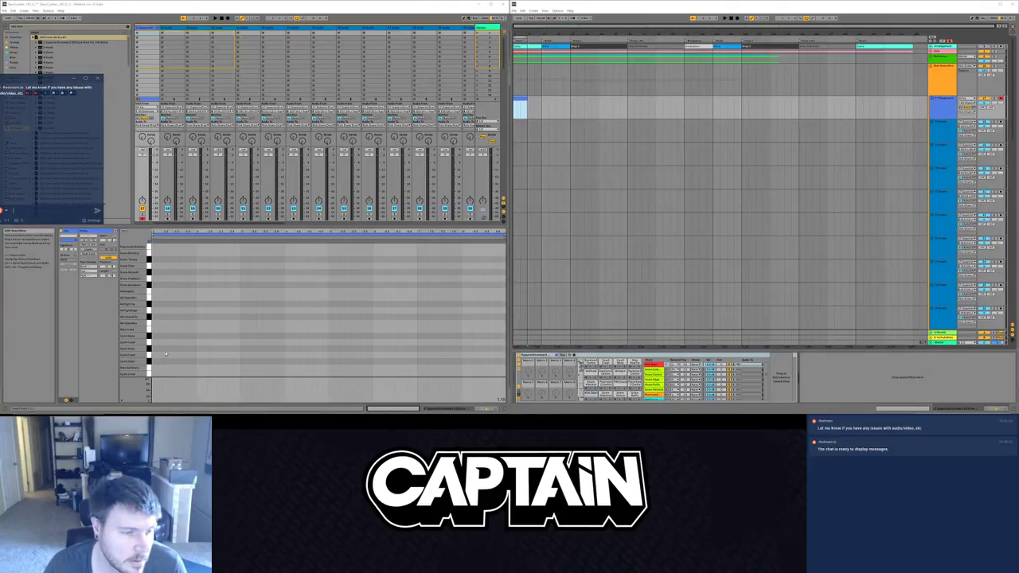
pyautogui.scroll(-5, 167, 347)
pyautogui.scroll(-5, 167, 347)
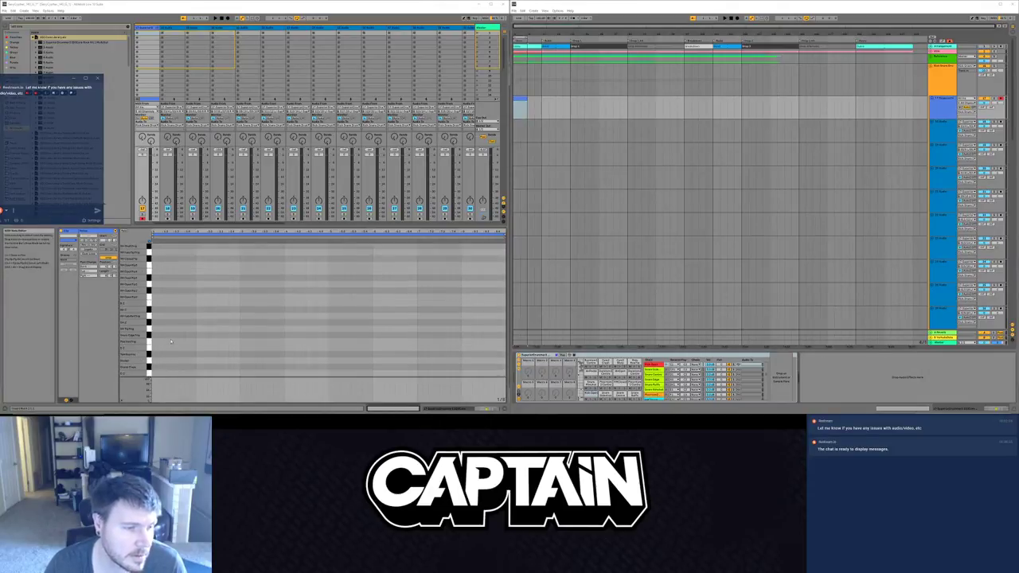
pyautogui.scroll(5, 162, 335)
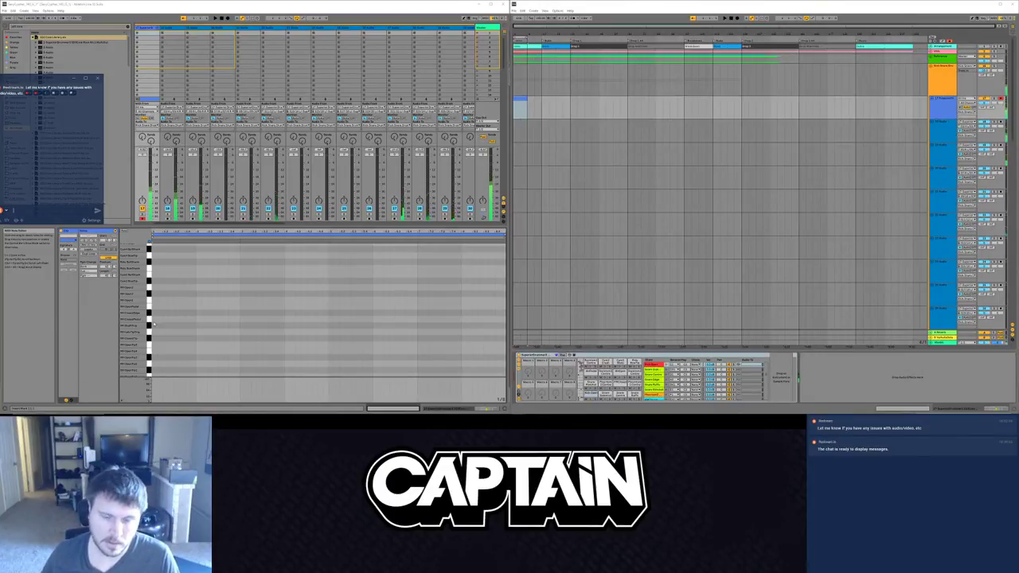
pyautogui.scroll(2, 154, 324)
pyautogui.scroll(5, 155, 324)
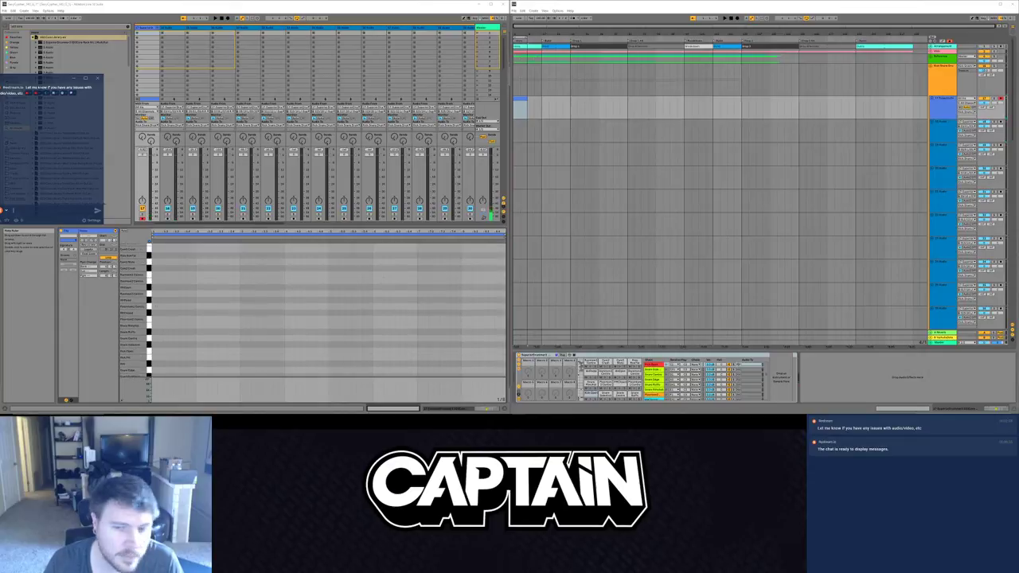
pyautogui.click(591, 399)
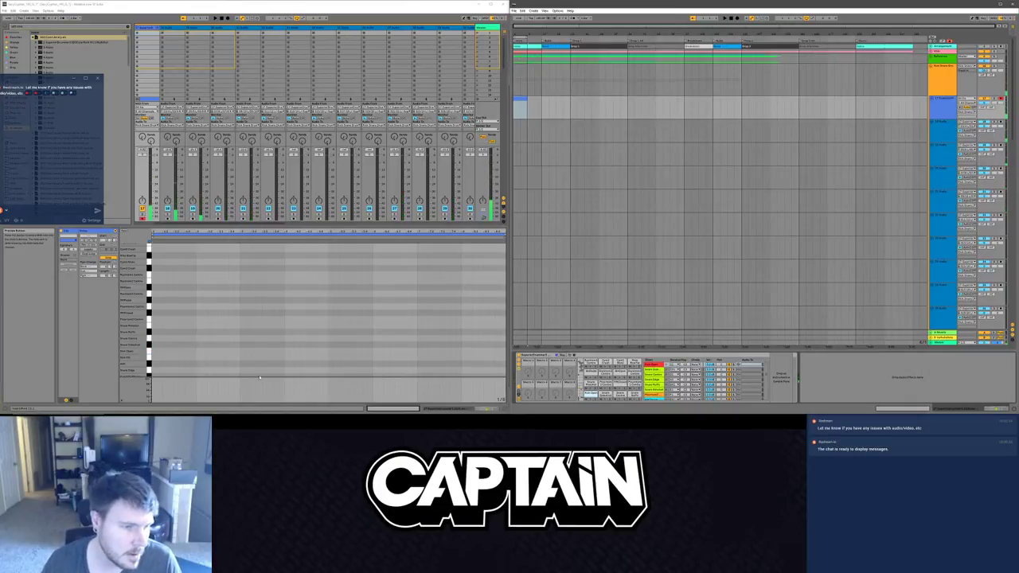
# Step: Place two kick notes in the drum clip, the first at its start, and shorten the loop to twice their spacing for playback
pyautogui.click(149, 353)
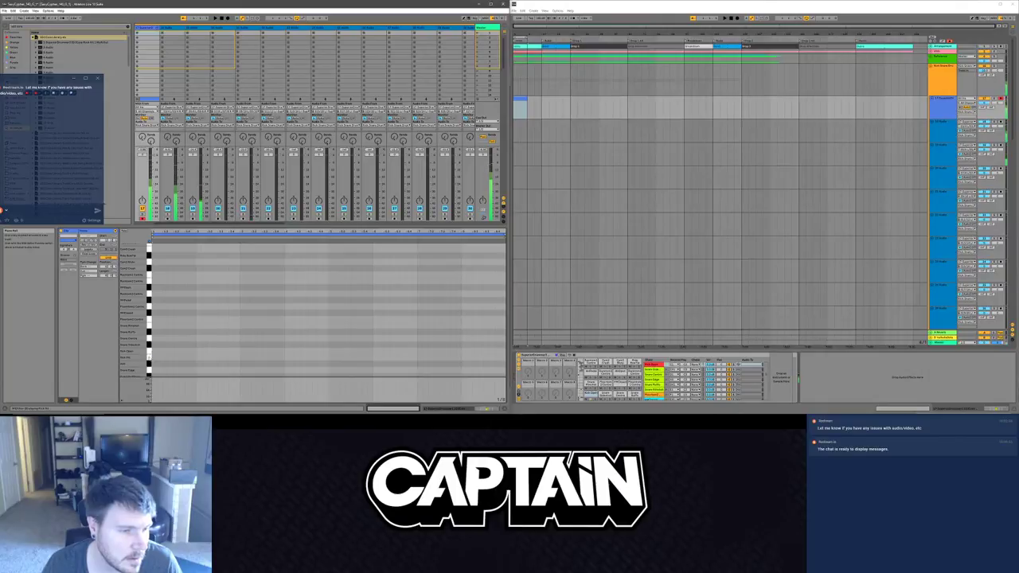
pyautogui.doubleClick(154, 357)
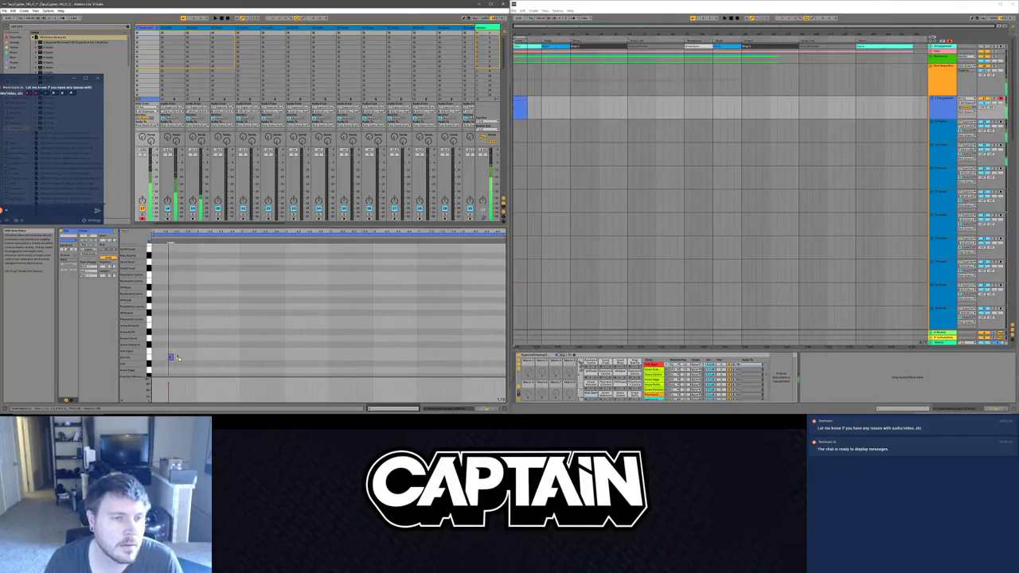
pyautogui.click(243, 357)
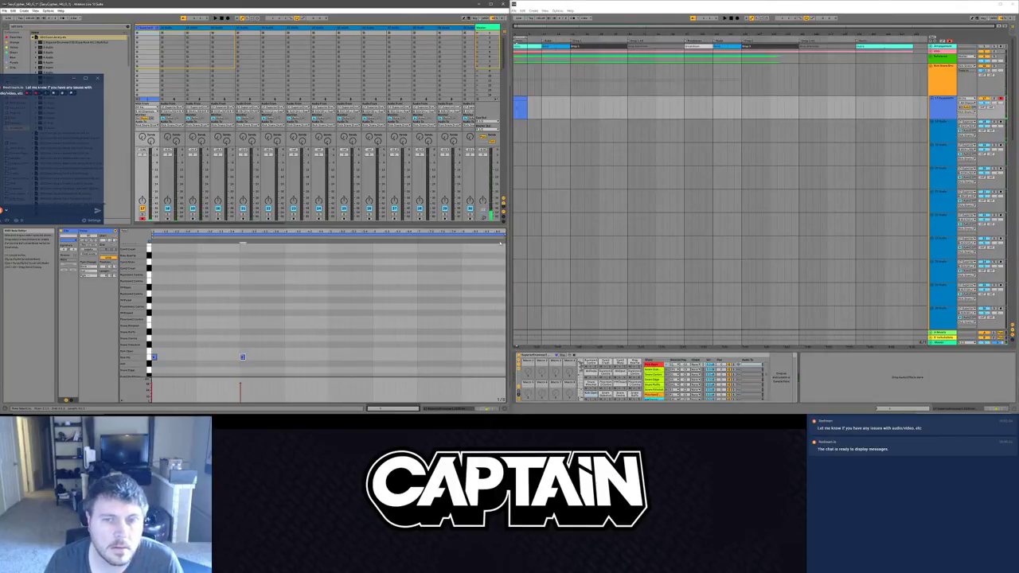
pyautogui.moveTo(500, 236); pyautogui.dragTo(328, 237)
pyautogui.press('space')
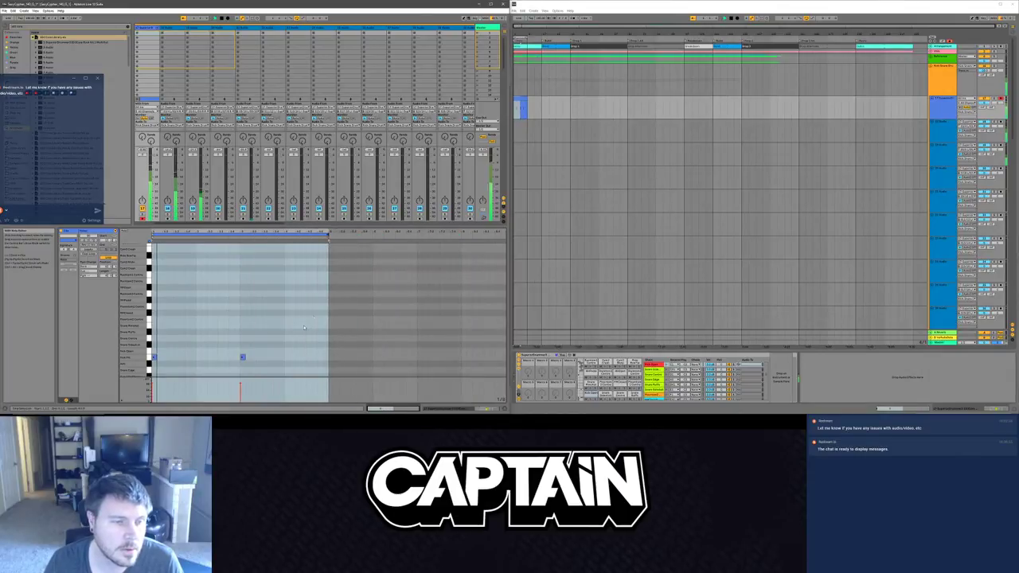
# Step: Audition the snare articulations and add two snare notes, one midway between the kicks and one midway from the second kick to the loop end
pyautogui.click(148, 333)
pyautogui.click(148, 339)
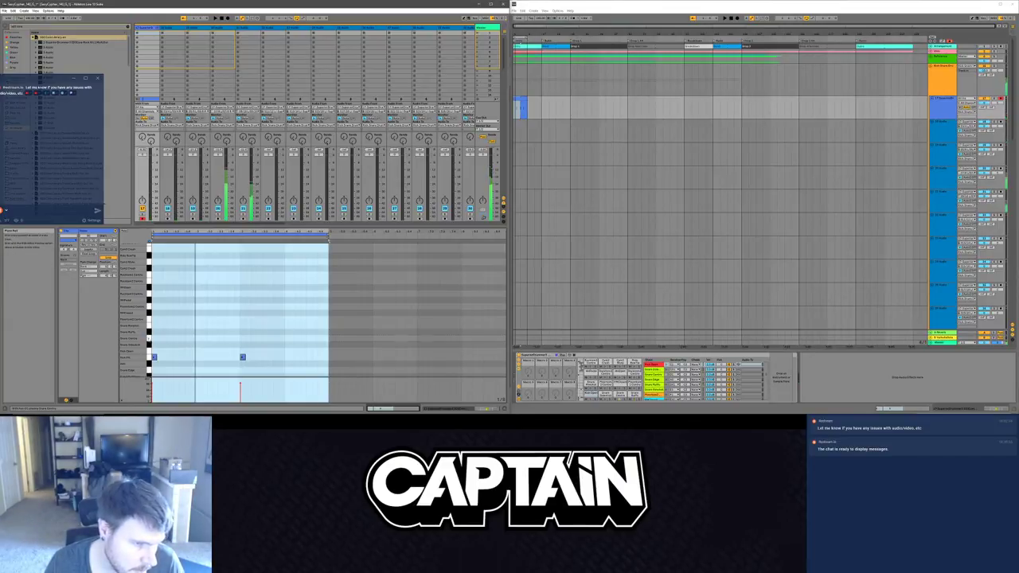
pyautogui.click(148, 333)
pyautogui.click(149, 326)
pyautogui.moveTo(148, 327); pyautogui.dragTo(148, 326)
pyautogui.click(155, 327)
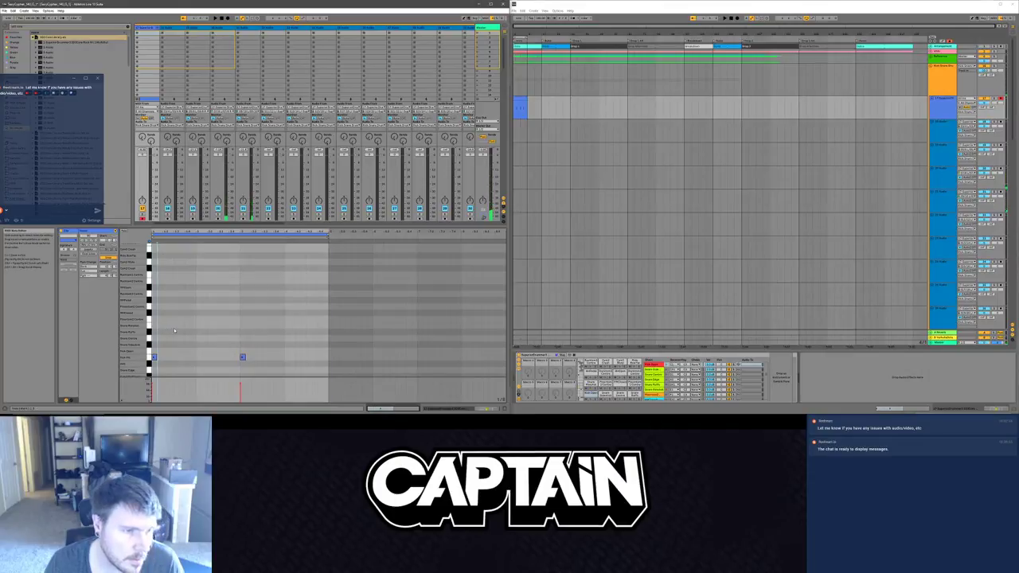
pyautogui.doubleClick(198, 331)
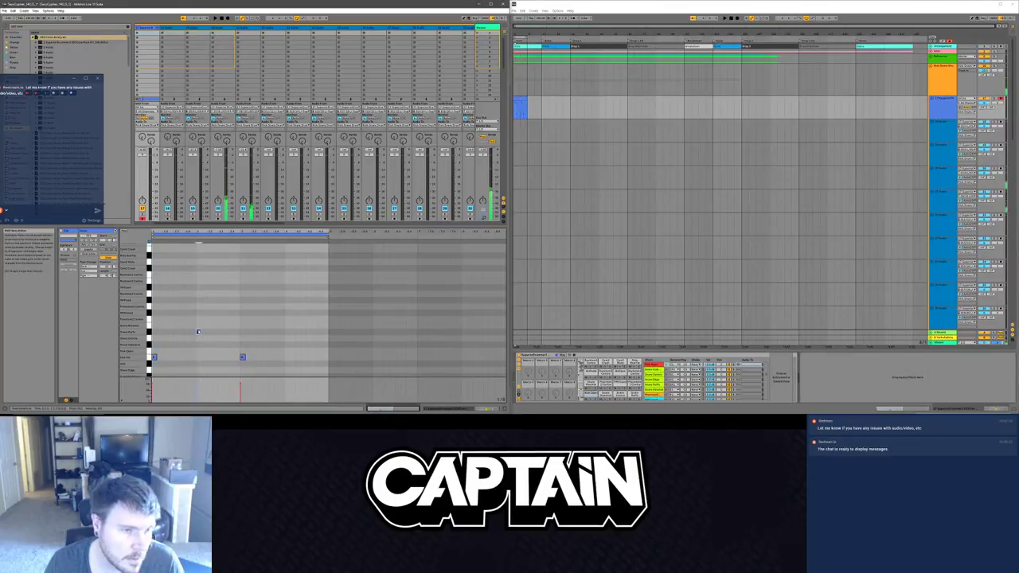
pyautogui.doubleClick(287, 332)
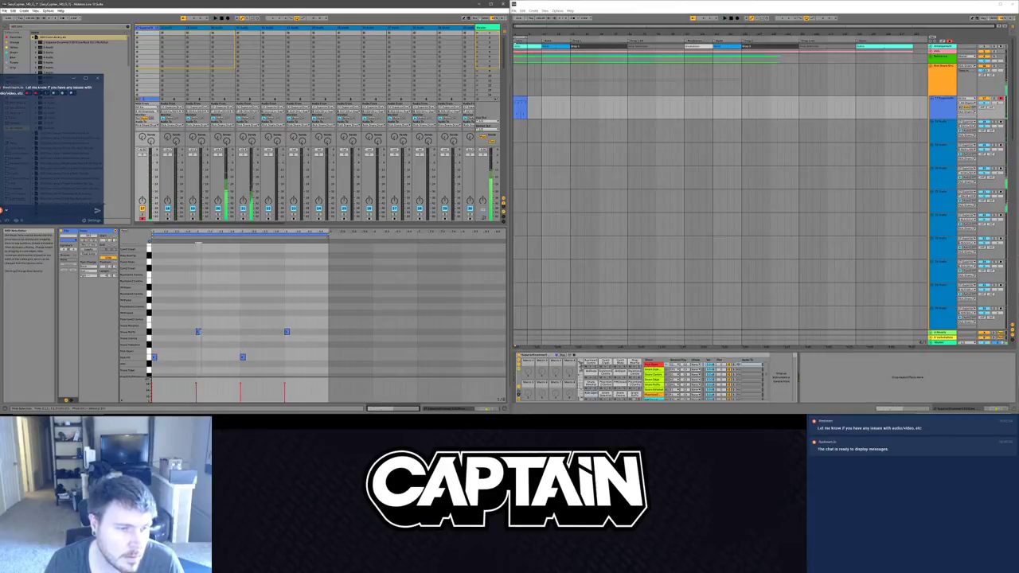
# Step: Move the first snare two grid steps earlier and delete the second kick and second snare
pyautogui.press('Left')
pyautogui.press('Left')
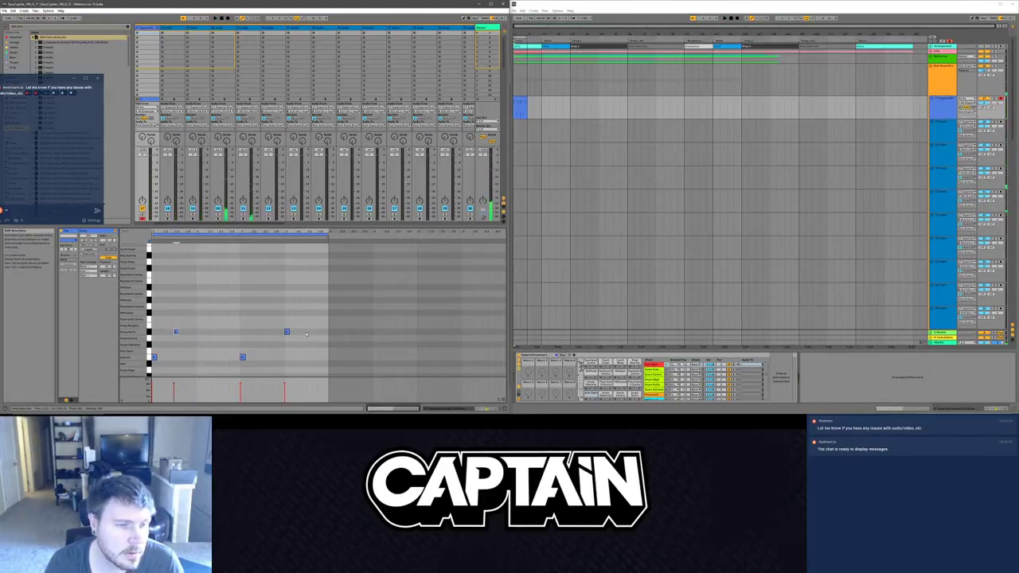
pyautogui.moveTo(240, 317); pyautogui.dragTo(308, 374)
pyautogui.press('Delete')
# Step: Halve the drum clip's loop length and duplicate the remaining kick and snare pair to fill it
pyautogui.moveTo(327, 234); pyautogui.dragTo(240, 235)
pyautogui.moveTo(191, 303); pyautogui.dragTo(153, 376)
pyautogui.hotkey('ctrl', 'd')
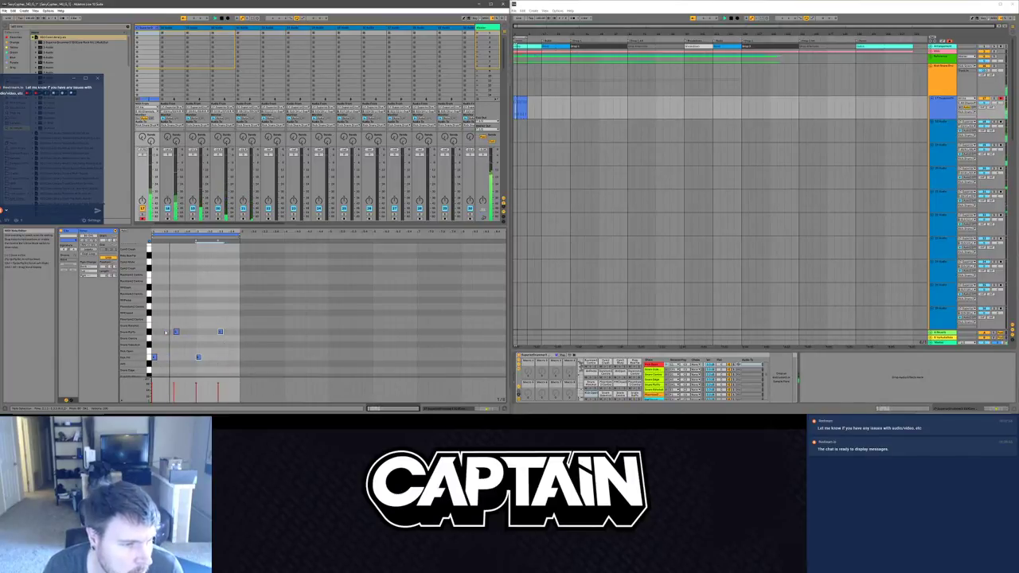
# Step: Shift both snare notes up one semitone to the next snare articulation
pyautogui.moveTo(170, 312); pyautogui.dragTo(241, 343)
pyautogui.press('Up')
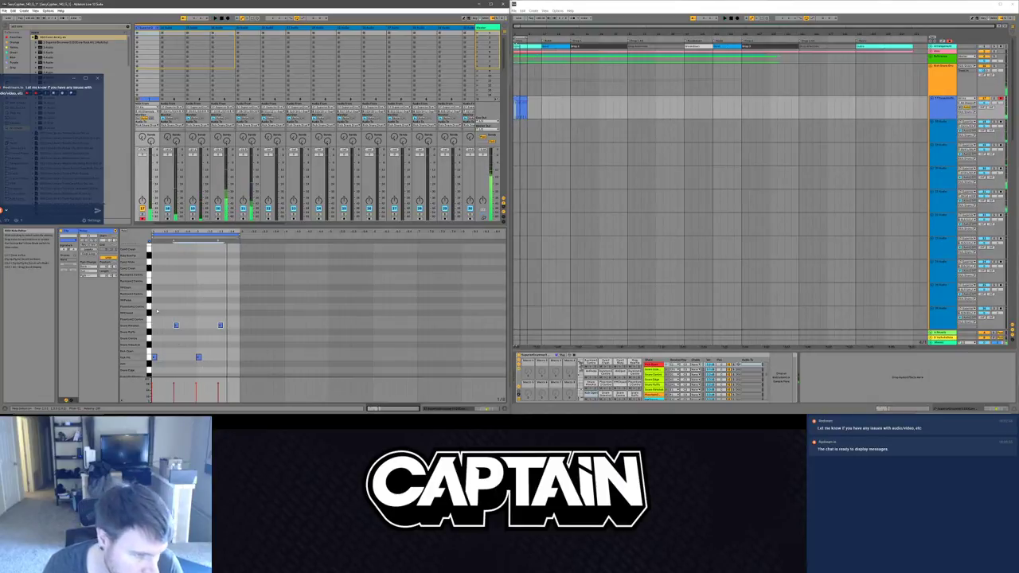
pyautogui.scroll(-3, 168, 313)
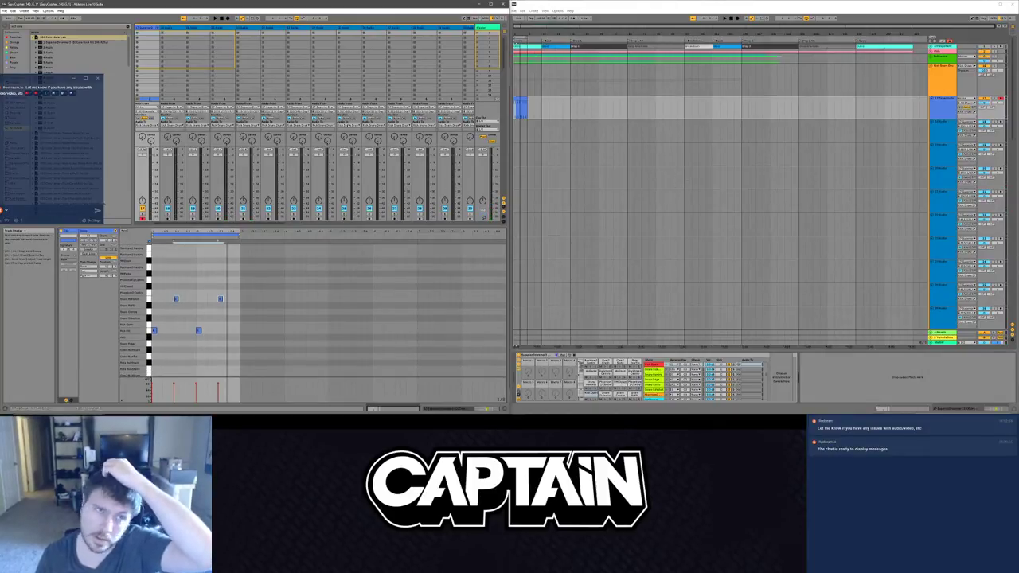
# Step: Move the chat window off the browser and unfold the drum breaks project's Live set to list its tracks
pyautogui.moveTo(47, 78); pyautogui.dragTo(52, 225)
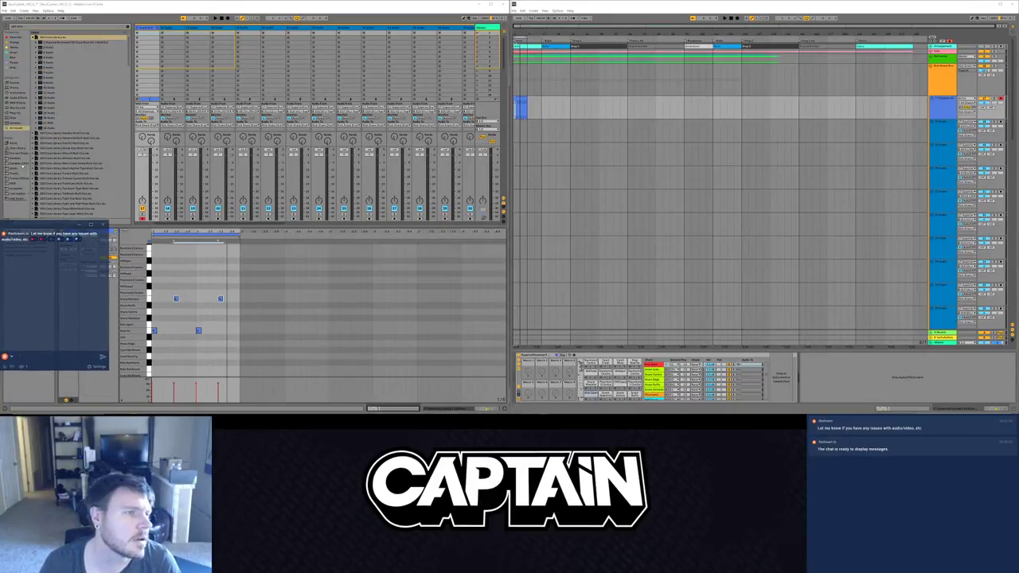
pyautogui.click(18, 179)
pyautogui.click(33, 37)
pyautogui.click(129, 26)
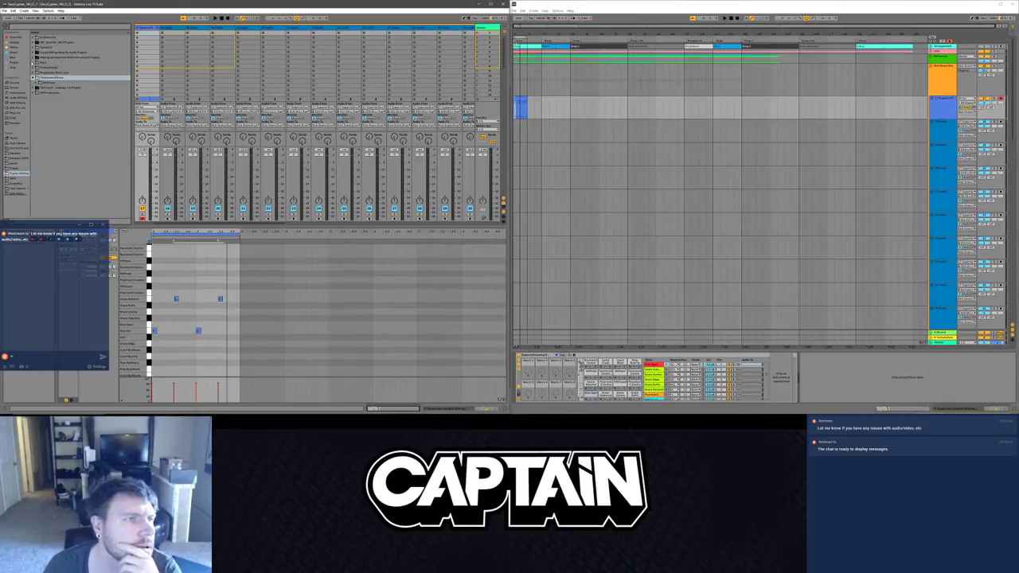
pyautogui.click(32, 68)
pyautogui.click(36, 72)
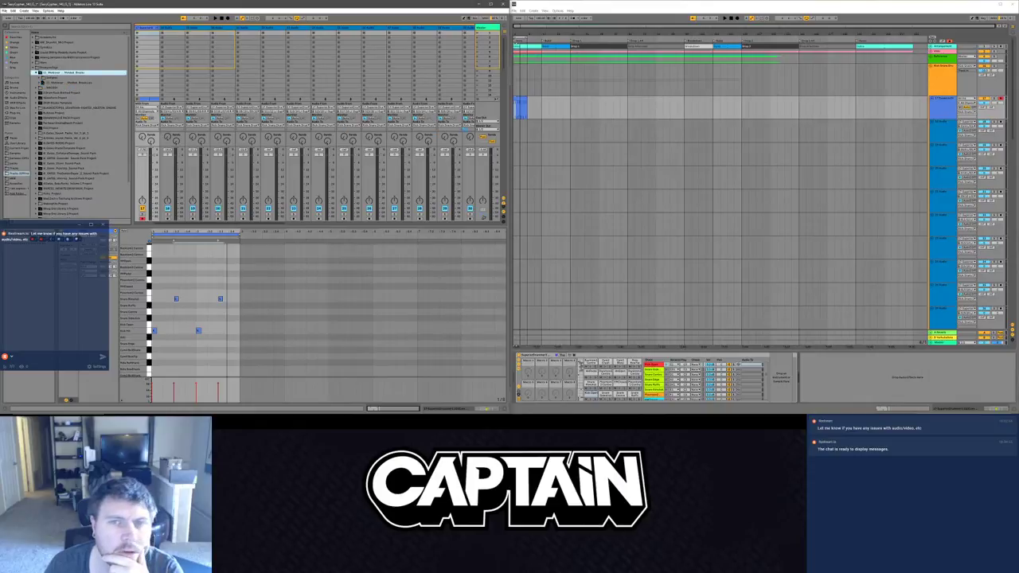
pyautogui.click(39, 83)
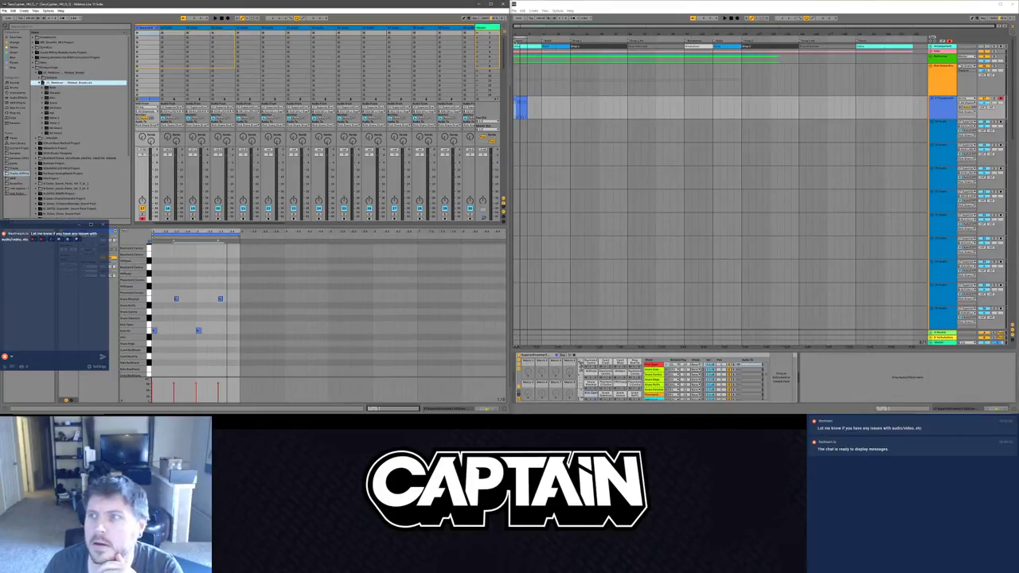
# Step: Fold the kick and snare bus group and the other unfolded track groups
pyautogui.click(932, 67)
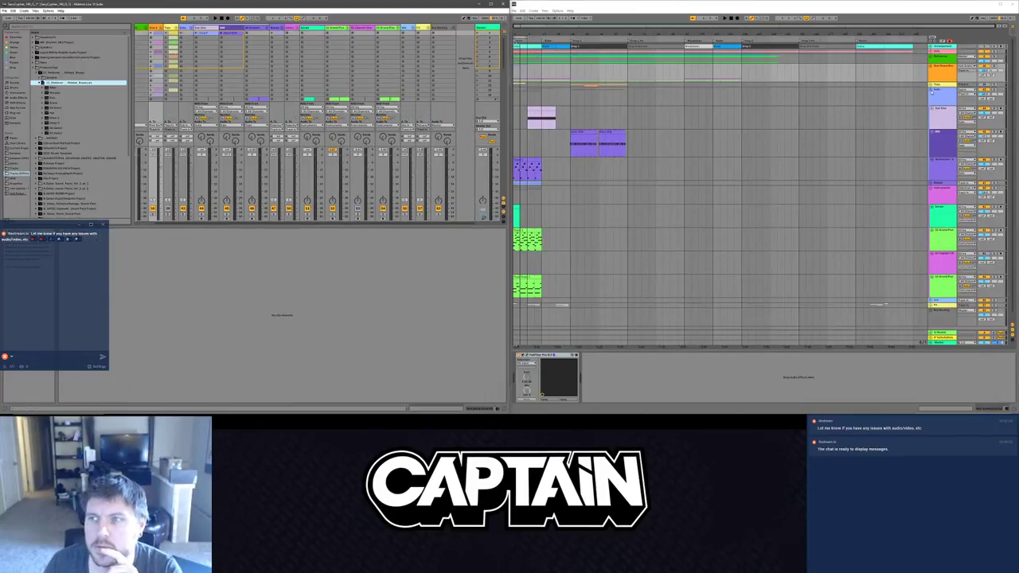
pyautogui.click(189, 27)
pyautogui.click(241, 27)
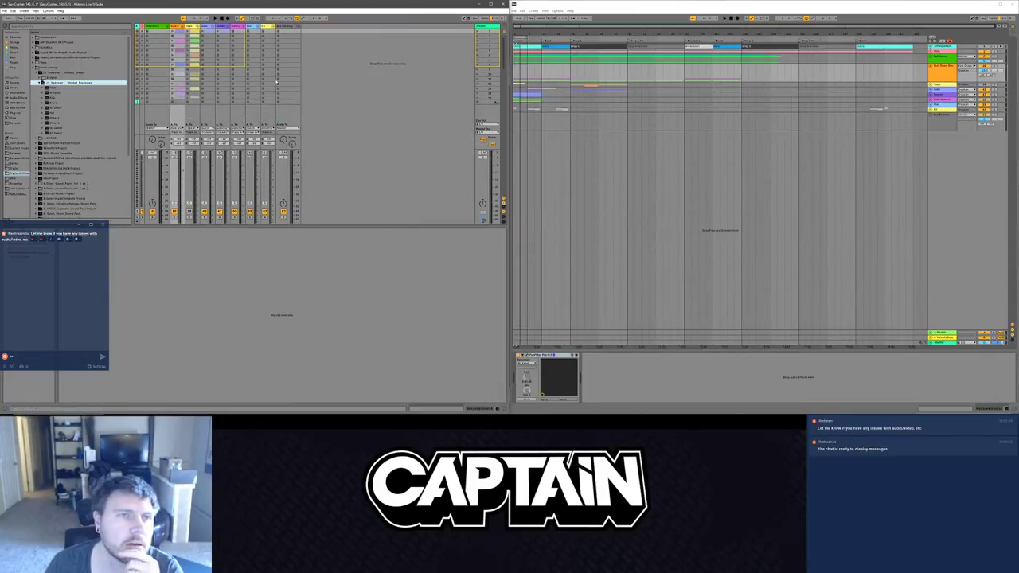
# Step: Load the second track of the unfolded breaks set as a new track at the end of the song
pyautogui.click(50, 99)
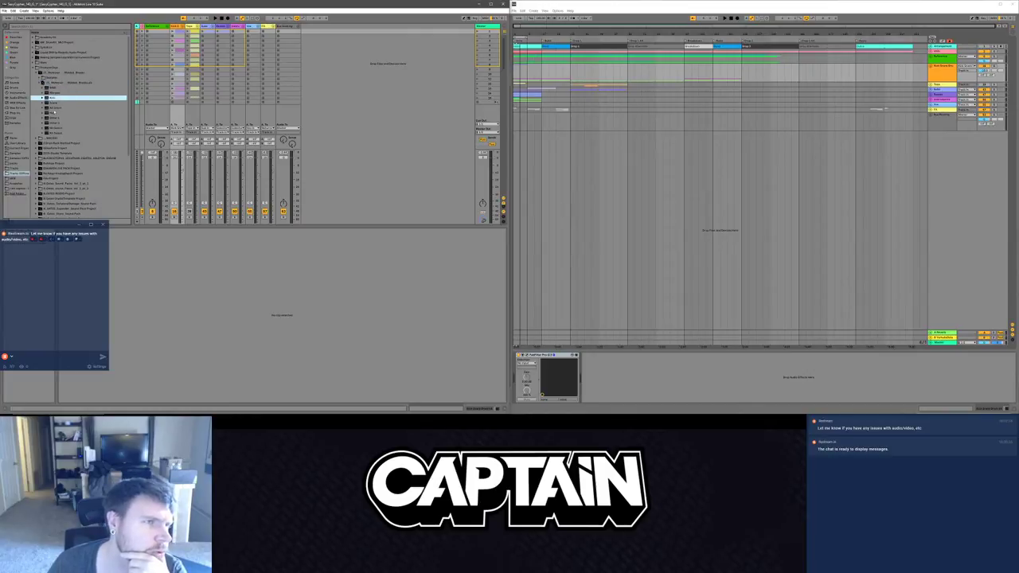
pyautogui.click(58, 82)
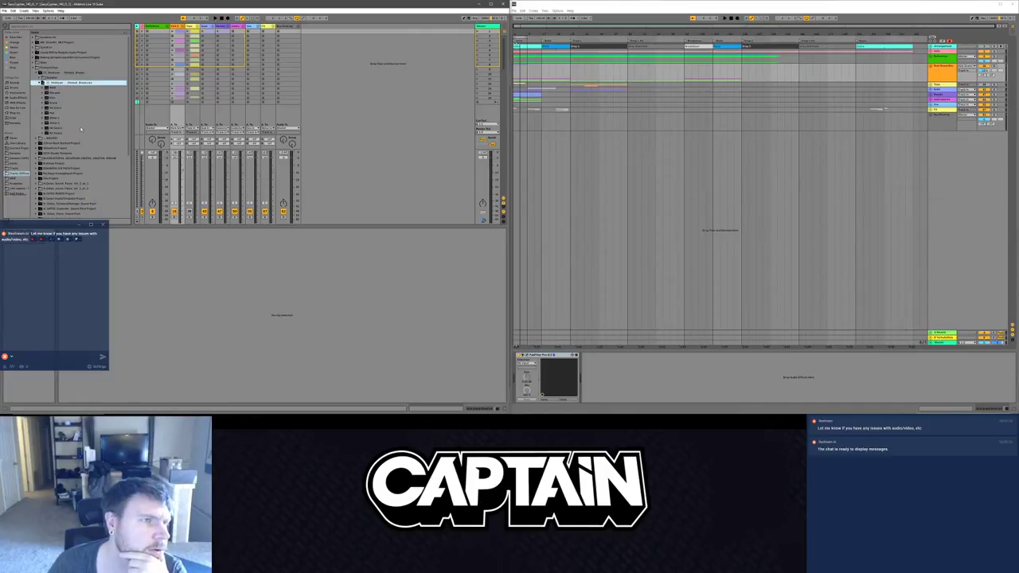
pyautogui.click(54, 92)
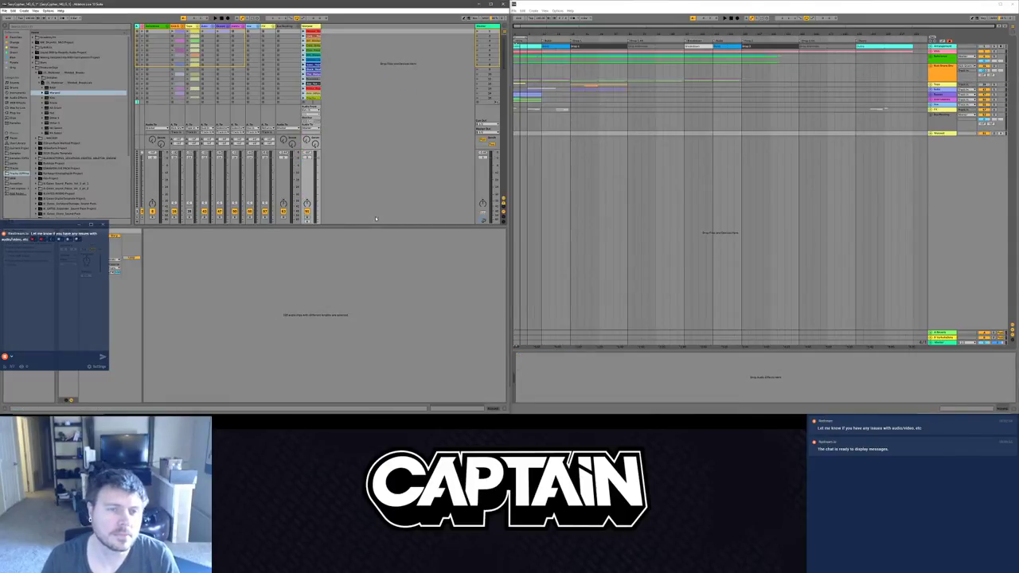
# Step: Enlarge the clip grid, widen the imported breaks track to read its clip names, and audition several of its upper break loops
pyautogui.moveTo(373, 226); pyautogui.dragTo(385, 377)
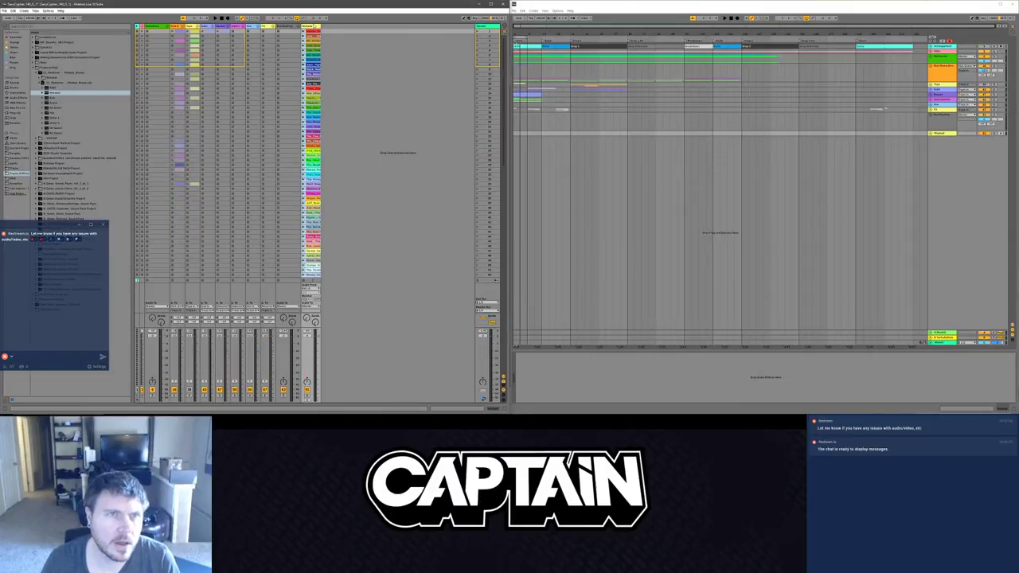
pyautogui.moveTo(321, 27); pyautogui.dragTo(361, 27)
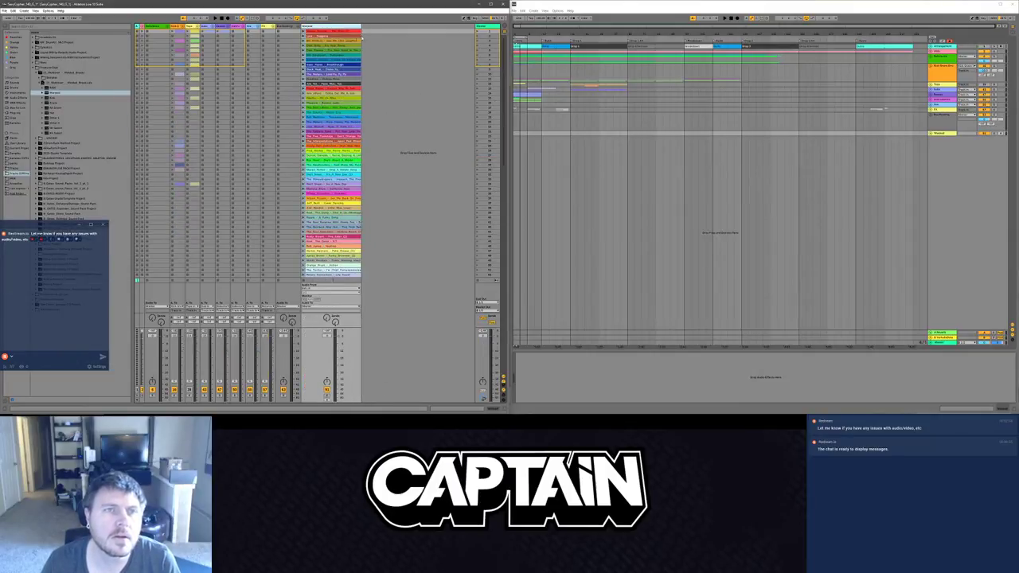
pyautogui.click(304, 35)
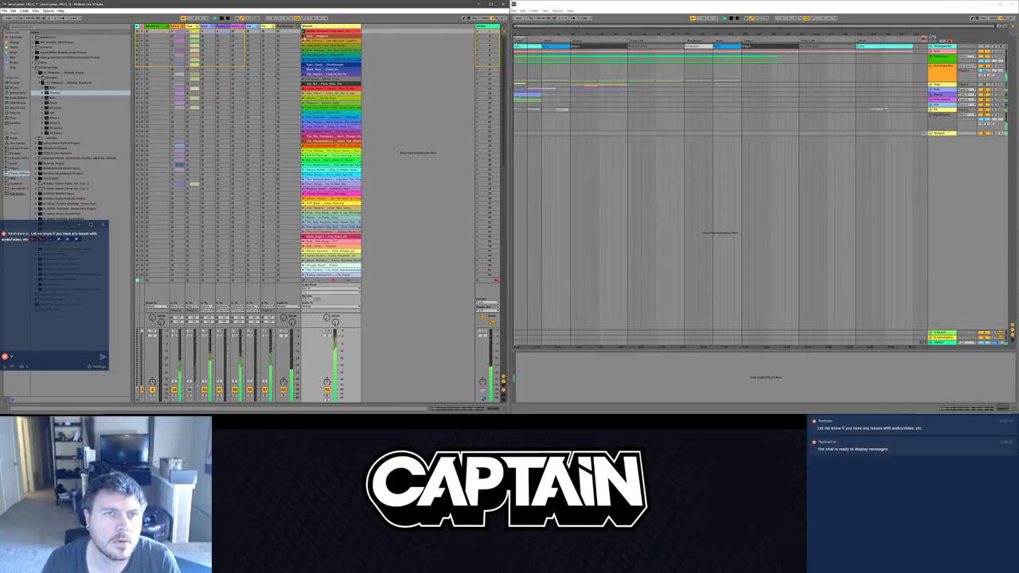
pyautogui.click(304, 36)
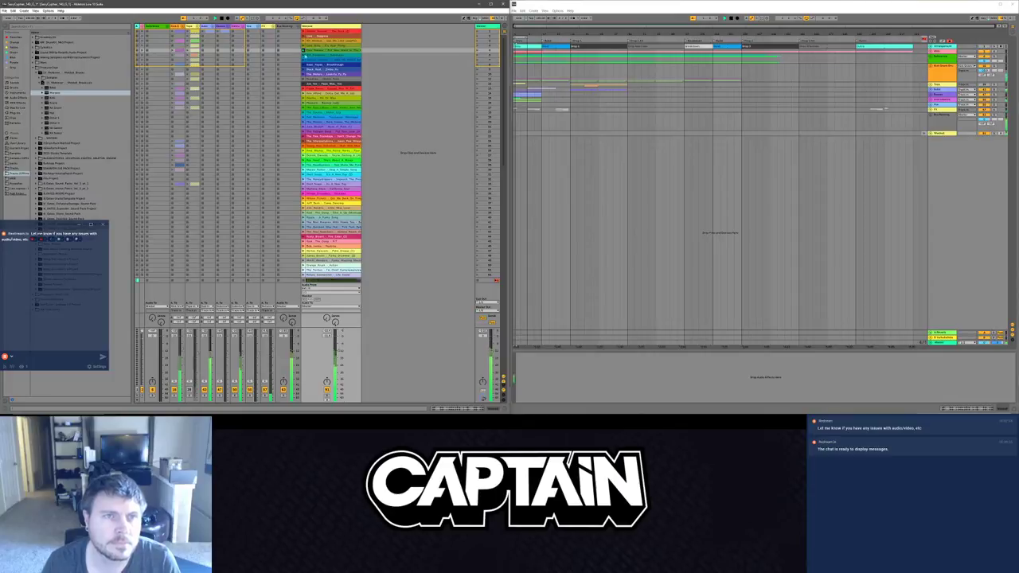
pyautogui.click(303, 55)
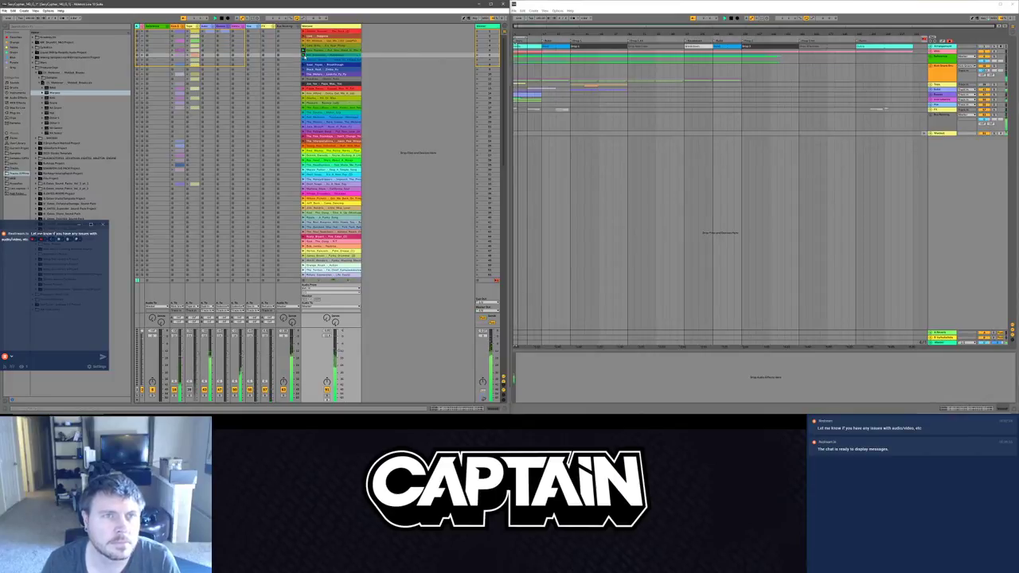
pyautogui.click(303, 61)
pyautogui.click(303, 66)
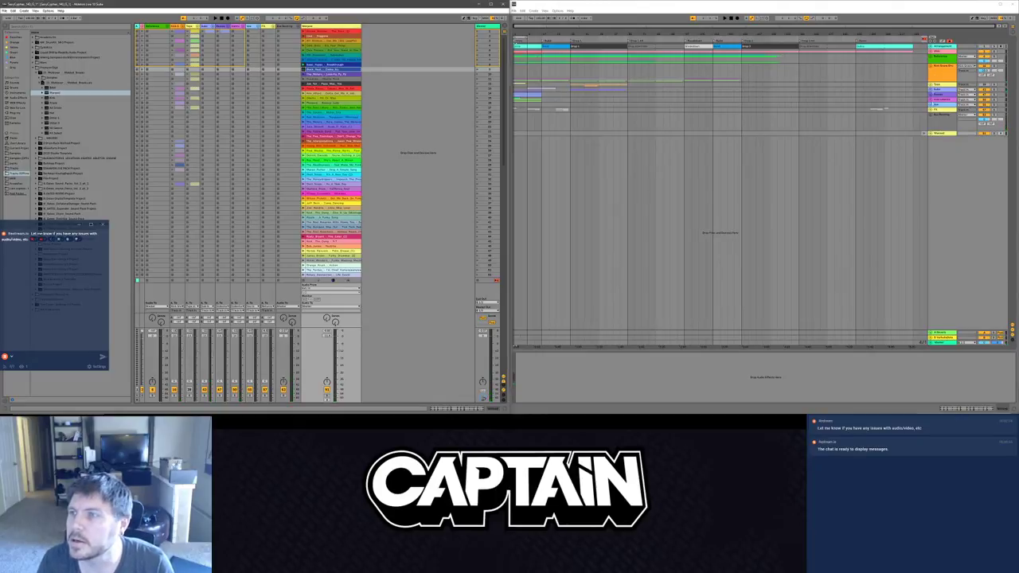
# Step: Unfold the instruments group and extend the lower grand piano track's clip so its pattern repeats to the end of the intro
pyautogui.click(931, 100)
pyautogui.press('space')
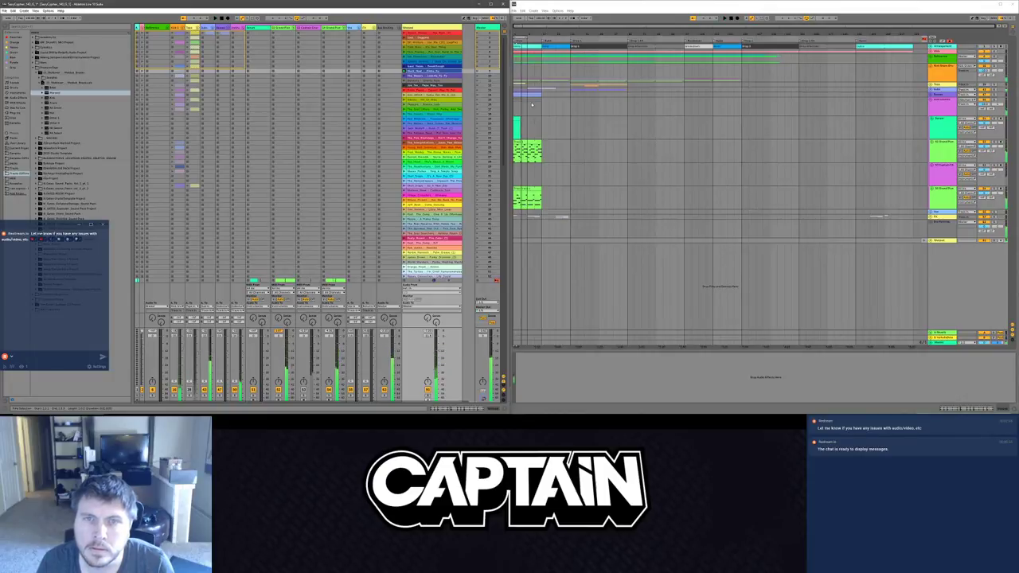
pyautogui.click(527, 196)
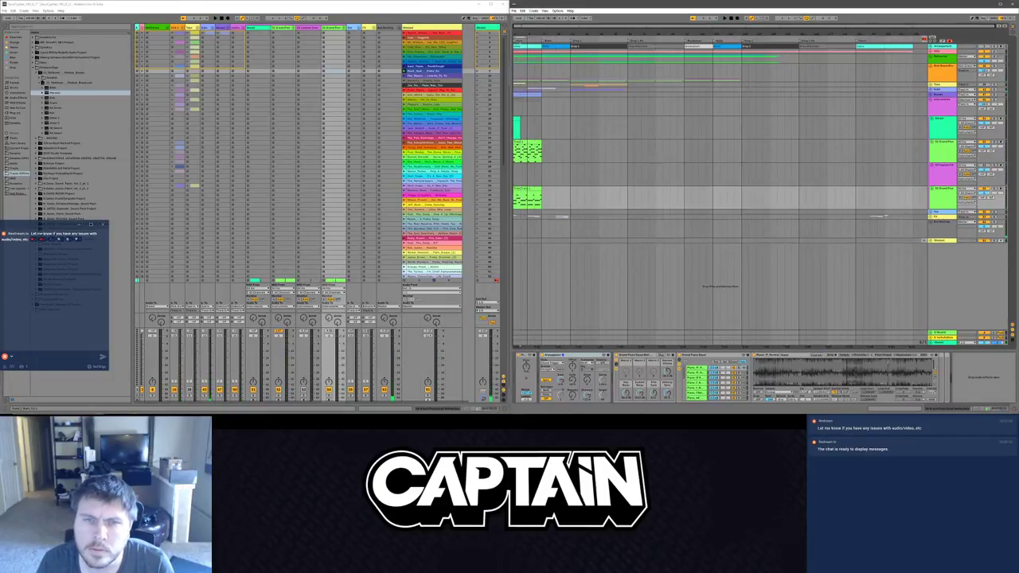
pyautogui.scroll(5, 527, 196)
pyautogui.scroll(-3, 533, 197)
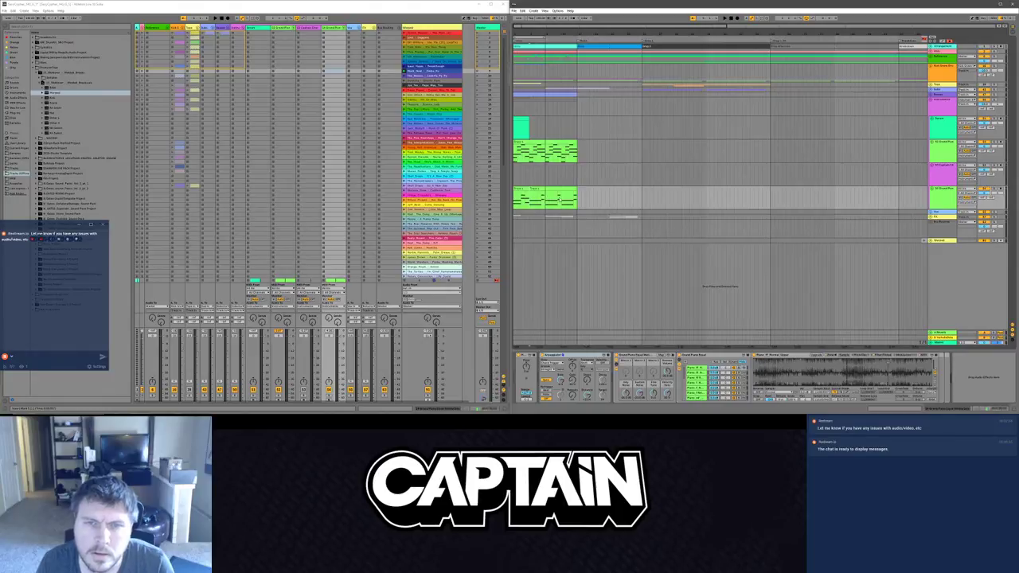
pyautogui.click(543, 190)
pyautogui.moveTo(543, 190); pyautogui.dragTo(577, 193)
pyautogui.press('space')
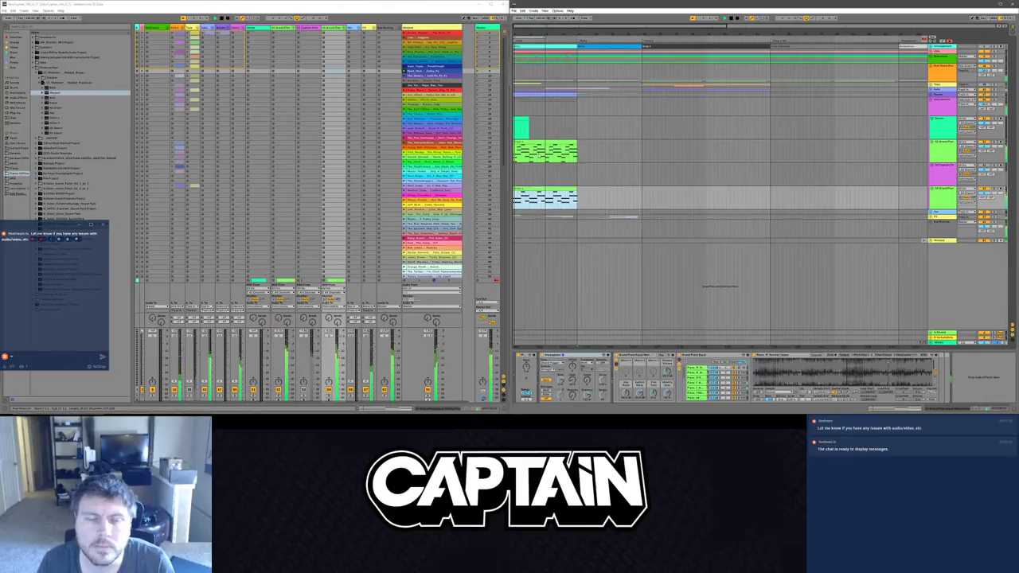
# Step: Audition the next two break loops against the intro and copy a loop onto the breaks track in the arrangement at Drop 1
pyautogui.click(404, 78)
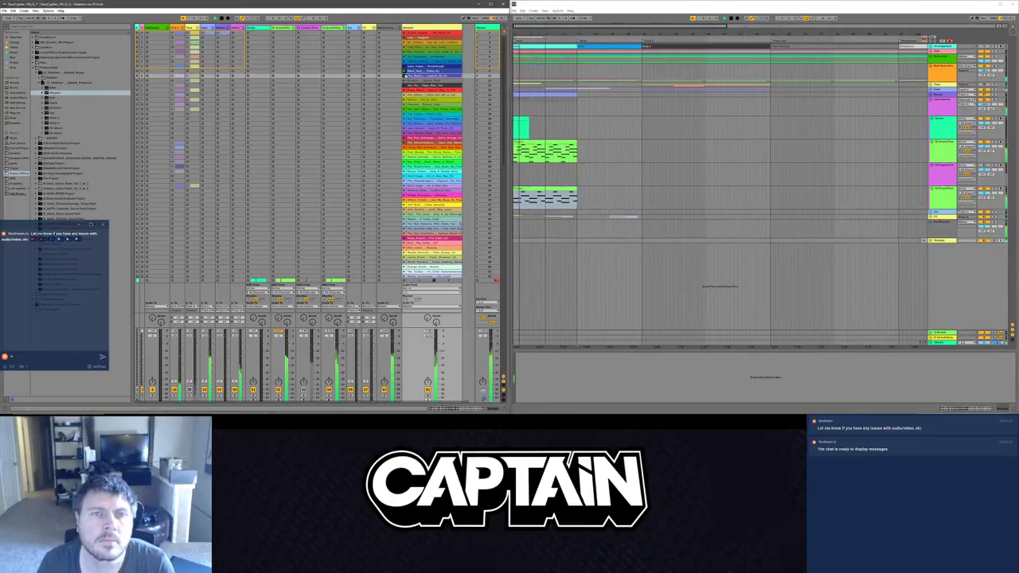
pyautogui.click(404, 82)
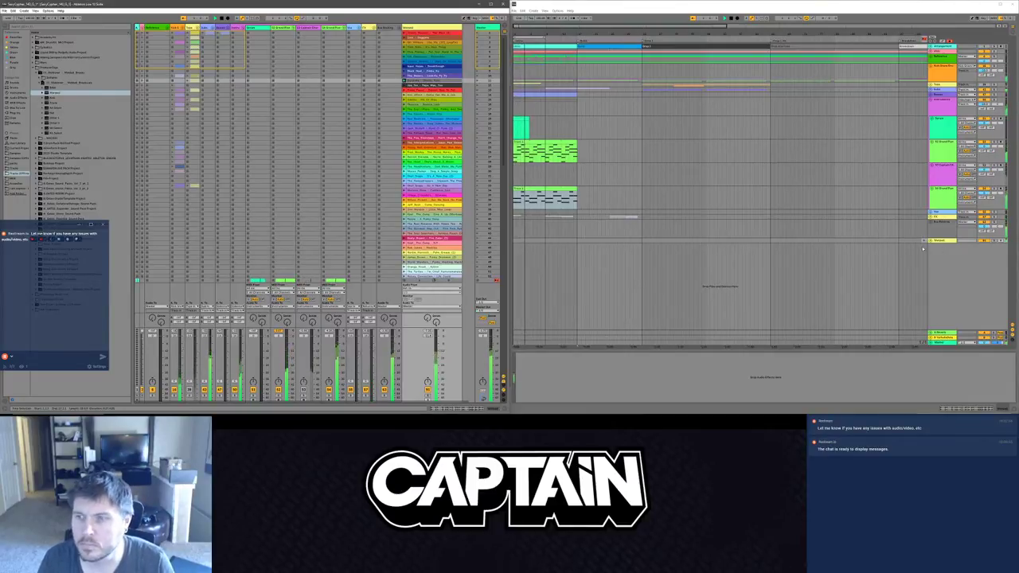
pyautogui.moveTo(411, 75); pyautogui.dragTo(643, 242)
pyautogui.click(431, 91)
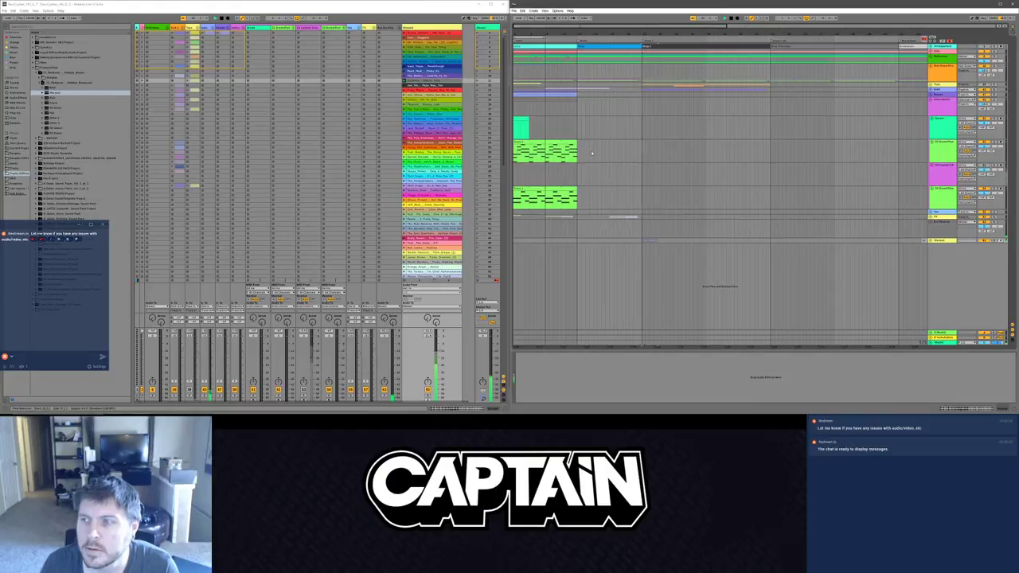
# Step: Audition the following break loops one after another down the breaks track while the intro plays
pyautogui.click(518, 169)
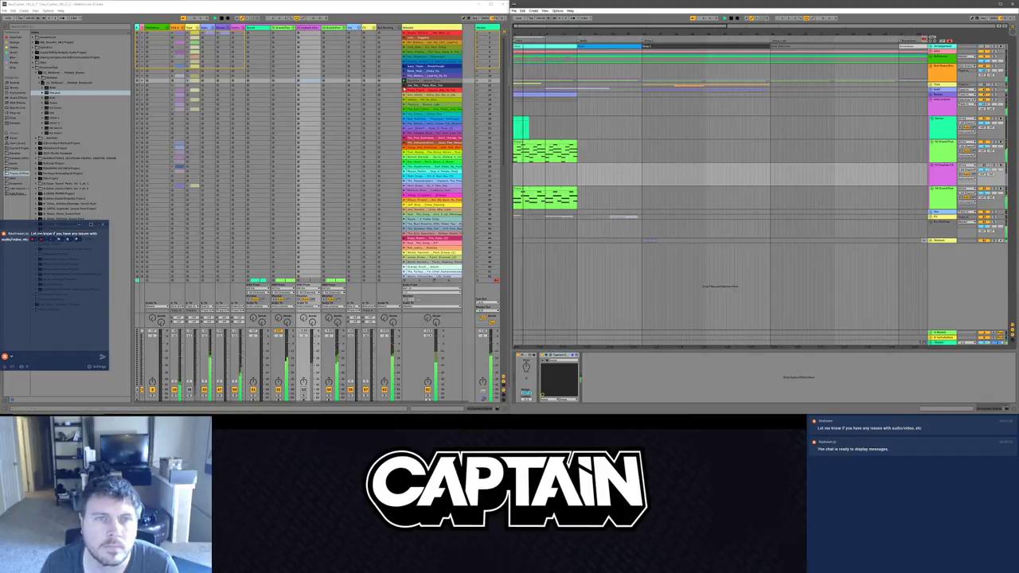
pyautogui.click(405, 94)
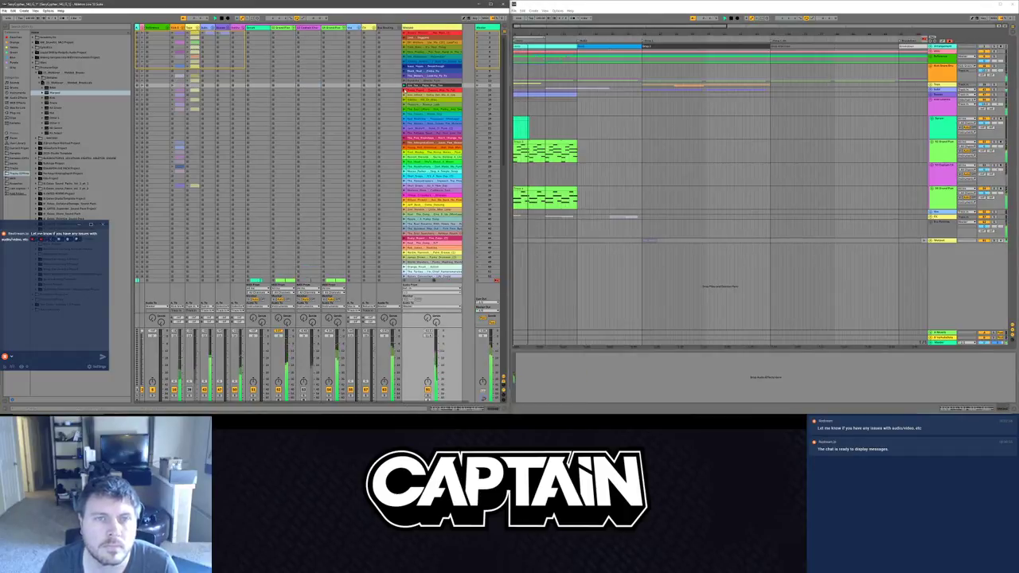
pyautogui.click(404, 91)
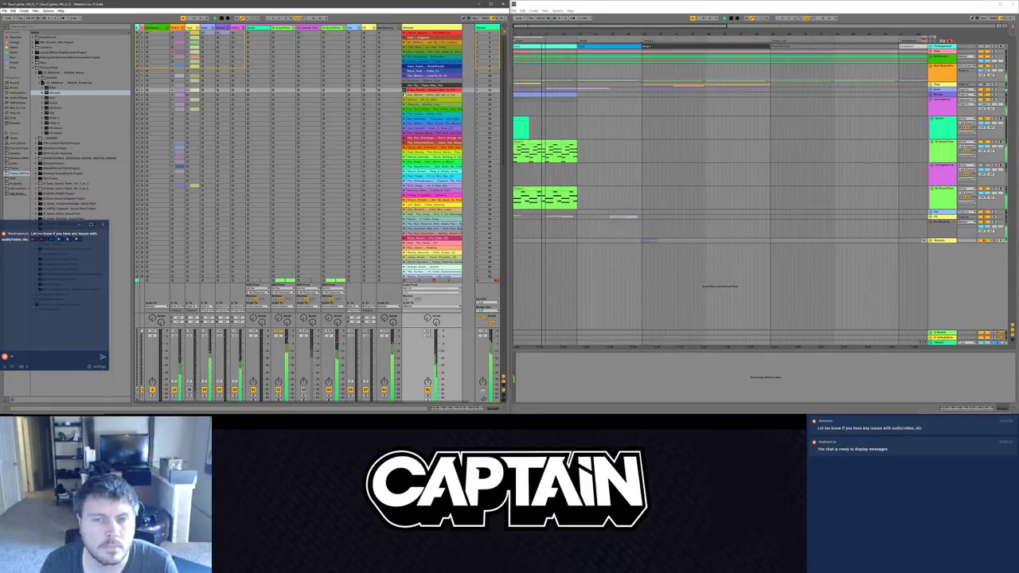
pyautogui.press('Down')
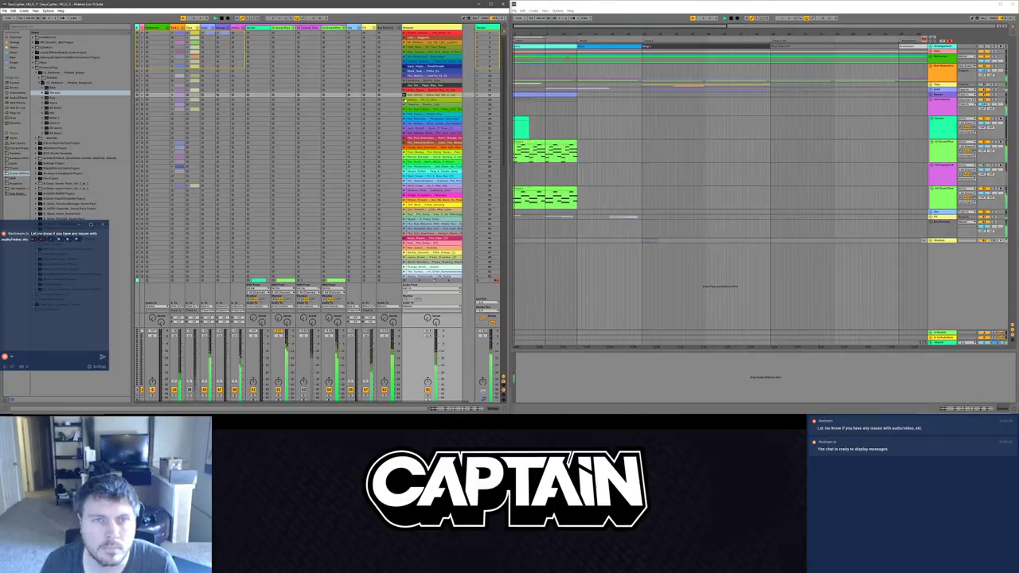
pyautogui.press('Down')
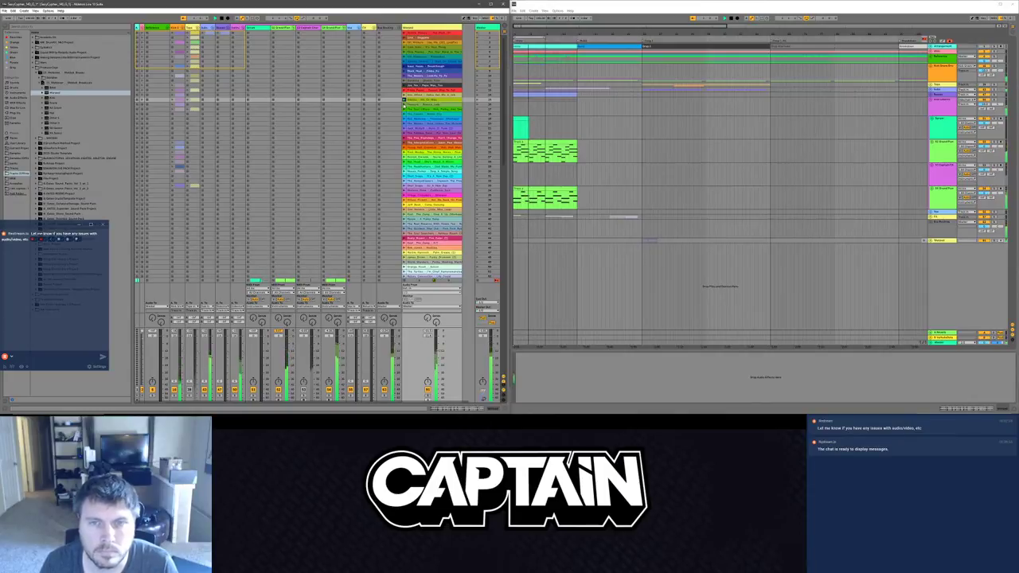
pyautogui.press('Down')
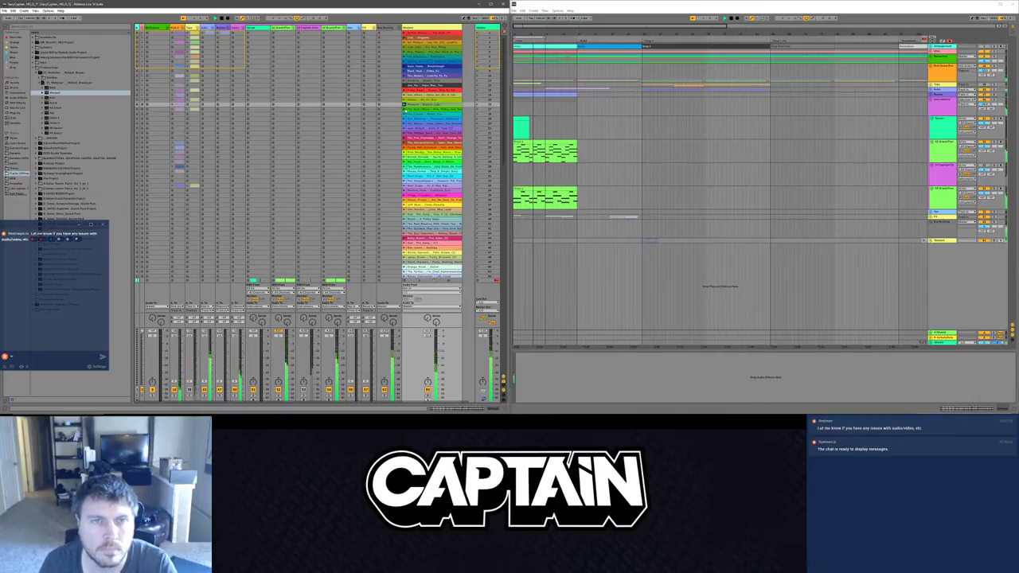
pyautogui.press('Down')
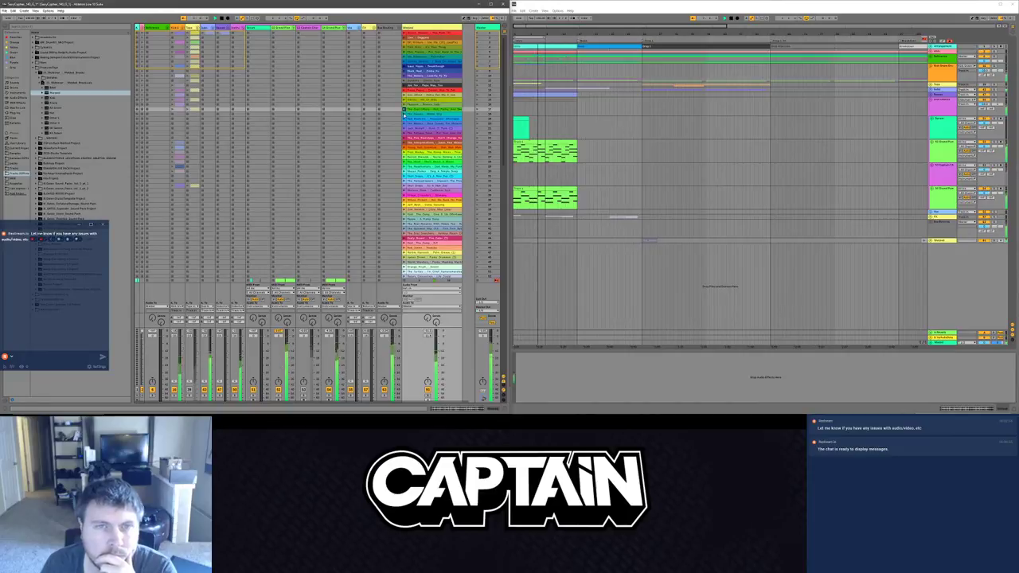
pyautogui.press('Down')
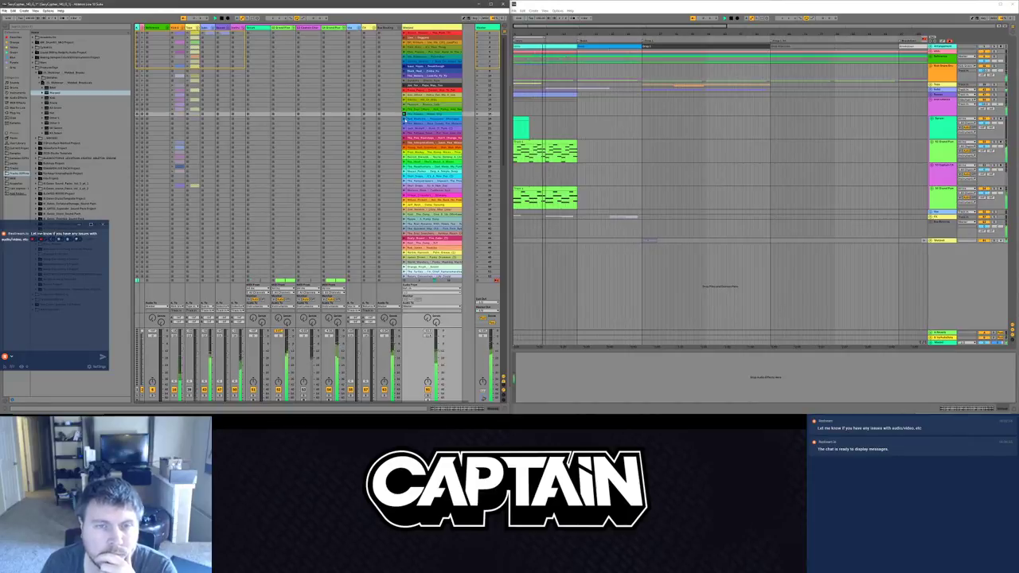
pyautogui.press('Down')
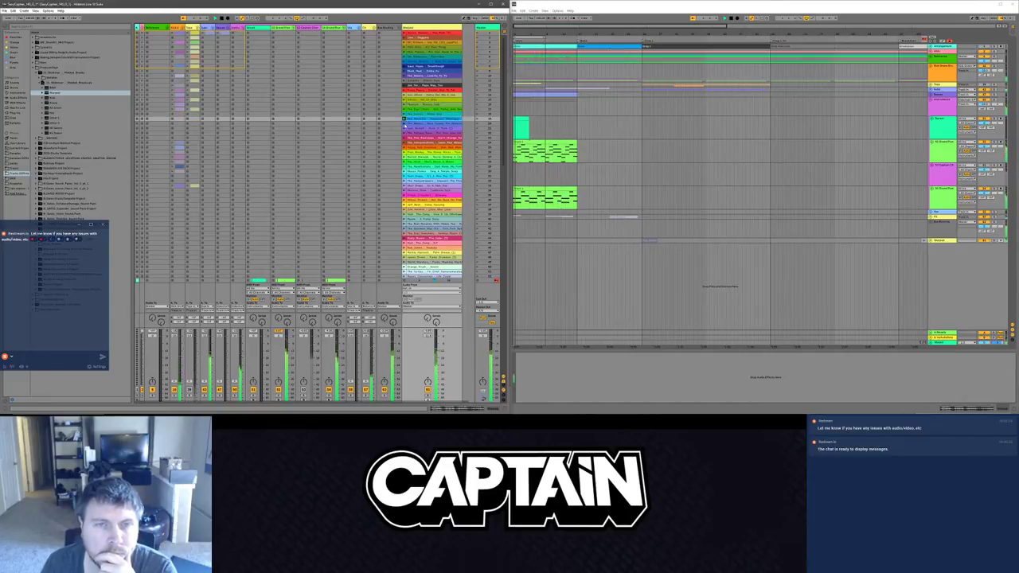
pyautogui.press('Down')
pyautogui.press('Down')
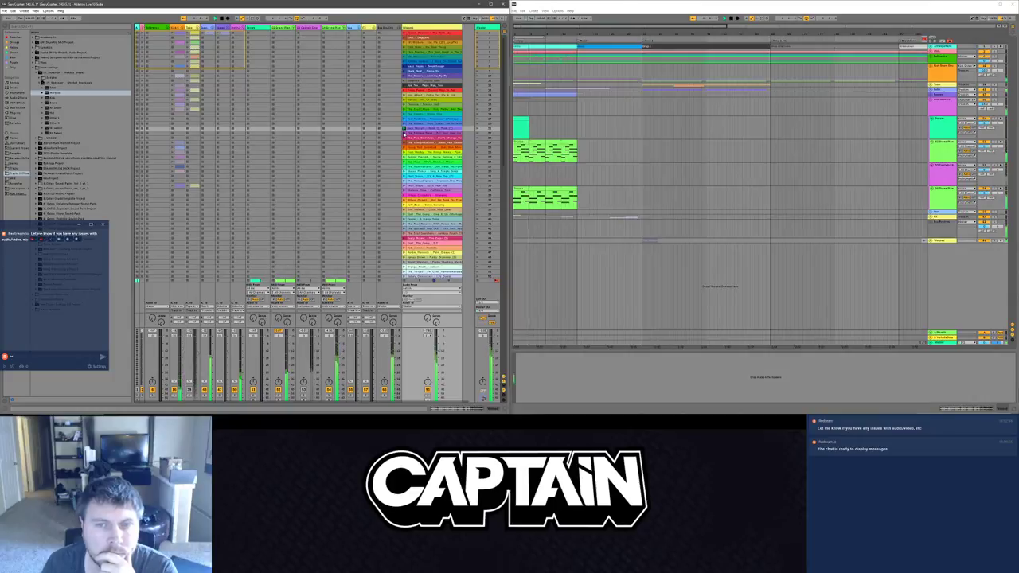
pyautogui.press('Down')
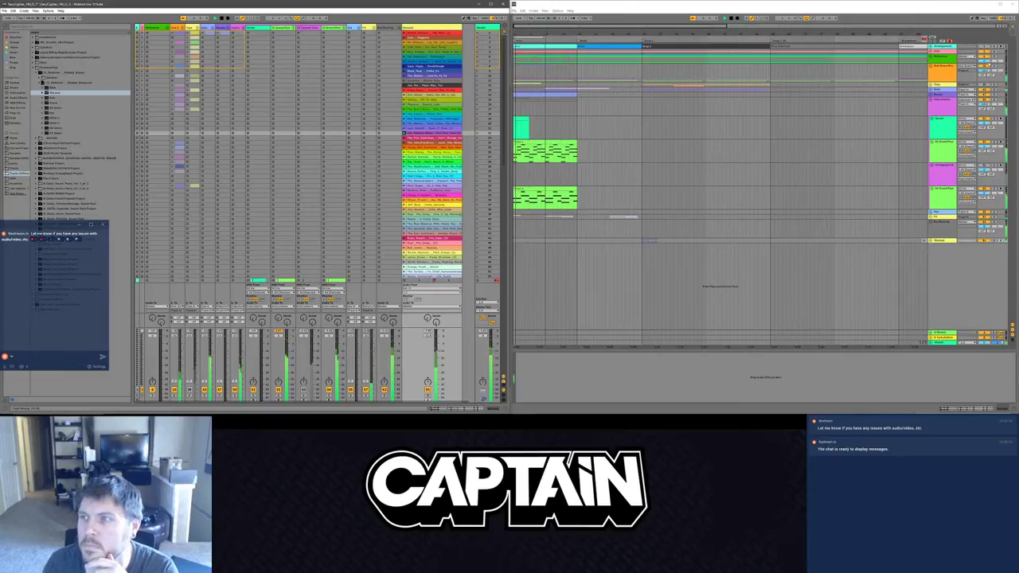
# Step: Mute the kick and snare bus, audition further breaks, and copy Detroit Emeralds' You're Getting A Little Too Smart to the intro on the breaks track
pyautogui.click(986, 65)
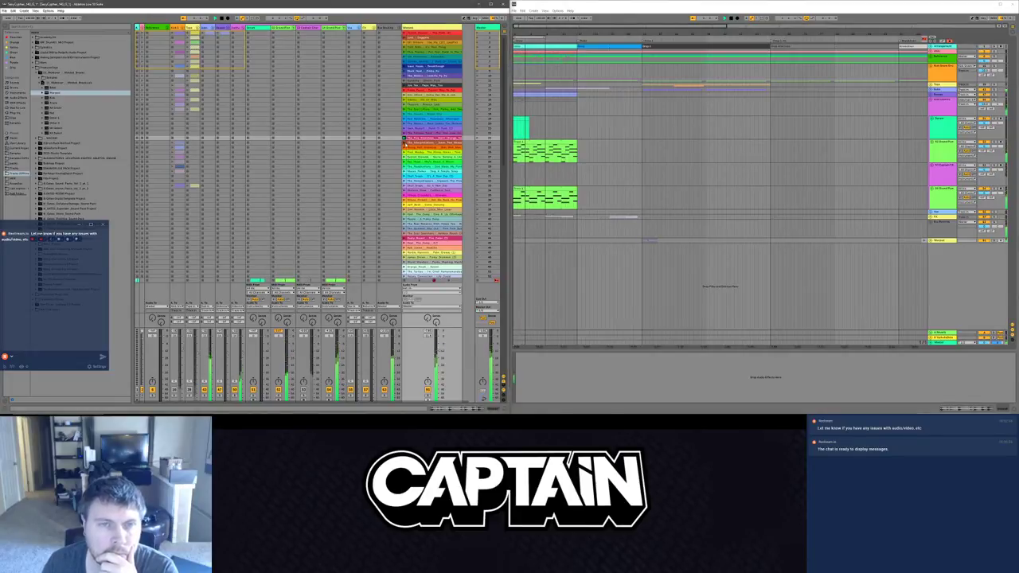
pyautogui.click(405, 144)
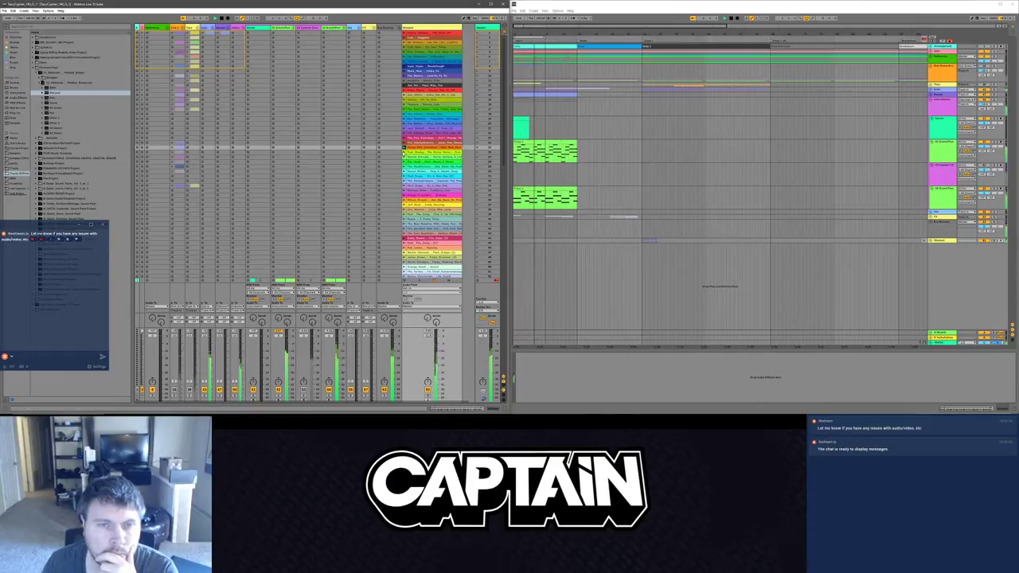
pyautogui.click(404, 152)
pyautogui.click(405, 157)
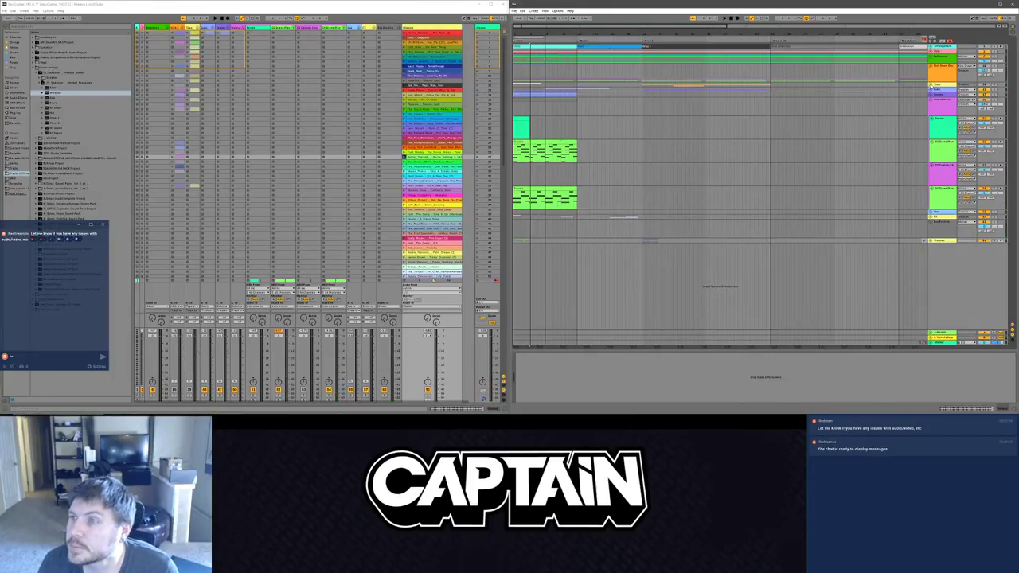
# Step: Unfold the tops group, open the placed break clip's waveform, and insert a new audio track below the group's last percussion track
pyautogui.click(930, 85)
pyautogui.scroll(-1, 632, 284)
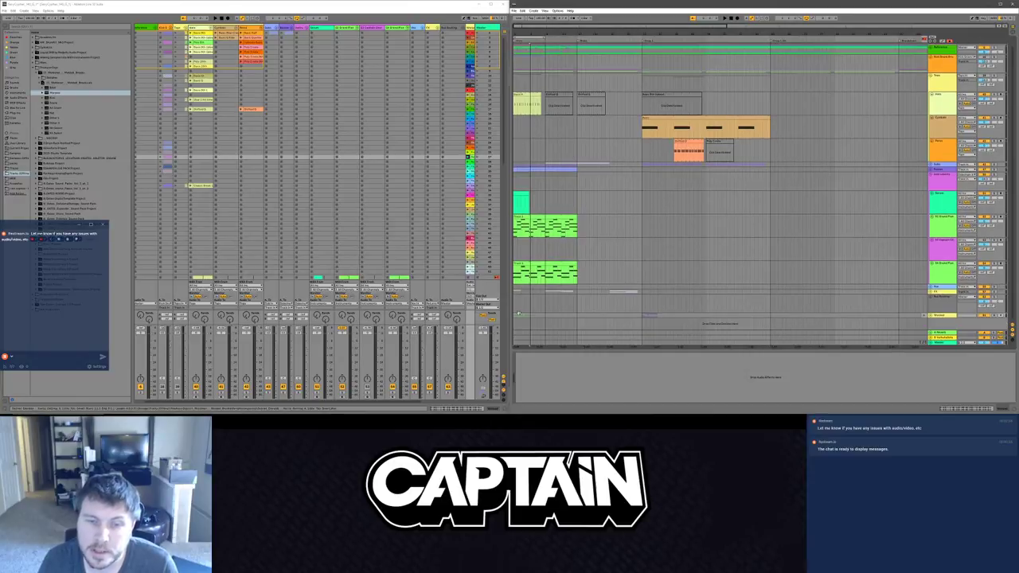
pyautogui.doubleClick(519, 316)
pyautogui.moveTo(522, 170); pyautogui.dragTo(517, 119)
pyautogui.scroll(5, 525, 51)
pyautogui.click(936, 113)
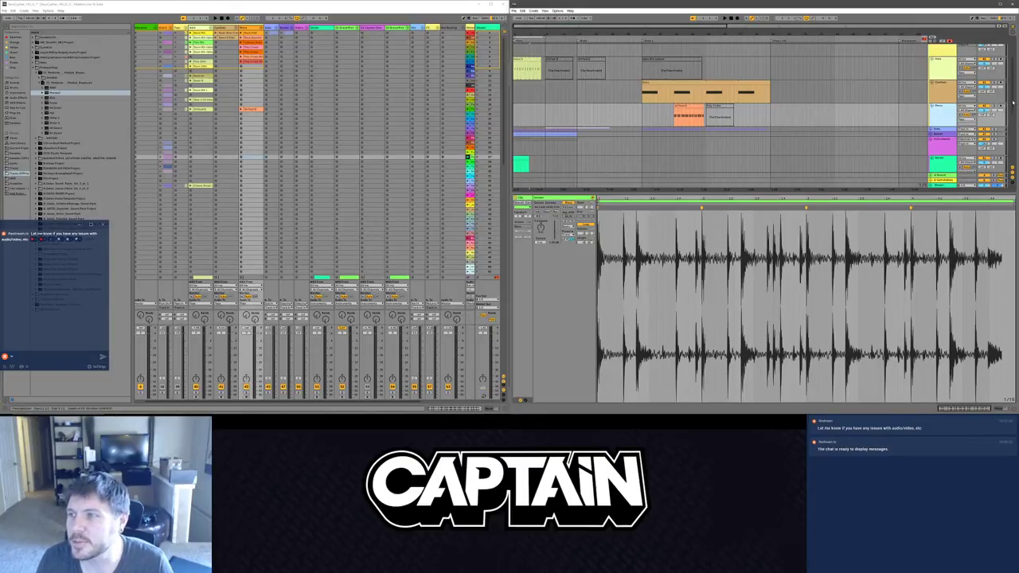
pyautogui.hotkey('ctrl', 't')
# Step: Move the Detroit Emeralds break clip from the breaks track onto the new audio track in the tops group, at the same intro position
pyautogui.scroll(-5, 662, 172)
pyautogui.click(527, 157)
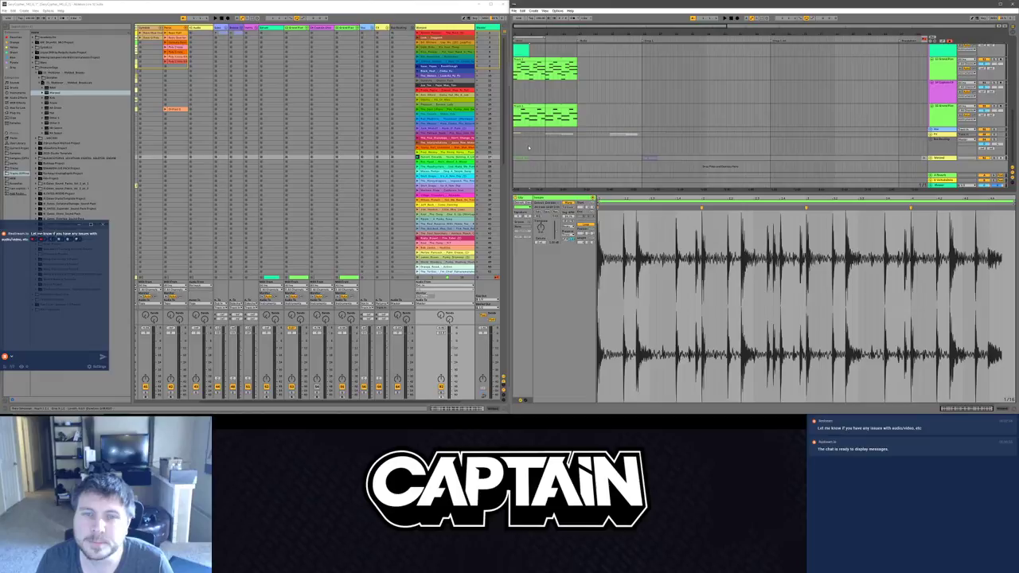
pyautogui.scroll(3, 521, 80)
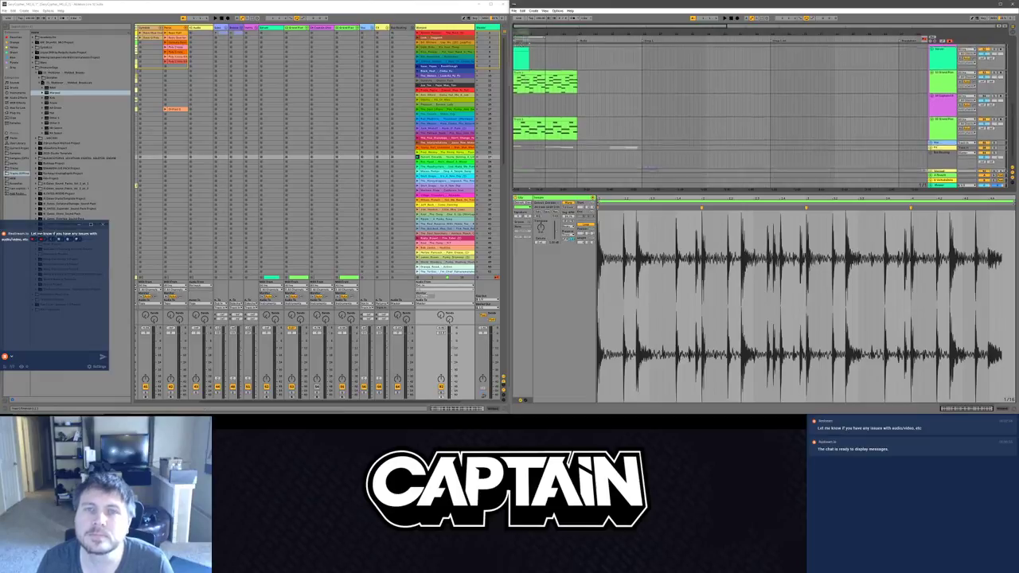
pyautogui.scroll(5, 519, 44)
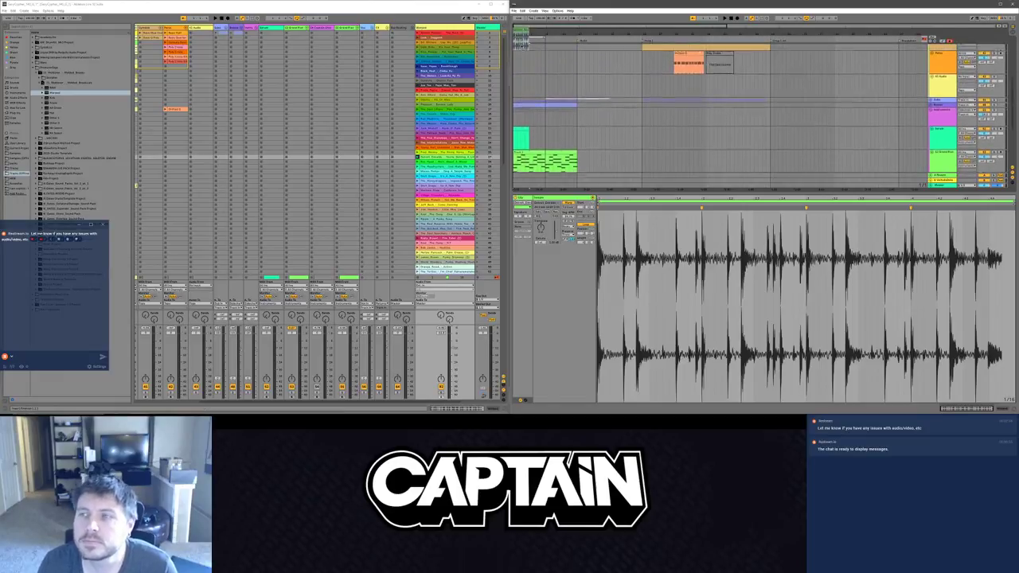
pyautogui.scroll(4, 781, 121)
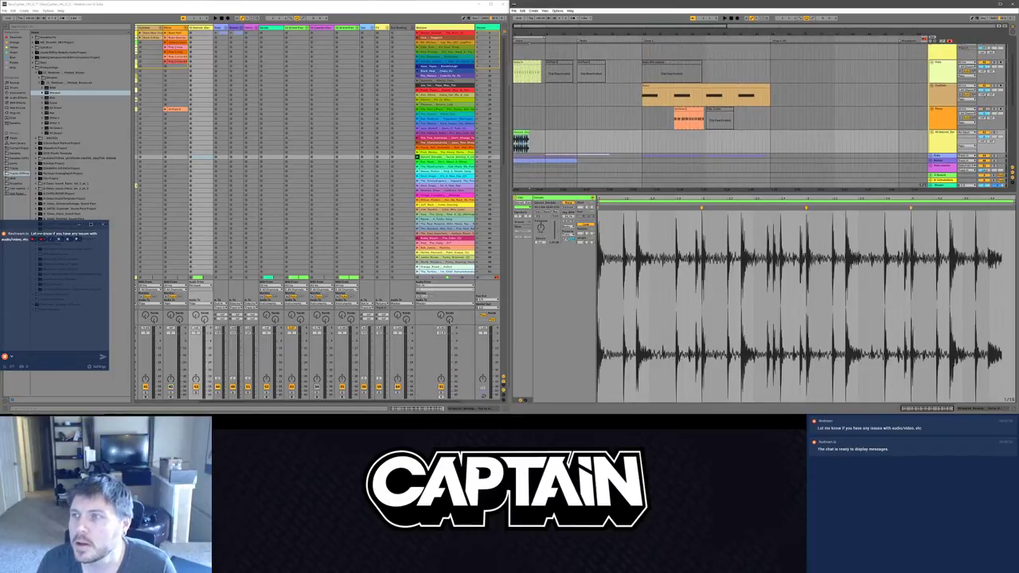
pyautogui.scroll(1, 772, 108)
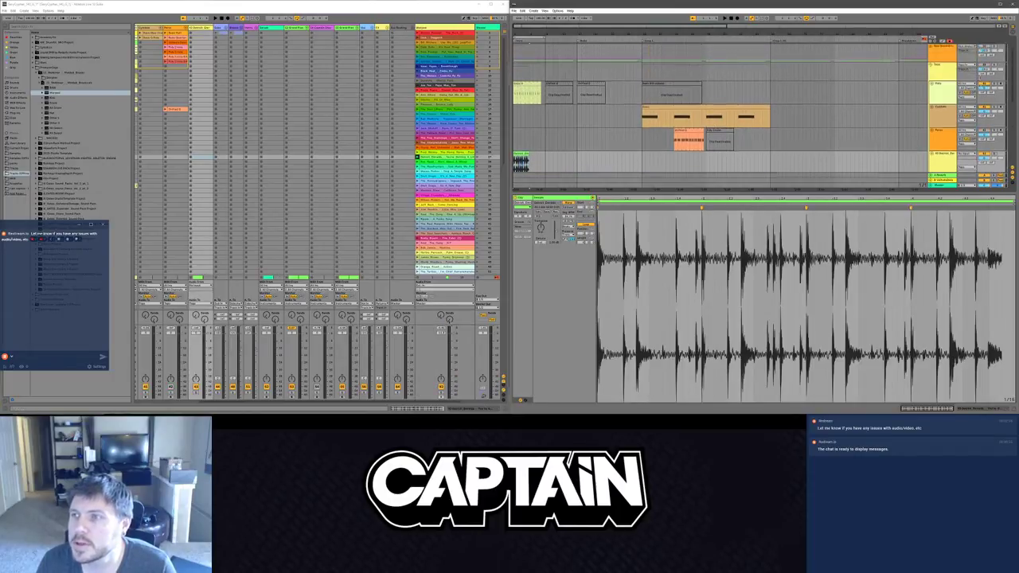
pyautogui.scroll(-2, 545, 106)
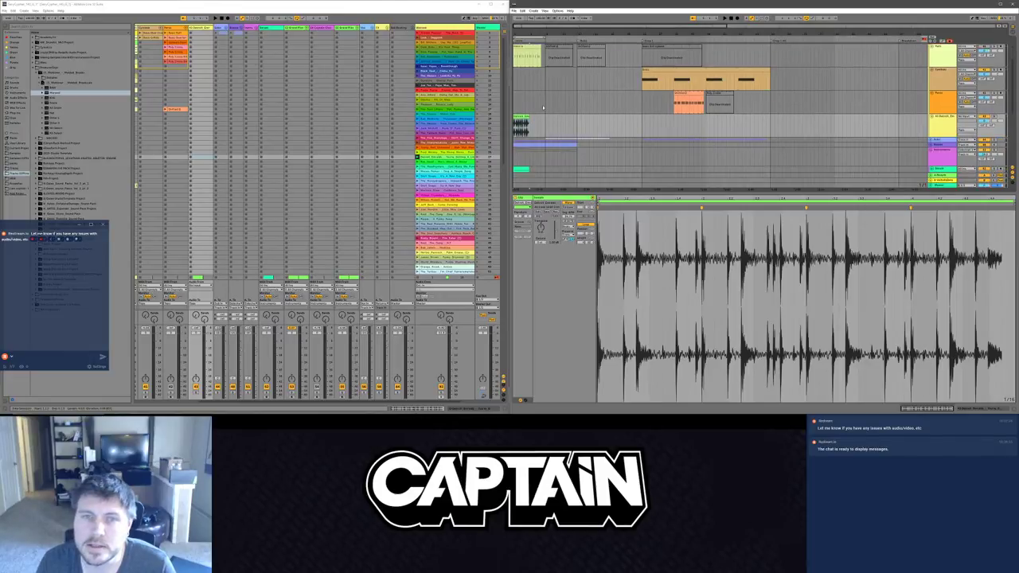
# Step: Play the intro with the break, find FabFilter Pro-Q through the browser search, and load it on the break's track
pyautogui.press('space')
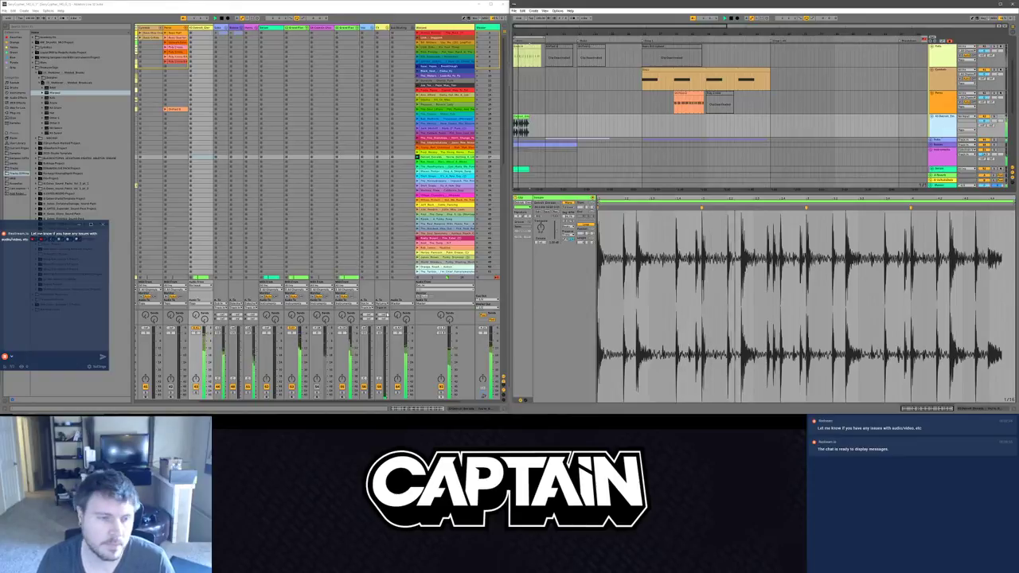
pyautogui.hotkey('shift', 'Tab')
pyautogui.hotkey('ctrl', 'f')
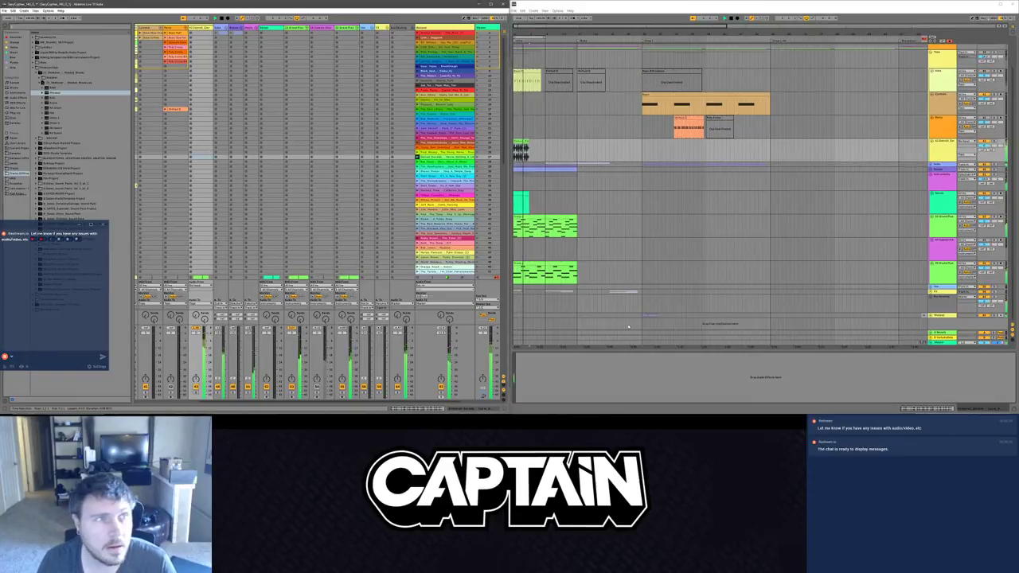
pyautogui.write('ser')
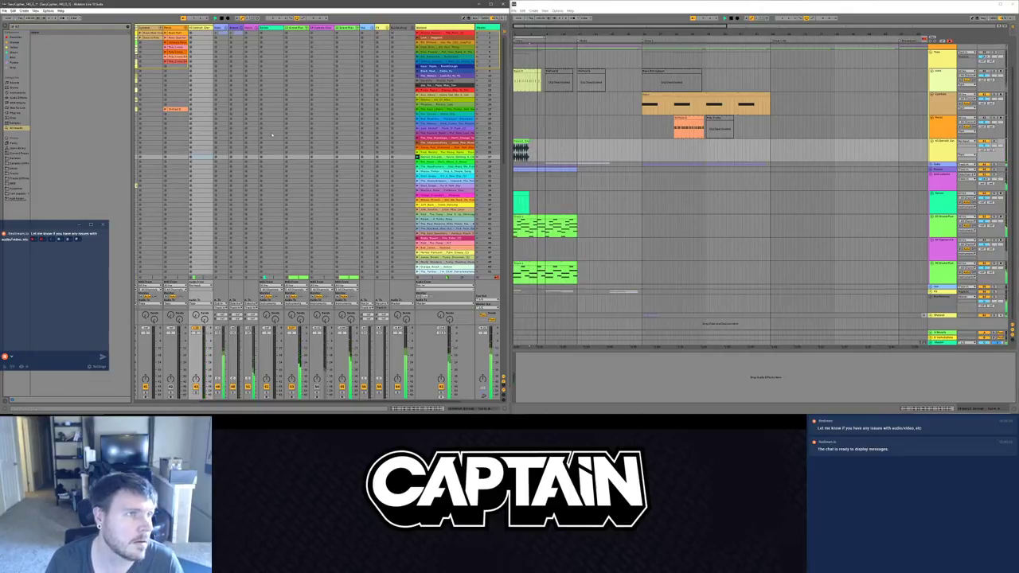
pyautogui.press('Return')
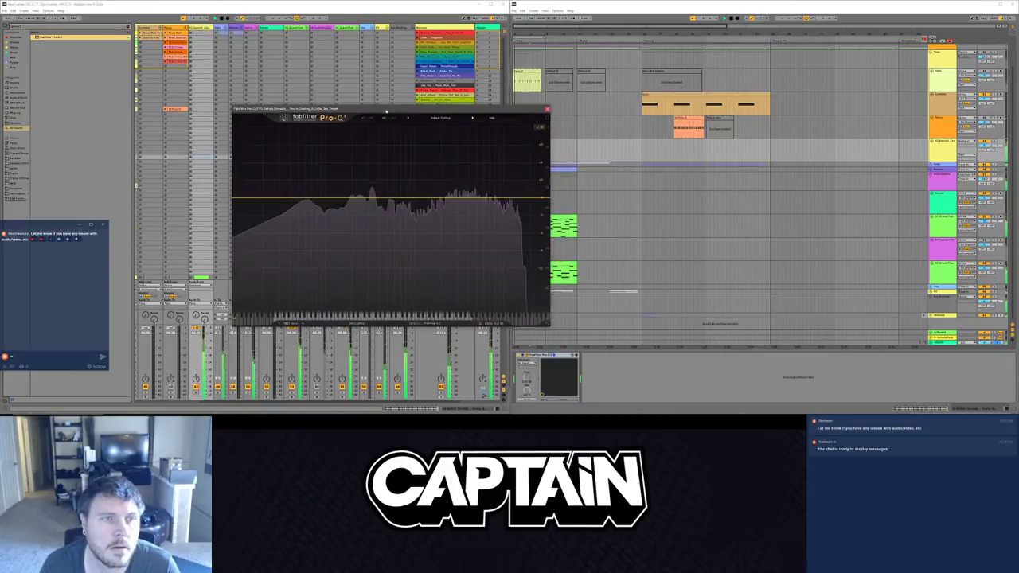
# Step: Add an EQ band to the break, change its shape to low cut, and raise the cutoff into the low mids
pyautogui.click(355, 198)
pyautogui.click(308, 296)
pyautogui.click(312, 259)
pyautogui.moveTo(361, 202)
pyautogui.moveTo(355, 197); pyautogui.dragTo(380, 199)
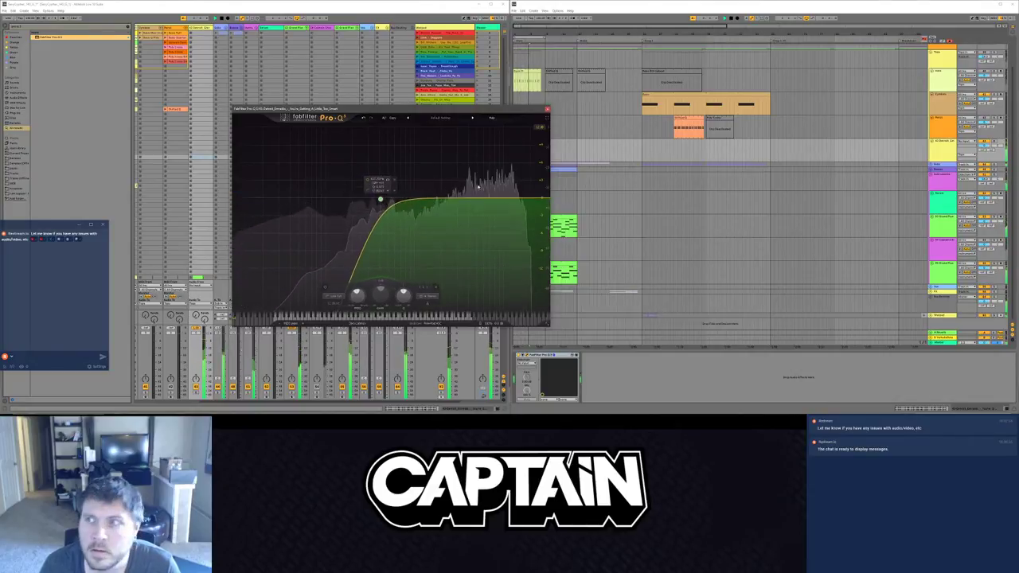
pyautogui.scroll(2, 720, 191)
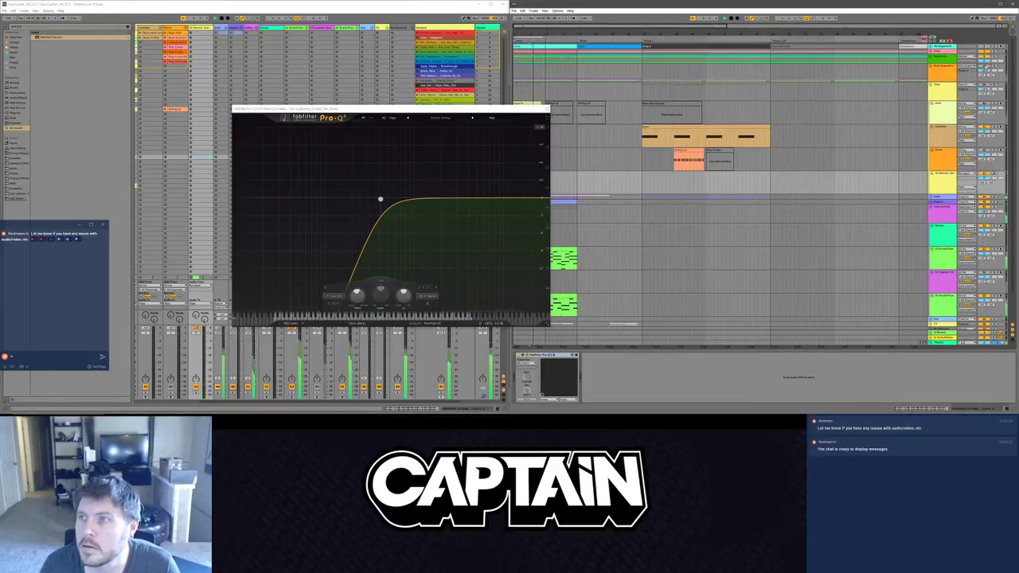
# Step: Move the EQ window aside and try an upper-mid bell boost on the break while the intro plays
pyautogui.moveTo(505, 110); pyautogui.dragTo(459, 117)
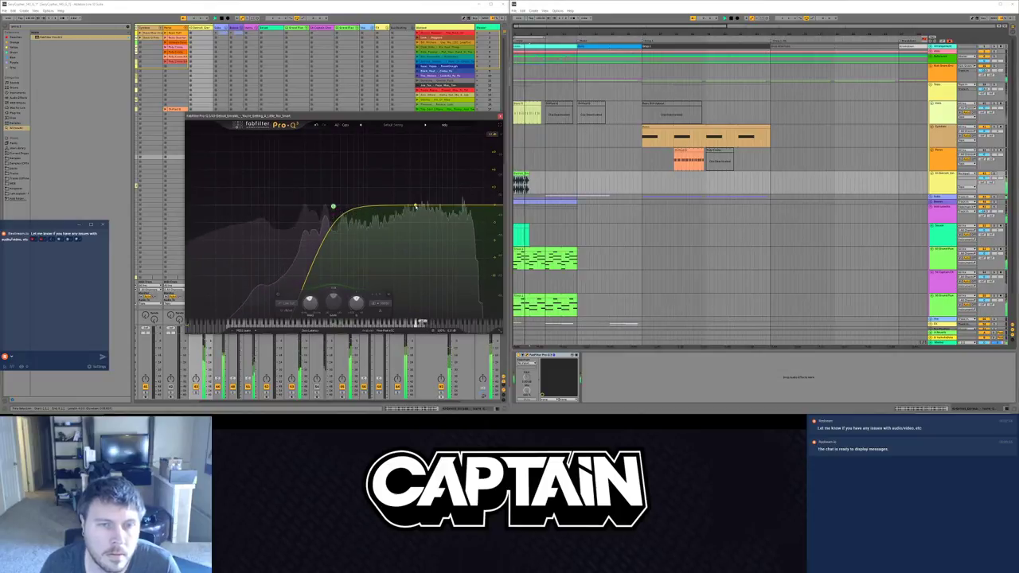
pyautogui.moveTo(417, 205); pyautogui.dragTo(415, 176)
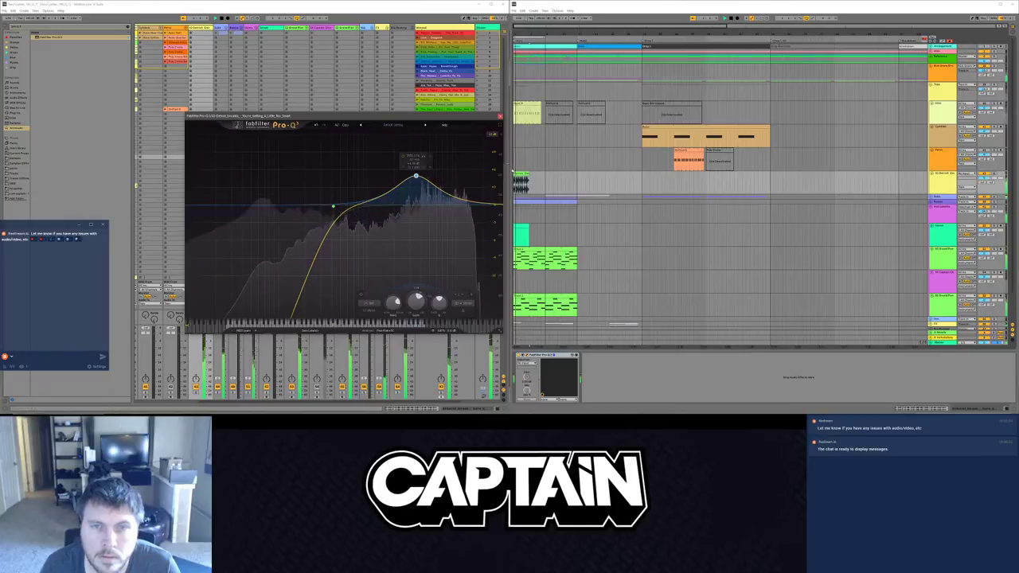
pyautogui.click(537, 184)
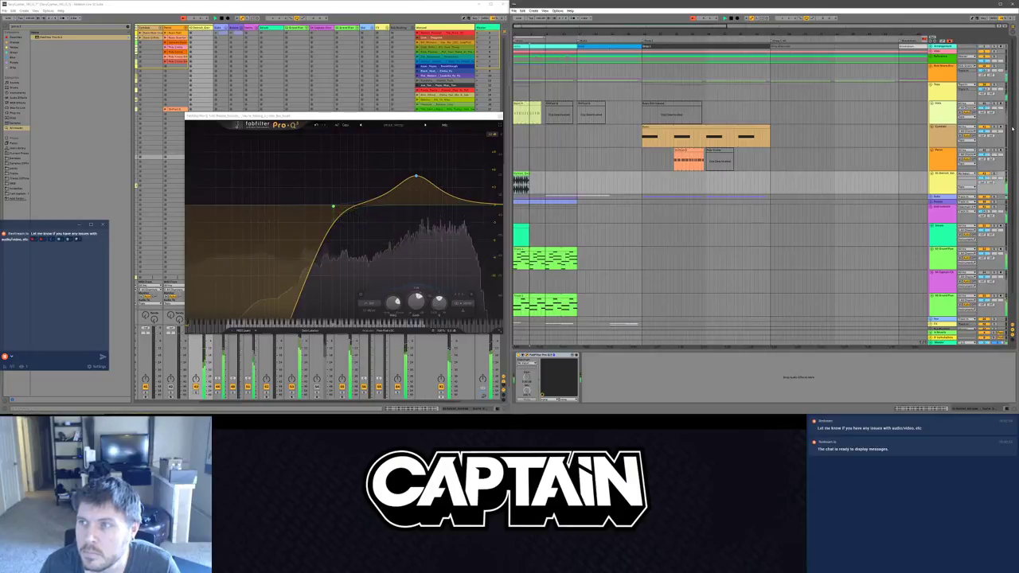
pyautogui.scroll(-2, 720, 183)
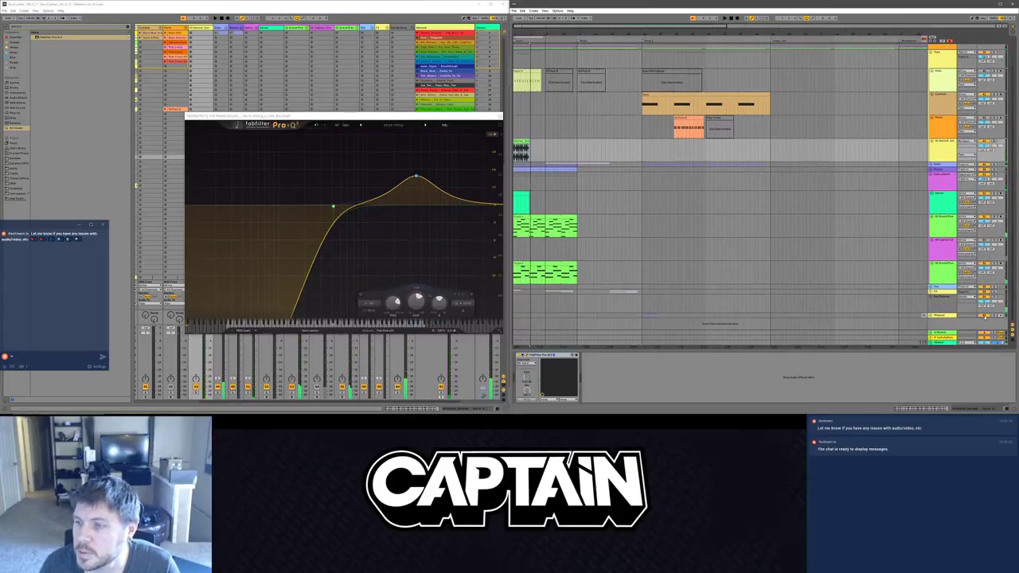
pyautogui.scroll(2, 720, 183)
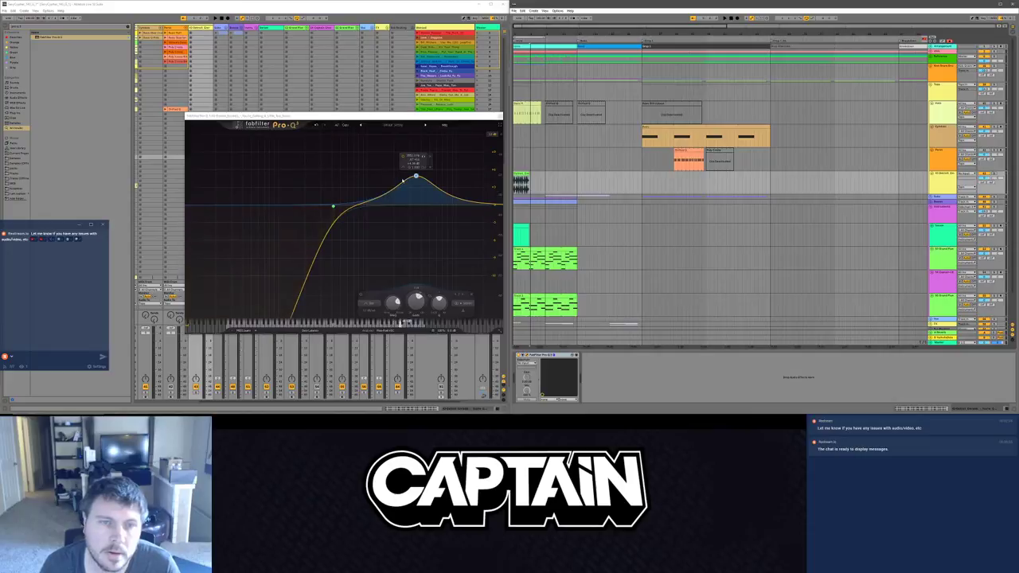
# Step: Rebalance the break's EQ with a lower low-cut cutoff, a small midrange dip, and only a slight upper-mid boost
pyautogui.moveTo(416, 180); pyautogui.dragTo(414, 206)
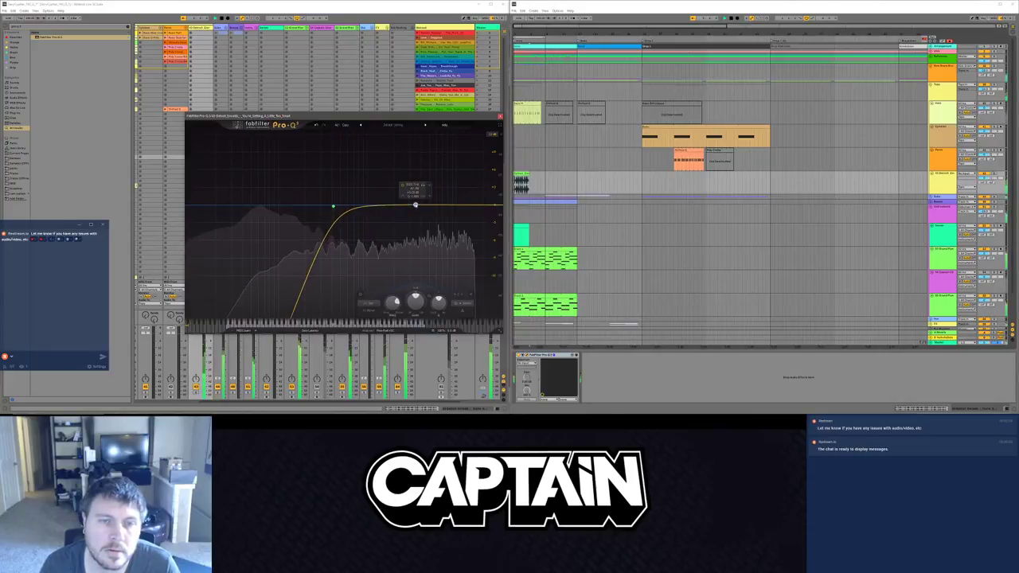
pyautogui.moveTo(333, 206); pyautogui.dragTo(315, 206)
pyautogui.moveTo(380, 206); pyautogui.dragTo(412, 196)
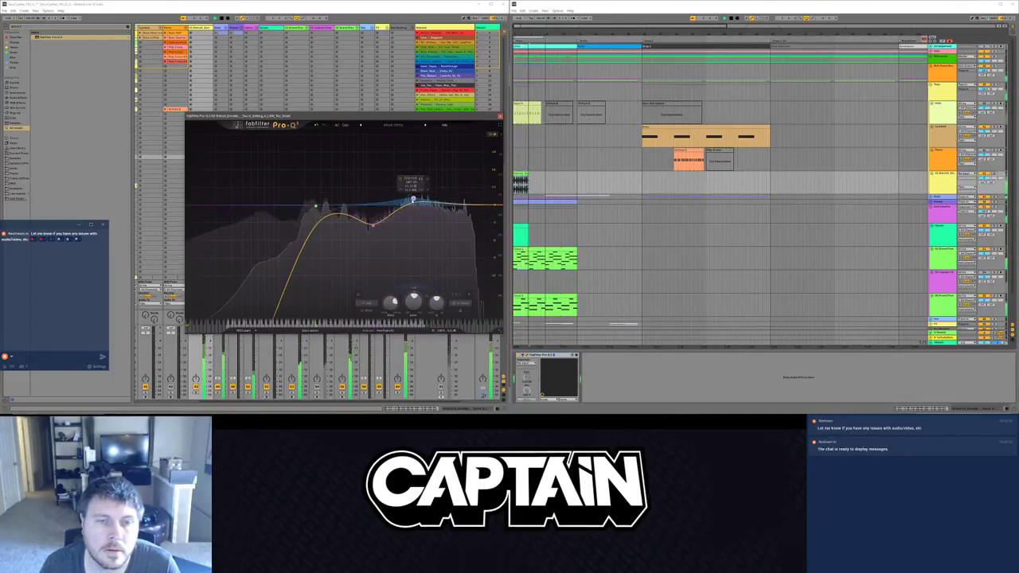
# Step: Add a high-cut band in the break's upper treble and raise the low-cut cutoff slightly
pyautogui.click(467, 206)
pyautogui.click(393, 303)
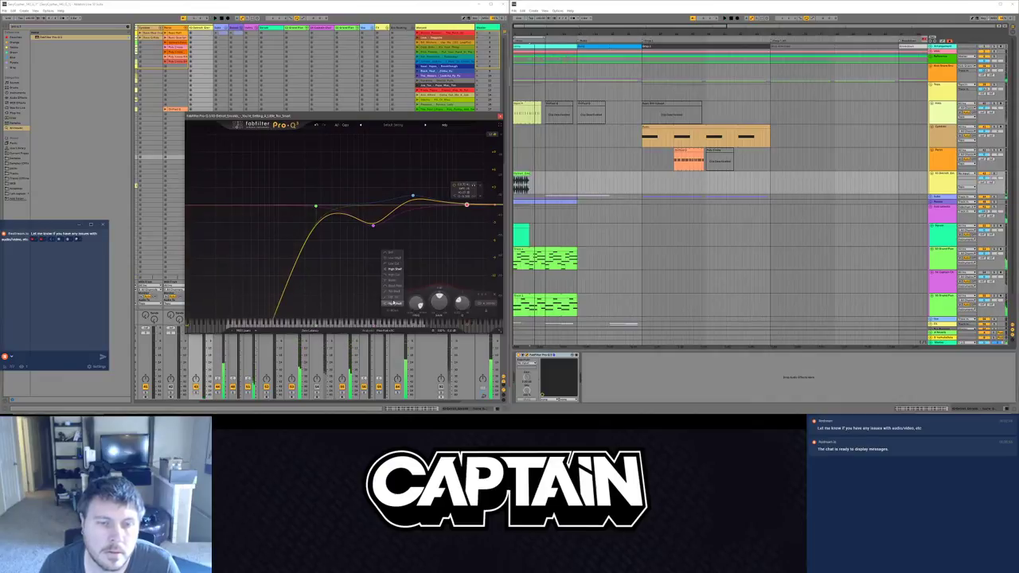
pyautogui.click(393, 275)
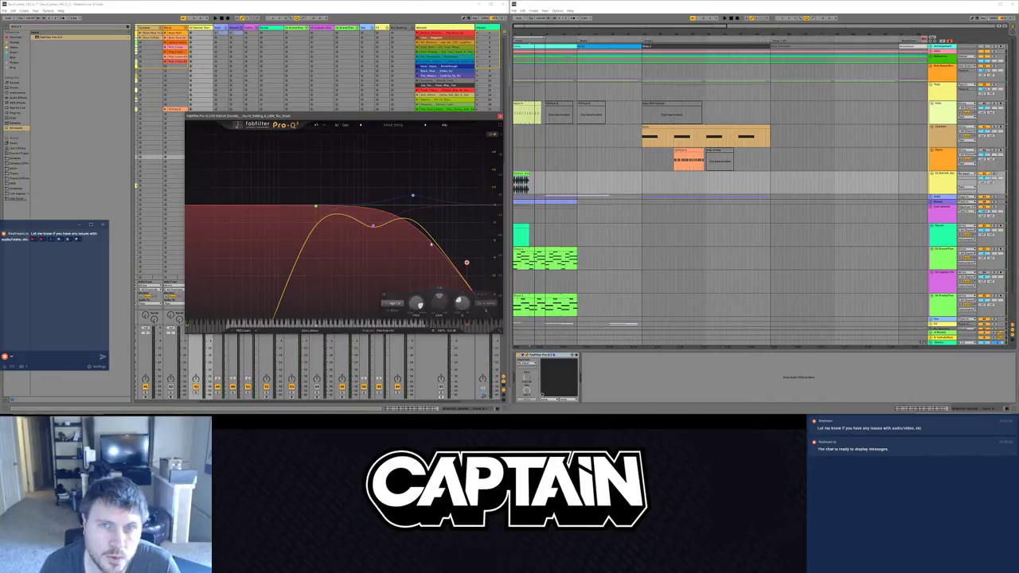
pyautogui.press('space')
pyautogui.moveTo(467, 261); pyautogui.dragTo(459, 209)
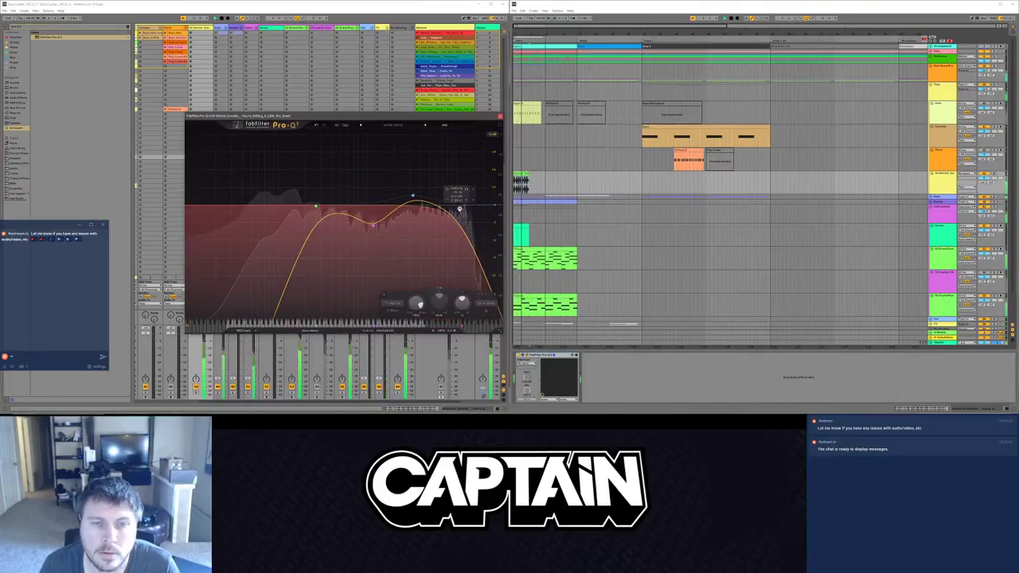
pyautogui.click(315, 207)
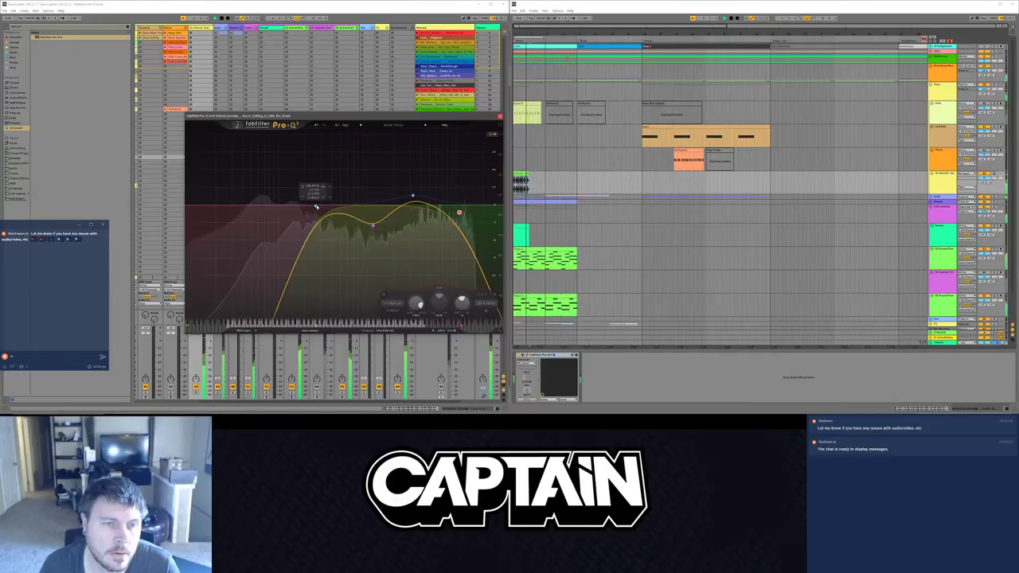
pyautogui.moveTo(315, 206); pyautogui.dragTo(329, 207)
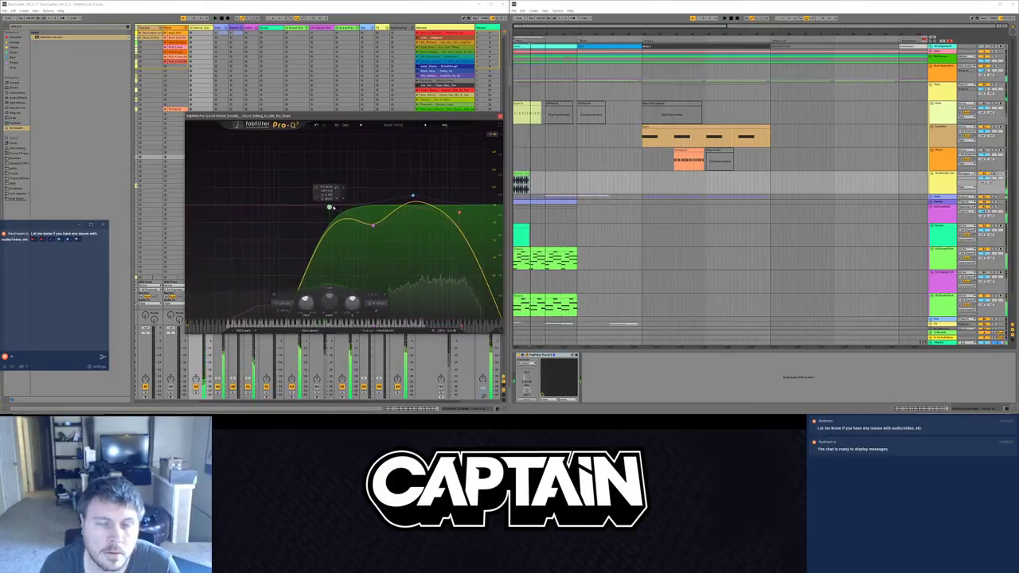
# Step: Choose a new output destination for the break's track and play the intro
pyautogui.click(966, 172)
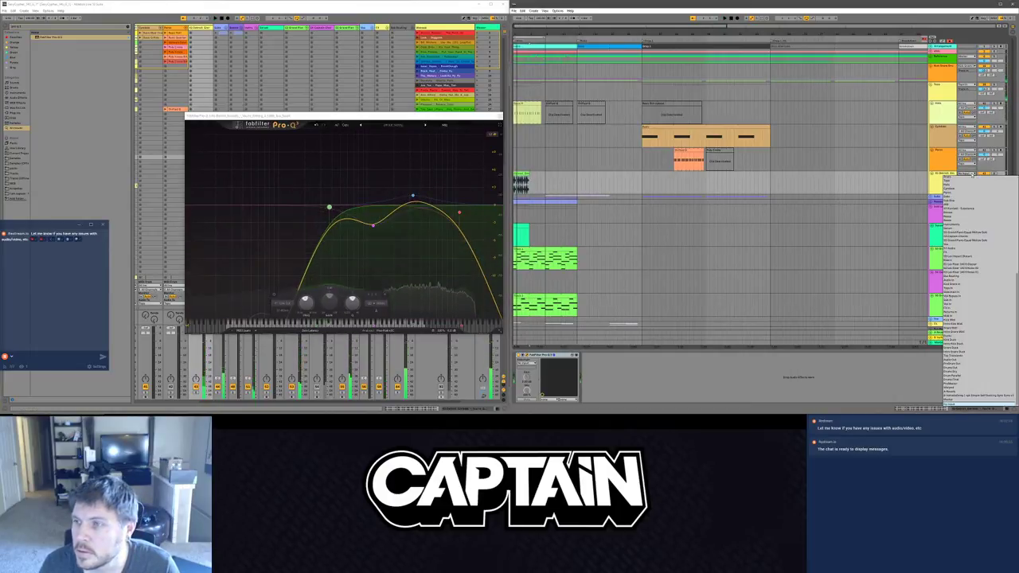
pyautogui.click(961, 293)
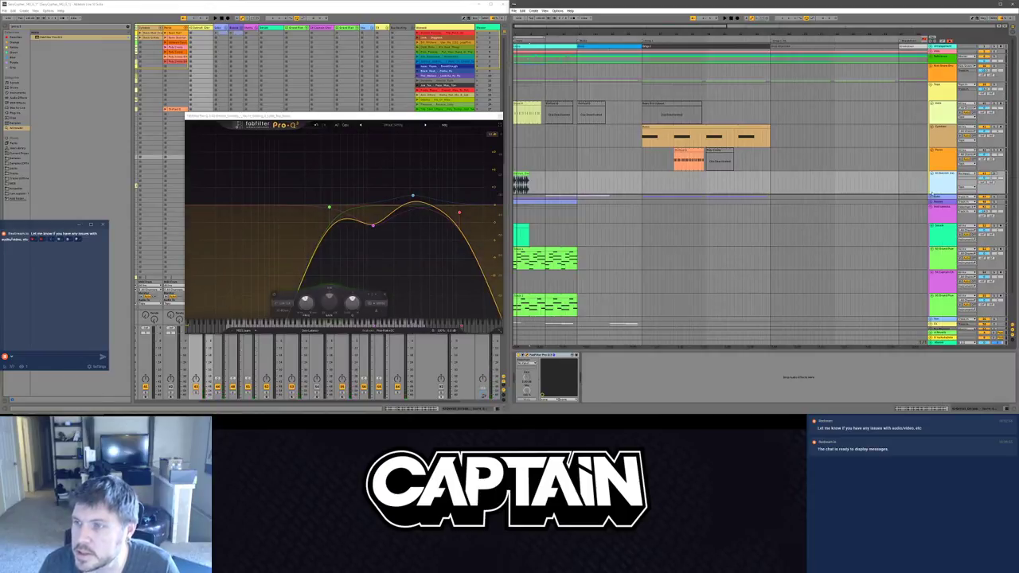
pyautogui.click(937, 194)
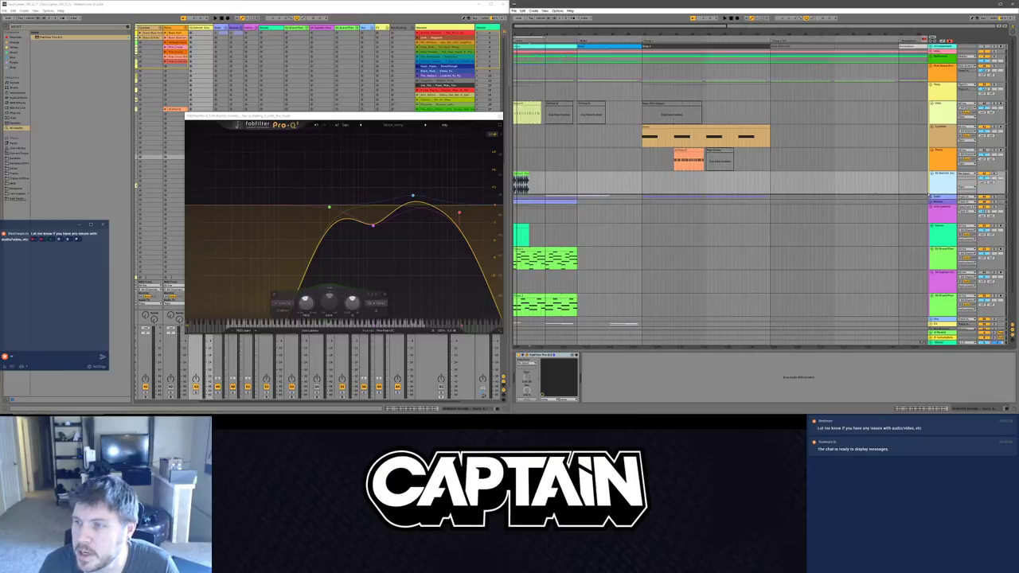
pyautogui.click(962, 174)
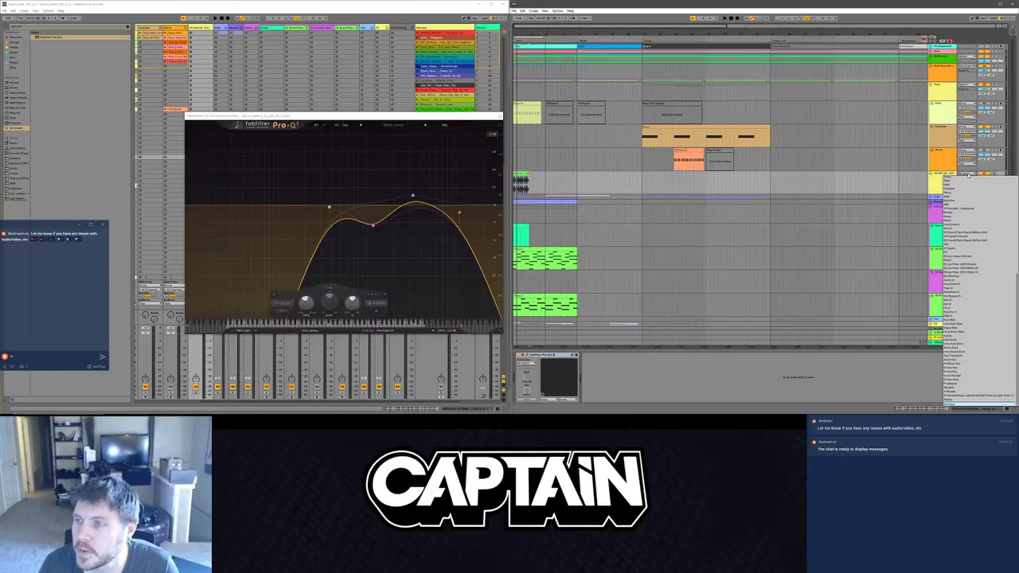
pyautogui.click(935, 180)
pyautogui.click(965, 187)
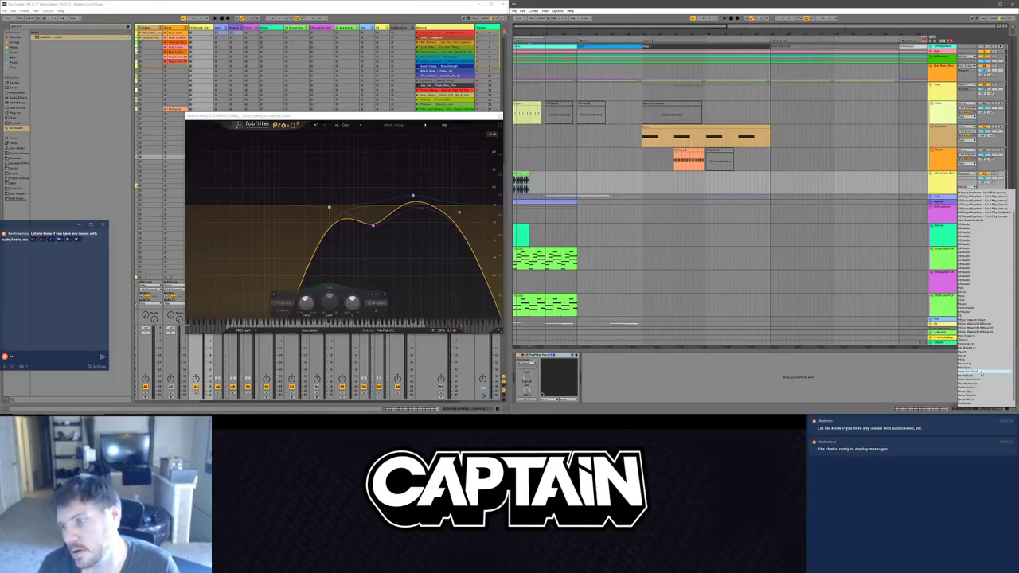
pyautogui.click(965, 347)
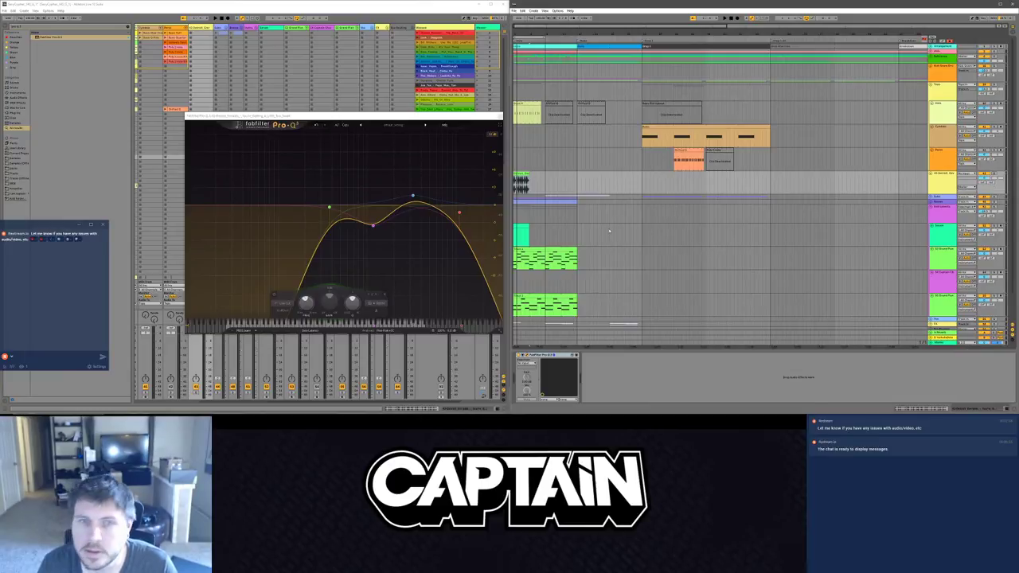
pyautogui.press('space')
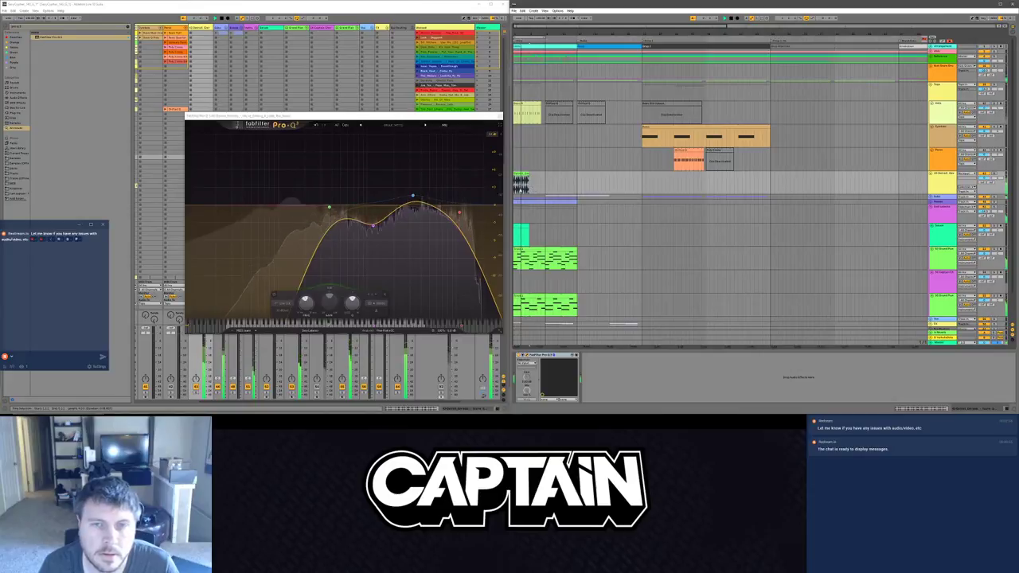
# Step: Extend the Detroit Emeralds break clip to twice its length at the start of the intro
pyautogui.rightClick(939, 174)
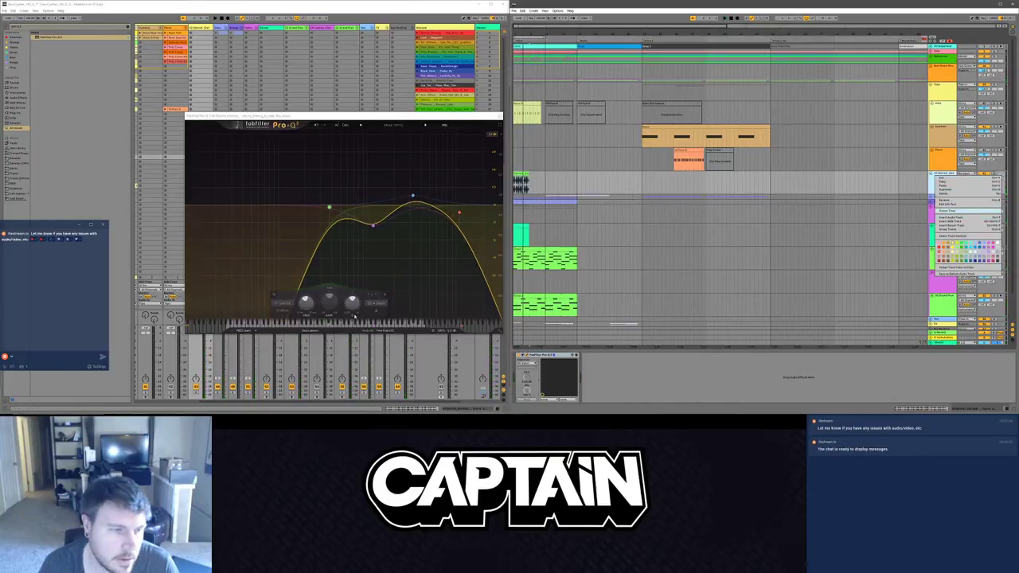
pyautogui.click(523, 172)
pyautogui.click(523, 172)
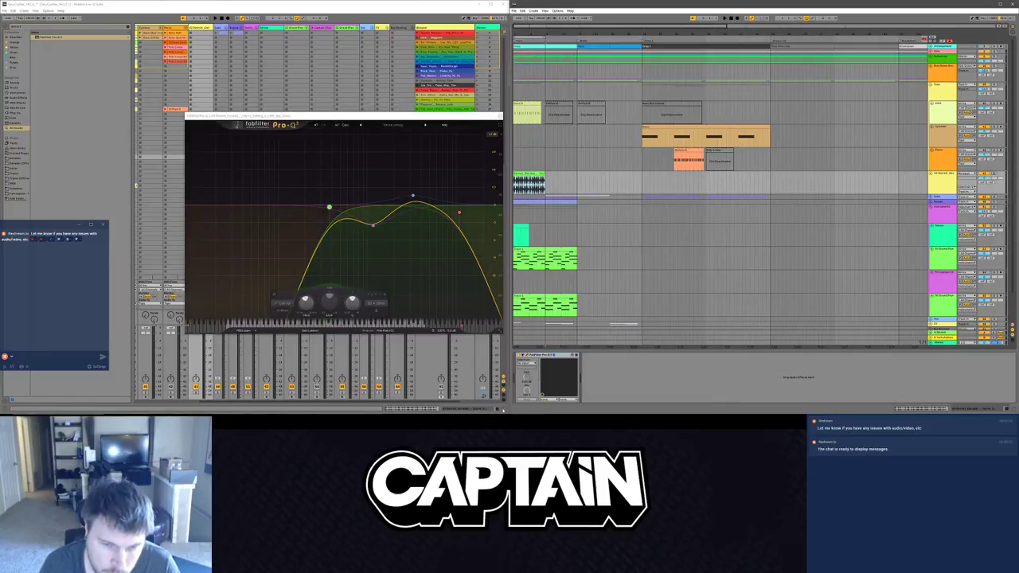
# Step: Examine the extended break clip's waveform in an enlarged clip view while the intro plays, with the EQ window closed
pyautogui.click(500, 409)
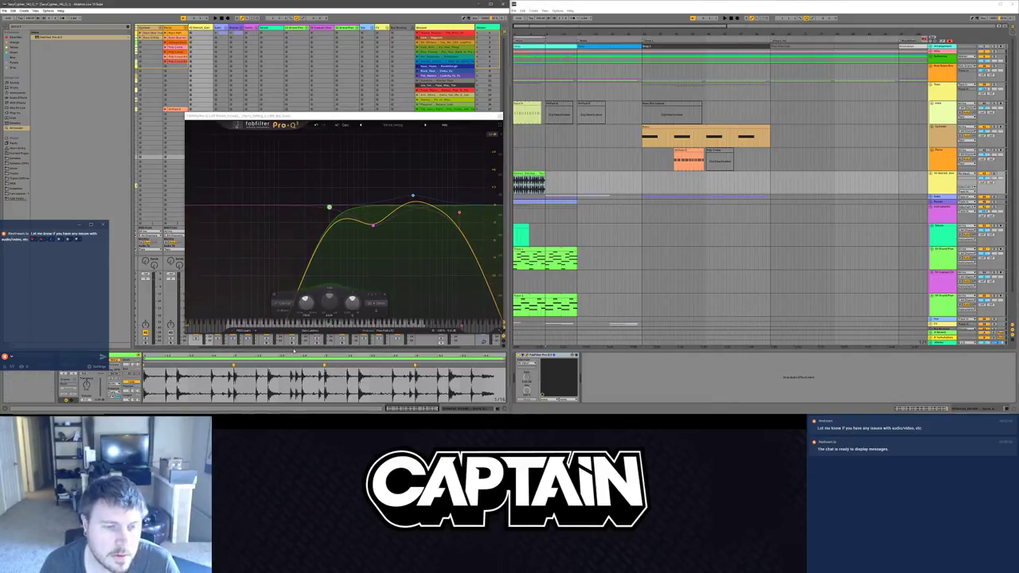
pyautogui.moveTo(294, 351); pyautogui.dragTo(294, 254)
pyautogui.click(499, 116)
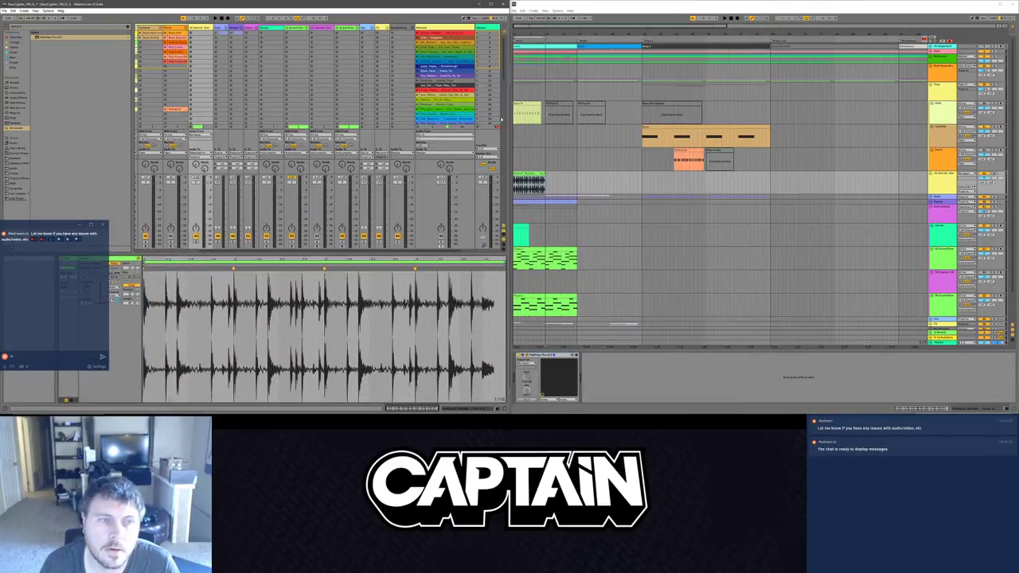
pyautogui.hotkey('shift', 'Tab')
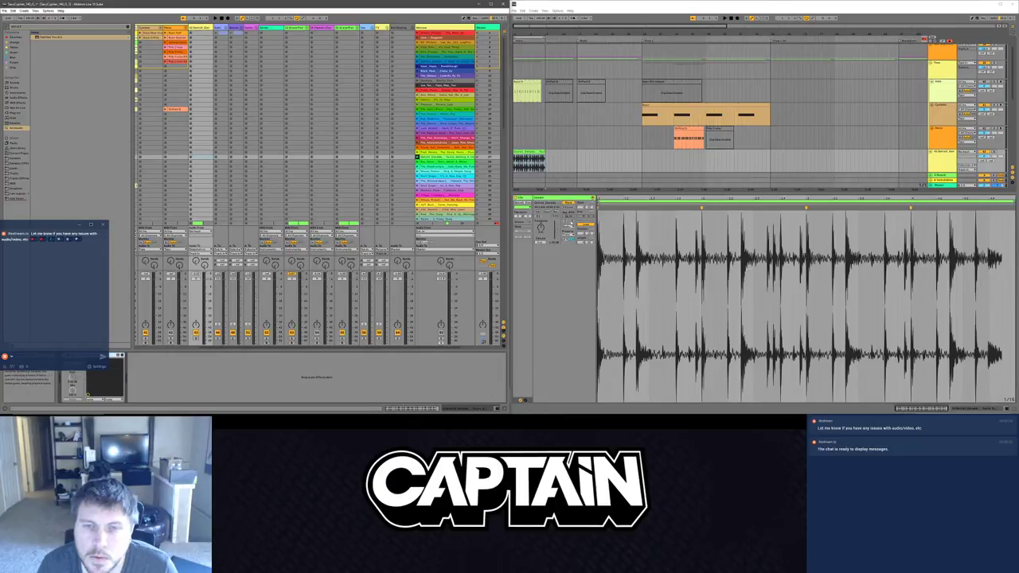
pyautogui.click(571, 222)
pyautogui.press('space')
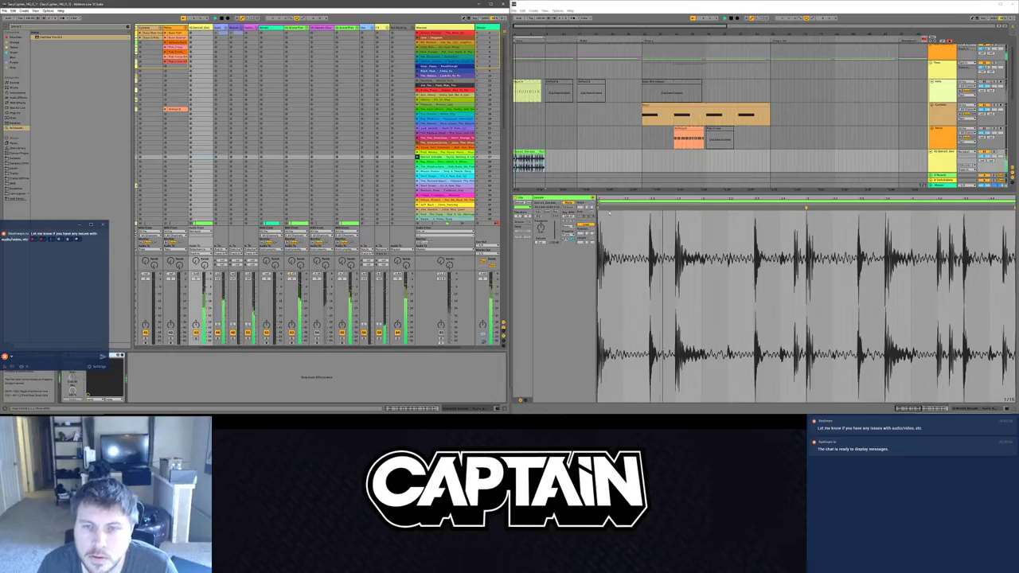
pyautogui.moveTo(605, 195); pyautogui.dragTo(610, 304)
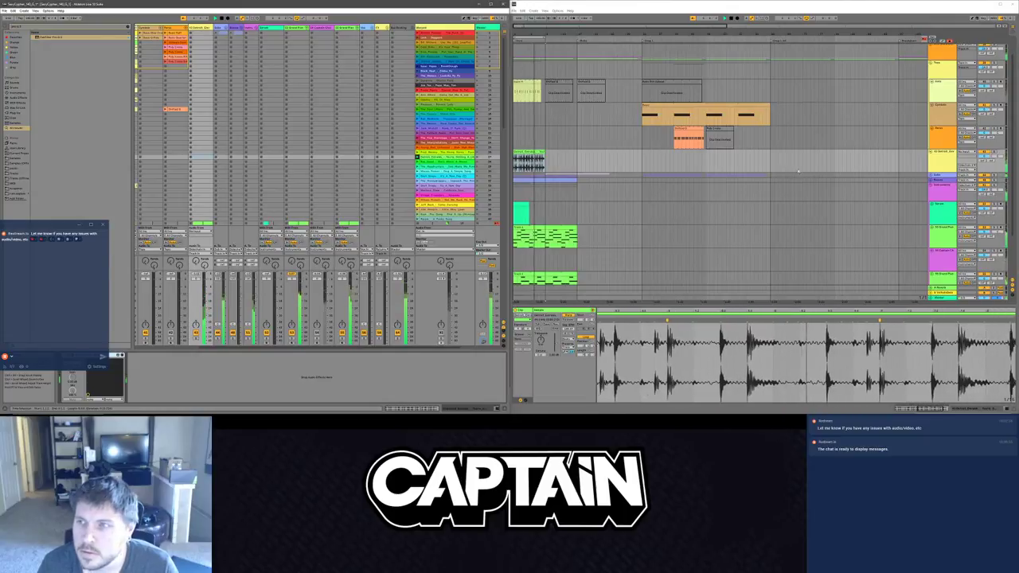
# Step: Convert the break clip's drums to a new MIDI track, fold the break's audio track, and unfold the new one
pyautogui.rightClick(530, 152)
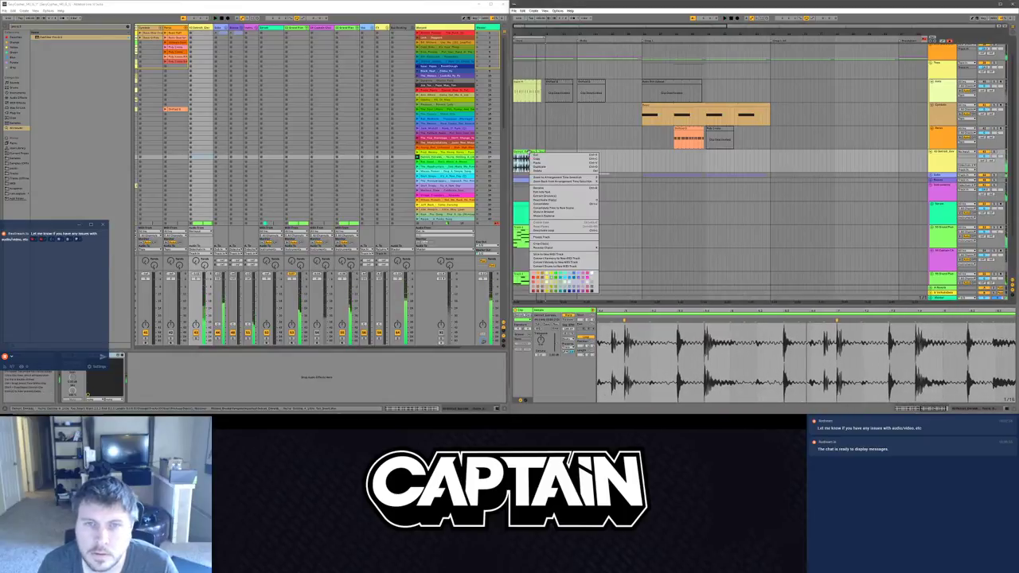
pyautogui.click(575, 266)
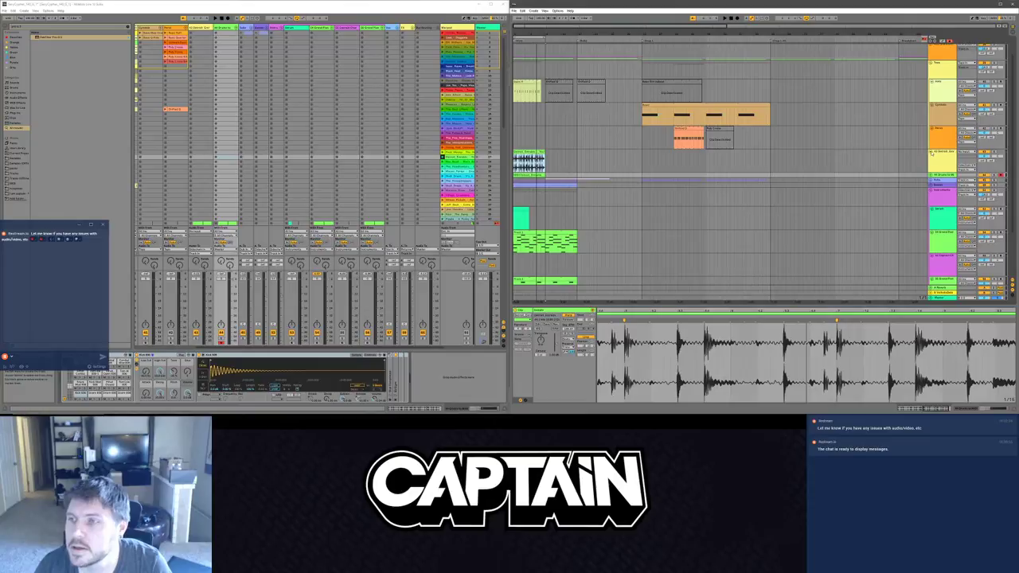
pyautogui.click(932, 152)
pyautogui.press('space')
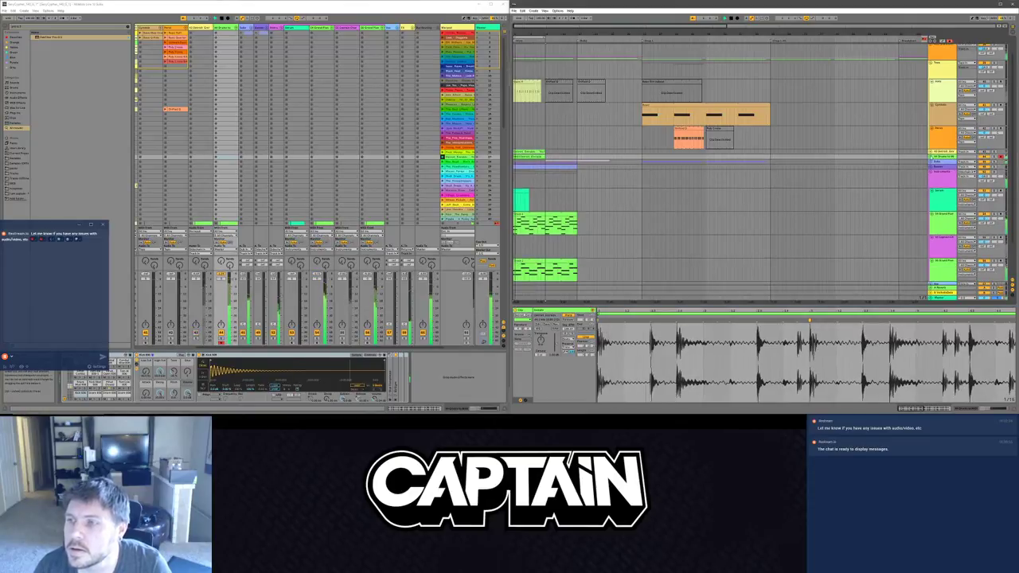
pyautogui.click(932, 156)
# Step: Copy FabFilter Pro-Q from the break's audio track to the converted drum MIDI track and play the intro
pyautogui.click(943, 151)
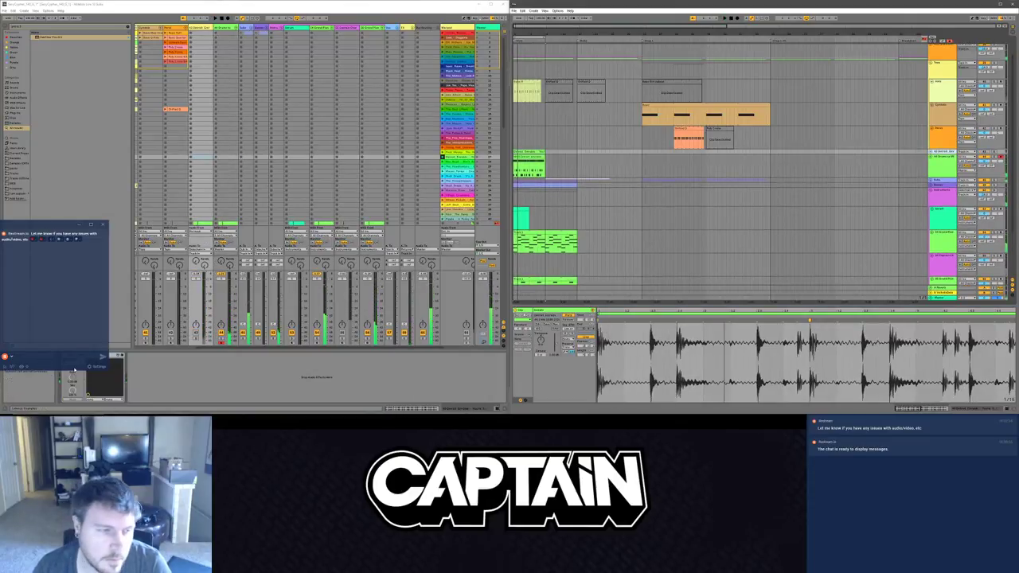
pyautogui.click(158, 351)
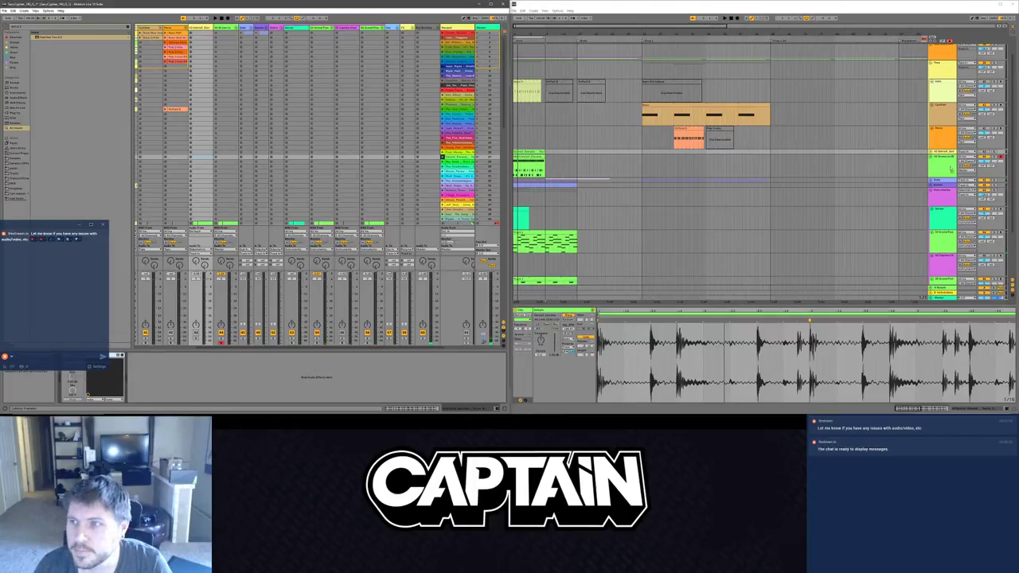
pyautogui.click(227, 345)
pyautogui.press('space')
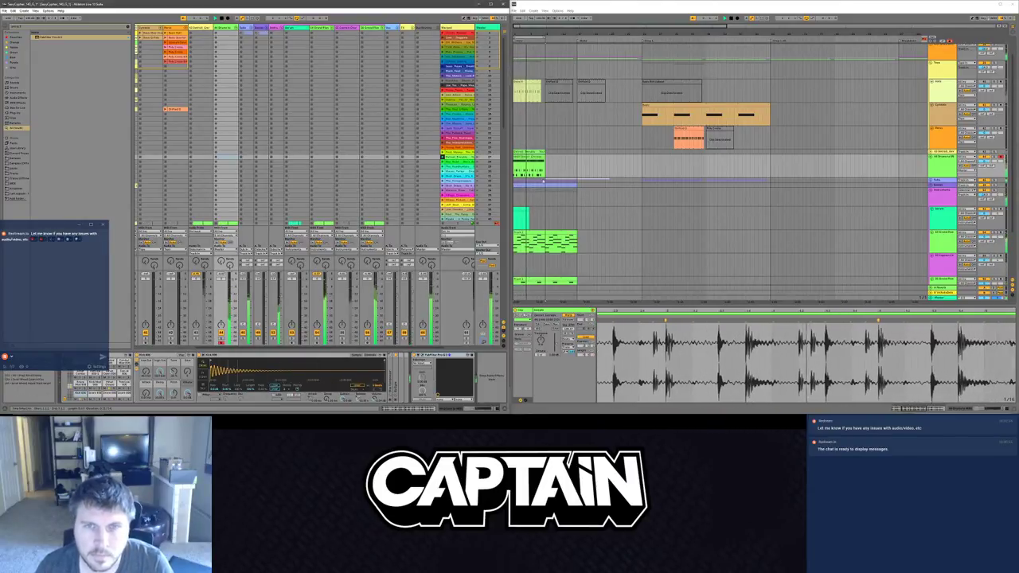
# Step: Open the converted drum clip's MIDI notes, review the pattern while the intro plays, and select its track
pyautogui.click(529, 157)
pyautogui.press('space')
pyautogui.click(609, 349)
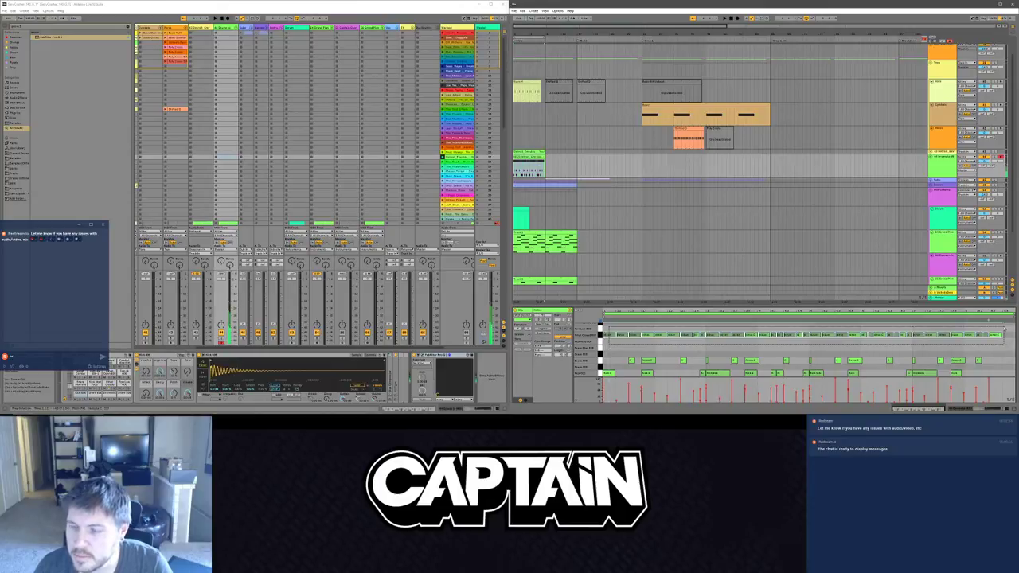
pyautogui.press('space')
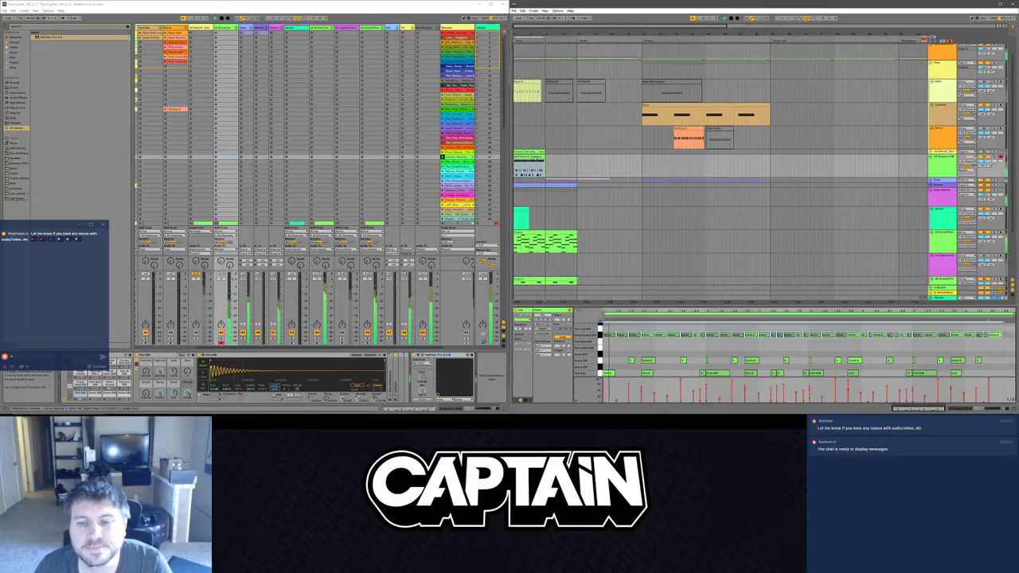
pyautogui.press('space')
pyautogui.click(941, 162)
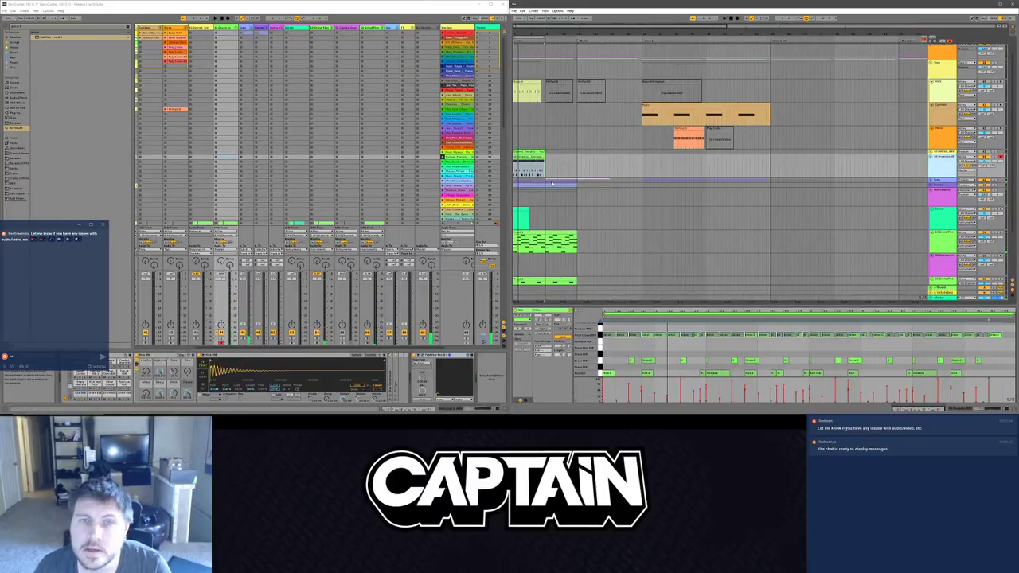
# Step: Delete the converted drum MIDI track
pyautogui.press('Delete')
pyautogui.rightClick(529, 152)
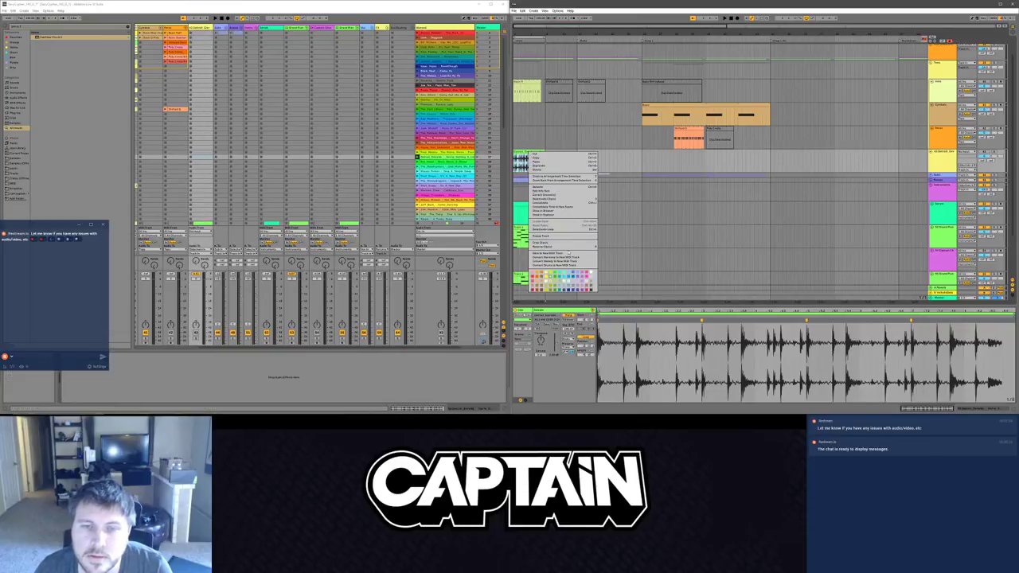
pyautogui.click(572, 253)
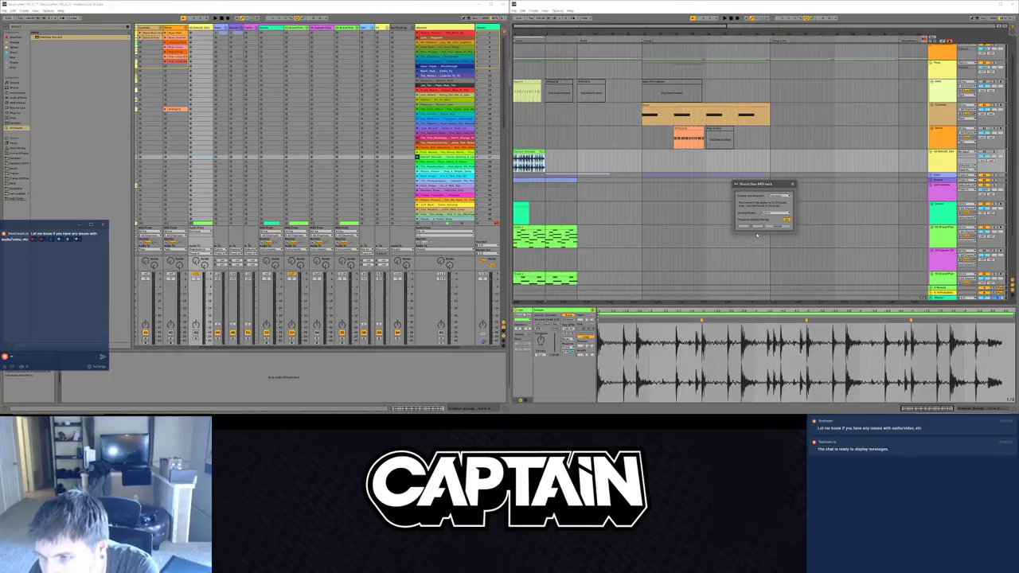
pyautogui.click(786, 228)
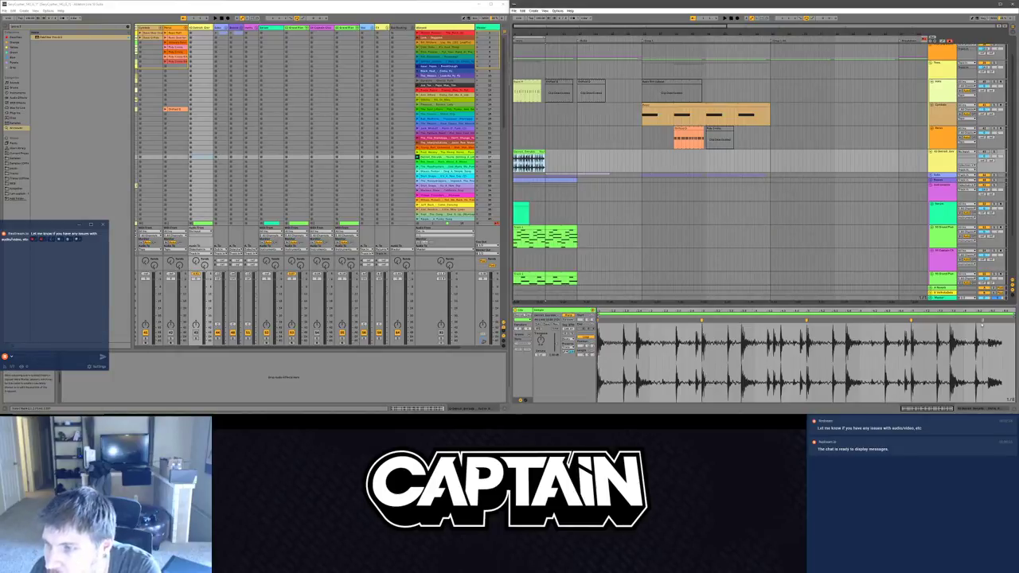
# Step: Place warp markers on the drum hits across the break clip's waveform and play the break on its own
pyautogui.moveTo(973, 321); pyautogui.dragTo(976, 320)
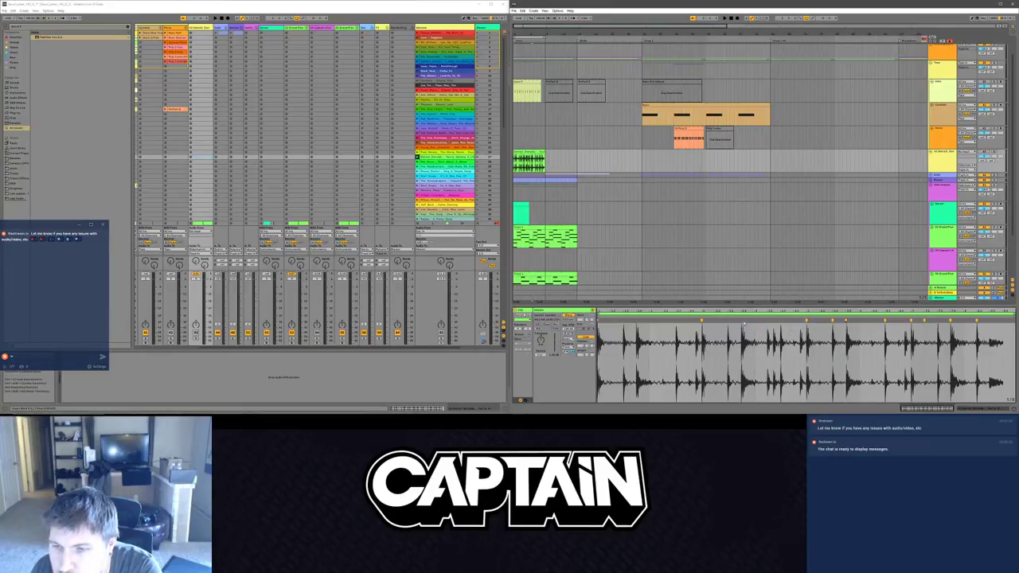
pyautogui.moveTo(754, 325); pyautogui.dragTo(741, 320)
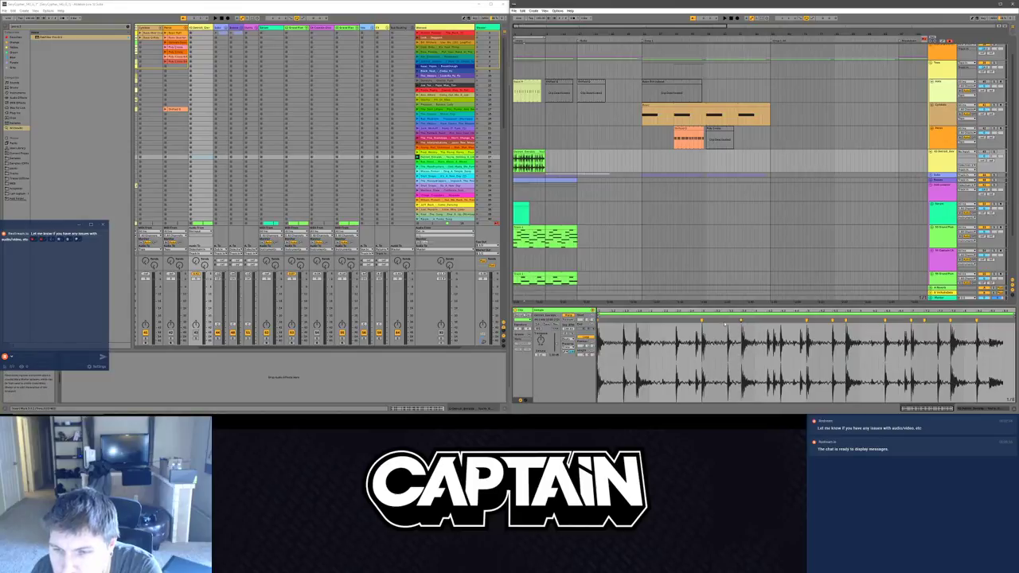
pyautogui.press('space')
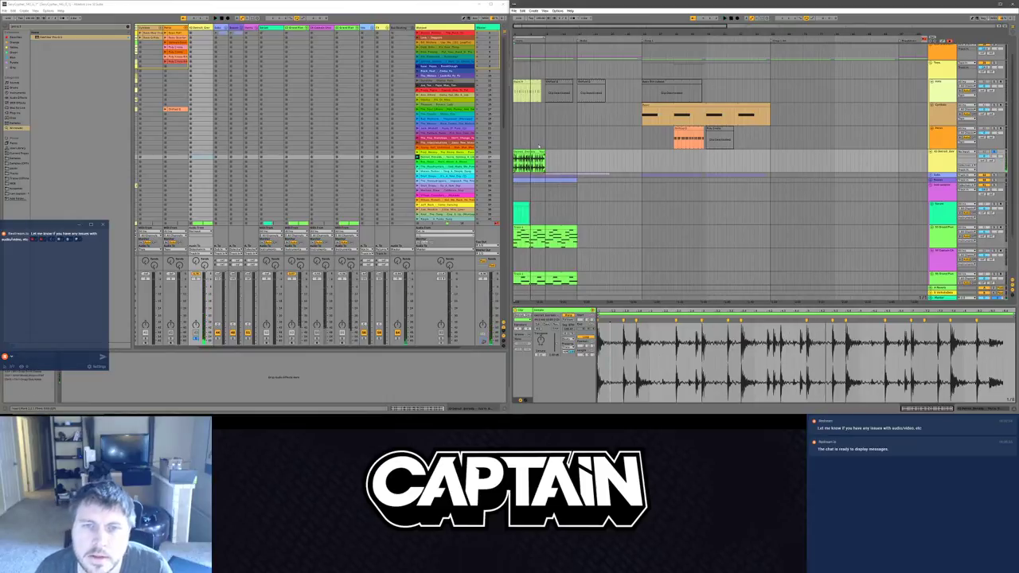
# Step: Slice the break's audio clip to a new MIDI track and review the sliced notes in an enlarged clip view during playback
pyautogui.rightClick(525, 151)
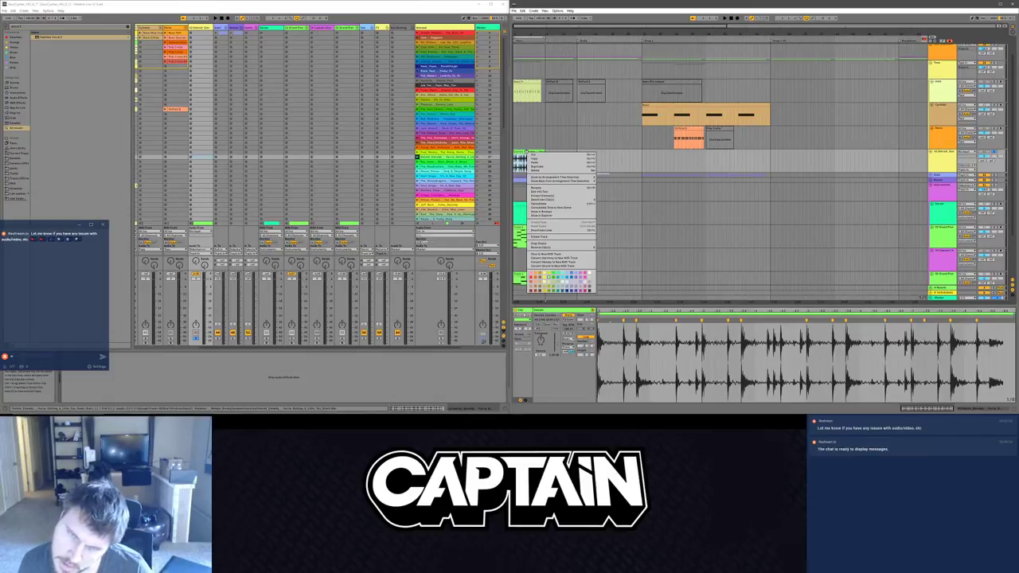
pyautogui.click(558, 254)
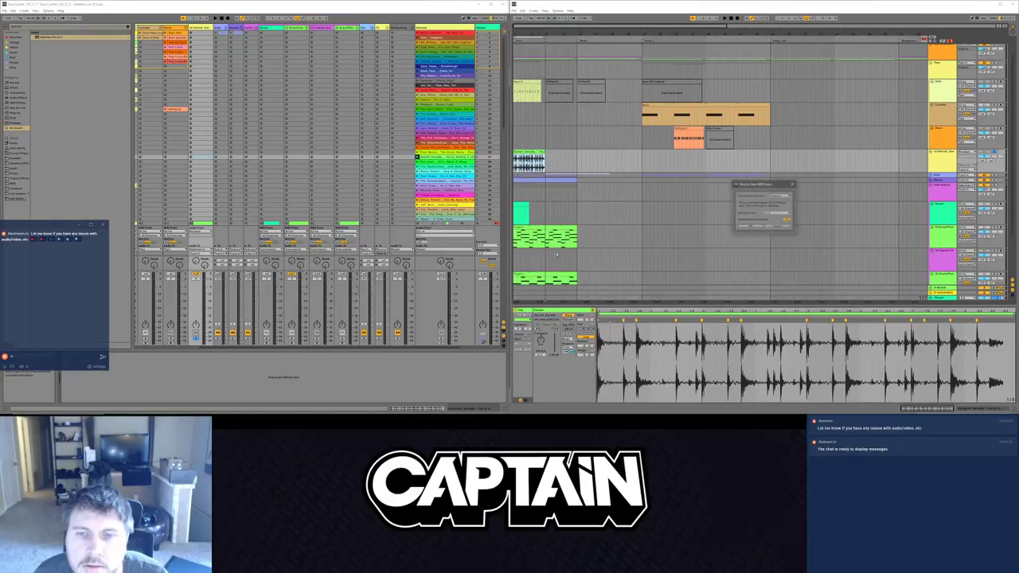
pyautogui.click(753, 227)
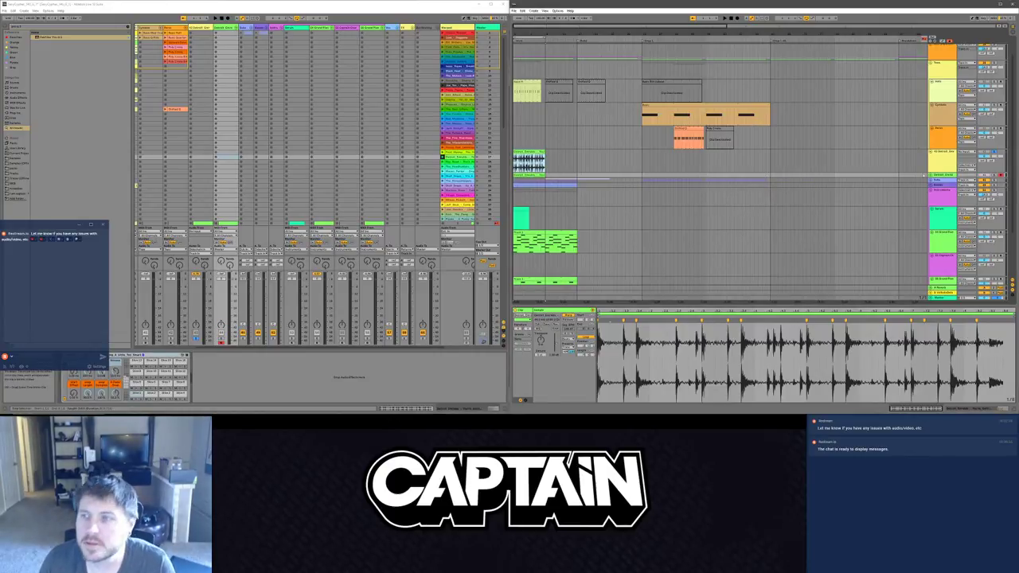
pyautogui.click(523, 175)
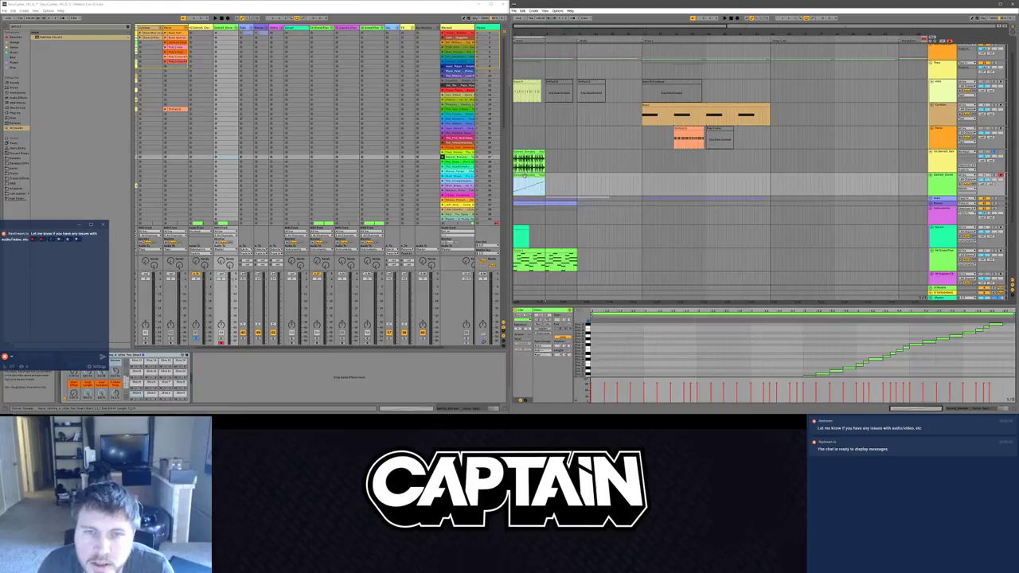
pyautogui.moveTo(615, 304); pyautogui.dragTo(616, 198)
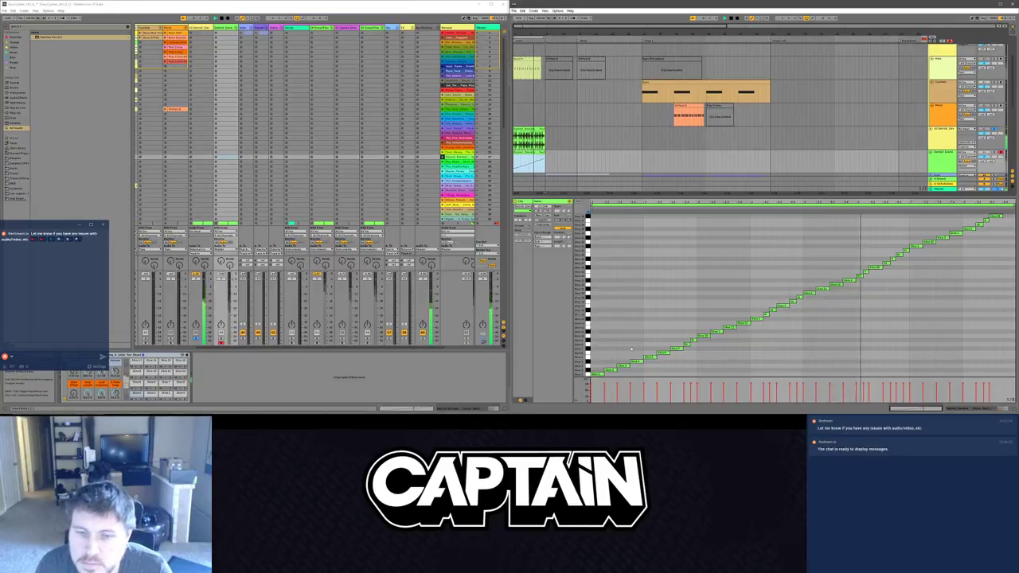
pyautogui.press('space')
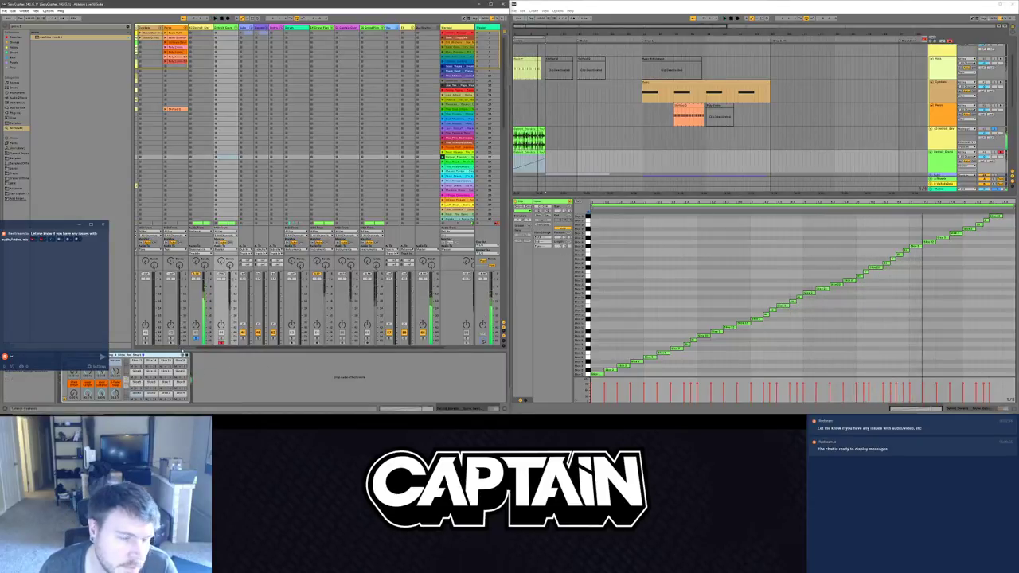
# Step: Check the break's audio clip during playback and delete the sliced MIDI clip beneath it
pyautogui.click(538, 130)
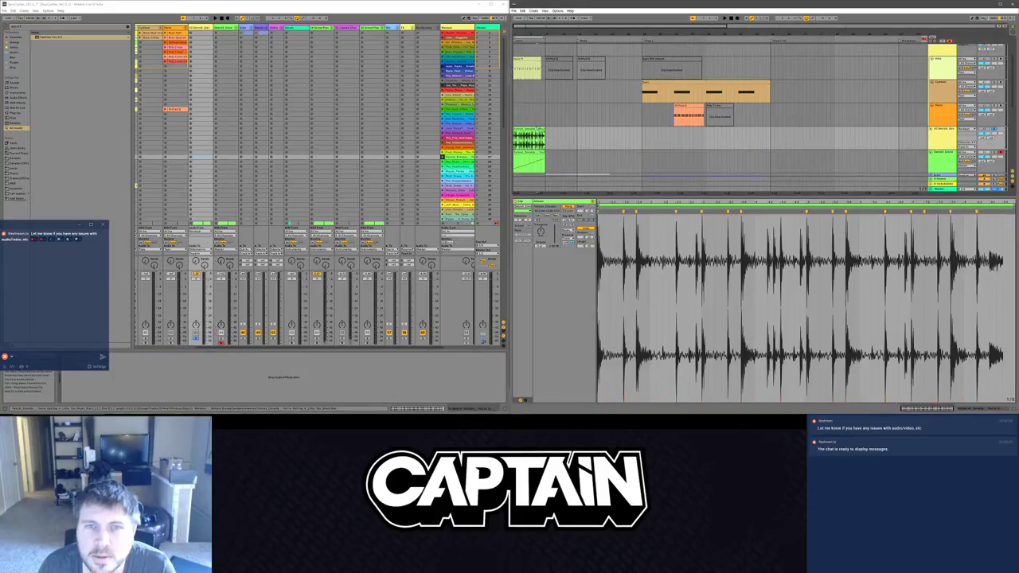
pyautogui.press('space')
pyautogui.press('space')
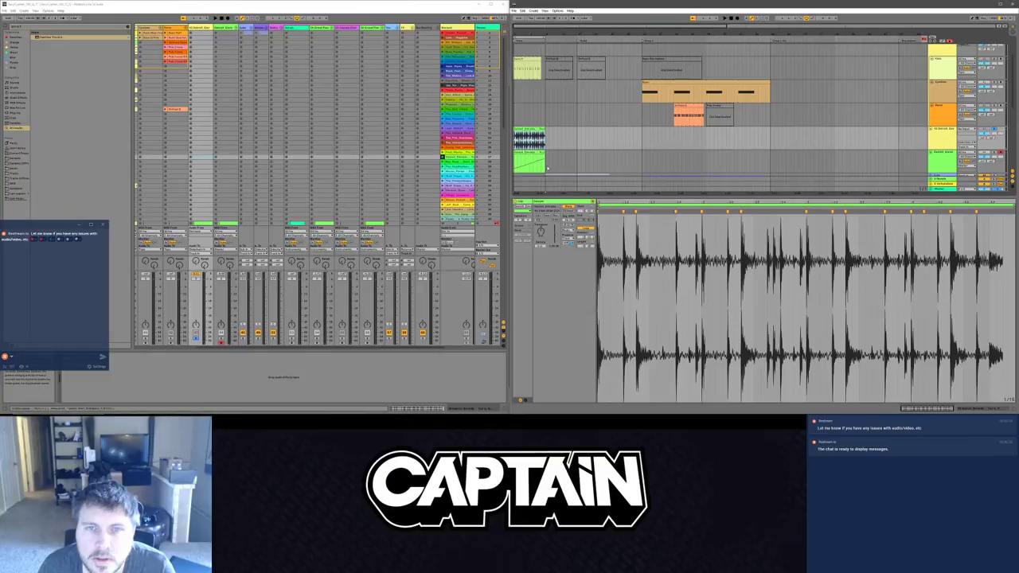
pyautogui.click(526, 152)
pyautogui.press('Delete')
# Step: Slice the break's audio clip to a new MIDI track again, keeping the slicing dialog's settings
pyautogui.click(528, 140)
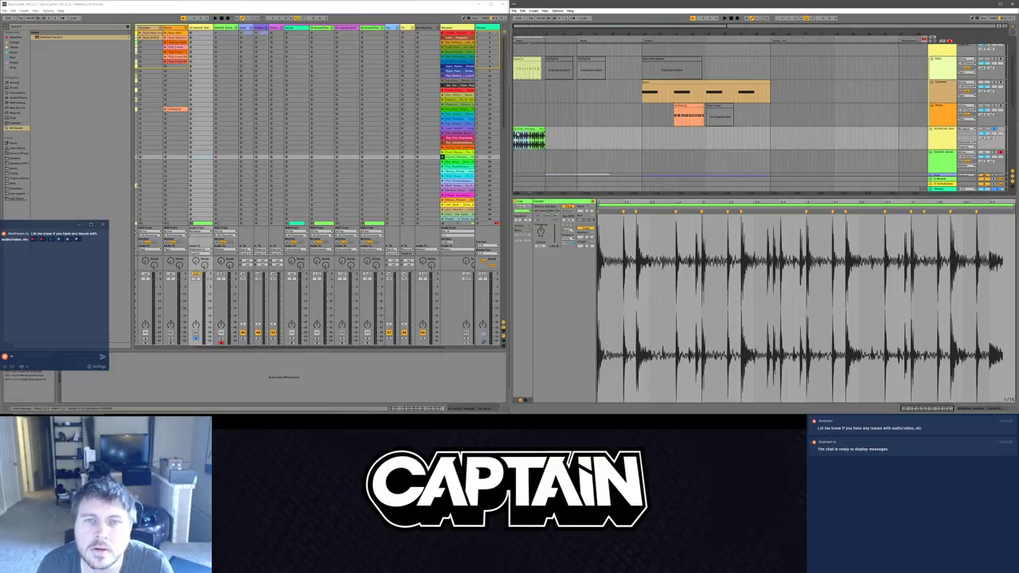
pyautogui.rightClick(517, 129)
pyautogui.click(523, 128)
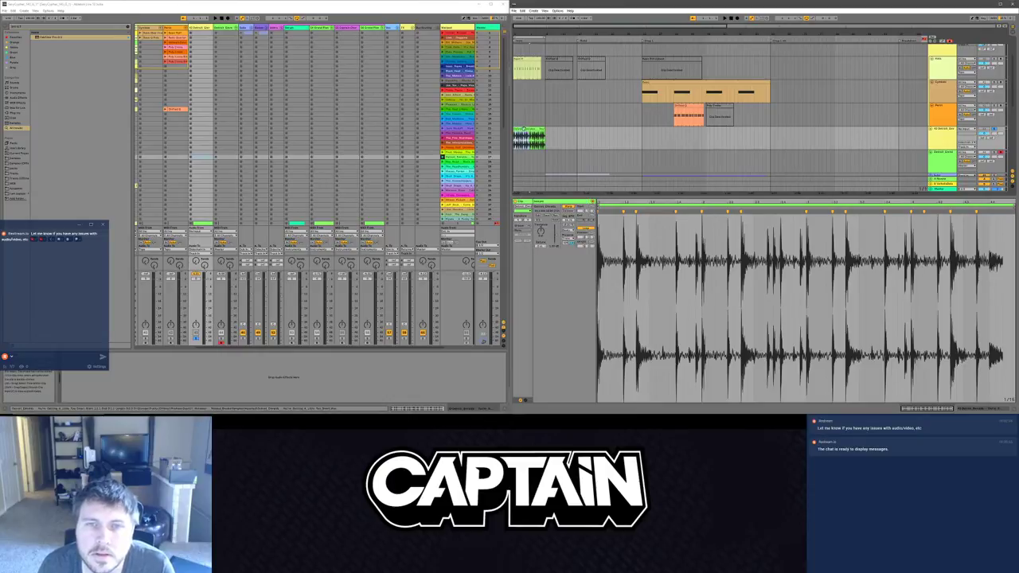
pyautogui.rightClick(533, 129)
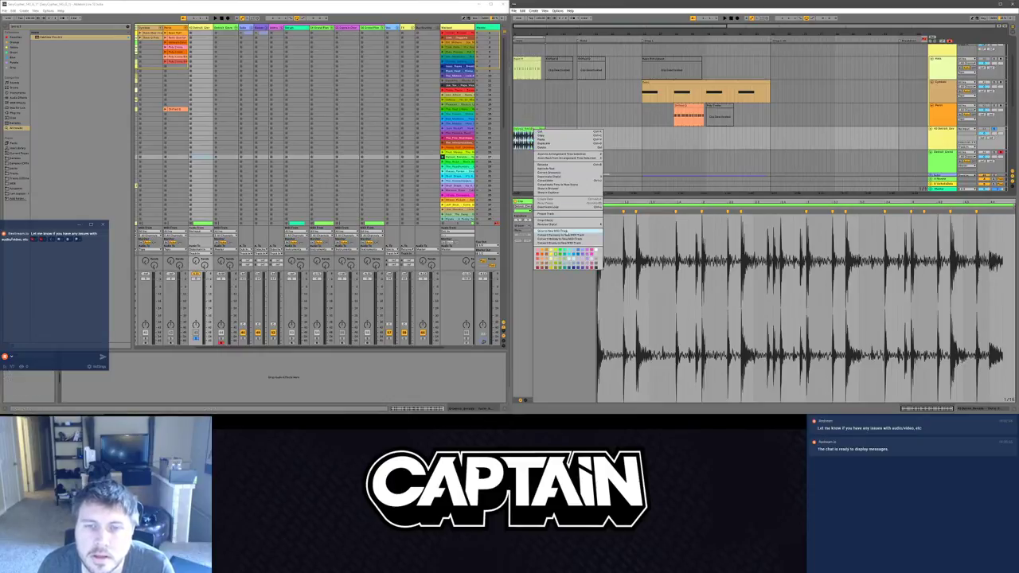
pyautogui.click(555, 230)
pyautogui.click(752, 226)
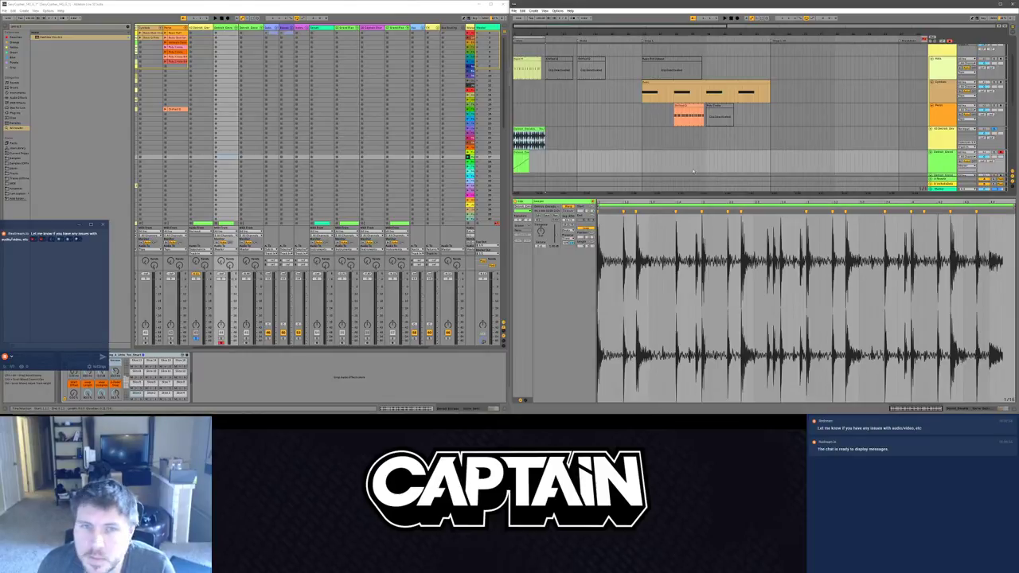
# Step: Extend the new sliced clip to the length of the break clip and duplicate its loop so the notes fill it
pyautogui.click(521, 153)
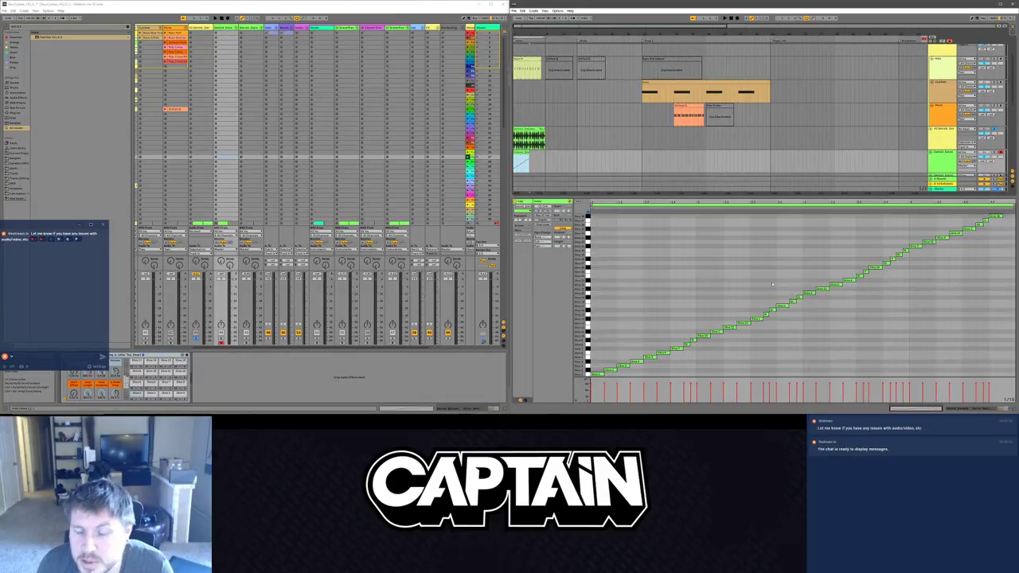
pyautogui.moveTo(528, 153); pyautogui.dragTo(540, 153)
pyautogui.click(530, 166)
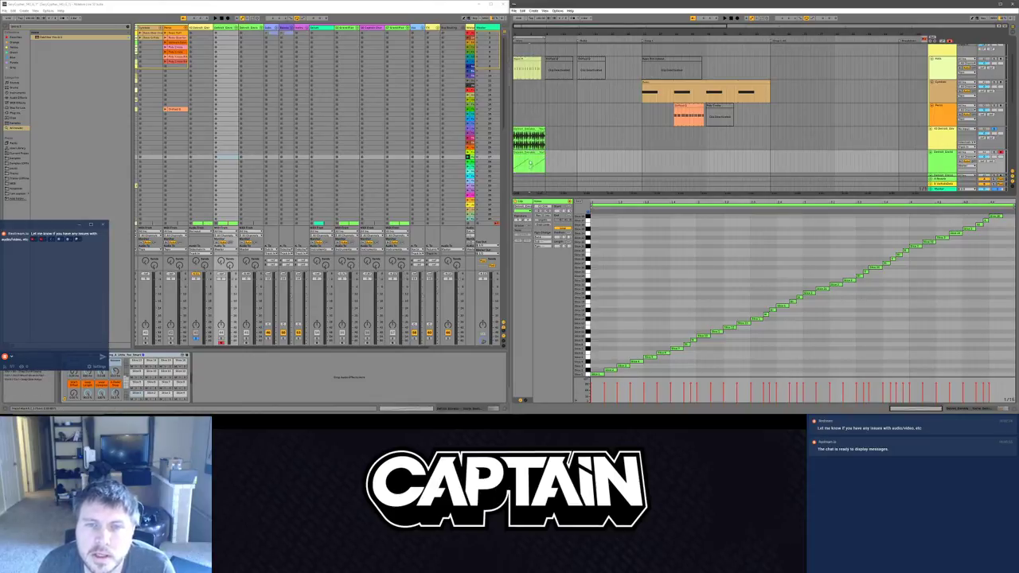
pyautogui.click(543, 224)
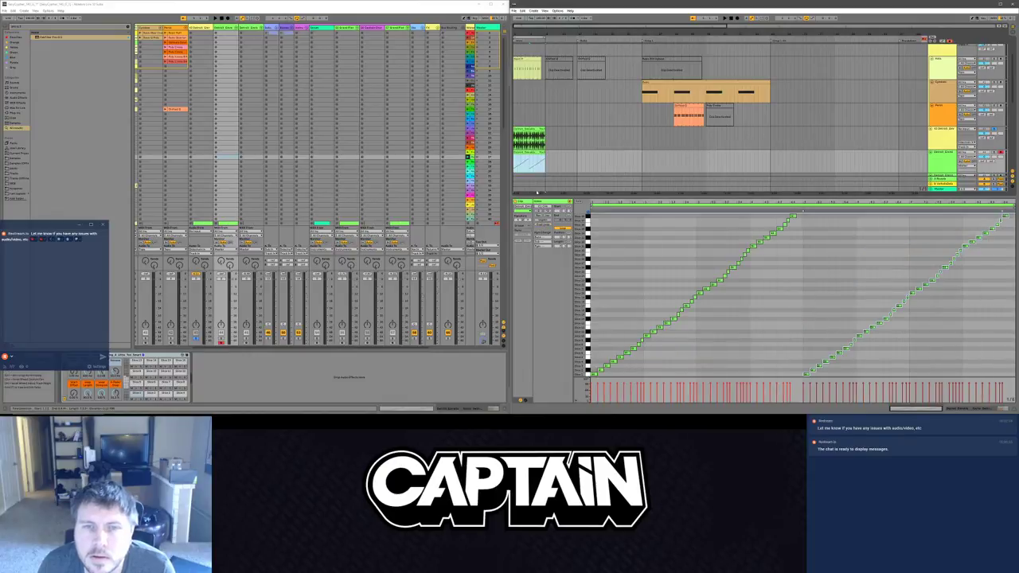
# Step: Play the sliced MIDI clip on its own to hear its two ascending slice runs
pyautogui.click(596, 368)
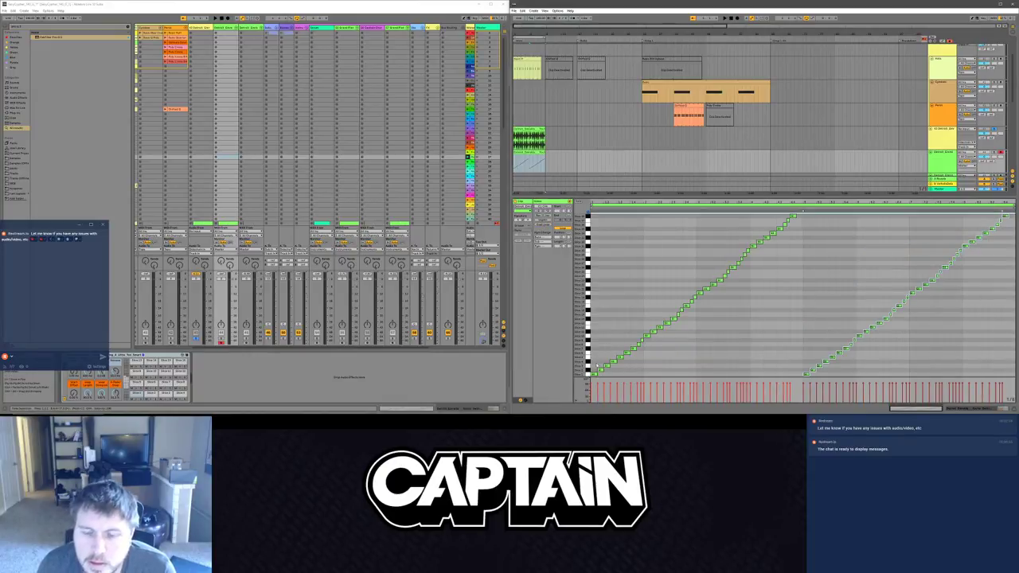
pyautogui.press('space')
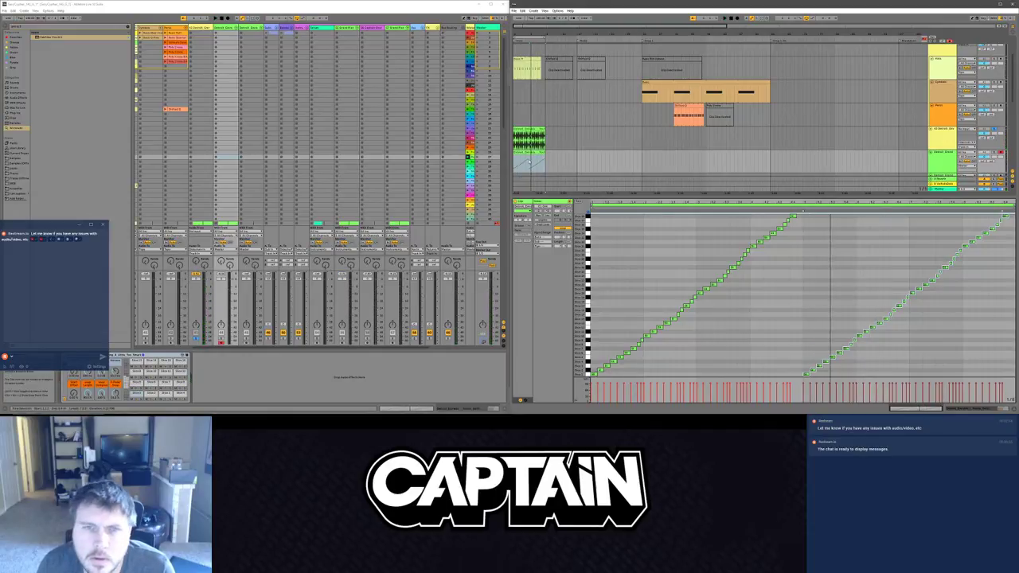
pyautogui.press('space')
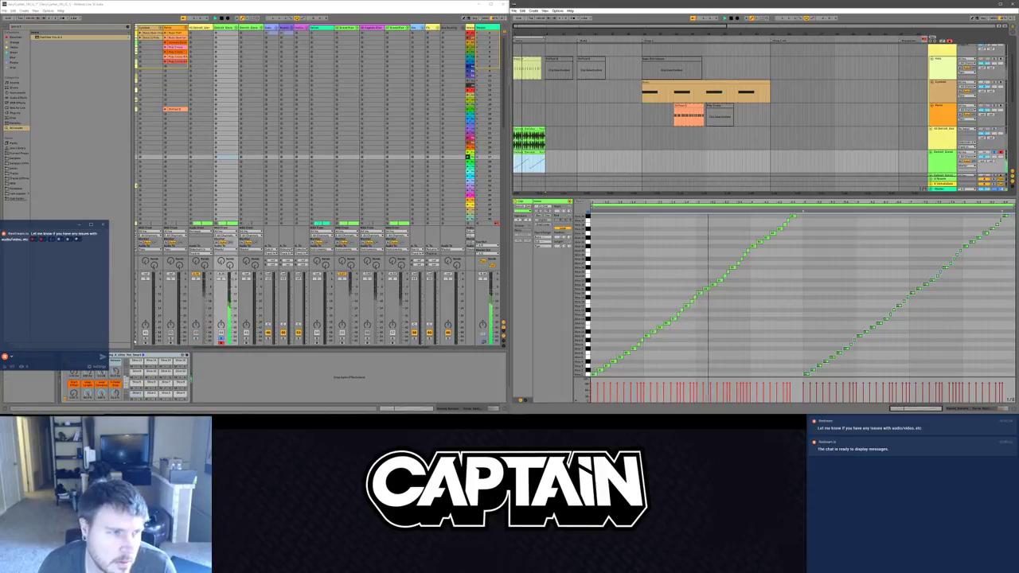
# Step: Move the chat window clear of the device view and display the first slice's Simpler with its waveform zoomed out
pyautogui.moveTo(56, 225); pyautogui.dragTo(67, 201)
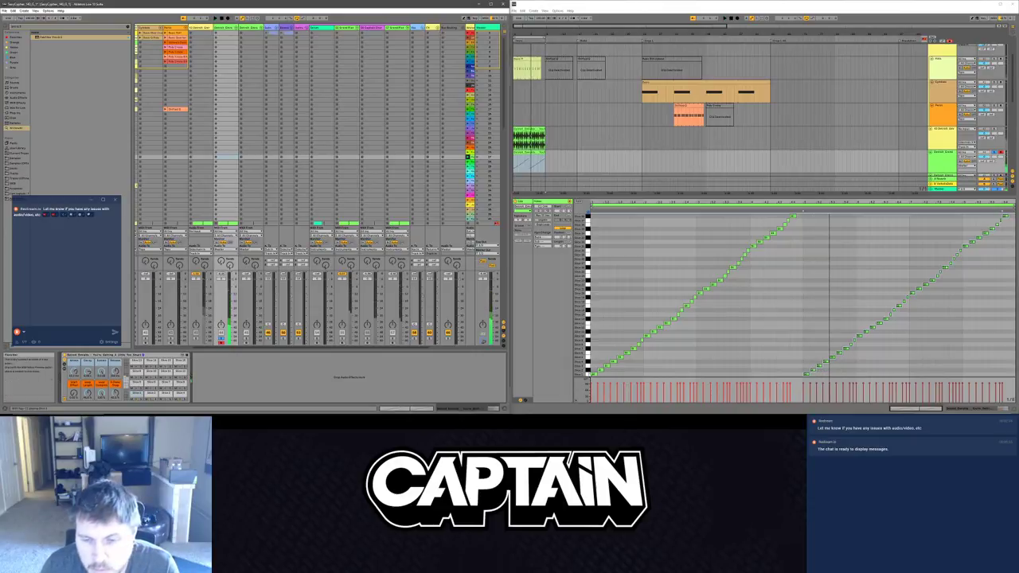
pyautogui.click(593, 374)
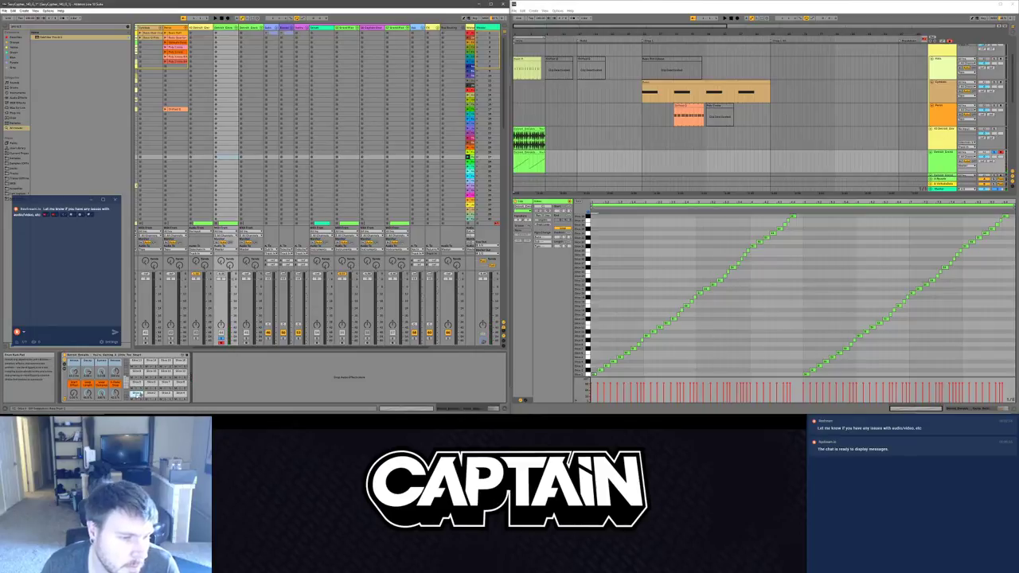
pyautogui.click(64, 366)
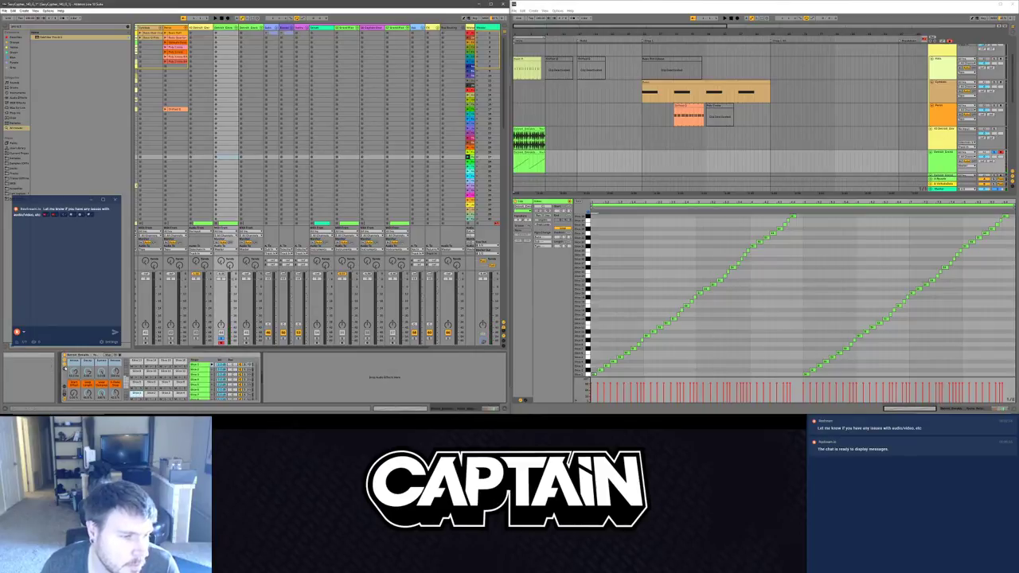
pyautogui.click(64, 368)
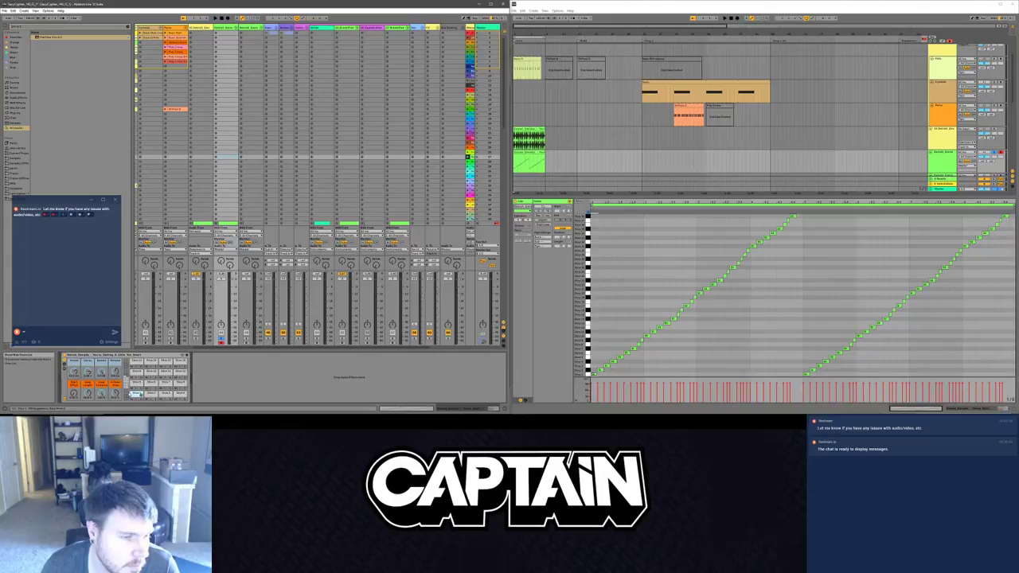
pyautogui.click(65, 370)
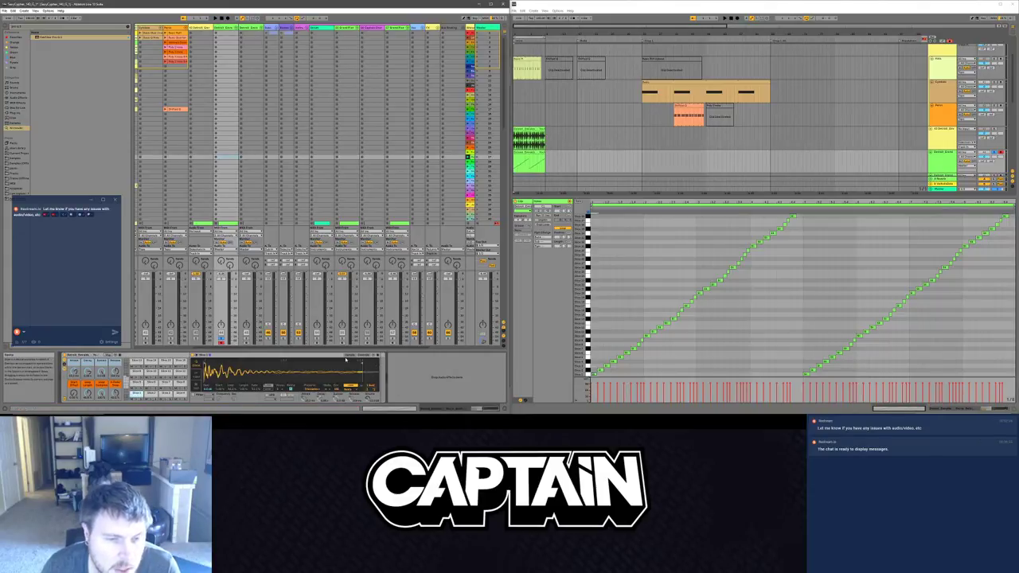
pyautogui.moveTo(346, 371); pyautogui.dragTo(346, 354)
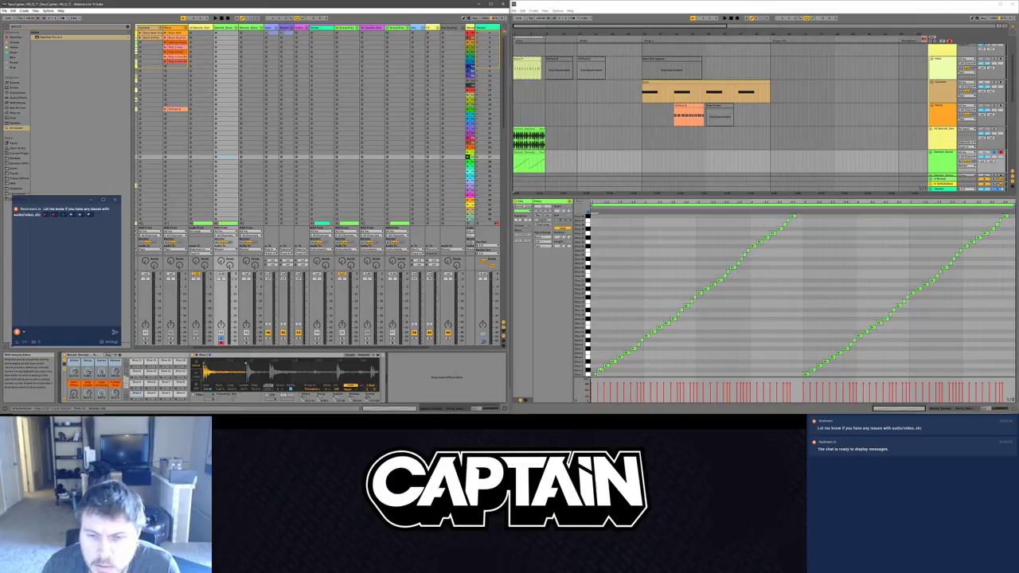
# Step: Rearrange the early slices of the clip's first ascending run into a new break pattern by moving and repeating notes during playback
pyautogui.click(599, 365)
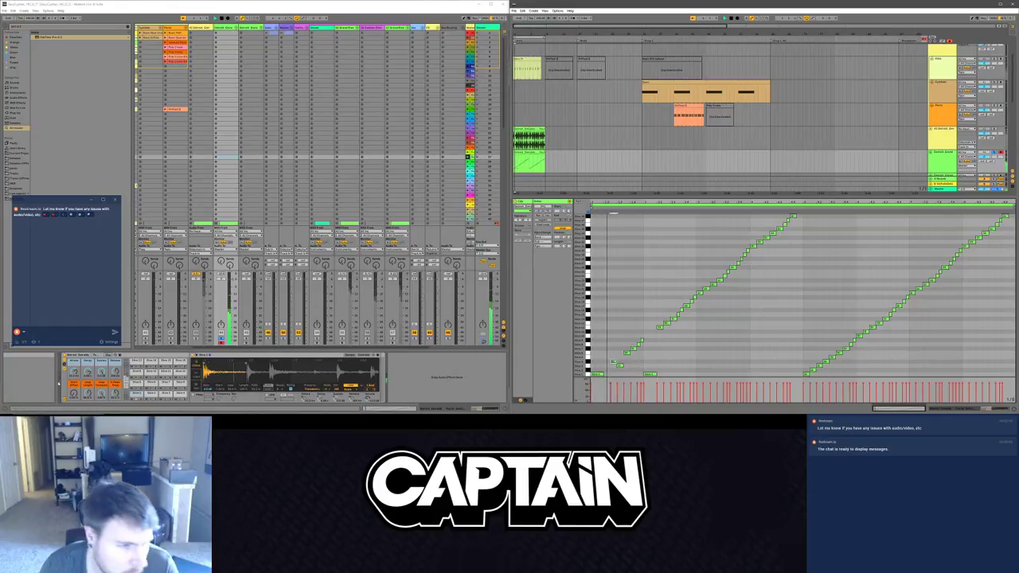
pyautogui.click(94, 372)
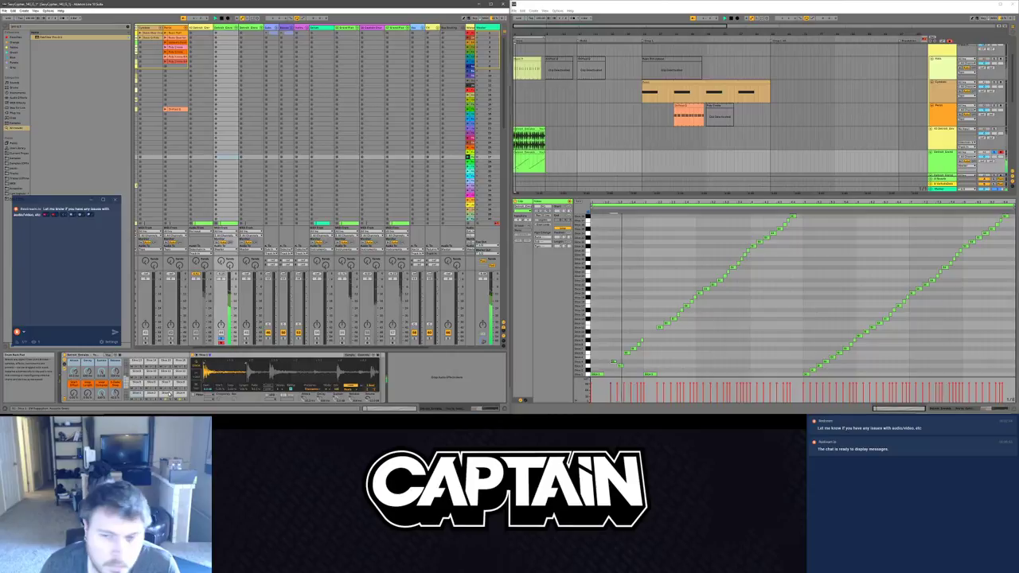
pyautogui.click(628, 354)
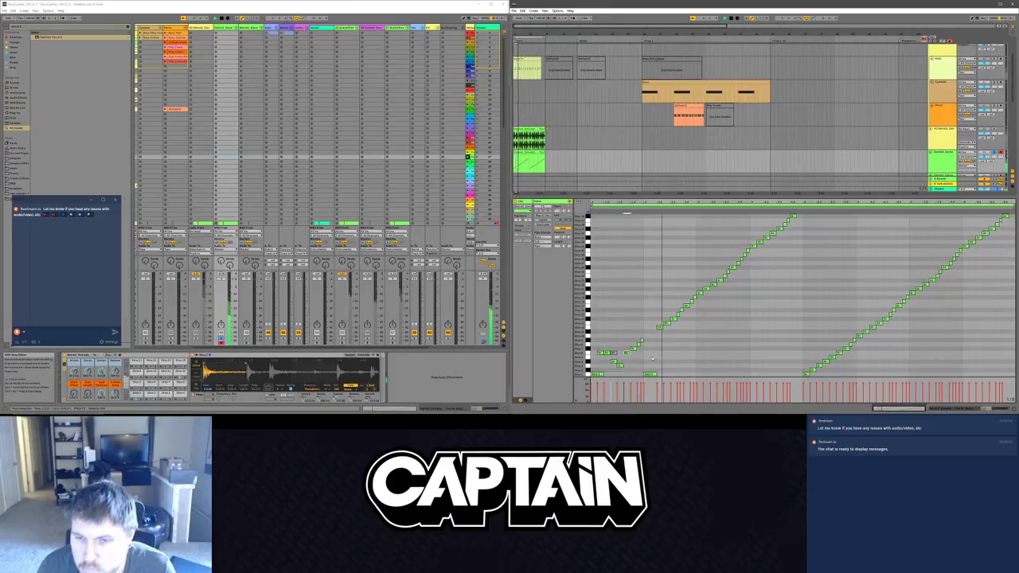
pyautogui.moveTo(660, 328); pyautogui.dragTo(674, 329)
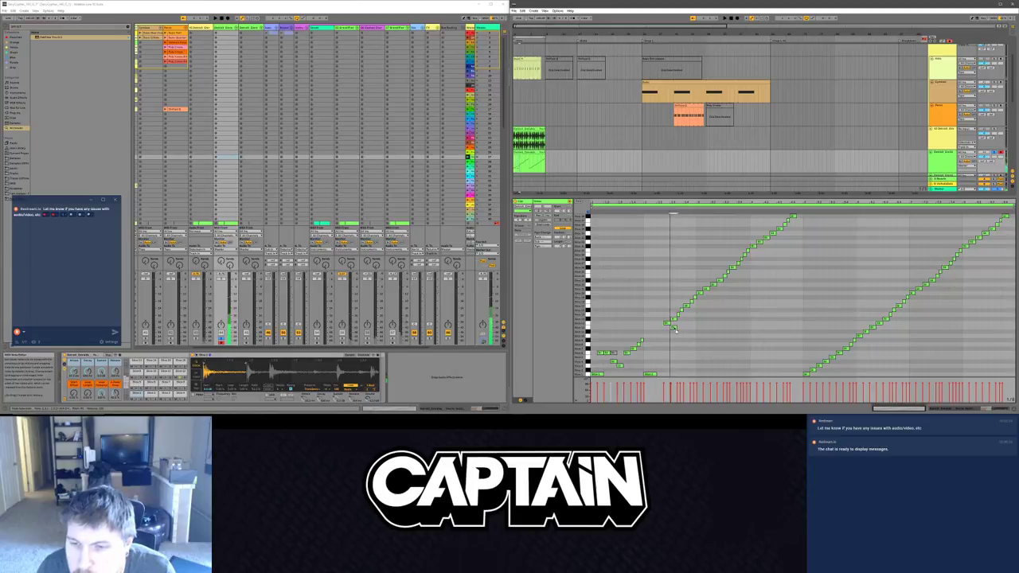
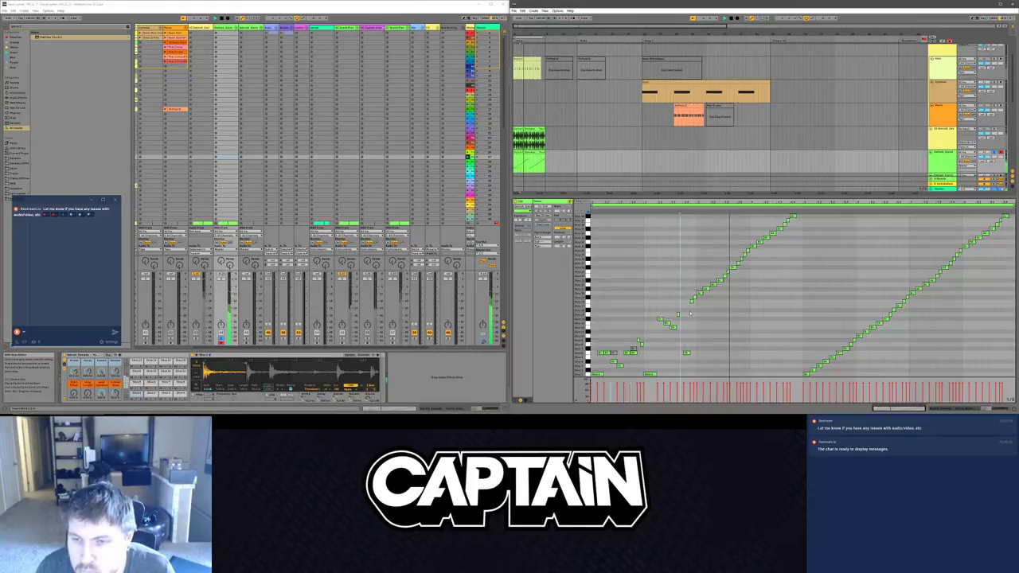
# Step: Delete the leftover notes of the first run and shorten the clip's loop to end after the rearranged slices
pyautogui.moveTo(695, 300); pyautogui.dragTo(848, 214)
pyautogui.press('Delete')
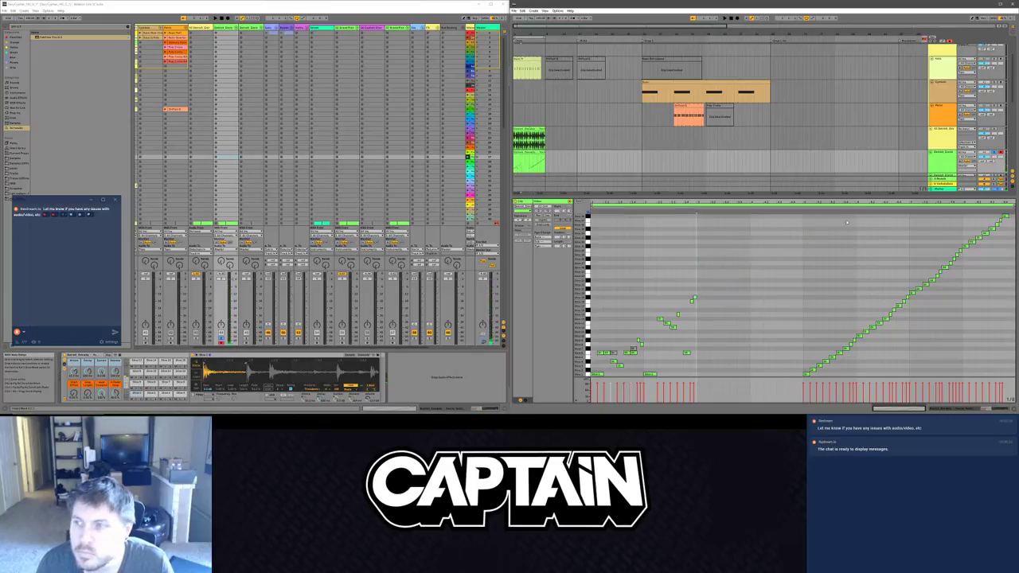
pyautogui.moveTo(1014, 205); pyautogui.dragTo(697, 275)
pyautogui.press('space')
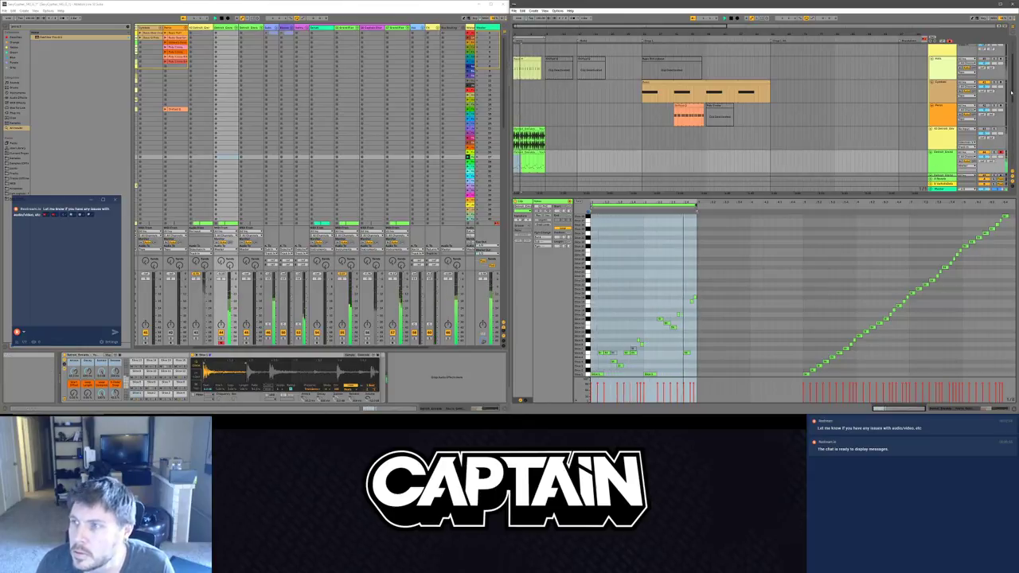
# Step: Look through the arrangement's tracks while the rearranged break loop plays together with the other parts
pyautogui.scroll(-5, 869, 164)
pyautogui.scroll(-5, 1011, 120)
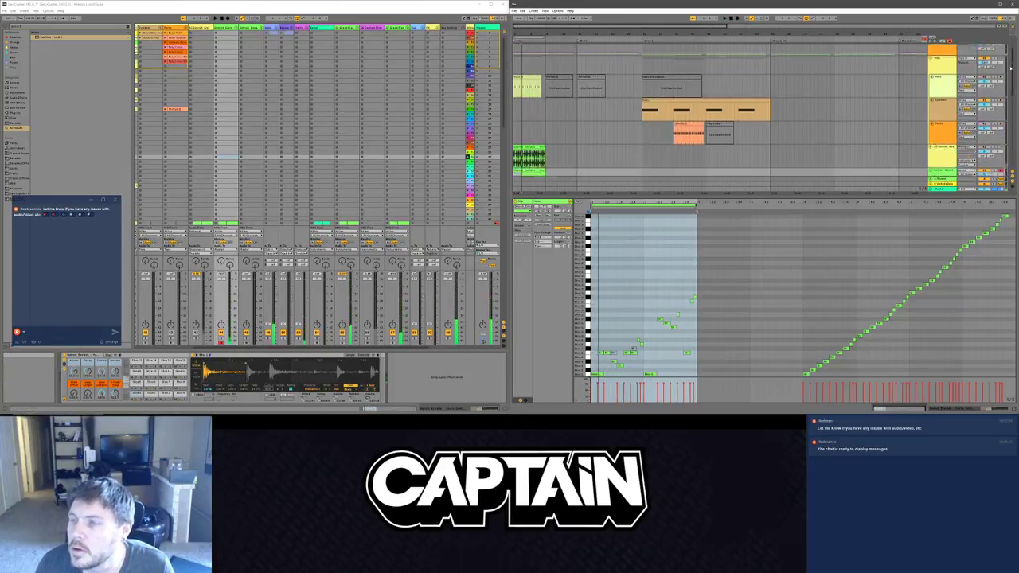
pyautogui.scroll(-5, 1011, 120)
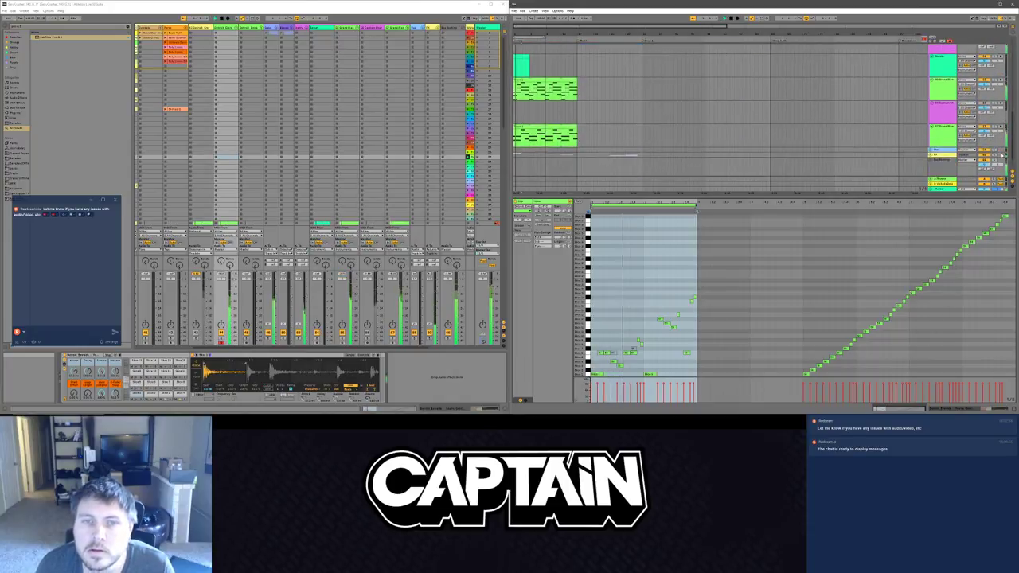
pyautogui.moveTo(1005, 142); pyautogui.dragTo(1005, 51)
pyautogui.scroll(-5, 651, 133)
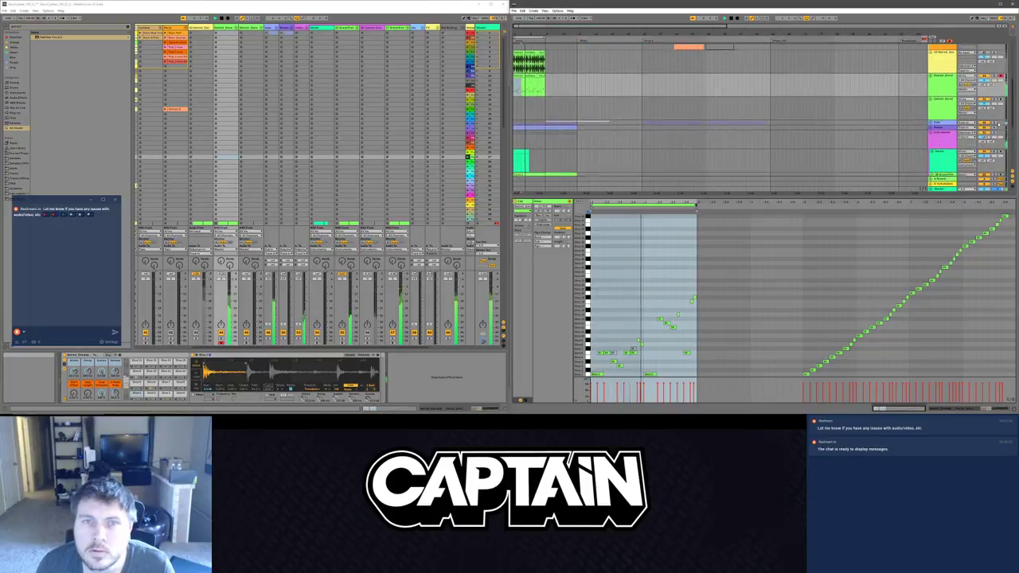
pyautogui.scroll(-6, 651, 133)
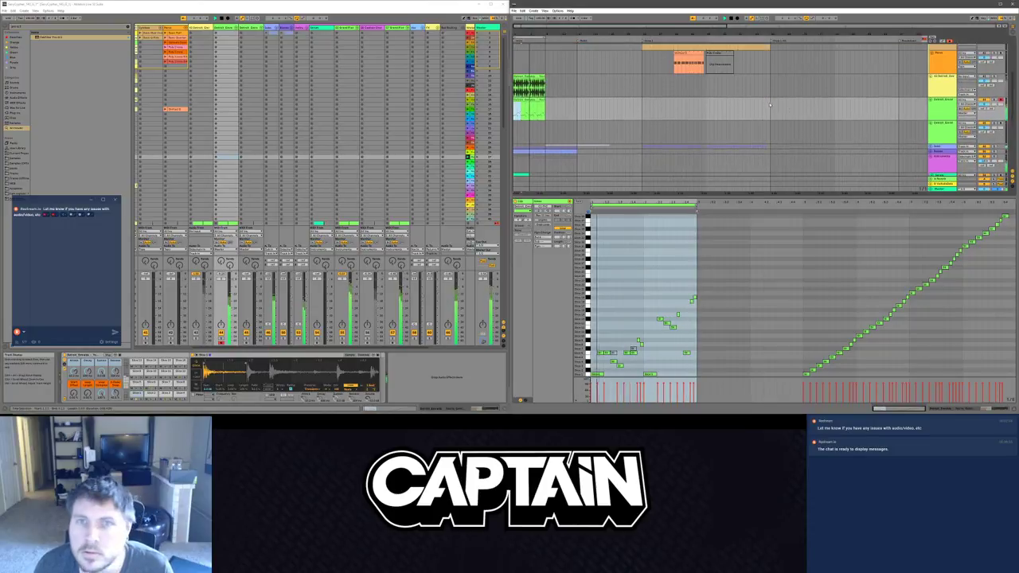
pyautogui.scroll(-8, 913, 118)
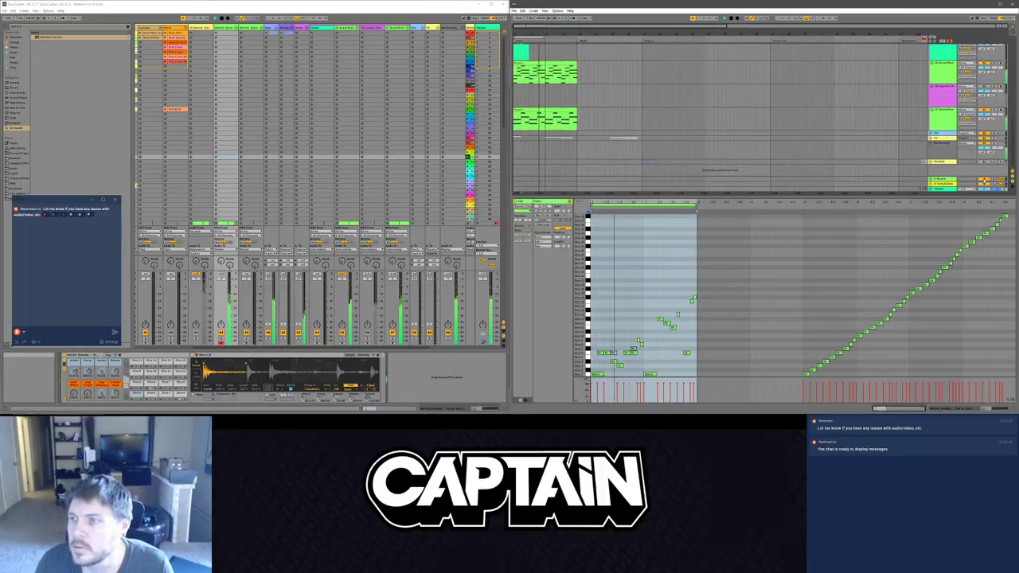
pyautogui.scroll(4, 568, 108)
pyautogui.scroll(3, 569, 107)
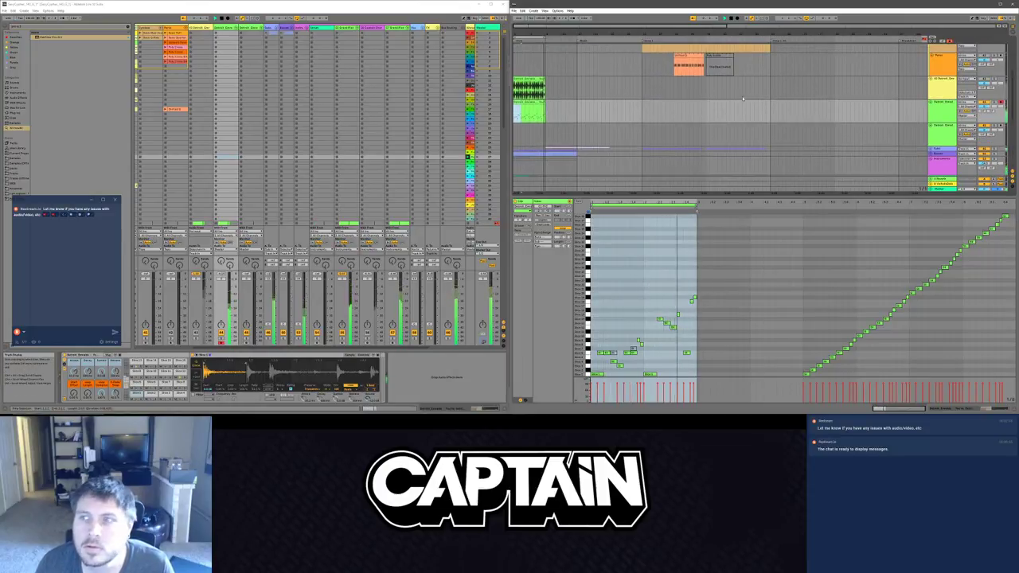
# Step: Fold the break's audio track and add a track named SAMPLES above it, routing its output to a track other than the master
pyautogui.click(931, 79)
pyautogui.click(939, 93)
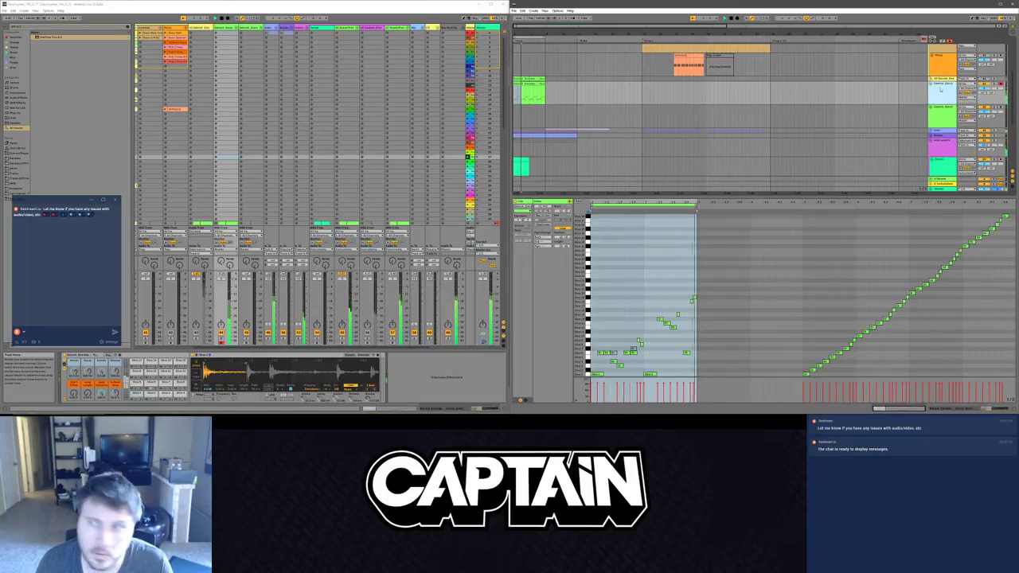
pyautogui.keyDown('shift'); pyautogui.click(940, 79); pyautogui.keyUp('shift')
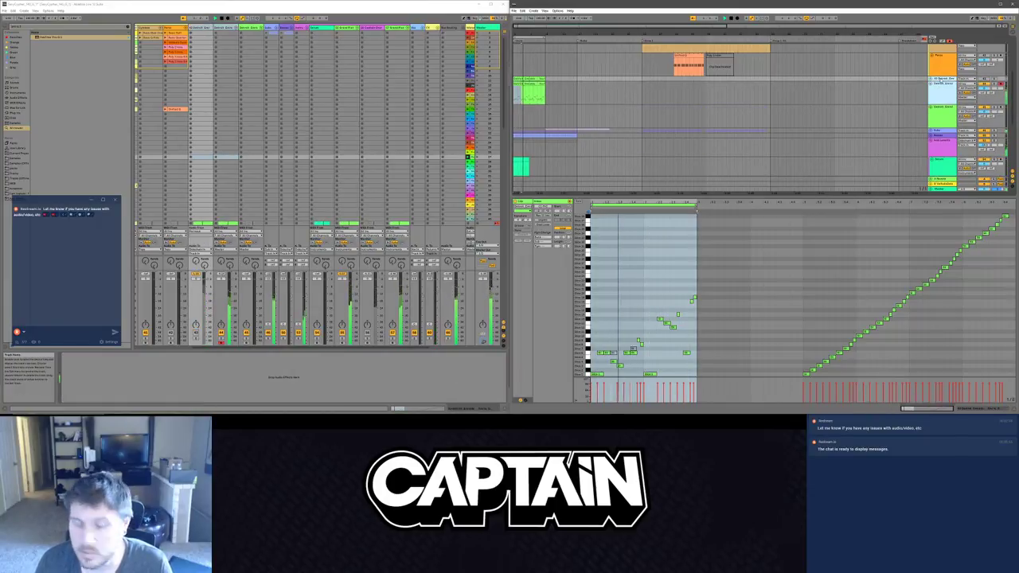
pyautogui.click(940, 83)
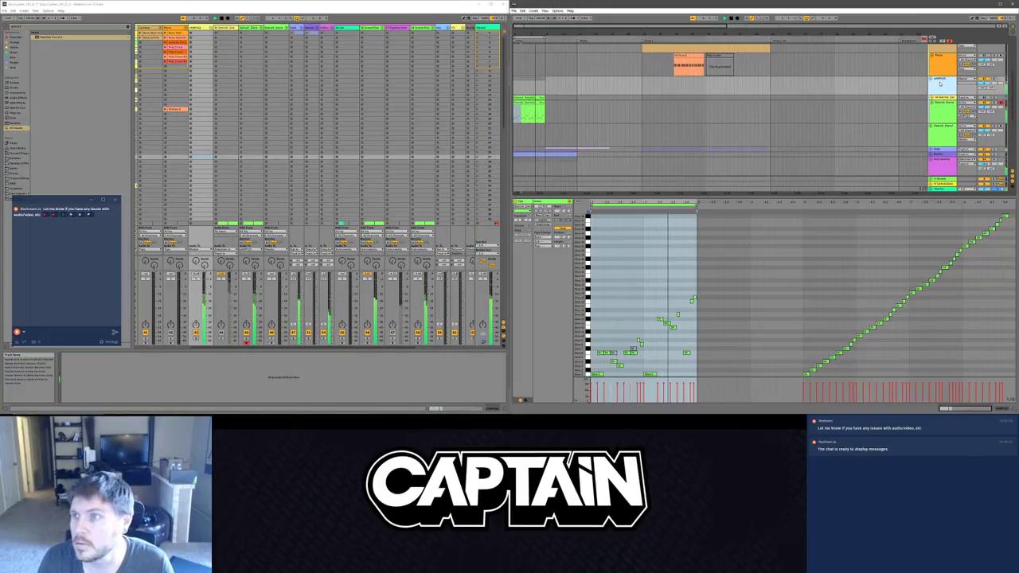
pyautogui.click(973, 80)
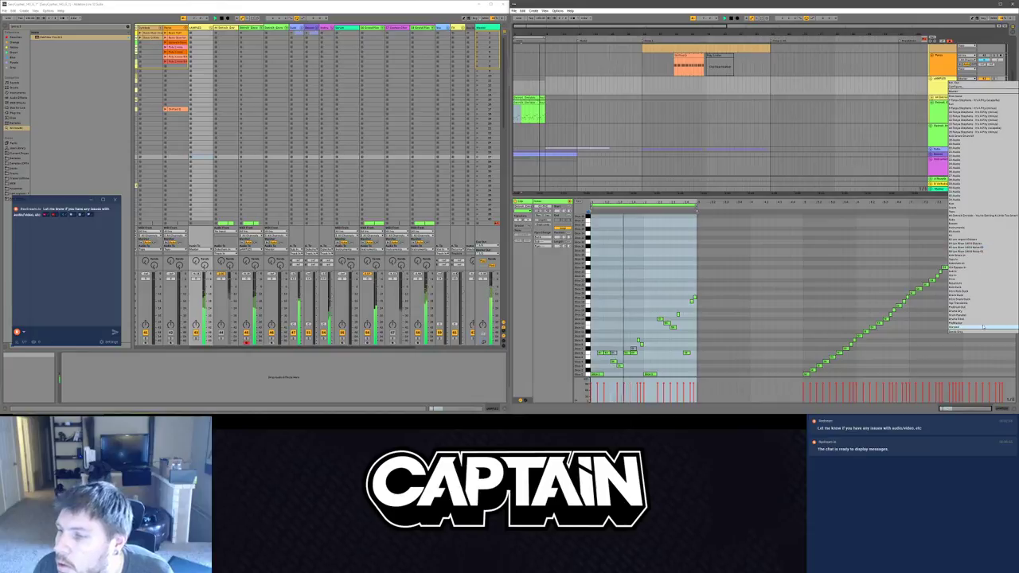
pyautogui.click(978, 266)
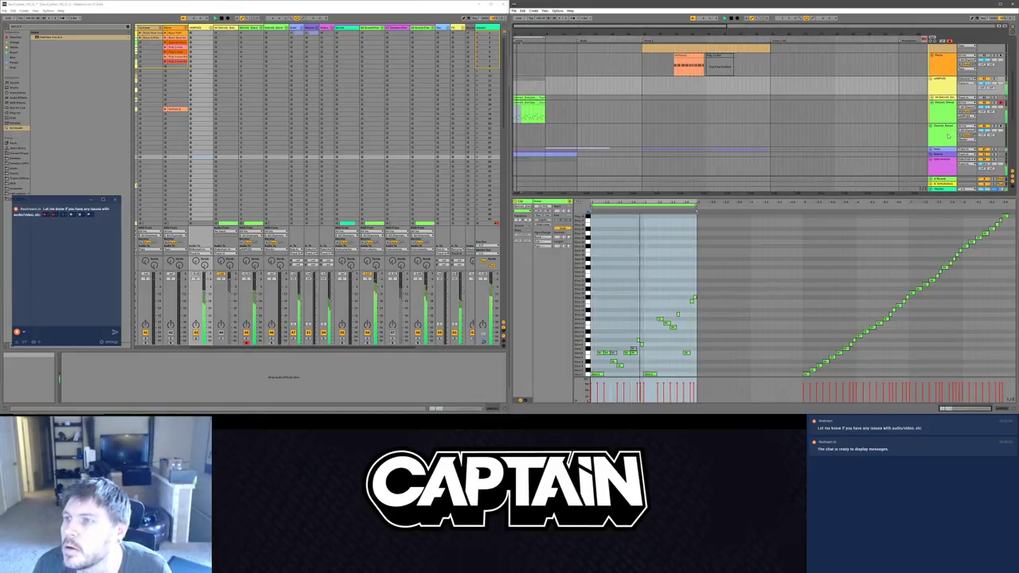
# Step: Delete the unused second sliced track and route the remaining sliced break track's output to SAMPLES
pyautogui.click(948, 135)
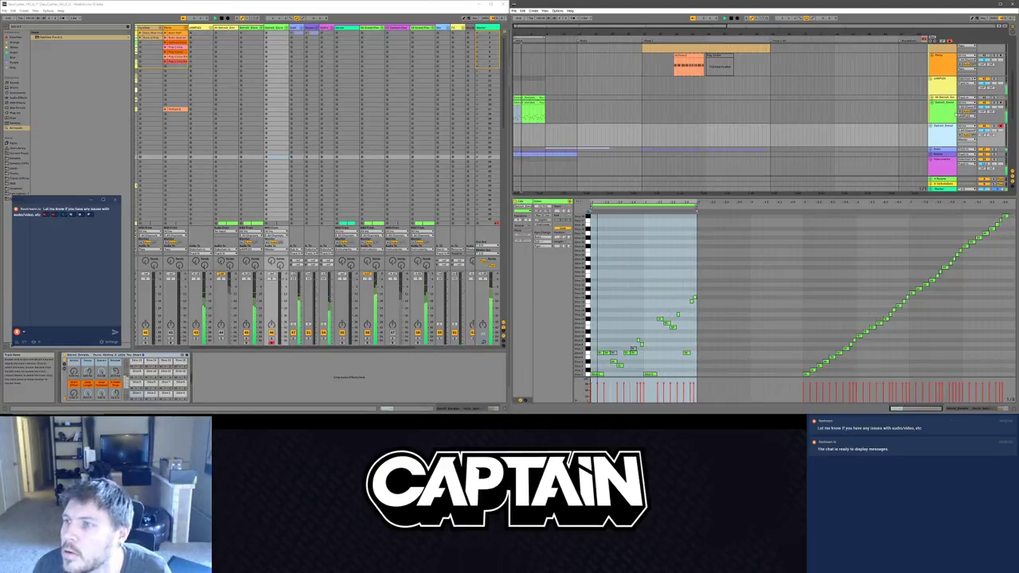
pyautogui.press('Delete')
pyautogui.click(965, 115)
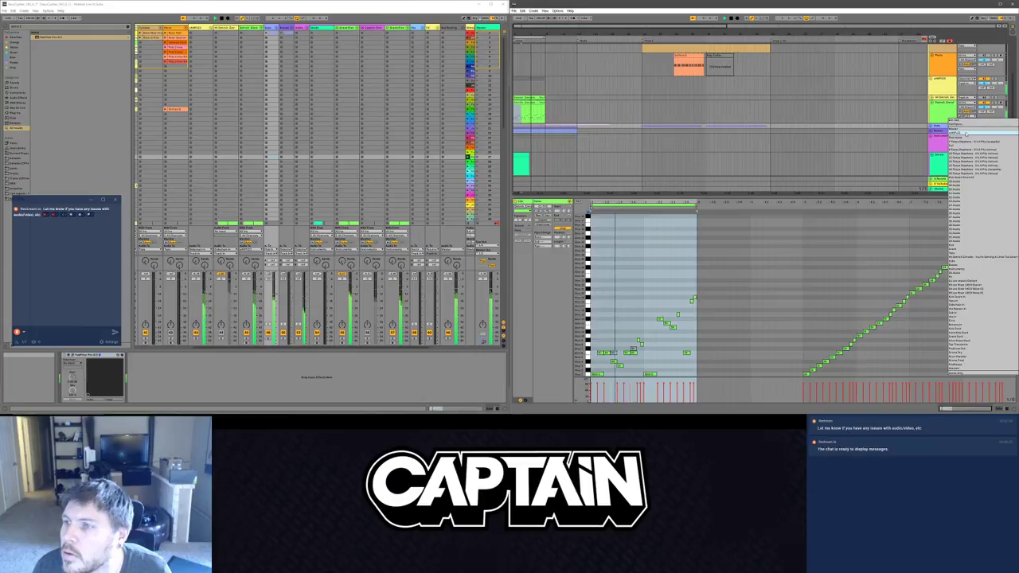
pyautogui.click(966, 133)
# Step: Route the break's original audio track to SAMPLES and fold the track again
pyautogui.scroll(1, 950, 126)
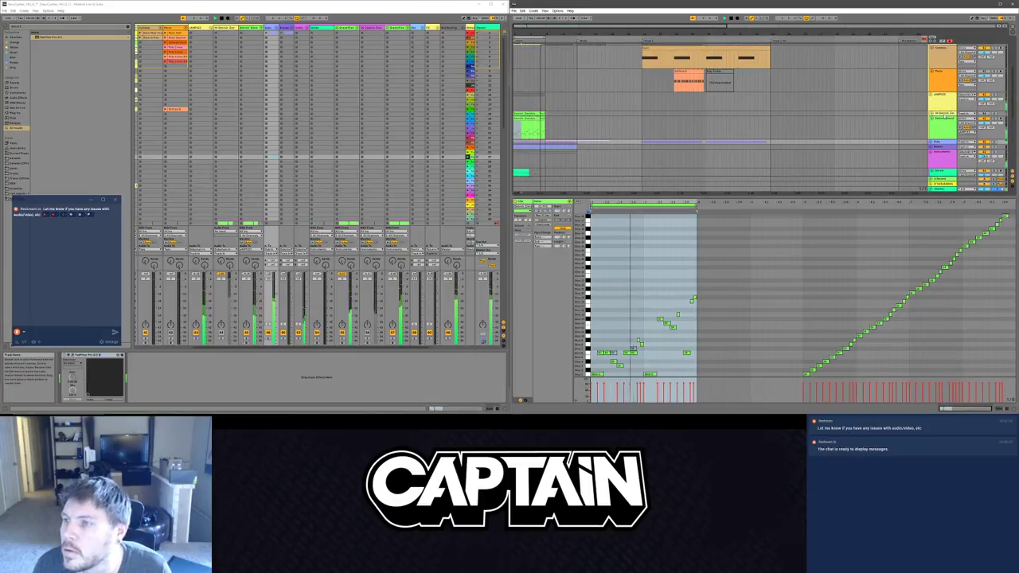
pyautogui.click(944, 114)
pyautogui.click(931, 113)
pyautogui.click(966, 126)
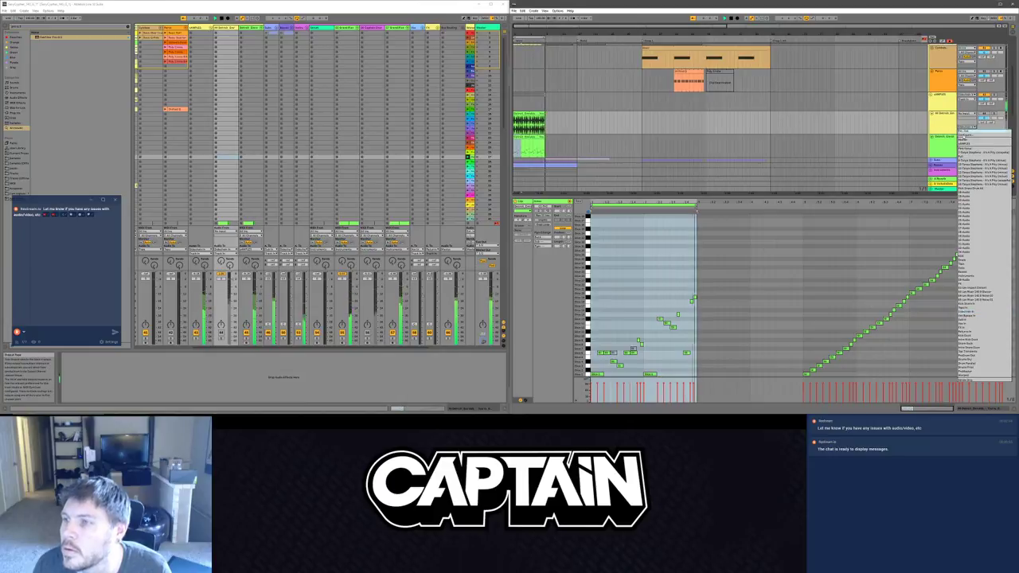
pyautogui.click(965, 143)
pyautogui.click(932, 114)
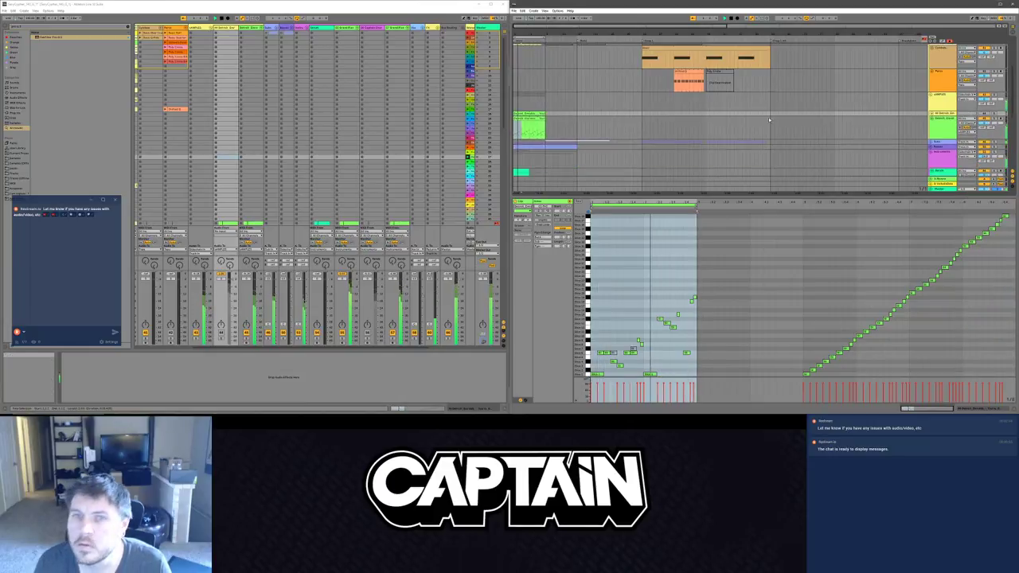
# Step: Extend the empty MIDI clip on the teal Kontakt track to the end of the break clip
pyautogui.scroll(-3, 591, 106)
pyautogui.scroll(3, 592, 106)
pyautogui.scroll(-3, 592, 106)
pyautogui.scroll(-4, 591, 104)
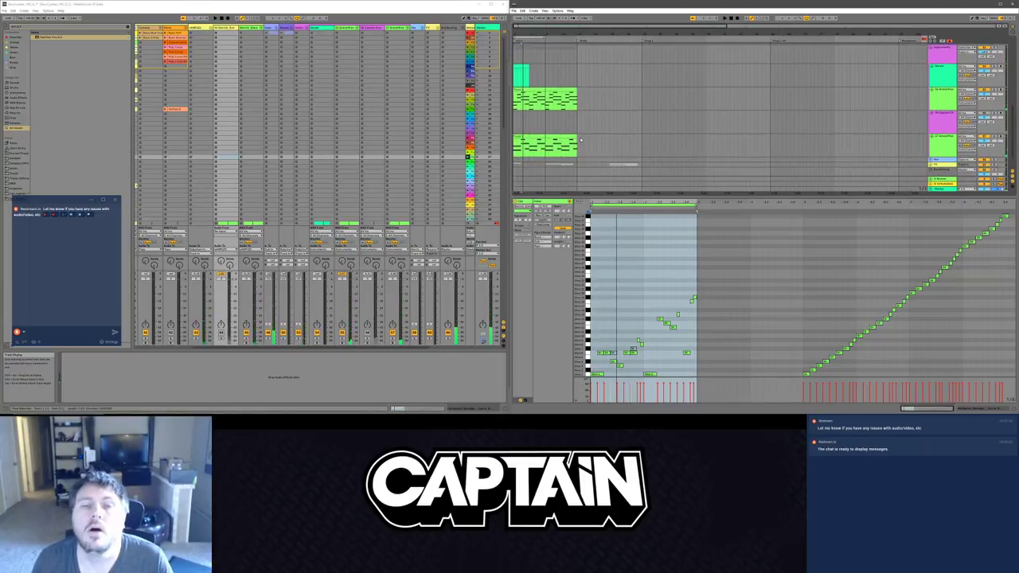
pyautogui.scroll(-2, 609, 78)
pyautogui.scroll(3, 758, 77)
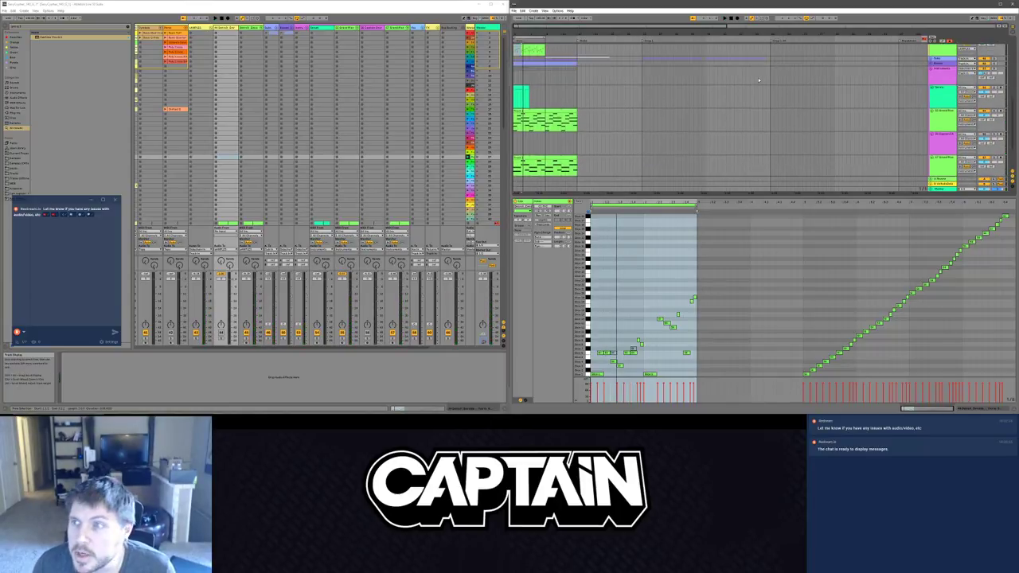
pyautogui.scroll(-1, 759, 75)
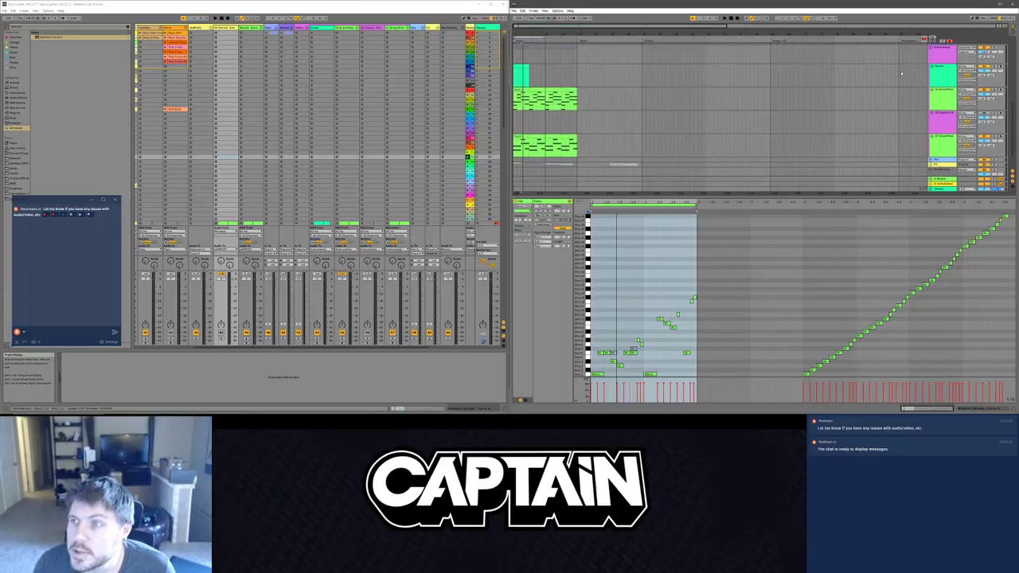
pyautogui.click(519, 68)
pyautogui.click(518, 67)
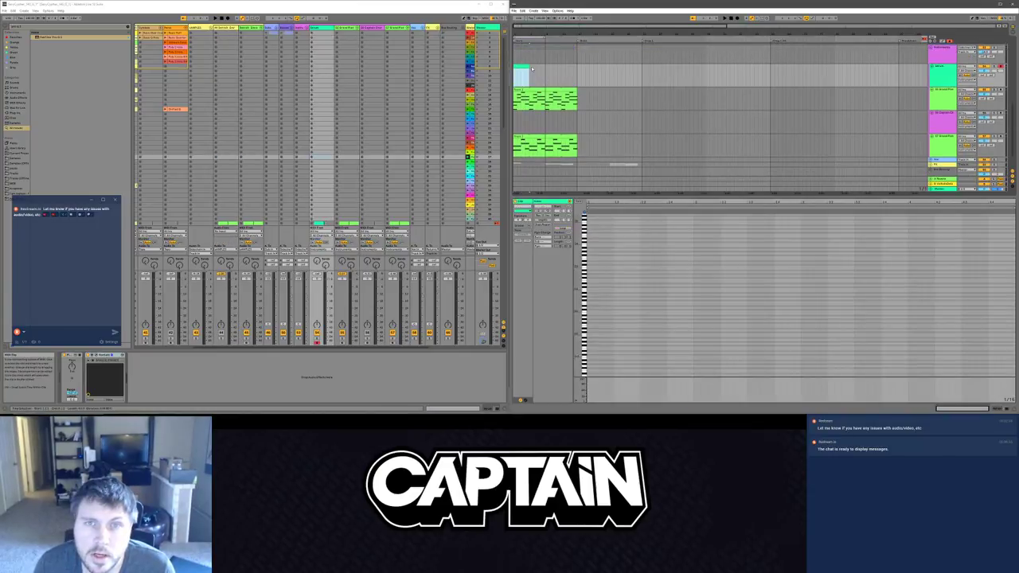
pyautogui.moveTo(528, 67); pyautogui.dragTo(547, 69)
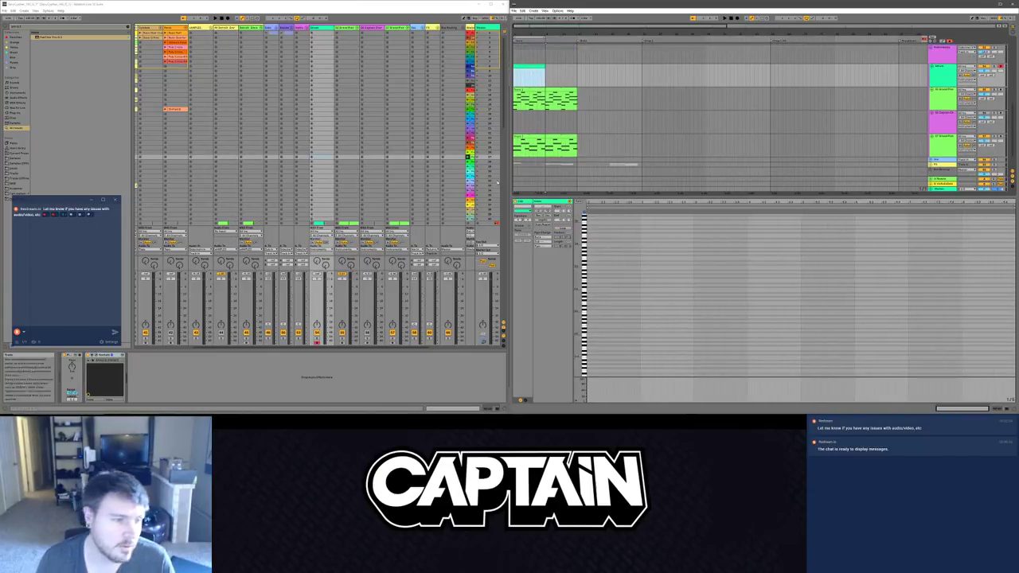
# Step: Open Kontakt on the teal track, view the Analog Strings preset list and browse the library list for another instrument
pyautogui.click(111, 354)
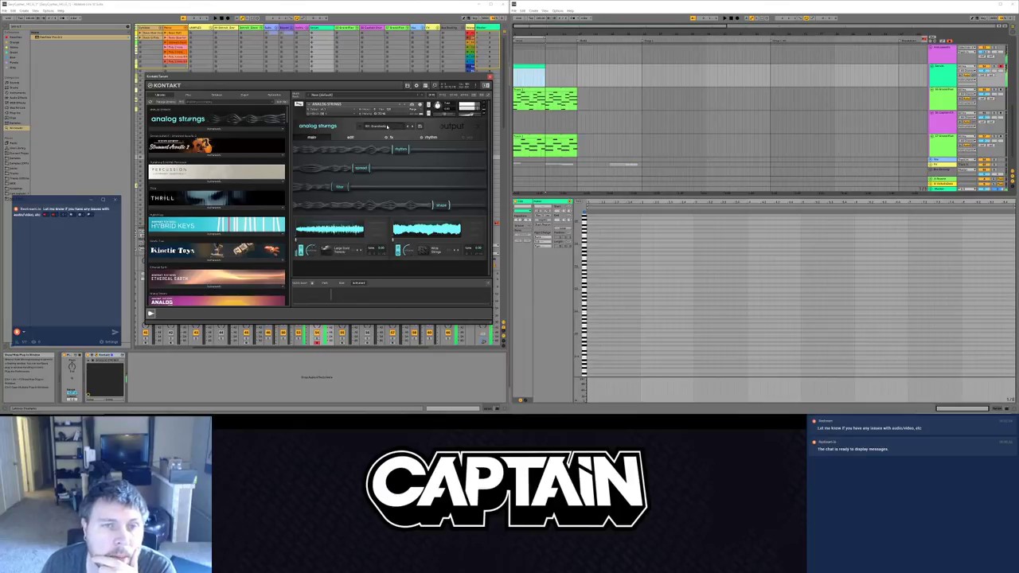
pyautogui.click(388, 126)
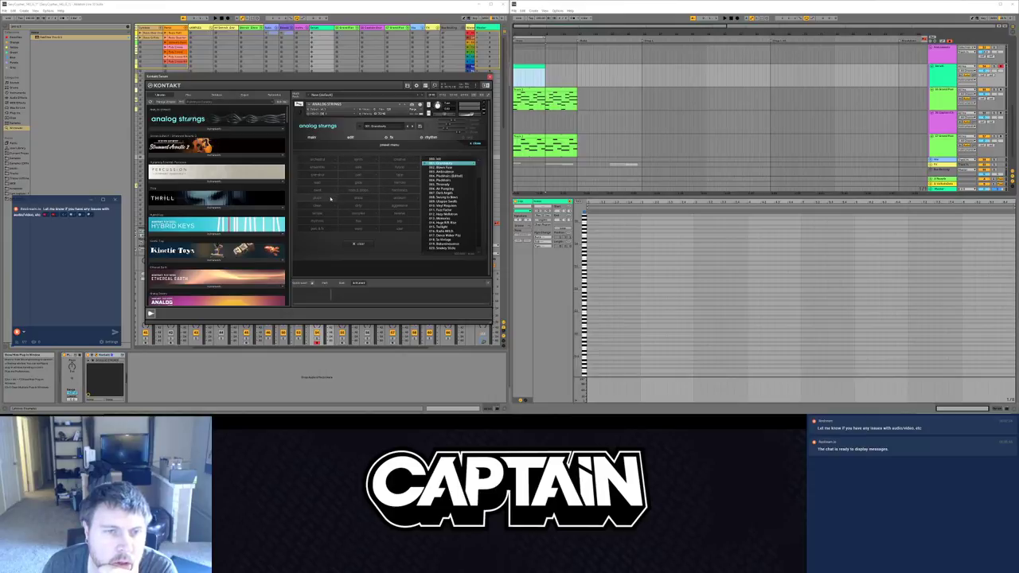
pyautogui.scroll(-5, 237, 220)
pyautogui.scroll(-7, 237, 215)
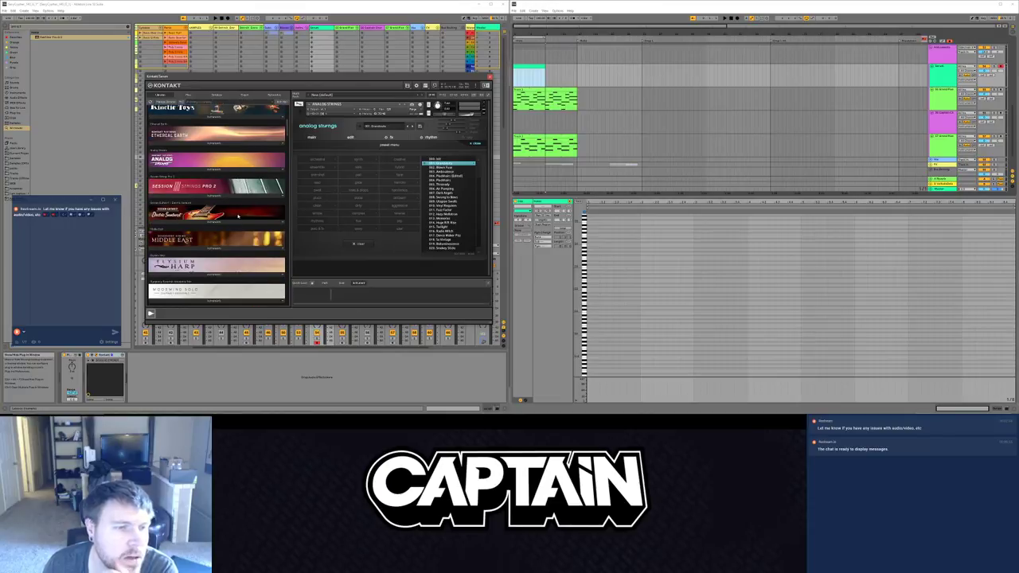
pyautogui.scroll(-5, 237, 213)
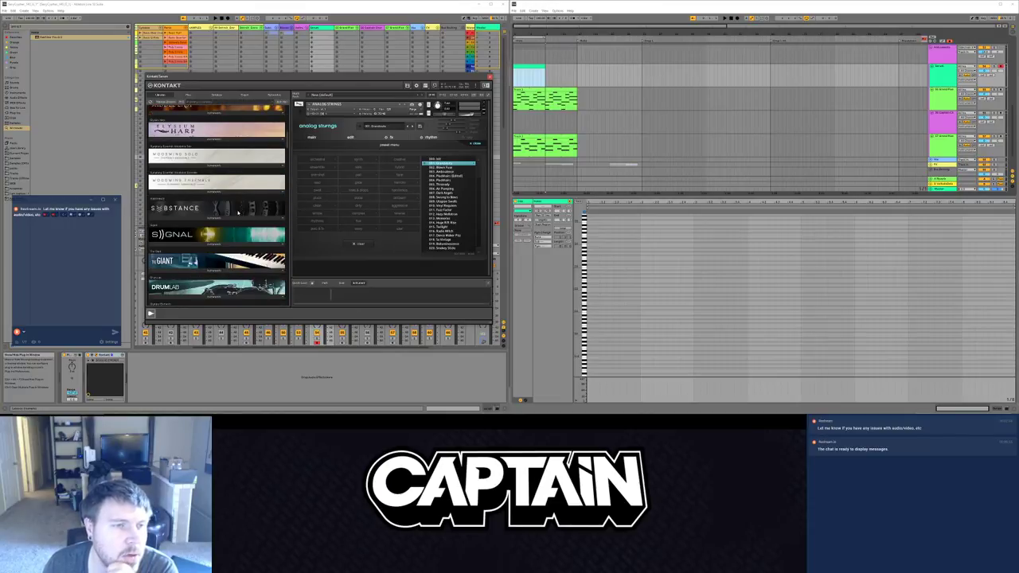
pyautogui.scroll(-7, 237, 211)
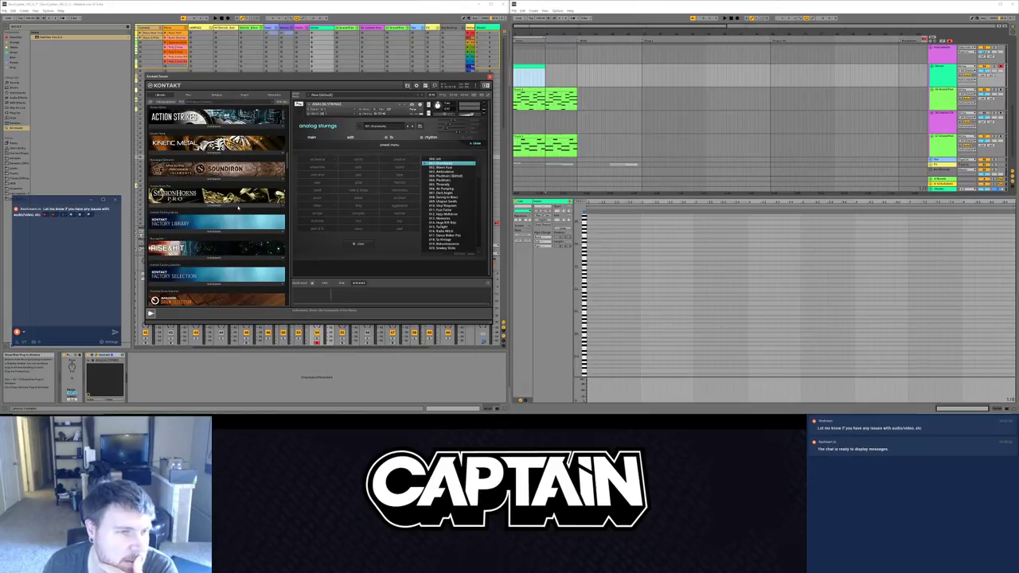
pyautogui.scroll(-1, 237, 211)
# Step: Expand the Kontakt Factory Library's instruments and move from its strings folder to the guitar folder
pyautogui.click(223, 199)
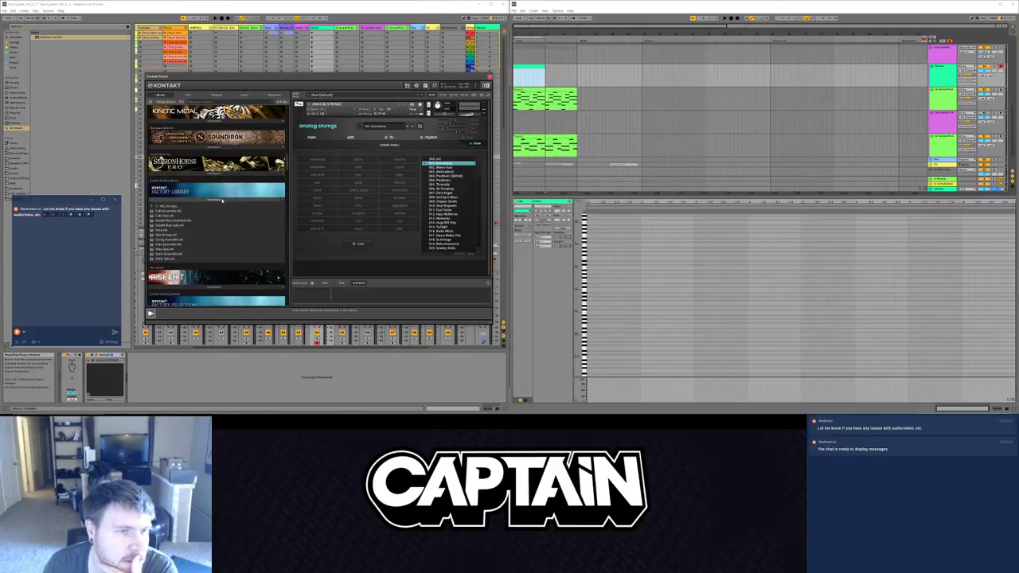
pyautogui.click(165, 207)
pyautogui.click(175, 211)
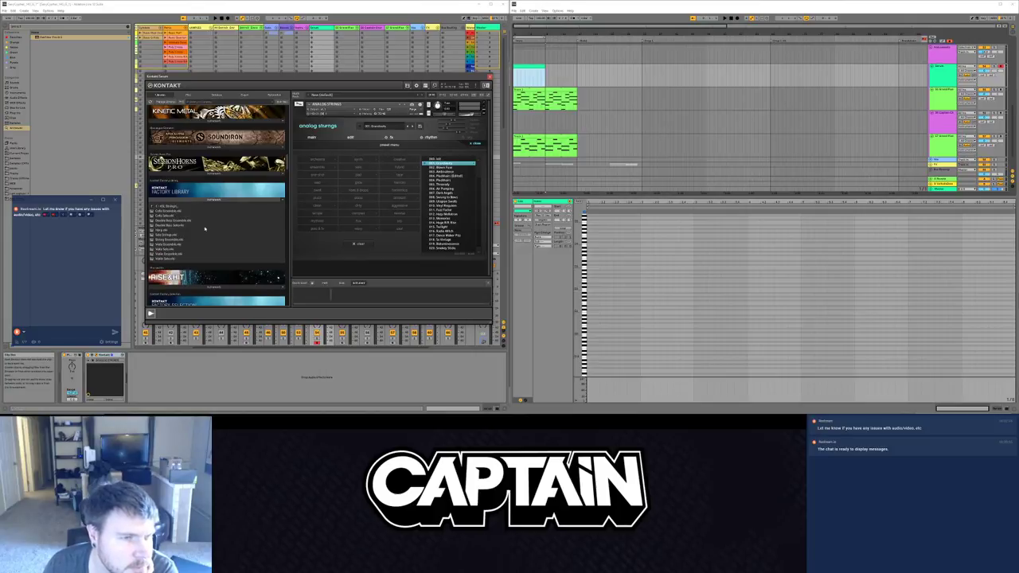
pyautogui.scroll(-2, 178, 212)
pyautogui.scroll(2, 180, 213)
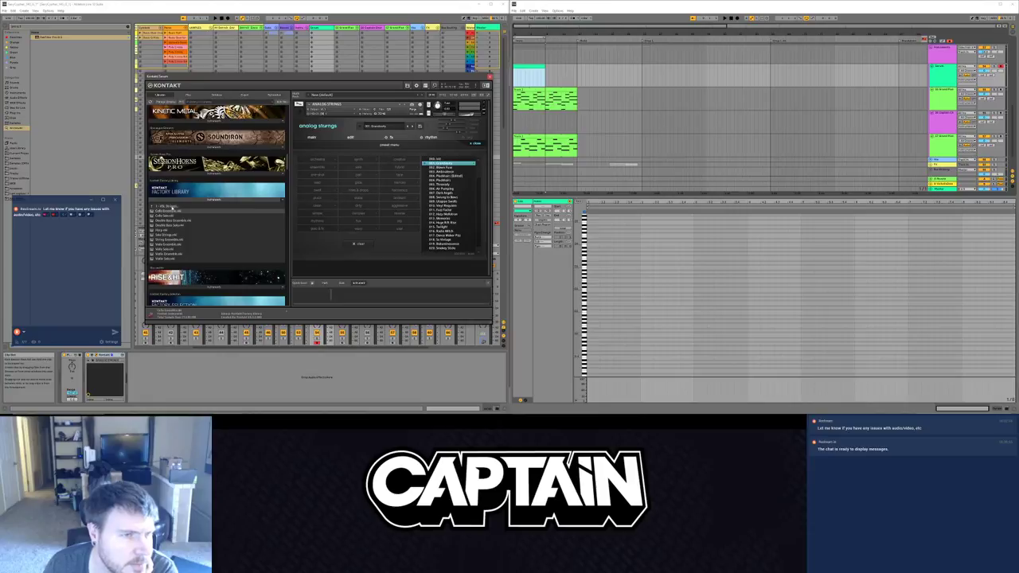
pyautogui.click(172, 208)
pyautogui.click(172, 207)
pyautogui.click(174, 208)
pyautogui.click(189, 236)
pyautogui.click(174, 207)
pyautogui.click(171, 230)
pyautogui.scroll(-1, 216, 242)
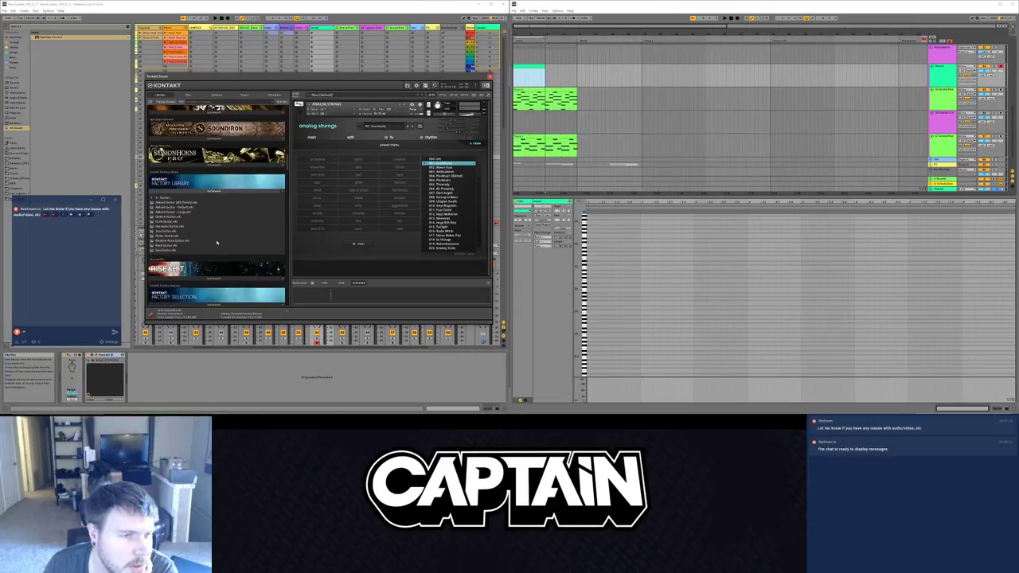
# Step: Load Funk Guitar from the Factory Library's guitar folder, replacing Analog Strings in the rack
pyautogui.click(174, 251)
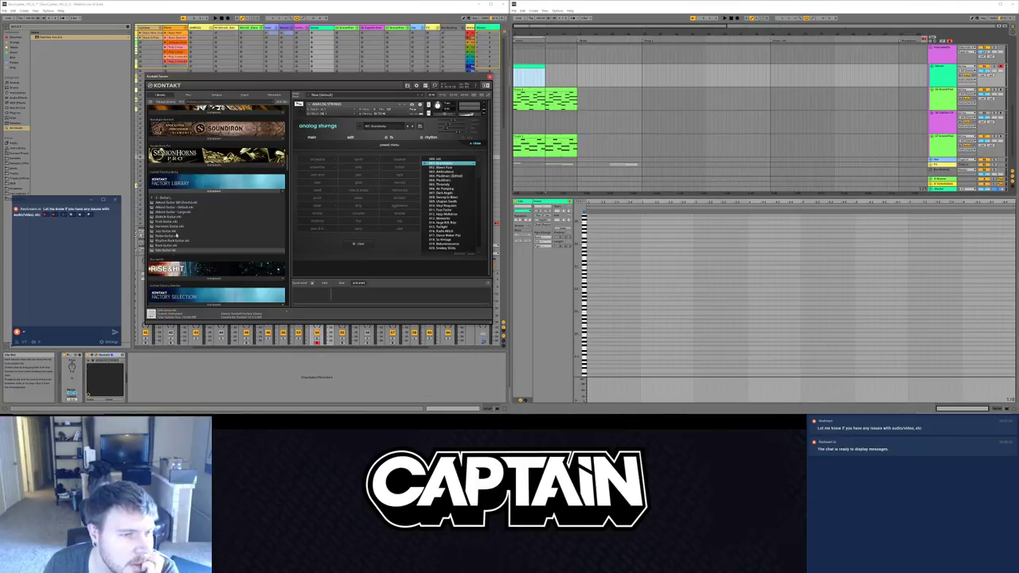
pyautogui.click(171, 222)
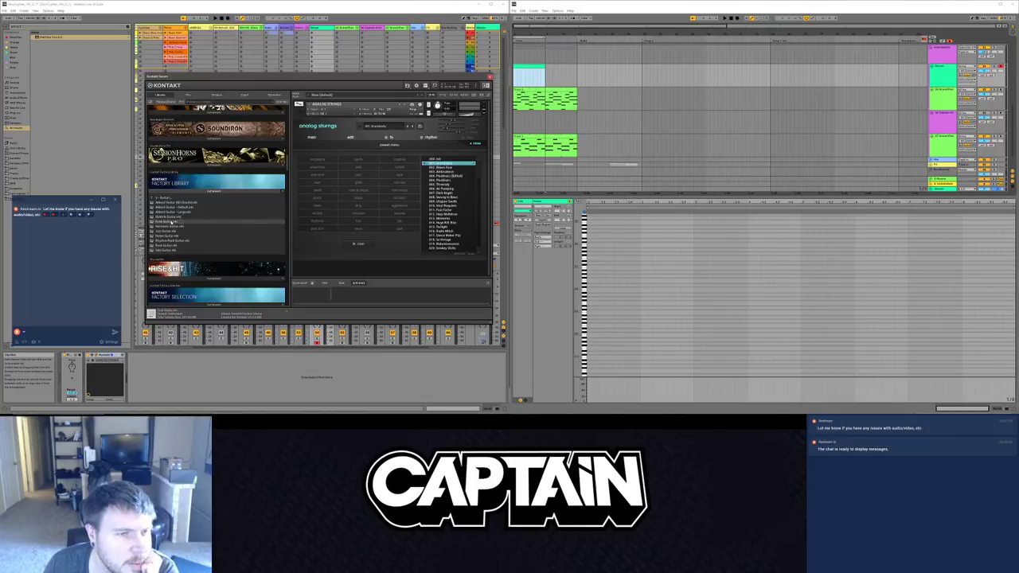
pyautogui.moveTo(362, 191); pyautogui.dragTo(362, 192)
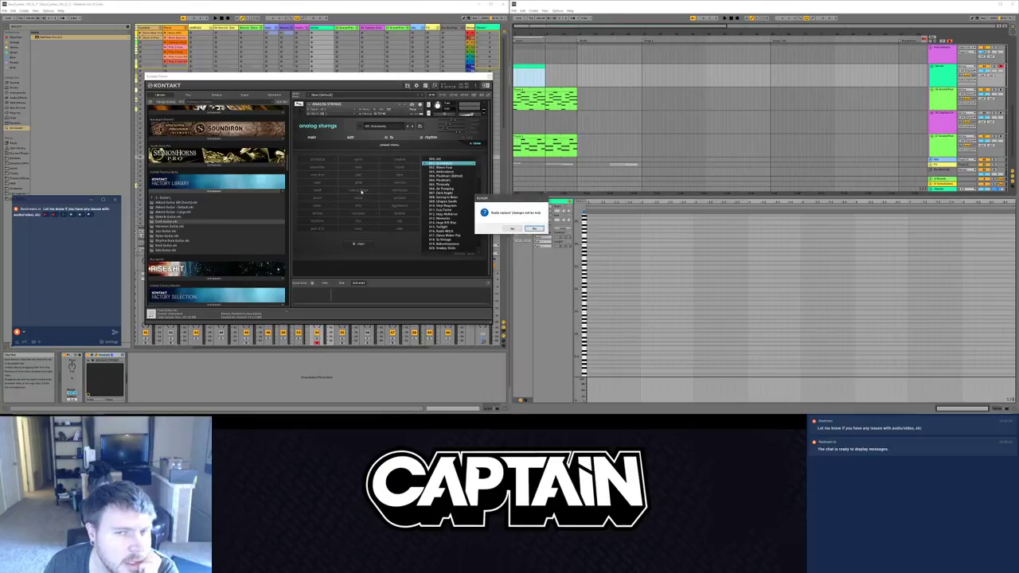
pyautogui.click(512, 228)
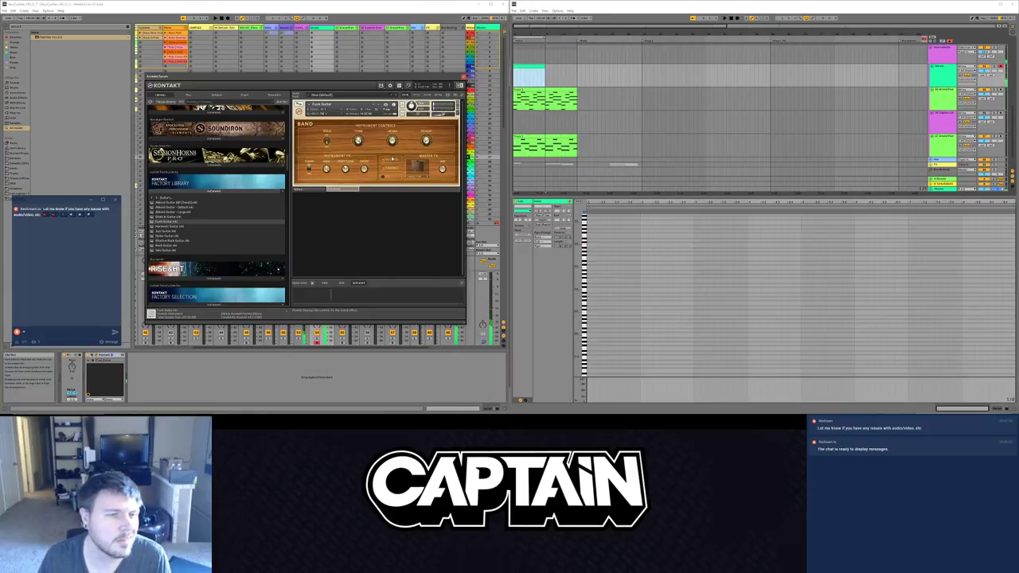
# Step: Browse the Kontakt libraries for another guitar instrument, including the band instruments in Factory Selection
pyautogui.scroll(-2, 218, 228)
pyautogui.scroll(-3, 218, 228)
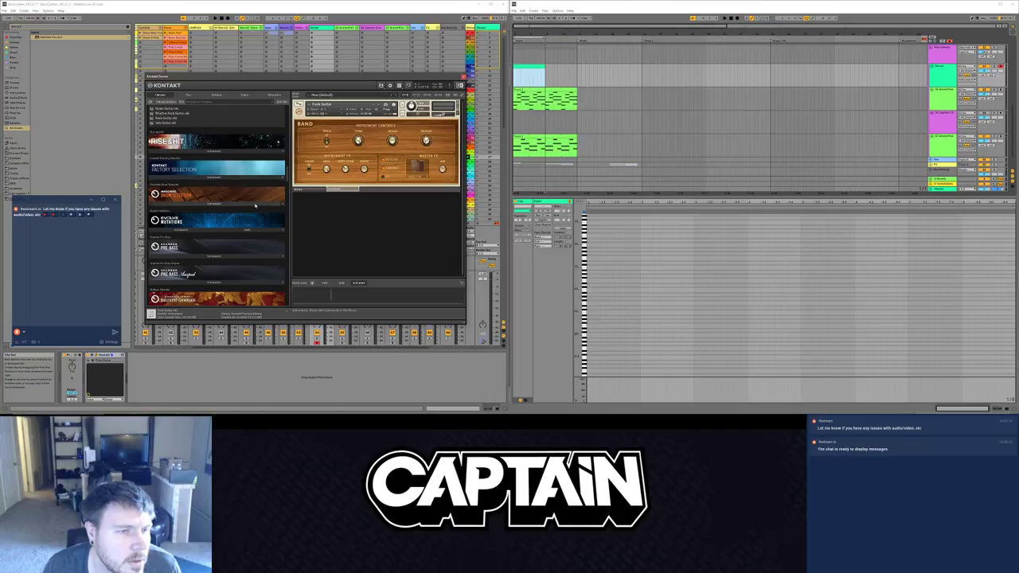
pyautogui.scroll(2, 256, 206)
pyautogui.scroll(3, 224, 205)
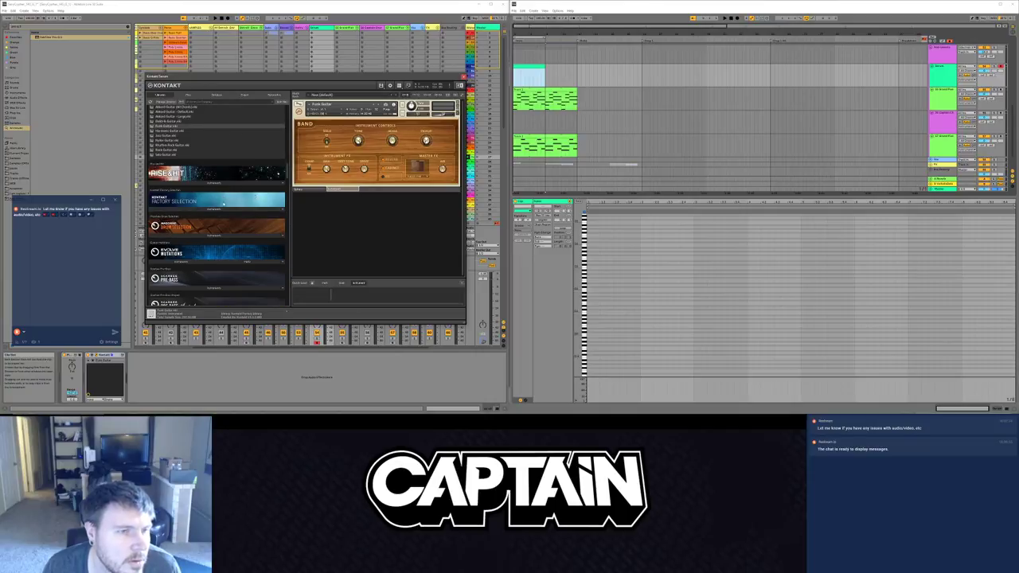
pyautogui.scroll(-1, 224, 199)
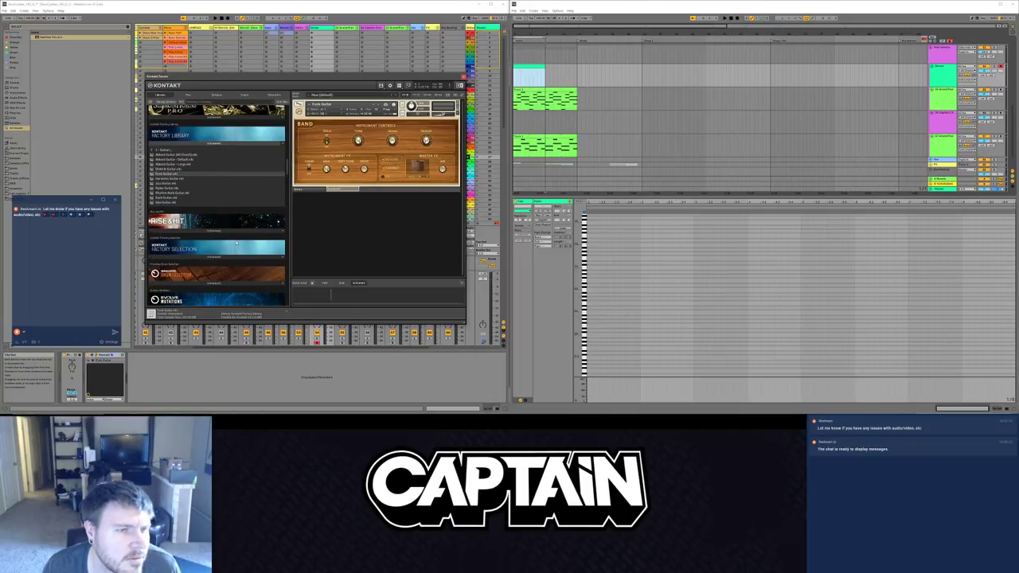
pyautogui.click(229, 257)
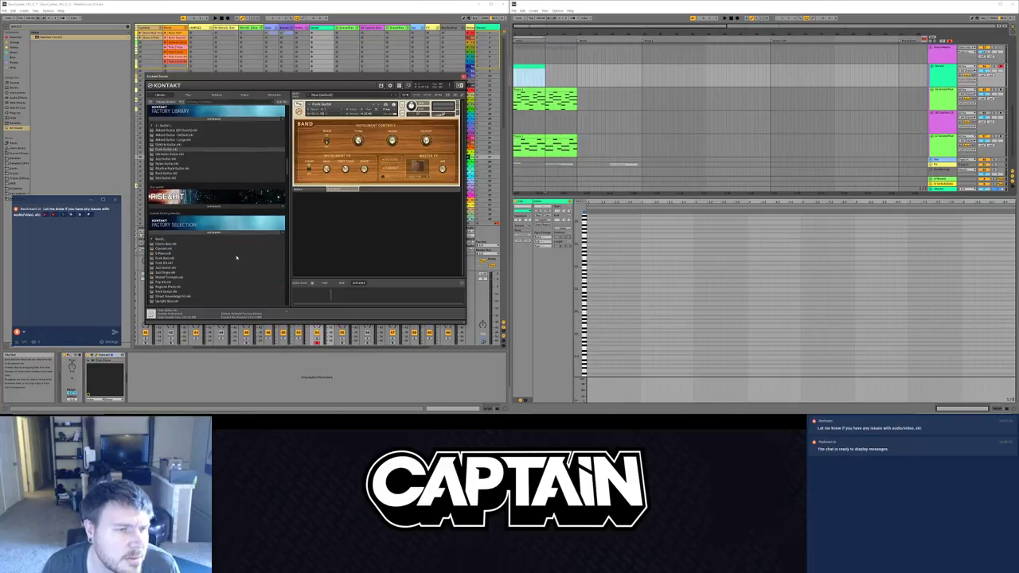
pyautogui.scroll(-7, 236, 257)
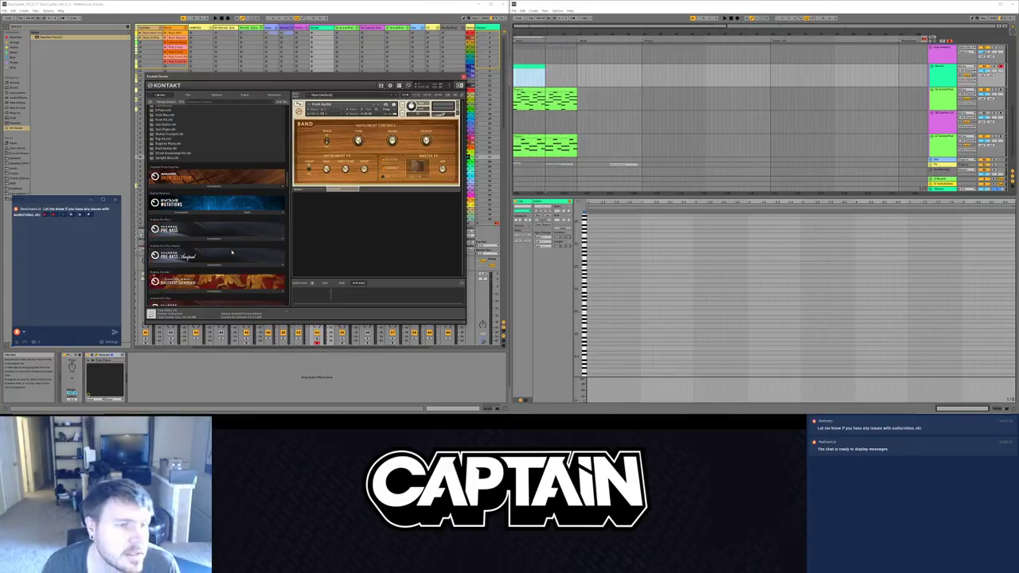
pyautogui.scroll(-2, 232, 251)
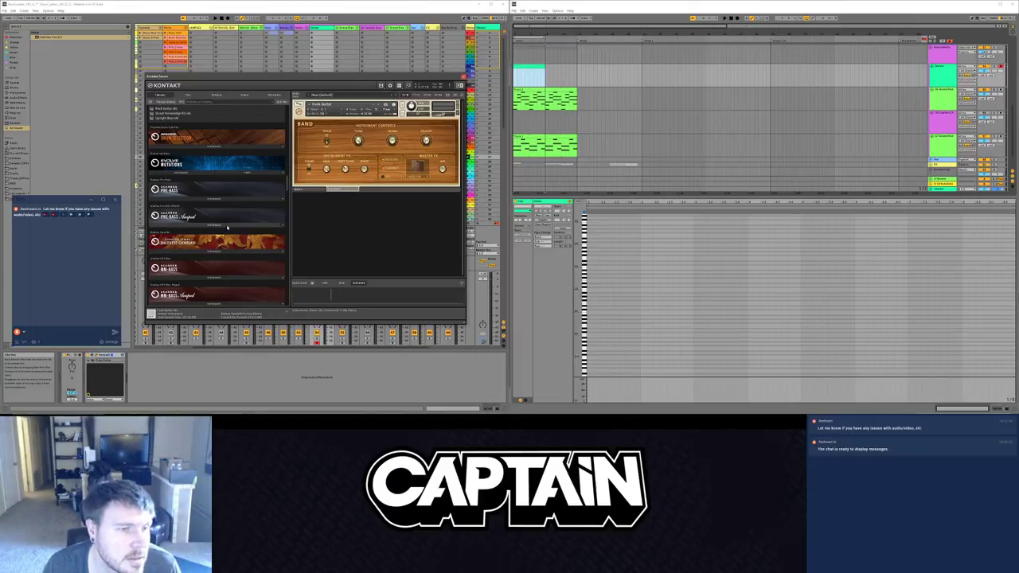
pyautogui.scroll(-1, 227, 227)
pyautogui.scroll(-1, 227, 227)
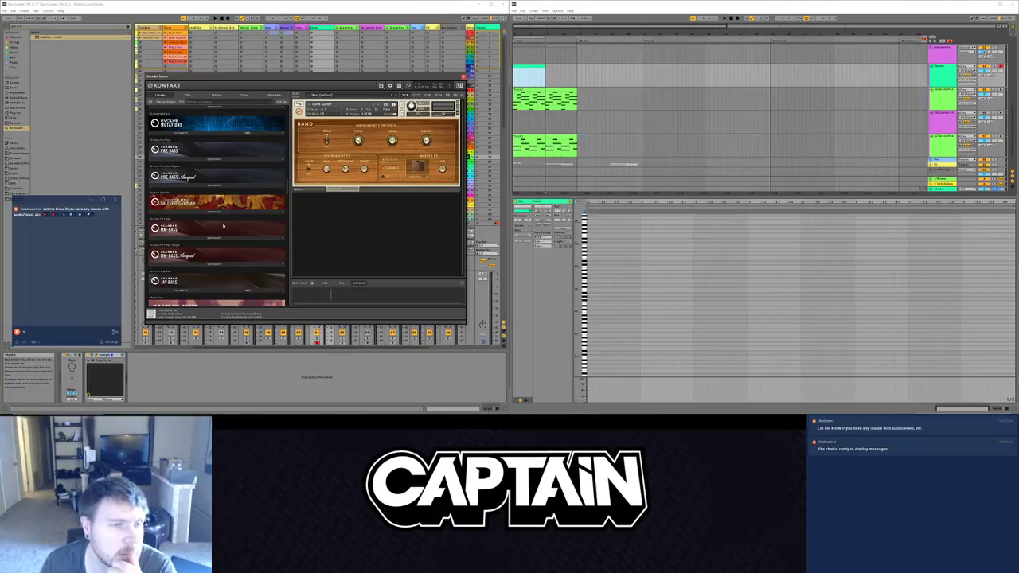
pyautogui.scroll(-3, 227, 227)
pyautogui.scroll(-5, 223, 227)
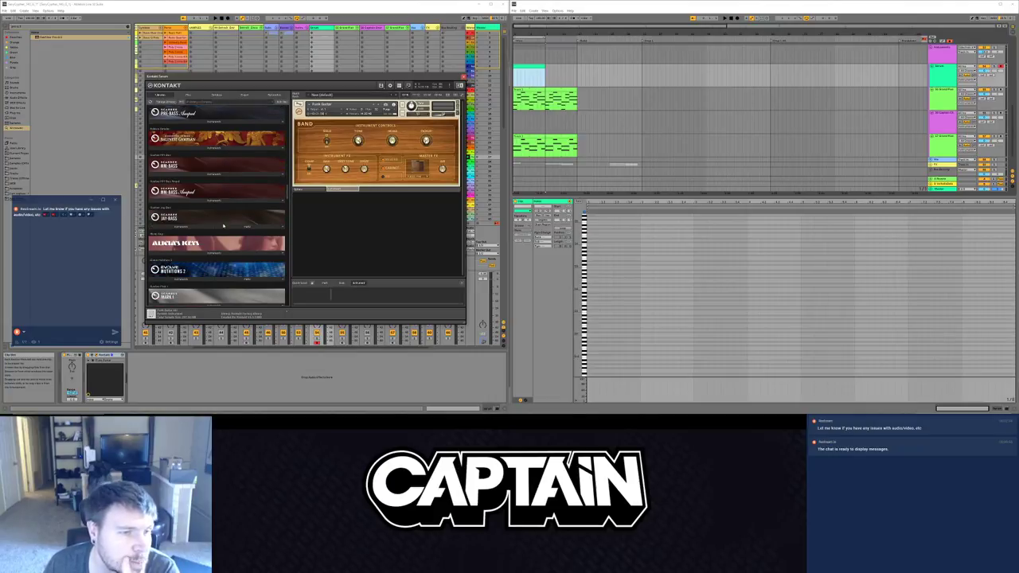
pyautogui.scroll(-3, 223, 228)
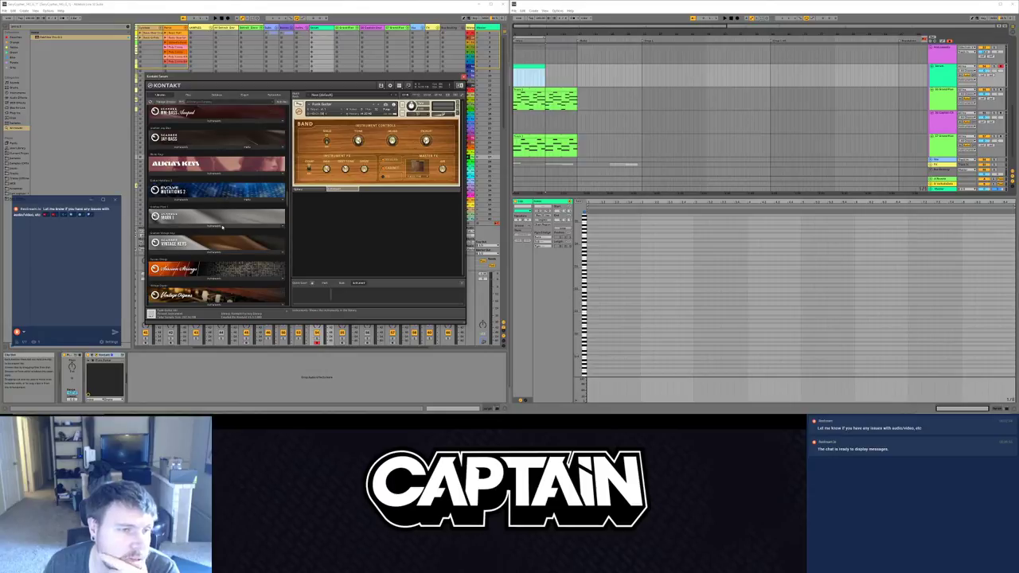
pyautogui.scroll(-1, 222, 229)
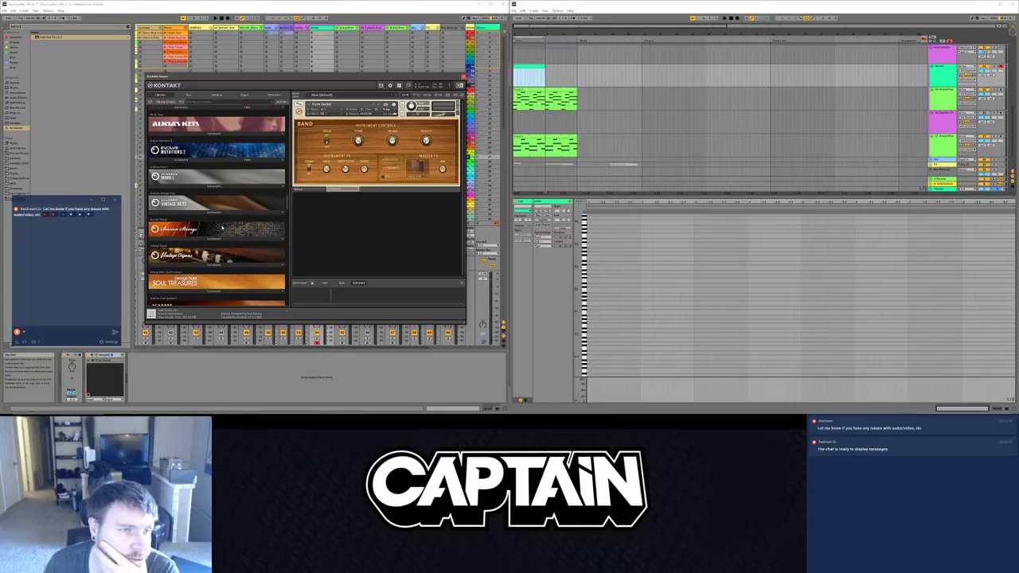
pyautogui.scroll(-1, 222, 228)
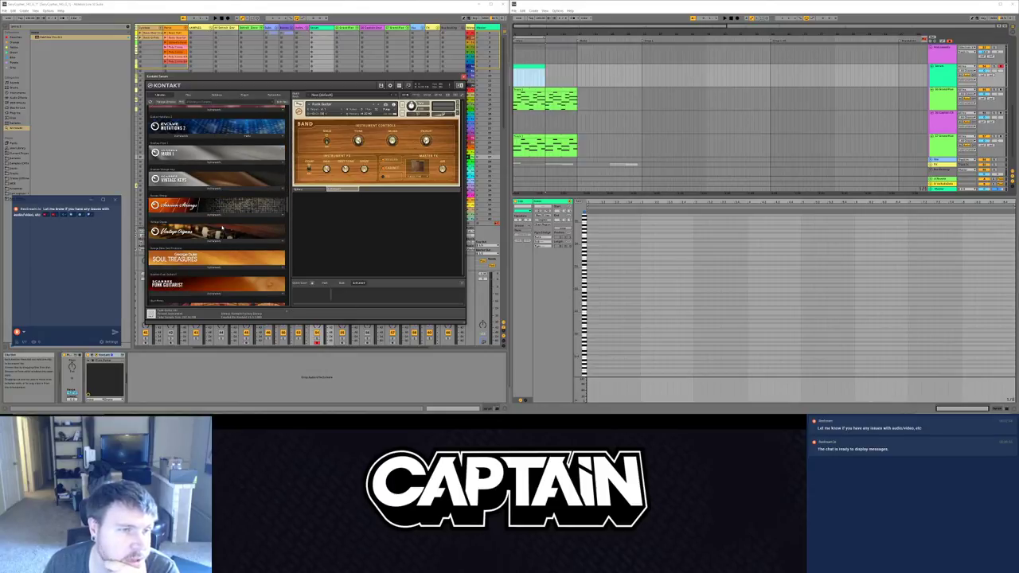
pyautogui.scroll(-1, 235, 235)
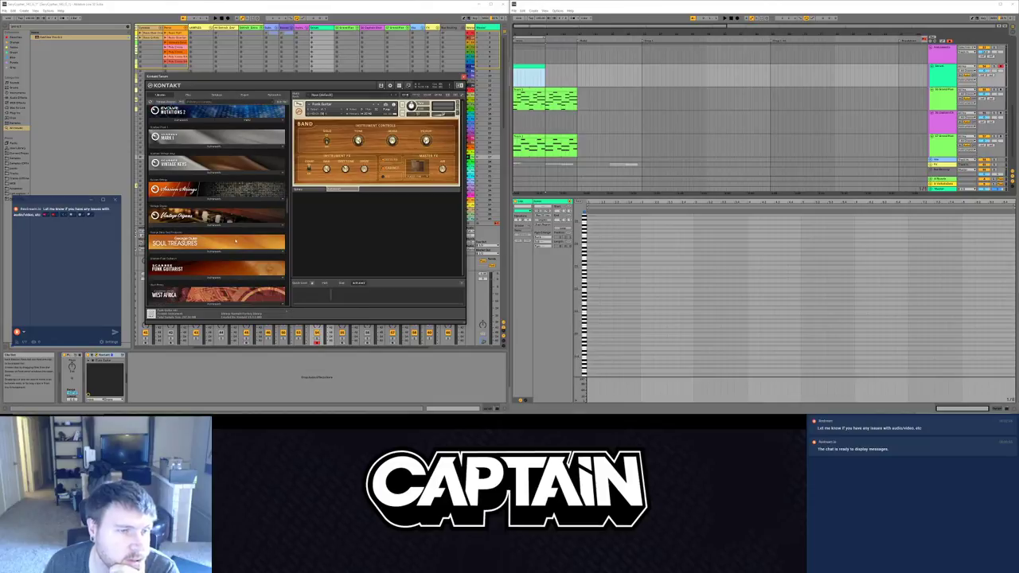
pyautogui.scroll(-1, 236, 244)
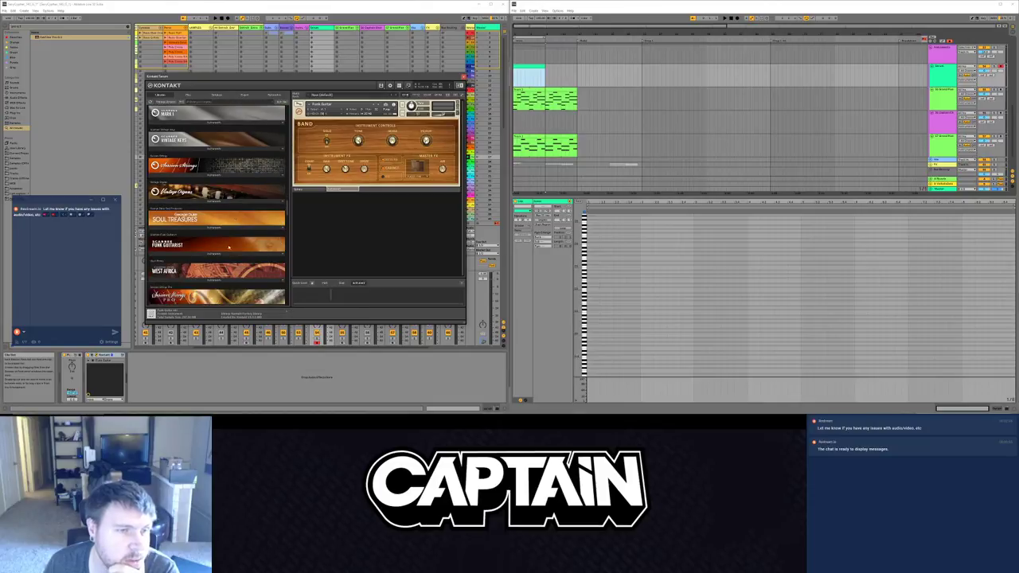
# Step: Replace Funk Guitar with Scarbee Funk Guitarist and remove that instrument from the rack without saving its changes
pyautogui.click(219, 254)
pyautogui.scroll(-2, 176, 239)
pyautogui.moveTo(203, 220); pyautogui.dragTo(517, 230)
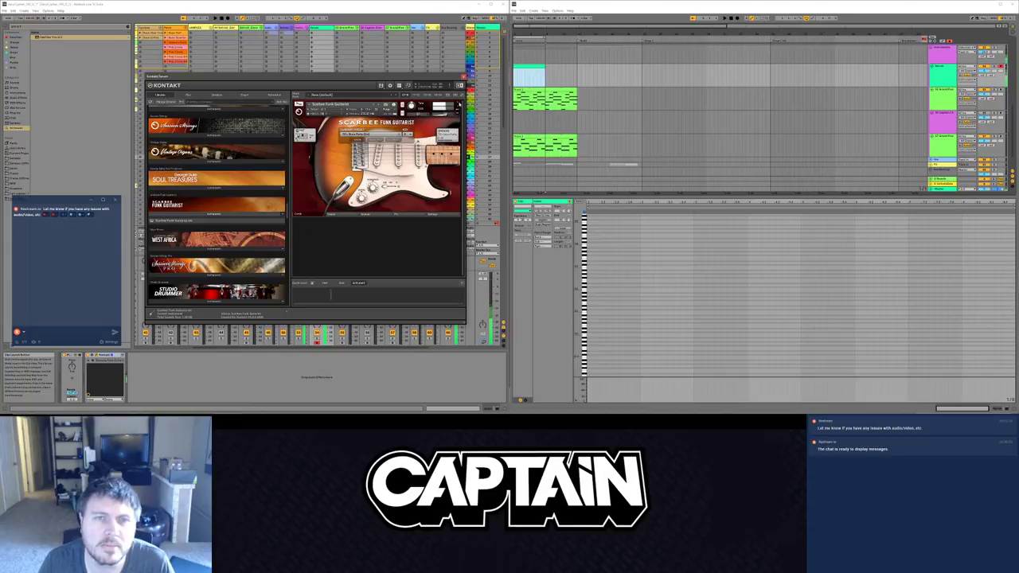
pyautogui.click(458, 104)
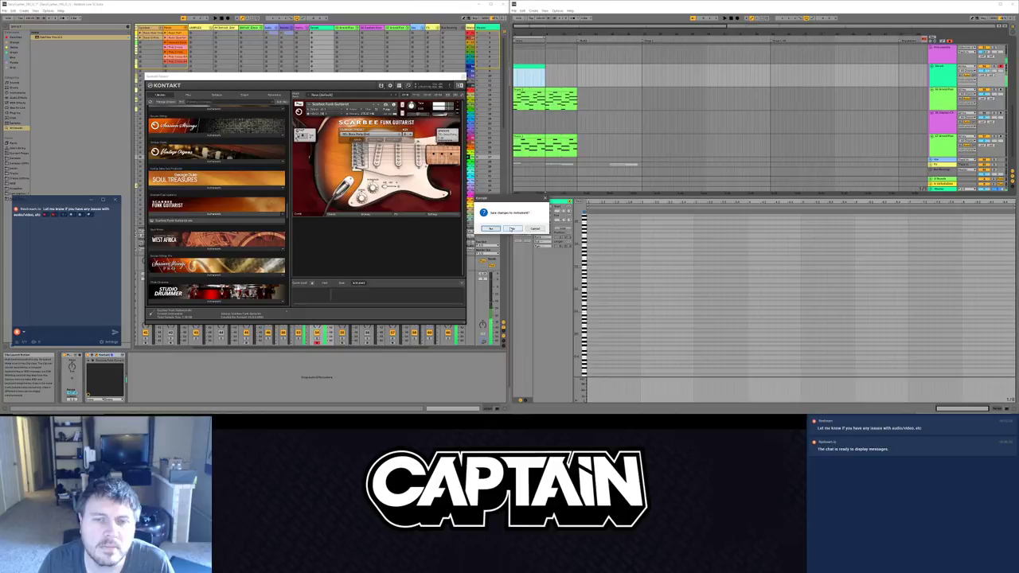
pyautogui.click(511, 228)
# Step: Look through the remaining Kontakt libraries for a fitting guitar instrument, return to the start of the list and close the plug-in window
pyautogui.scroll(-3, 236, 262)
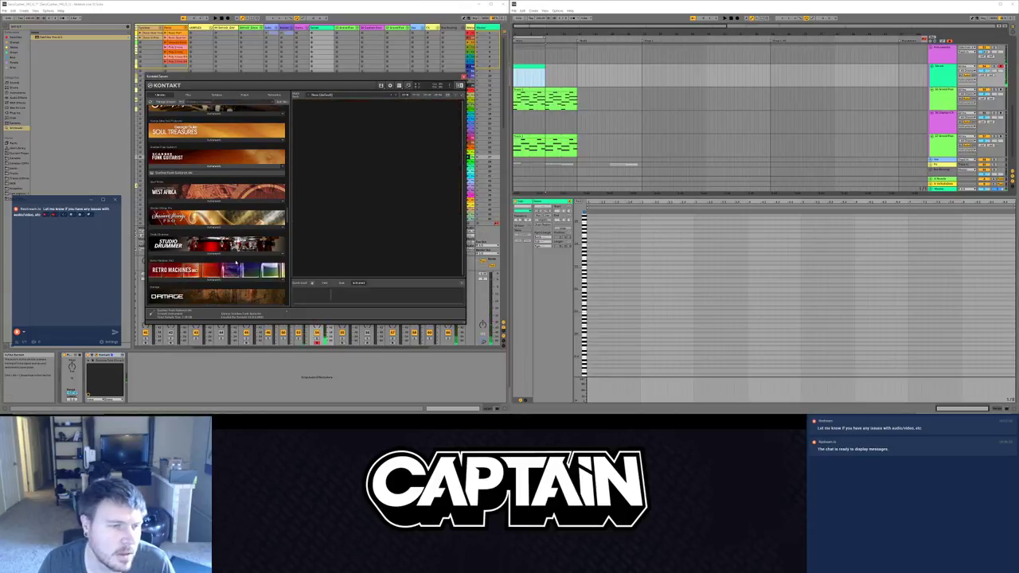
pyautogui.scroll(-4, 236, 263)
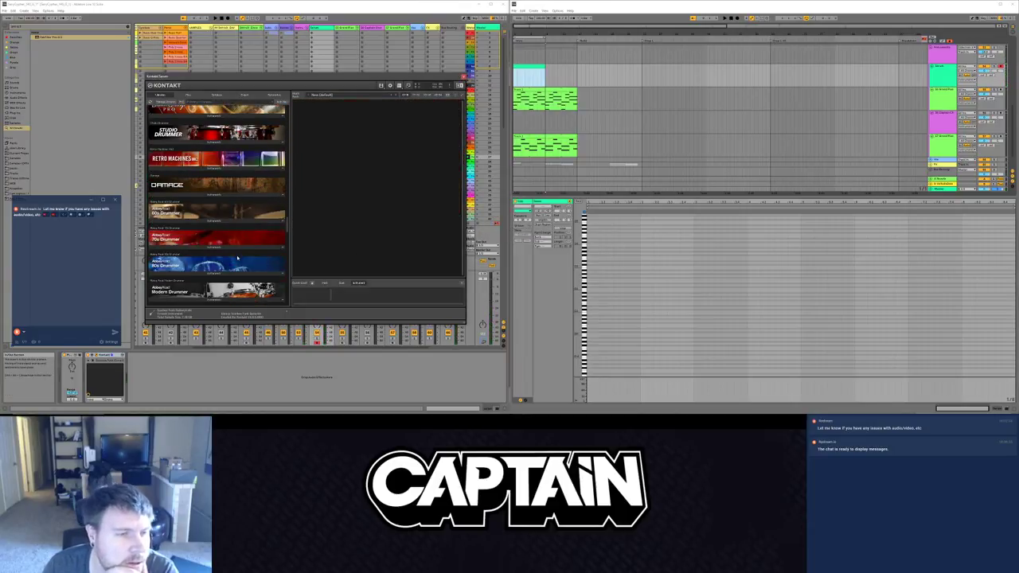
pyautogui.scroll(-1, 237, 258)
pyautogui.scroll(-3, 217, 206)
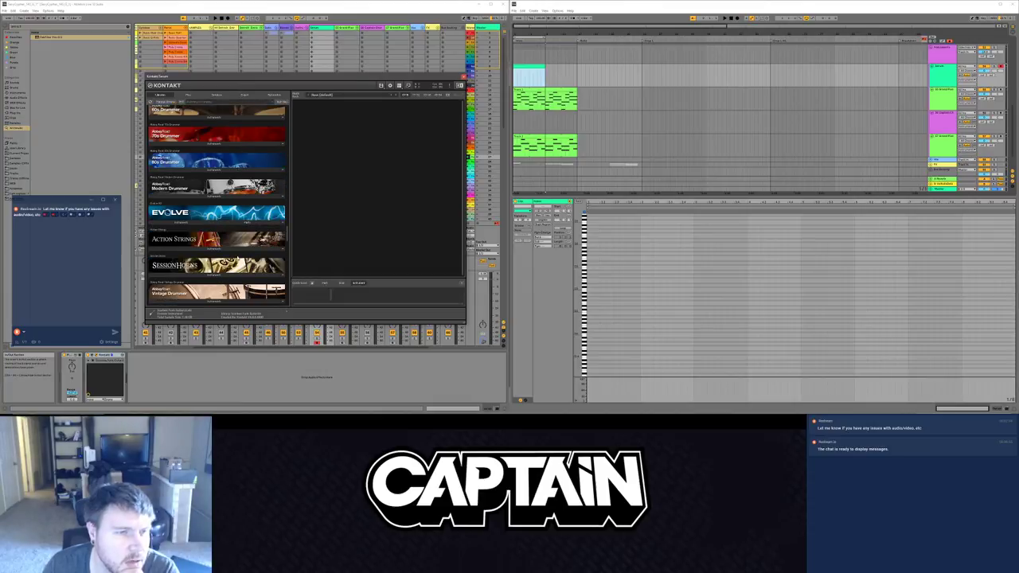
pyautogui.scroll(-5, 238, 258)
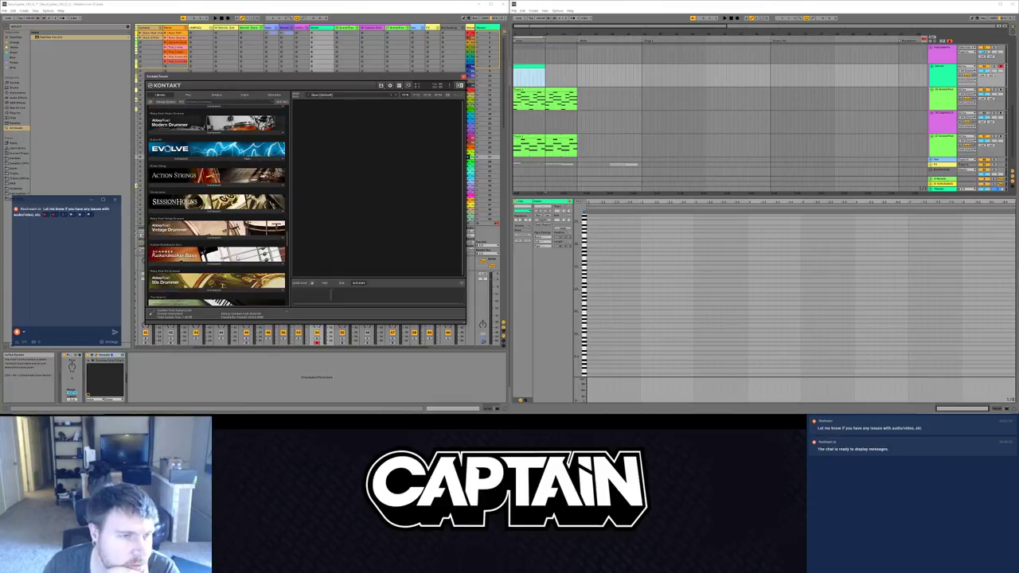
pyautogui.scroll(-7, 238, 258)
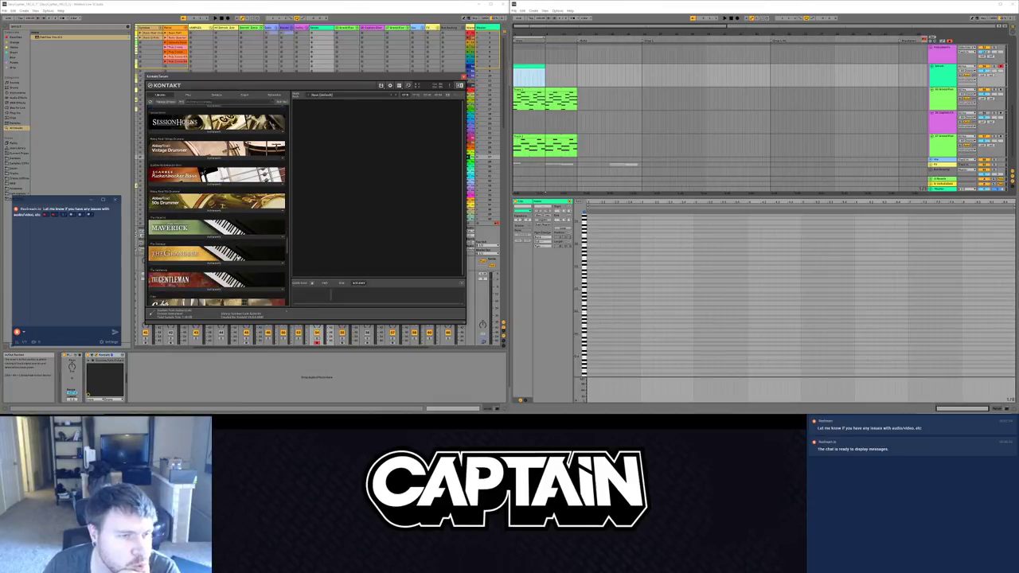
pyautogui.scroll(-5, 238, 258)
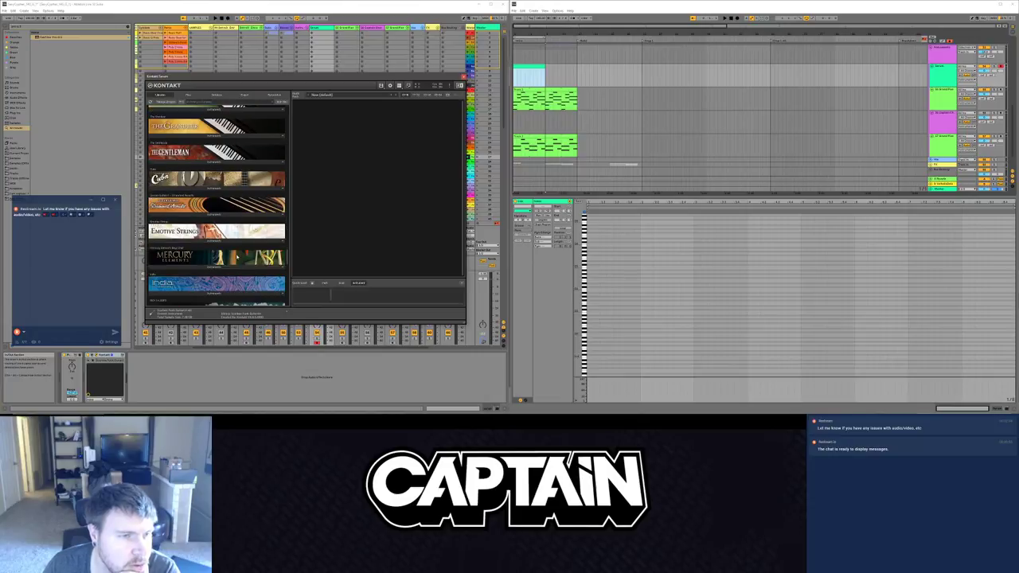
pyautogui.scroll(-5, 237, 257)
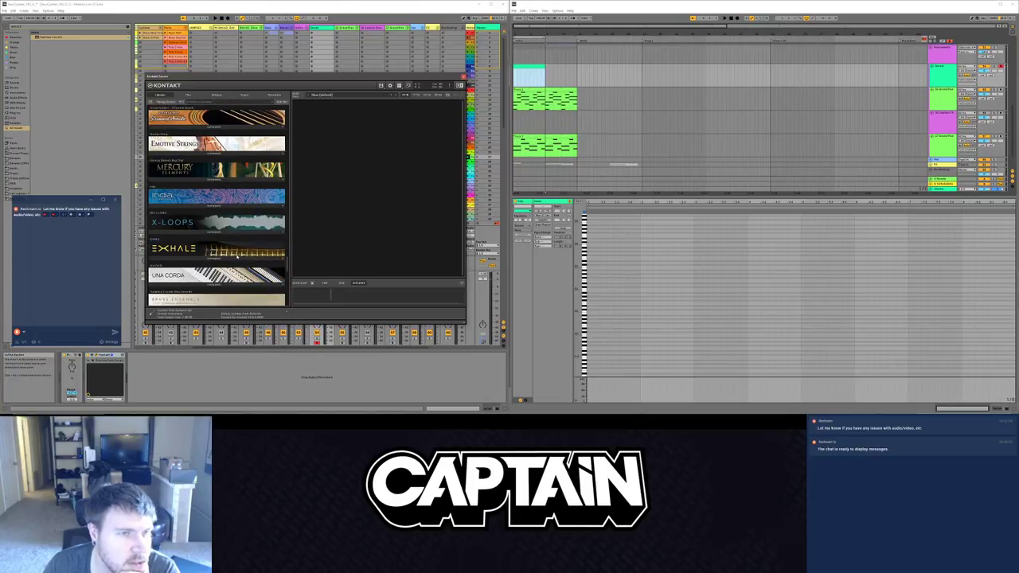
pyautogui.scroll(-5, 236, 257)
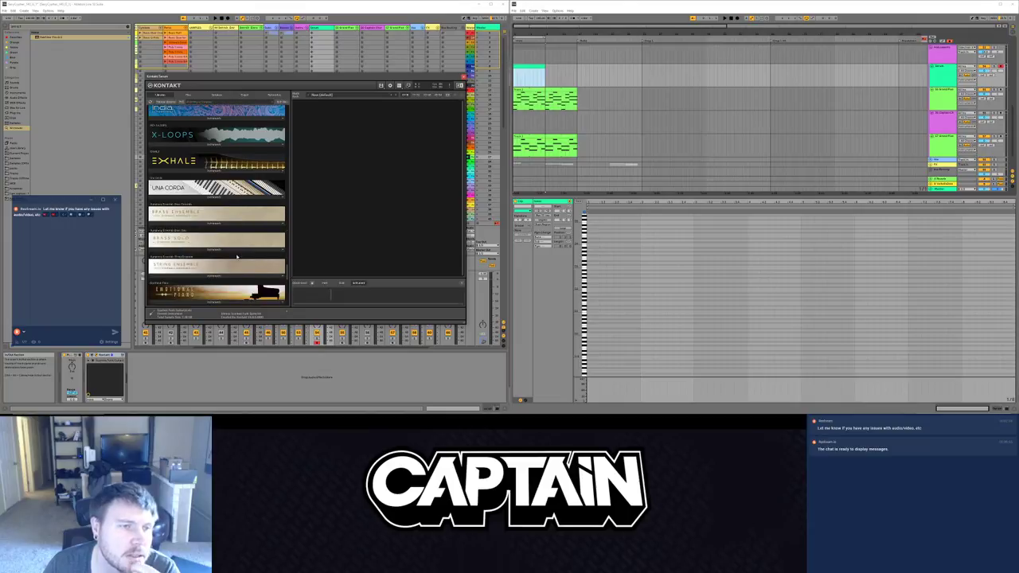
pyautogui.scroll(-5, 236, 256)
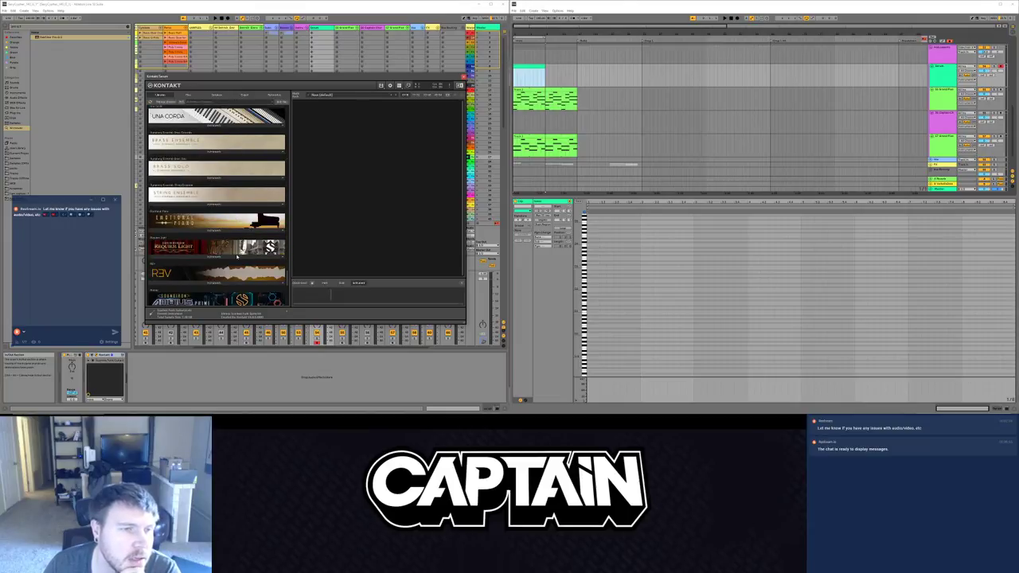
pyautogui.scroll(-4, 236, 256)
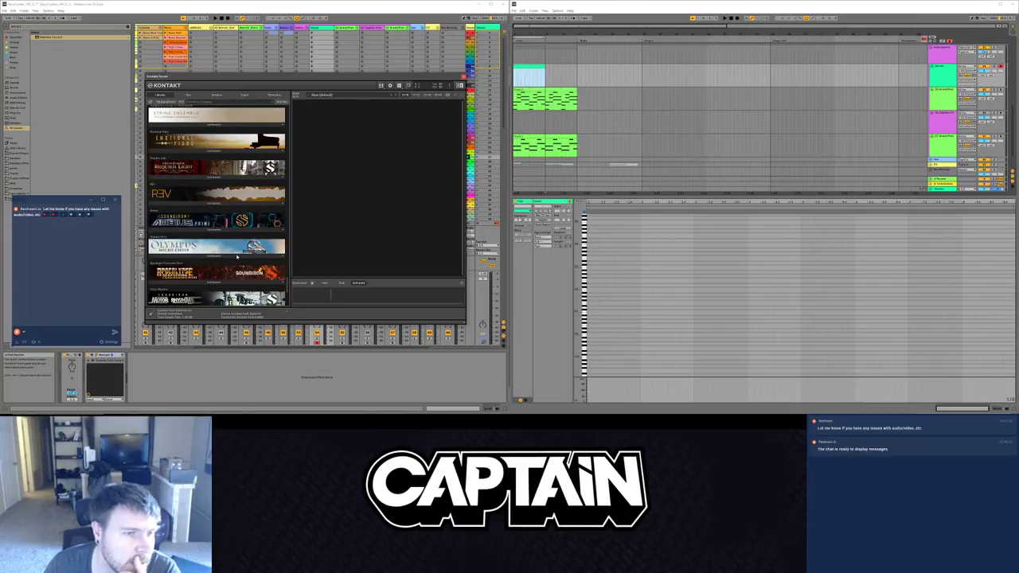
pyautogui.scroll(-3, 237, 257)
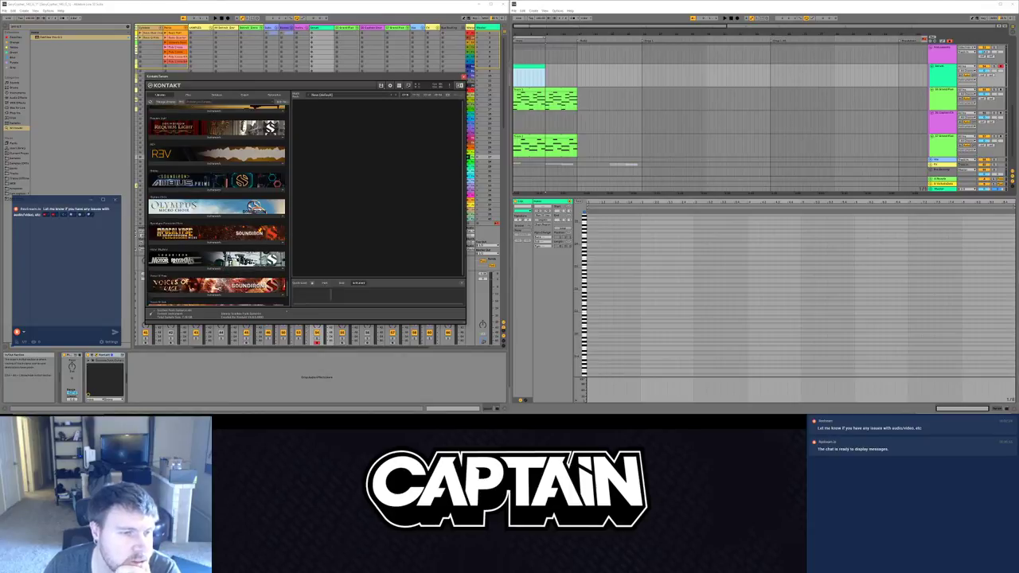
pyautogui.scroll(3, 236, 256)
pyautogui.scroll(-5, 236, 253)
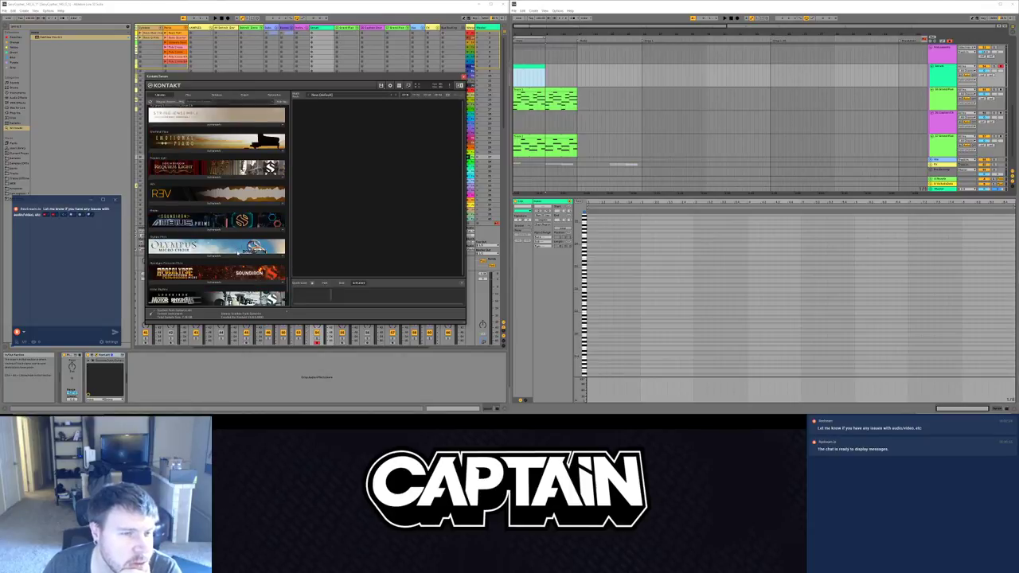
pyautogui.scroll(-5, 236, 253)
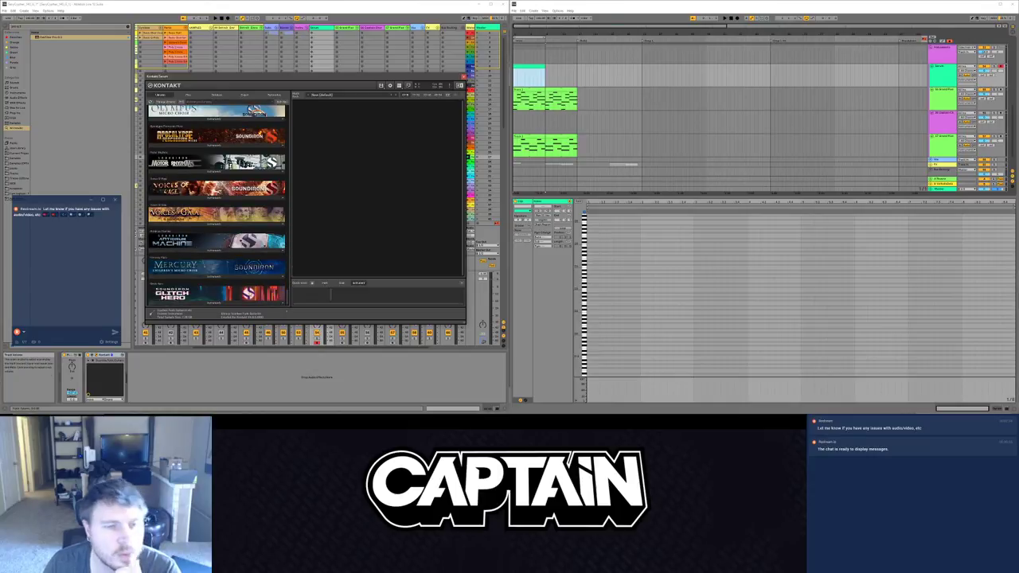
pyautogui.moveTo(285, 298); pyautogui.dragTo(288, 108)
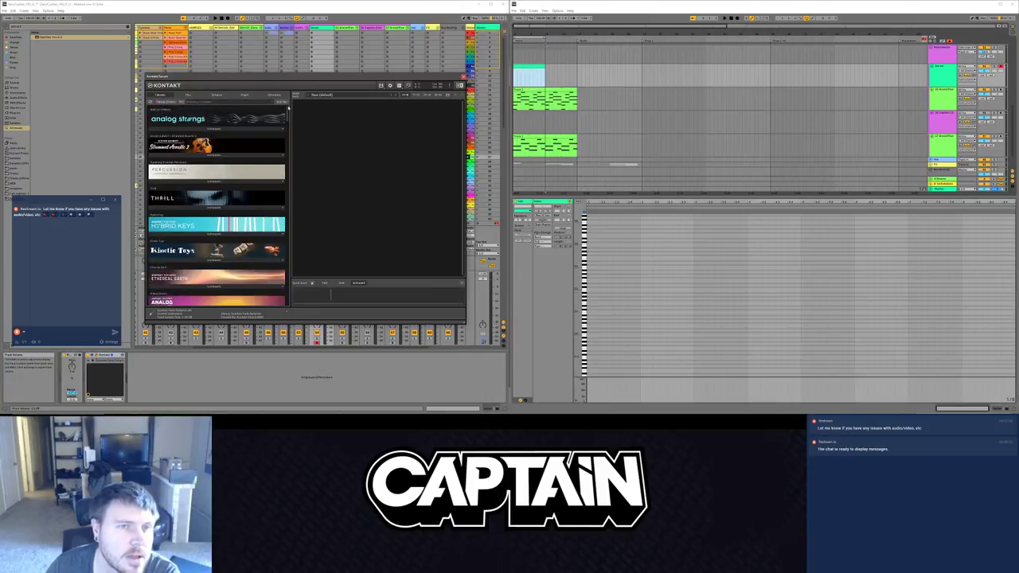
pyautogui.click(463, 76)
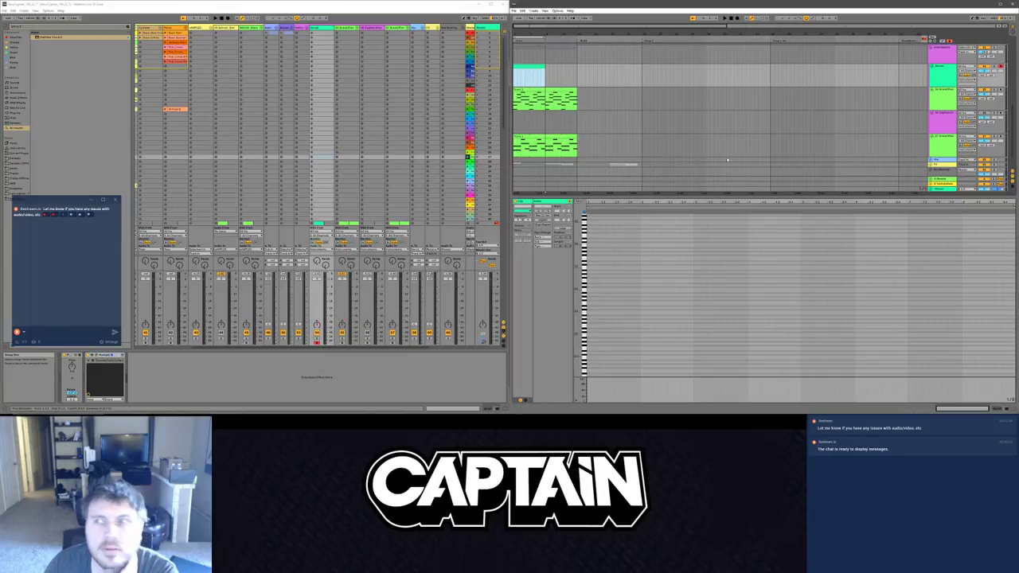
# Step: Load the bx_tuner device after Kontakt on the instrument track, close its window and delete the device
pyautogui.click(646, 150)
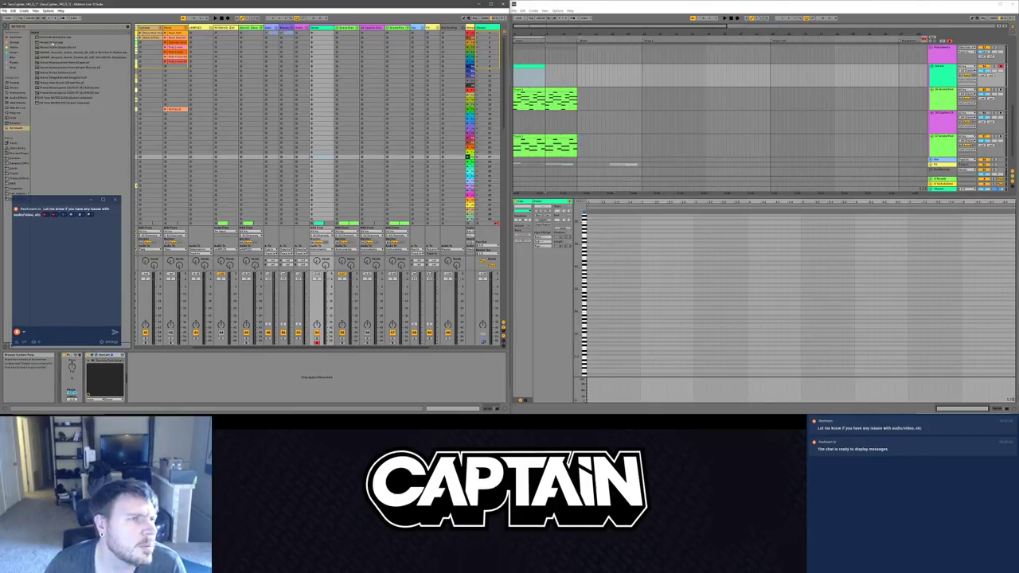
pyautogui.click(62, 97)
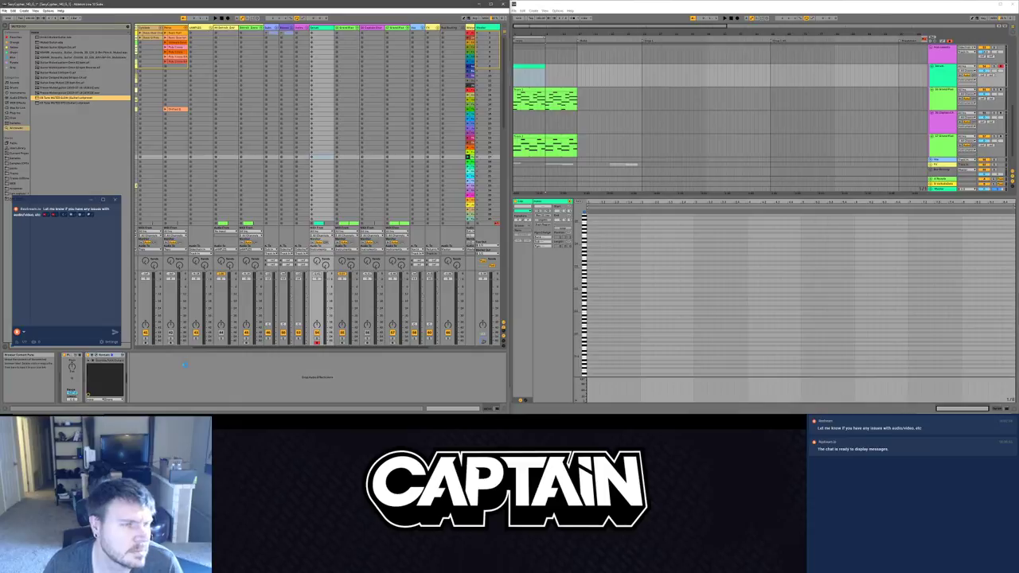
pyautogui.moveTo(184, 364); pyautogui.dragTo(185, 366)
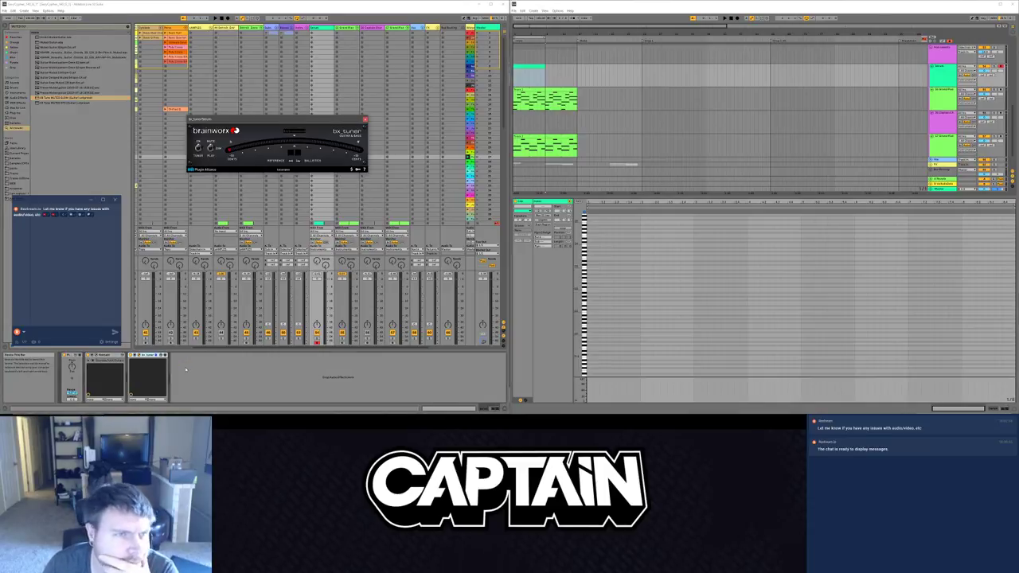
pyautogui.click(148, 356)
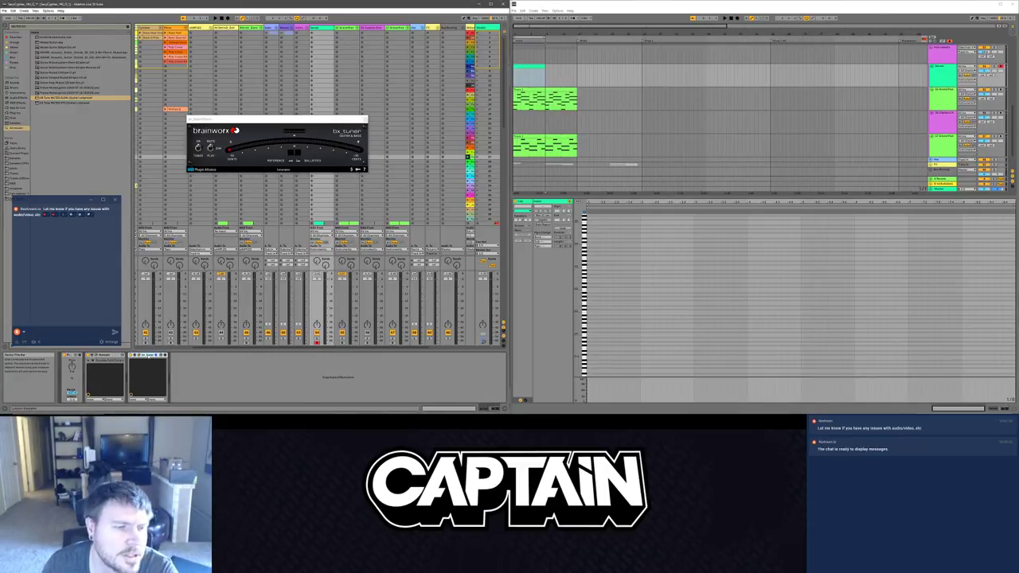
pyautogui.click(166, 358)
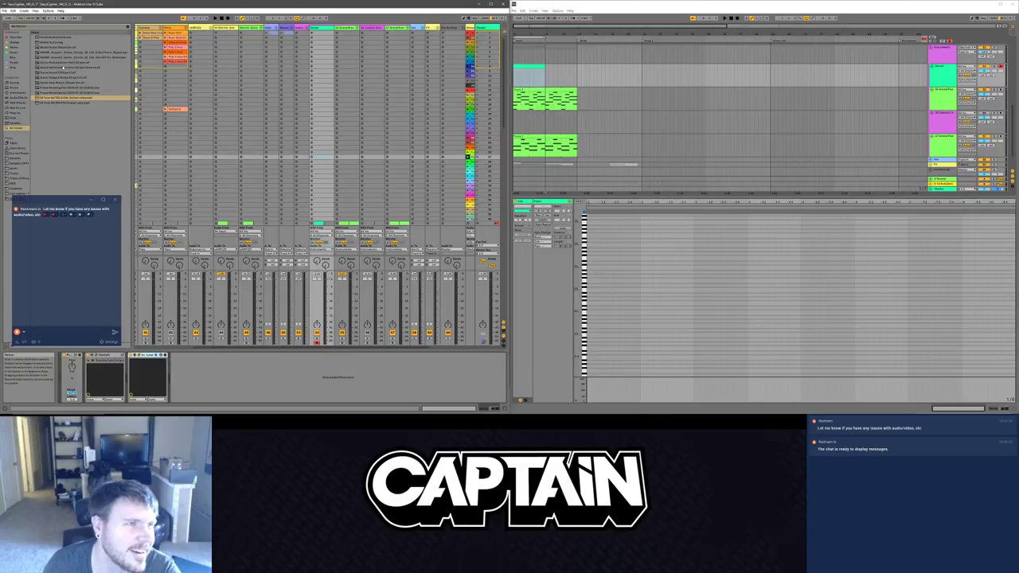
pyautogui.press('Delete')
# Step: Load the first muted guitar preset from the browser results onto the instrument track in place of Kontakt
pyautogui.click(48, 42)
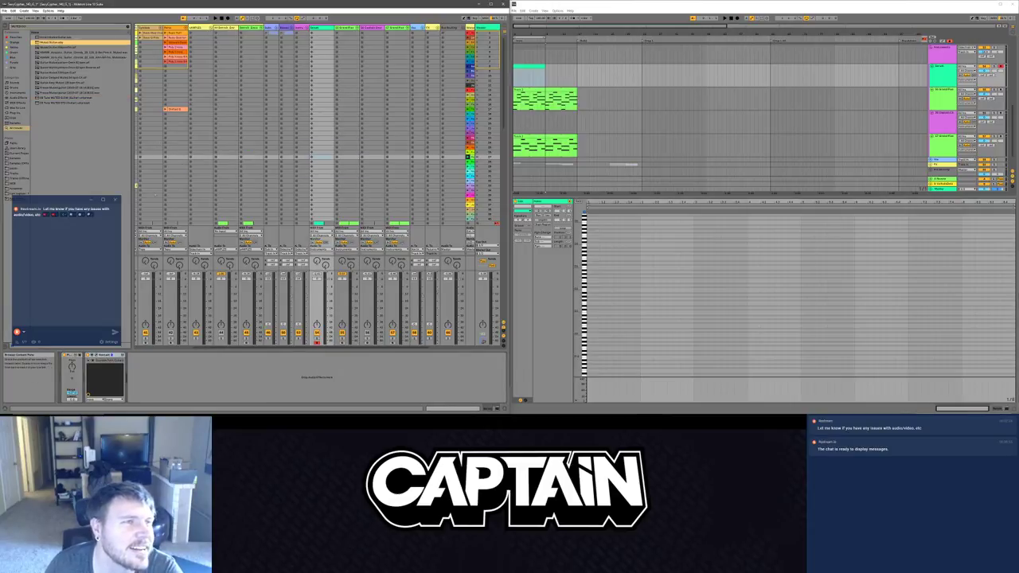
pyautogui.click(57, 38)
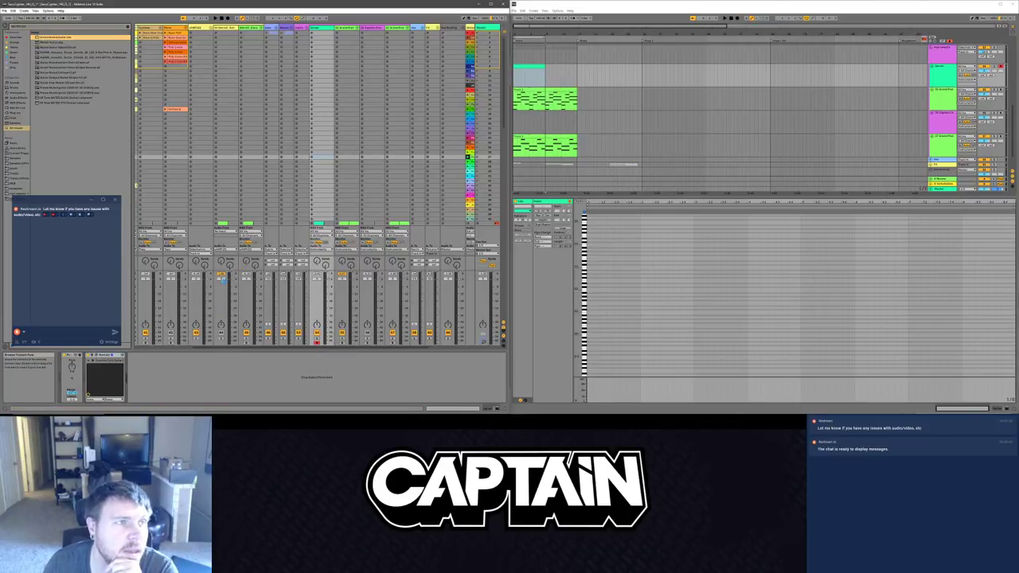
pyautogui.click(228, 316)
pyautogui.press('space')
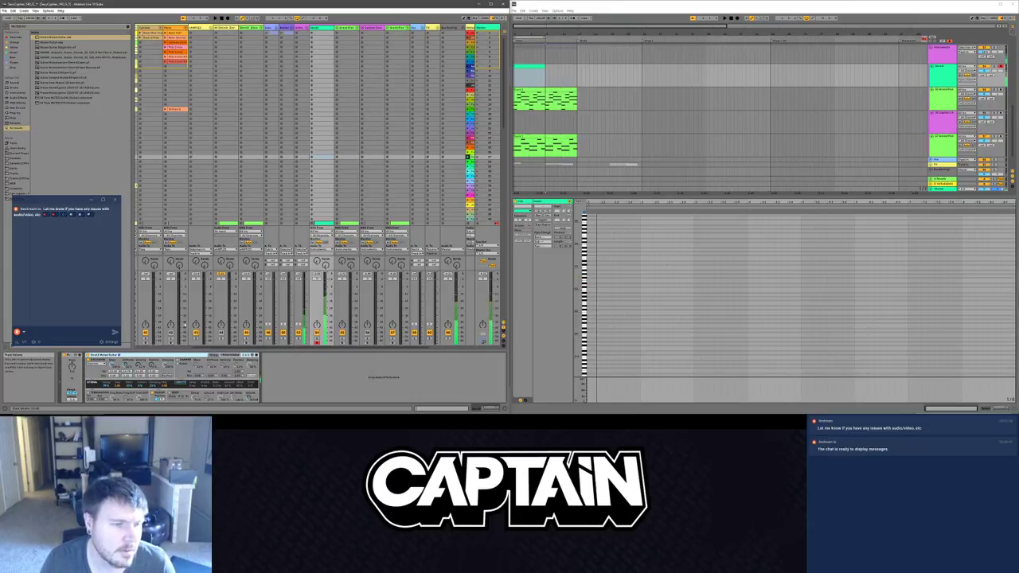
# Step: Replace the loaded preset with the Muted Guitar rack and inspect its chains, including the last chain's sampler controls
pyautogui.doubleClick(52, 42)
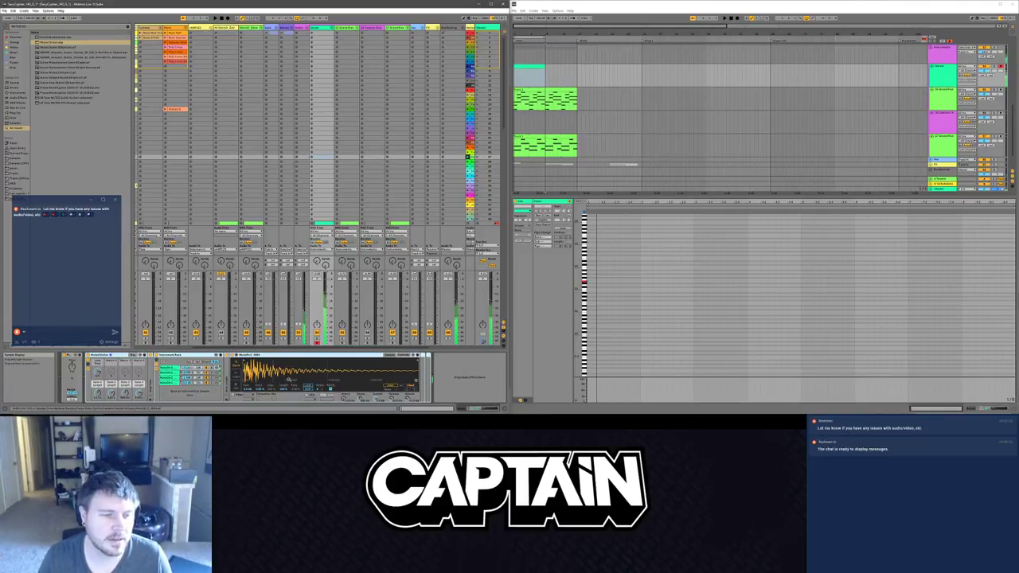
pyautogui.click(98, 371)
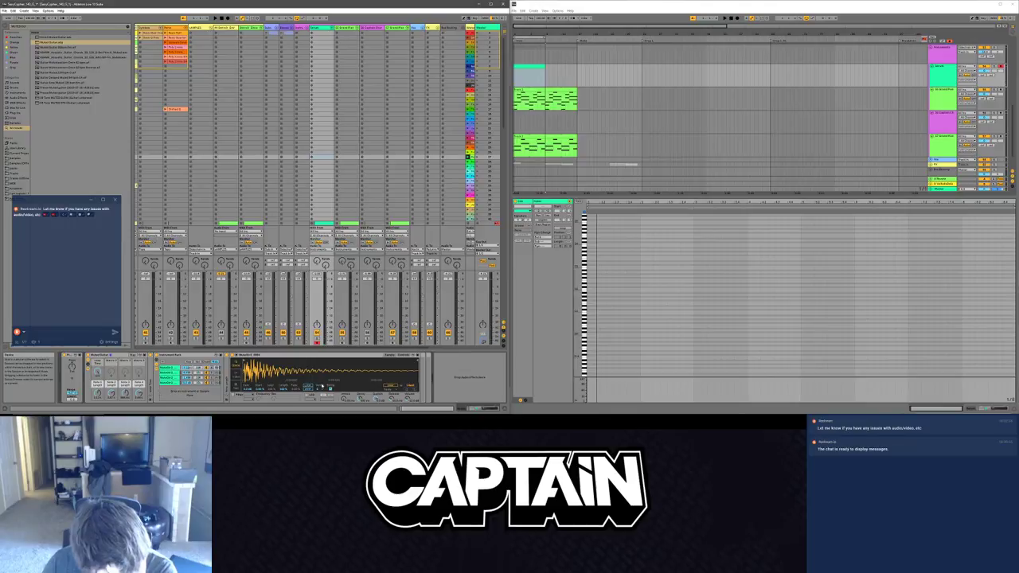
pyautogui.click(260, 356)
pyautogui.click(172, 373)
pyautogui.click(172, 378)
pyautogui.click(172, 383)
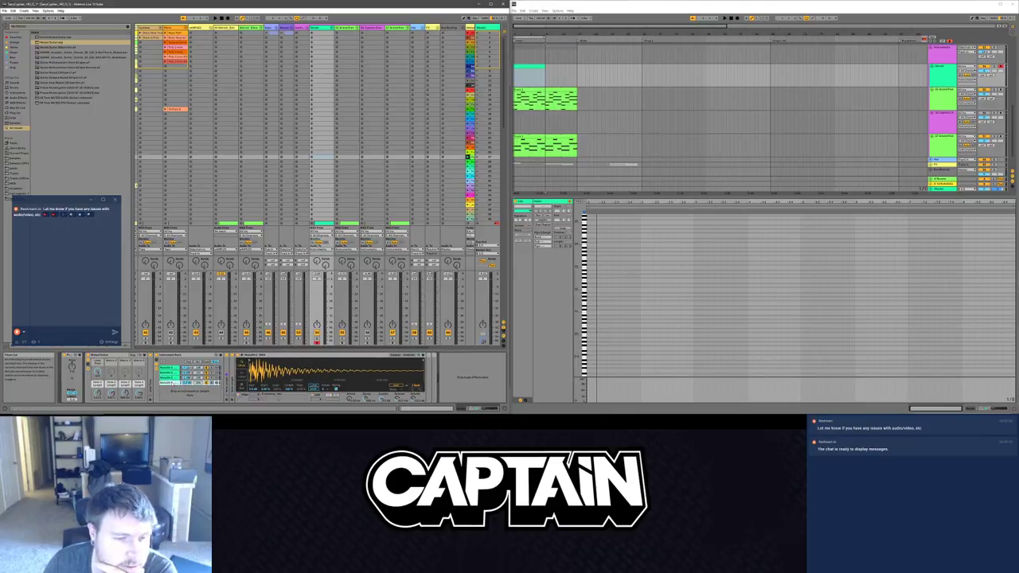
pyautogui.click(409, 355)
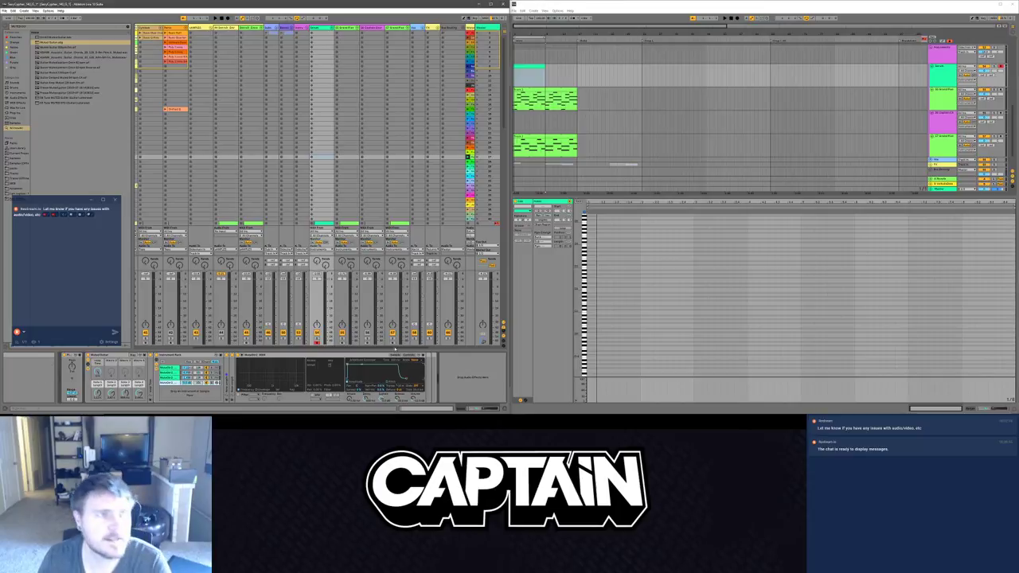
# Step: Switch to the web browser and search in a new tab for "free muted guitar vst"
pyautogui.hotkey('alt', 'Tab')
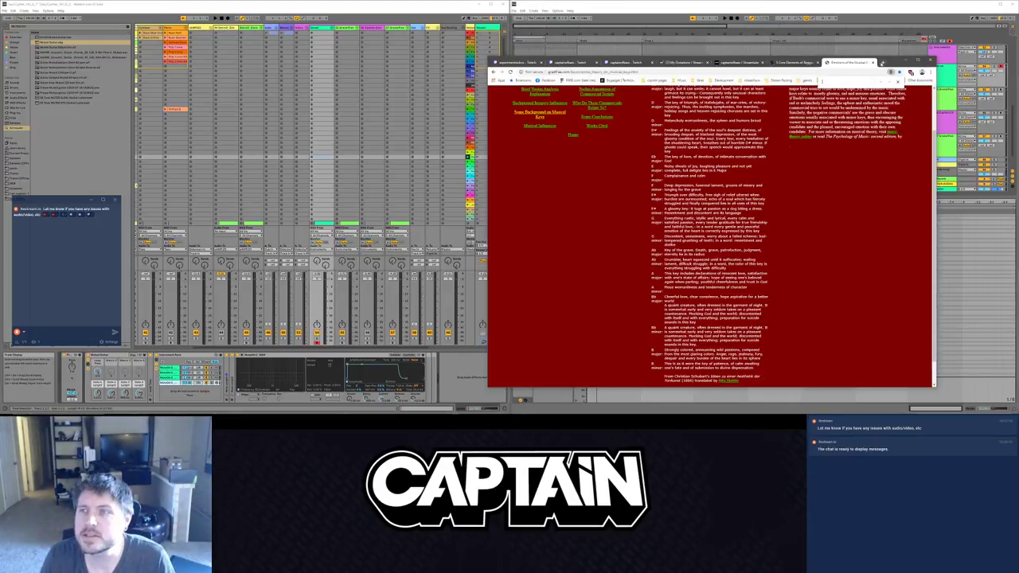
pyautogui.click(881, 62)
pyautogui.write('ffEE MUTED')
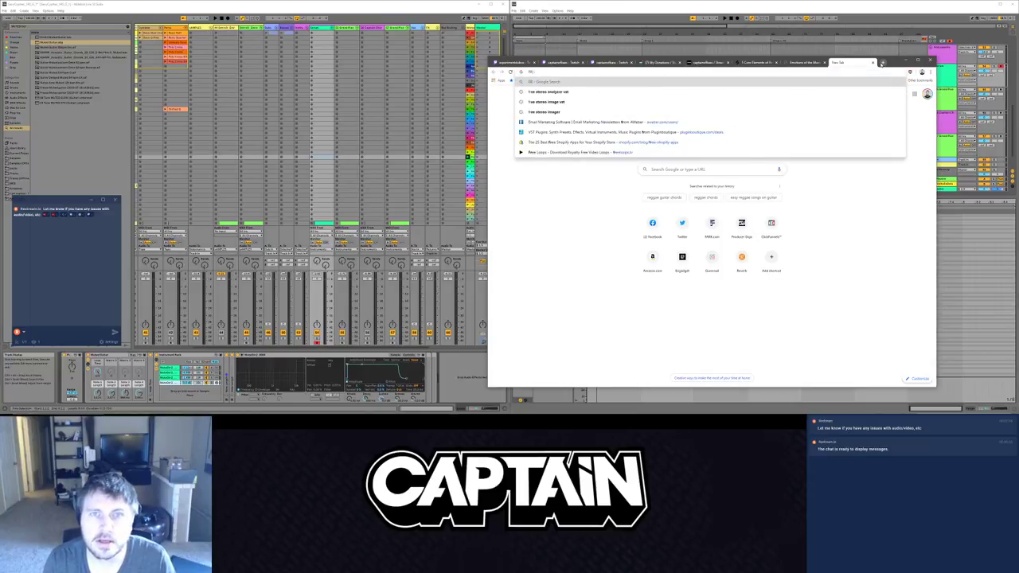
pyautogui.write(' GUI')
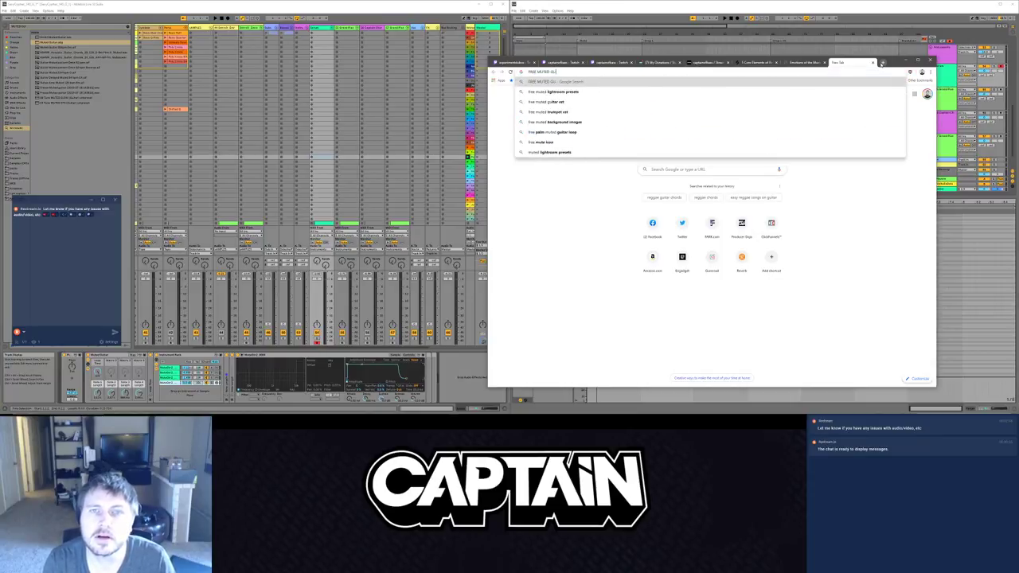
pyautogui.write('T')
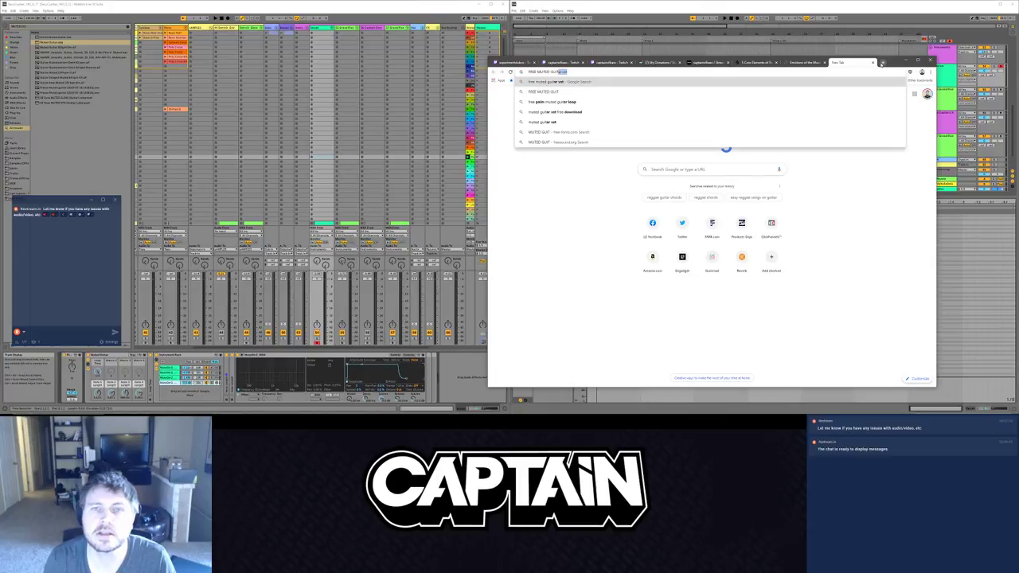
pyautogui.press('Return')
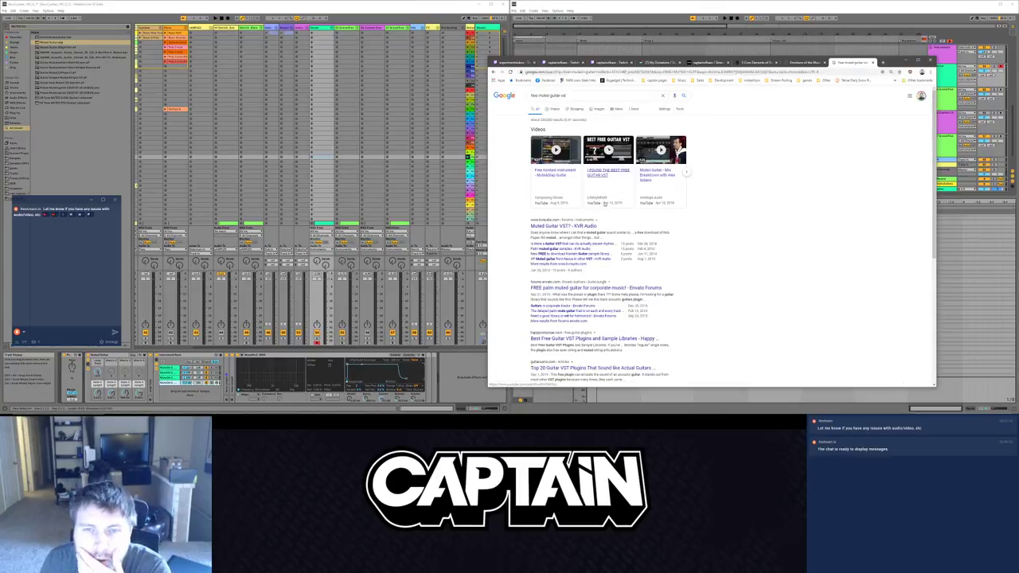
# Step: Open the KVR Audio forum thread "Muted Guitar VST?" and read its replies for plug-in recommendations
pyautogui.click(570, 228)
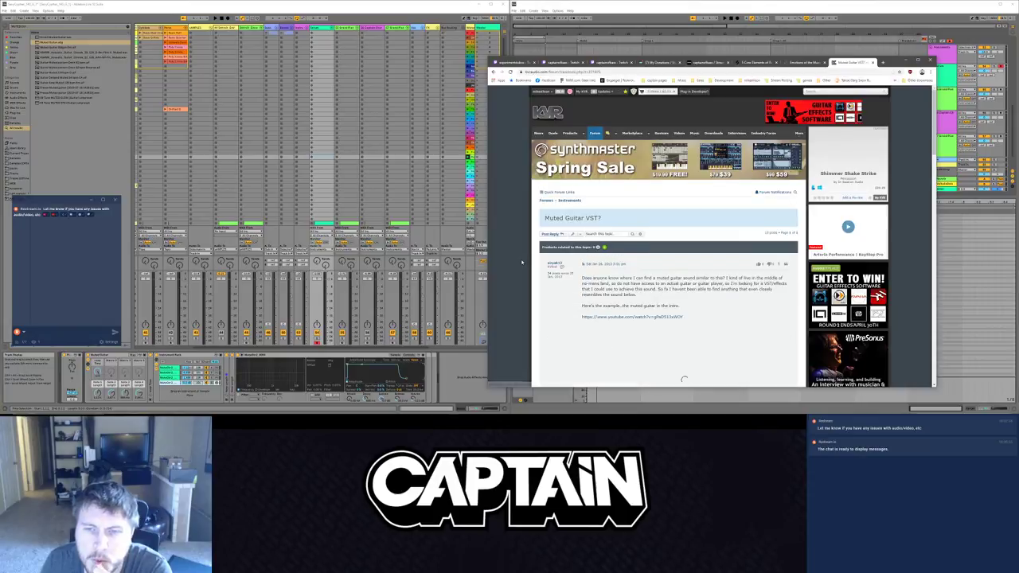
pyautogui.scroll(-3, 558, 267)
pyautogui.scroll(-1, 524, 257)
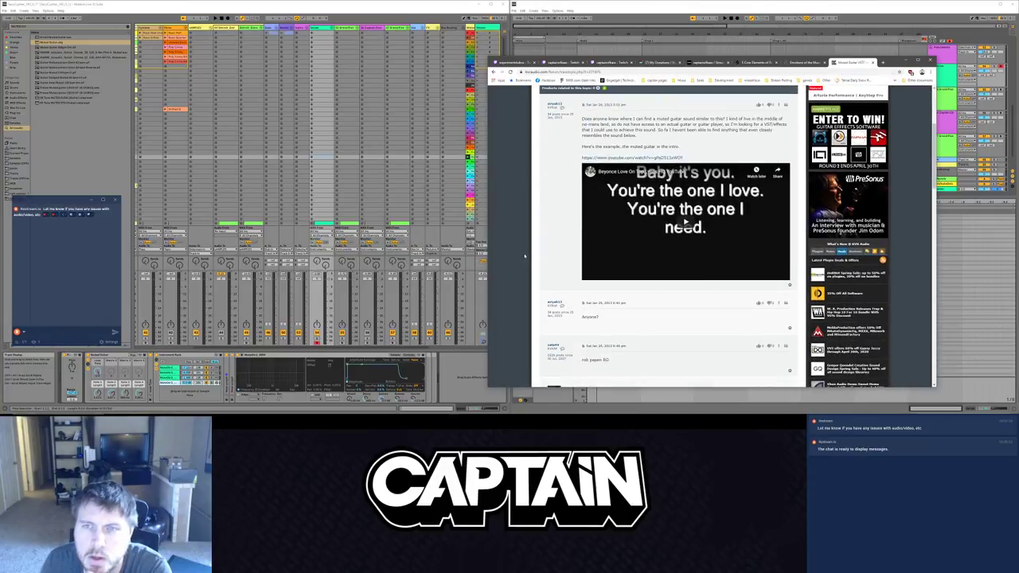
pyautogui.scroll(-6, 525, 253)
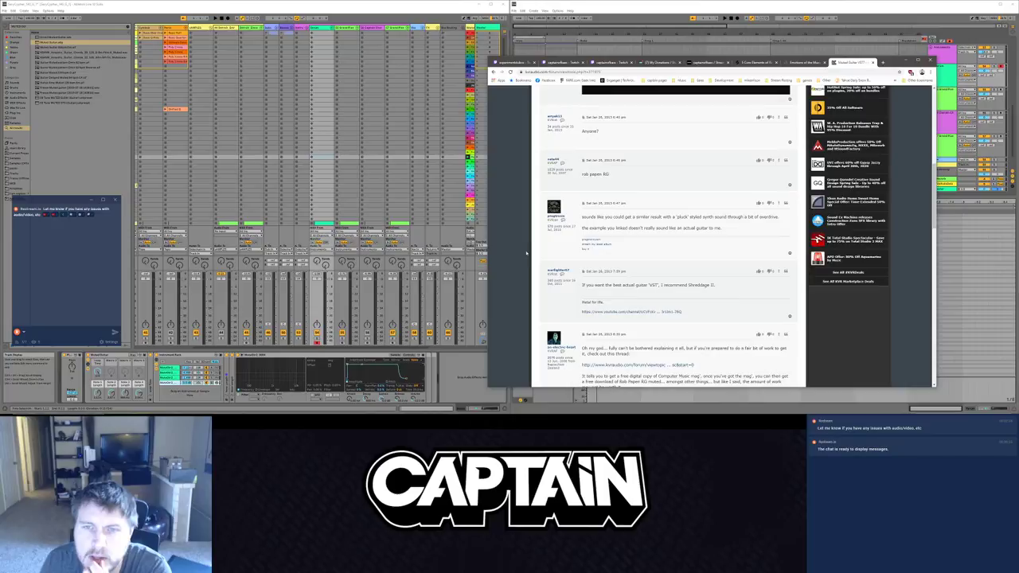
# Step: Finish reading the forum replies and search the web for "rg muted rob papen disable sequence"
pyautogui.scroll(-5, 526, 252)
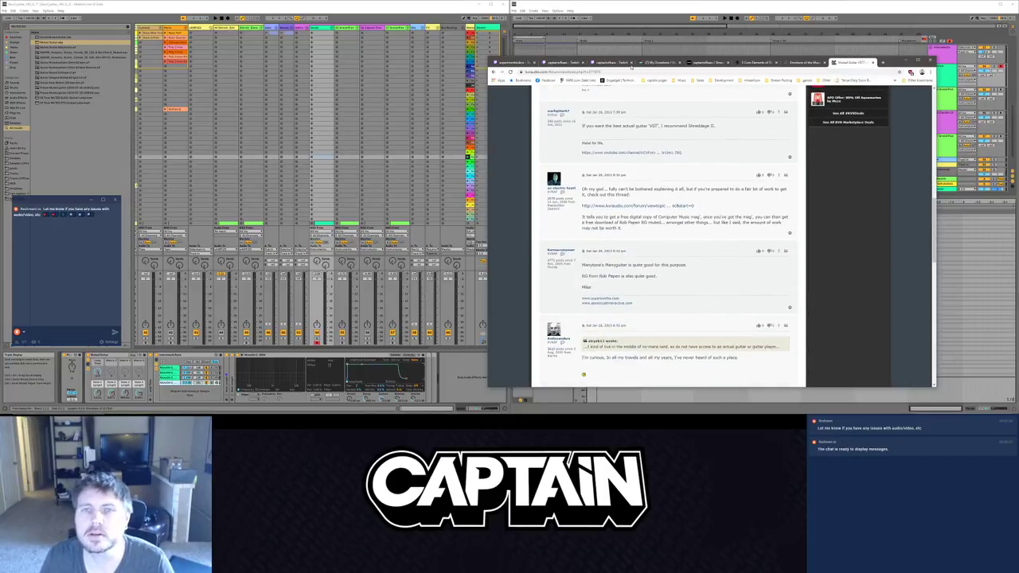
pyautogui.click(630, 70)
pyautogui.write('rg')
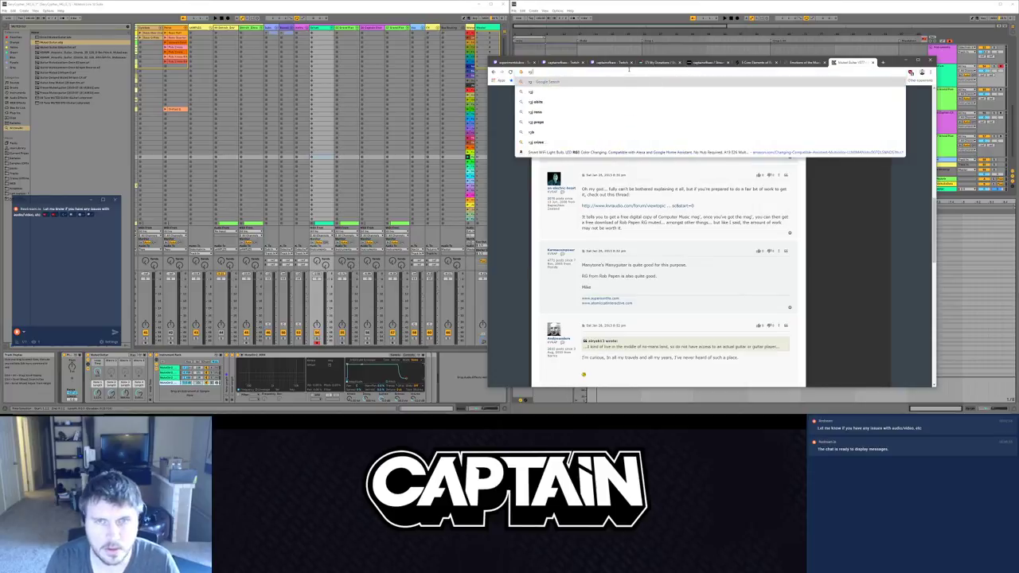
pyautogui.write(' muted')
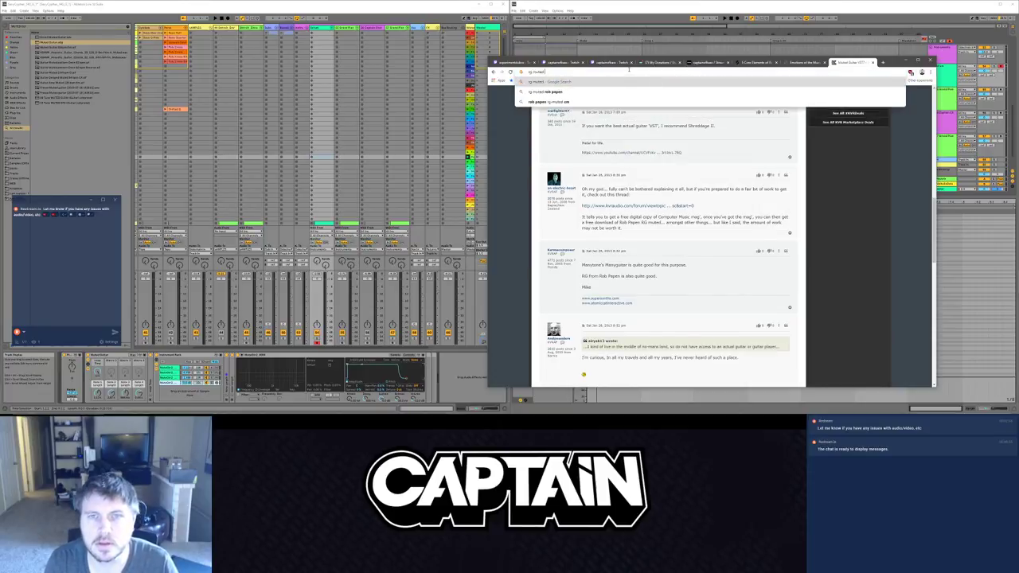
pyautogui.write(' rob papen')
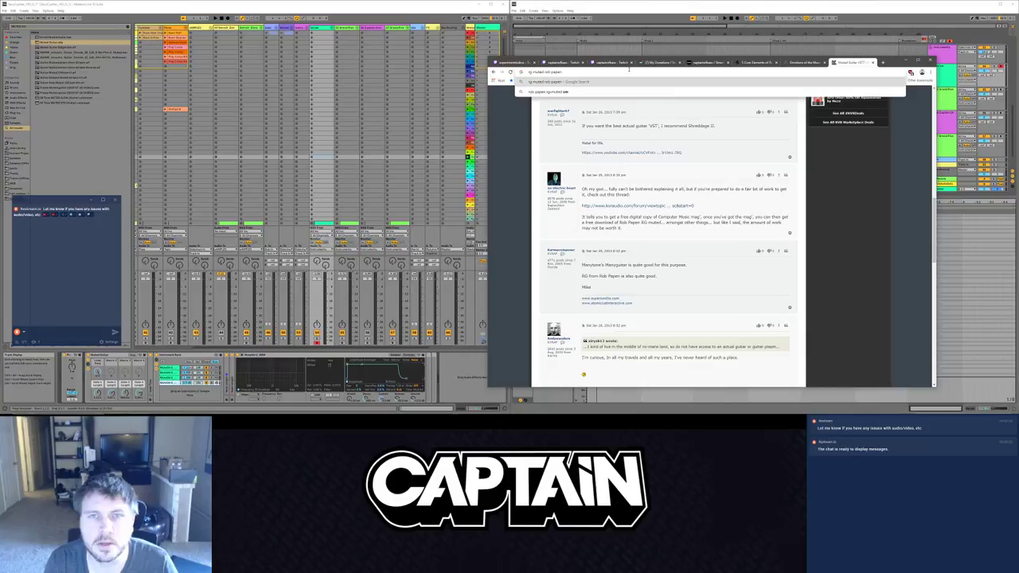
pyautogui.write(' disable')
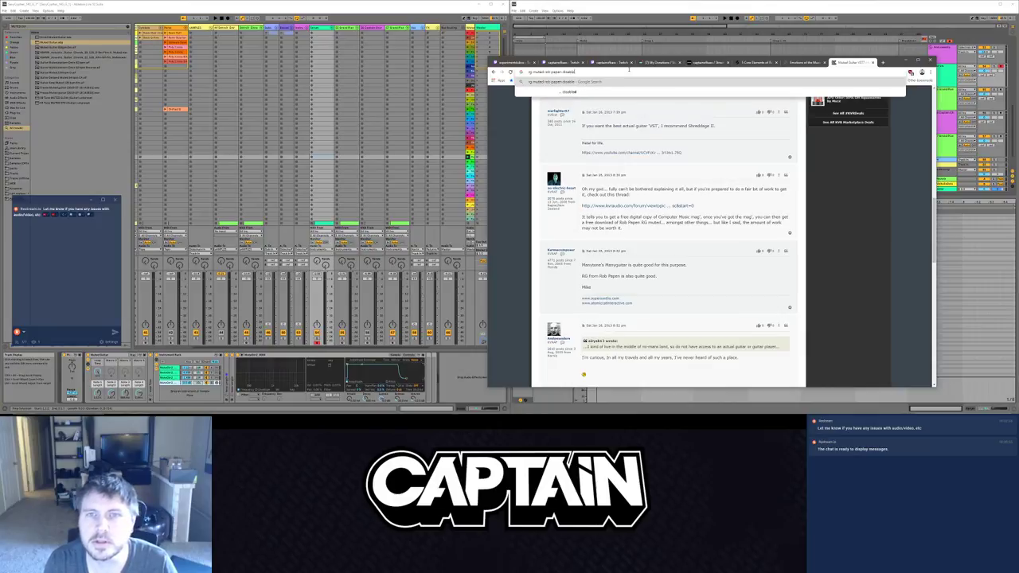
pyautogui.write(' sequ')
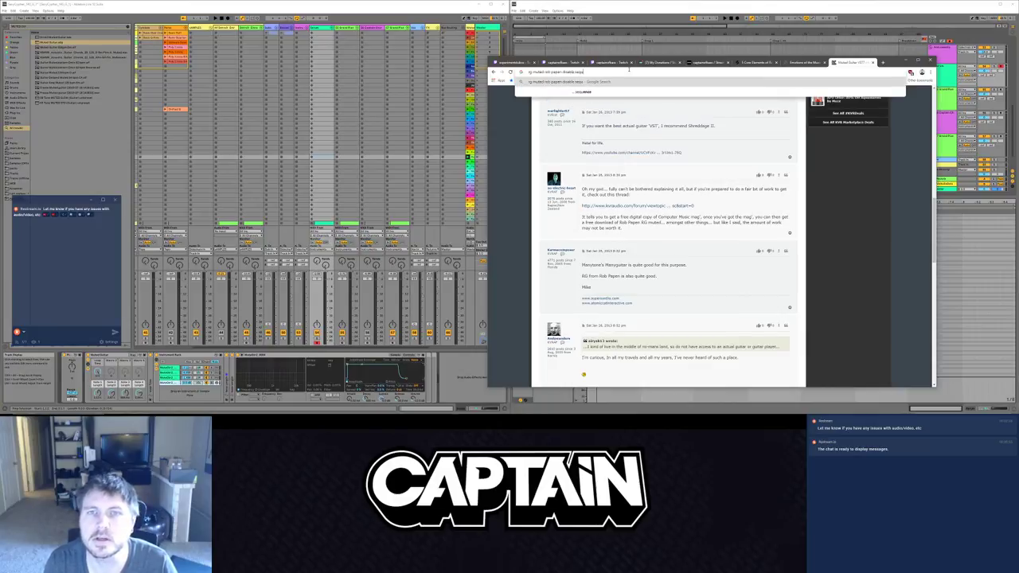
pyautogui.write('ence')
pyautogui.press('Return')
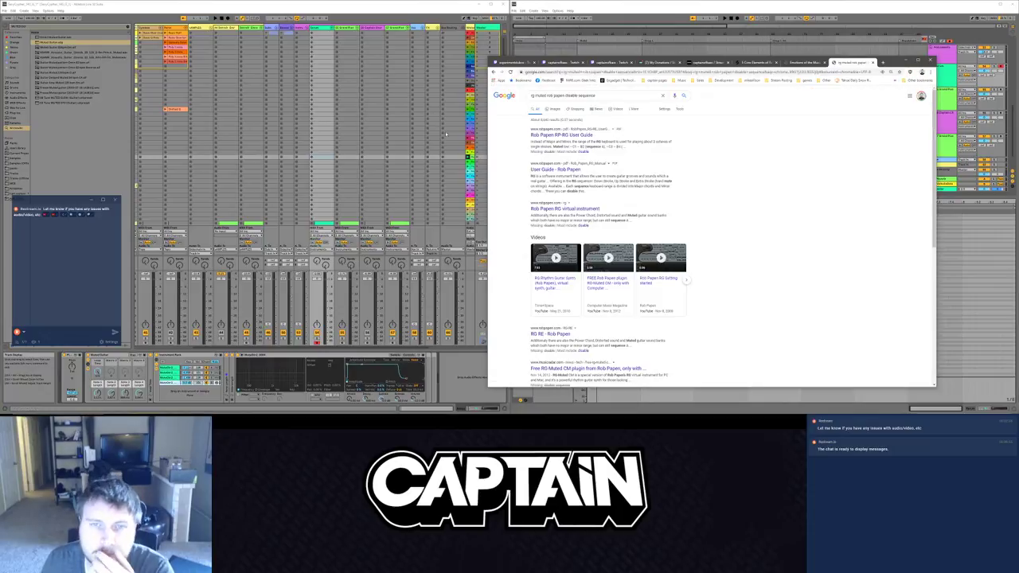
# Step: Open the Rob Papen RP-RG User Guide PDF and step through its mentions of the sequencer
pyautogui.click(561, 135)
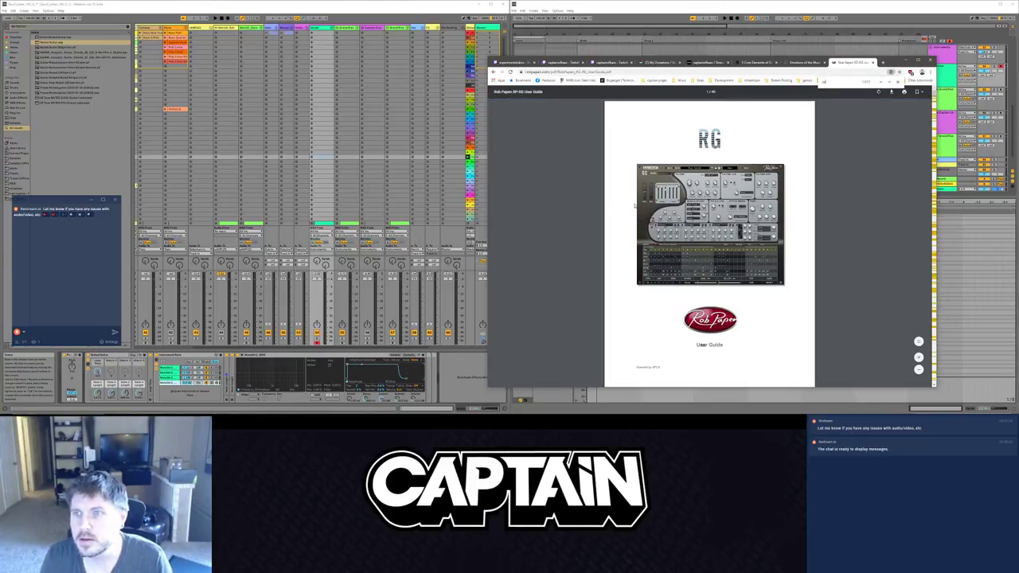
pyautogui.scroll(-3, 641, 219)
pyautogui.press('Return')
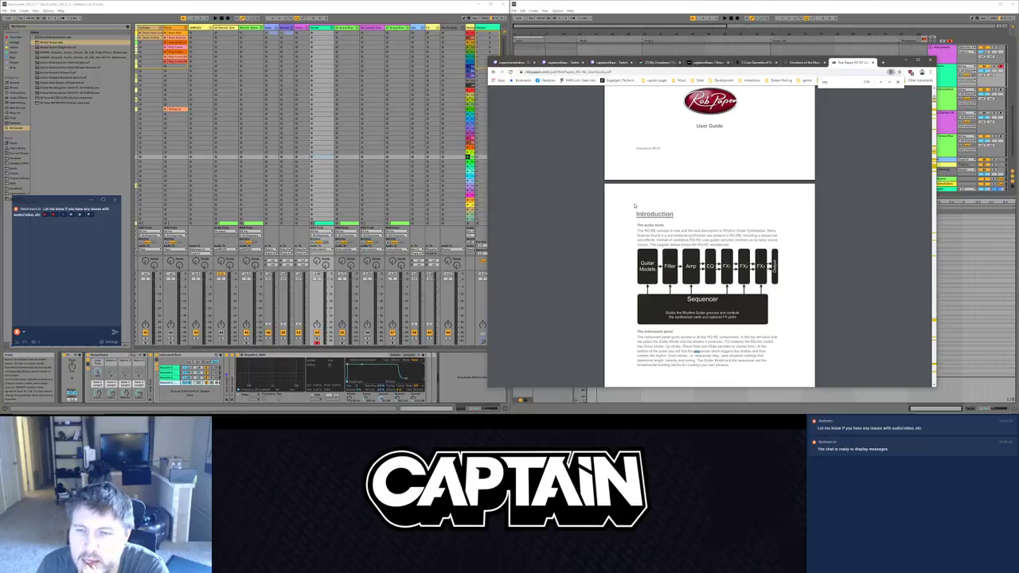
pyautogui.press('Return')
pyautogui.press('Return')
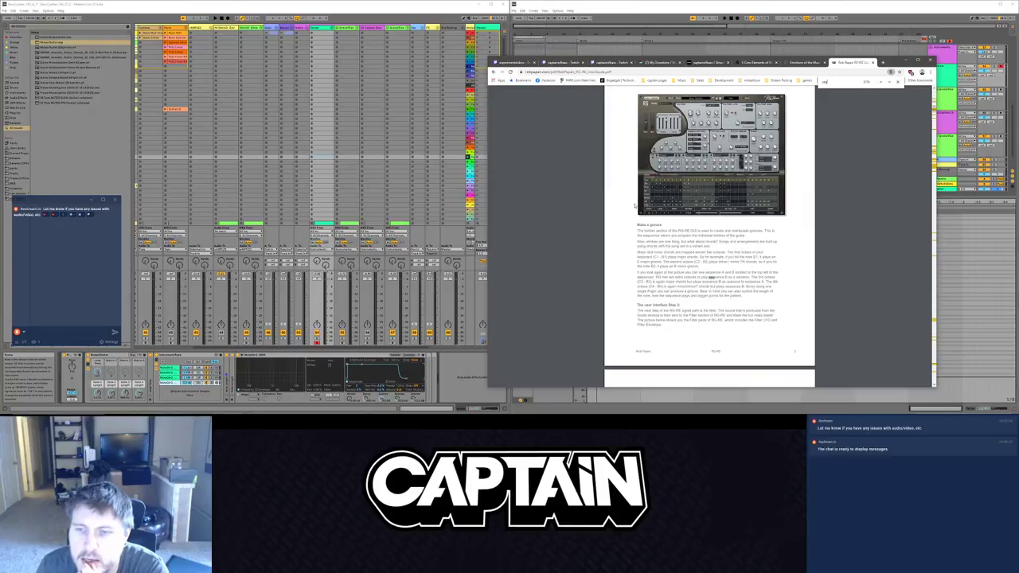
pyautogui.press('Return')
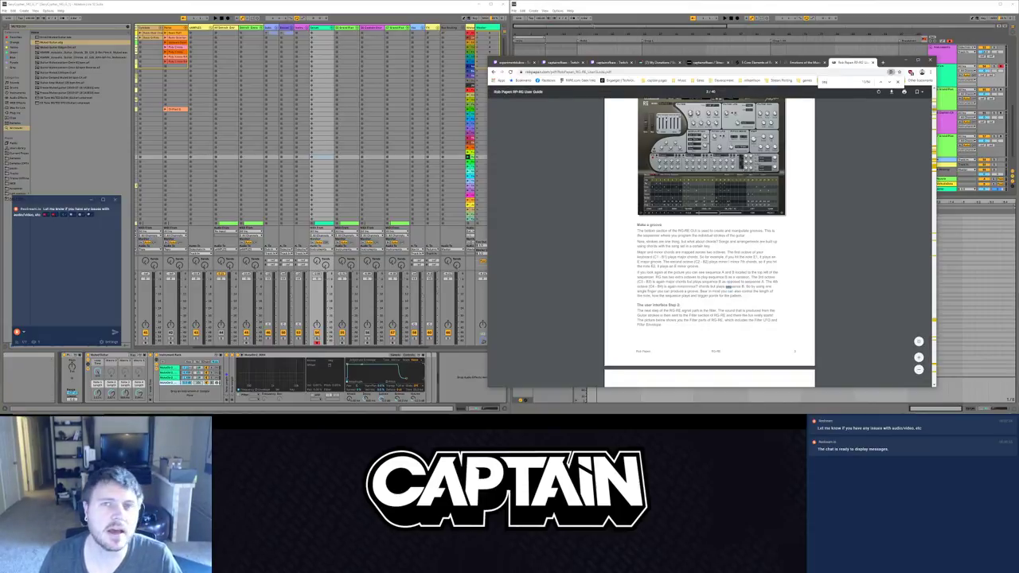
# Step: Switch back to Ableton Live and load SampleTank 3 onto the instrument track in place of the Muted Guitar rack
pyautogui.hotkey('alt', 'Tab')
pyautogui.click(334, 112)
pyautogui.write('amplitube')
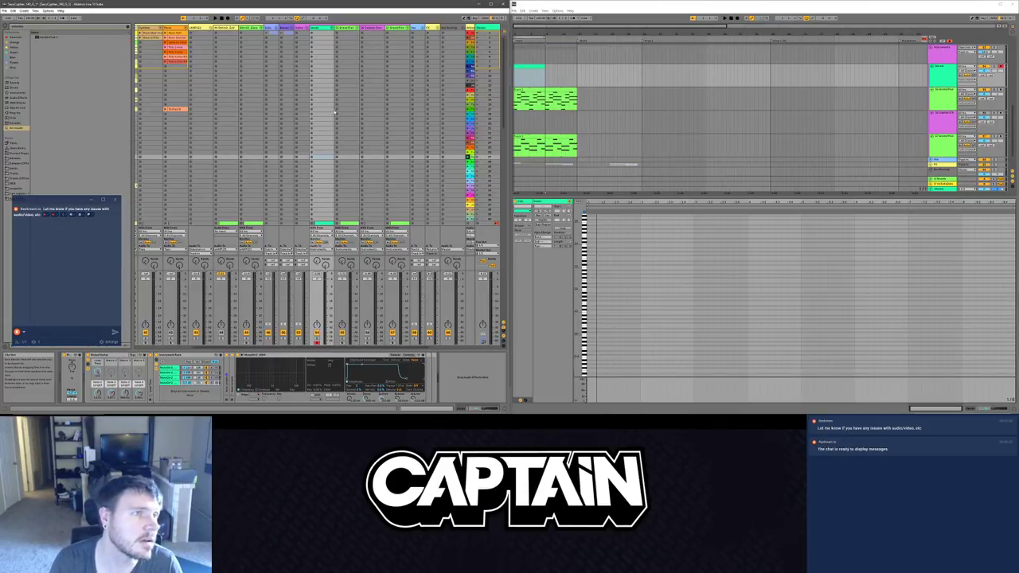
pyautogui.click(38, 36)
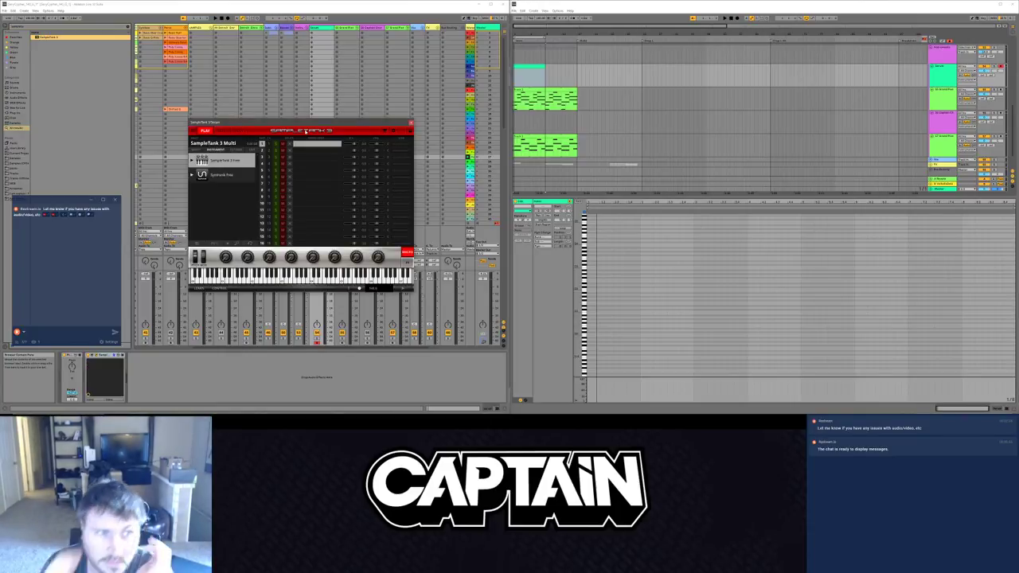
# Step: Look through the SampleTank 3 Free and Syntronik Free instrument folders for a guitar sound, and close the plug-in window
pyautogui.click(192, 161)
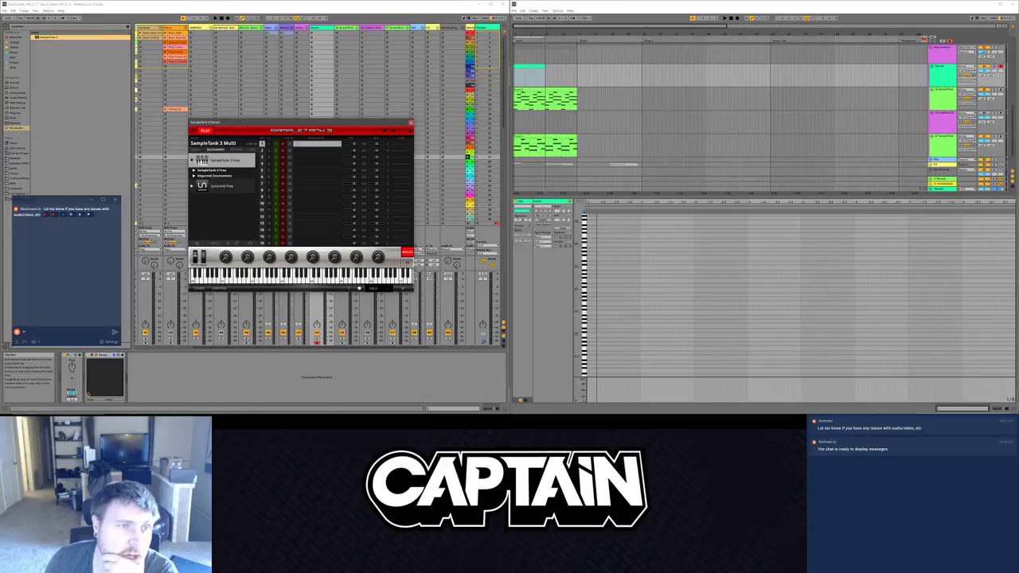
pyautogui.click(193, 170)
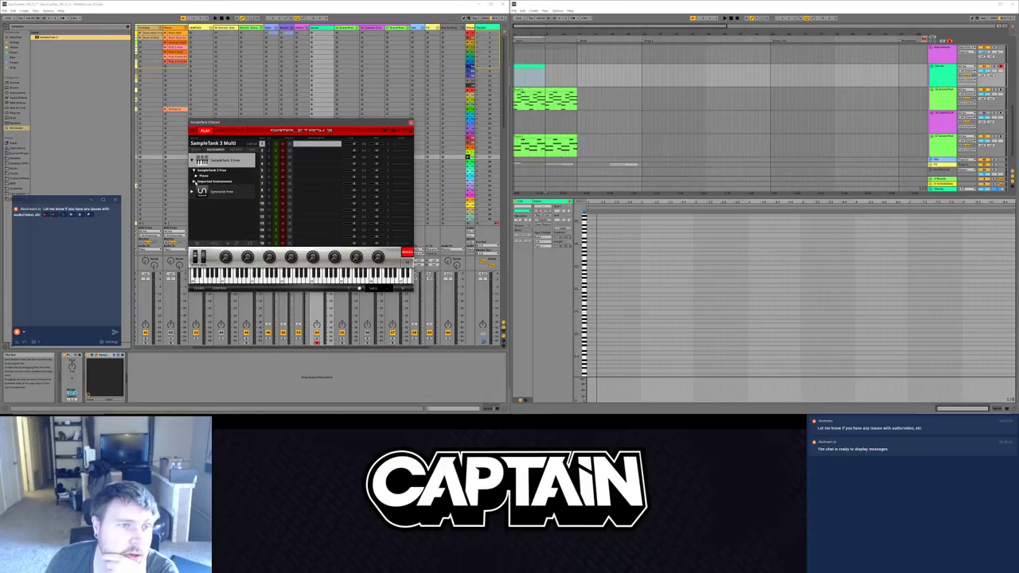
pyautogui.click(205, 181)
pyautogui.click(196, 175)
pyautogui.click(213, 181)
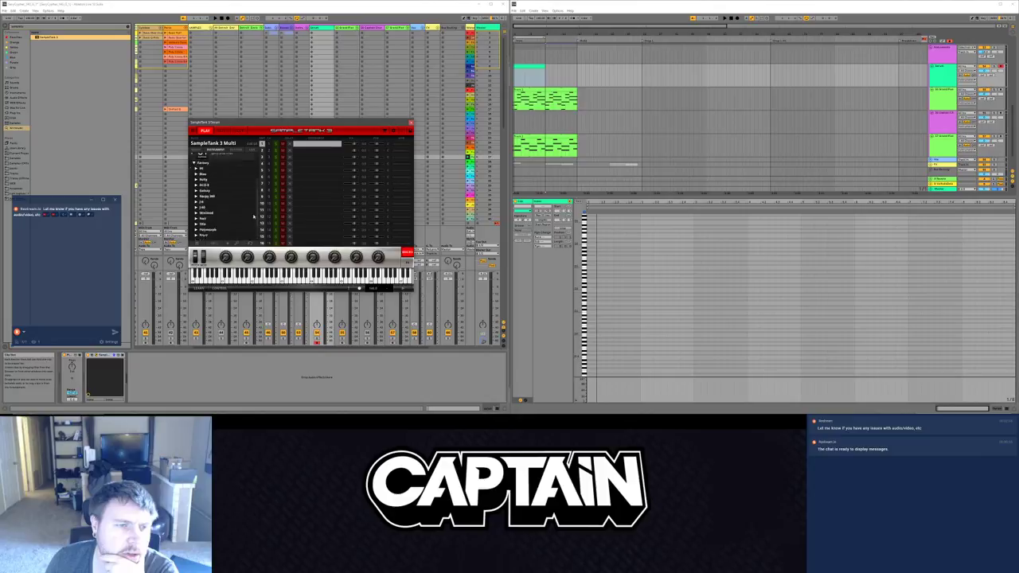
pyautogui.click(193, 160)
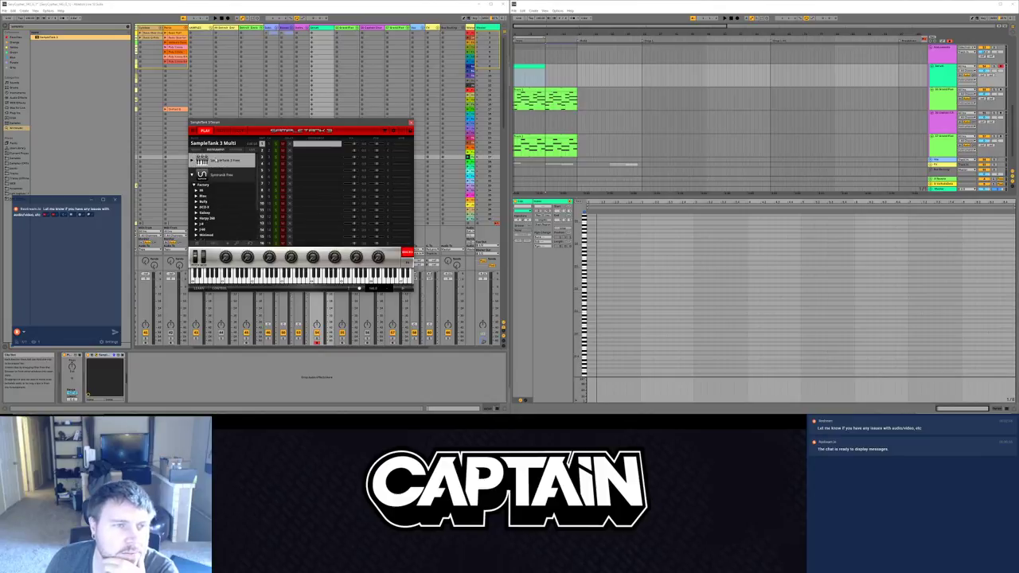
pyautogui.click(193, 175)
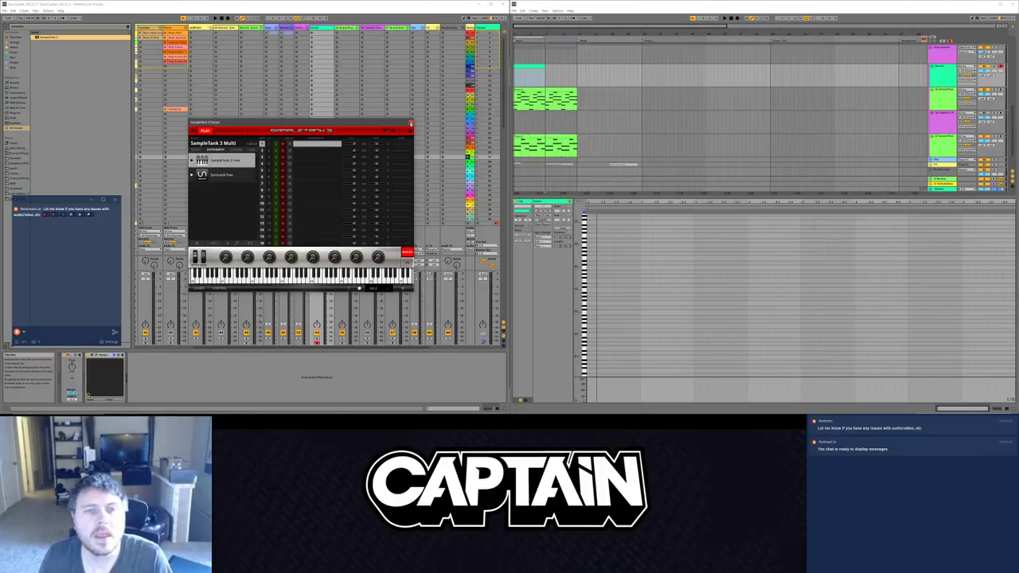
pyautogui.click(410, 122)
# Step: Clear the browser search and look through the User Library preset folders and the Instruments category for a suitable instrument
pyautogui.hotkey('ctrl', 'f')
pyautogui.press('BackSpace')
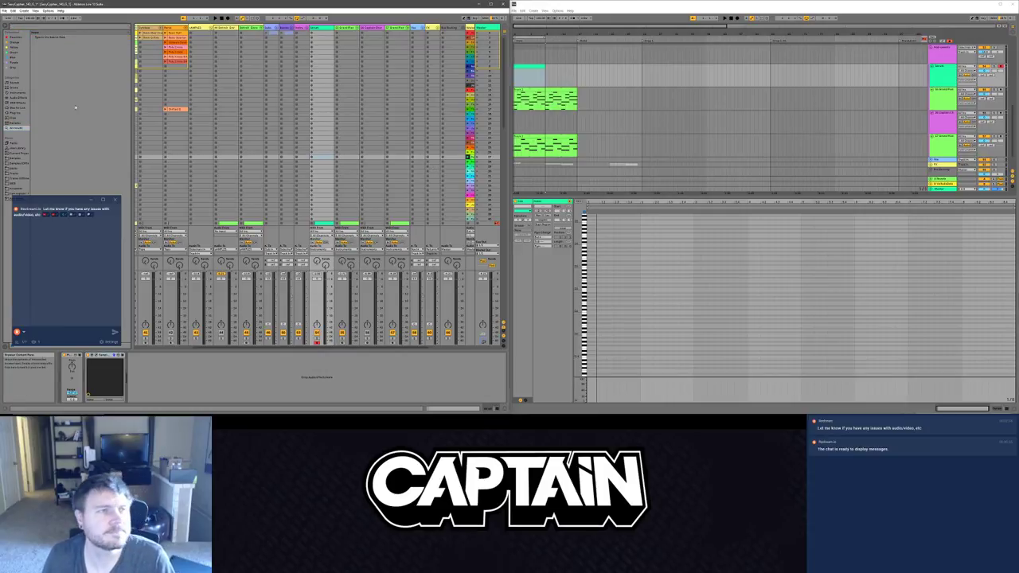
pyautogui.click(17, 144)
pyautogui.moveTo(63, 201); pyautogui.dragTo(58, 227)
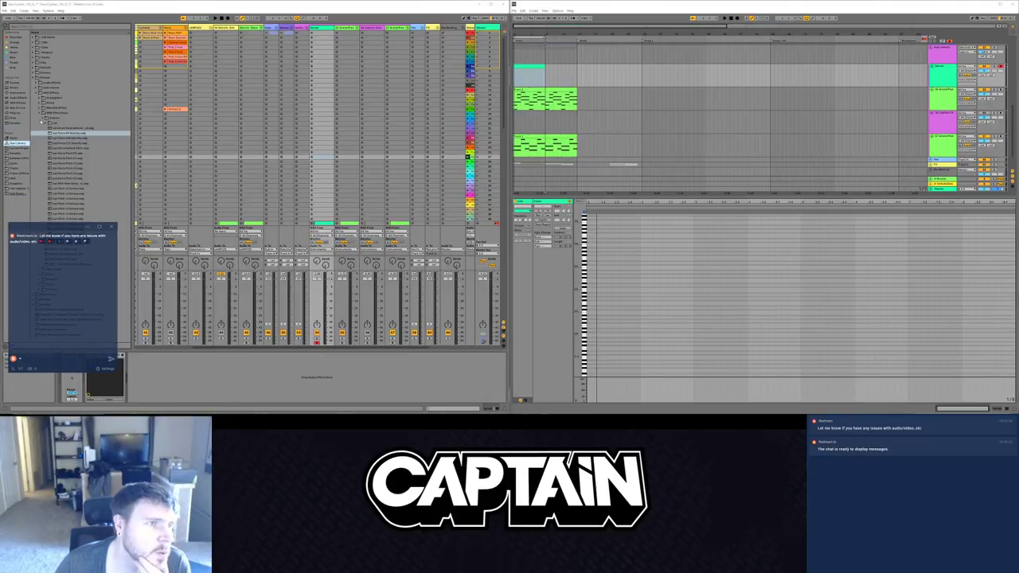
pyautogui.click(39, 113)
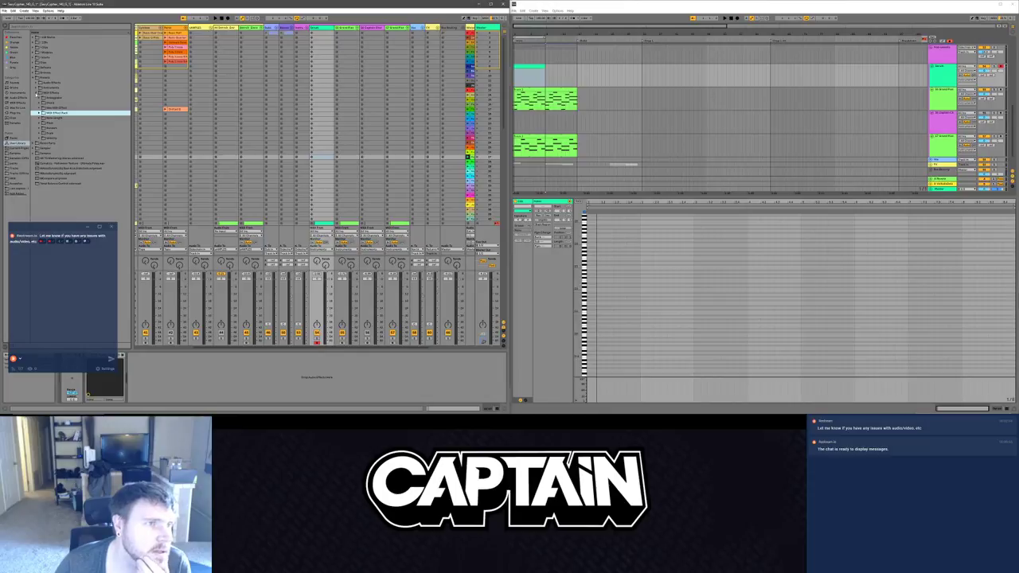
pyautogui.click(36, 93)
pyautogui.click(36, 83)
pyautogui.click(36, 83)
pyautogui.click(34, 78)
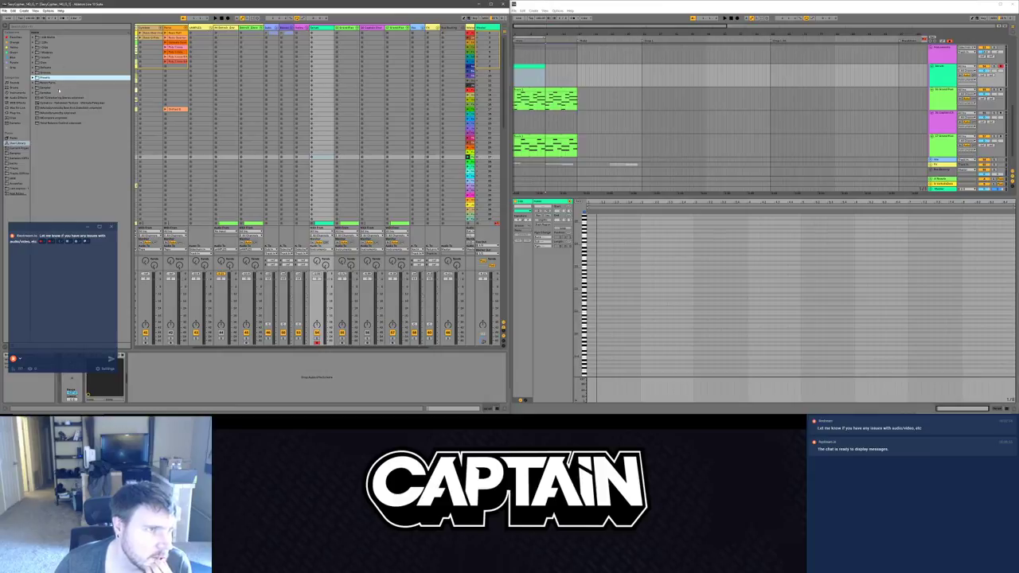
pyautogui.click(21, 93)
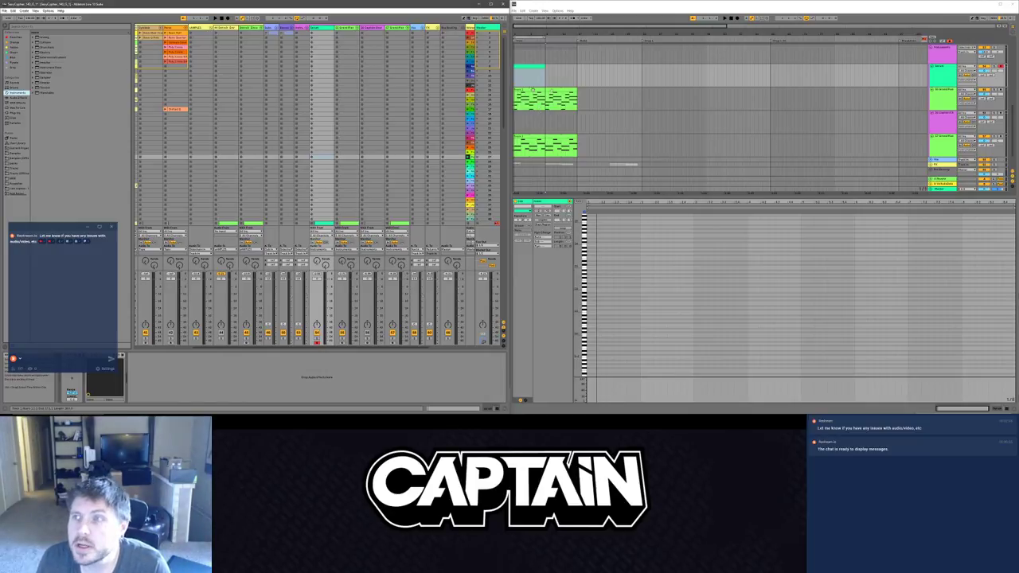
# Step: Play the first grand piano clip for reference and re-arm the teal instrument track
pyautogui.click(525, 92)
pyautogui.press('space')
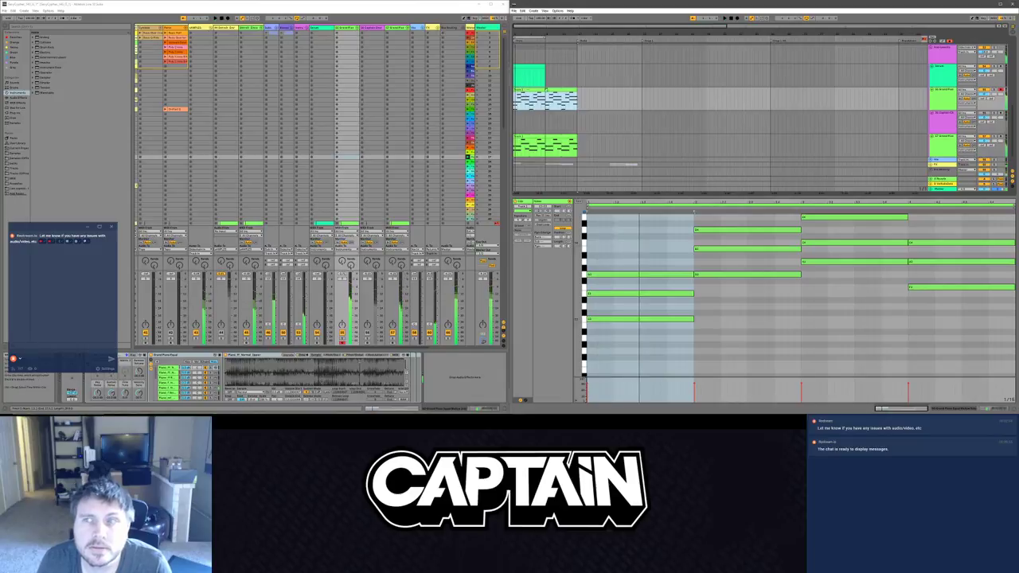
pyautogui.click(317, 342)
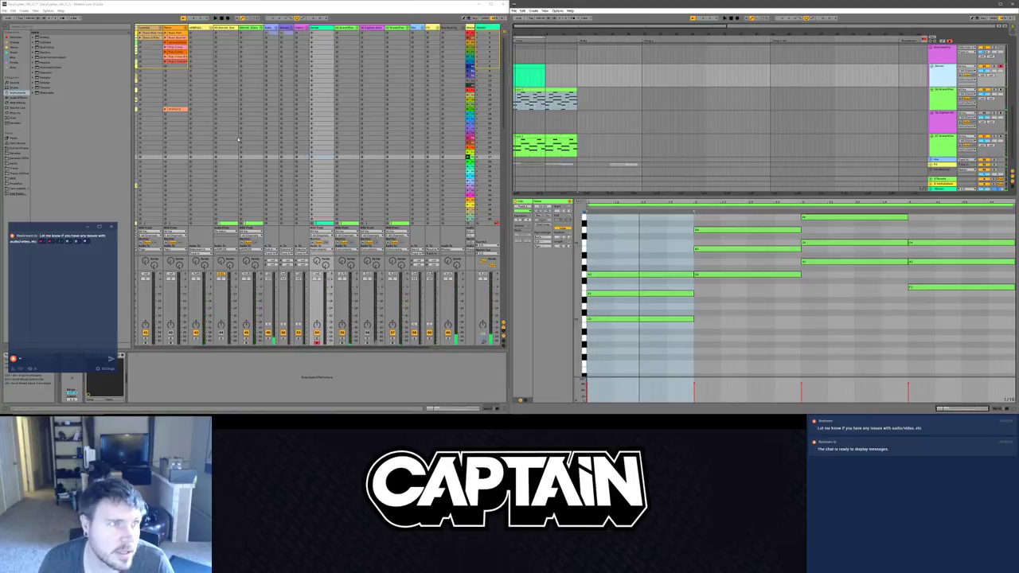
# Step: Find RG Muted CM in the browser, load it onto the teal instrument track in place of SampleTank, and dismiss its credits screen
pyautogui.click(55, 27)
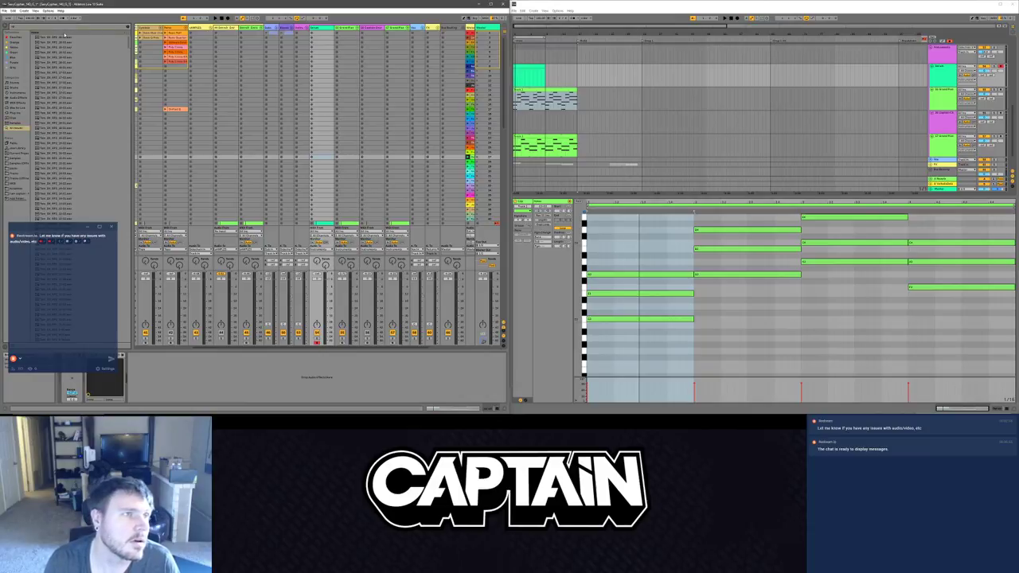
pyautogui.write('spire')
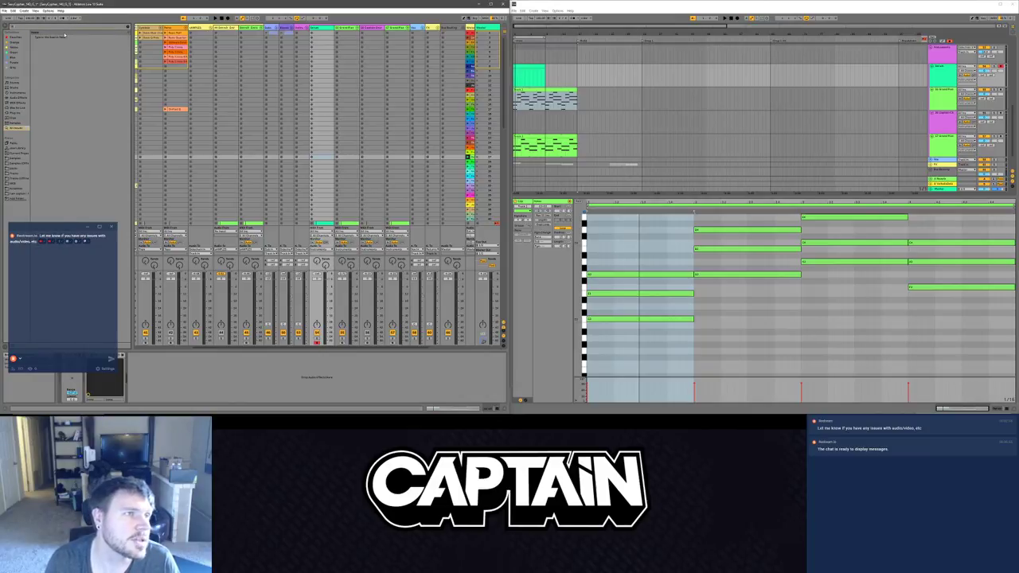
pyautogui.doubleClick(64, 37)
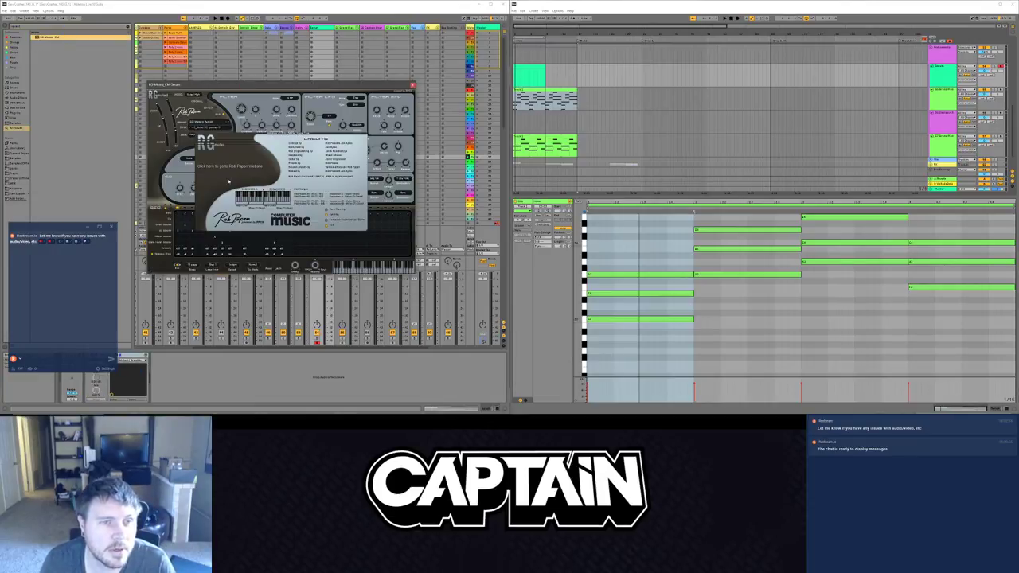
pyautogui.click(228, 182)
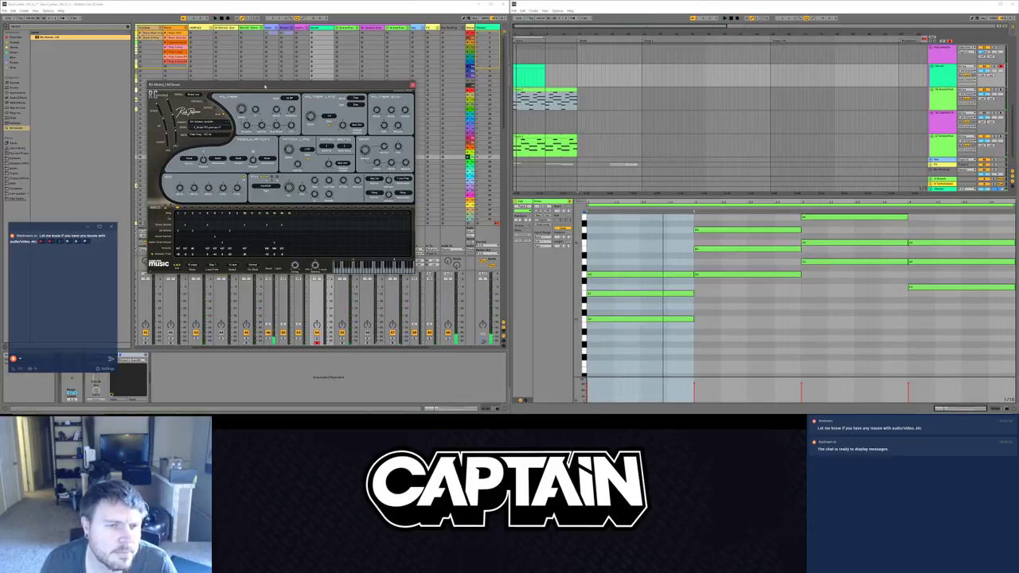
# Step: Inspect the device on the purple Captain track between the two grand piano tracks, moving the chat window off the device area
pyautogui.click(529, 67)
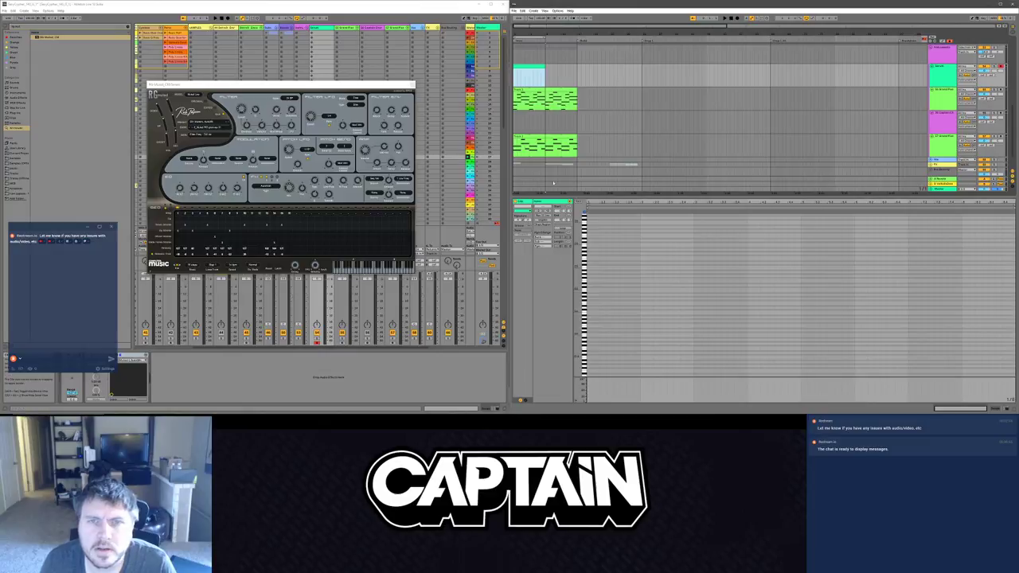
pyautogui.click(938, 126)
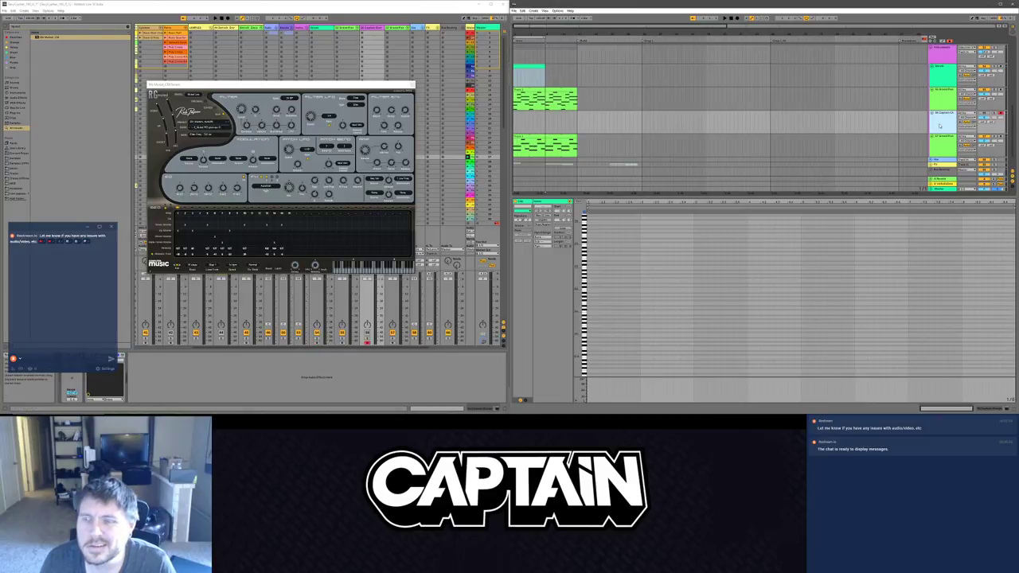
pyautogui.moveTo(56, 227); pyautogui.dragTo(62, 163)
pyautogui.click(96, 355)
pyautogui.click(521, 33)
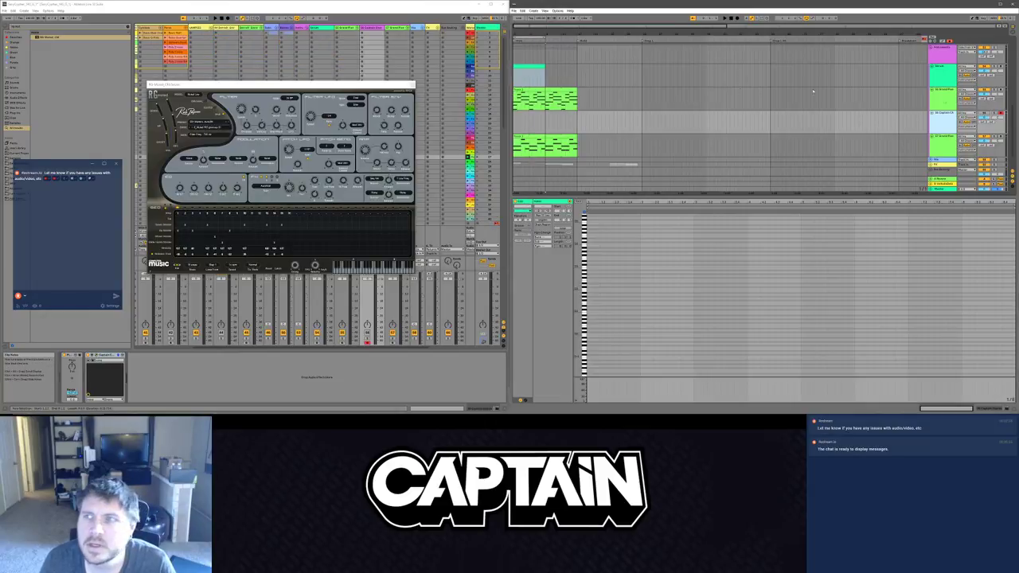
# Step: Open the empty clip on the RG Muted CM track and audition a note from the piano roll keyboard
pyautogui.click(527, 67)
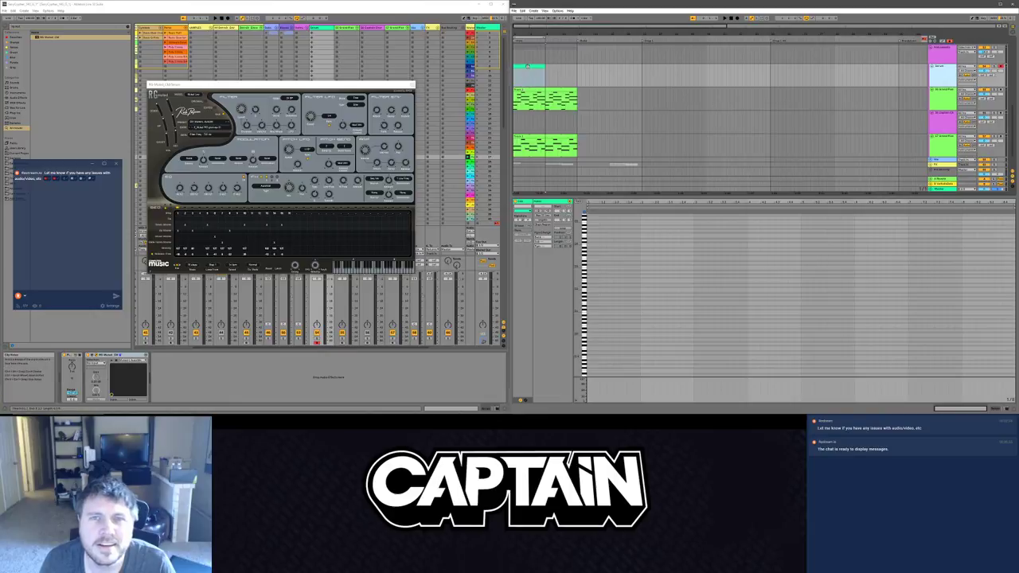
pyautogui.click(527, 70)
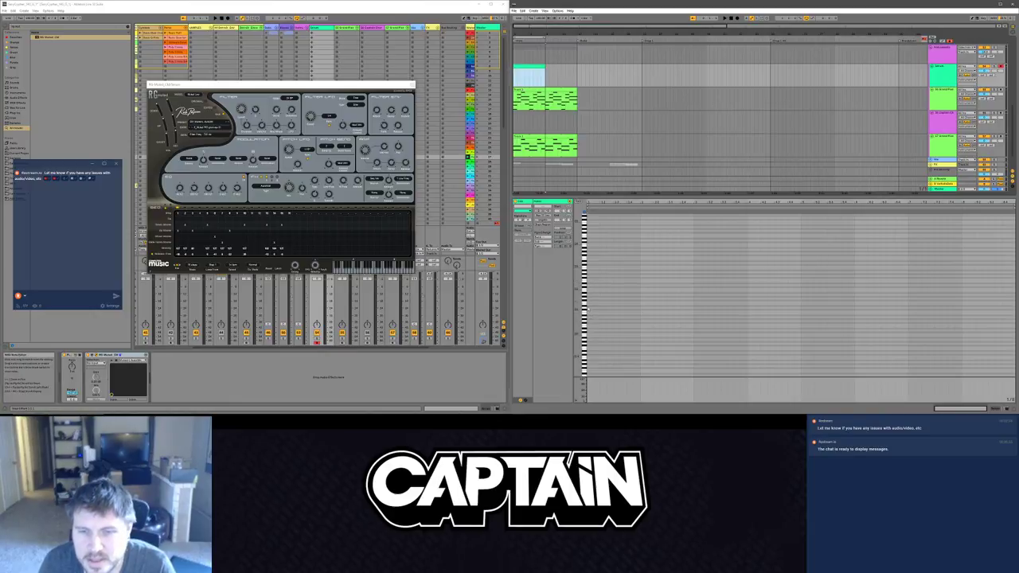
pyautogui.click(583, 290)
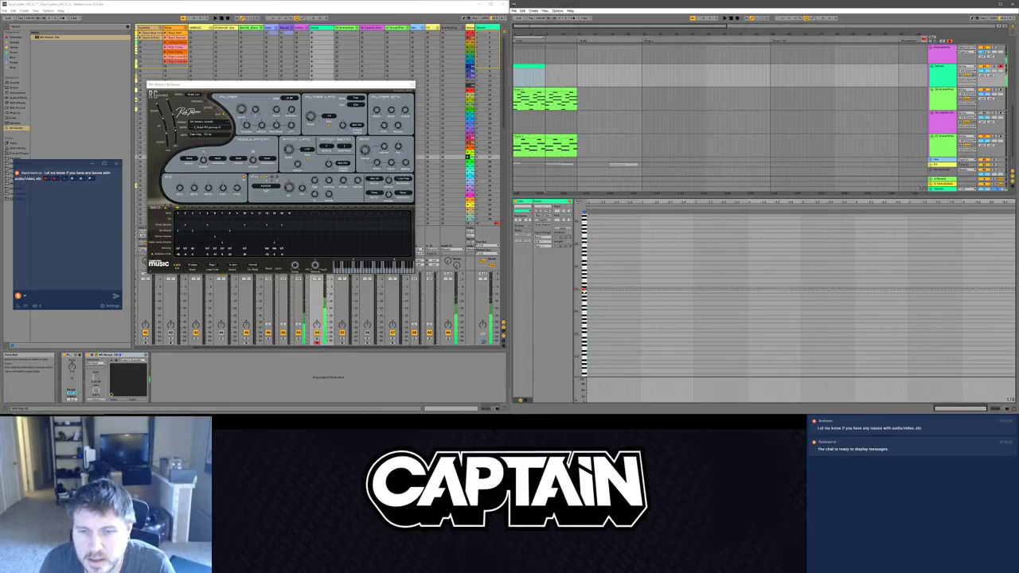
# Step: Audition several pitches from the piano roll keyboard, draw one long note across about the first half of the clip, and play it
pyautogui.click(583, 267)
pyautogui.click(584, 245)
pyautogui.click(583, 311)
pyautogui.moveTo(585, 310)
pyautogui.mouseDown()
pyautogui.moveTo(585, 217)
pyautogui.moveTo(585, 326)
pyautogui.moveTo(584, 228)
pyautogui.moveTo(583, 305)
pyautogui.mouseUp()
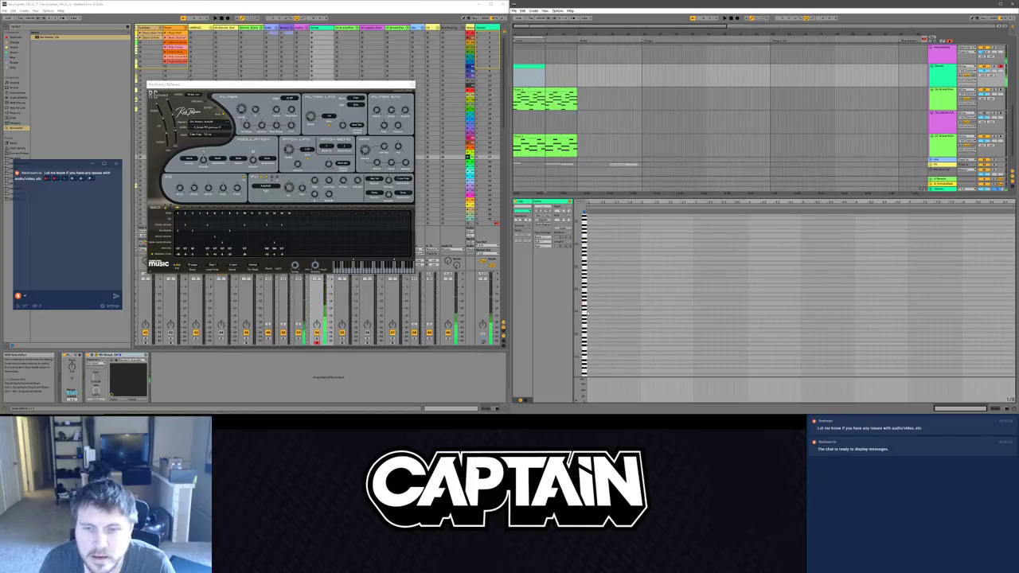
pyautogui.moveTo(590, 310); pyautogui.dragTo(801, 312)
pyautogui.press('space')
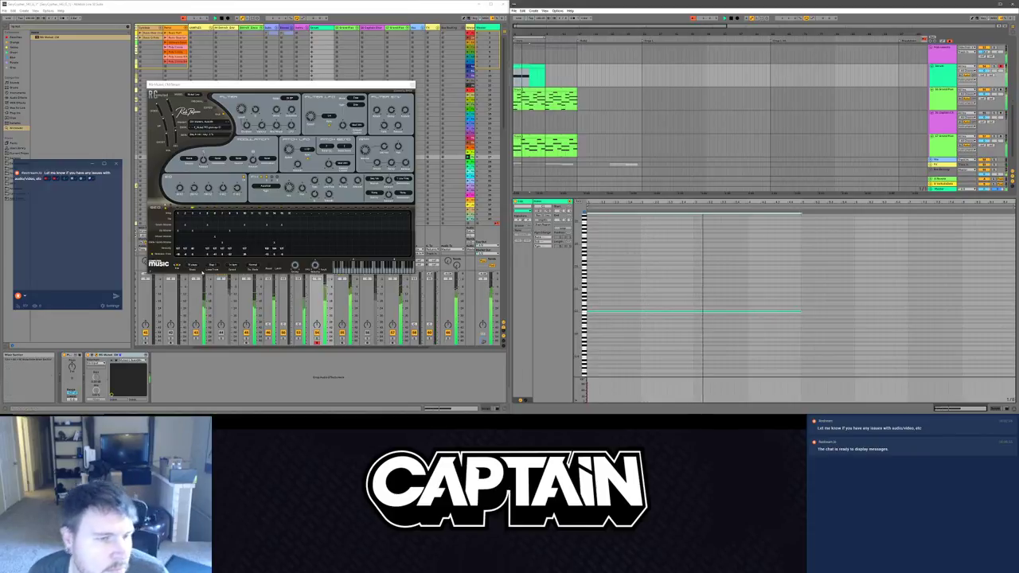
# Step: Check the step-count options of the RG Muted sequencer, stop playback, and choose another step speed for the pattern
pyautogui.click(192, 267)
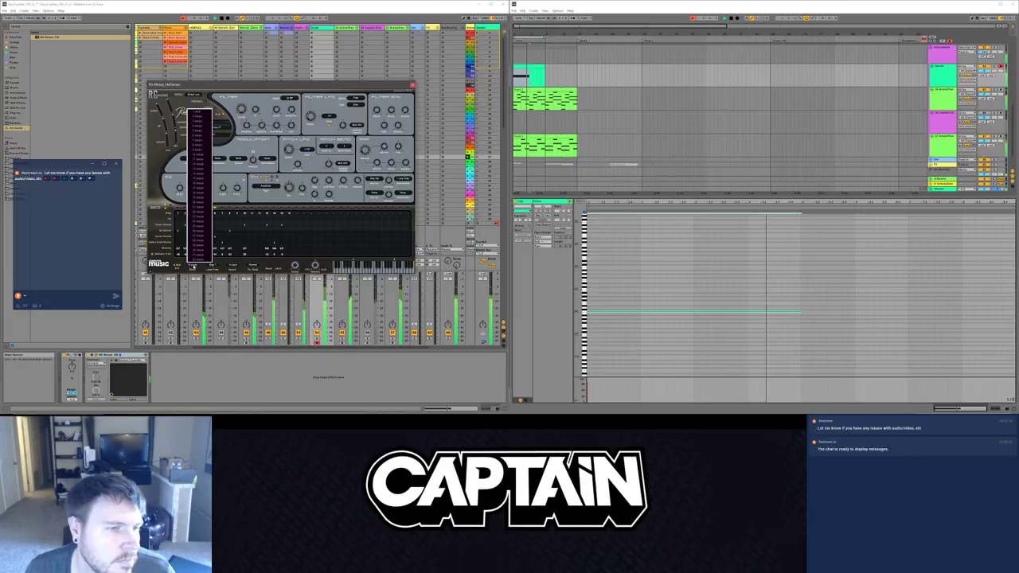
pyautogui.click(207, 273)
pyautogui.press('space')
pyautogui.click(232, 266)
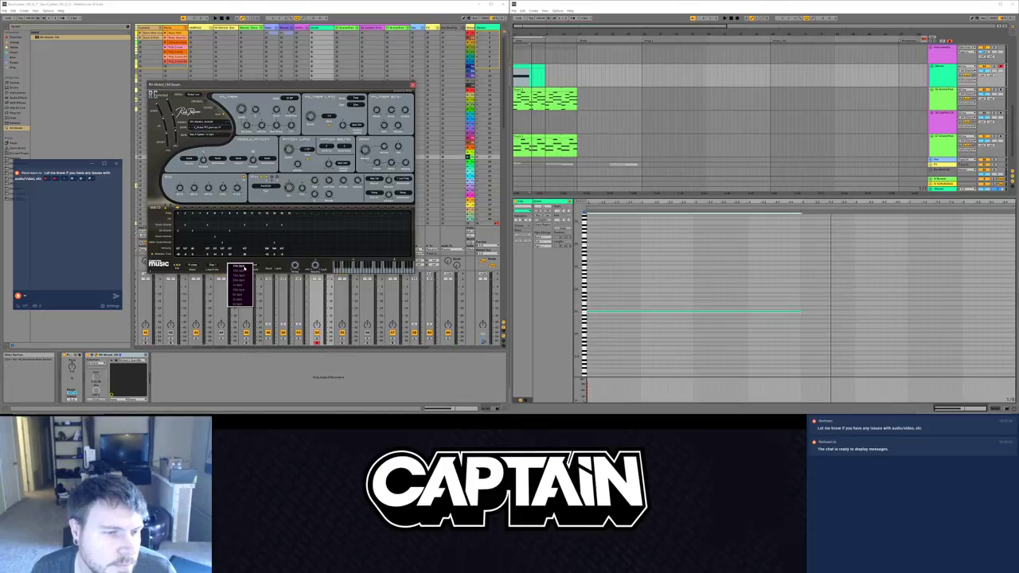
pyautogui.click(242, 269)
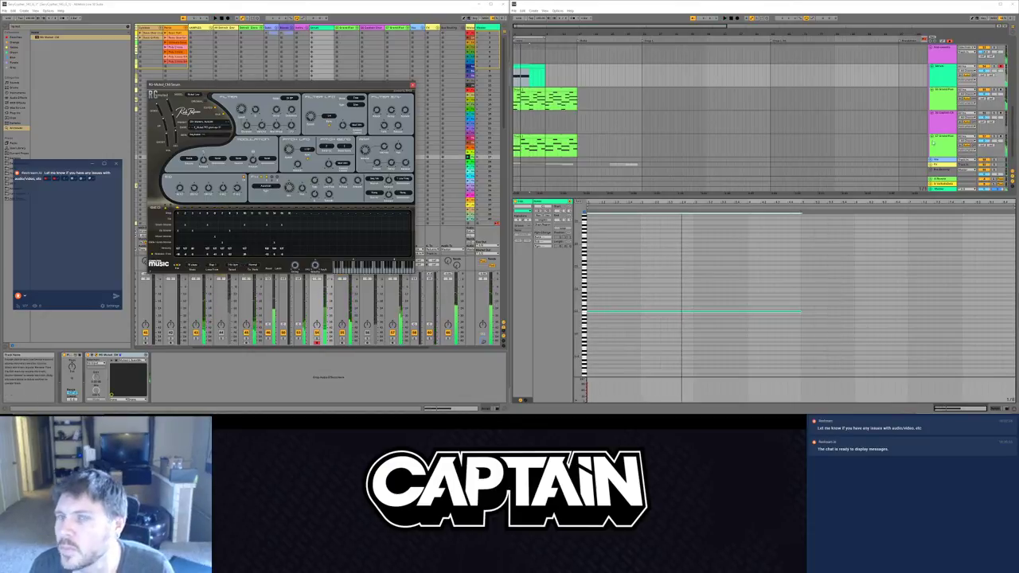
# Step: Play the intro with the muted guitar part and inspect the ducking echo rack on the second return track
pyautogui.click(930, 66)
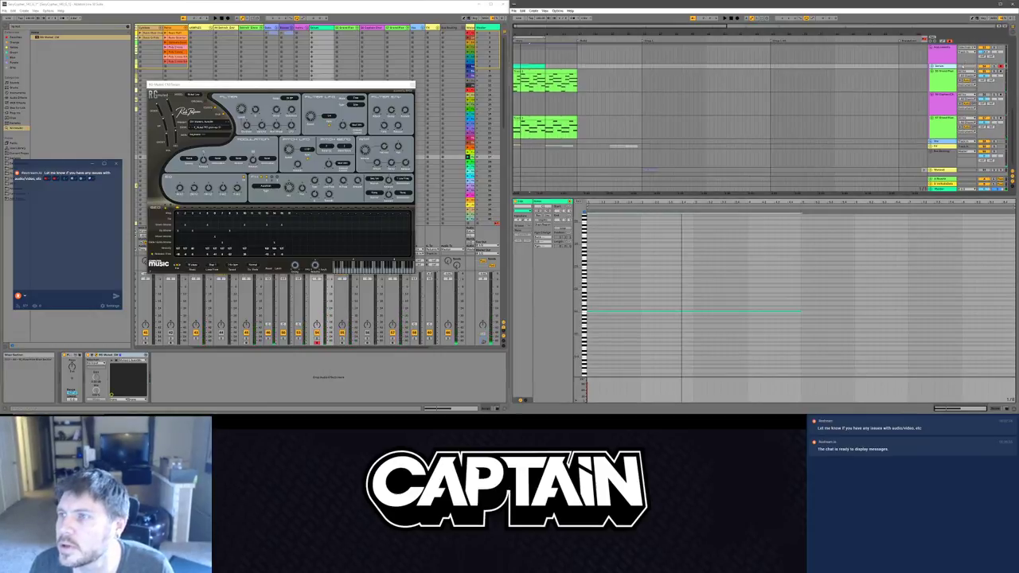
pyautogui.click(933, 66)
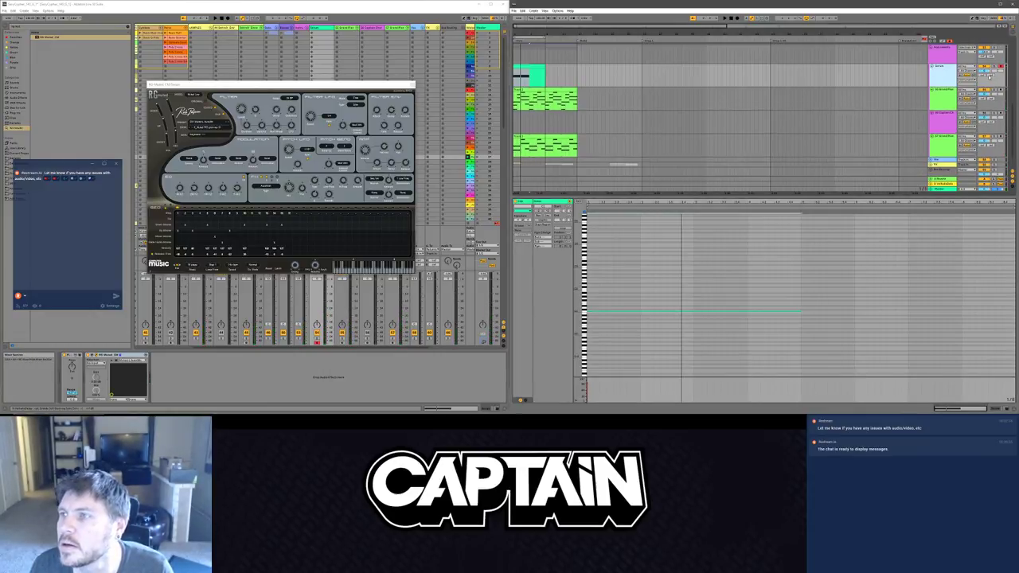
pyautogui.press('space')
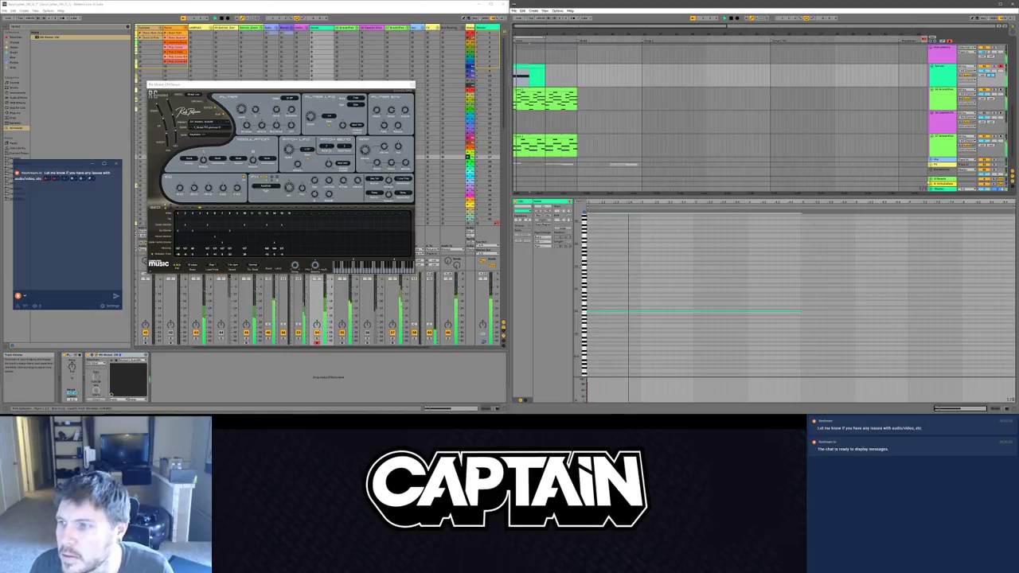
pyautogui.click(940, 184)
pyautogui.click(939, 189)
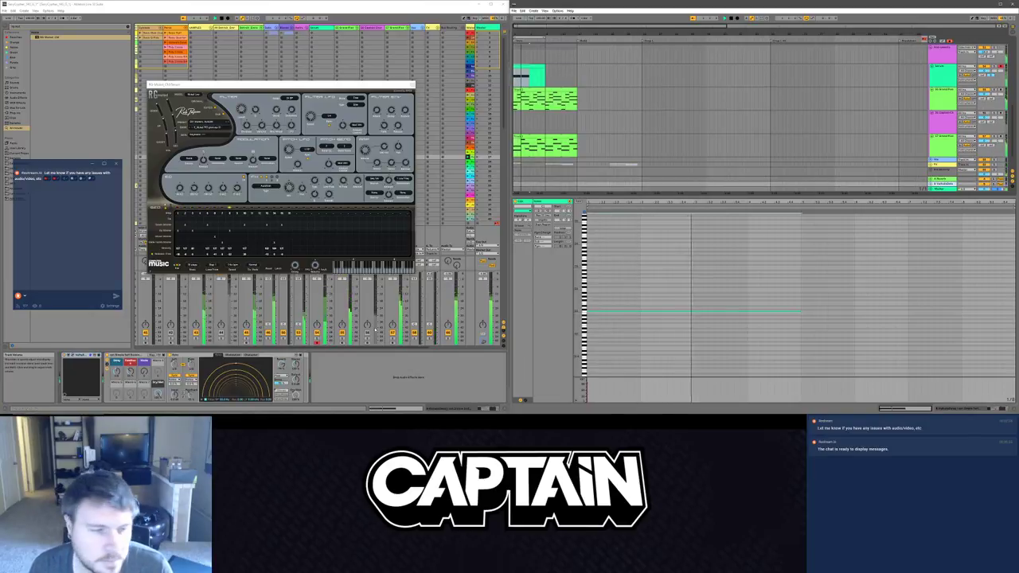
pyautogui.click(131, 373)
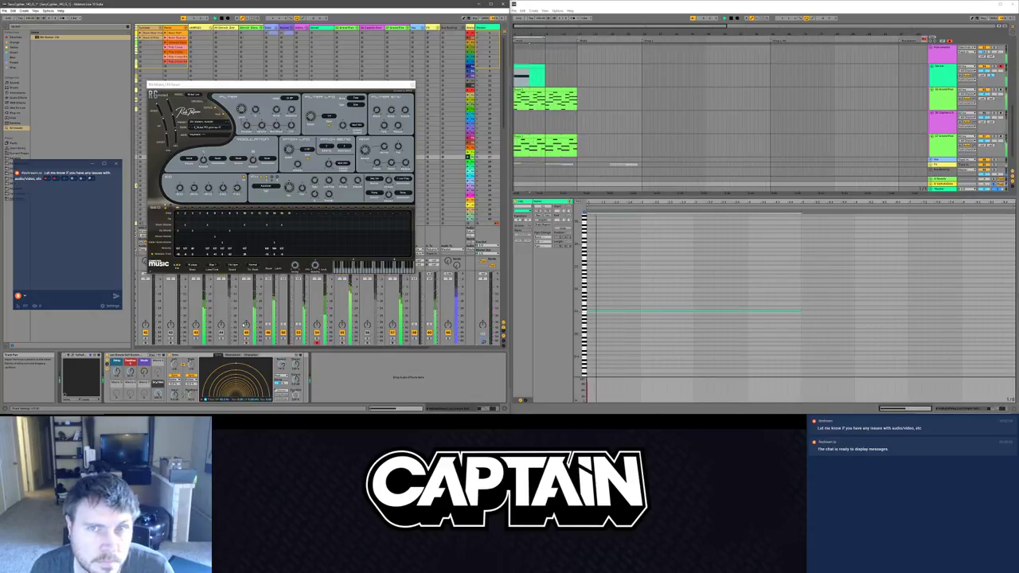
pyautogui.click(651, 328)
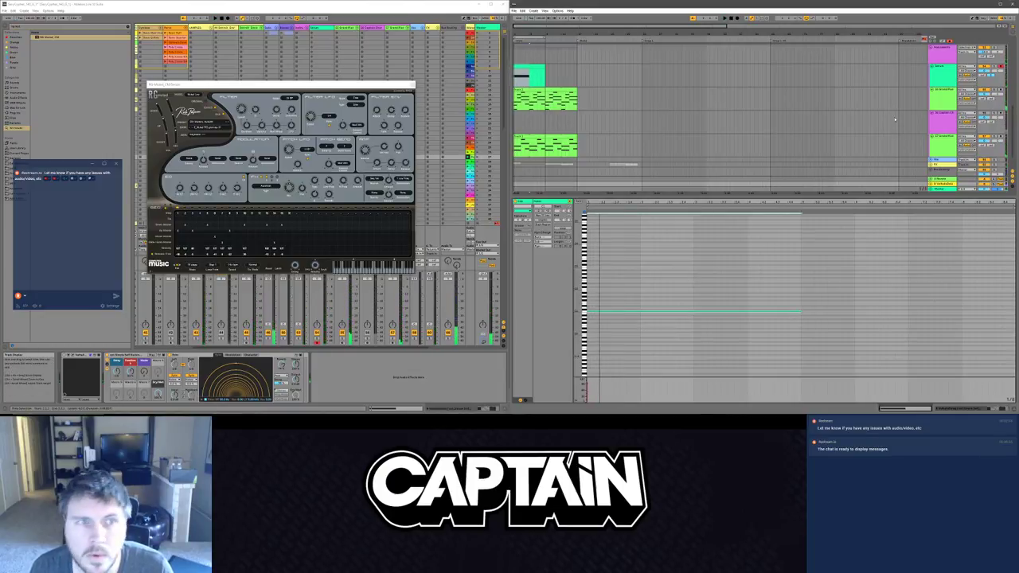
# Step: Listen to the RG Muted part on its own and with the full intro while reviewing the other arrangement tracks
pyautogui.press('space')
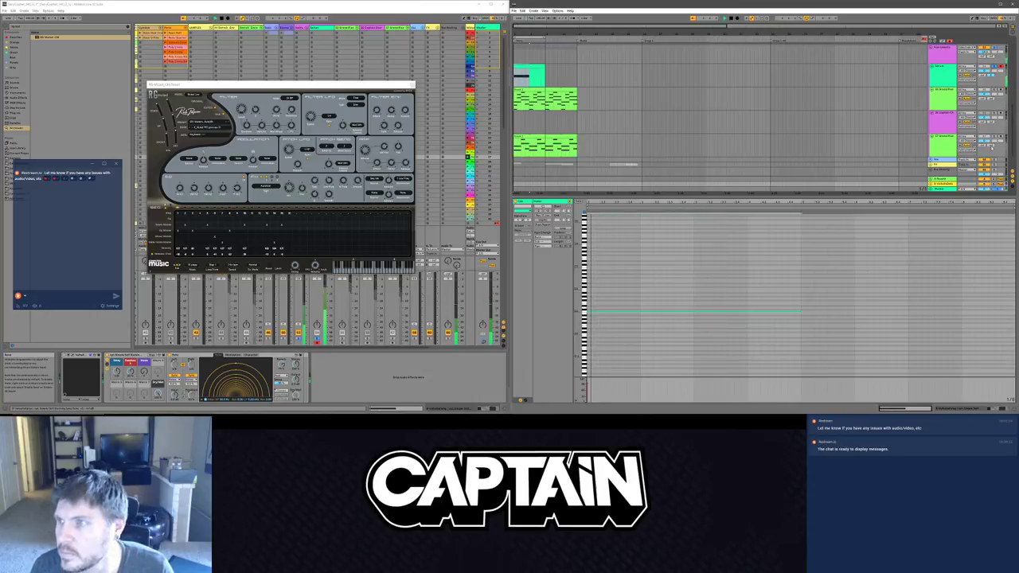
pyautogui.scroll(-2, 649, 163)
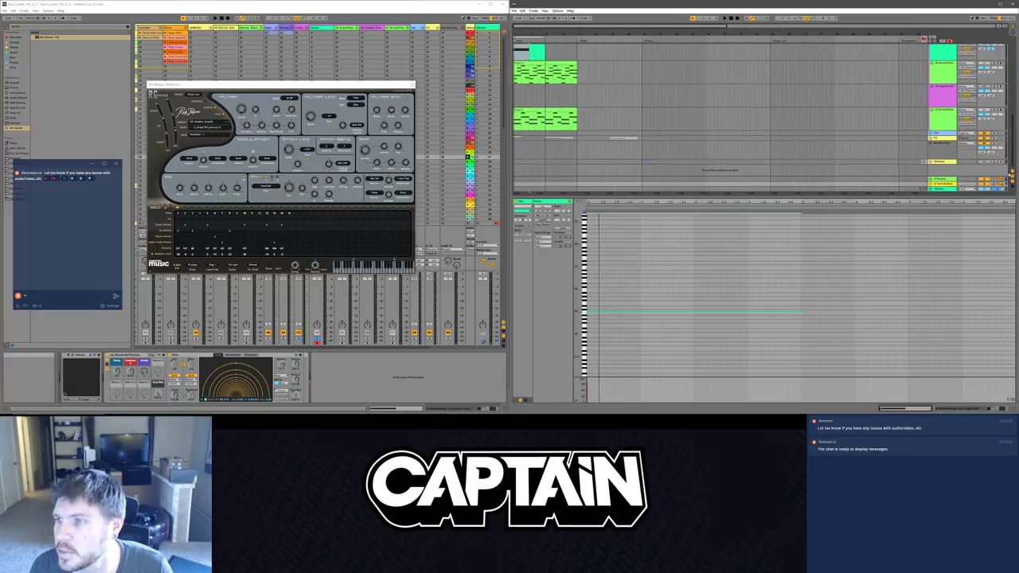
pyautogui.press('space')
pyautogui.scroll(5, 721, 112)
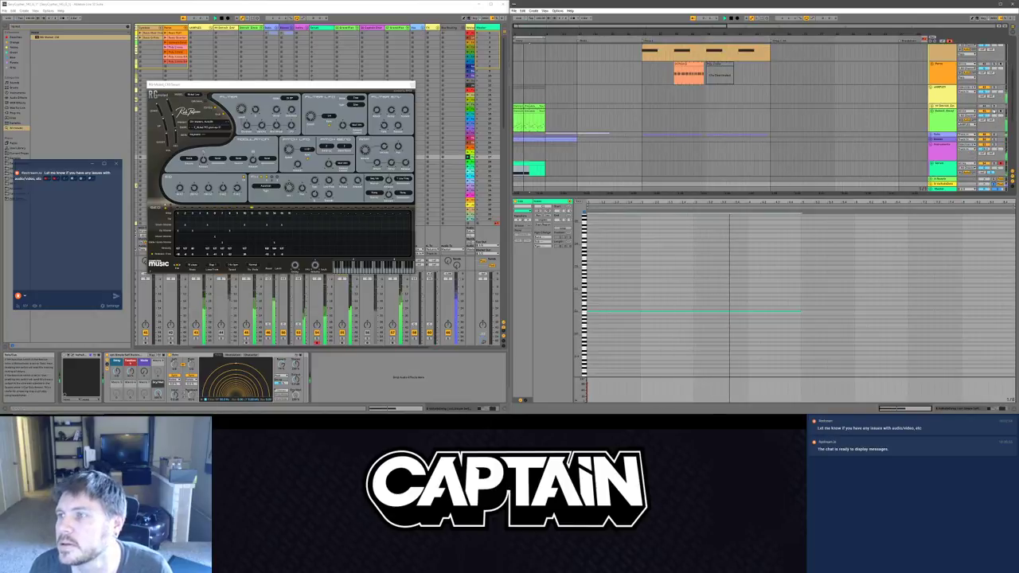
pyautogui.scroll(-1, 982, 145)
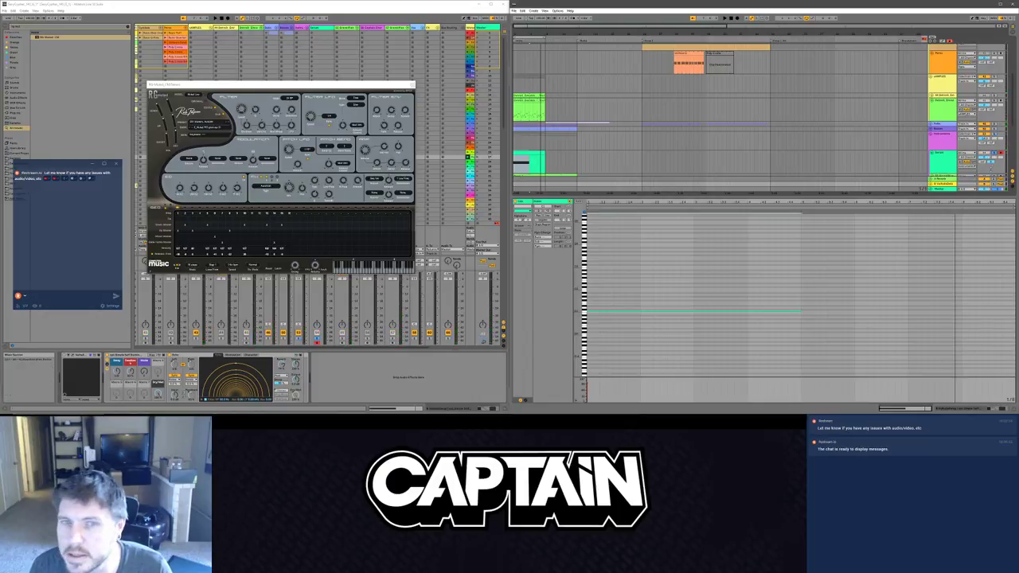
pyautogui.press('space')
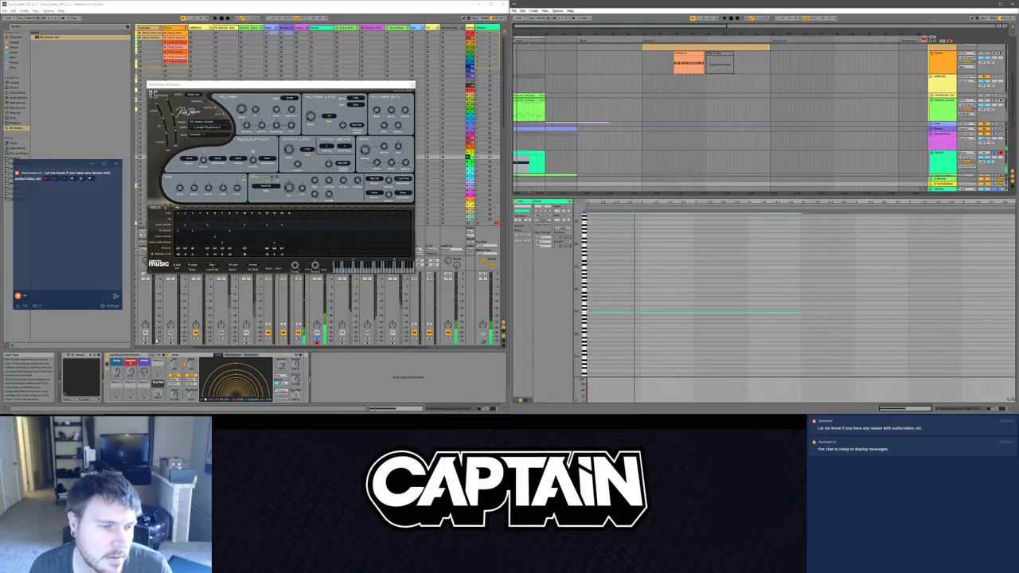
# Step: Copy the ducking echo rack from the return track onto the RG Muted track, audition it, and show Echo's modulation settings
pyautogui.click(131, 355)
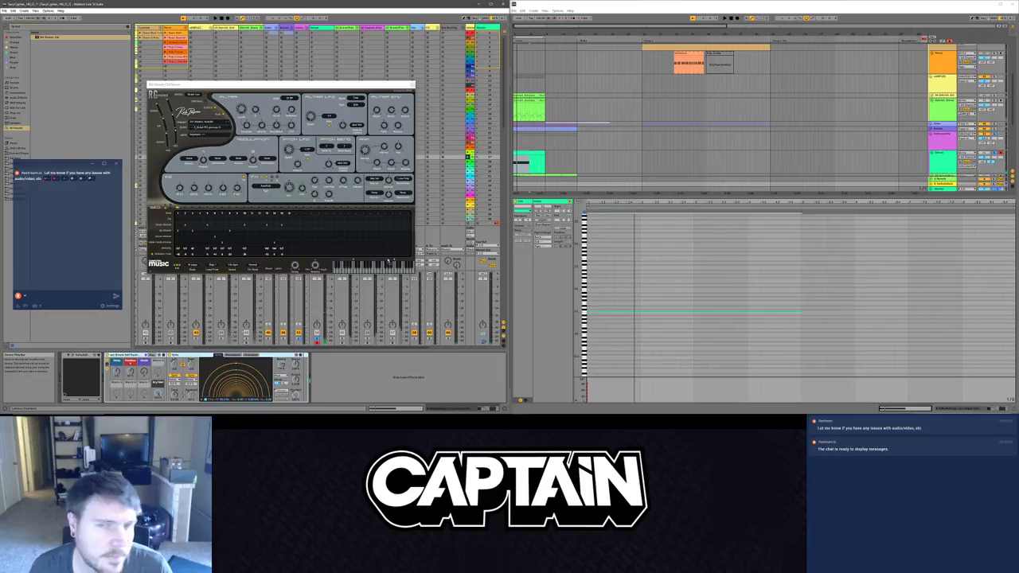
pyautogui.click(584, 165)
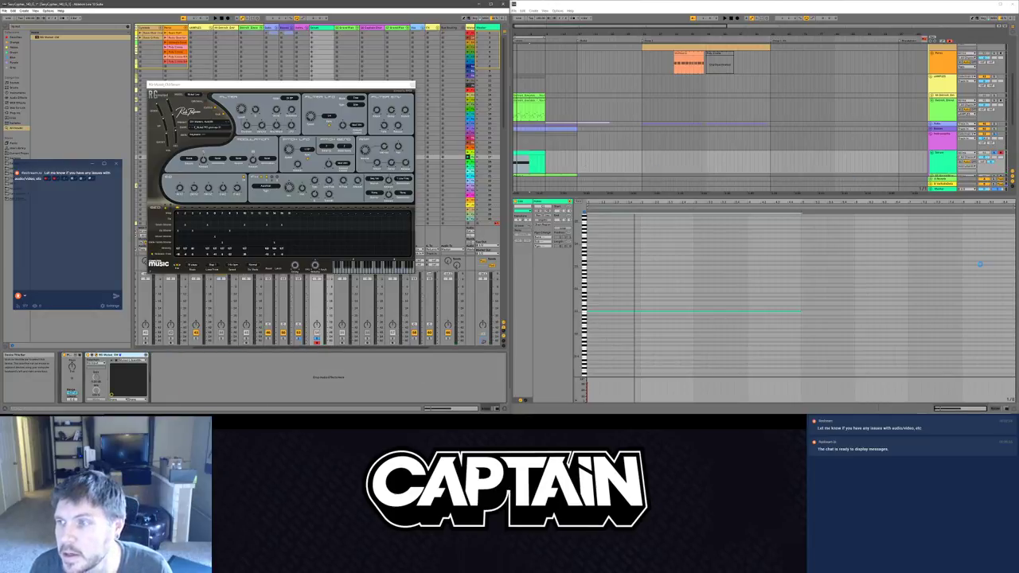
pyautogui.click(345, 384)
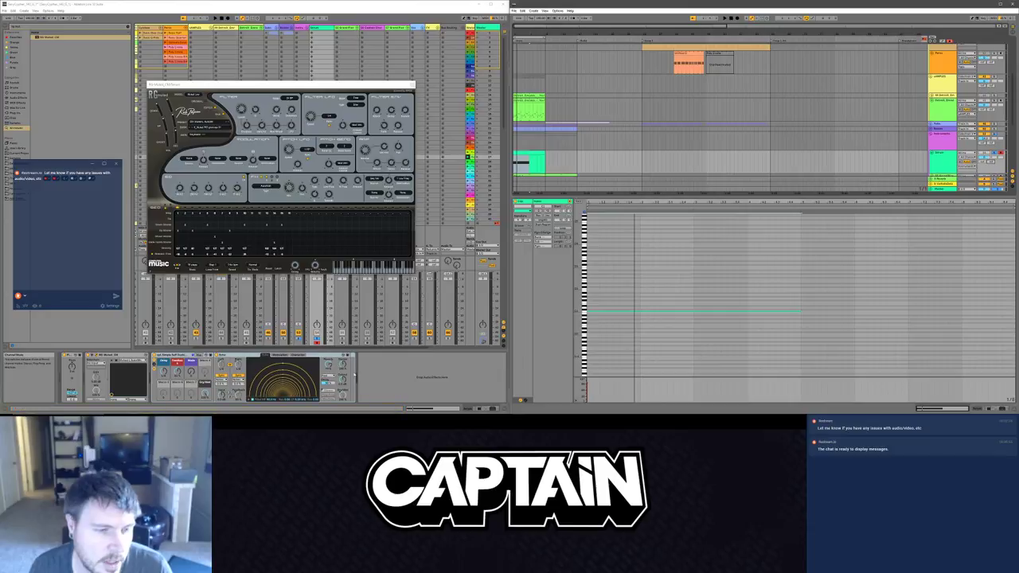
pyautogui.click(206, 396)
pyautogui.press('space')
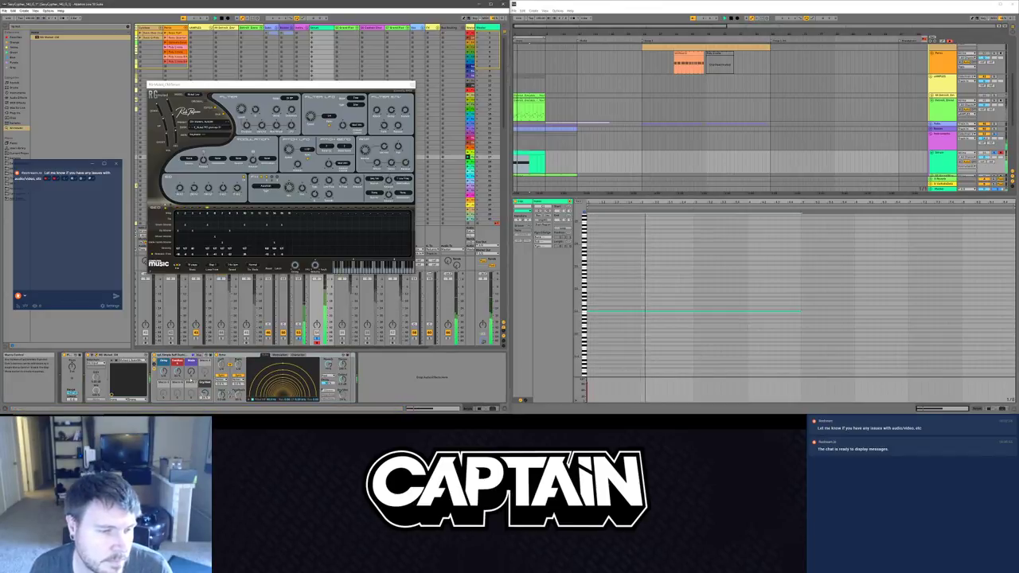
pyautogui.click(279, 355)
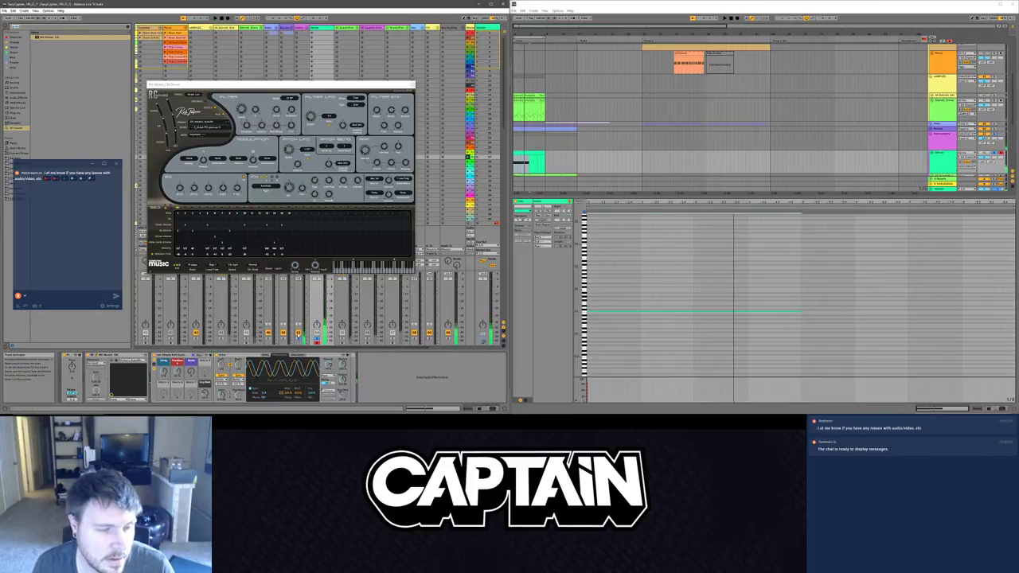
# Step: Search the browser for the self-ducking echo racks, try Capt Self Ducking Echo_v2 on the RG Muted track, and remove it
pyautogui.write('to')
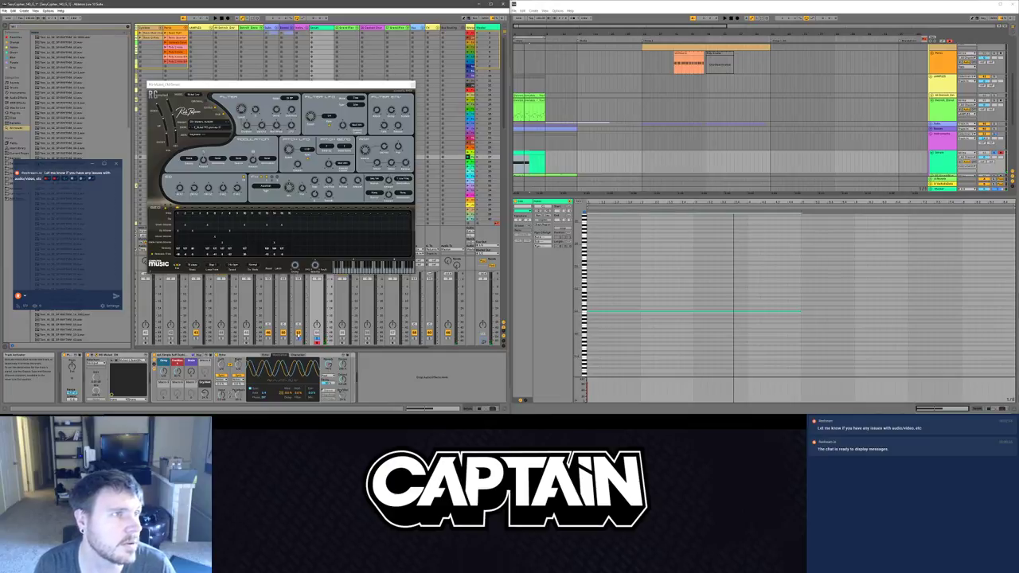
pyautogui.write('lf ech')
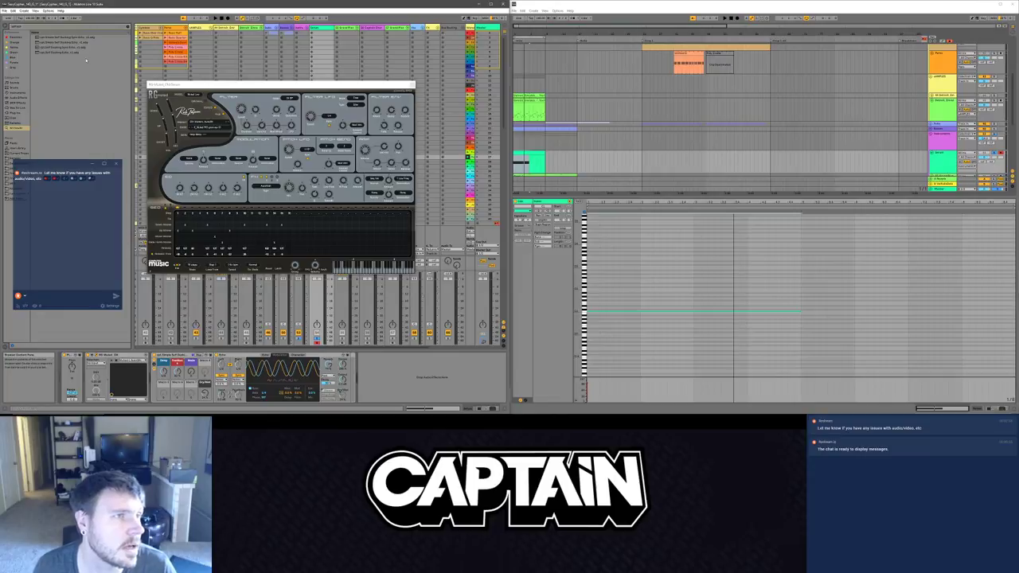
pyautogui.click(70, 52)
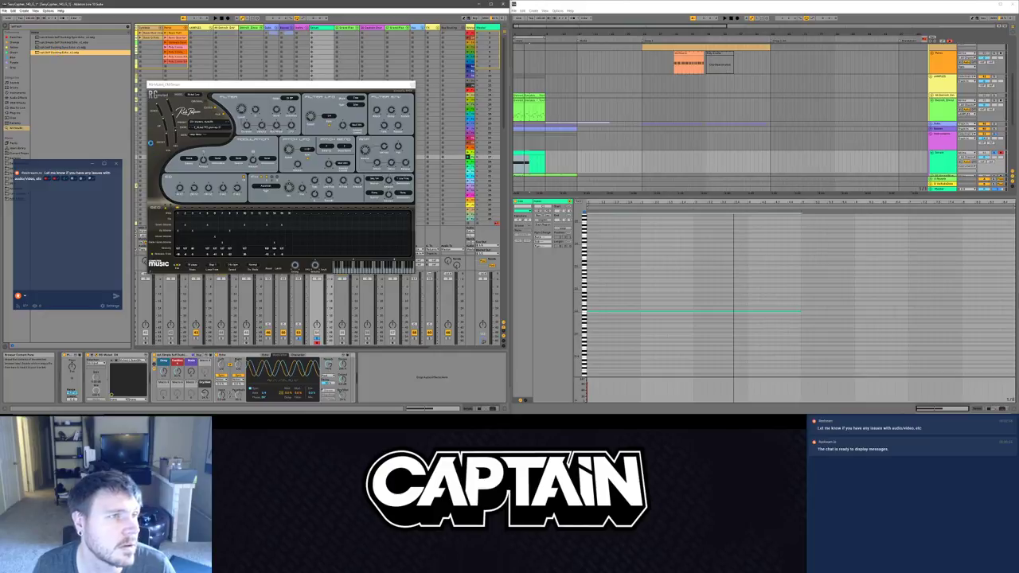
pyautogui.press('Return')
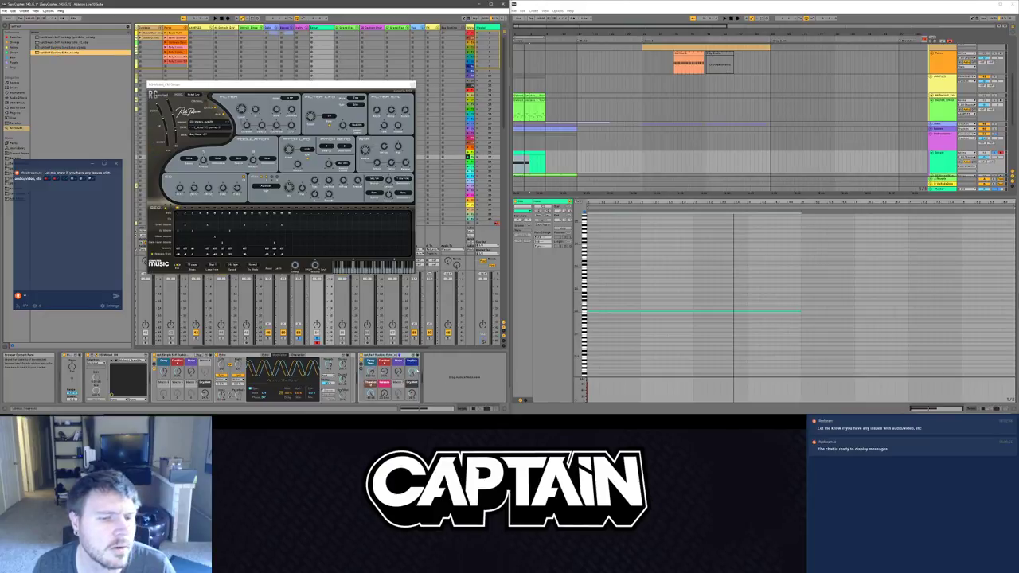
pyautogui.click(389, 355)
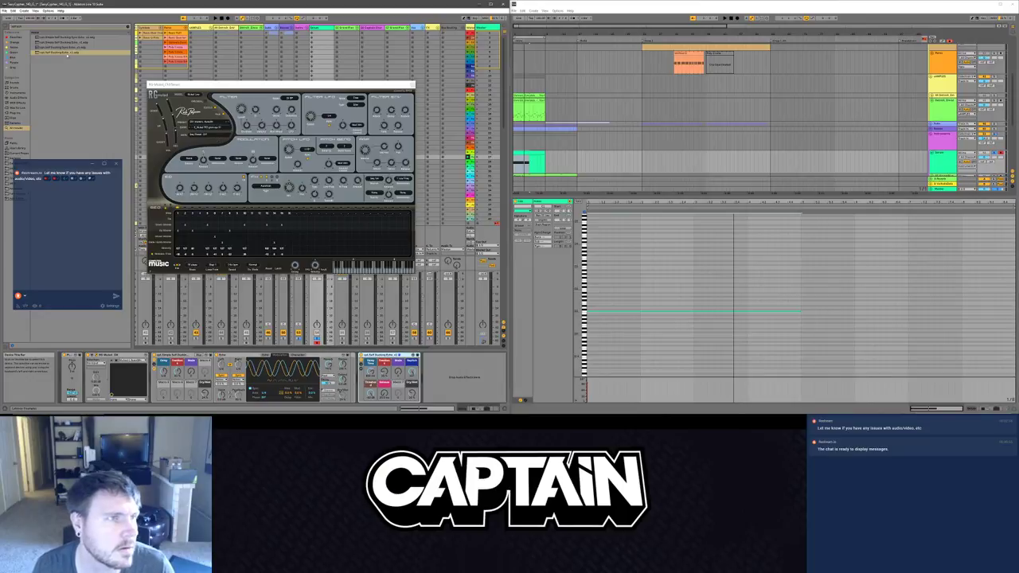
pyautogui.press('Delete')
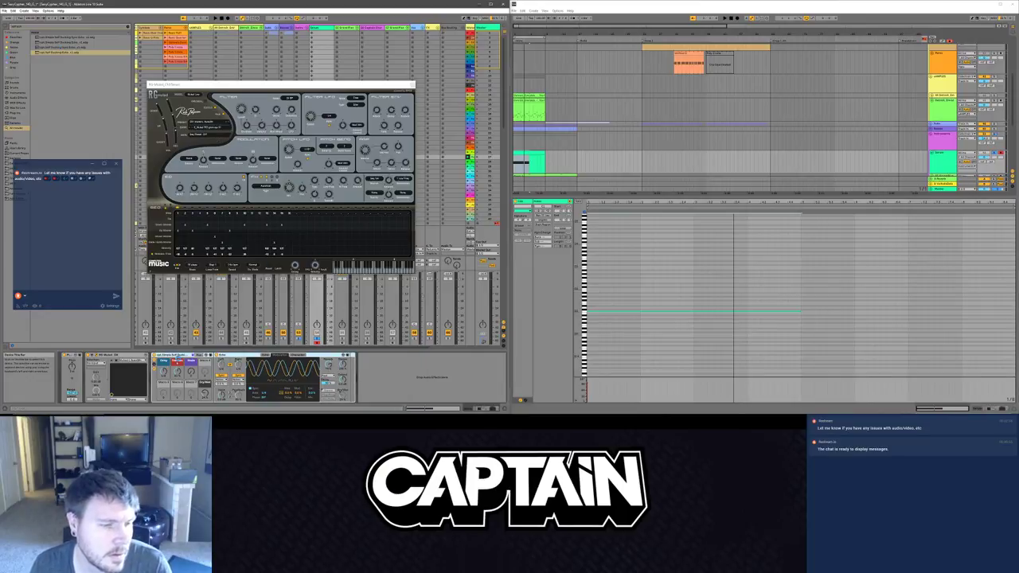
# Step: Load Capt Self Ducking Sync Echo_v2 on the RG Muted track in place of the copied echo rack and audition it
pyautogui.doubleClick(70, 47)
pyautogui.click(208, 356)
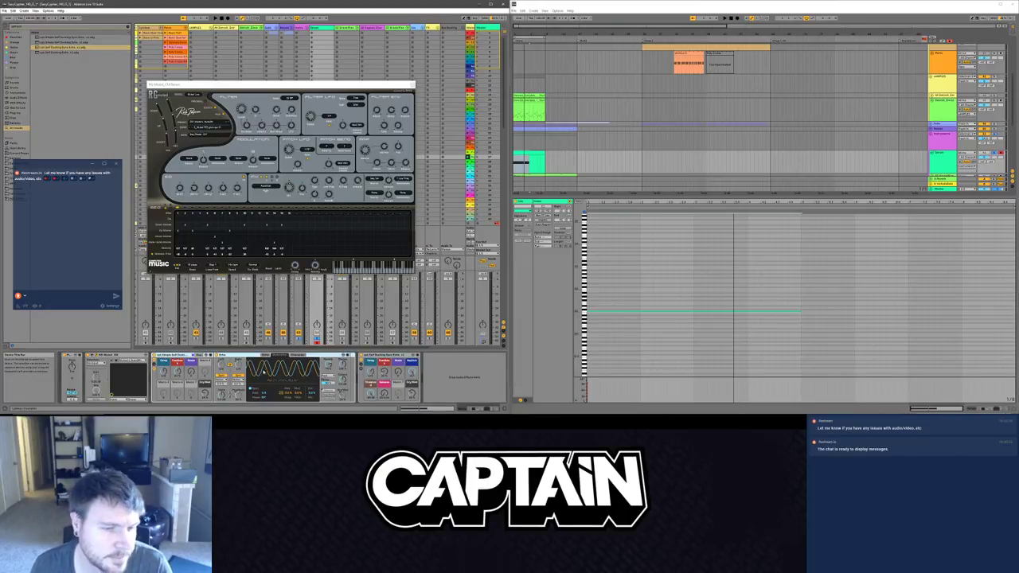
pyautogui.press('Delete')
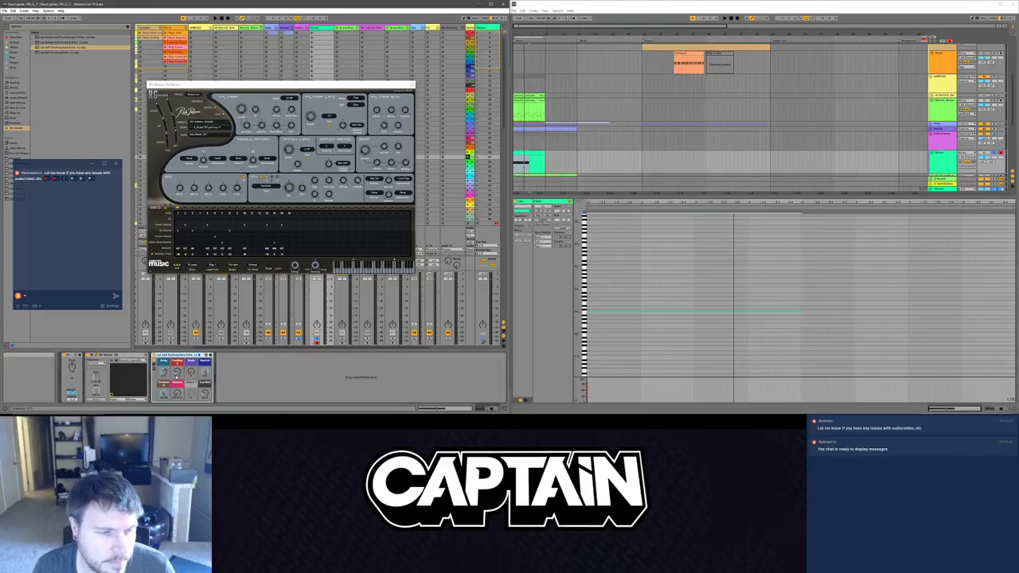
pyautogui.hotkey('ctrl', 'z')
pyautogui.press('space')
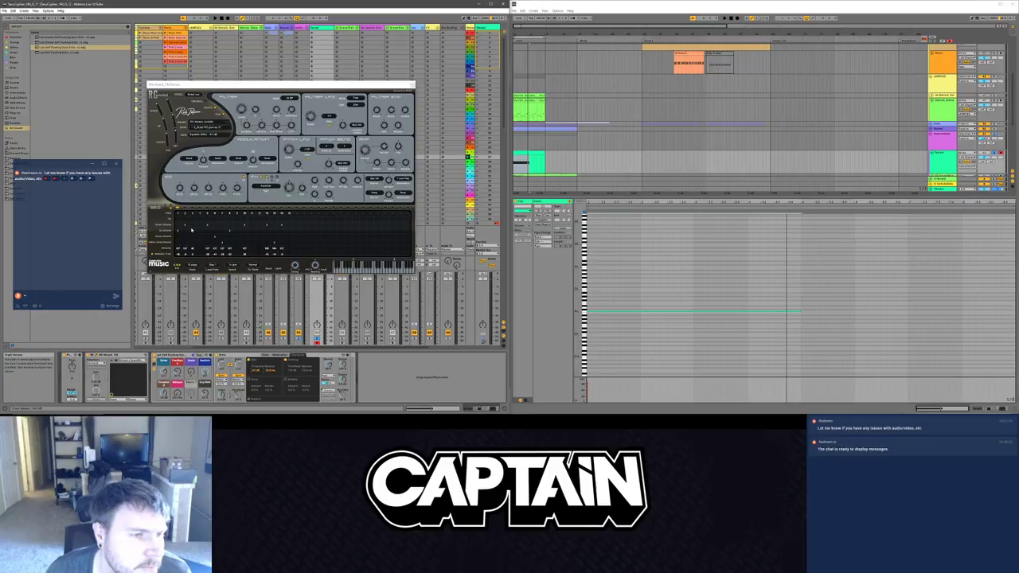
# Step: Play the clip through the new echo and change the RG Muted sequencer's step speed
pyautogui.press('space')
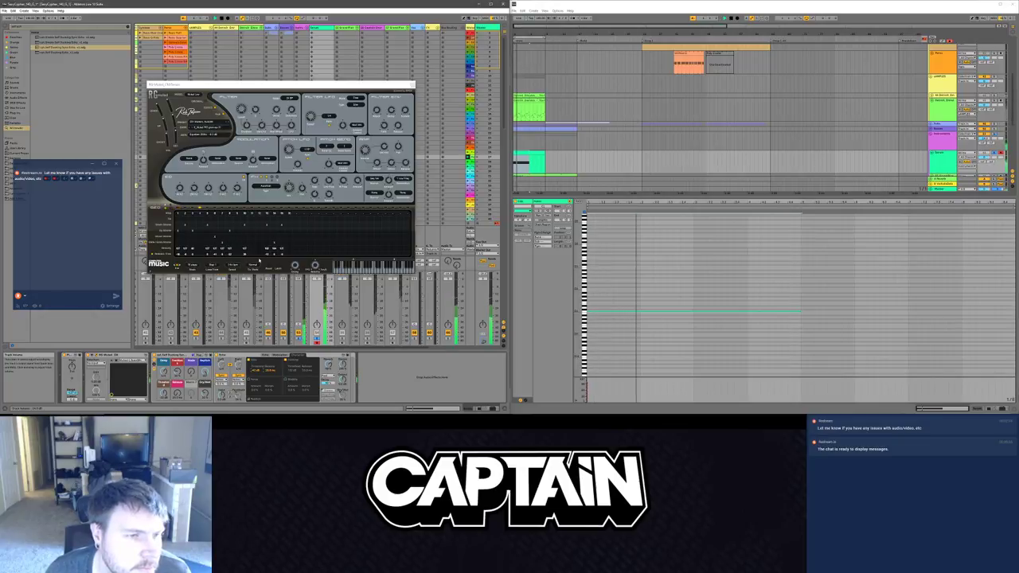
pyautogui.click(237, 268)
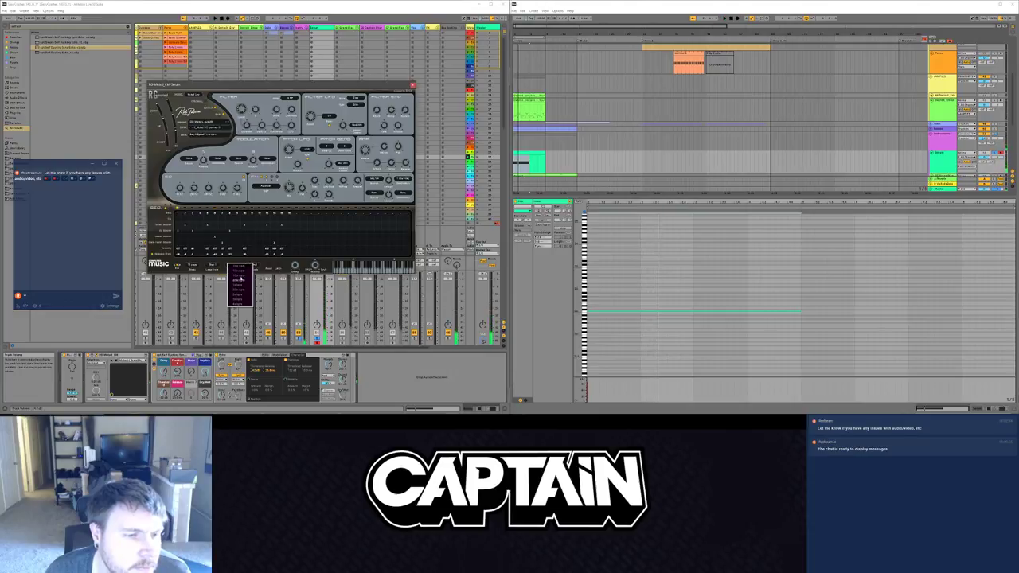
pyautogui.click(239, 280)
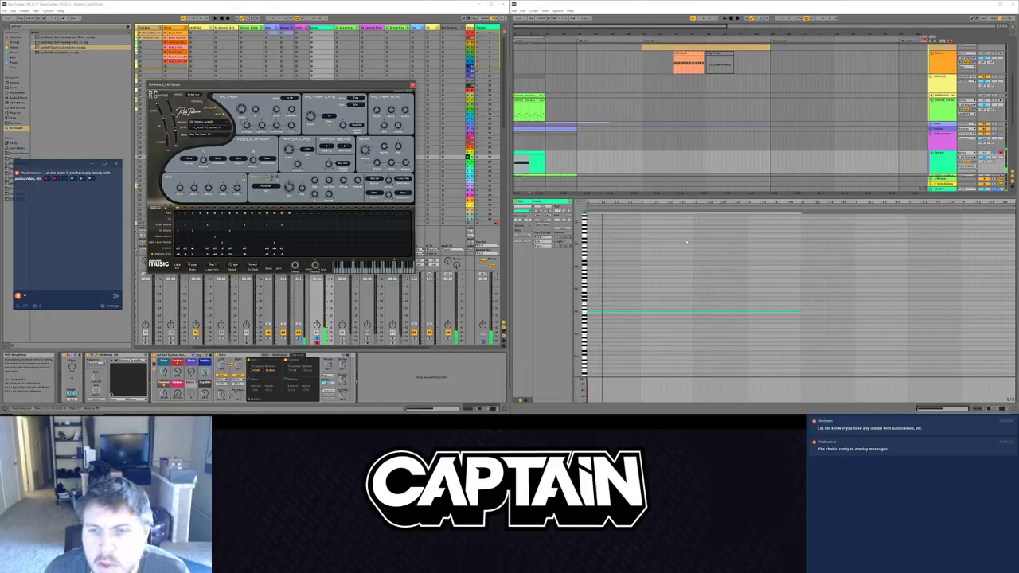
# Step: Shorten the long note to a brief hit at the start of the clip and select the self-ducking echo rack
pyautogui.click(800, 313)
pyautogui.moveTo(801, 313); pyautogui.dragTo(599, 313)
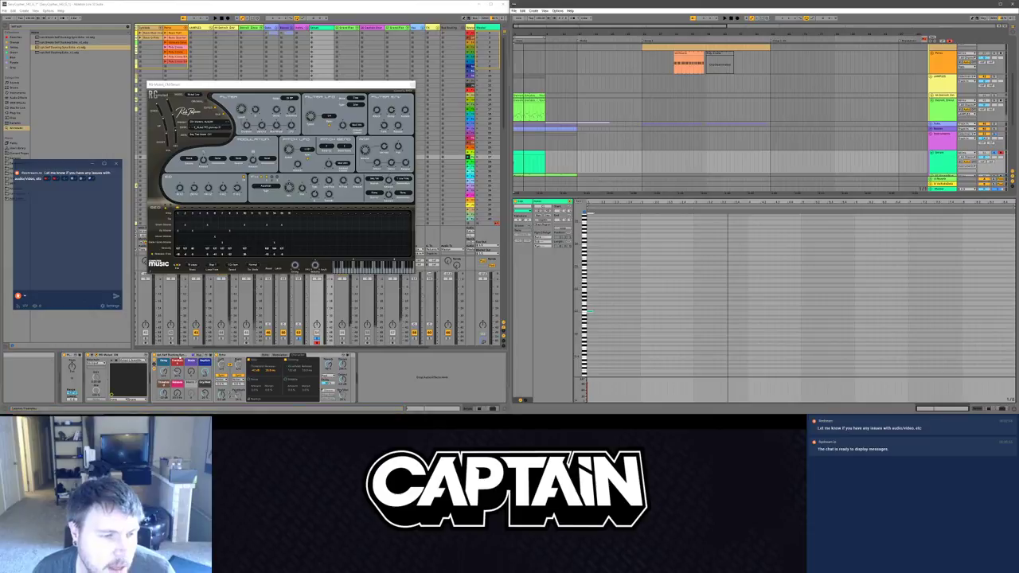
pyautogui.click(179, 356)
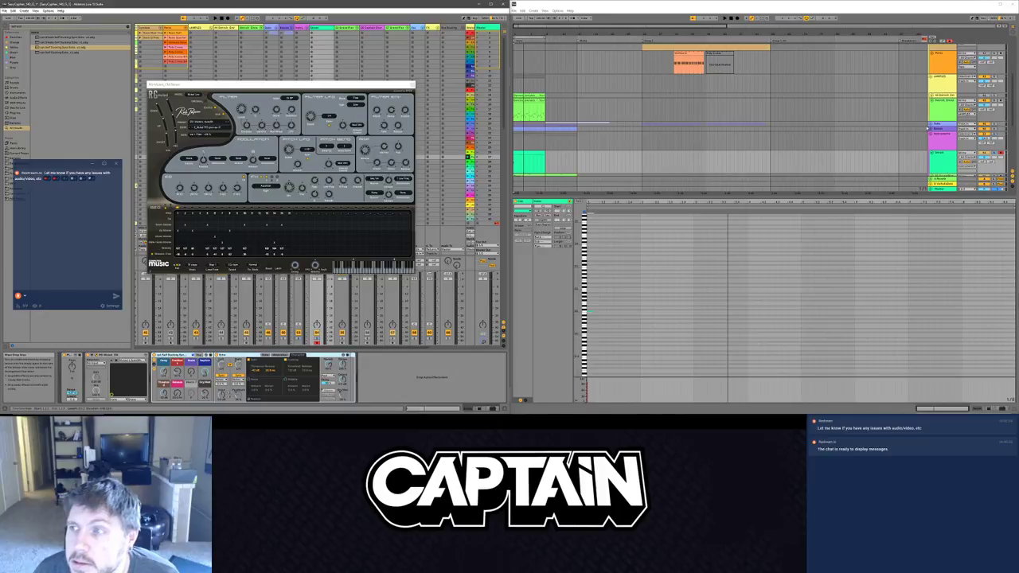
# Step: Play back the intro arrangement and review its tracks from the drum parts down to the melodic clips
pyautogui.press('space')
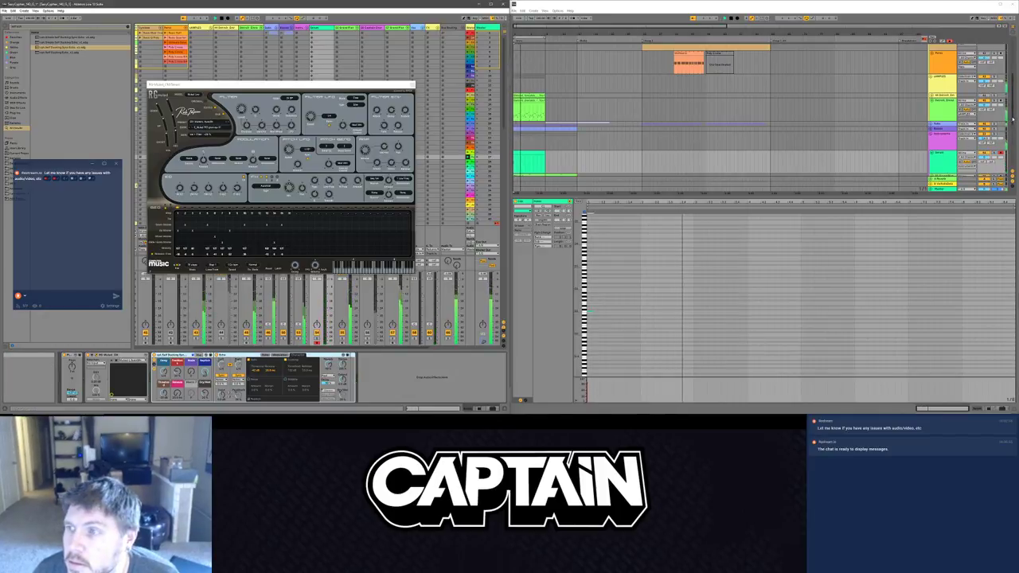
pyautogui.scroll(-3, 1008, 163)
pyautogui.moveTo(1009, 162); pyautogui.dragTo(1003, 127)
pyautogui.press('space')
pyautogui.scroll(-1, 761, 112)
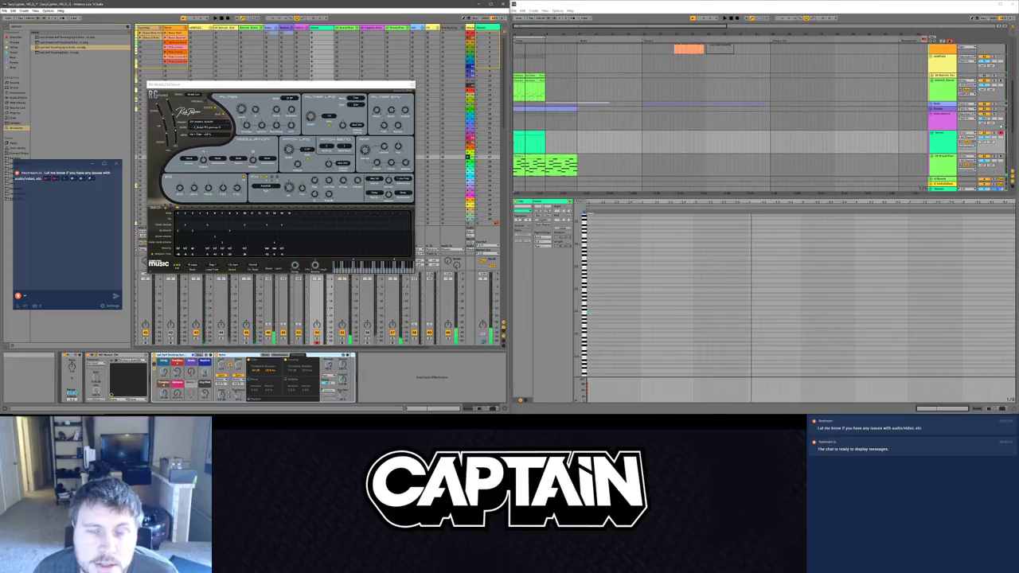
pyautogui.scroll(5, 760, 111)
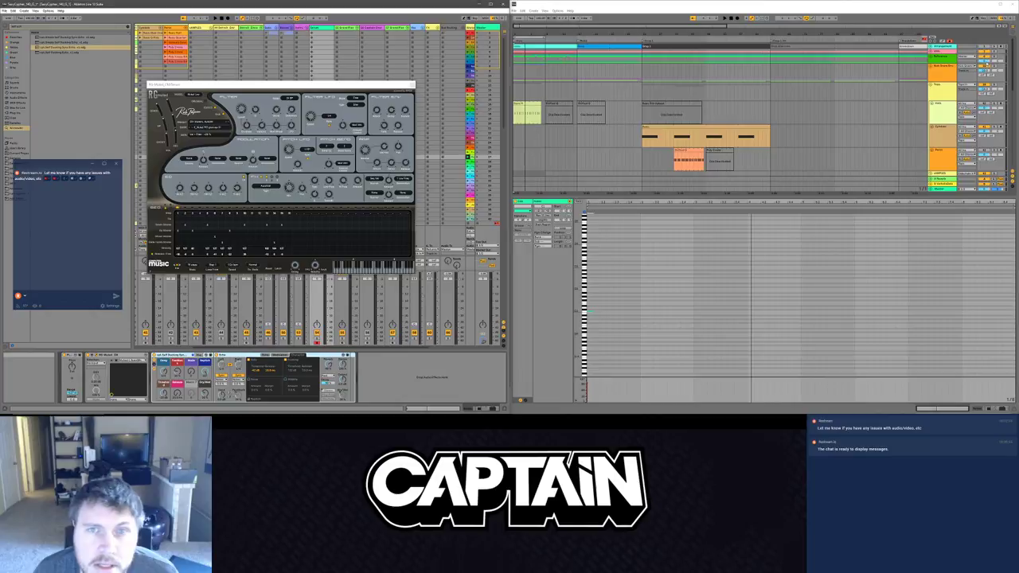
pyautogui.scroll(-5, 760, 109)
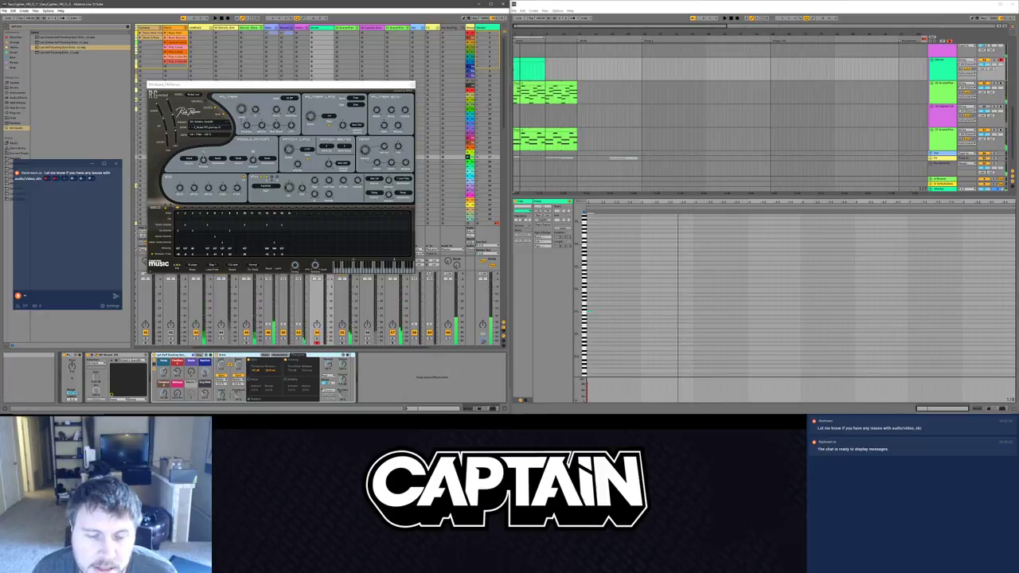
# Step: Switch to the Facebook window in Chrome and check the account's notifications
pyautogui.click(452, 412)
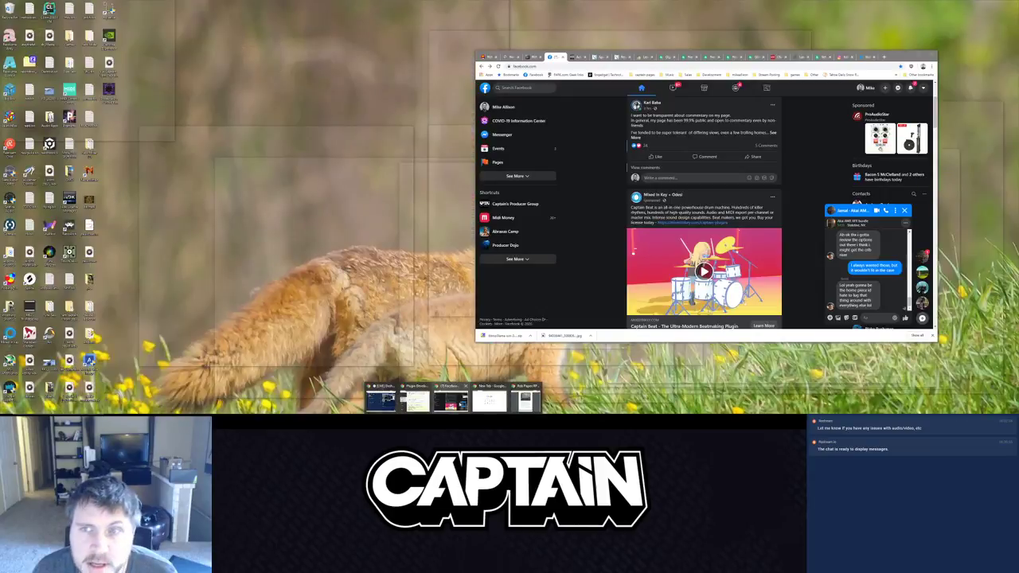
pyautogui.click(450, 398)
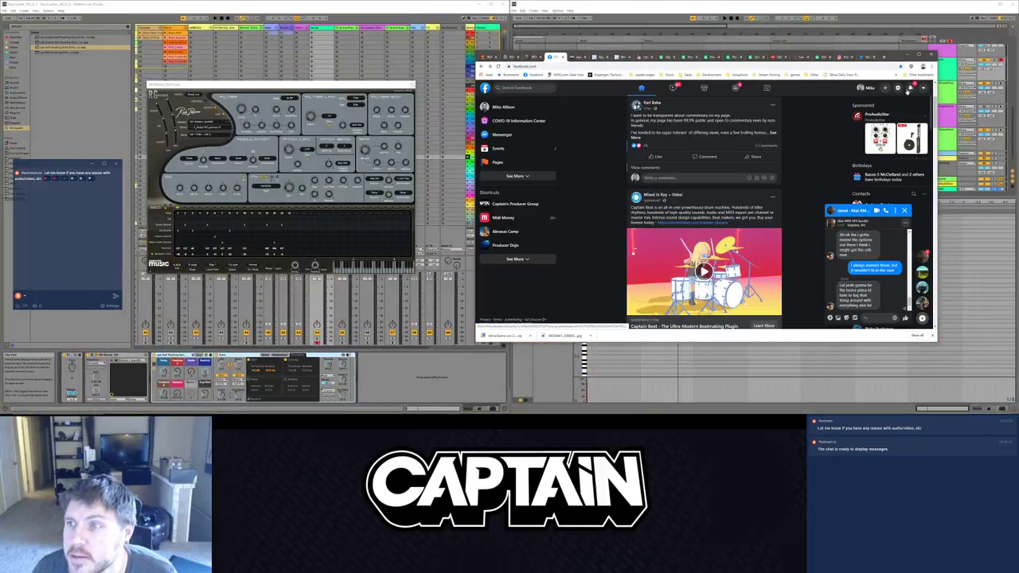
pyautogui.click(910, 88)
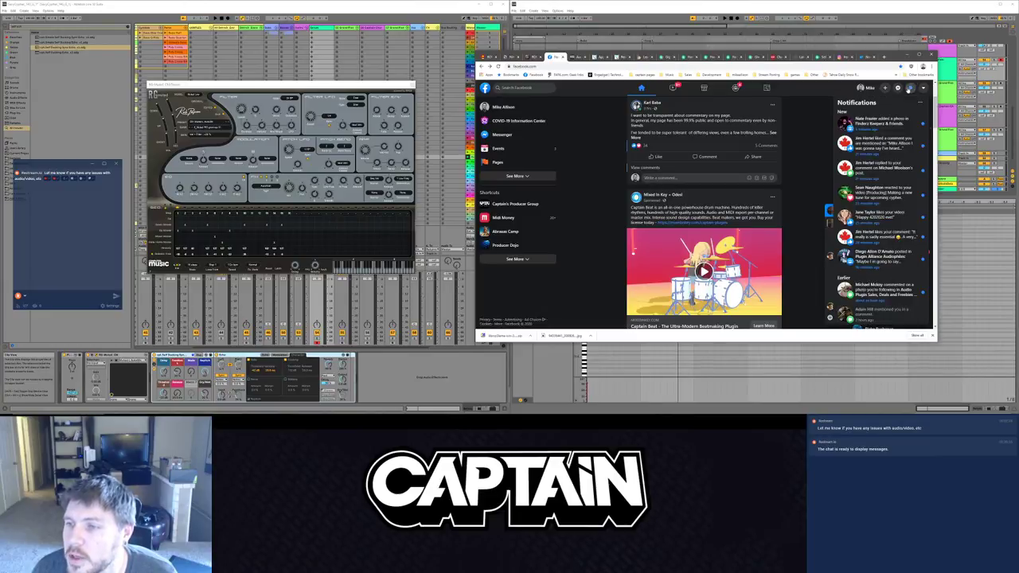
pyautogui.click(910, 89)
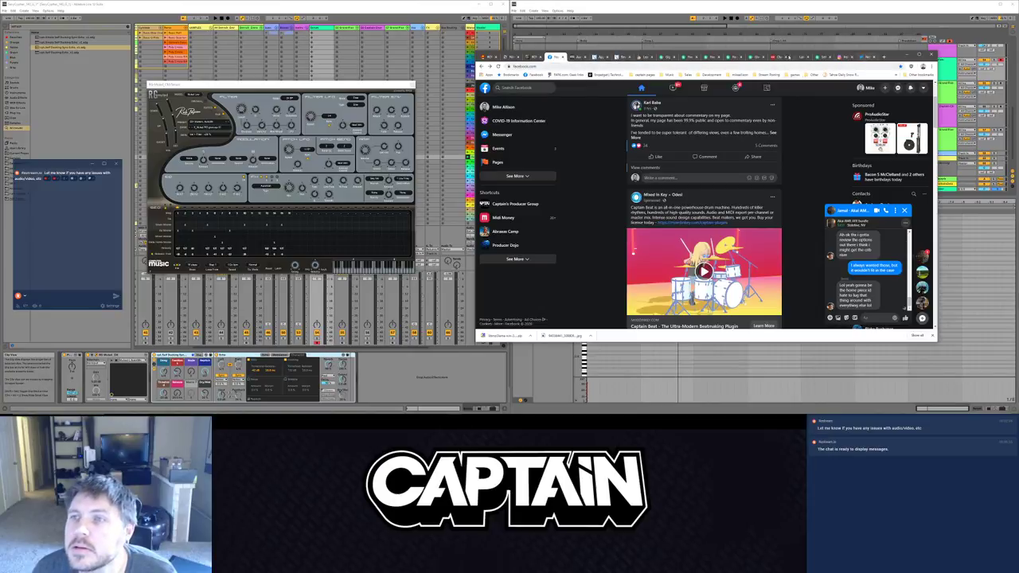
# Step: Open restream.io/channel in a new Chrome tab to check the multistreaming dashboard
pyautogui.hotkey('alt', 'Tab')
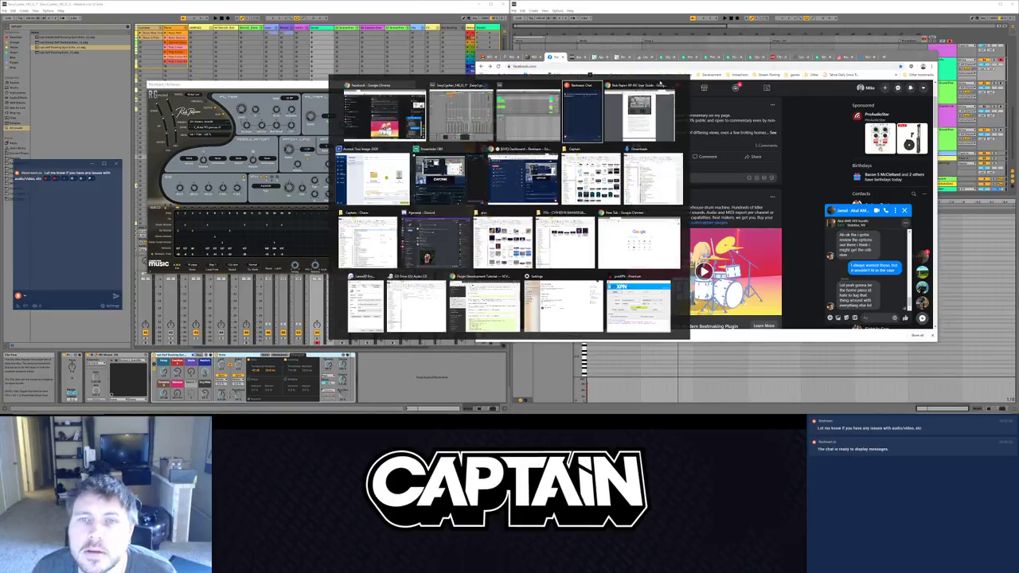
pyautogui.click(875, 58)
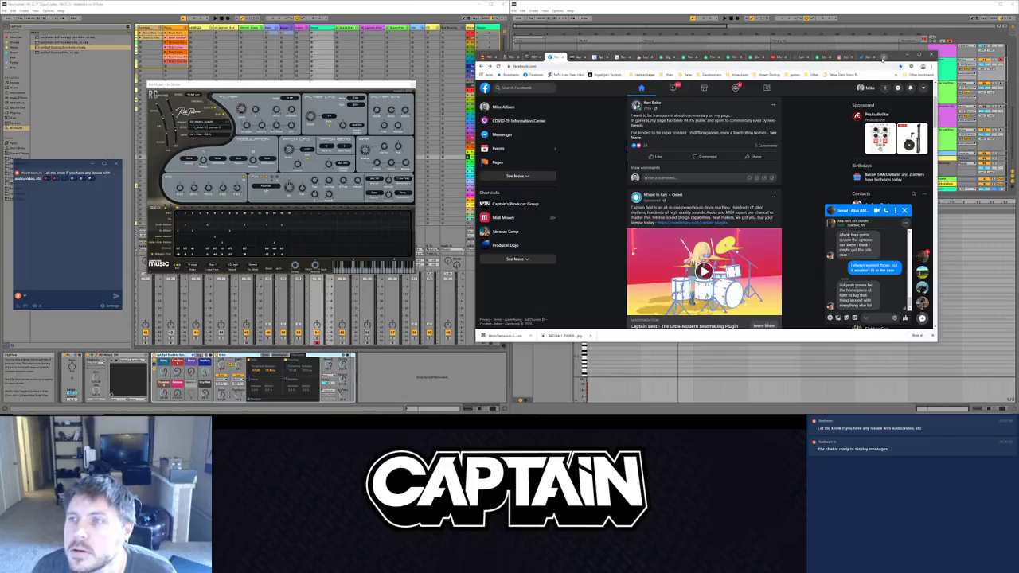
pyautogui.write('restream.io/channel')
pyautogui.press('Return')
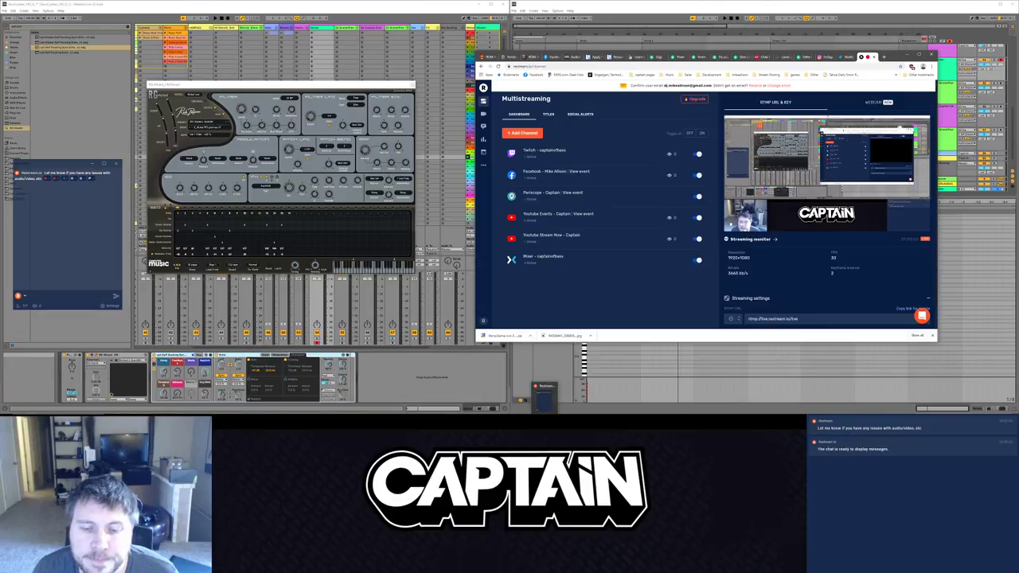
# Step: Switch to Streamlabs OBS and change the live stream to the Webcam Only scene
pyautogui.click(531, 411)
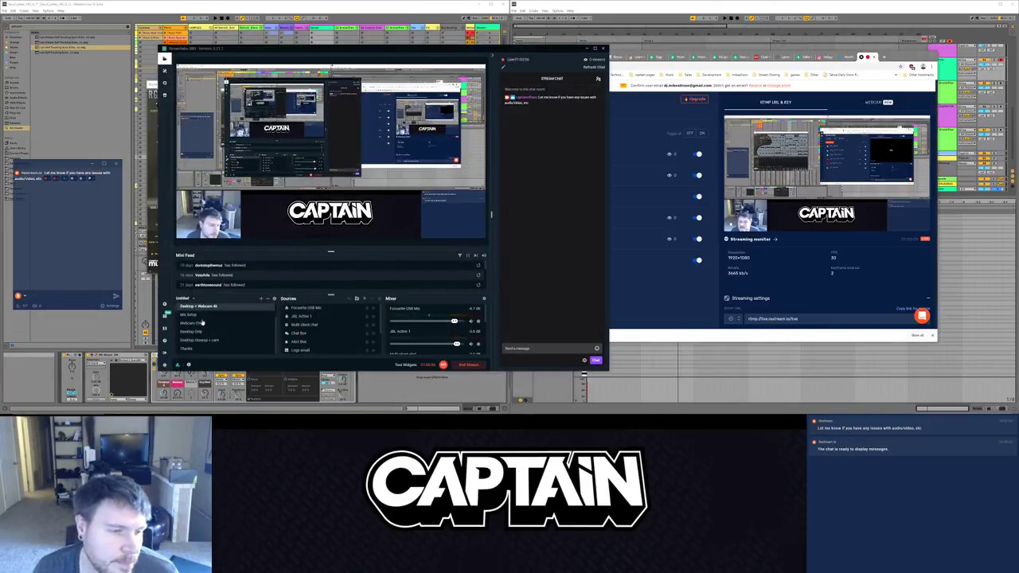
pyautogui.click(198, 321)
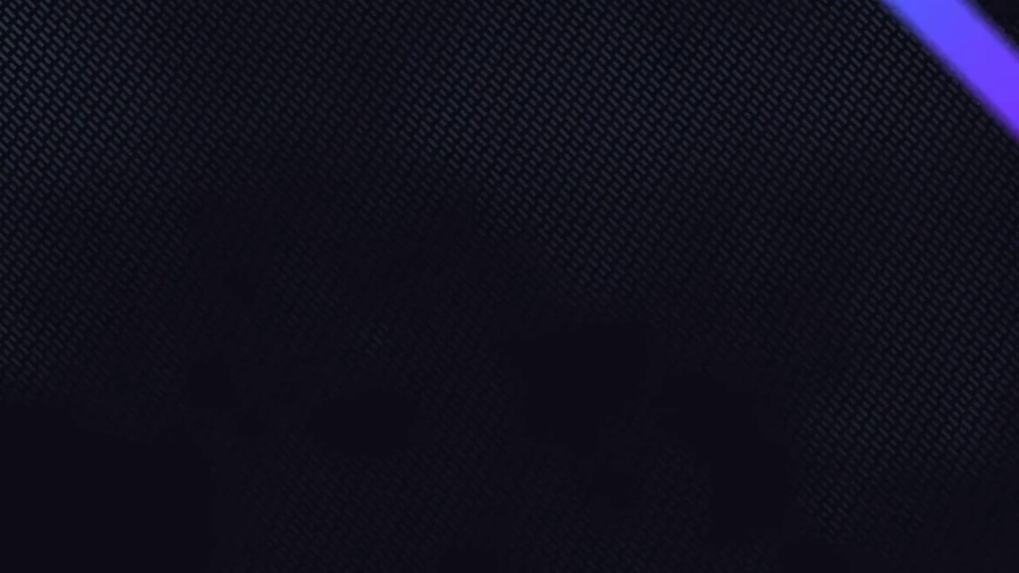